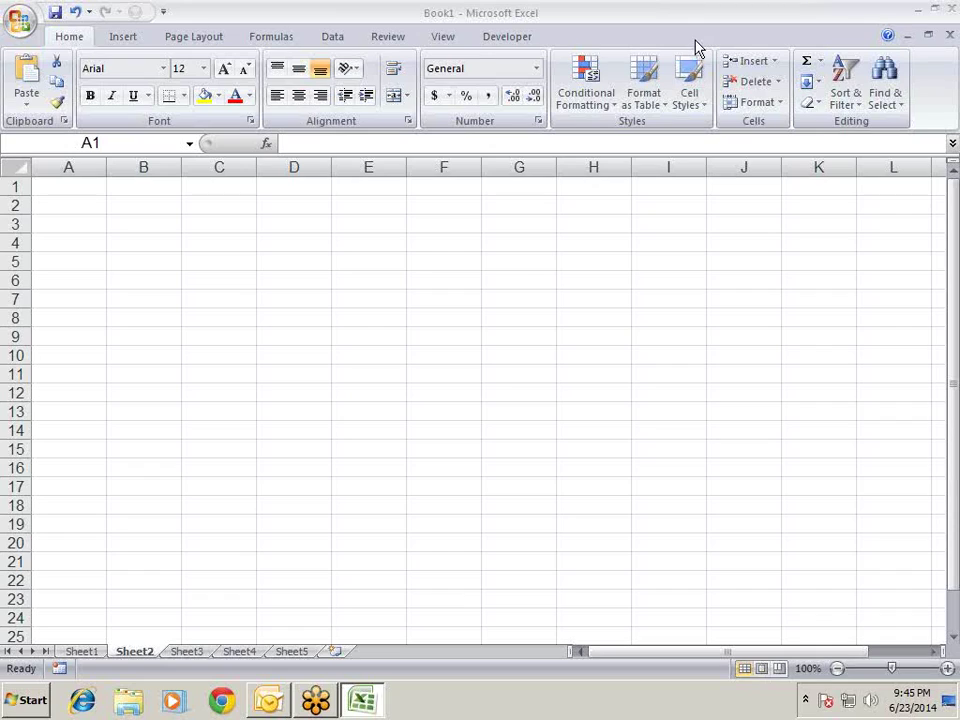
# Select a few empty cells on the blank Sheet2, ending on cell E4.
pyautogui.click(115, 236)
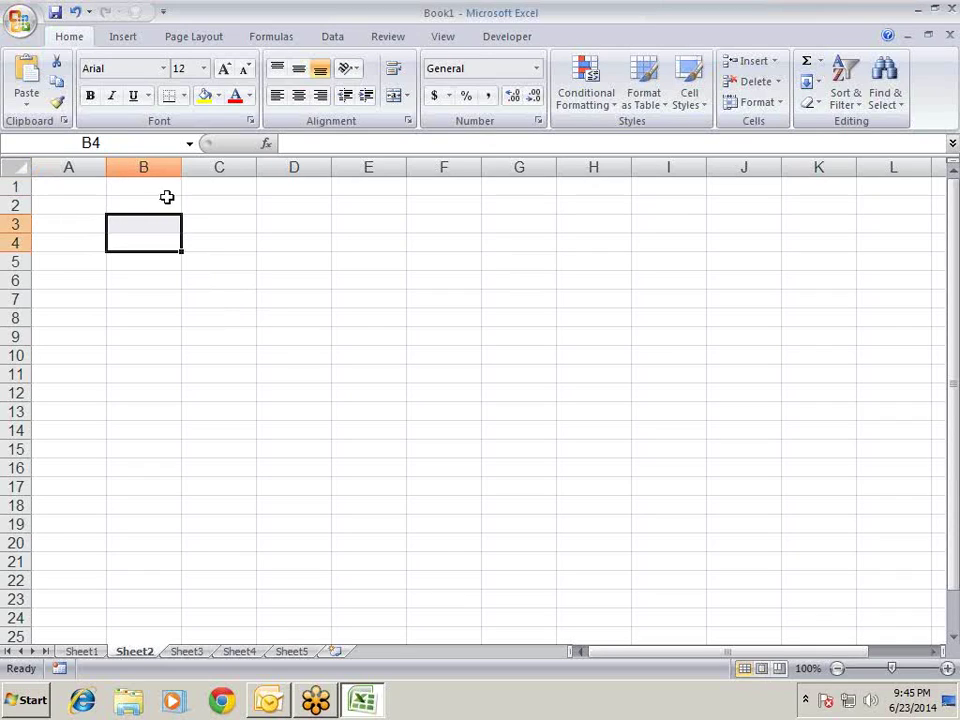
pyautogui.click(236, 228)
pyautogui.click(223, 258)
pyautogui.click(276, 216)
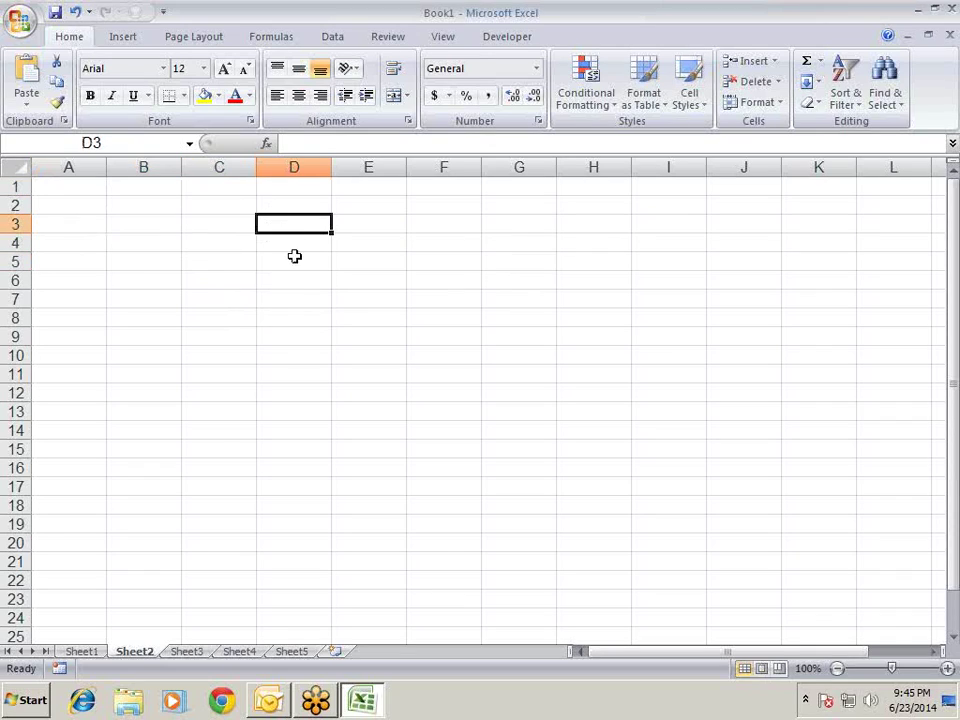
pyautogui.click(402, 245)
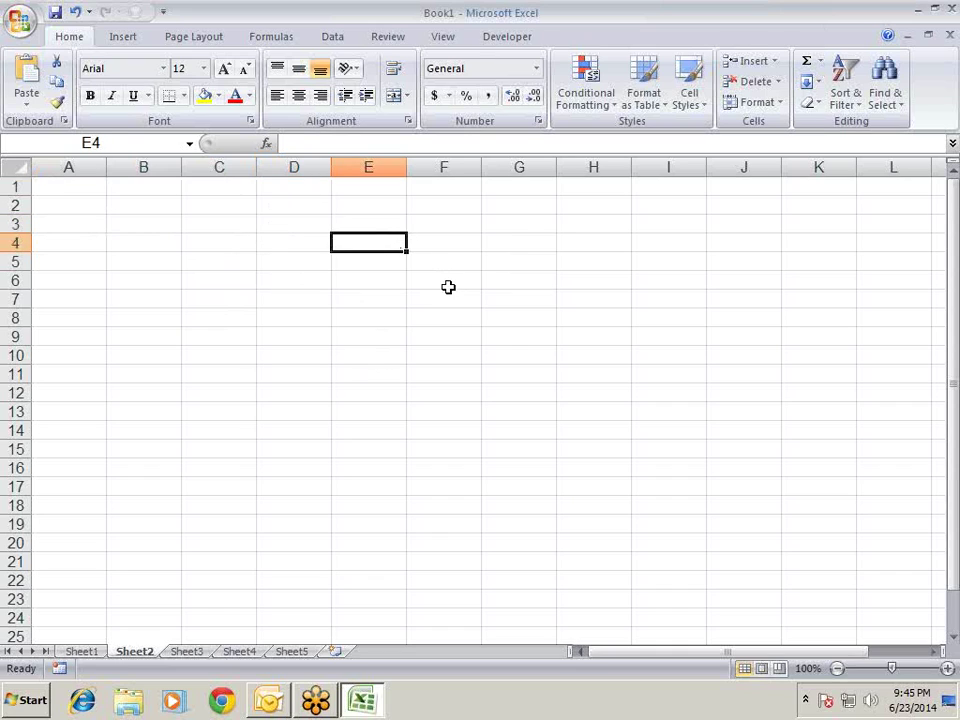
# Open Format Cells for E4 with Ctrl+1, reposition the dialog, and view the Number category.
pyautogui.hotkey('ctrl', '1')
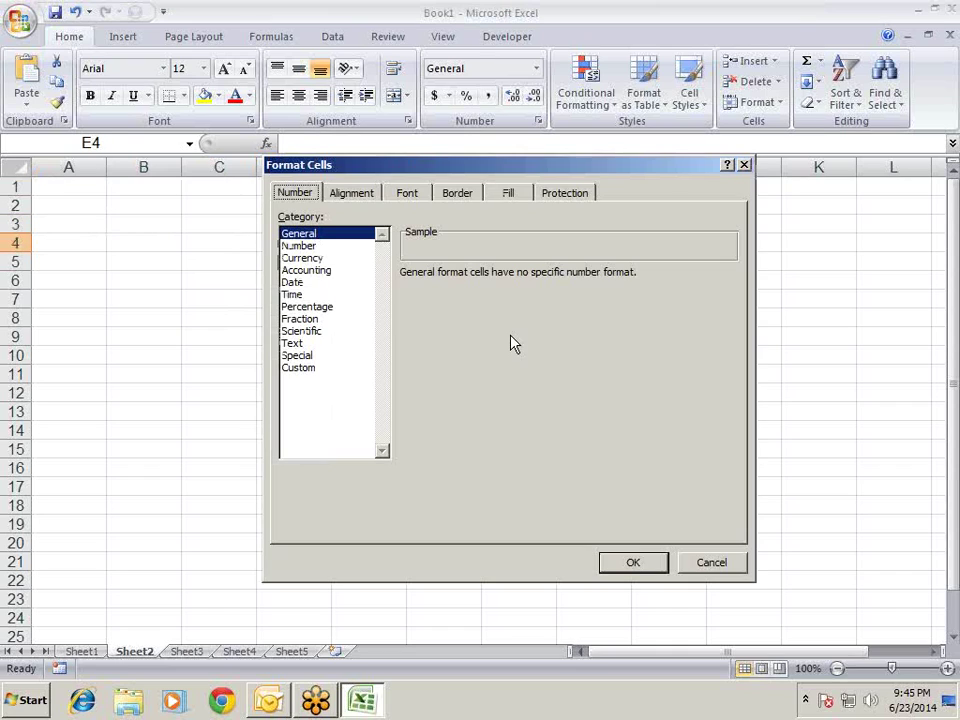
pyautogui.moveTo(439, 171)
pyautogui.mouseDown()
pyautogui.moveTo(507, 268)
pyautogui.moveTo(659, 221)
pyautogui.mouseUp()
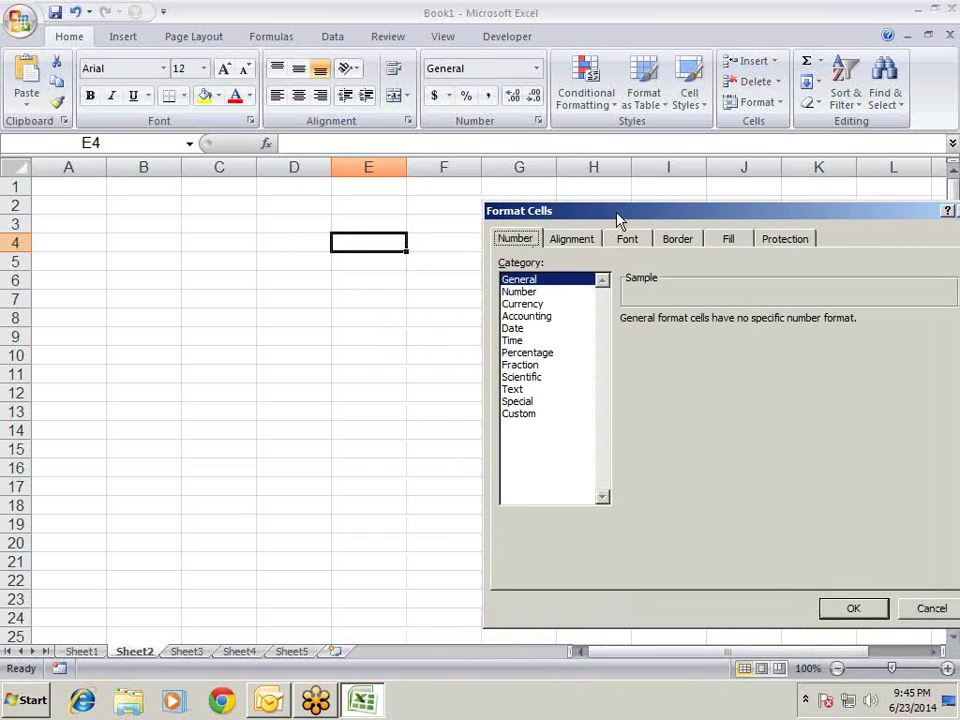
pyautogui.moveTo(619, 212); pyautogui.dragTo(567, 197)
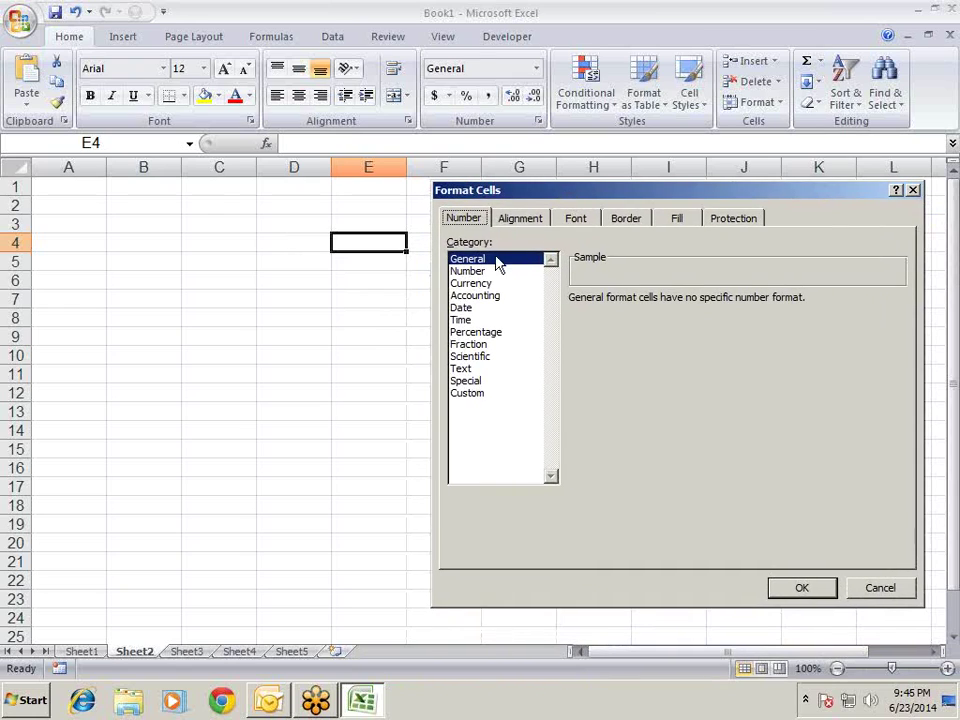
pyautogui.click(486, 272)
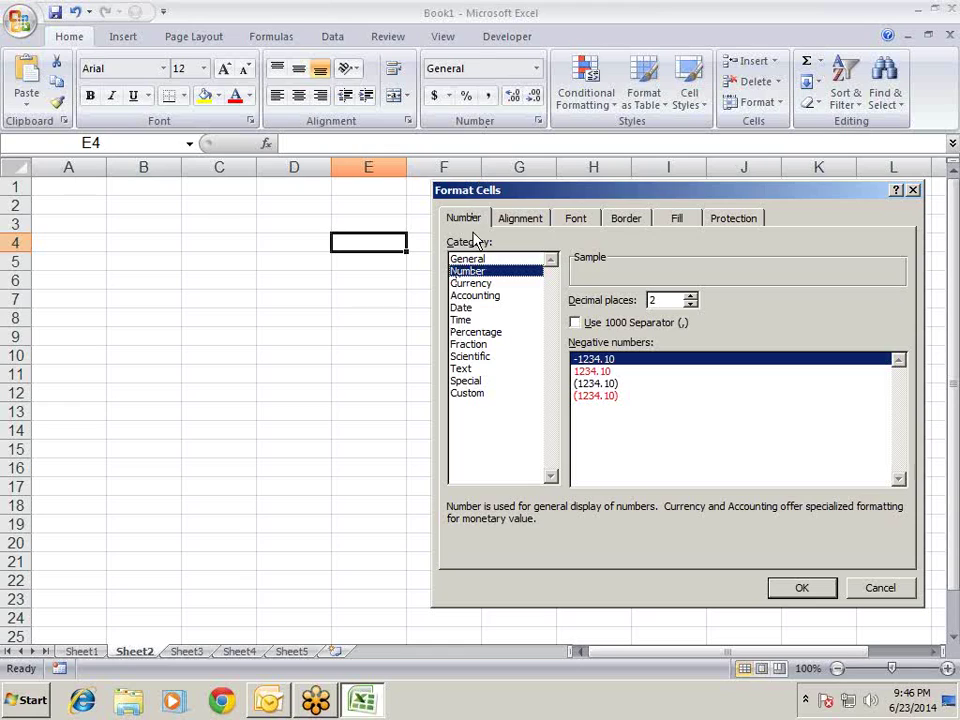
# Browse the Custom format codes, close the dialog without applying any, and select D2.
pyautogui.click(480, 393)
pyautogui.click(648, 441)
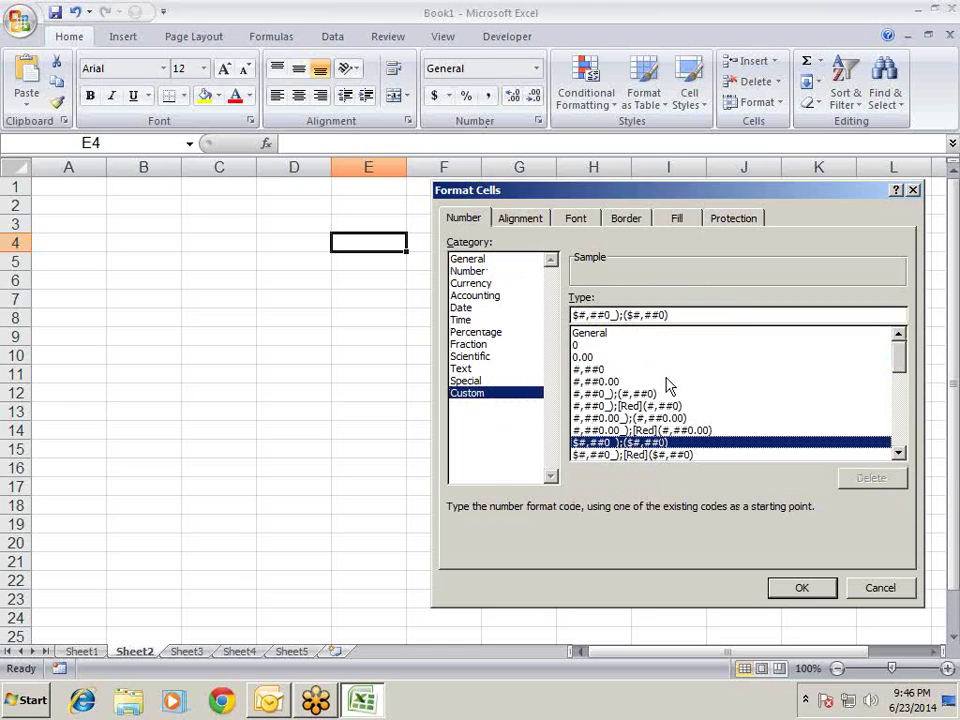
pyautogui.scroll(-1, 700, 380)
pyautogui.moveTo(906, 366)
pyautogui.mouseDown()
pyautogui.moveTo(903, 393)
pyautogui.moveTo(900, 364)
pyautogui.mouseUp()
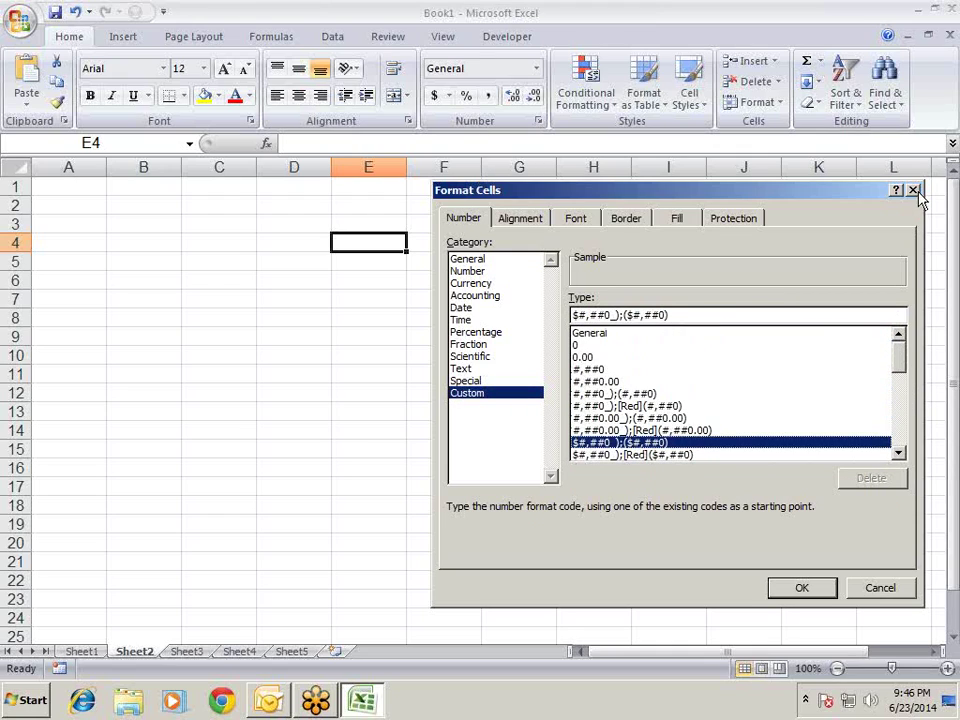
pyautogui.click(913, 190)
pyautogui.click(329, 209)
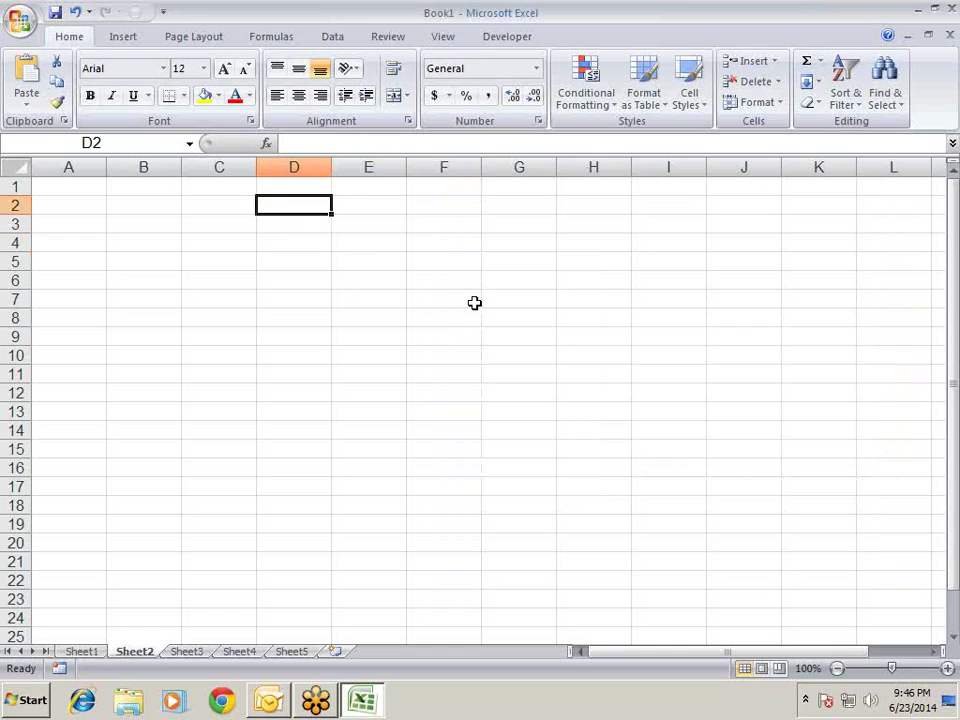
# Enter today's date in D2 and format it as 23-Jun-14.
pyautogui.hotkey('ctrl', ';')
pyautogui.press('Return')
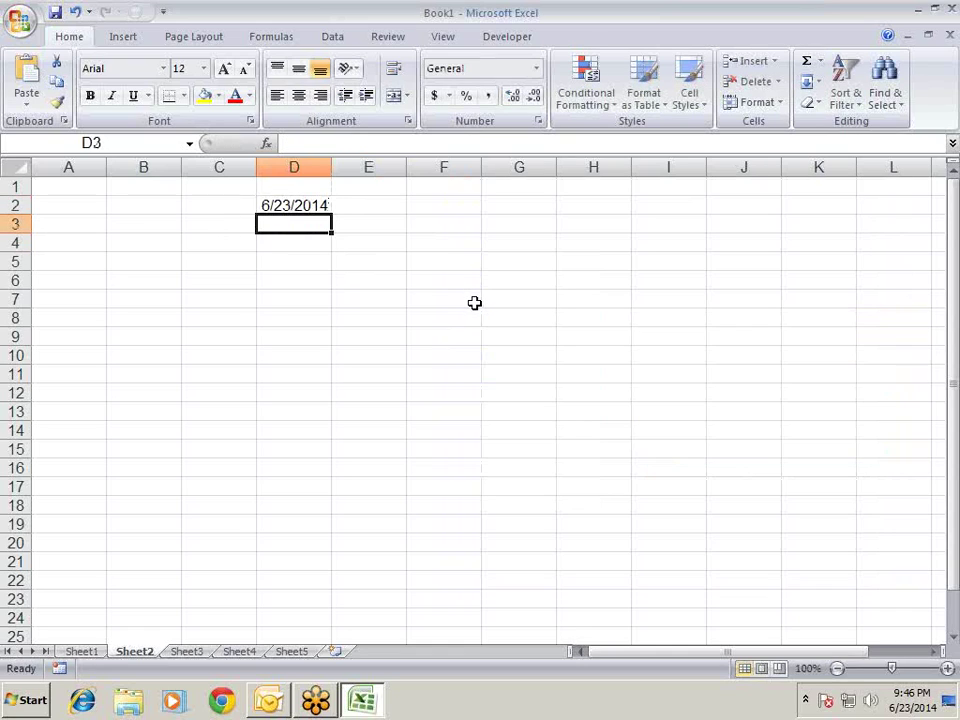
pyautogui.press('Up')
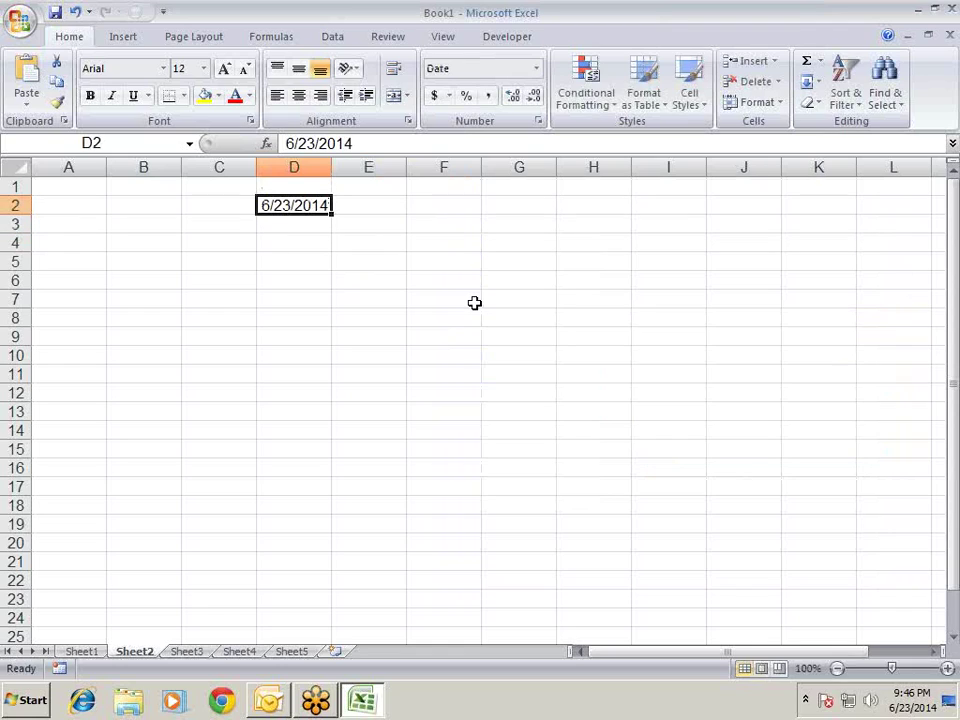
pyautogui.hotkey('ctrl', 'shift', '3')
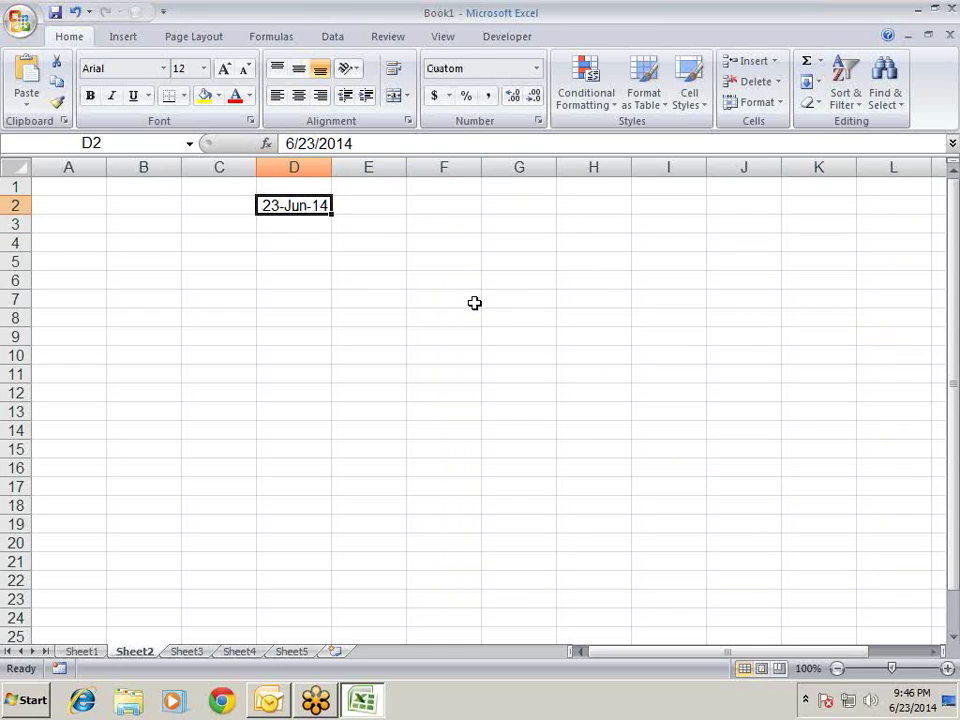
# Enter 23 in D3 and increase its decimals to show 23.00.
pyautogui.press('Down')
pyautogui.press('Down')
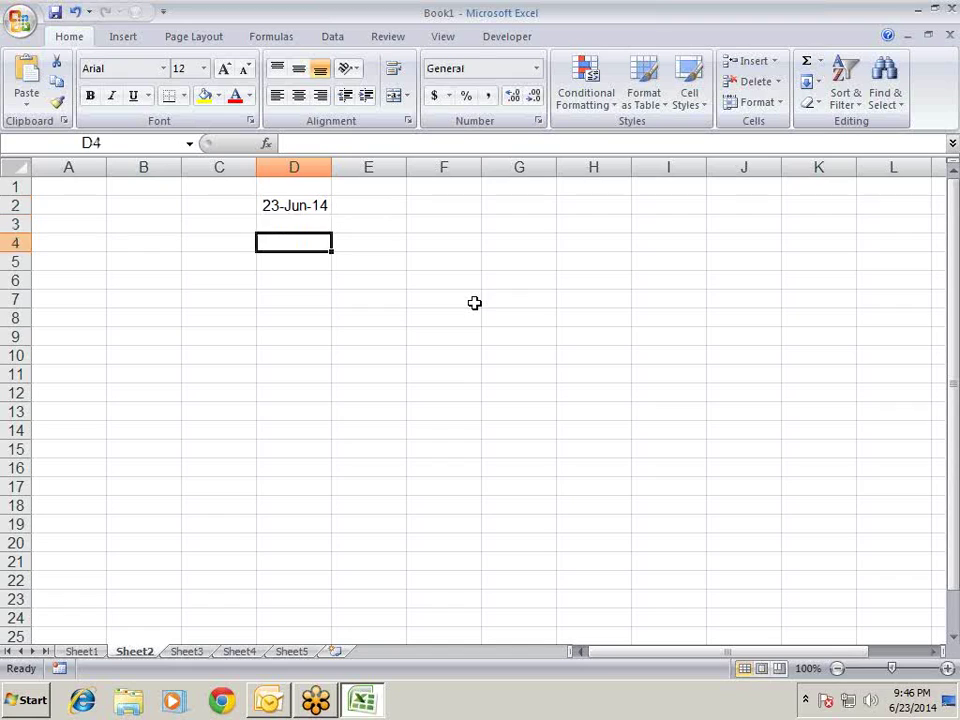
pyautogui.press('Up')
pyautogui.write('23')
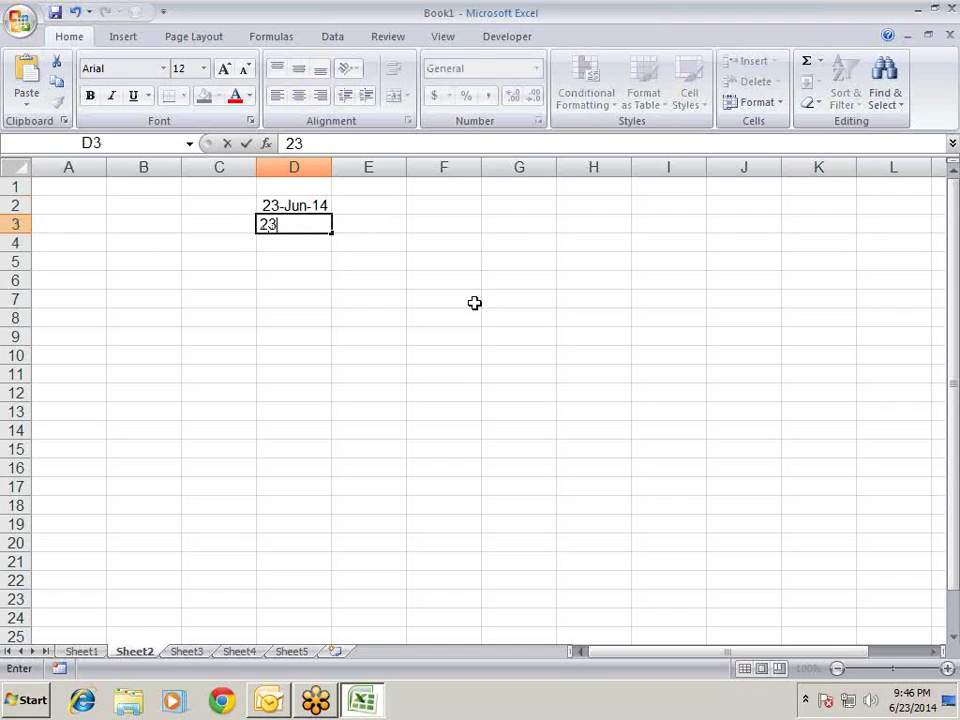
pyautogui.press('Return')
pyautogui.press('Up')
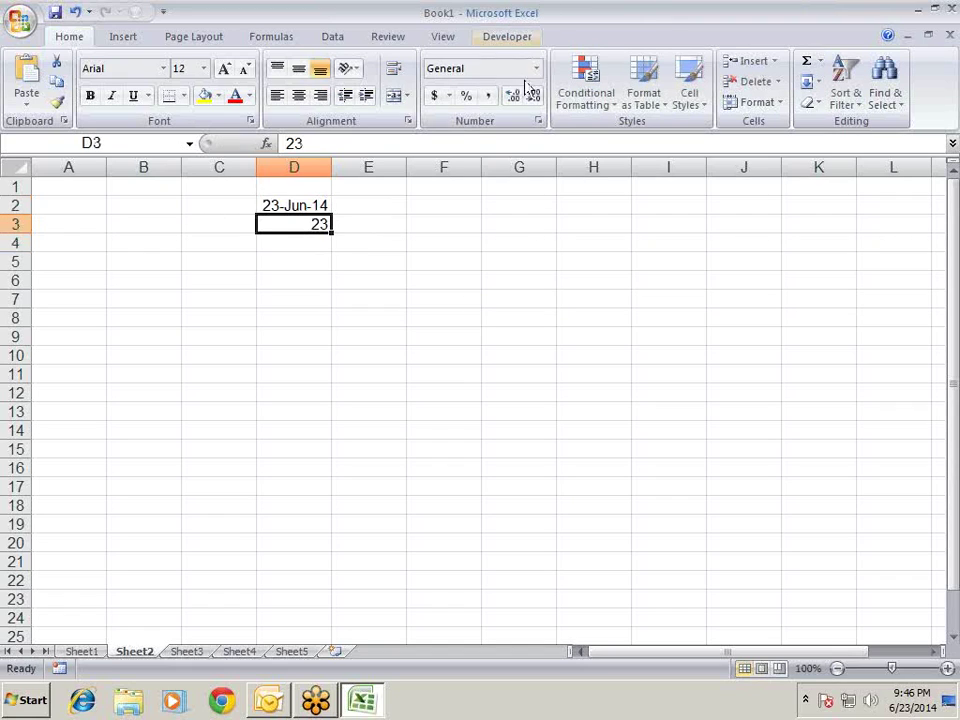
pyautogui.click(514, 98)
pyautogui.click(515, 99)
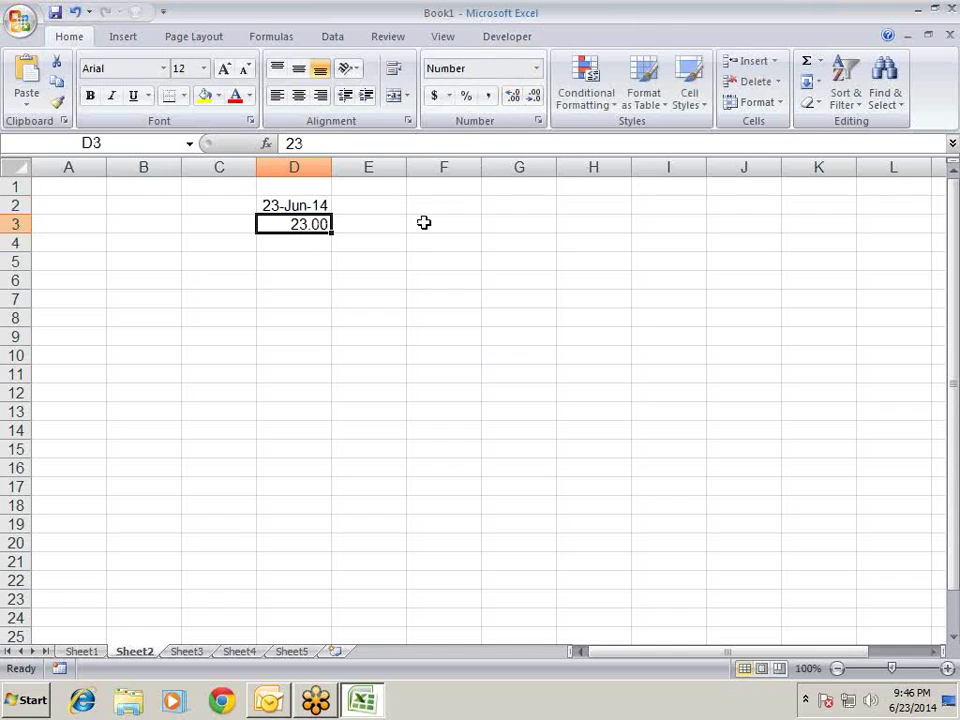
pyautogui.click(418, 259)
pyautogui.click(326, 226)
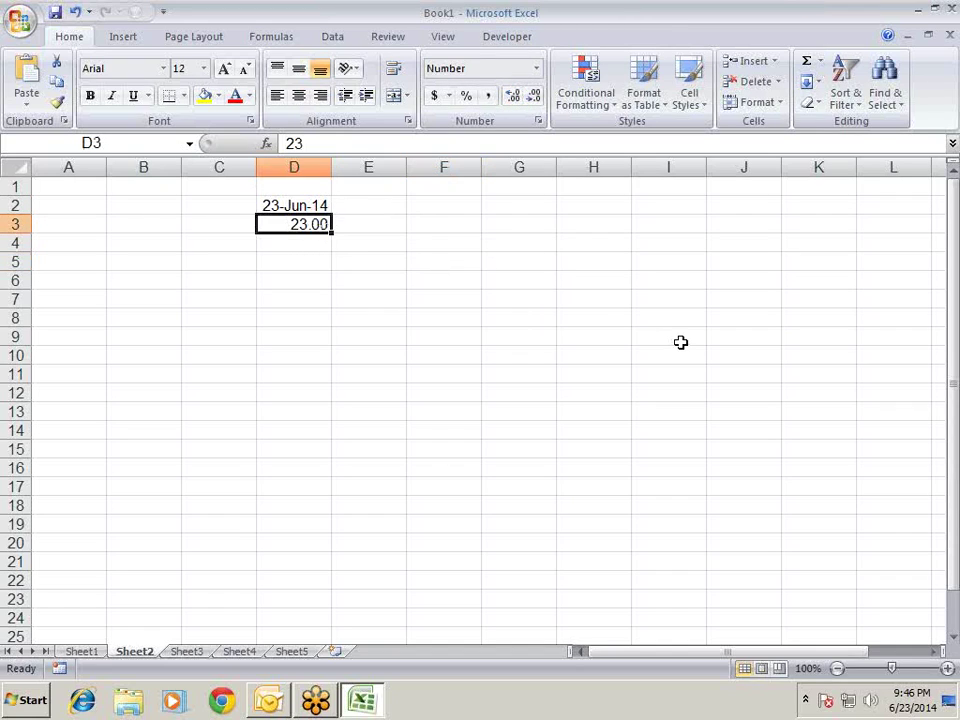
pyautogui.press('Up')
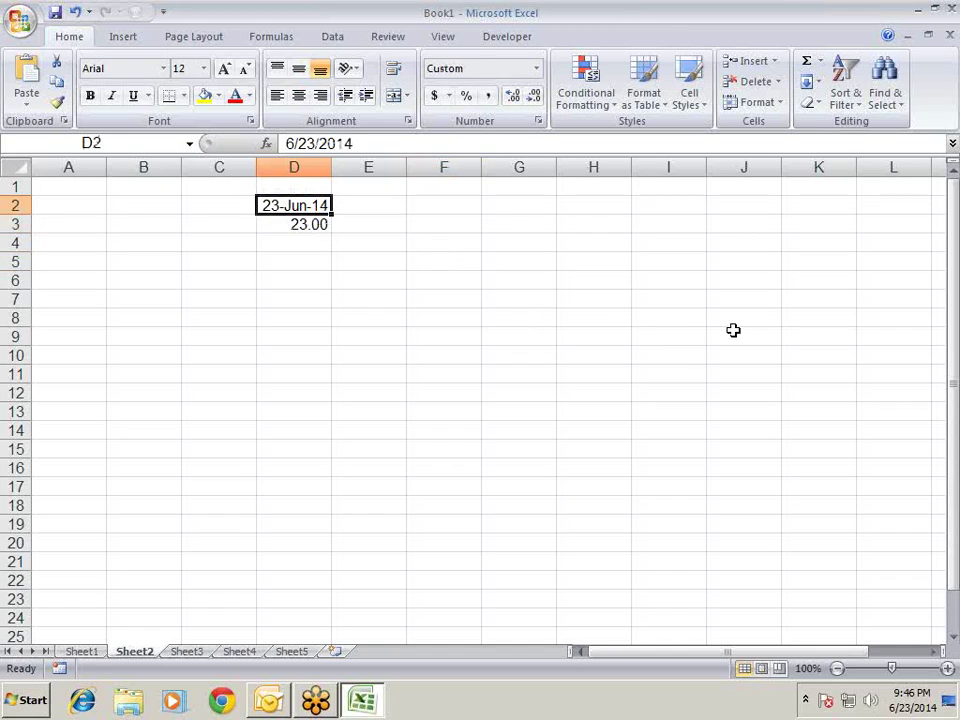
pyautogui.click(315, 222)
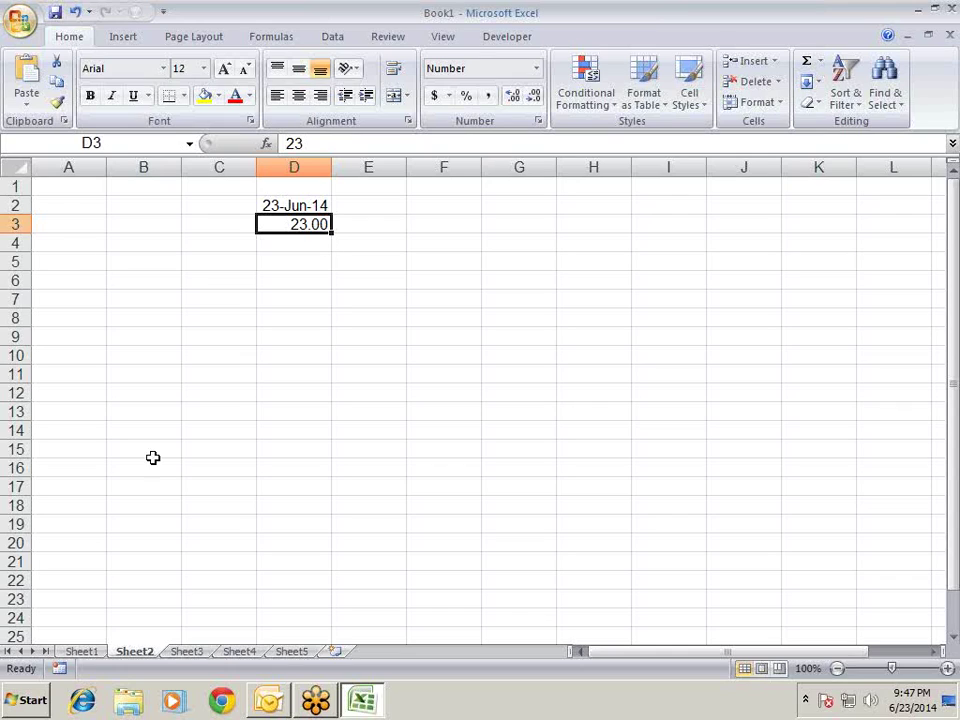
# Apply General format to D2's date, then apply it again with Ctrl+Shift+~ to show serial 41813.
pyautogui.click(291, 204)
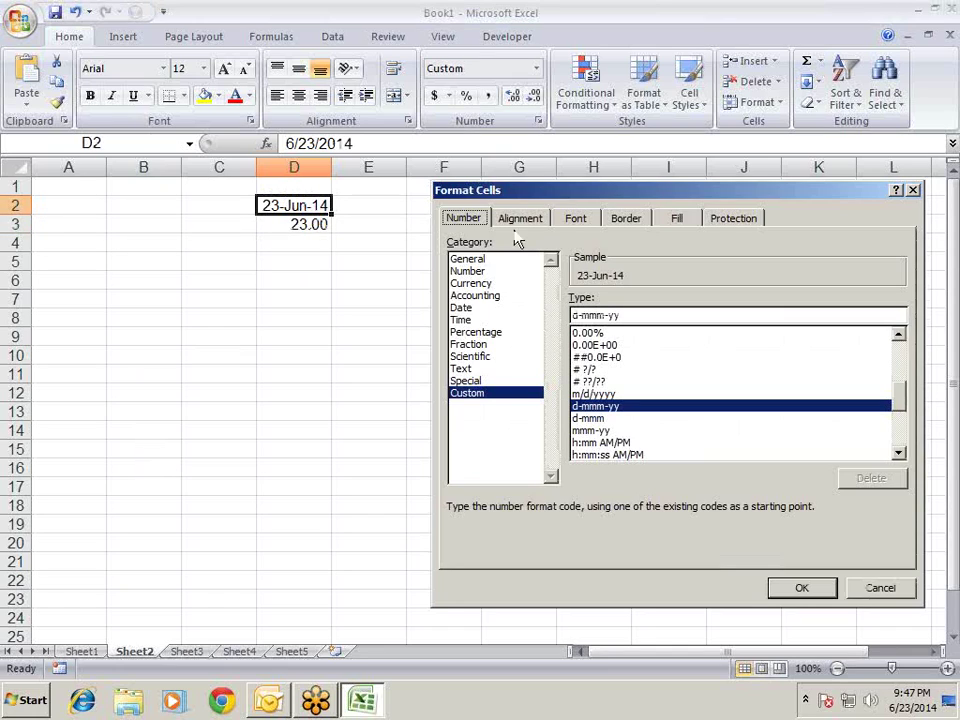
pyautogui.press('Home')
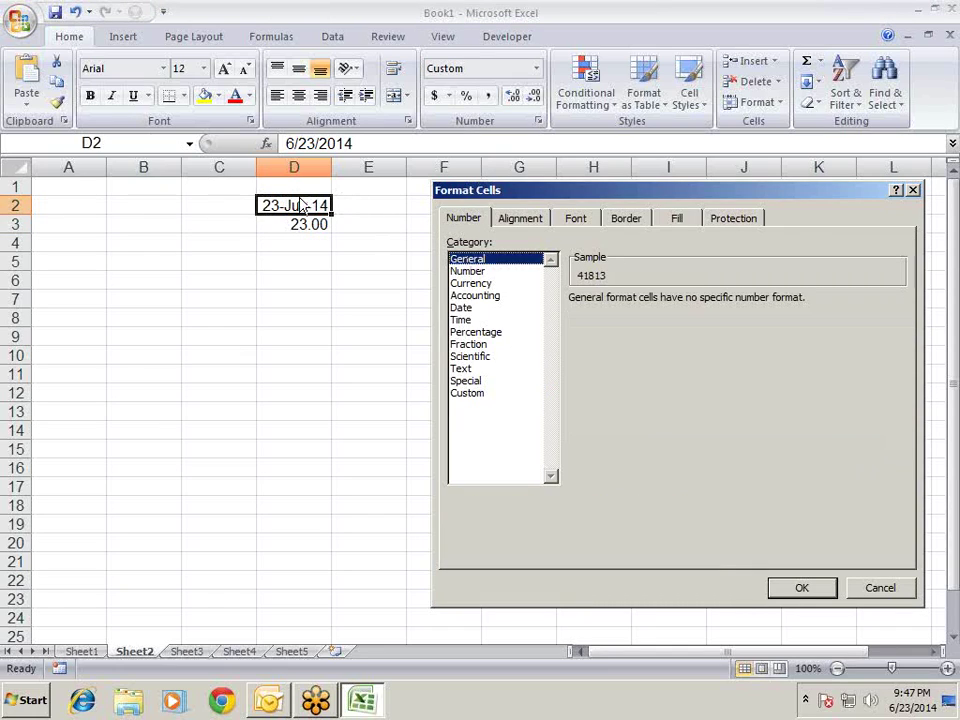
pyautogui.click(816, 590)
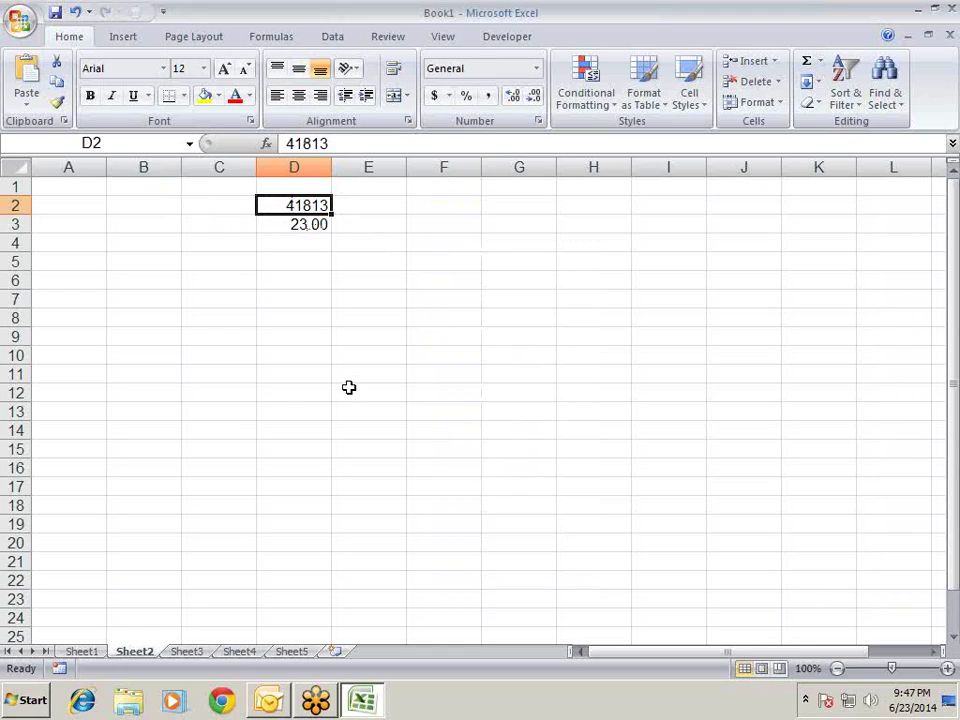
pyautogui.hotkey('ctrl', 'shift', '3')
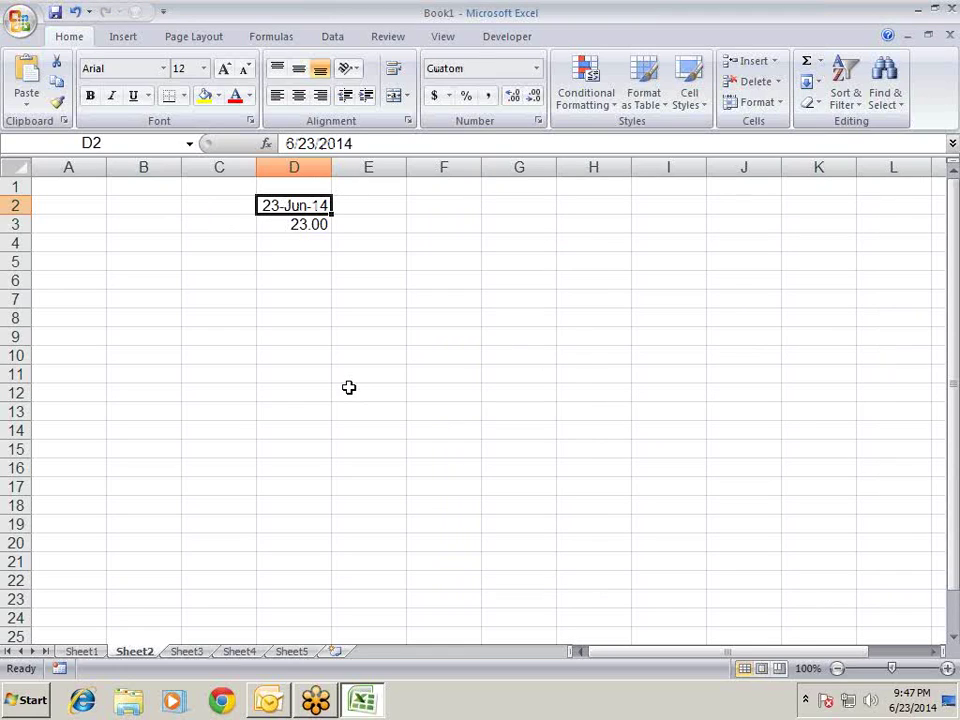
pyautogui.click(378, 188)
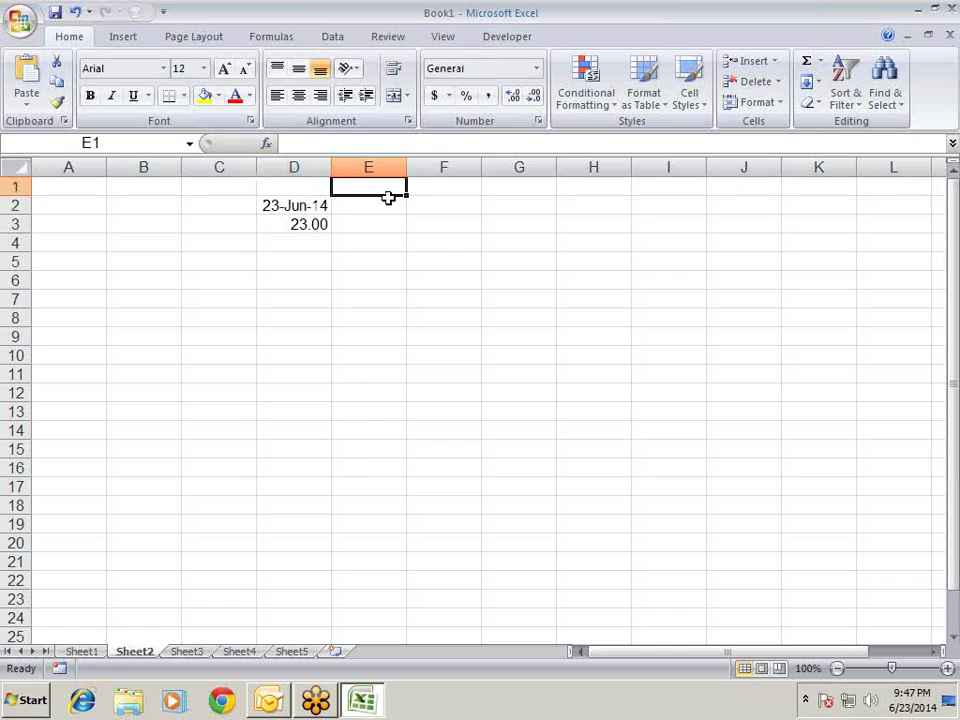
pyautogui.moveTo(356, 200); pyautogui.dragTo(355, 192)
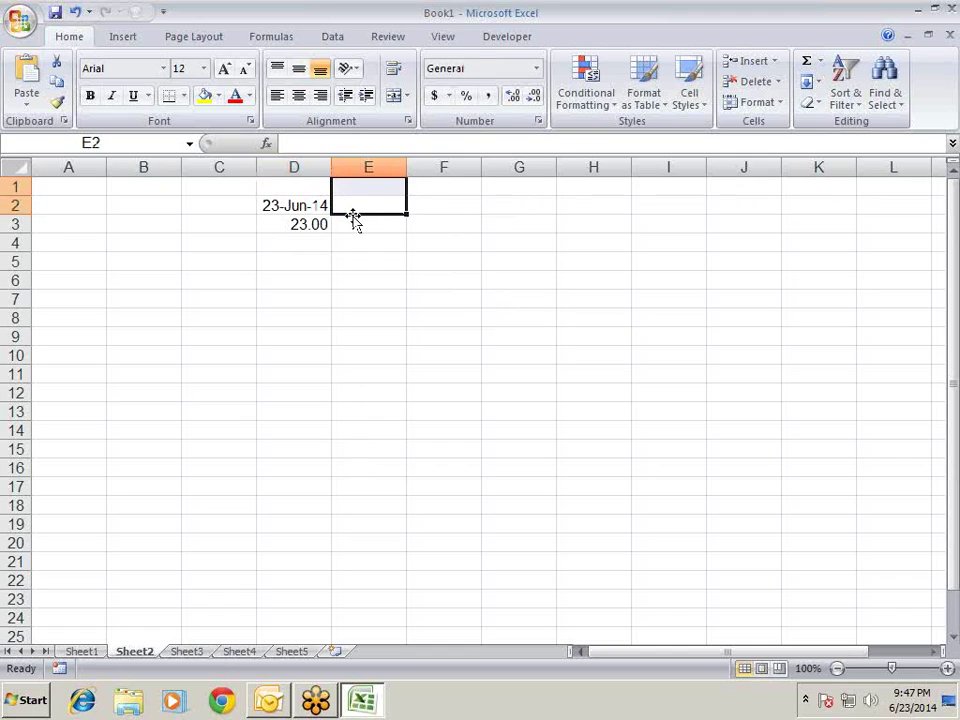
pyautogui.click(311, 201)
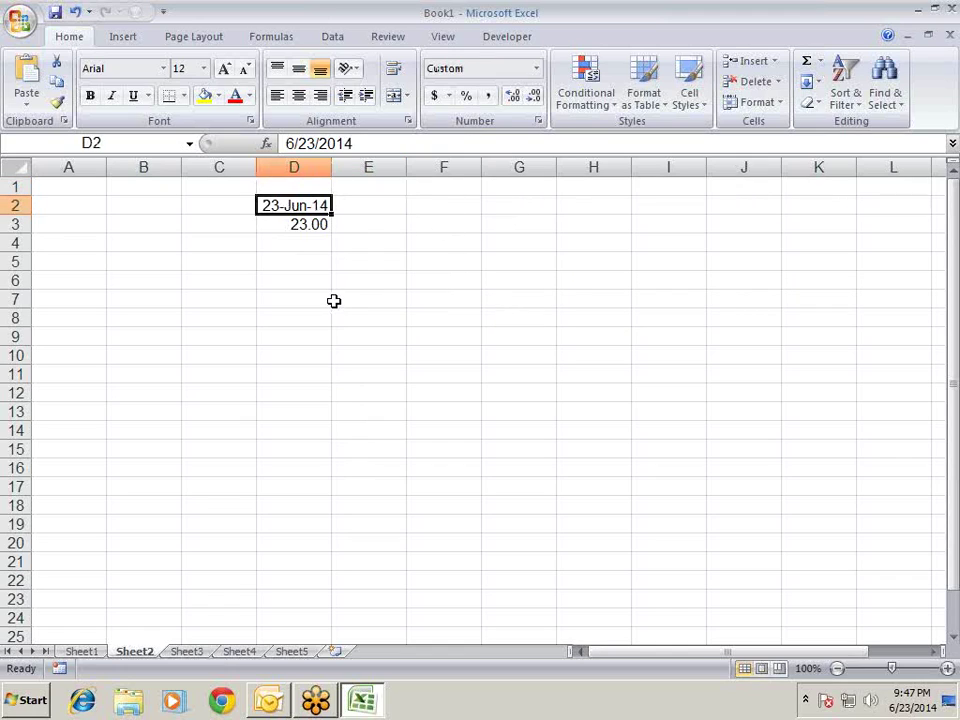
pyautogui.hotkey('ctrl', 'shift', '`')
# Enter 1 in F2 and format it as a date, showing 1-Jan-00.
pyautogui.press('Right')
pyautogui.press('Right')
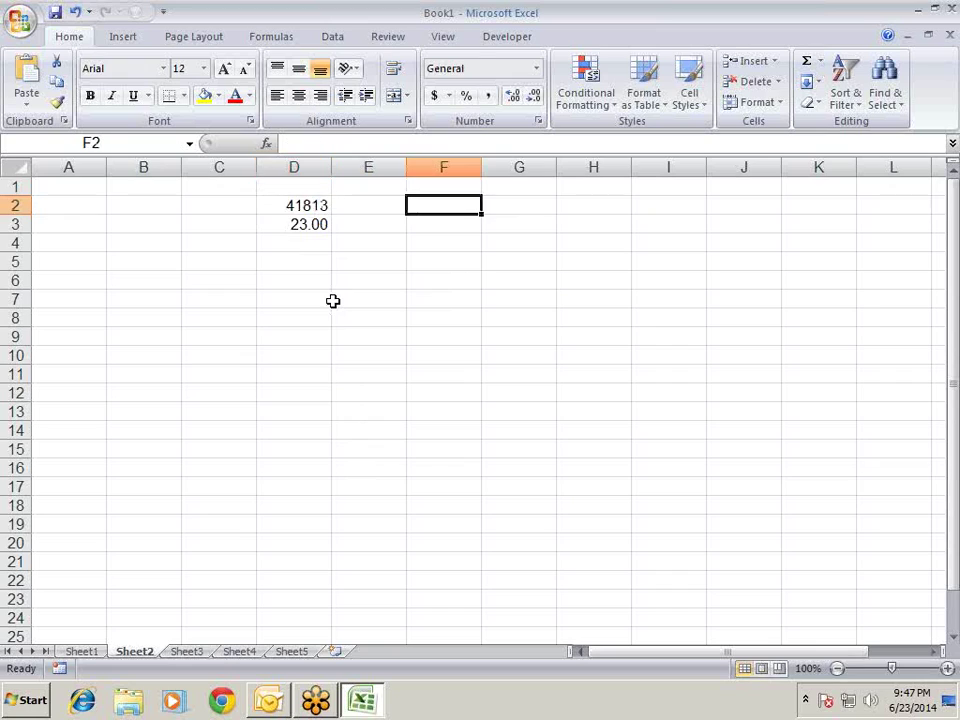
pyautogui.write('1')
pyautogui.press('Return')
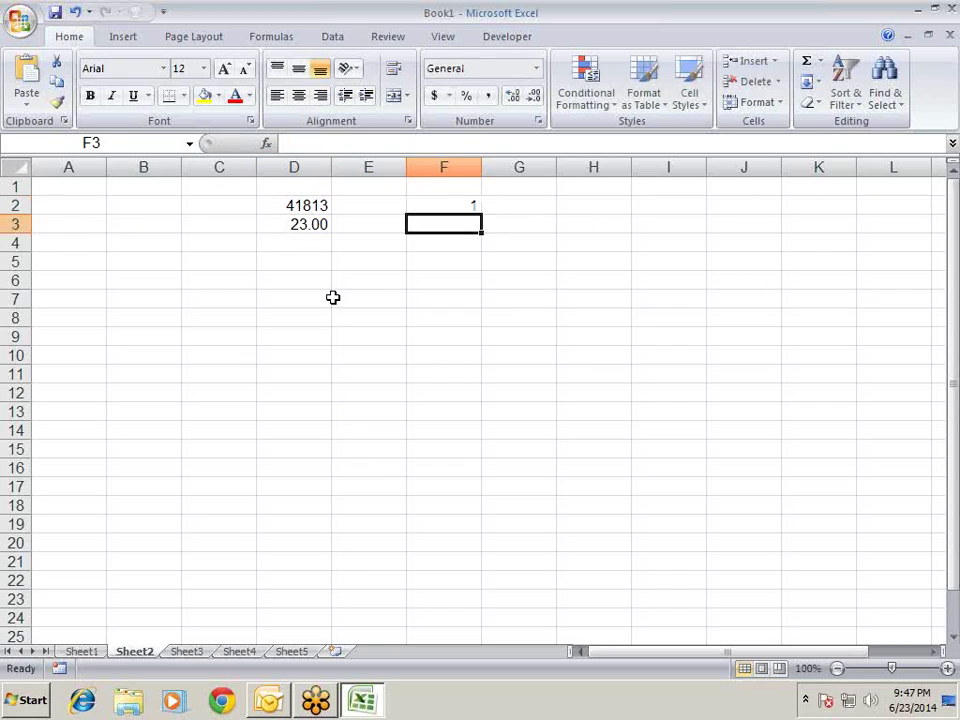
pyautogui.press('Up')
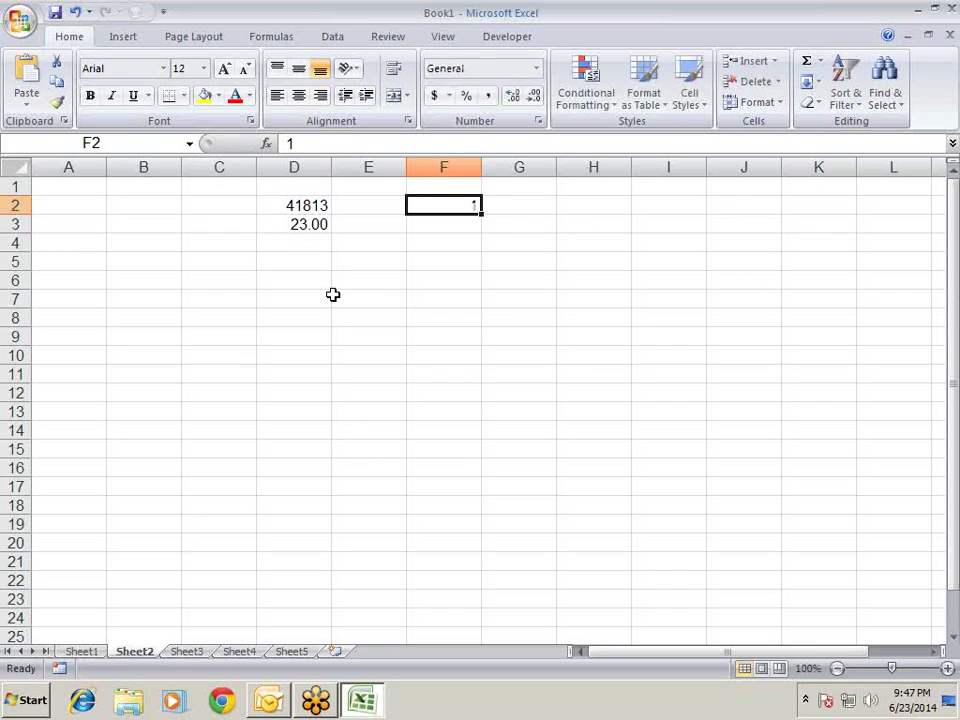
pyautogui.hotkey('ctrl', 'shift', '#')
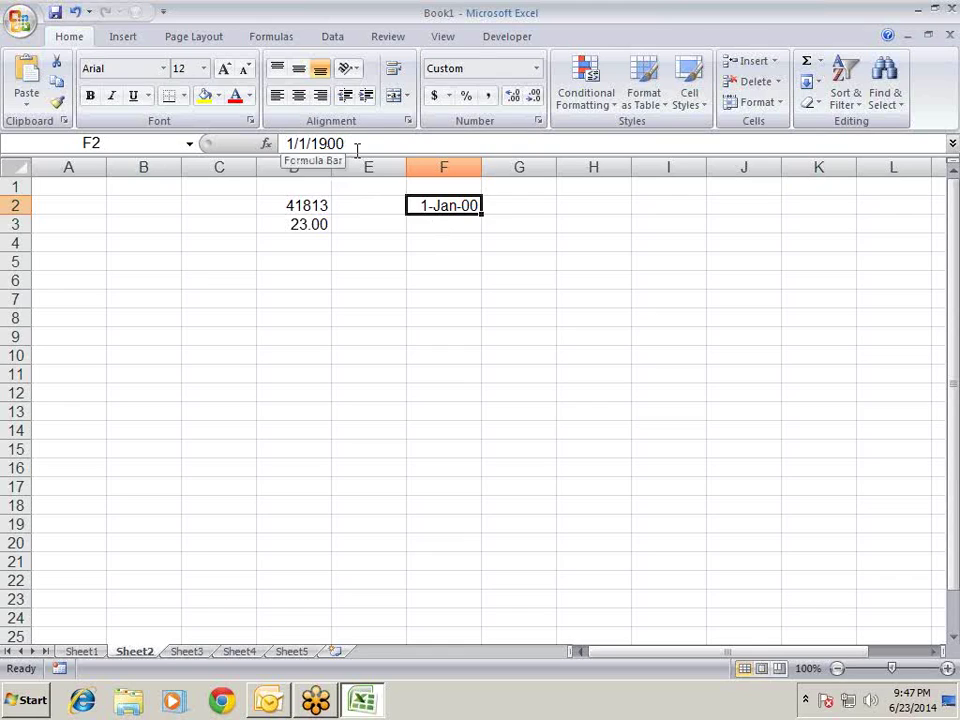
# Compare F2 with D2, then apply the d-mmm-yy format so D2 shows 23-Jun-14.
pyautogui.click(327, 206)
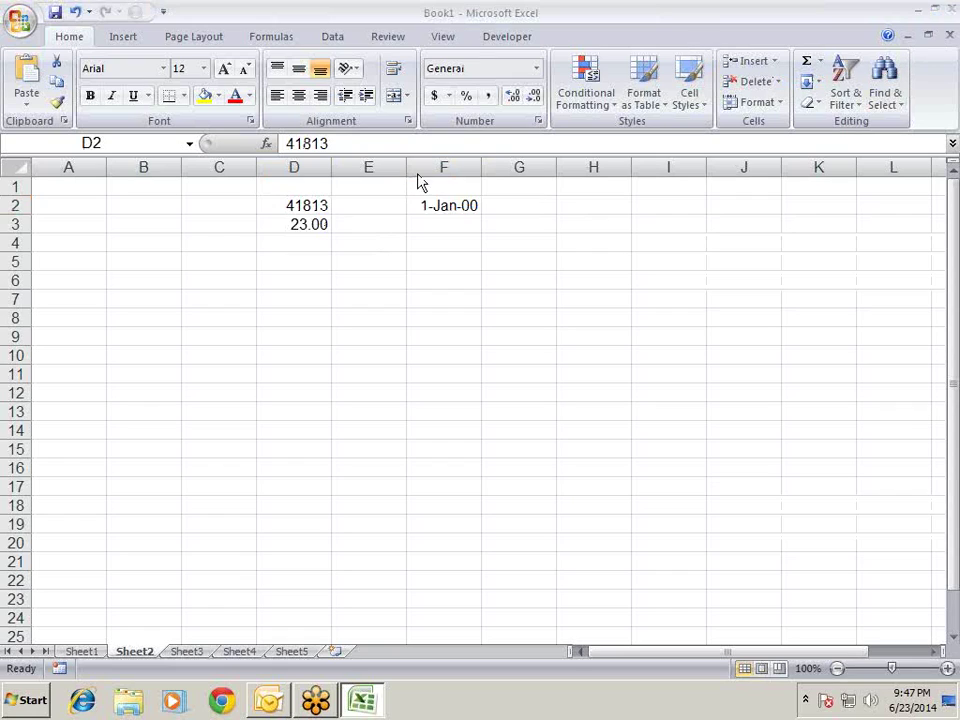
pyautogui.click(316, 206)
pyautogui.click(403, 208)
pyautogui.click(430, 205)
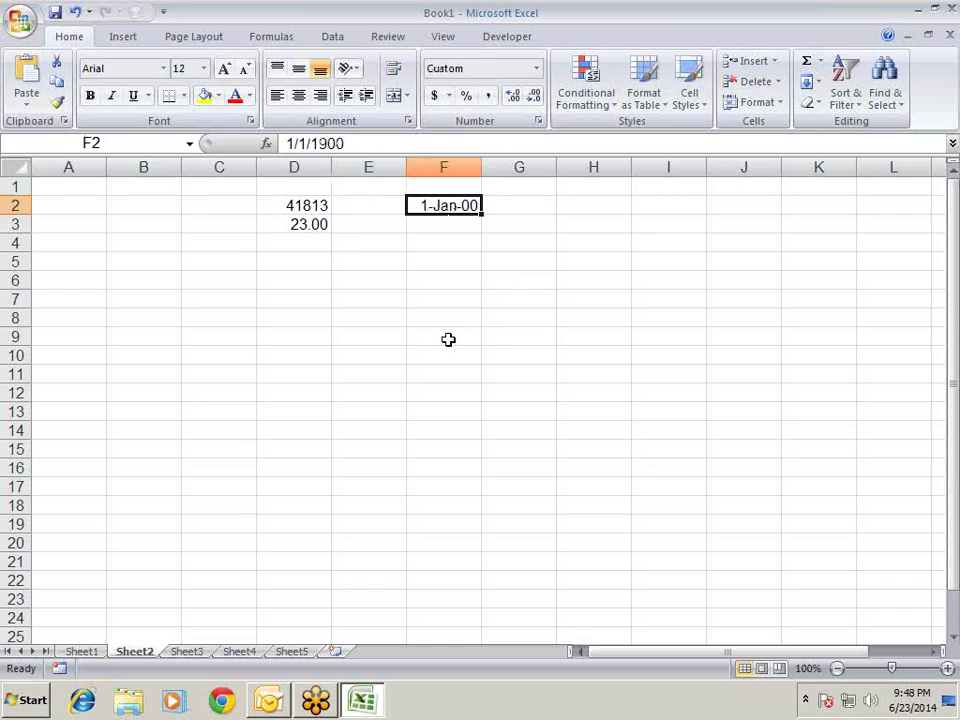
pyautogui.press('Left')
pyautogui.press('Left')
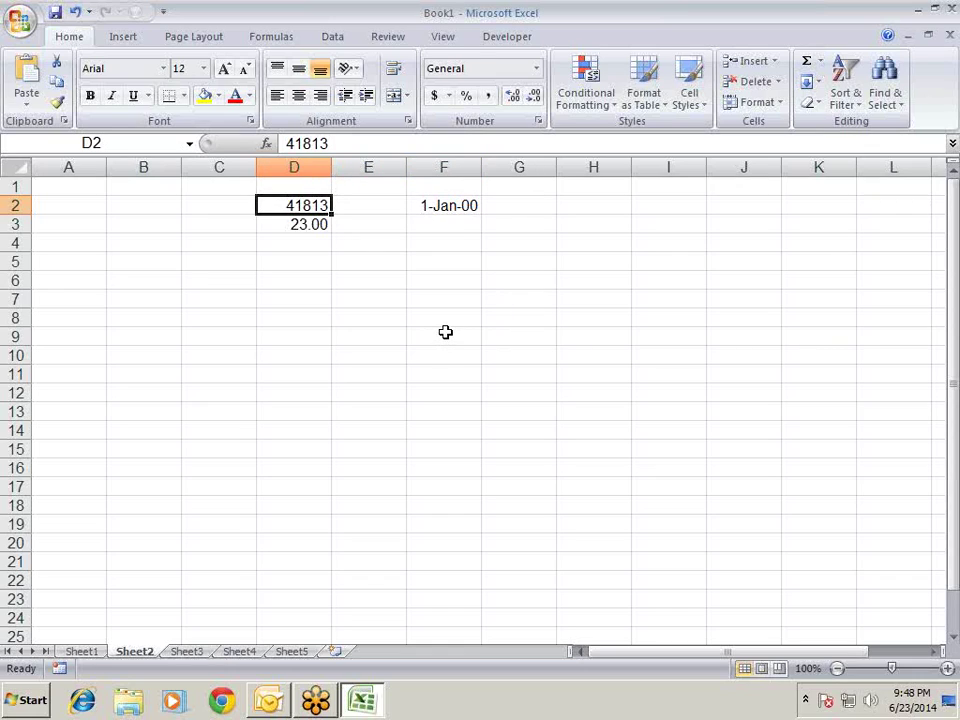
pyautogui.hotkey('ctrl', 'shift', '3')
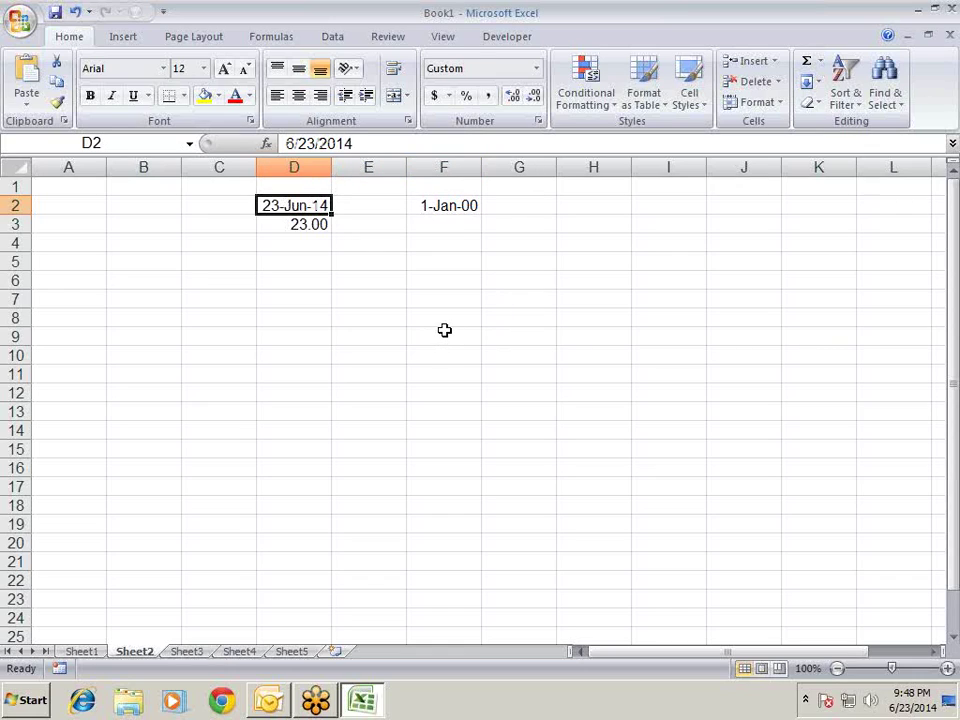
# Enter =NOW() in D4, showing 6/23/2014 21:48, and copy D4.
pyautogui.press('Down')
pyautogui.press('Down')
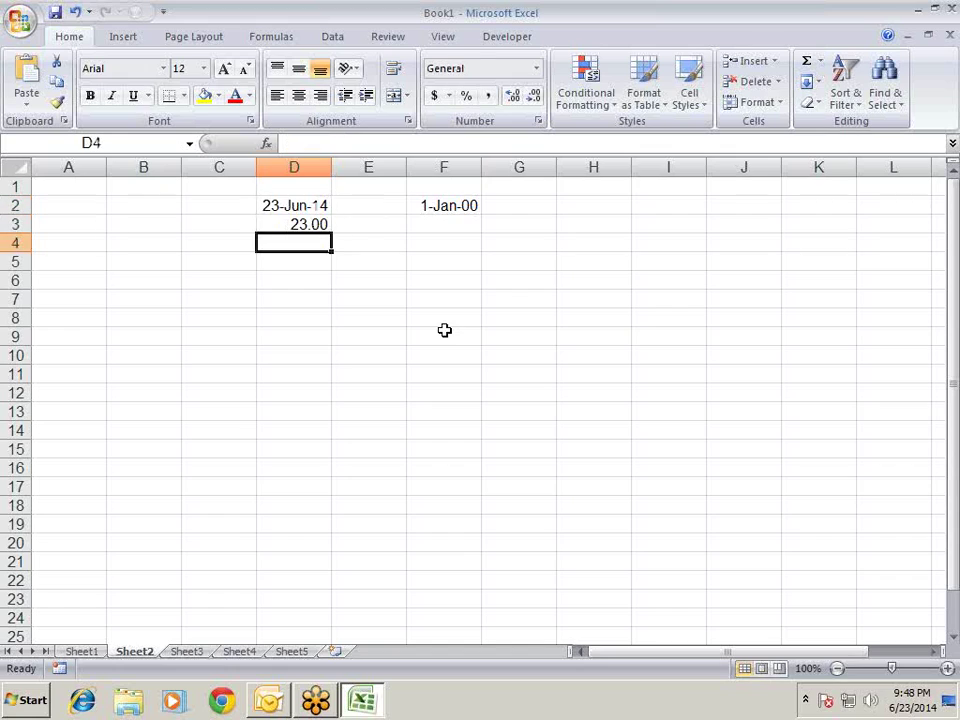
pyautogui.write('=NOW')
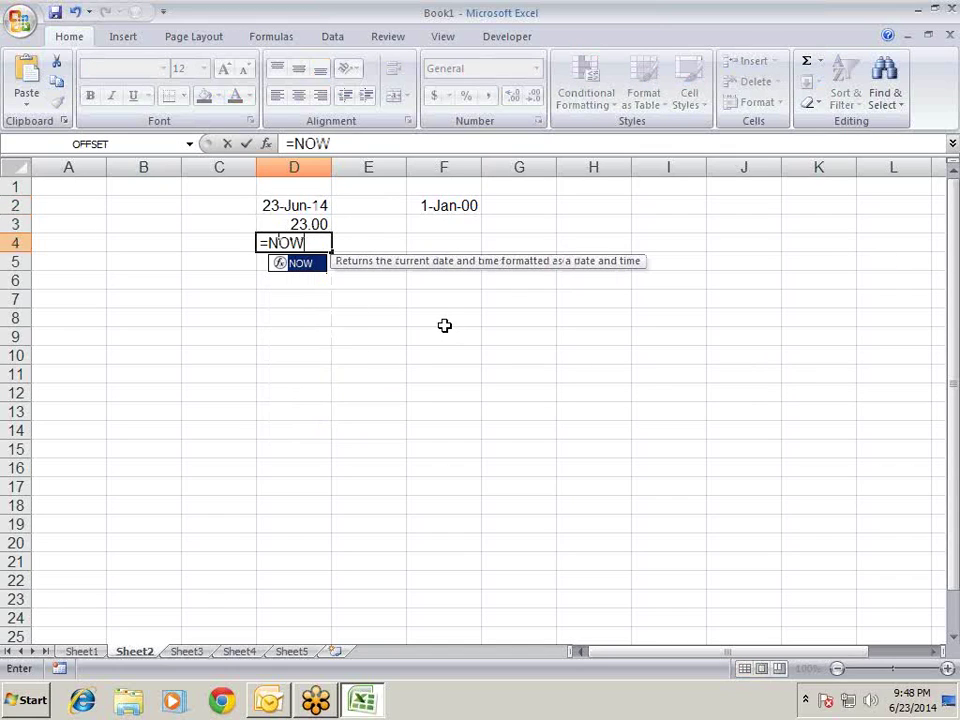
pyautogui.write('()')
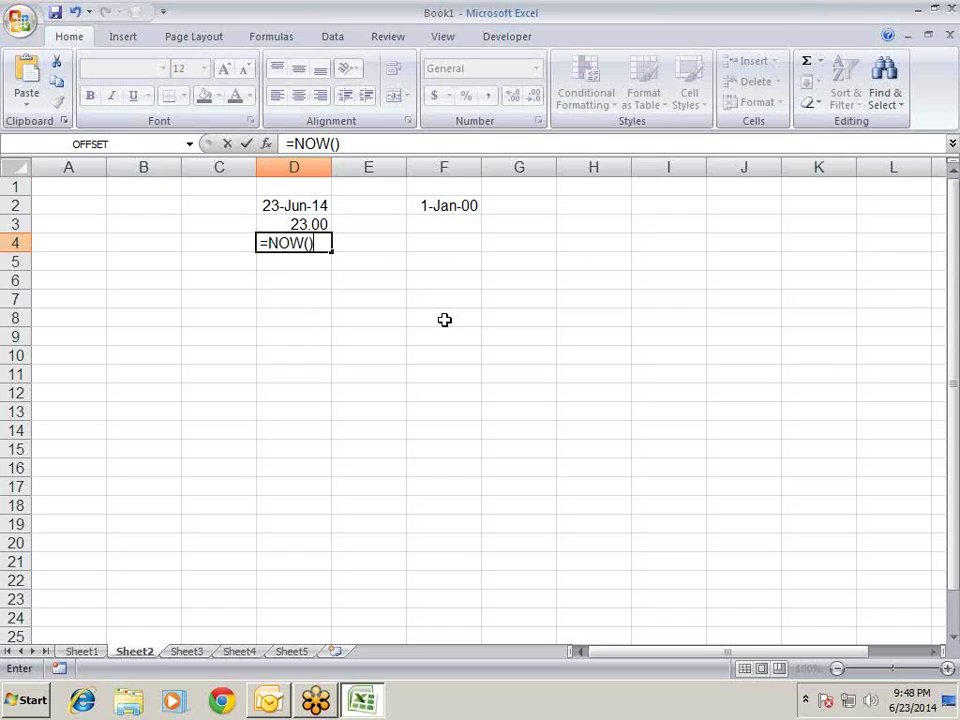
pyautogui.press('Return')
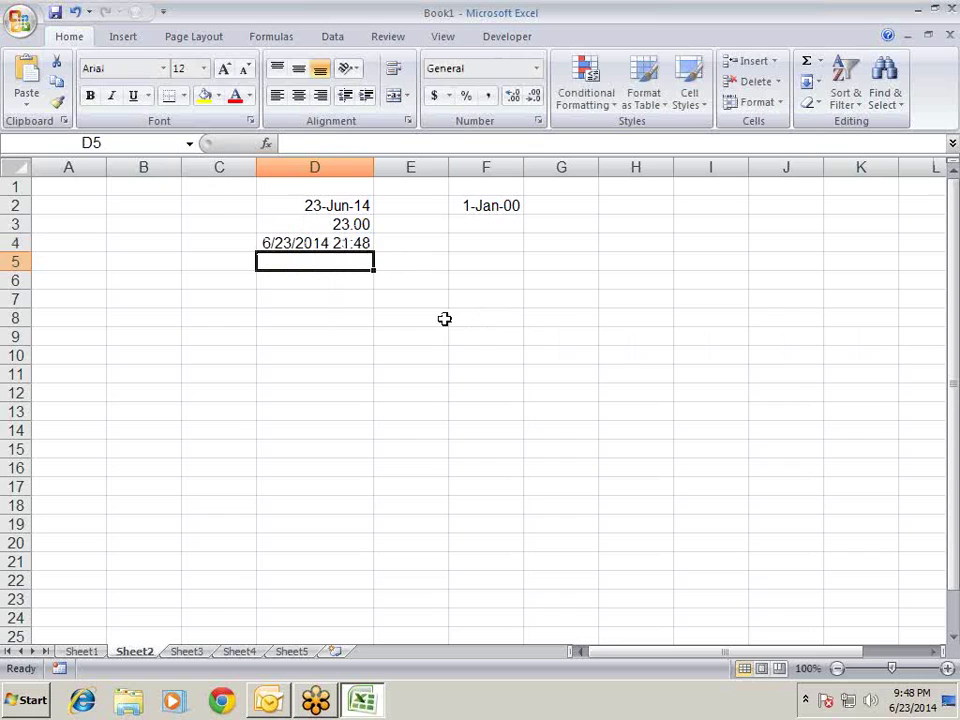
pyautogui.press('Up')
pyautogui.hotkey('ctrl', 'c')
pyautogui.press('Down')
pyautogui.press('Down')
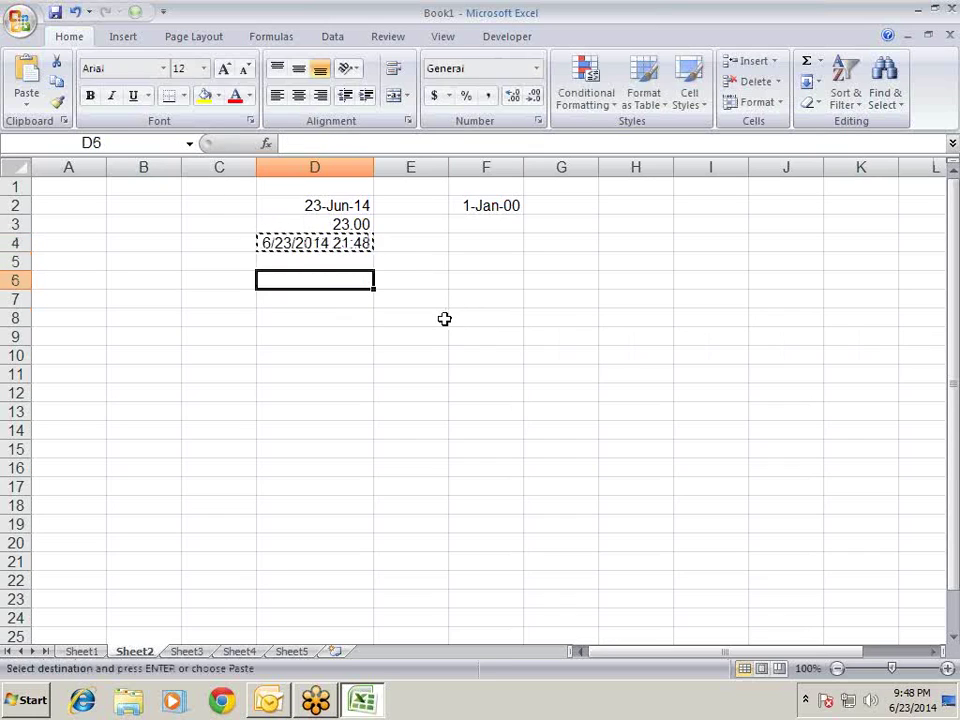
# Paste D4 into D6 as values only, giving 41813.90865.
pyautogui.hotkey('alt', 'e')
pyautogui.press('s')
pyautogui.press('v')
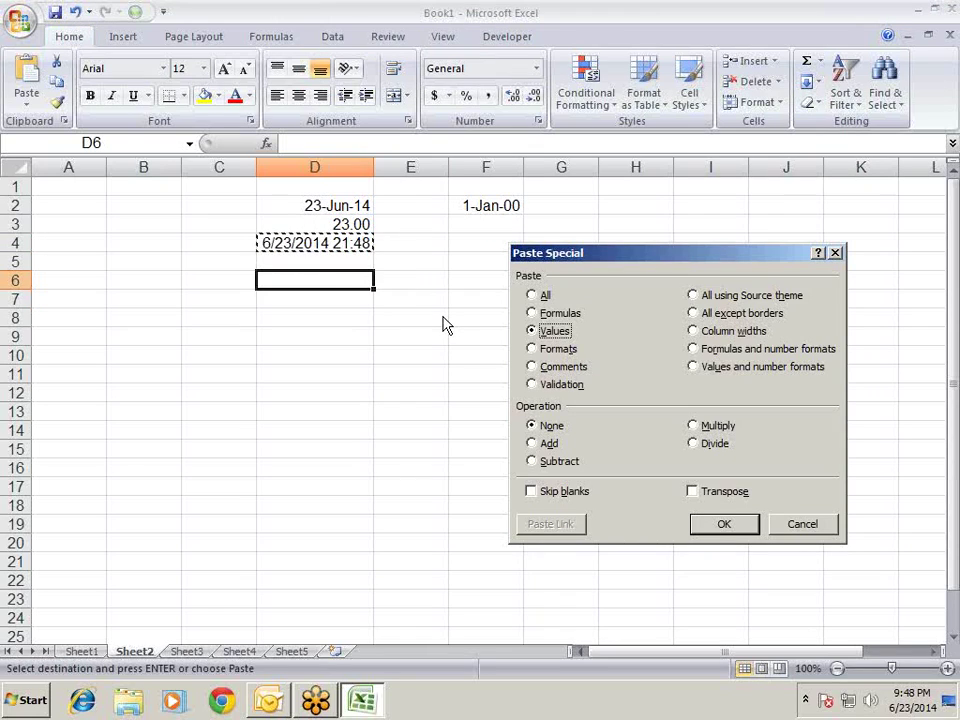
pyautogui.press('Return')
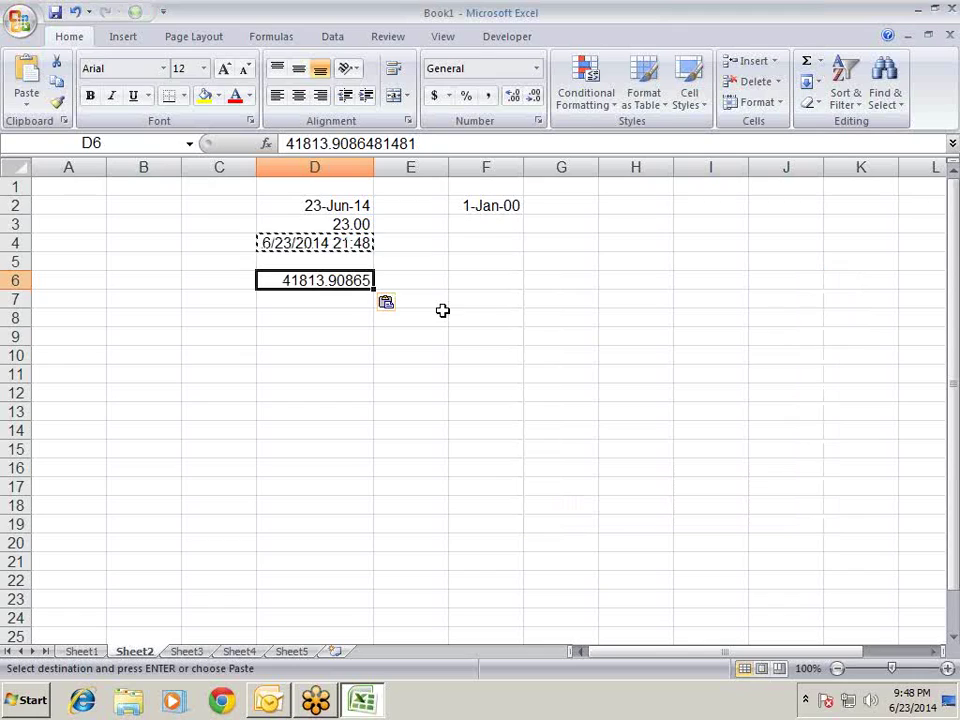
pyautogui.press('Escape')
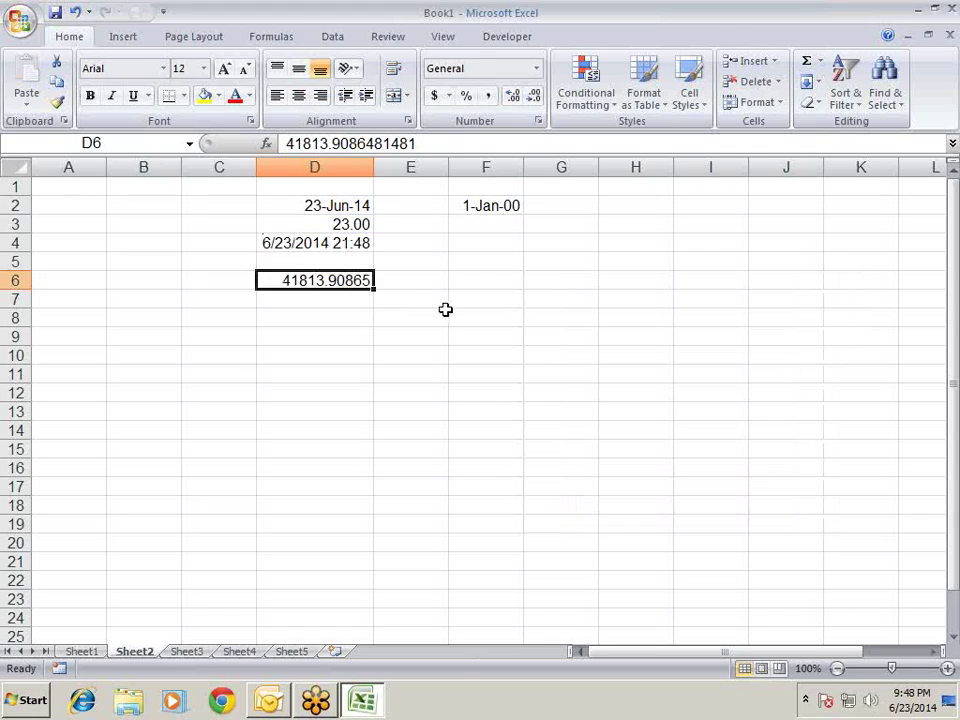
# Return D2 to General format so it reads 41813.
pyautogui.press('Up')
pyautogui.press('Up')
pyautogui.press('Up')
pyautogui.press('Up')
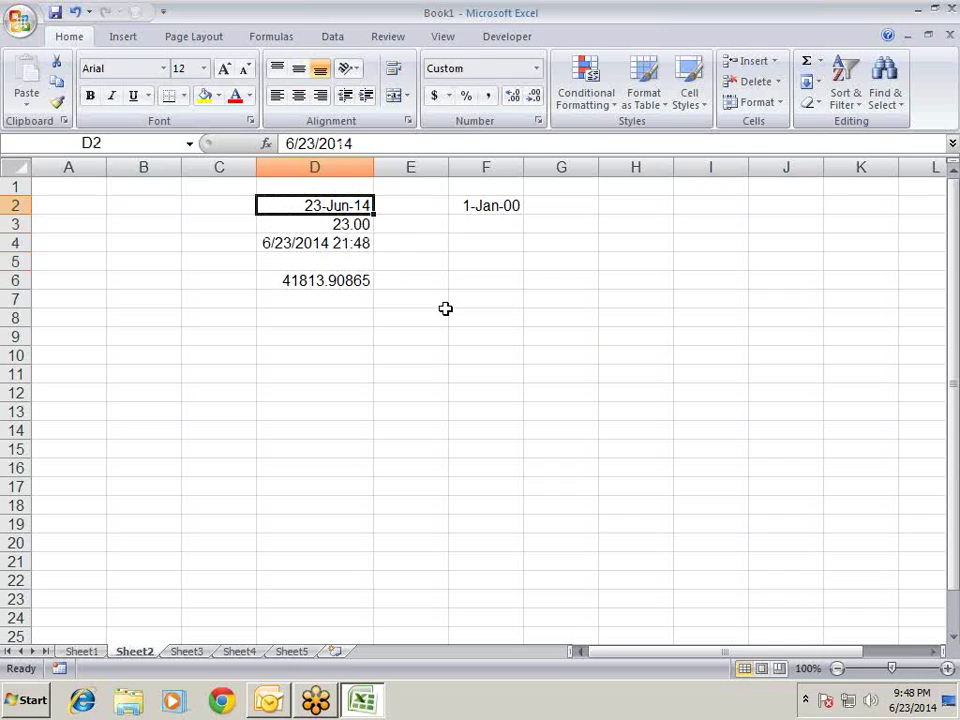
pyautogui.hotkey('ctrl', 'shift', '~')
pyautogui.press('Left')
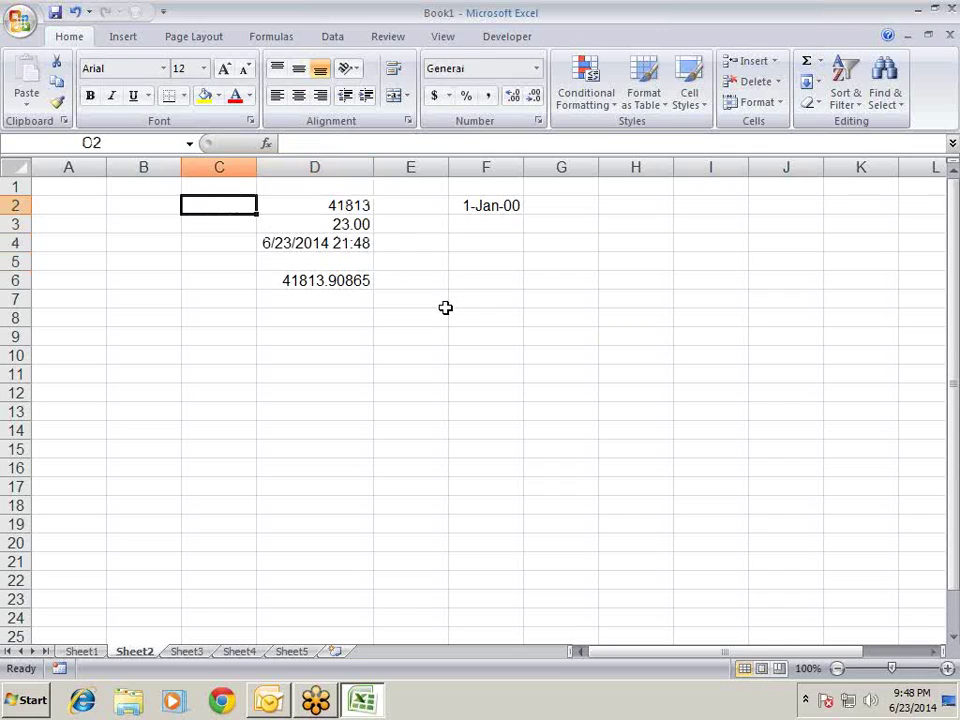
pyautogui.press('Right')
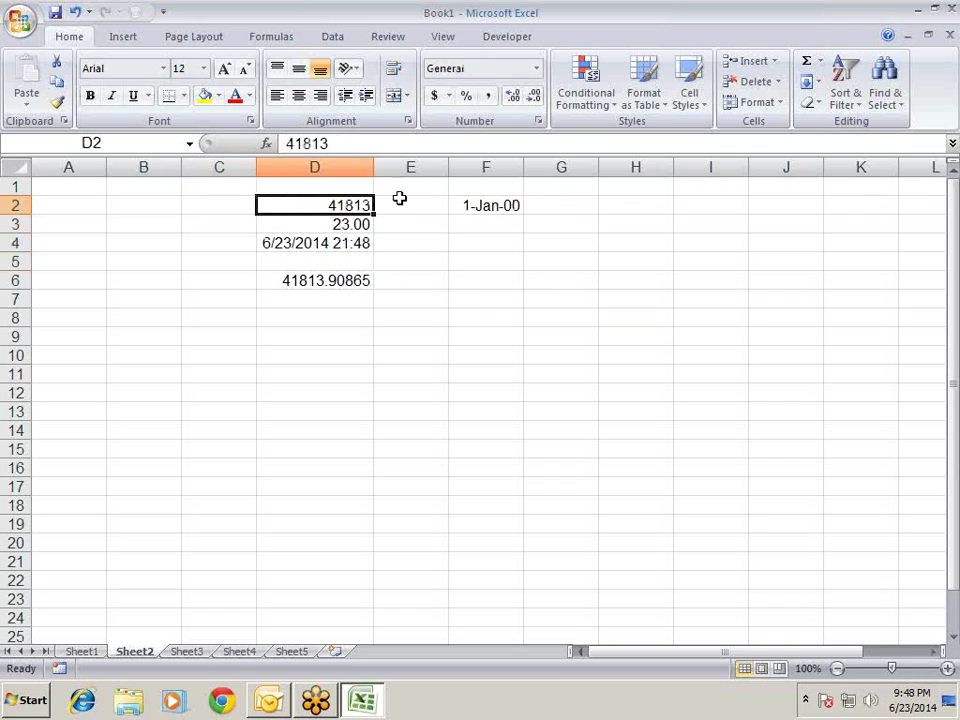
# Inspect D6's full value 41813.9086481481, comparing its whole-day and fractional parts, without changing it.
pyautogui.click(348, 277)
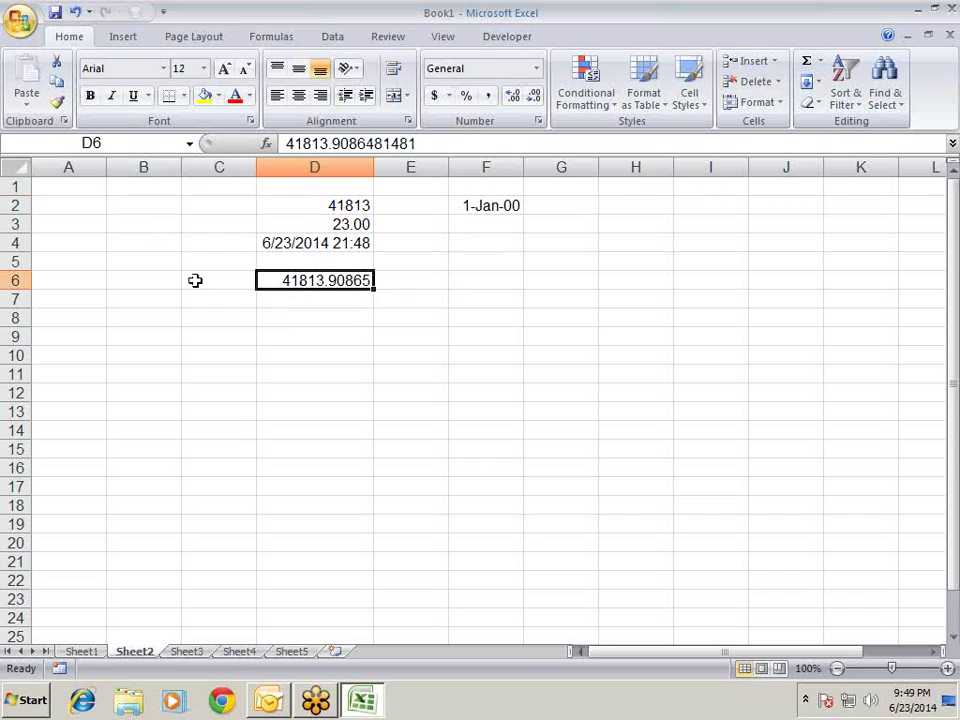
pyautogui.doubleClick(330, 282)
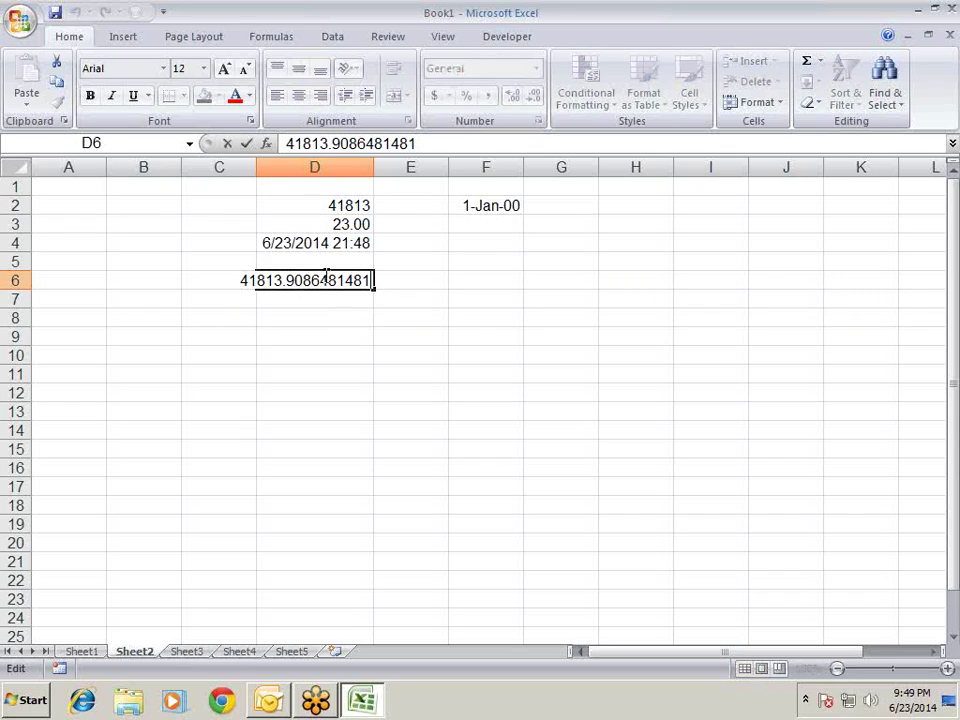
pyautogui.moveTo(278, 281); pyautogui.dragTo(190, 210)
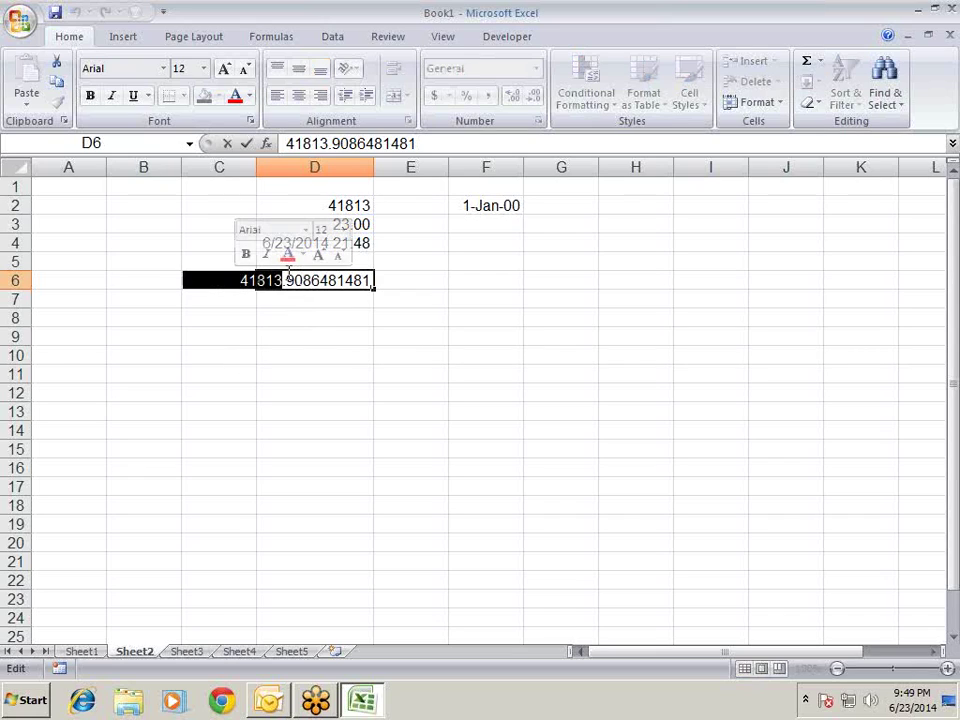
pyautogui.moveTo(284, 281); pyautogui.dragTo(298, 283)
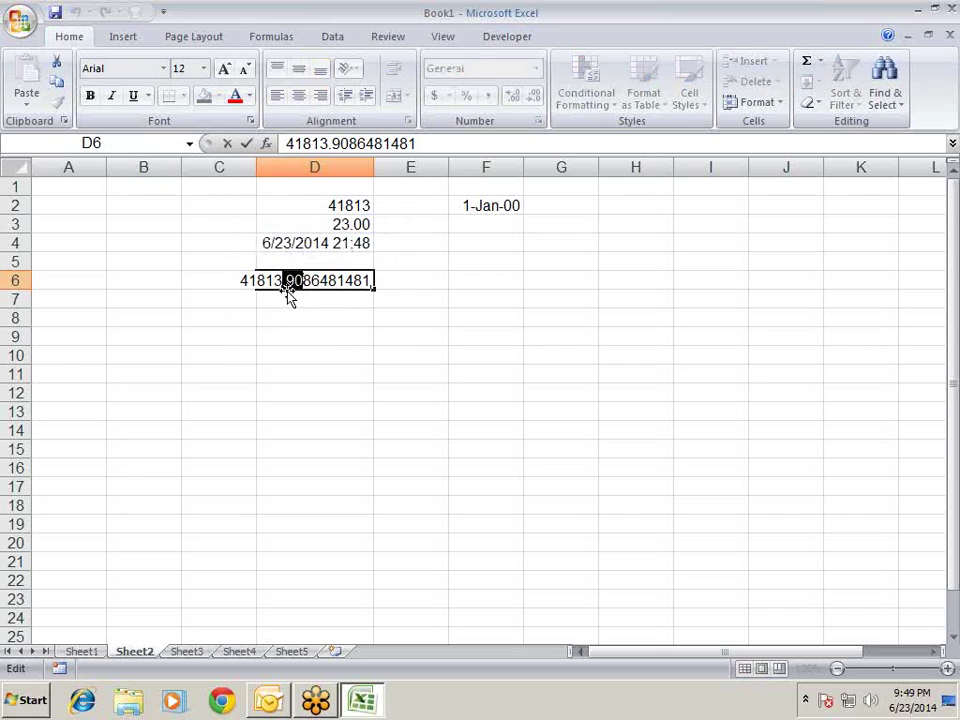
pyautogui.hotkey('shift', 'Home')
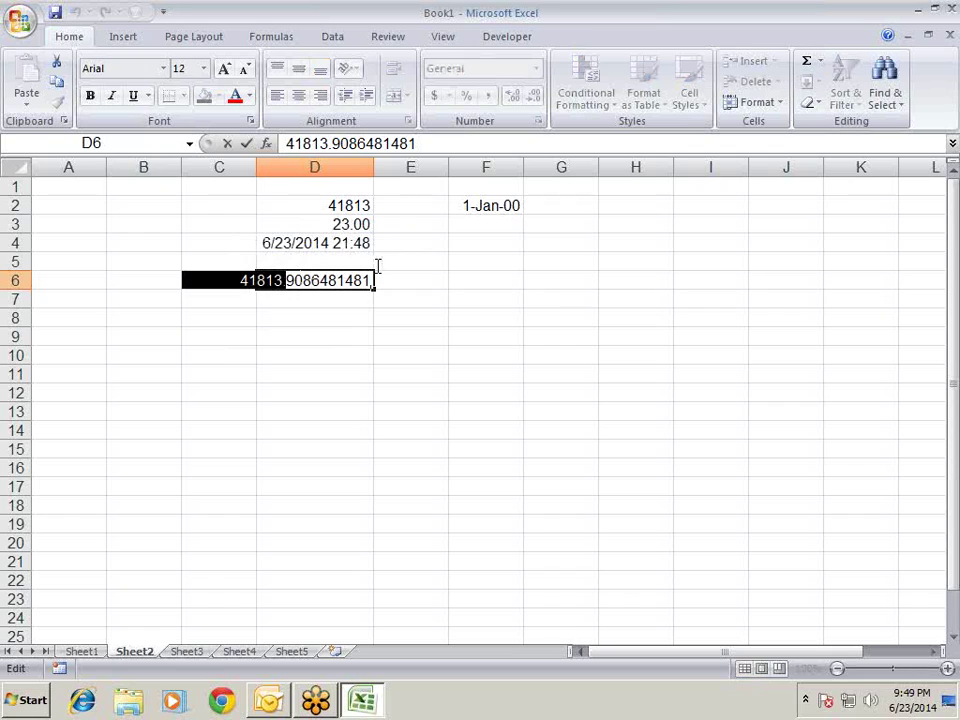
pyautogui.hotkey('shift', 'End')
pyautogui.press('Escape')
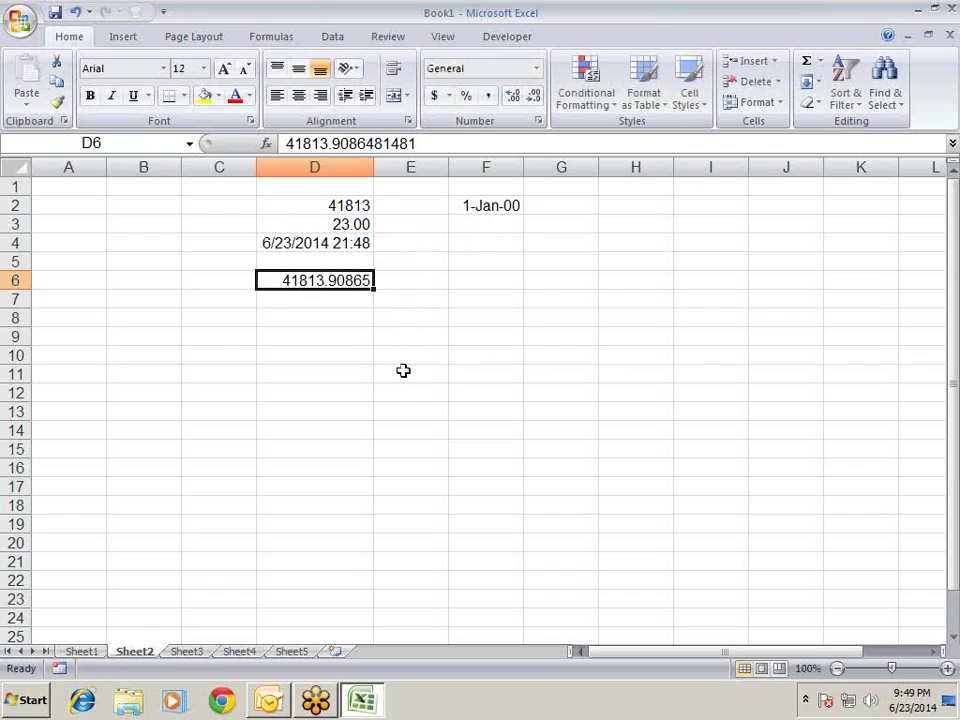
# Enter the formula =D6-D2 in D7.
pyautogui.click(354, 302)
pyautogui.write('=')
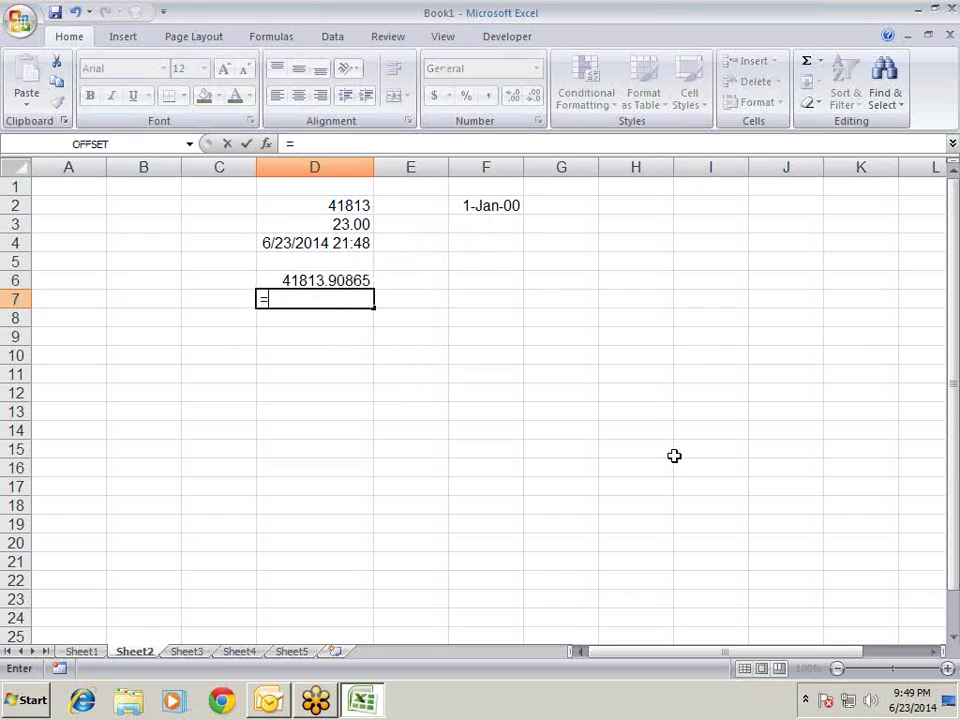
pyautogui.click(364, 278)
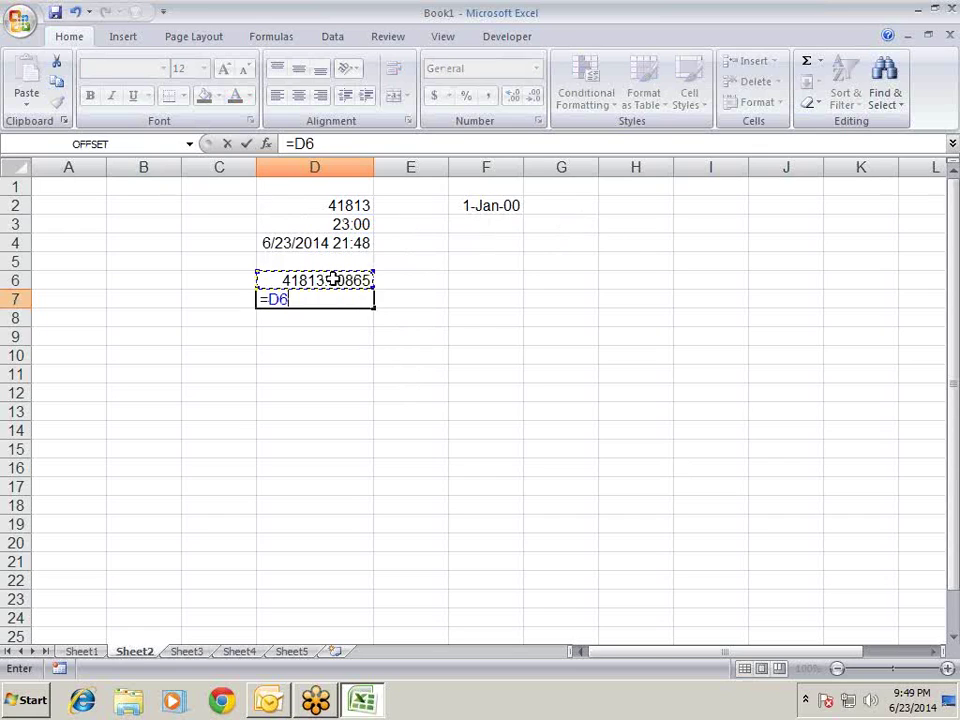
pyautogui.write('-')
pyautogui.click(347, 208)
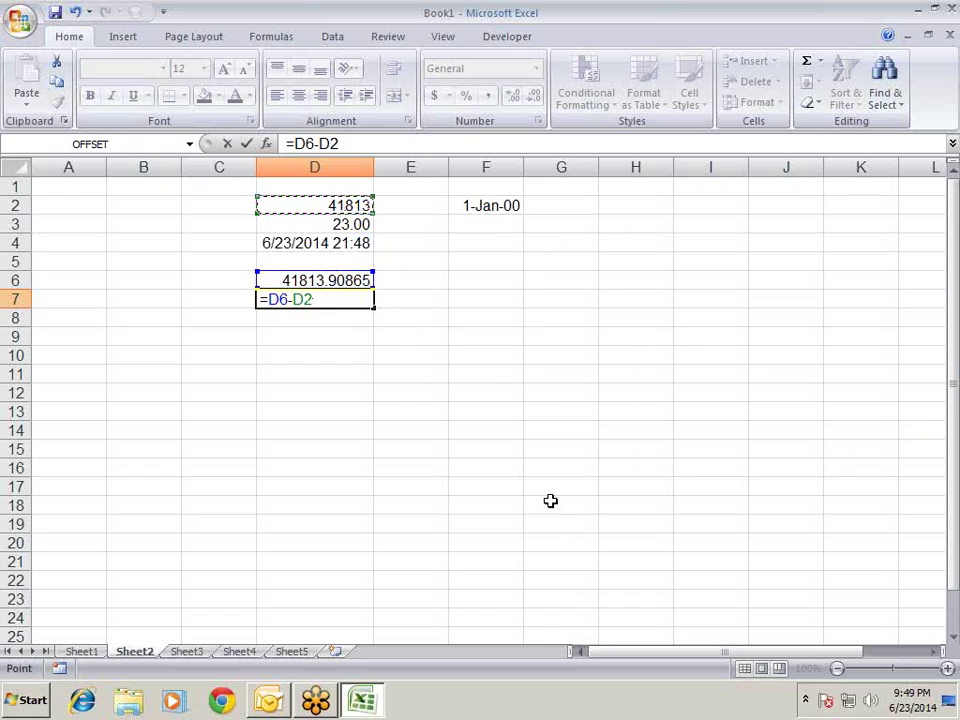
pyautogui.press('Return')
pyautogui.press('Up')
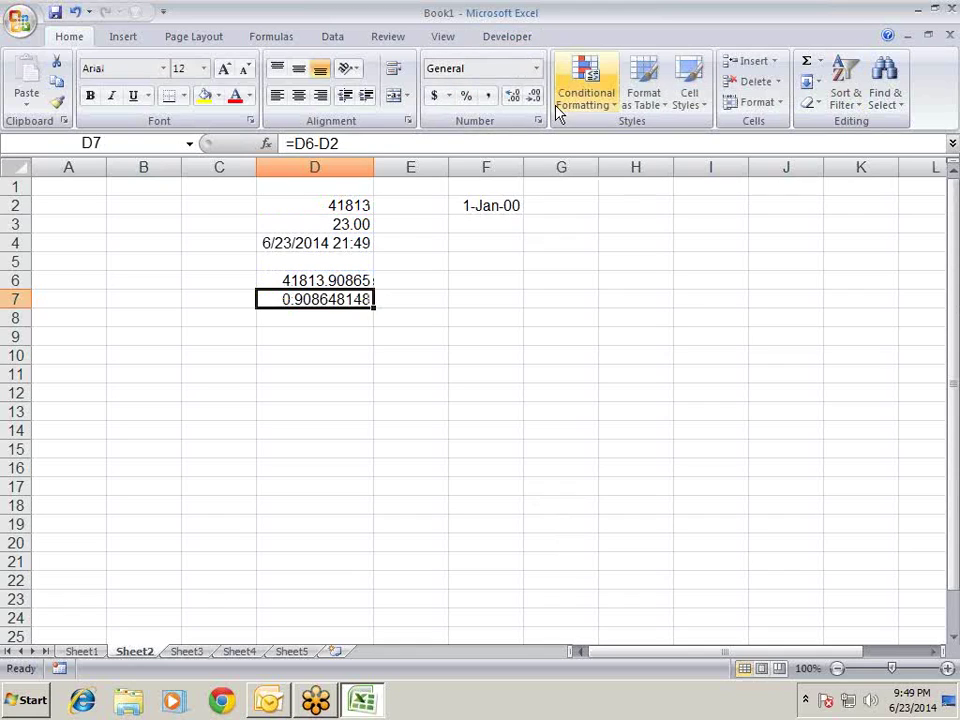
# Format D7 as Time so it displays 9:48:27 PM.
pyautogui.click(536, 68)
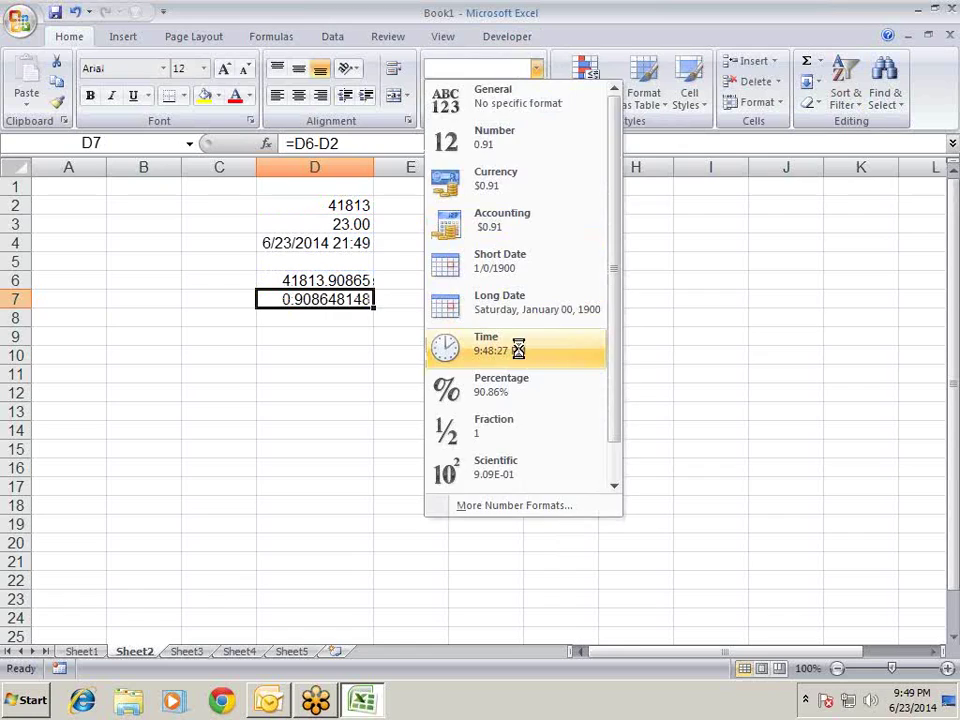
pyautogui.click(574, 345)
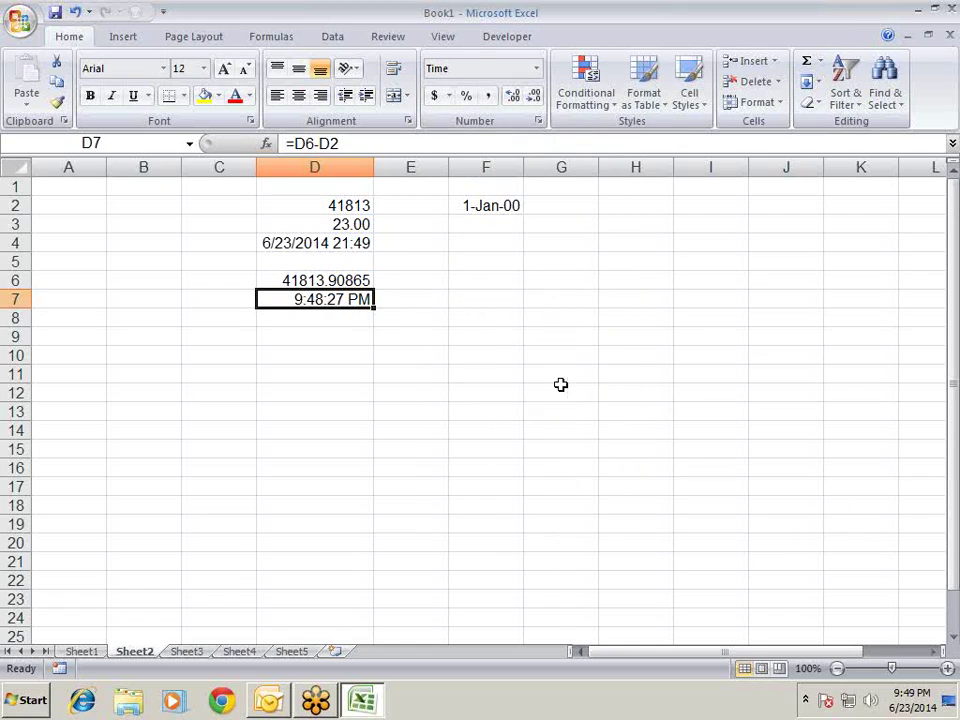
pyautogui.click(407, 370)
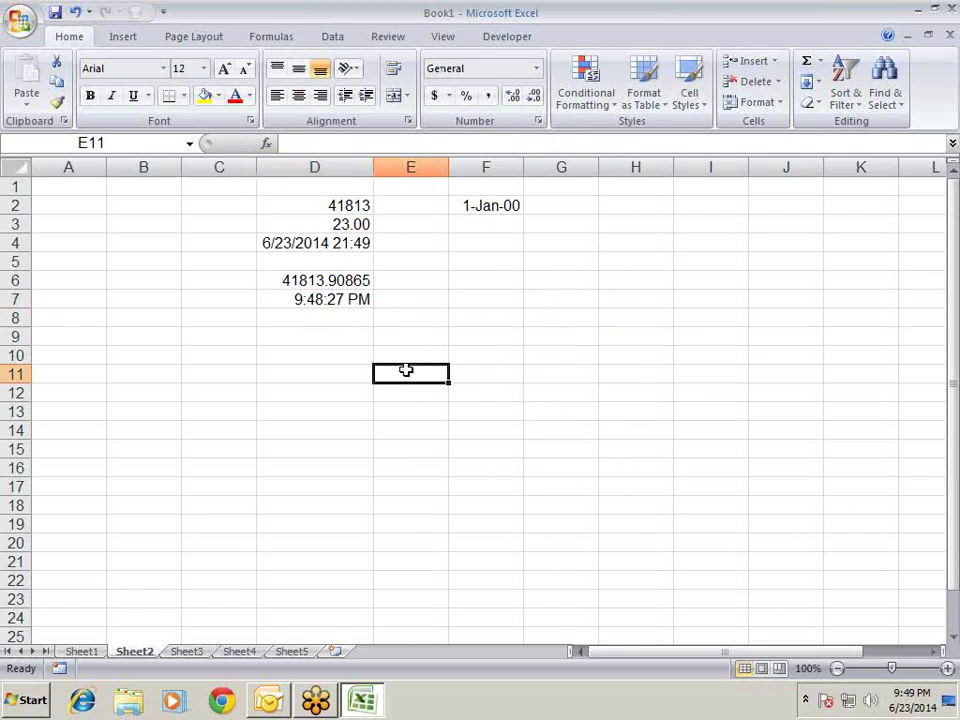
pyautogui.click(369, 300)
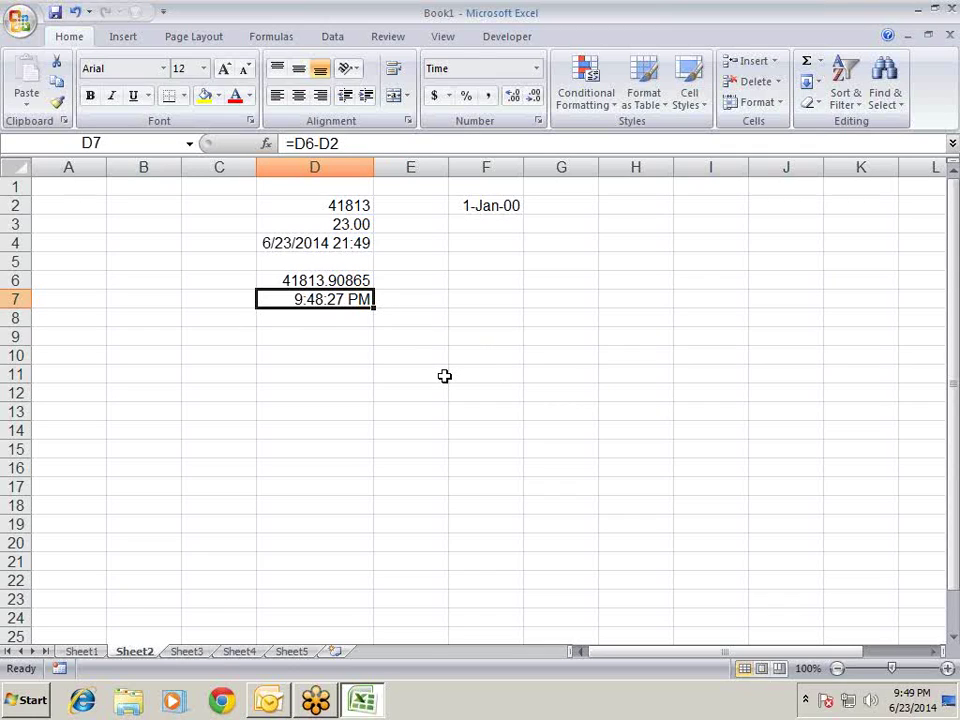
# Clear D7 and F2, and format D2 as the date 23-Jun-14.
pyautogui.press('Delete')
pyautogui.press('Up')
pyautogui.press('Up')
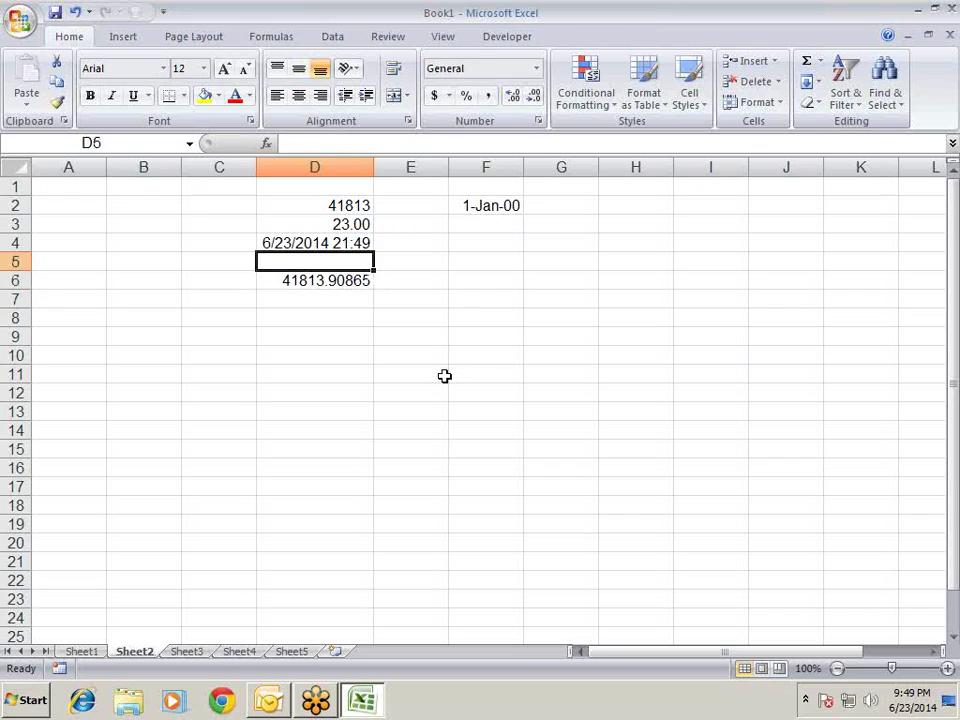
pyautogui.press('Up')
pyautogui.press('Up')
pyautogui.press('Up')
pyautogui.press('Right')
pyautogui.press('Right')
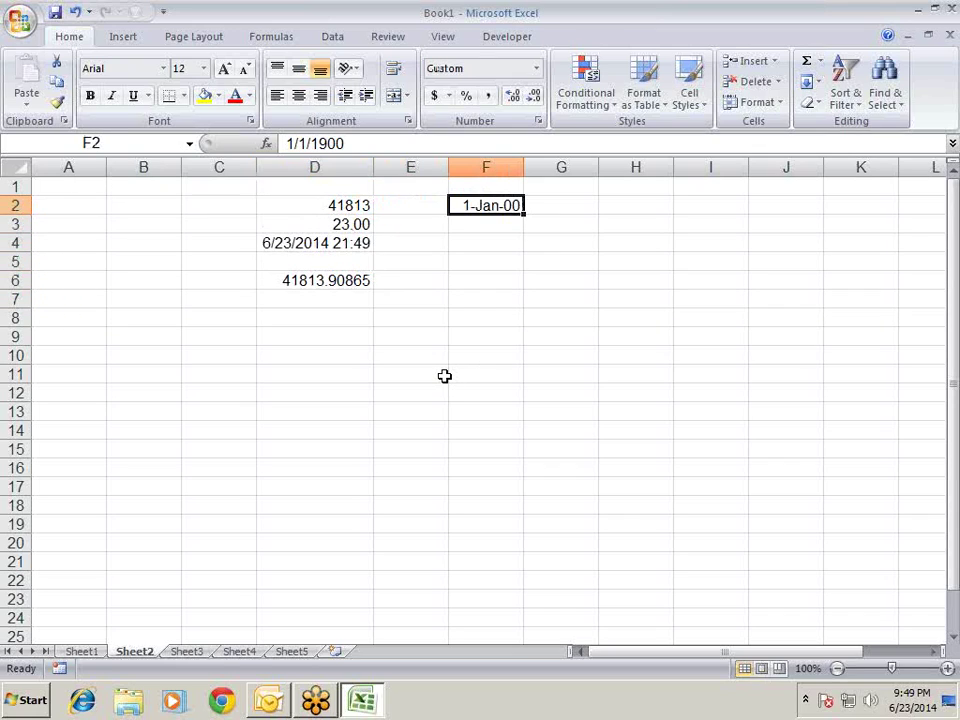
pyautogui.press('Delete')
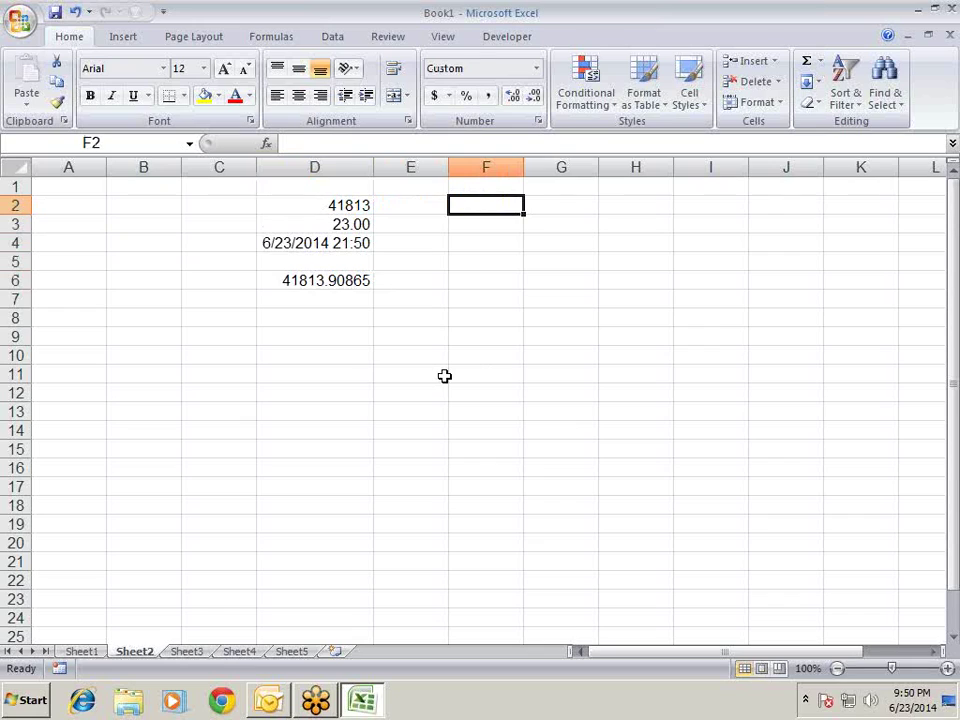
pyautogui.press('Left')
pyautogui.press('Left')
pyautogui.hotkey('ctrl', 'shift', '#')
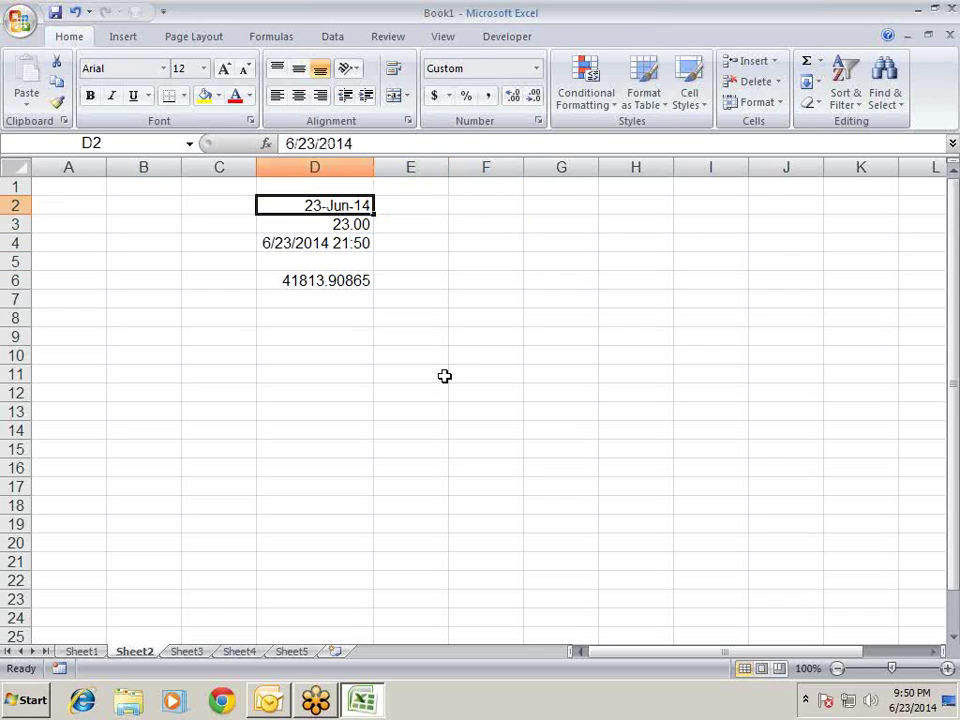
# Put 2 in E2 and =D2+E2 in F2, giving 25-Jun-14.
pyautogui.press('Right')
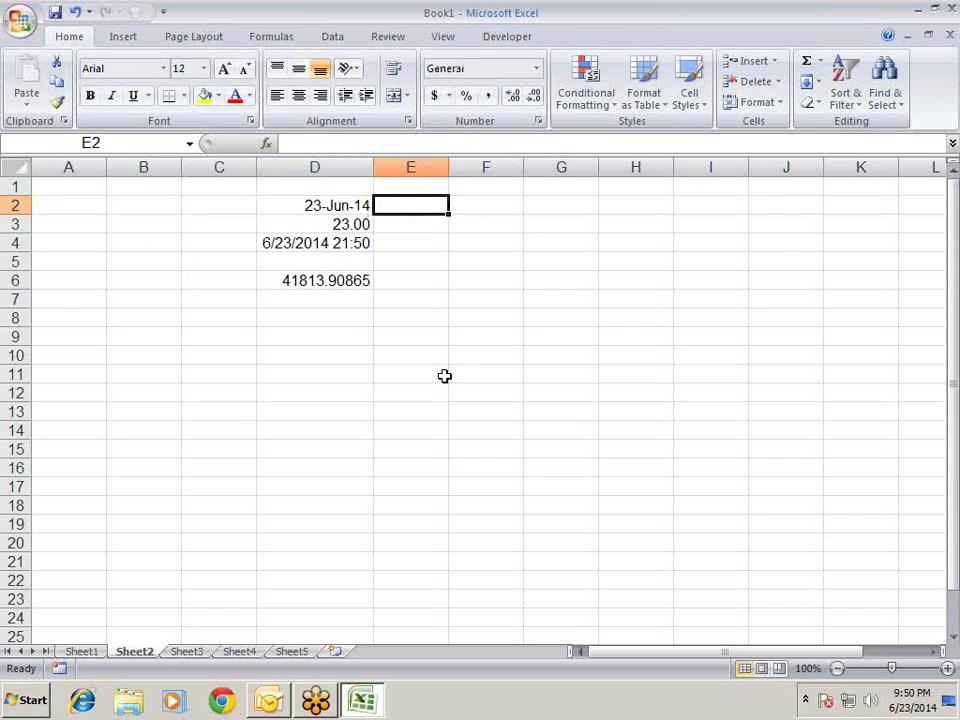
pyautogui.write('2')
pyautogui.press('Right')
pyautogui.write('=')
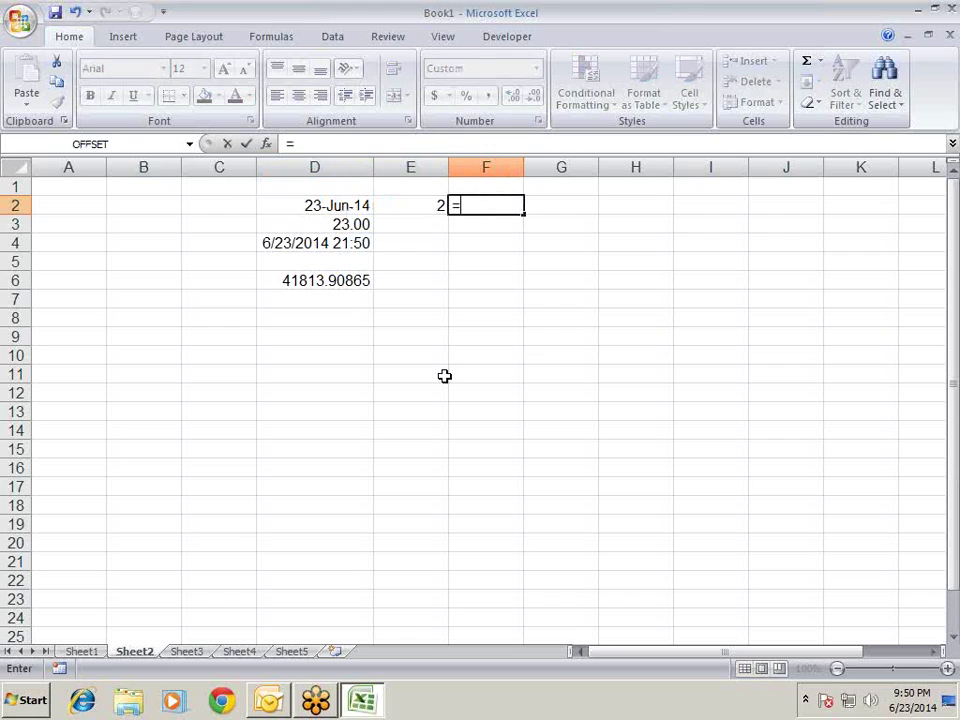
pyautogui.press('Left')
pyautogui.press('Left')
pyautogui.write('-')
pyautogui.press('Left')
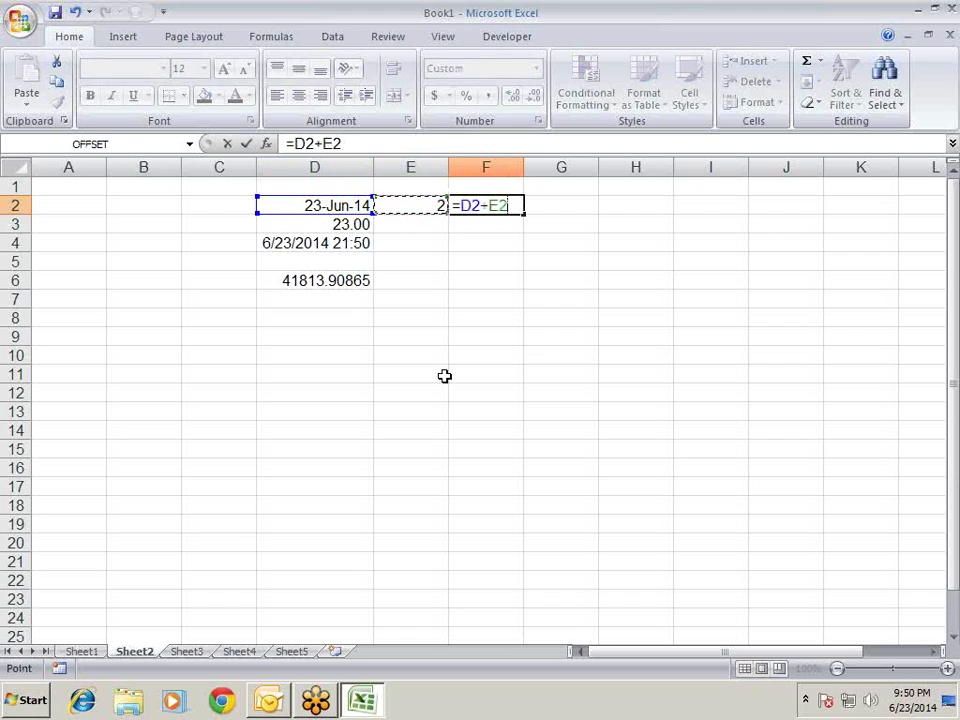
pyautogui.press('Return')
pyautogui.press('Up')
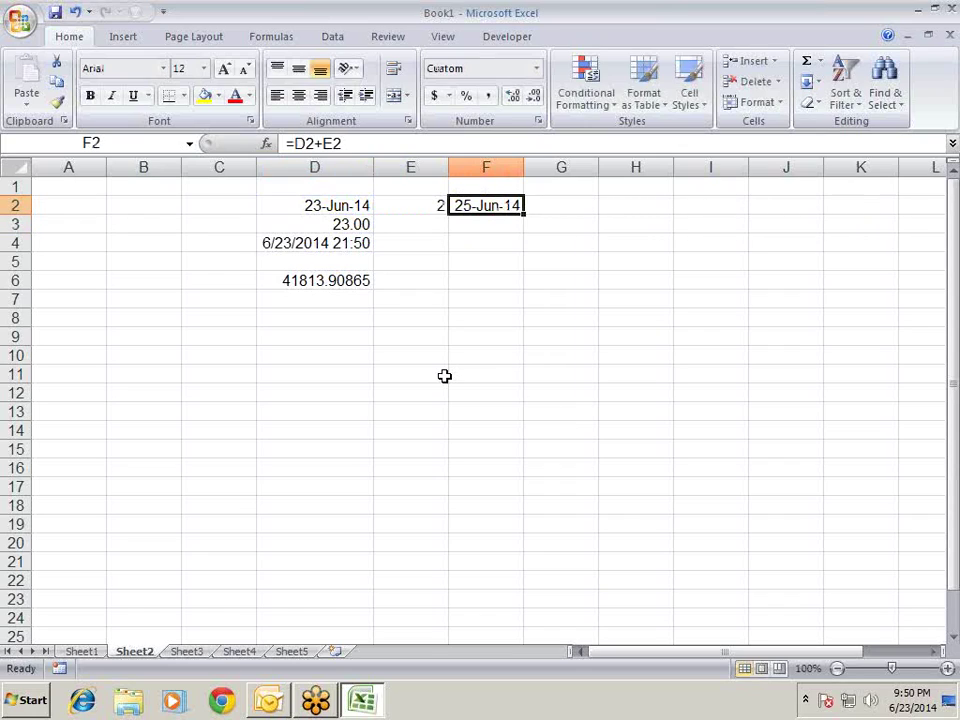
pyautogui.press('Down')
pyautogui.press('Left')
pyautogui.press('Left')
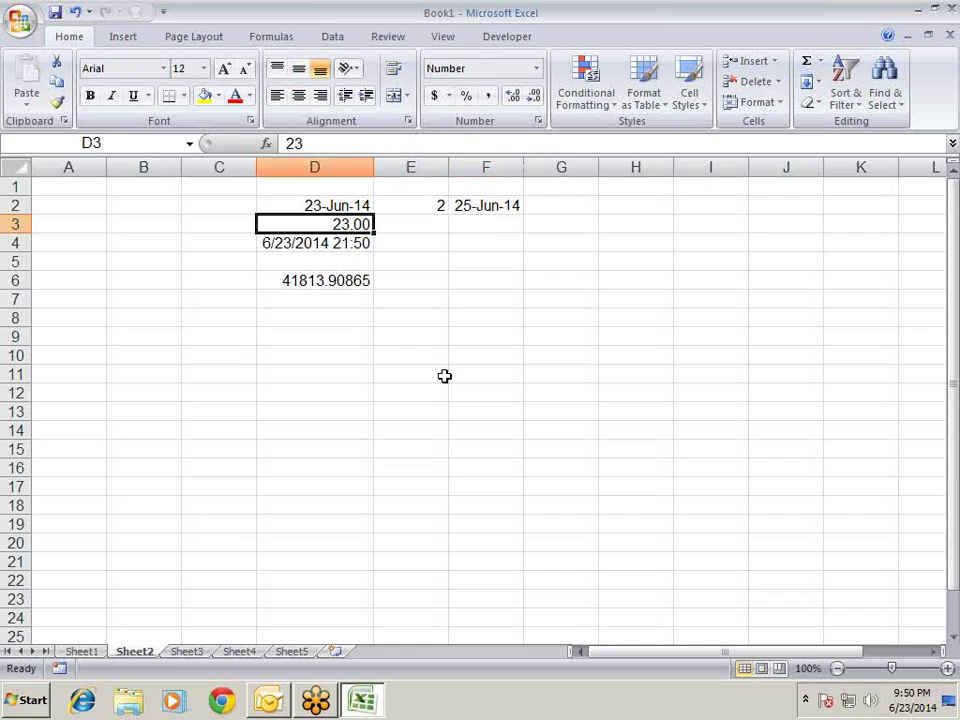
# Enter =D6-D2 in D7 to extract the time 9:48:27 PM.
pyautogui.press('Right')
pyautogui.press('Down')
pyautogui.press('Down')
pyautogui.press('Down')
pyautogui.press('Down')
pyautogui.press('Left')
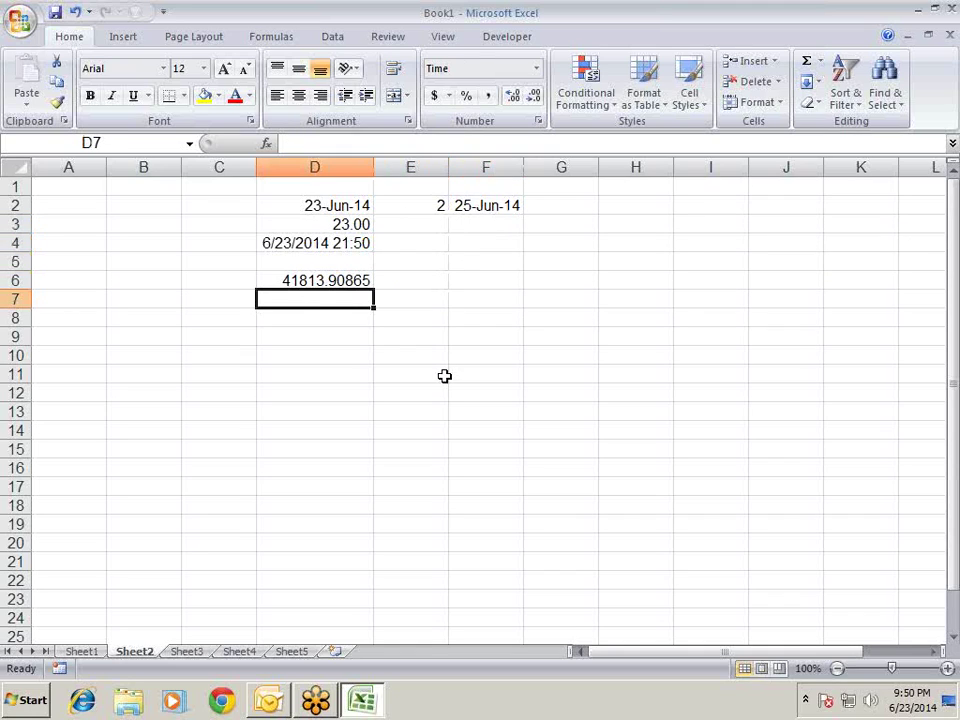
pyautogui.write('=')
pyautogui.press('Up')
pyautogui.write('-')
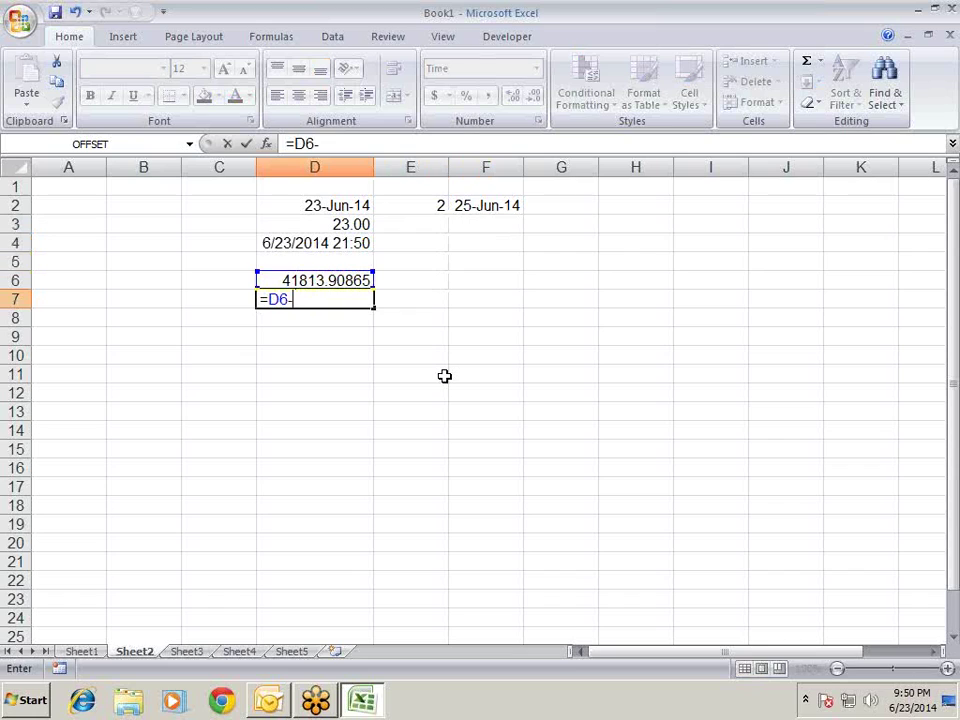
pyautogui.press('Up')
pyautogui.press('Up')
pyautogui.press('Up')
pyautogui.press('Up')
pyautogui.press('Up')
pyautogui.press('Return')
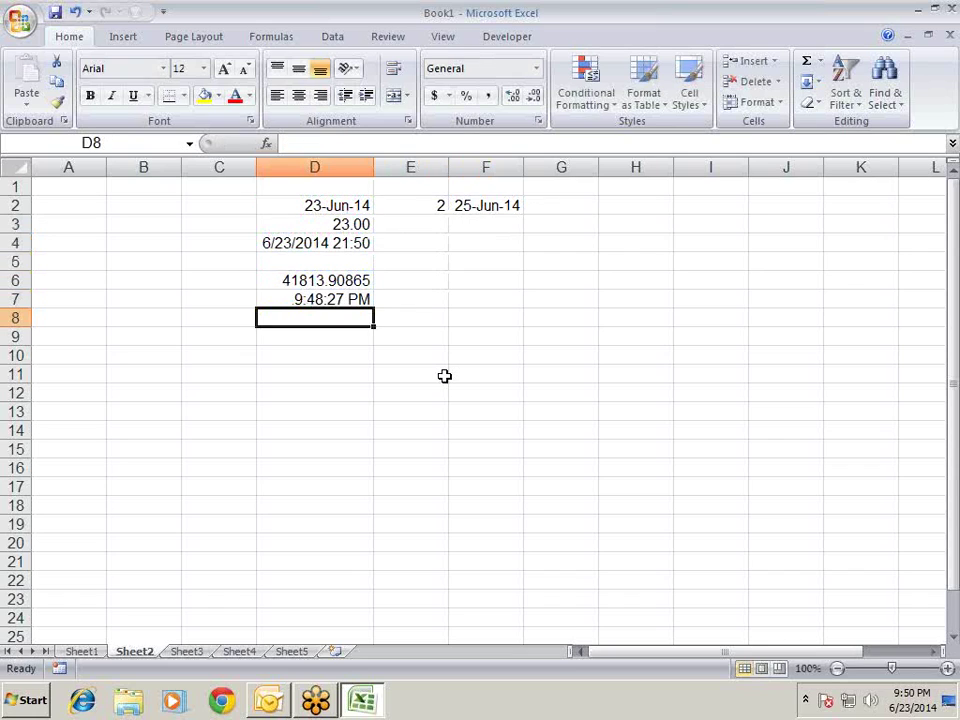
pyautogui.press('Up')
# Put 2 in E7 and the formula =D7+E7 in F7.
pyautogui.press('Right')
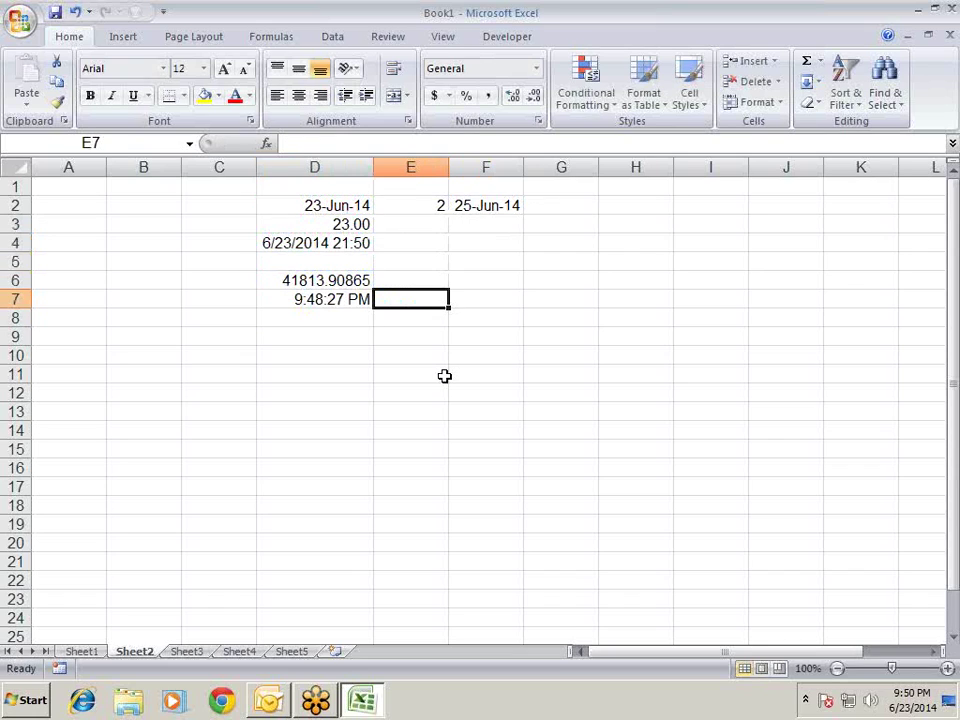
pyautogui.write('2')
pyautogui.press('Right')
pyautogui.write('=')
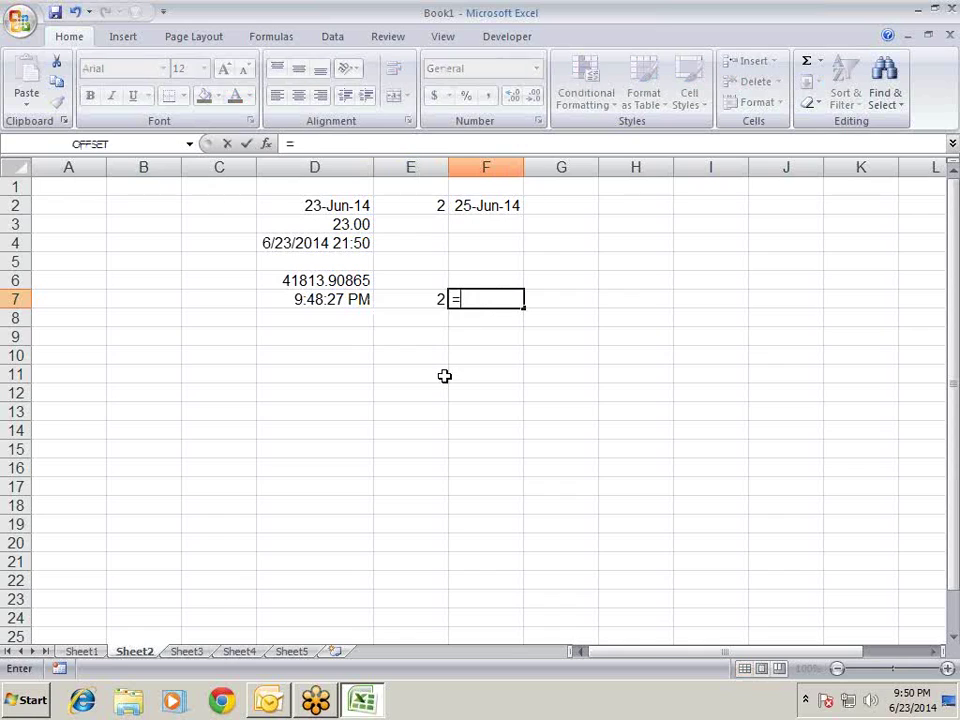
pyautogui.press('Left')
pyautogui.press('Left')
pyautogui.write('-')
pyautogui.press('Right')
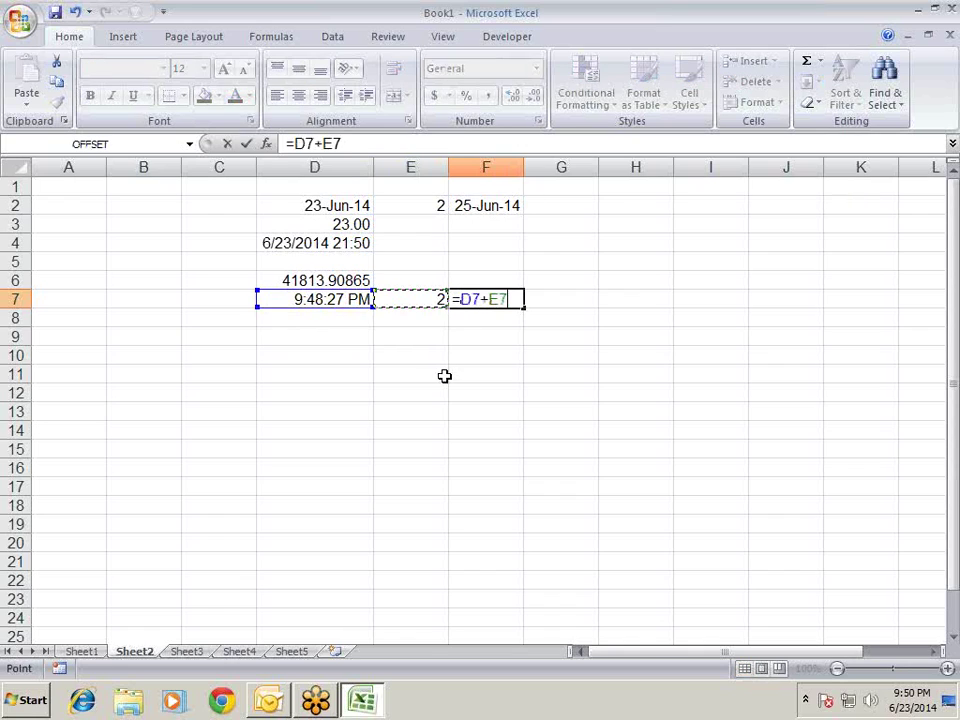
pyautogui.press('Return')
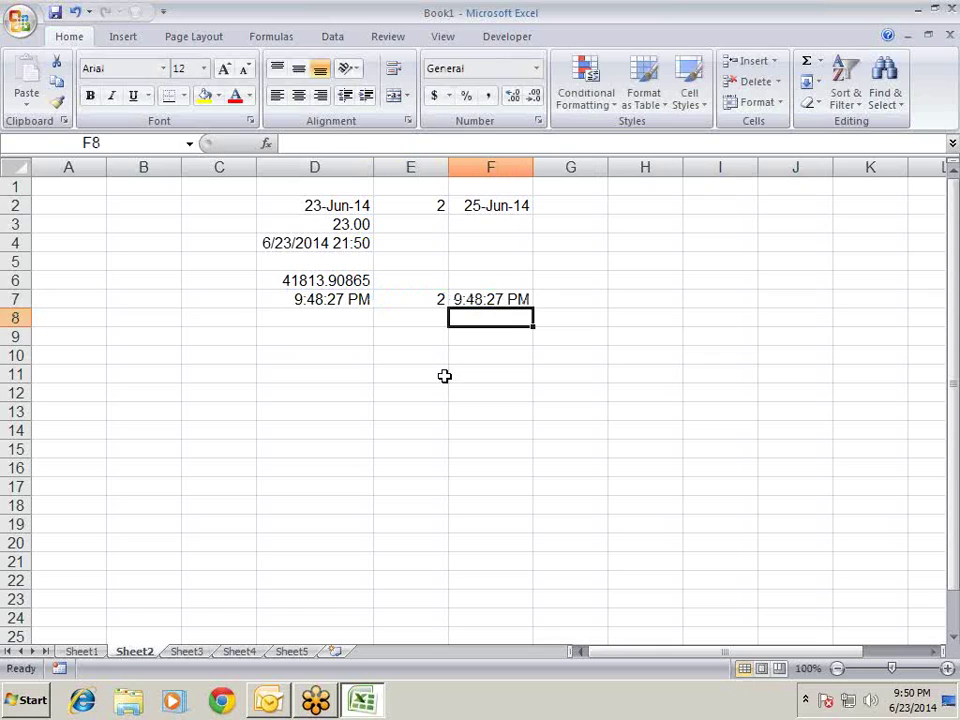
pyautogui.press('Up')
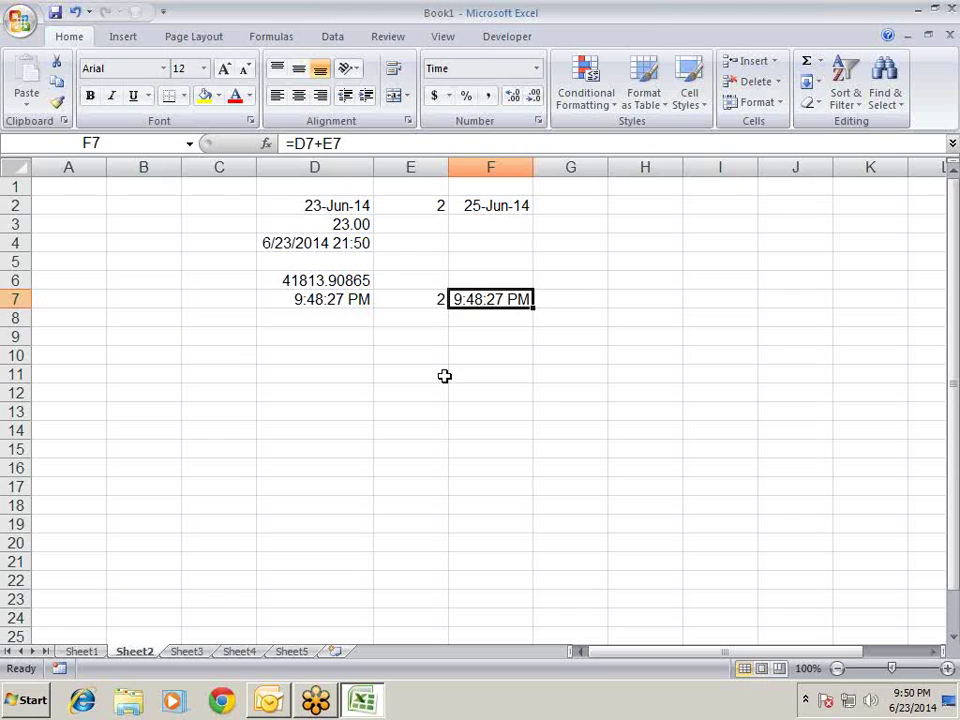
# Paste only F7's value into F9 with Paste Special > Values.
pyautogui.hotkey('ctrl', 'c')
pyautogui.press('Down')
pyautogui.press('Down')
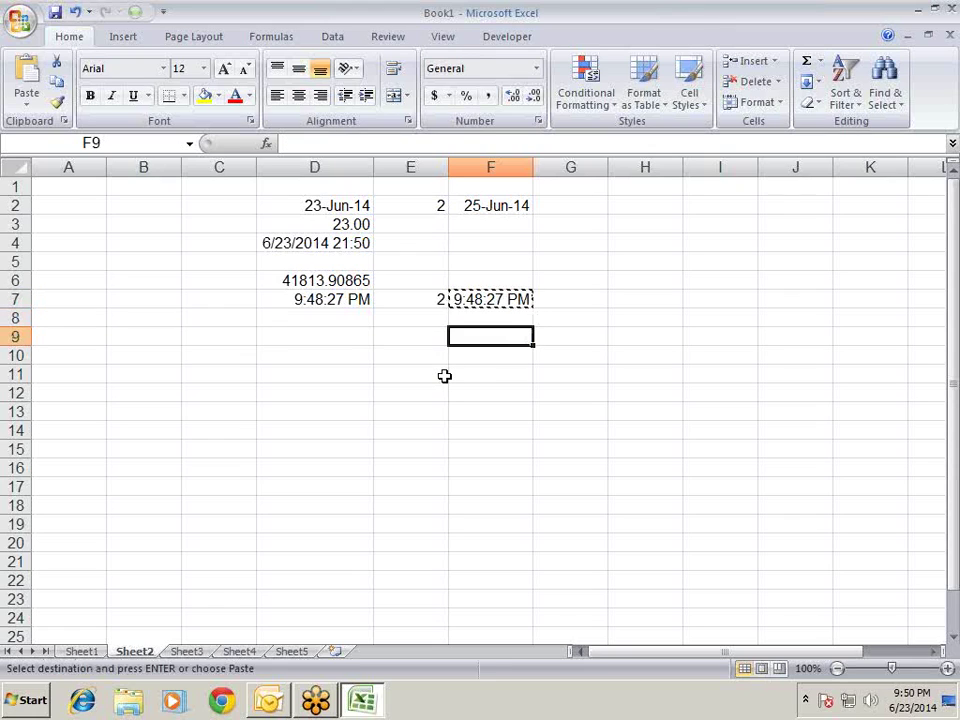
pyautogui.press('alt')
pyautogui.press('h')
pyautogui.press('v')
pyautogui.press('s')
pyautogui.press('v')
pyautogui.press('Return')
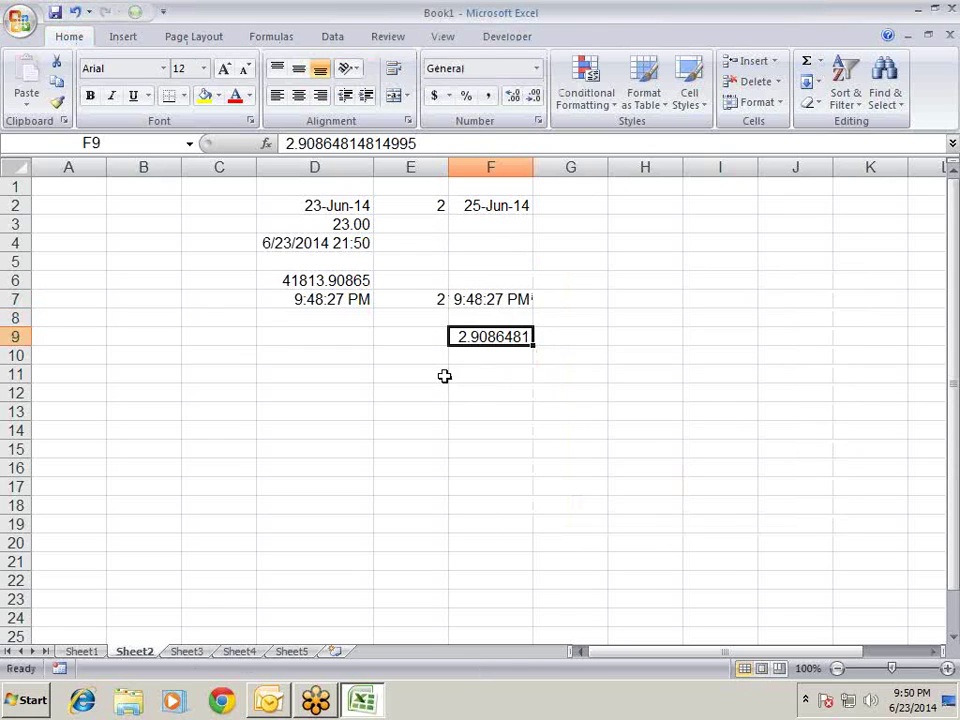
# Inspect F9's underlying number 2.90864814814995 in edit mode, leaving it unchanged.
pyautogui.press('F2')
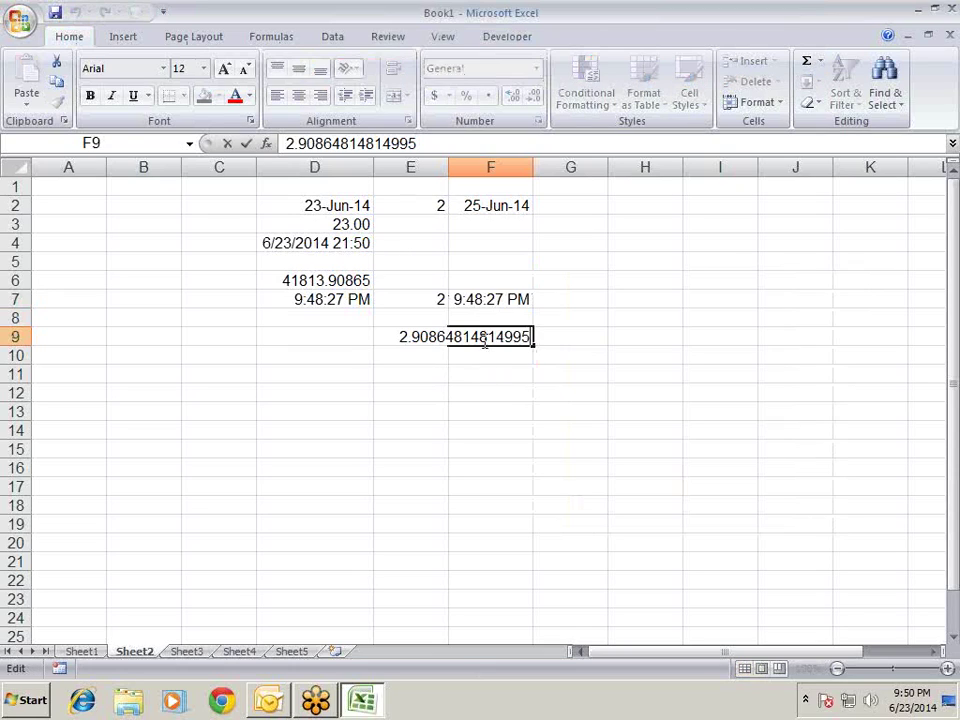
pyautogui.moveTo(405, 330); pyautogui.dragTo(399, 331)
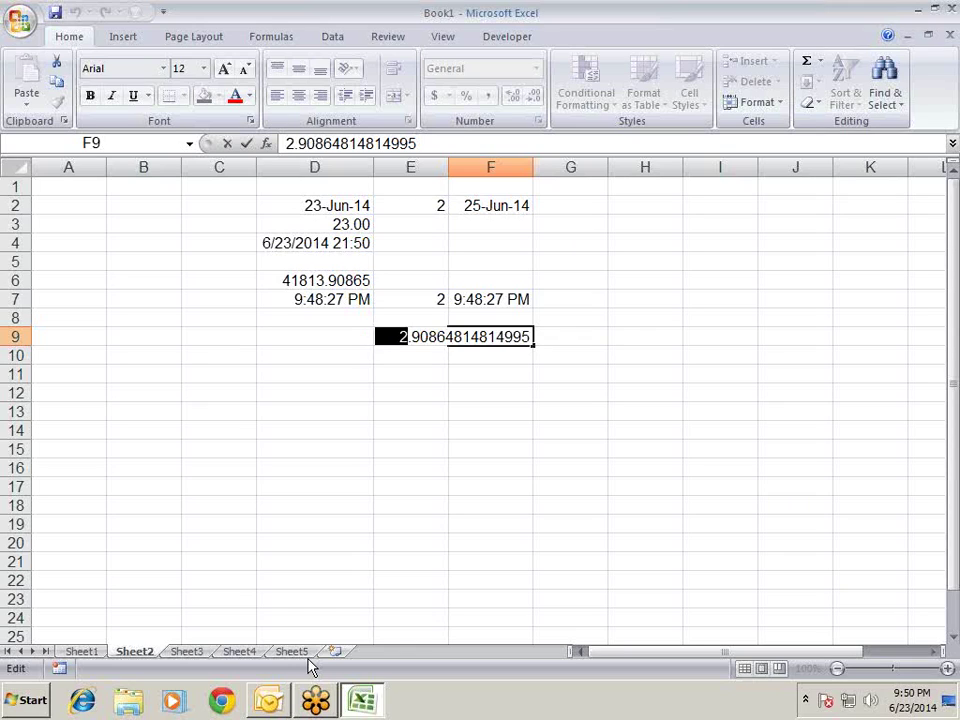
pyautogui.press('Escape')
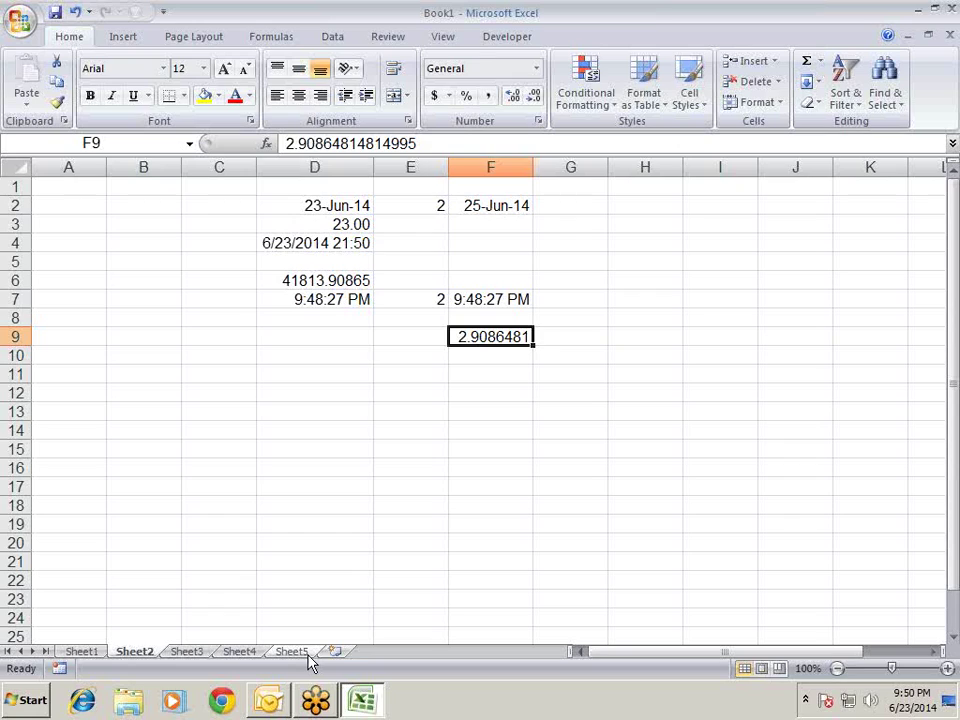
pyautogui.press('Left')
pyautogui.press('Left')
pyautogui.press('Left')
# Reset the D1:G10 examples to General format and delete their contents.
pyautogui.press('Left')
pyautogui.press('Right')
pyautogui.press('Right')
pyautogui.press('Right')
pyautogui.press('Up')
pyautogui.press('Up')
pyautogui.press('Up')
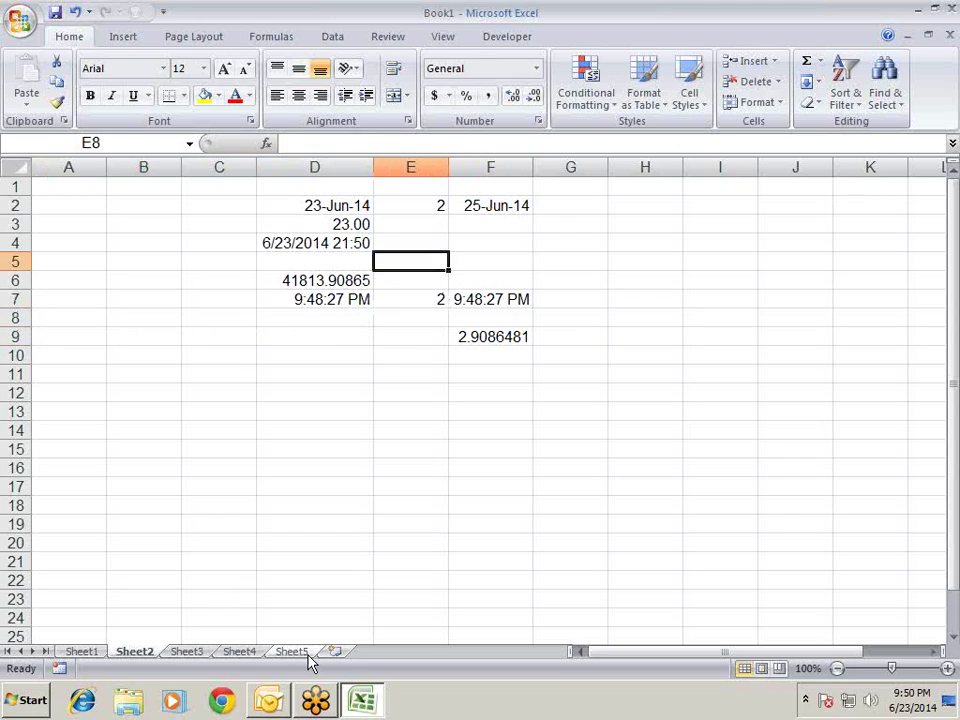
pyautogui.press('Up')
pyautogui.press('Up')
pyautogui.press('Up')
pyautogui.press('Left')
pyautogui.hotkey('shift', 'Right')
pyautogui.hotkey('shift', 'Right')
pyautogui.hotkey('shift', 'Right')
pyautogui.hotkey('shift', 'Down')
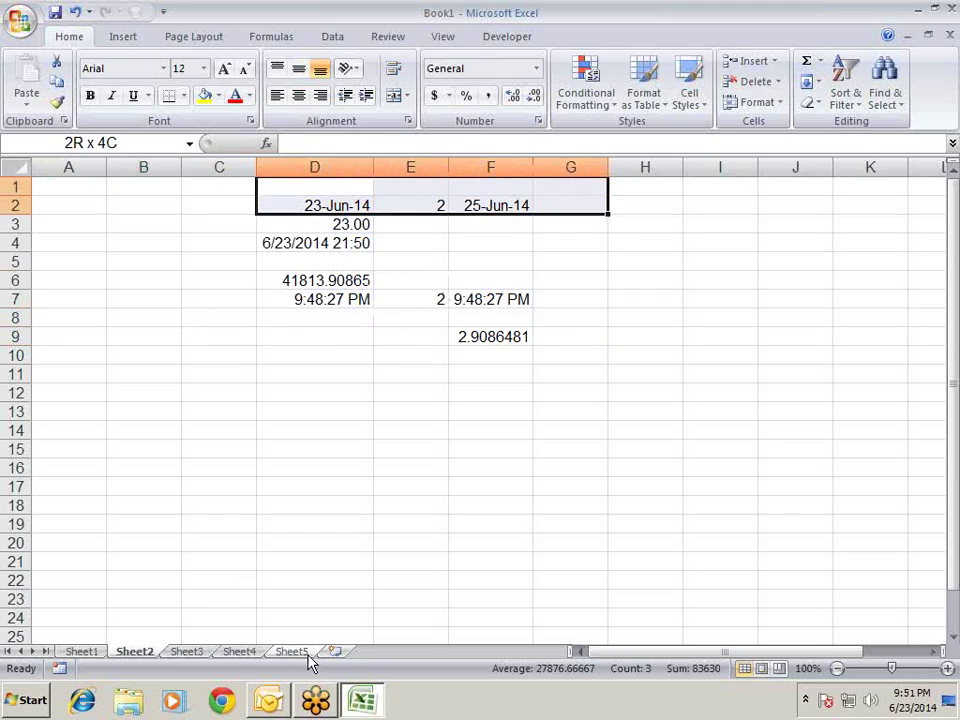
pyautogui.hotkey('shift', 'Down')
pyautogui.hotkey('shift', 'Down')
pyautogui.hotkey('shift', 'Down')
pyautogui.hotkey('shift', 'Down')
pyautogui.hotkey('shift', 'Down')
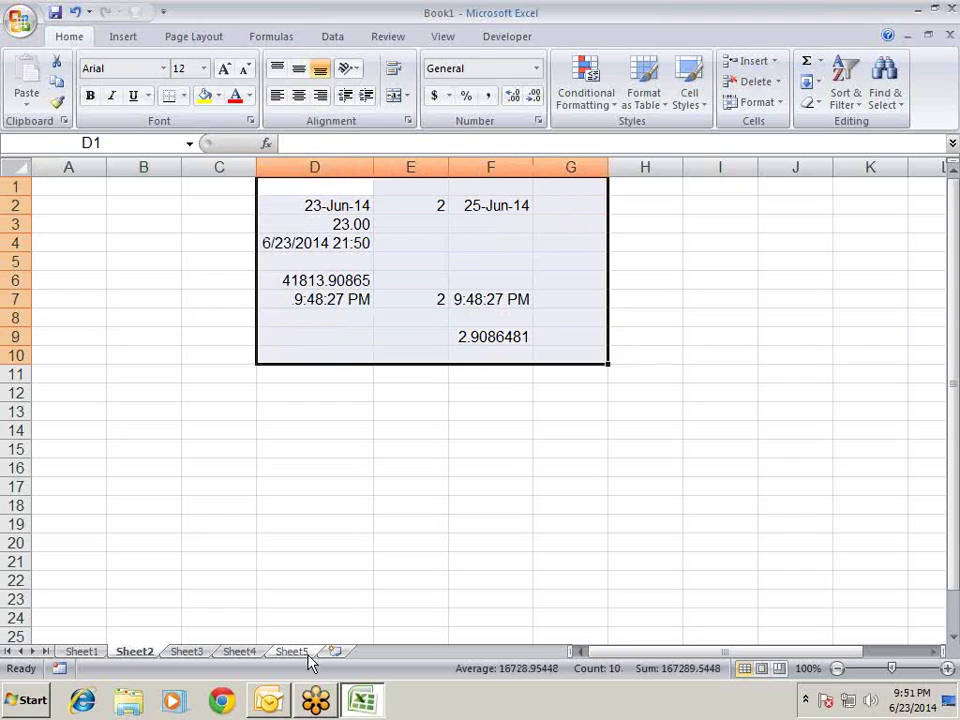
pyautogui.hotkey('ctrl', 'shift', '~')
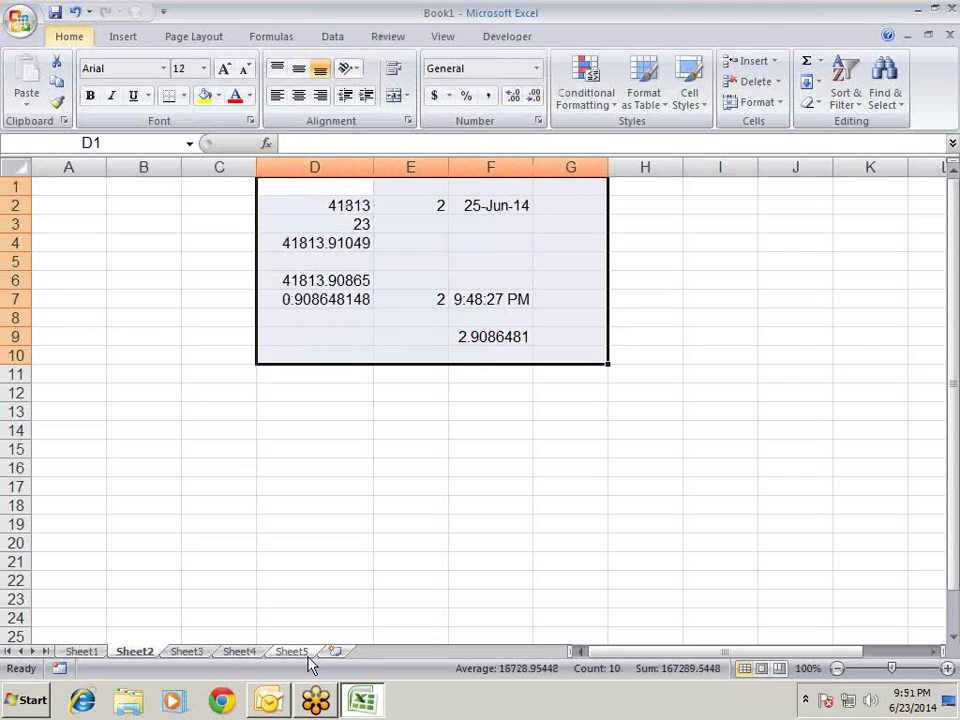
pyautogui.press('Delete')
# Return to the top of the sheet and select A2 for new entries.
pyautogui.hotkey('ctrl', 'Home')
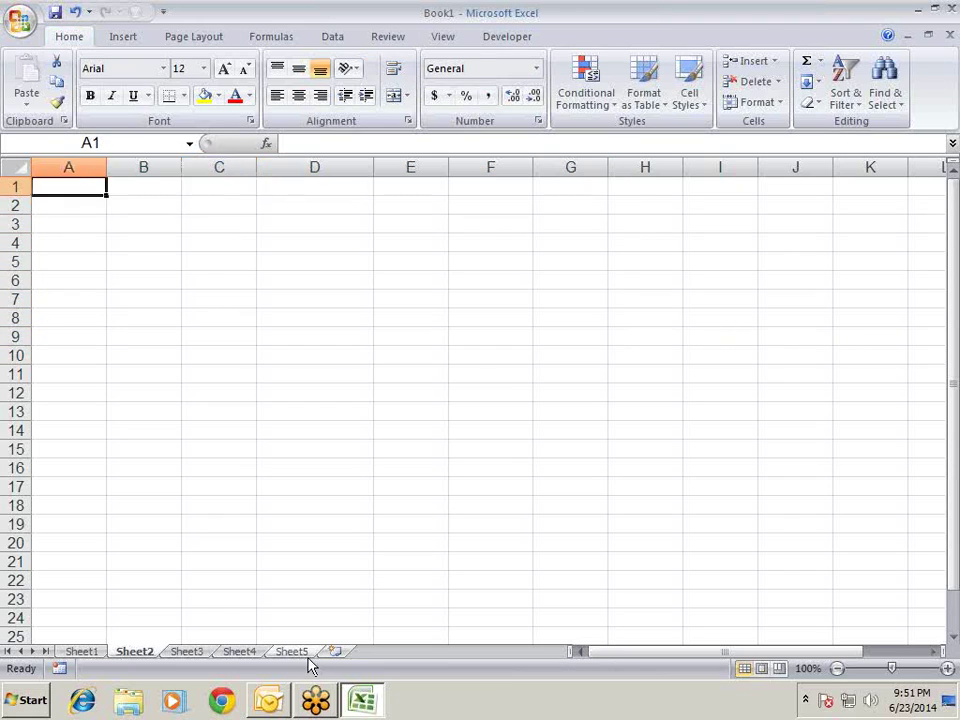
pyautogui.press('Down')
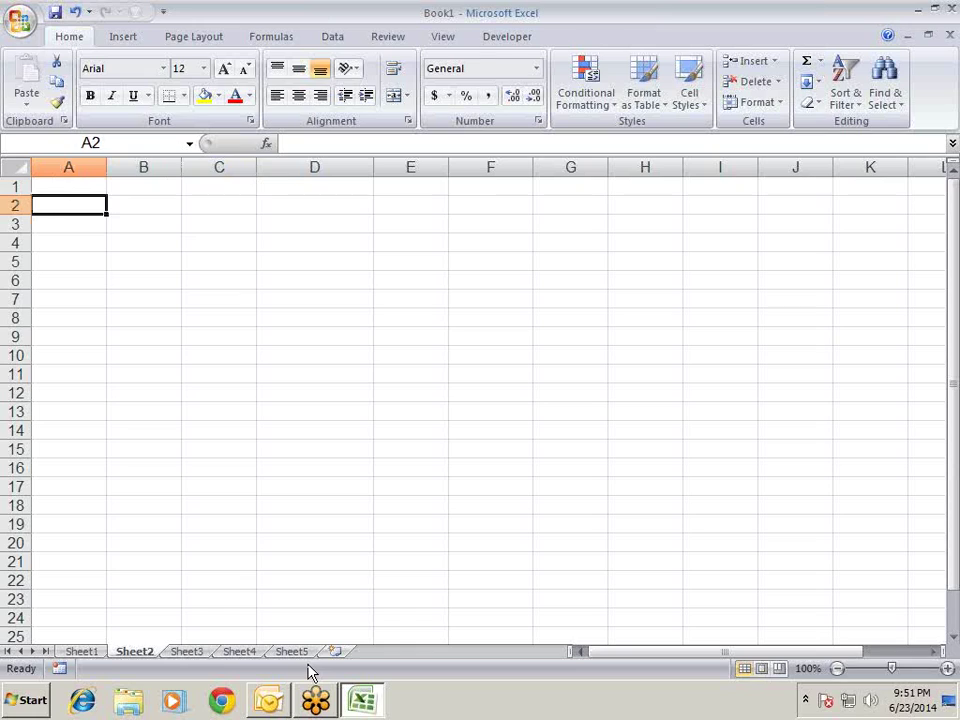
pyautogui.click(154, 223)
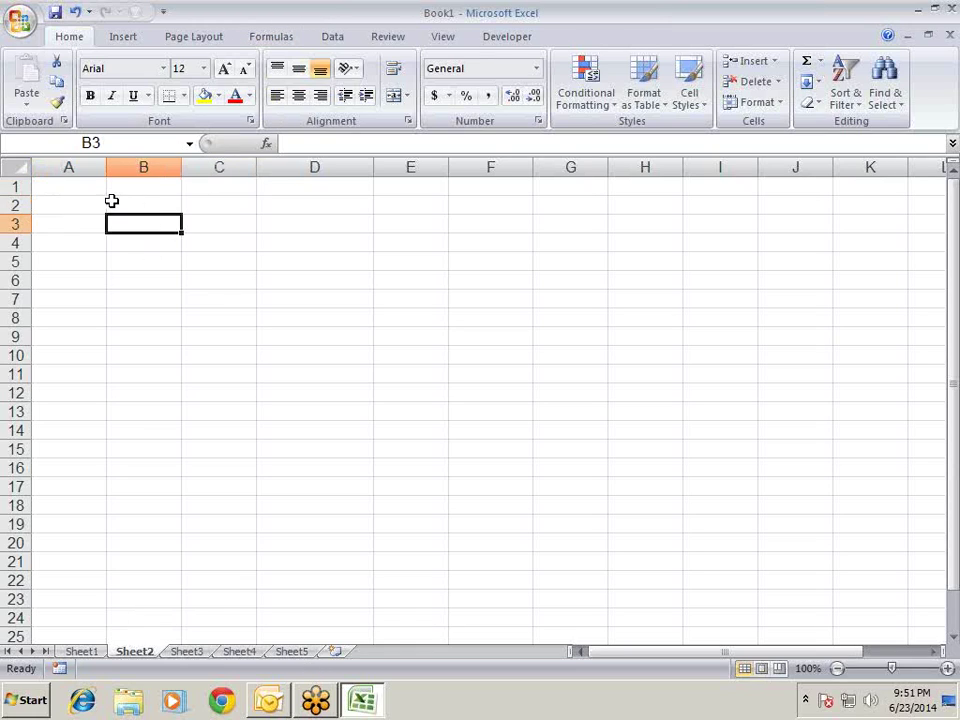
pyautogui.click(94, 200)
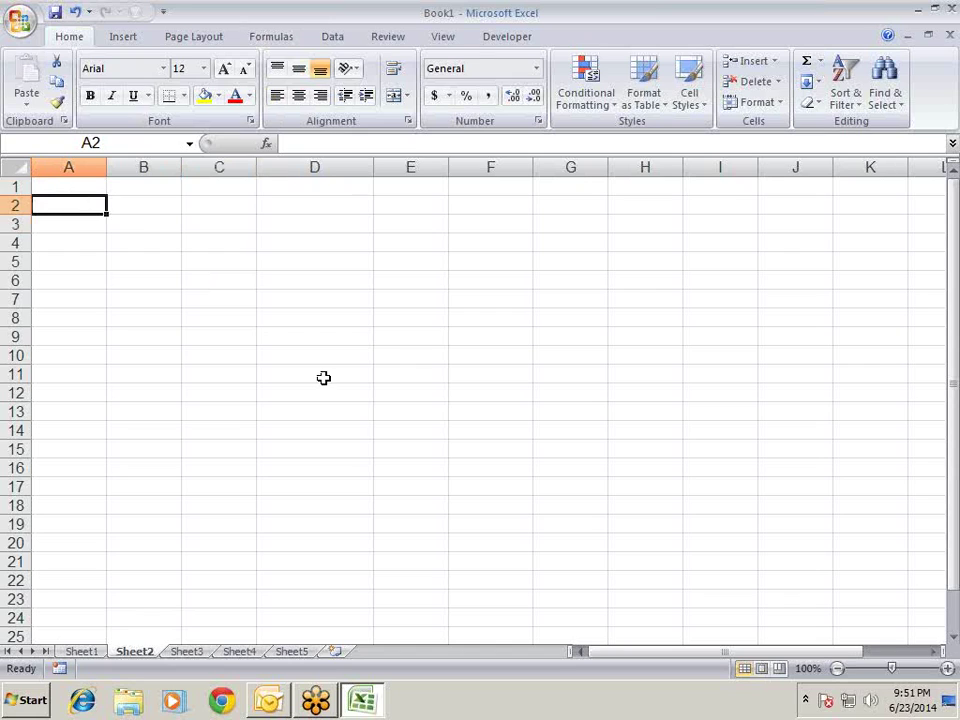
# Enter =RANDBETWEEN(10,90) in A2 and copy it down through A18.
pyautogui.write('=RAN')
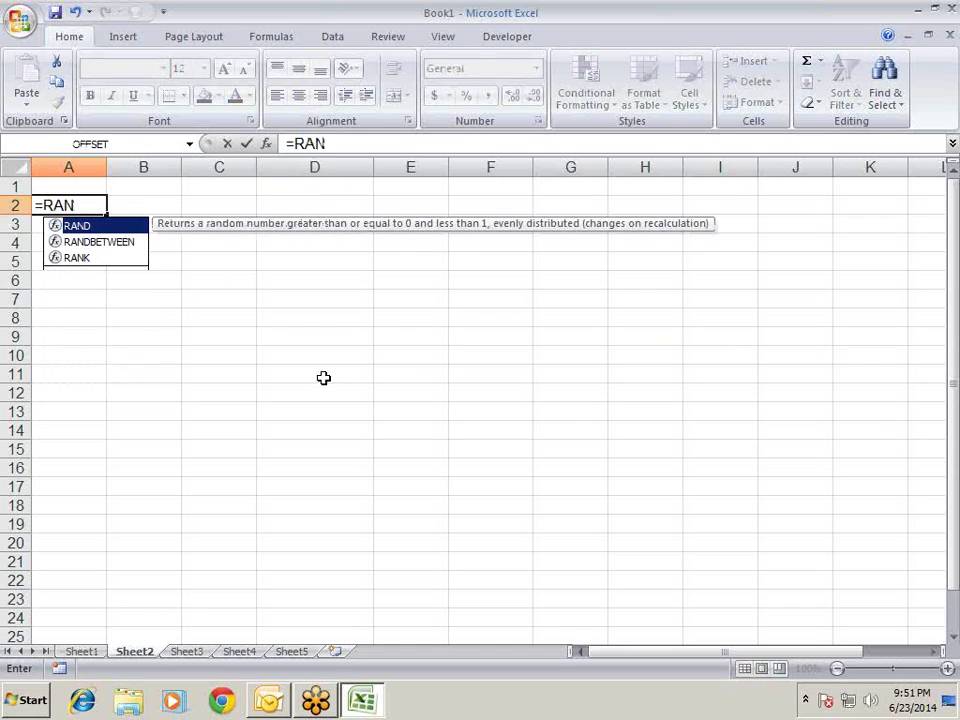
pyautogui.press('Down')
pyautogui.press('Down')
pyautogui.press('Up')
pyautogui.press('Tab')
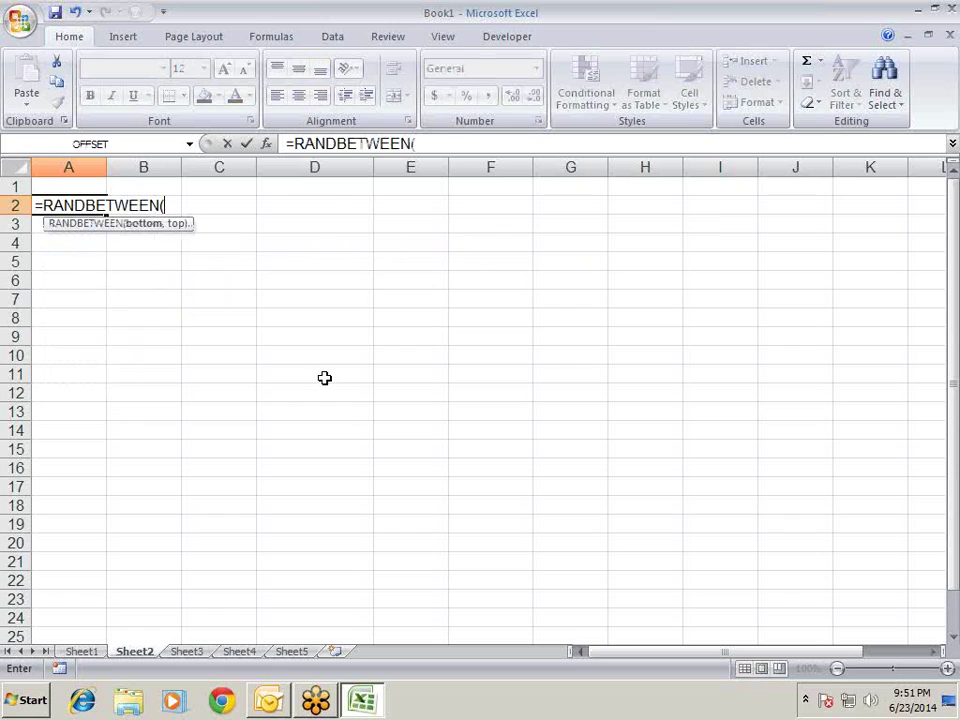
pyautogui.write('10,90')
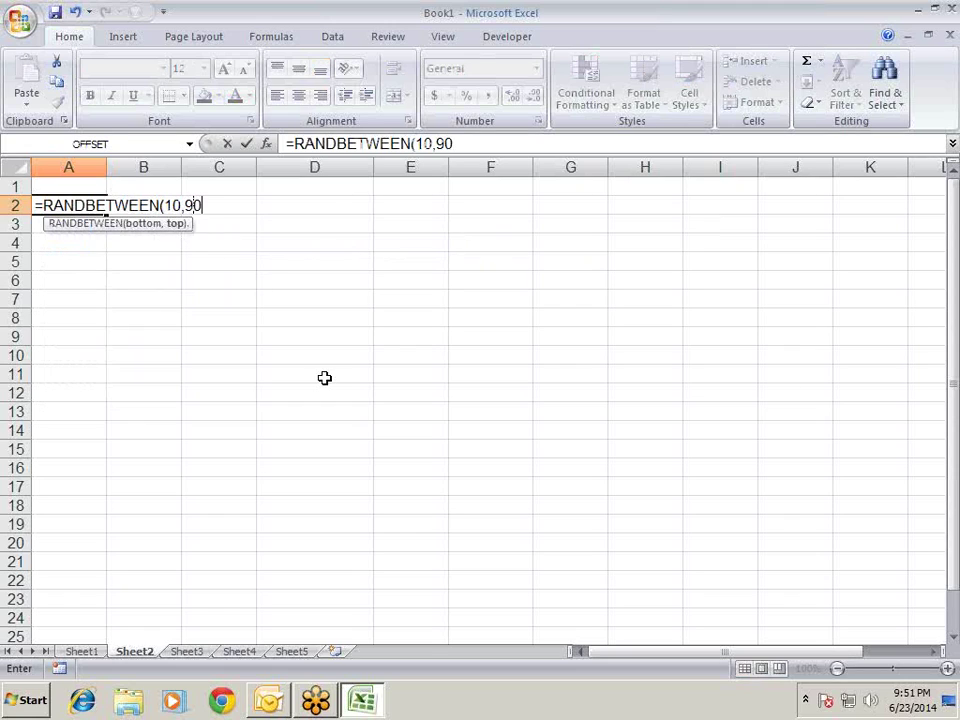
pyautogui.press('Return')
pyautogui.press('Up')
pyautogui.hotkey('ctrl', 'c')
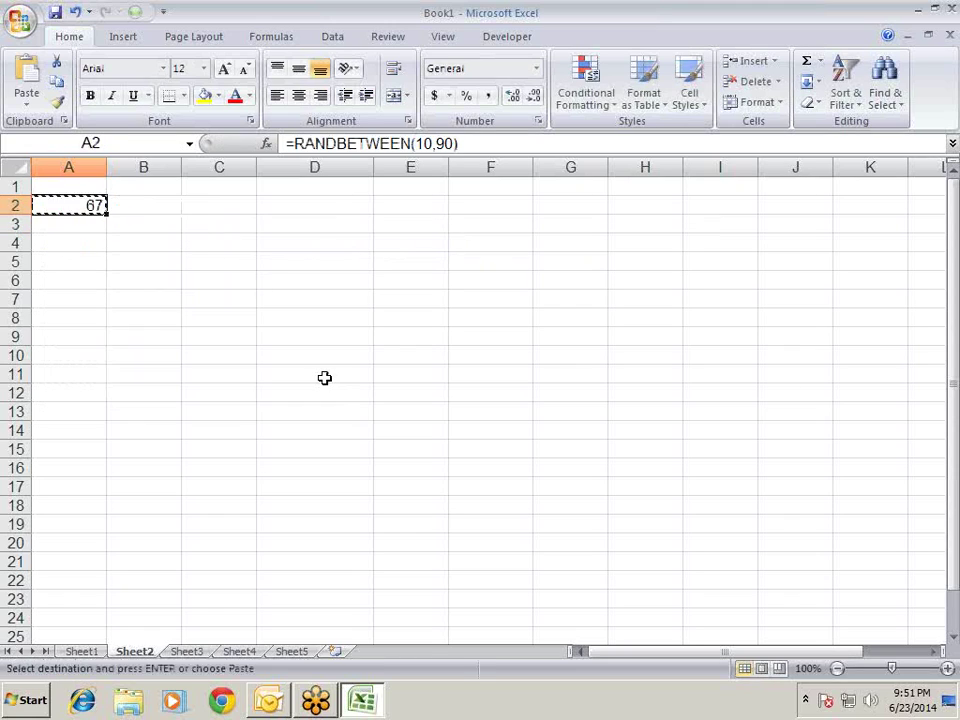
pyautogui.press('Down')
pyautogui.hotkey('shift', 'Down')
pyautogui.hotkey('shift', 'Down')
pyautogui.hotkey('shift', 'Down')
pyautogui.hotkey('shift', 'Down')
pyautogui.hotkey('shift', 'Down')
pyautogui.hotkey('shift', 'Down')
pyautogui.hotkey('shift', 'Down')
pyautogui.press('Return')
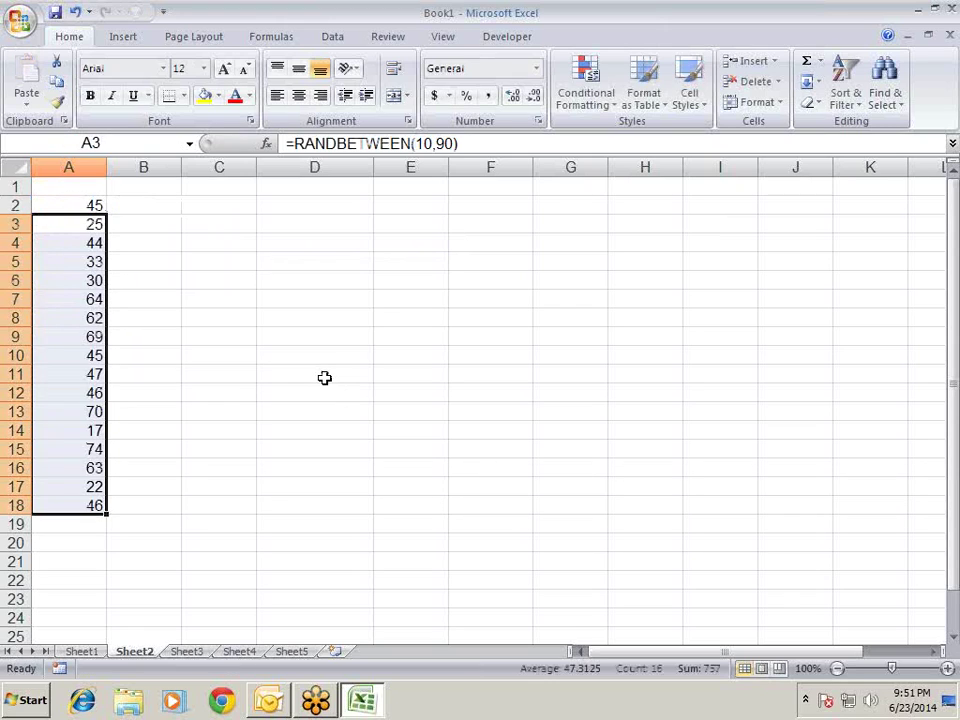
# Copy A2:A18 and paste them back as values only, replacing the formulas.
pyautogui.hotkey('shift', 'Up')
pyautogui.hotkey('ctrl', 'c')
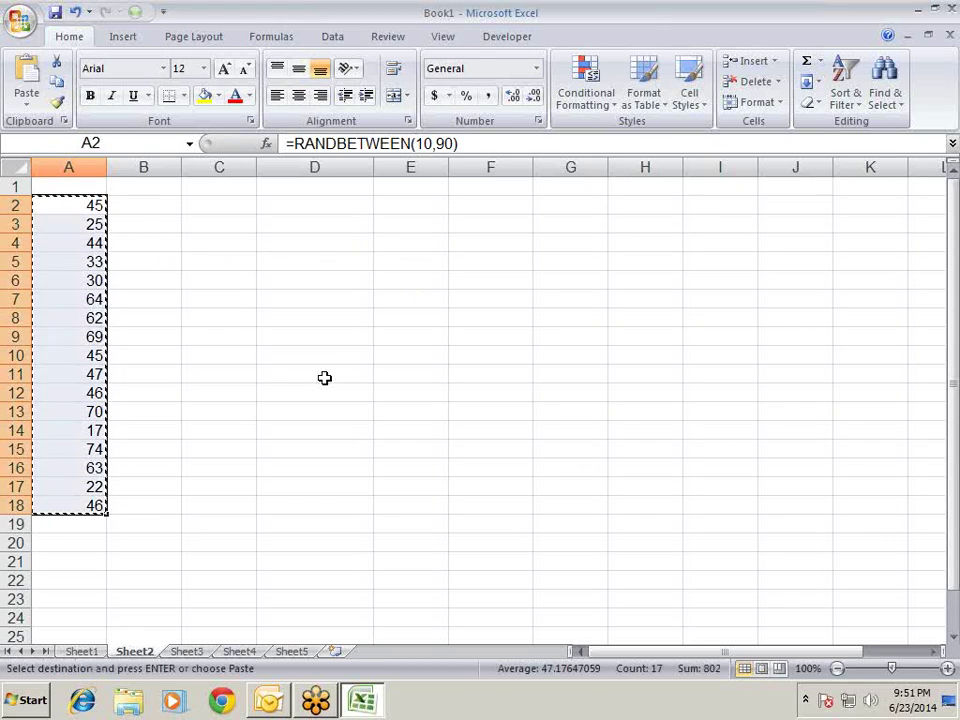
pyautogui.hotkey('alt', 'e')
pyautogui.press('s')
pyautogui.press('v')
pyautogui.press('Return')
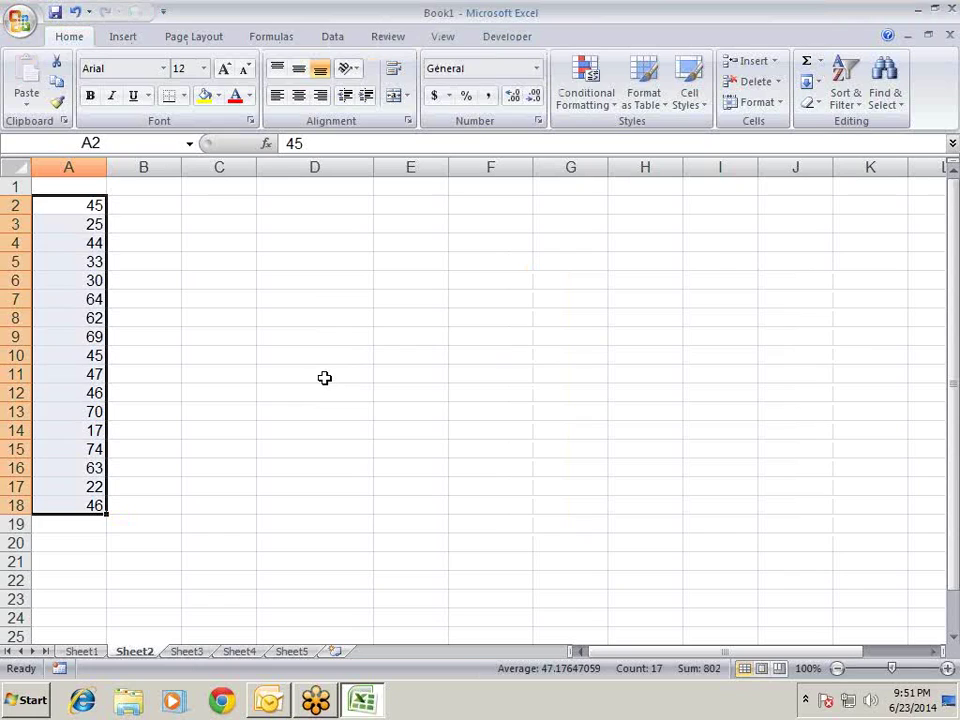
# Move to D2 and insert today's date with Ctrl+;.
pyautogui.press('Right')
pyautogui.press('Left')
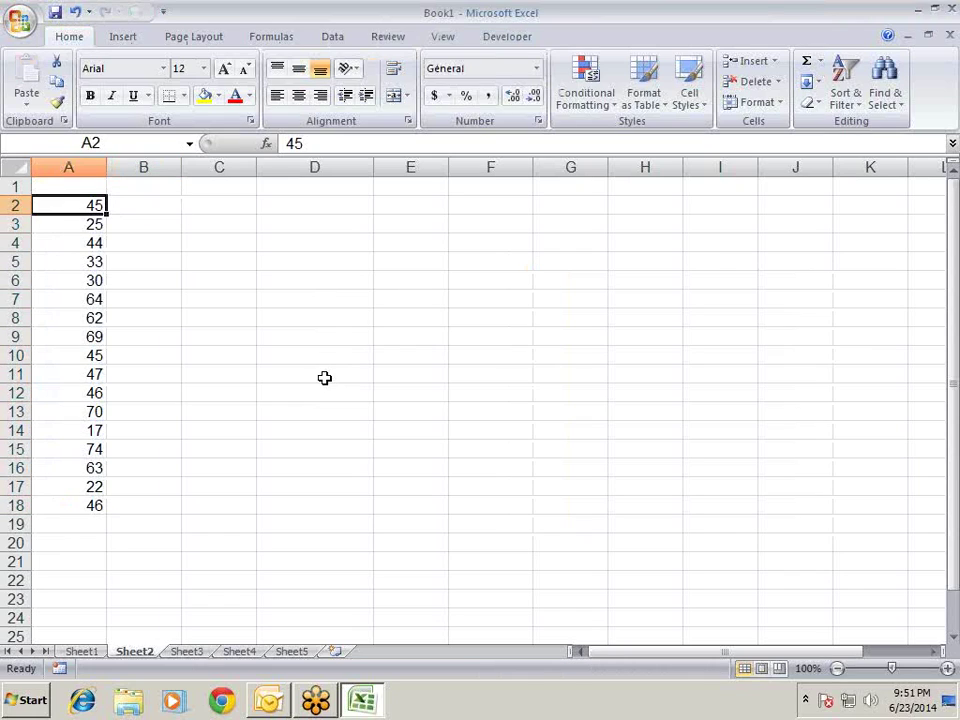
pyautogui.press('Right')
pyautogui.press('Right')
pyautogui.press('Right')
pyautogui.hotkey('ctrl', ';')
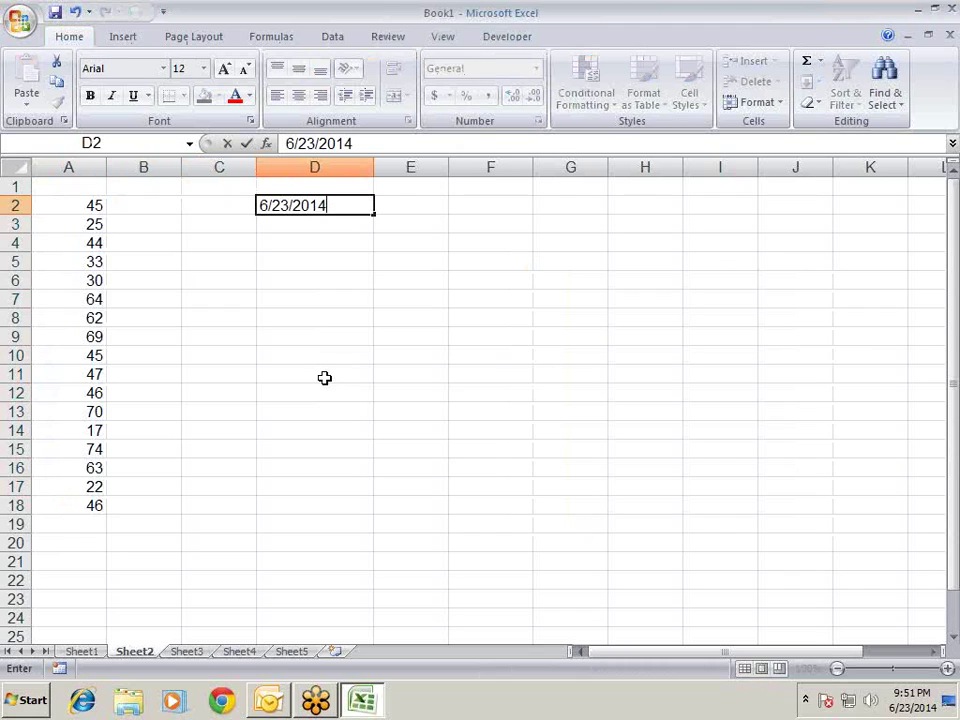
# Commit 6/23/2014 in D2, check its Date format, and end on D3.
pyautogui.press('Return')
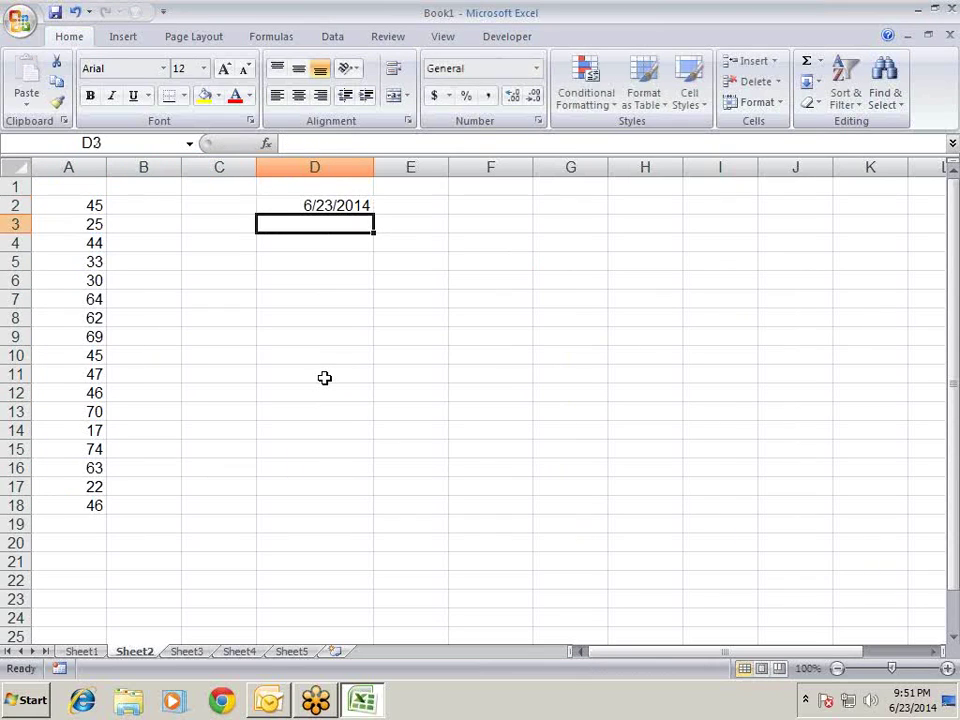
pyautogui.press('Up')
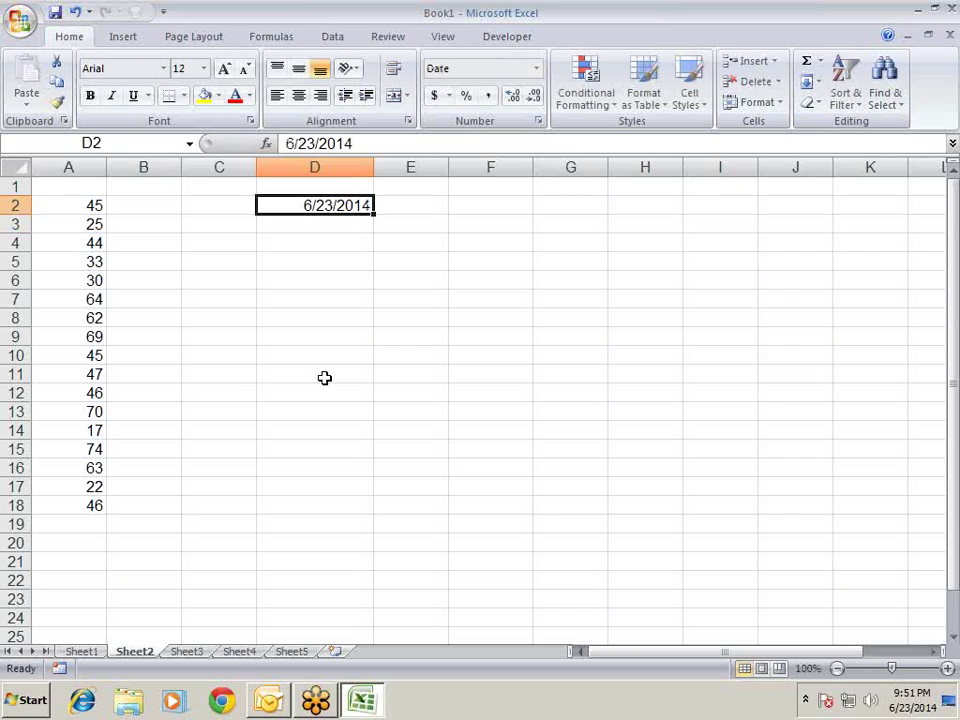
pyautogui.press('Down')
pyautogui.press('Up')
pyautogui.press('Down')
pyautogui.press('Down')
pyautogui.press('Up')
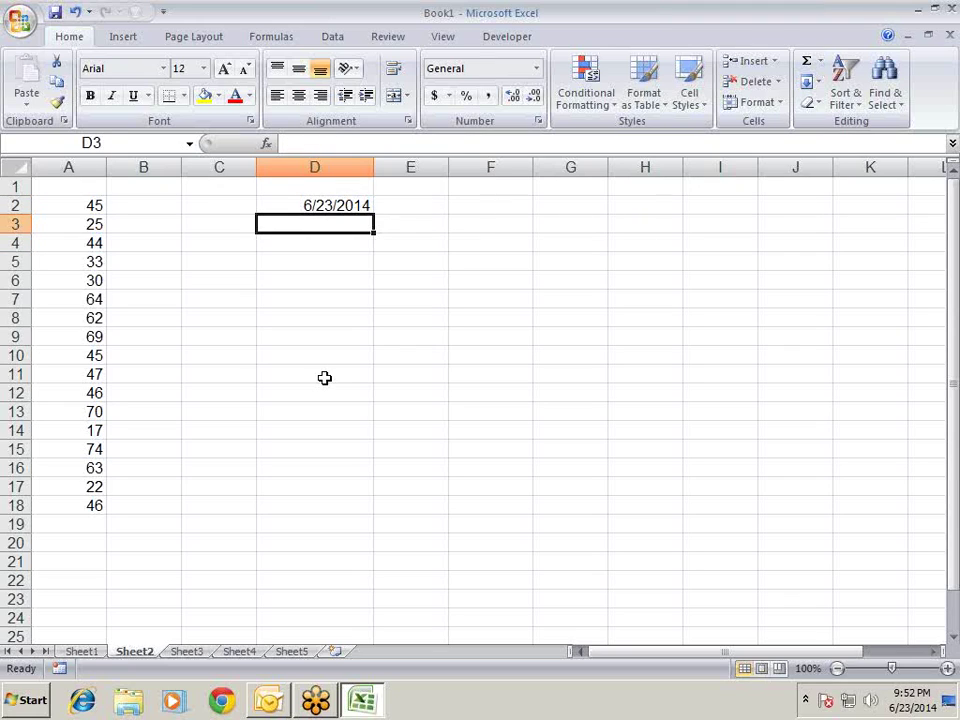
# Enter 4/25/2014 in D3, completing the partial entry and closing an accidental help window.
pyautogui.write('4/')
pyautogui.press('Return')
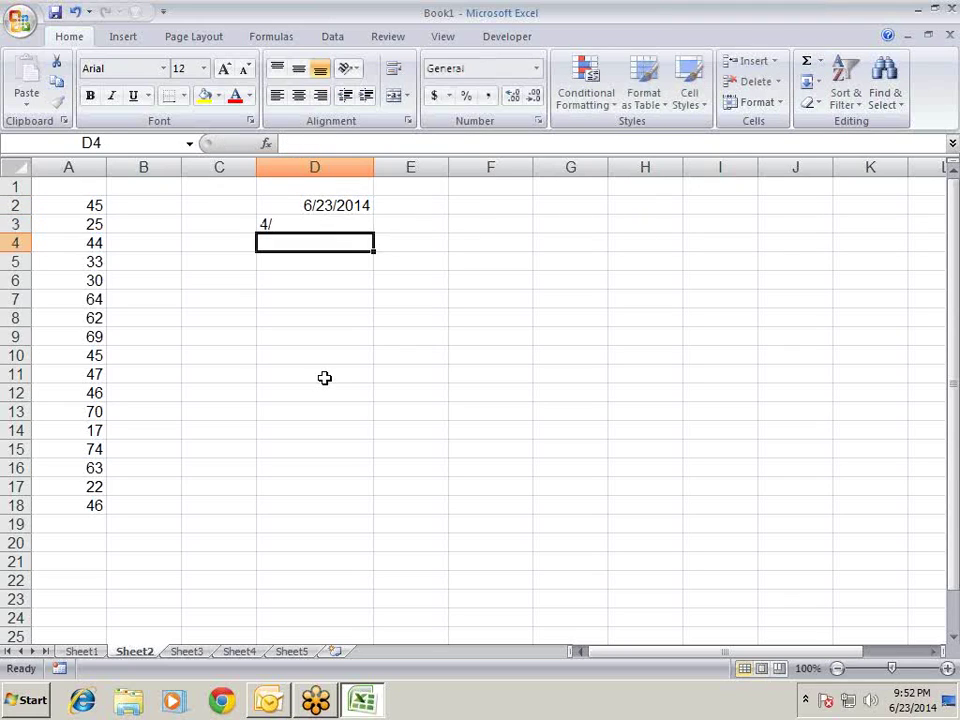
pyautogui.press('Up')
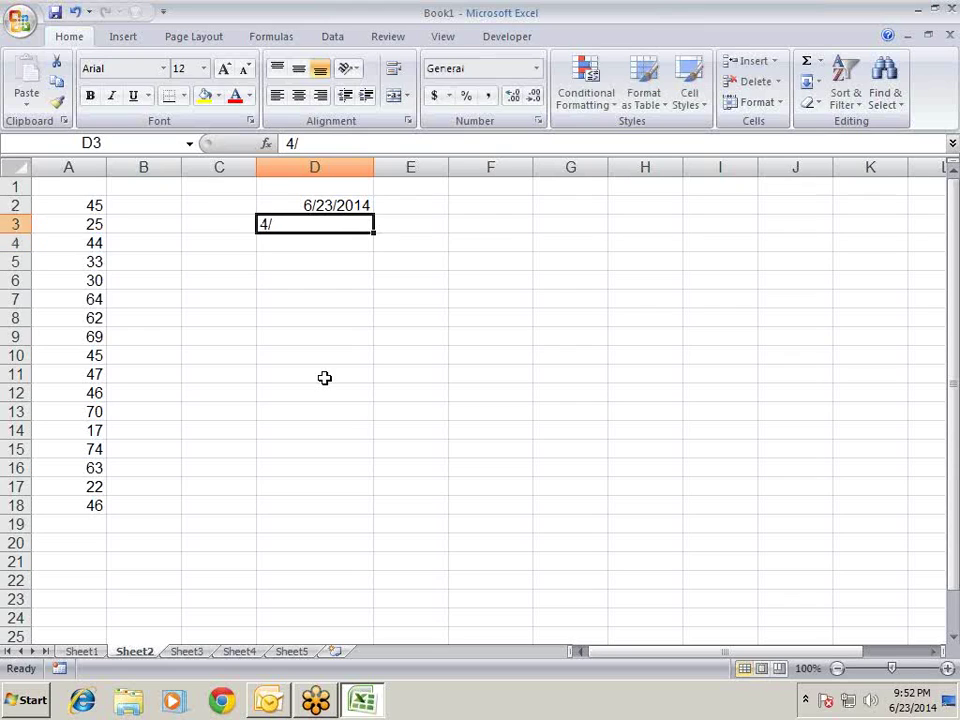
pyautogui.press('F2')
pyautogui.press('F1')
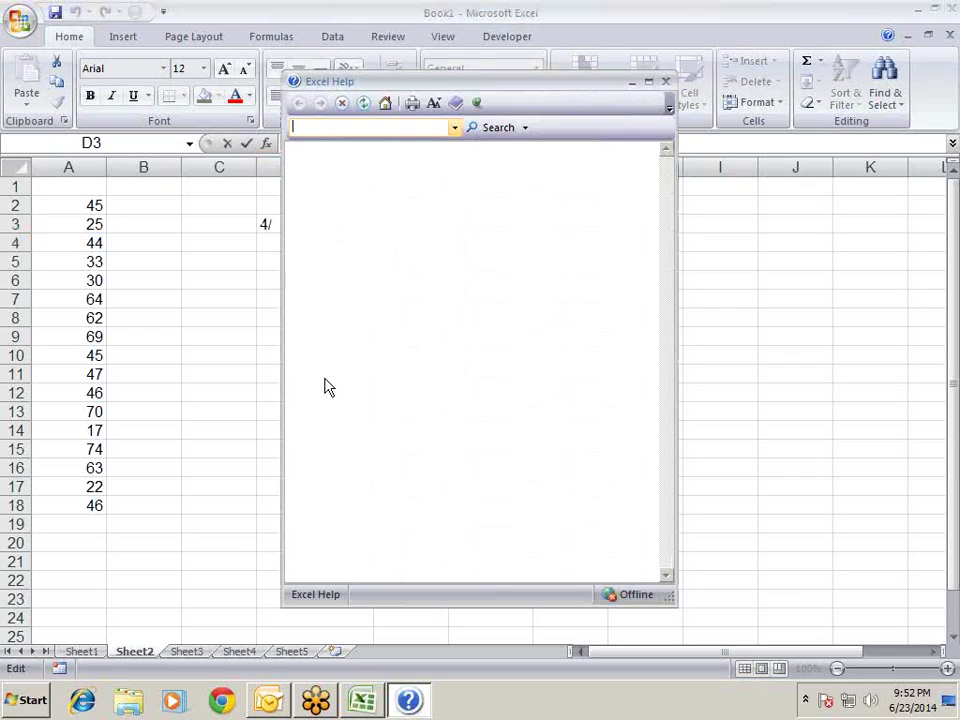
pyautogui.hotkey('alt', 'F4')
pyautogui.write('/')
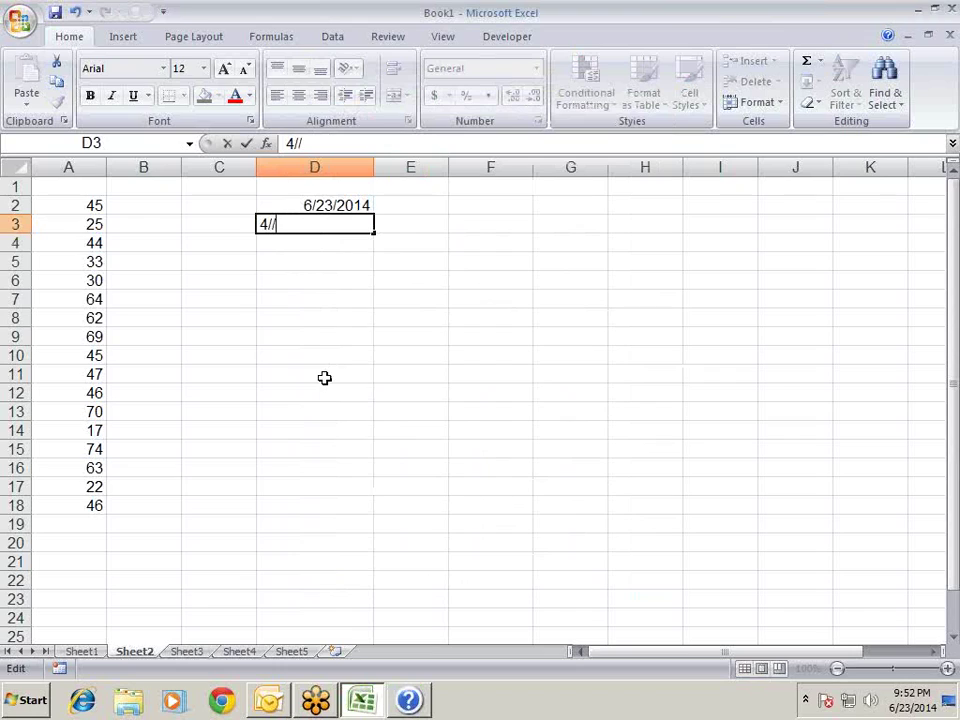
pyautogui.press('Left')
pyautogui.write('25')
pyautogui.press('Right')
pyautogui.write('2014')
pyautogui.press('Return')
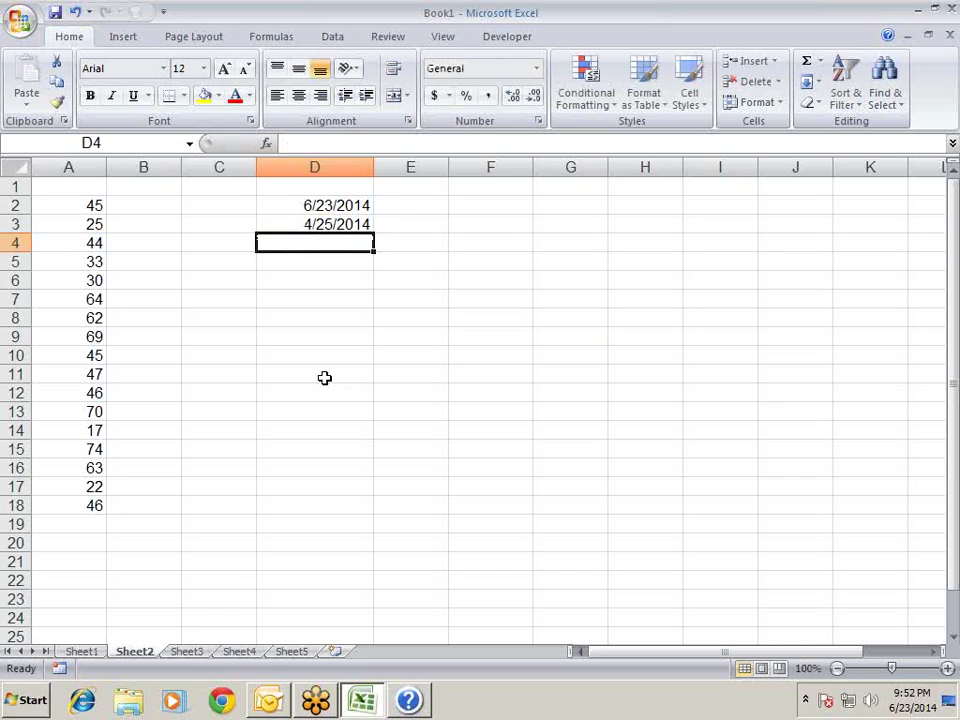
pyautogui.press('Up')
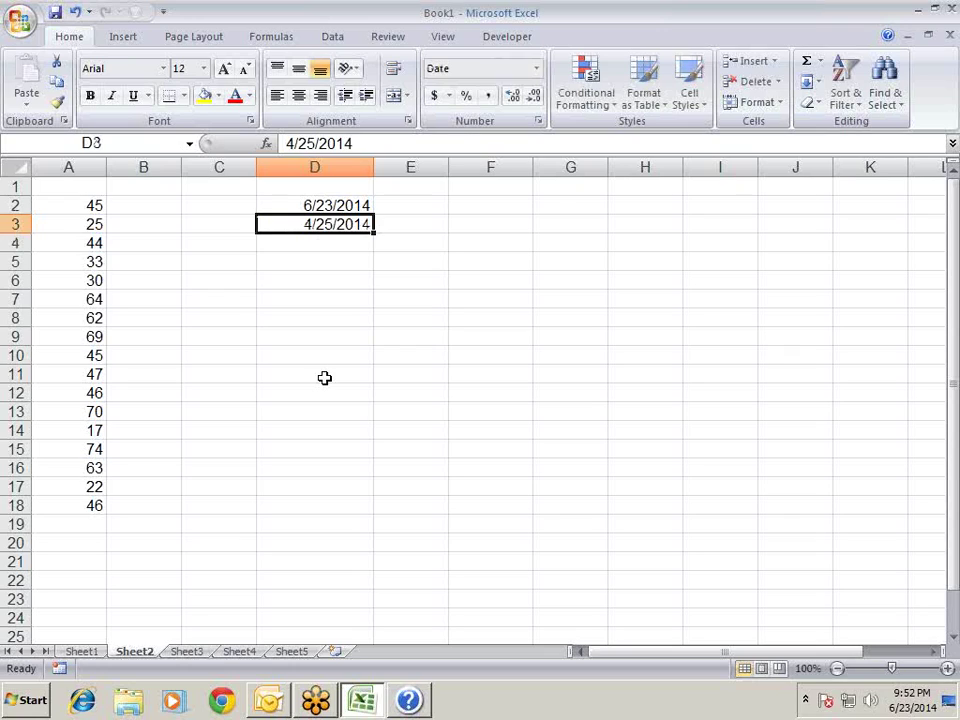
# Retype D3 as 25-APR-14 to see it stored as a date, then select D2.
pyautogui.write('2')
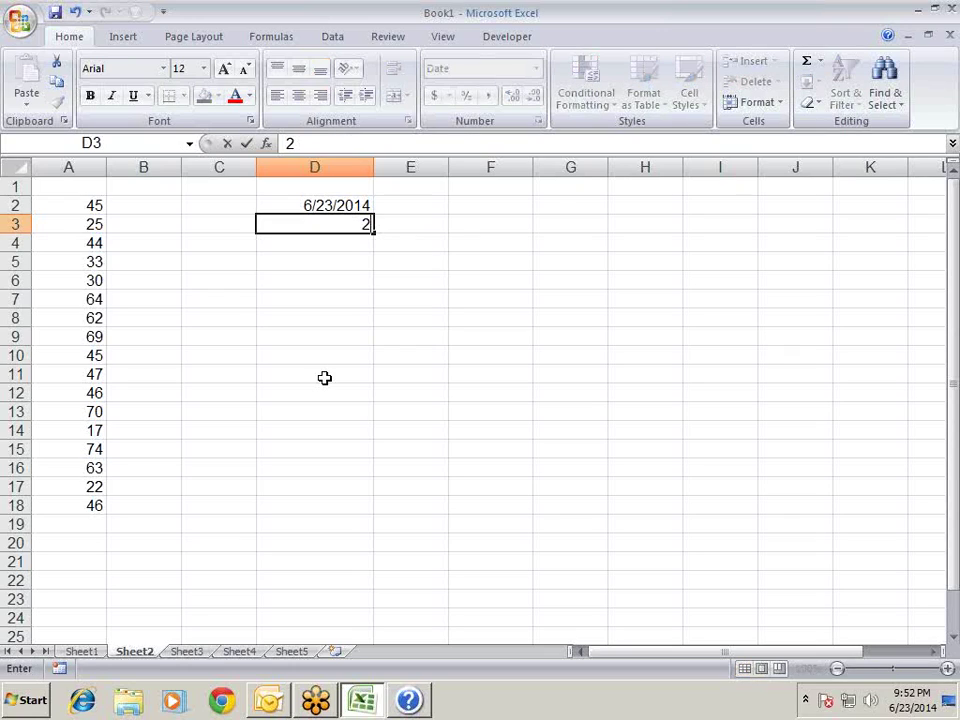
pyautogui.write('5-APR')
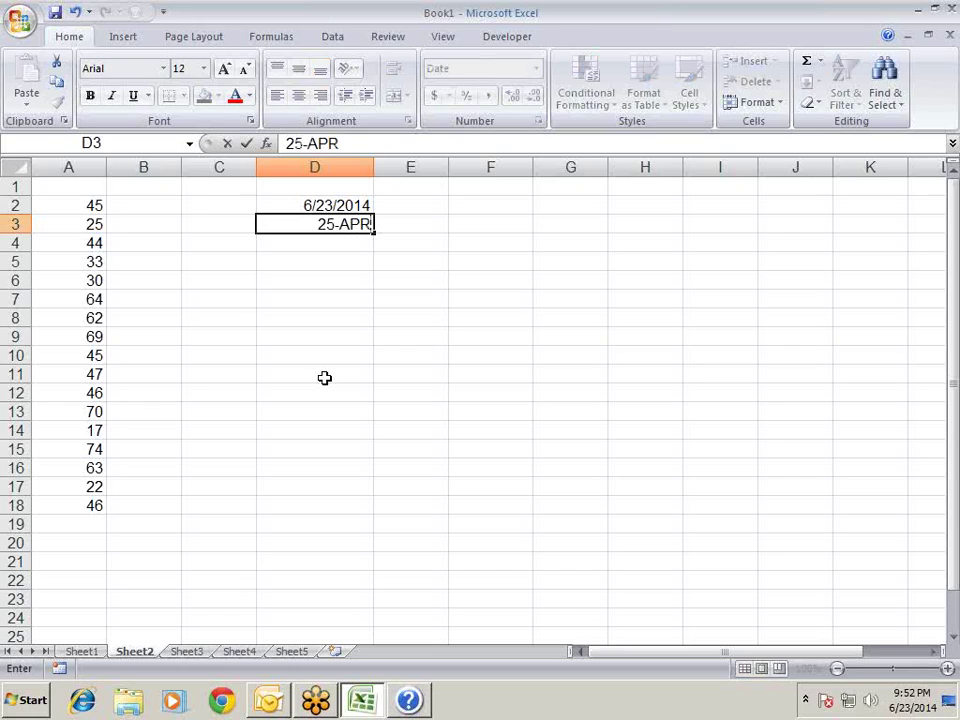
pyautogui.write('-14')
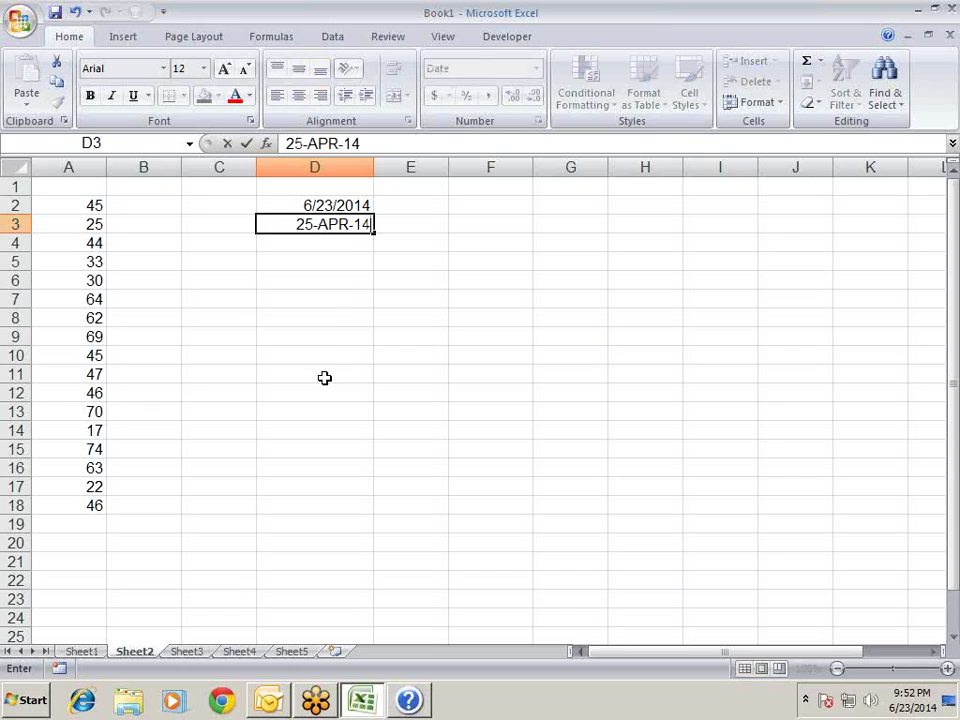
pyautogui.press('Return')
pyautogui.press('Up')
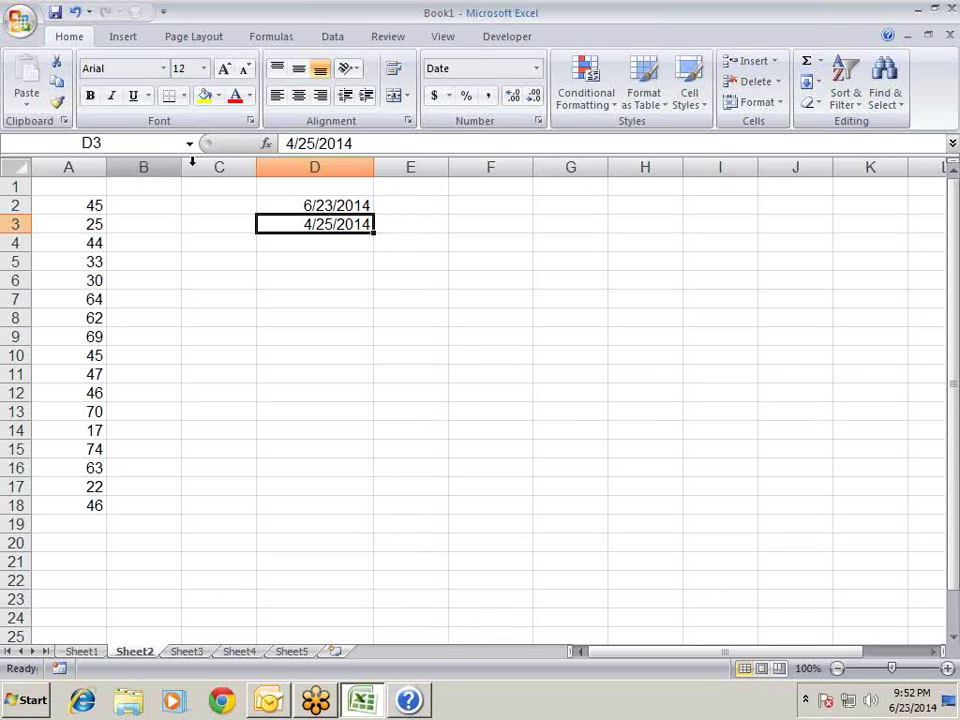
pyautogui.click(338, 203)
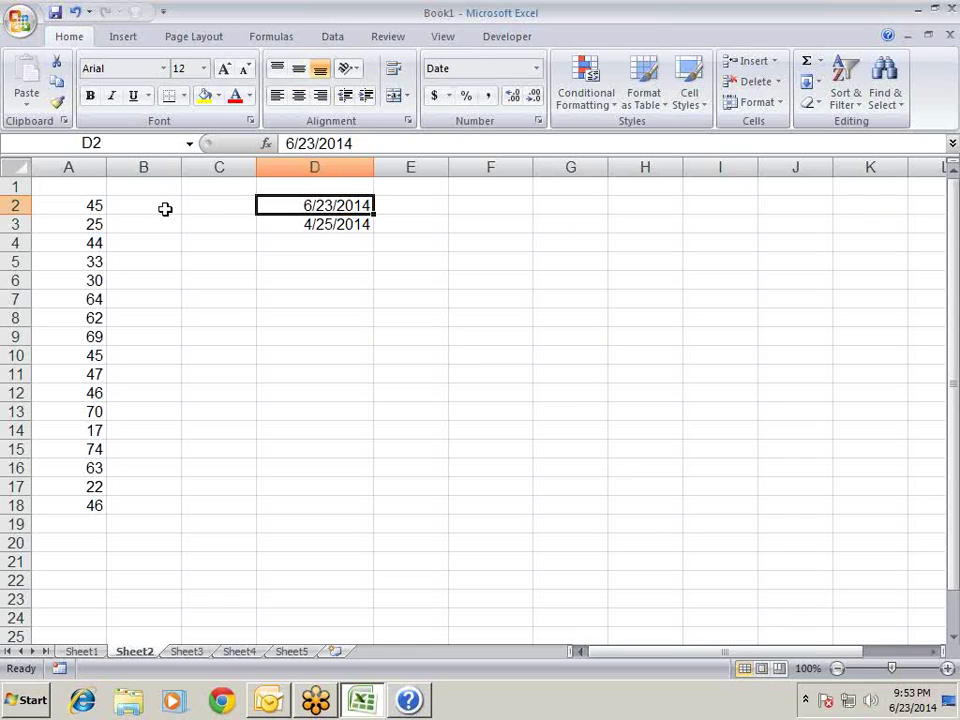
pyautogui.click(339, 261)
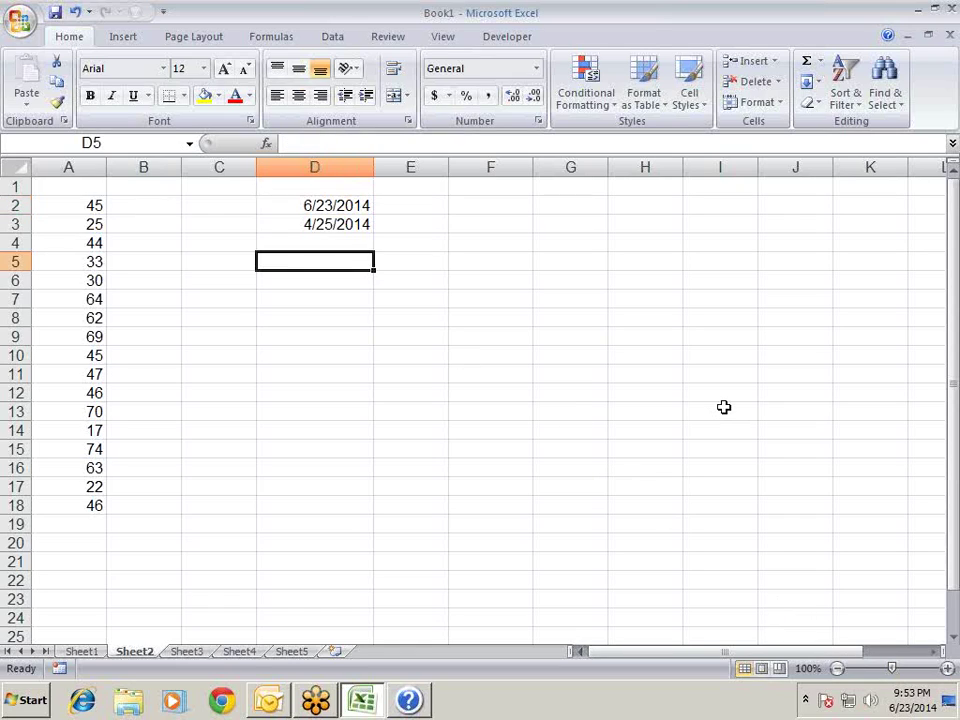
pyautogui.write('19')
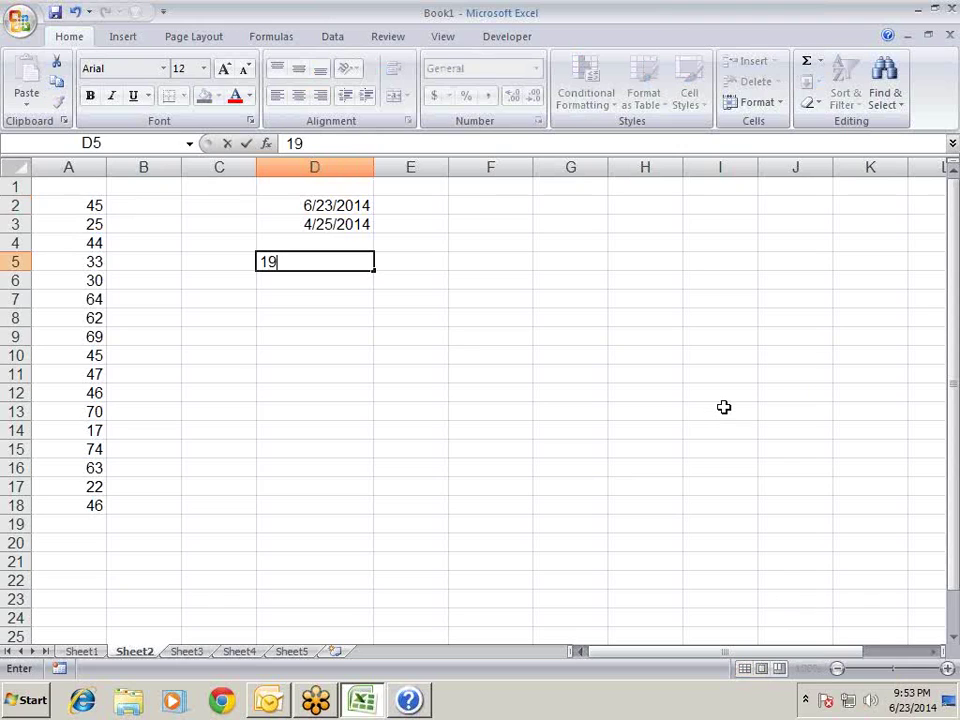
pyautogui.write('.02.2')
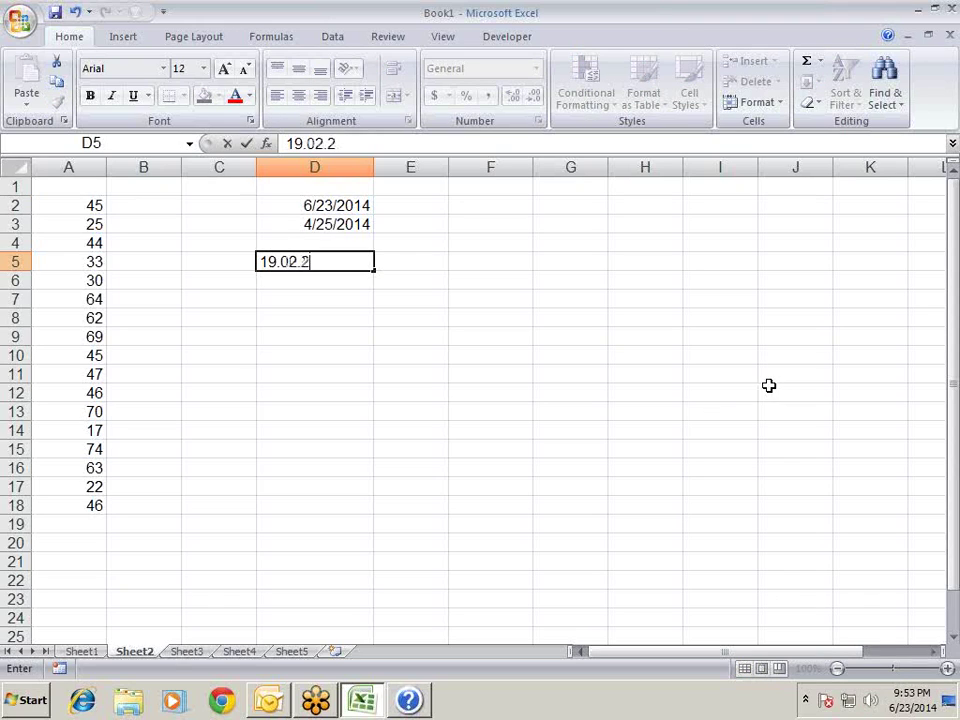
pyautogui.write('014')
pyautogui.press('Return')
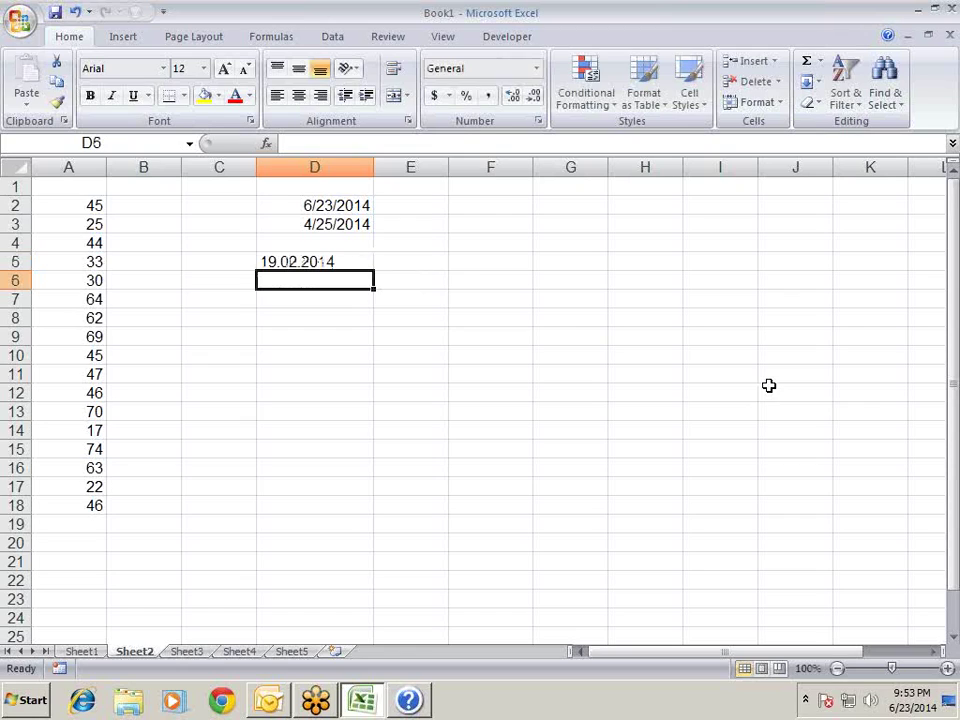
pyautogui.press('Up')
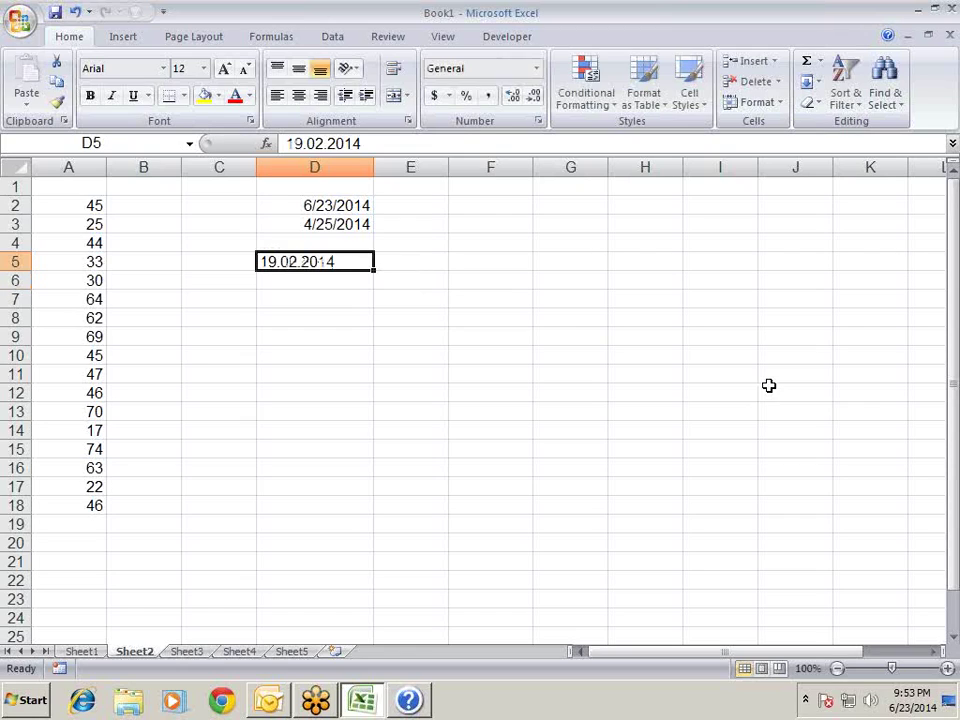
pyautogui.press('Delete')
pyautogui.press('Up')
pyautogui.press('Up')
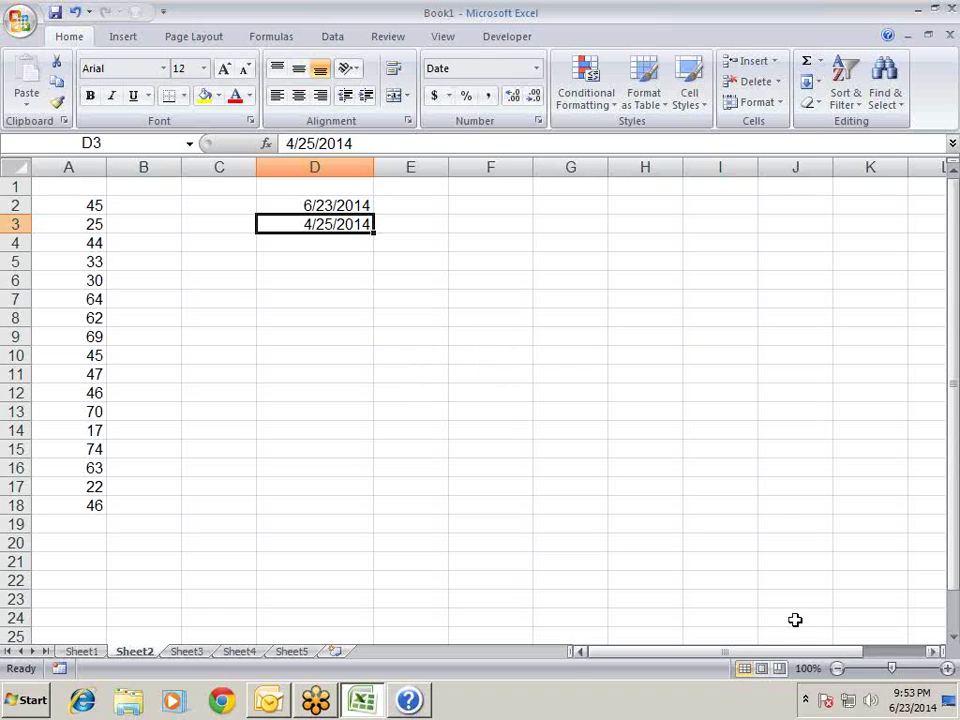
# Select D3:D4, then bring up the Windows Start menu.
pyautogui.click(338, 212)
pyautogui.moveTo(340, 226)
pyautogui.mouseDown()
pyautogui.moveTo(344, 234)
pyautogui.moveTo(349, 221)
pyautogui.mouseUp()
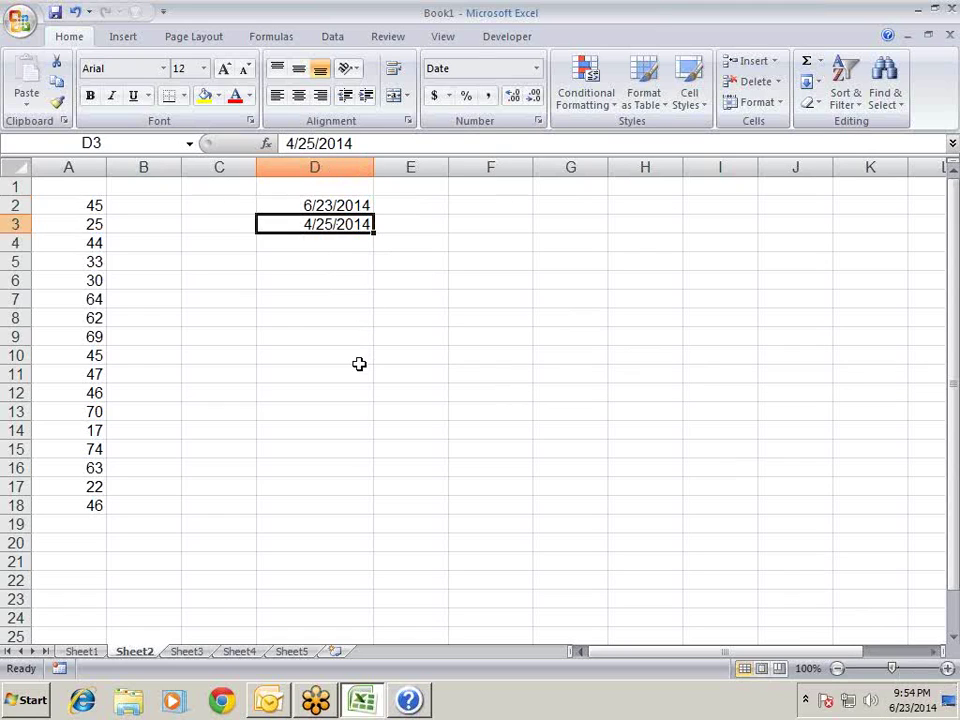
pyautogui.click(30, 704)
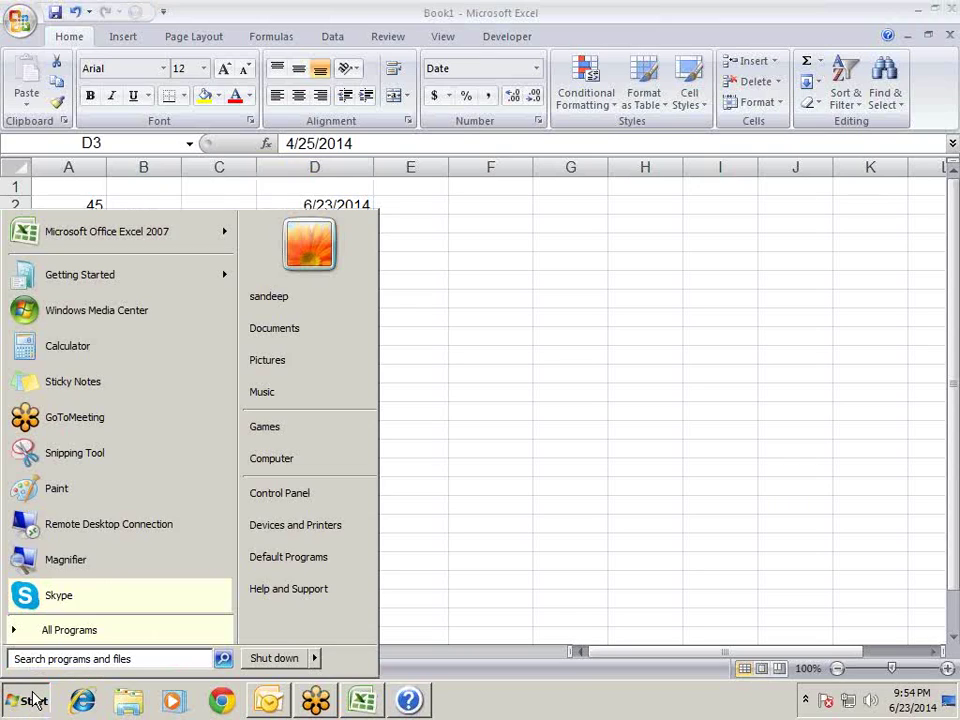
# Go to Control Panel's Clock, Language, and Region, then Date and Time settings.
pyautogui.click(197, 551)
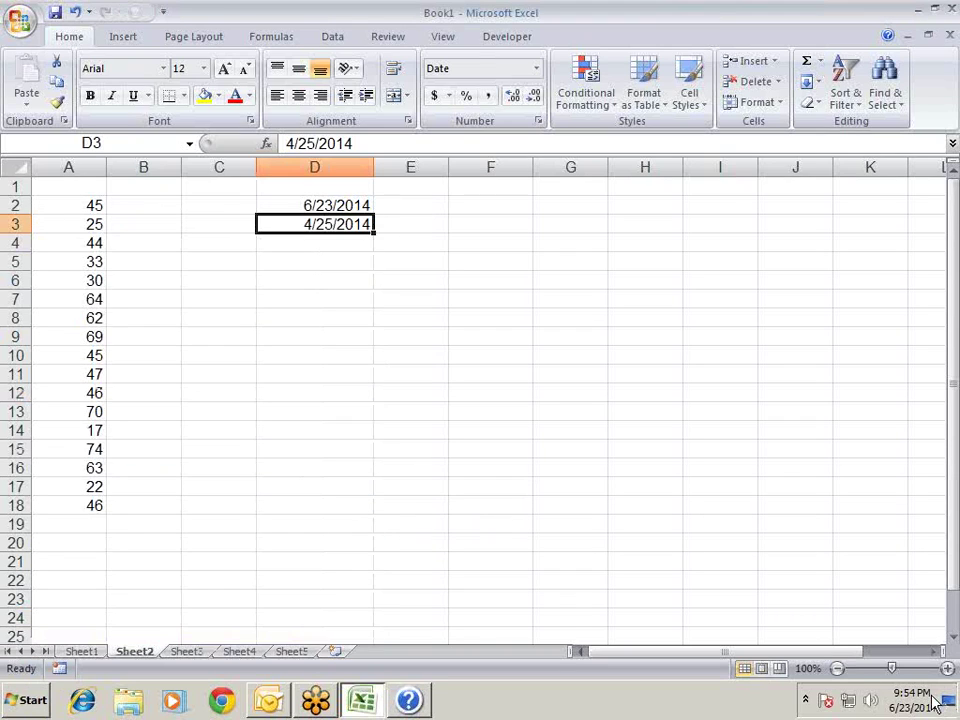
pyautogui.click(9, 697)
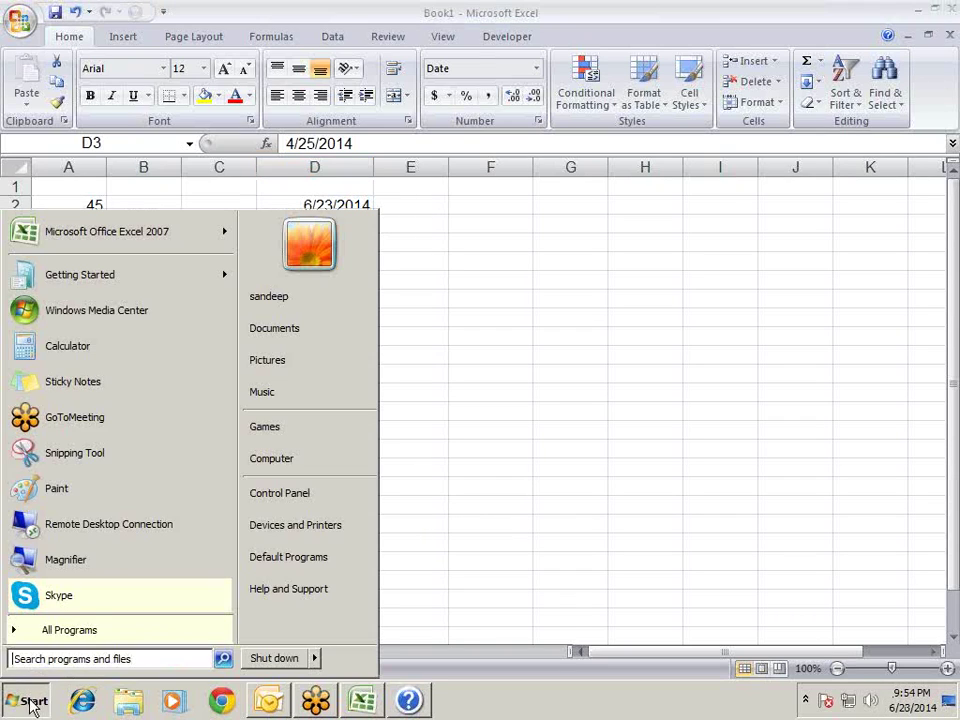
pyautogui.click(299, 500)
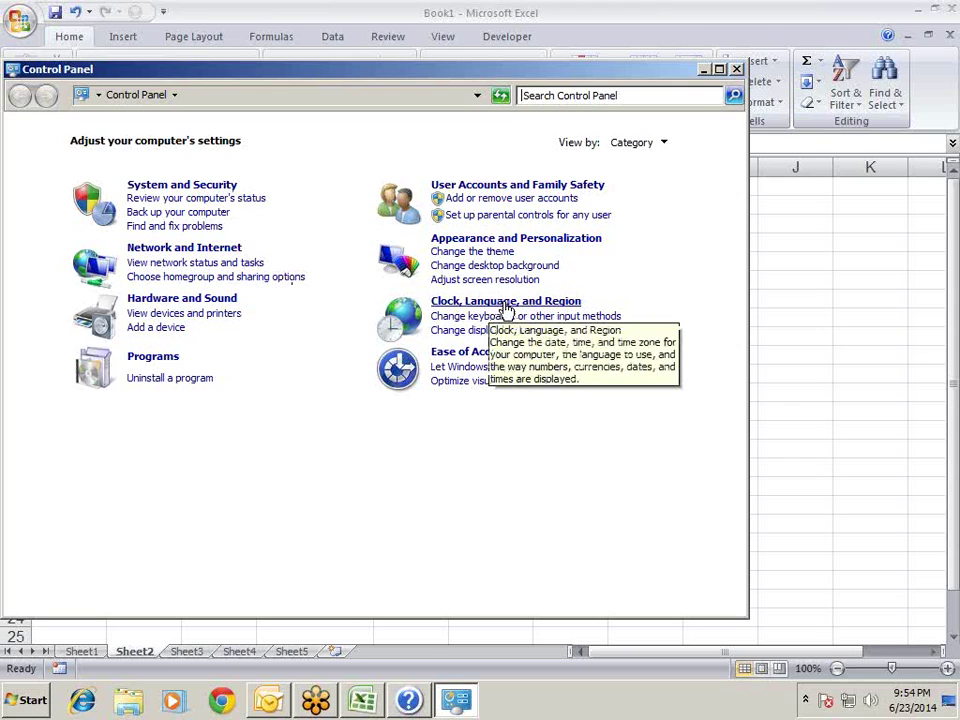
pyautogui.click(543, 301)
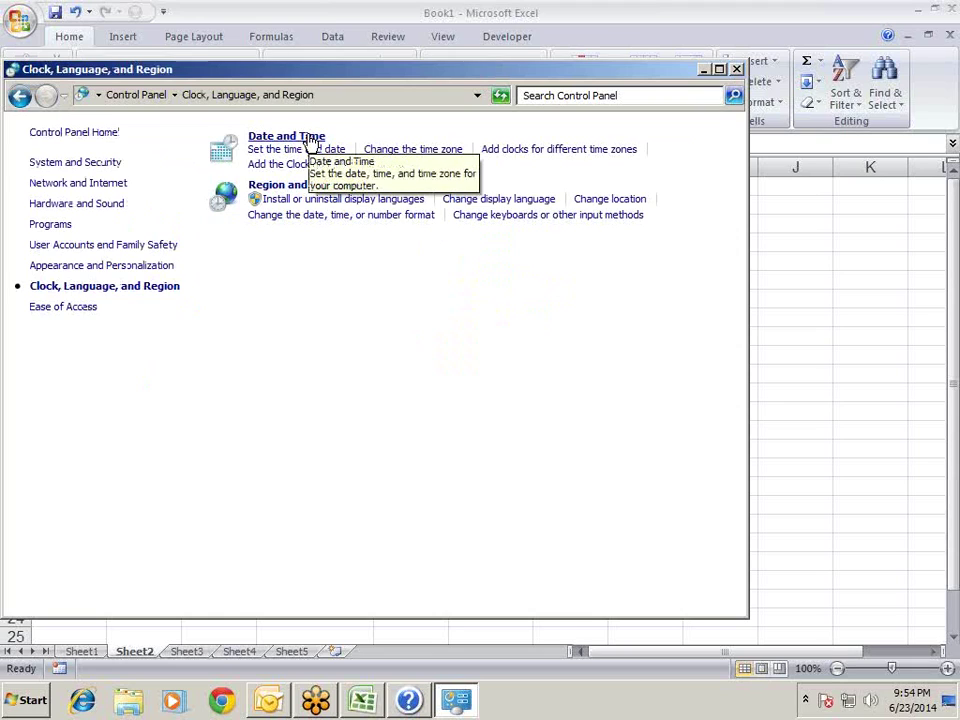
pyautogui.click(308, 145)
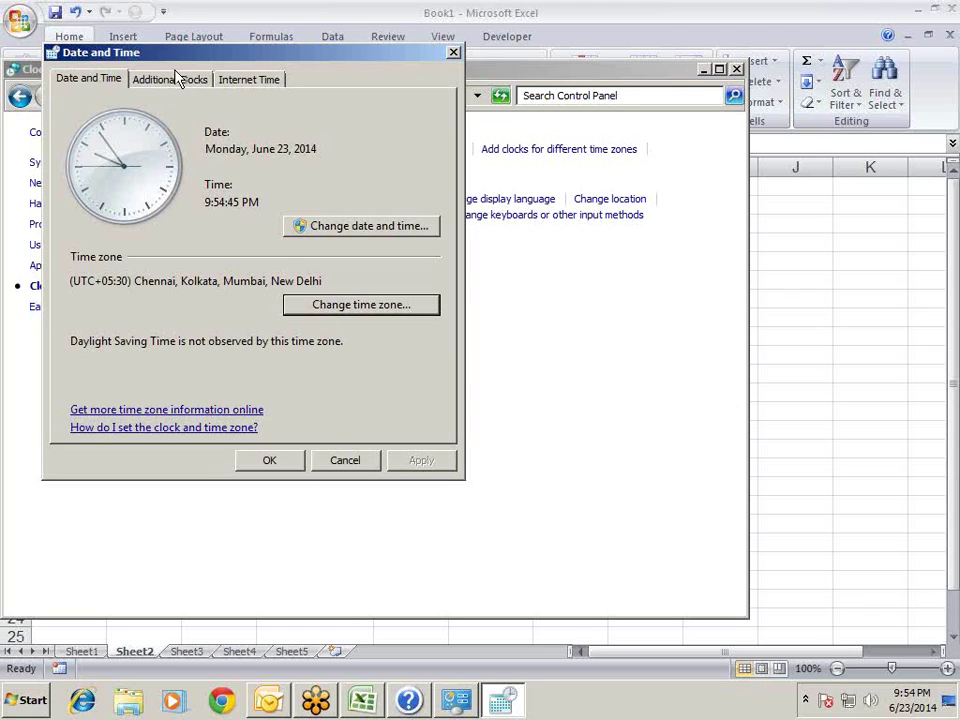
# Review the date/time, Additional Clocks and Internet Time settings, then close the dialogs.
pyautogui.click(362, 228)
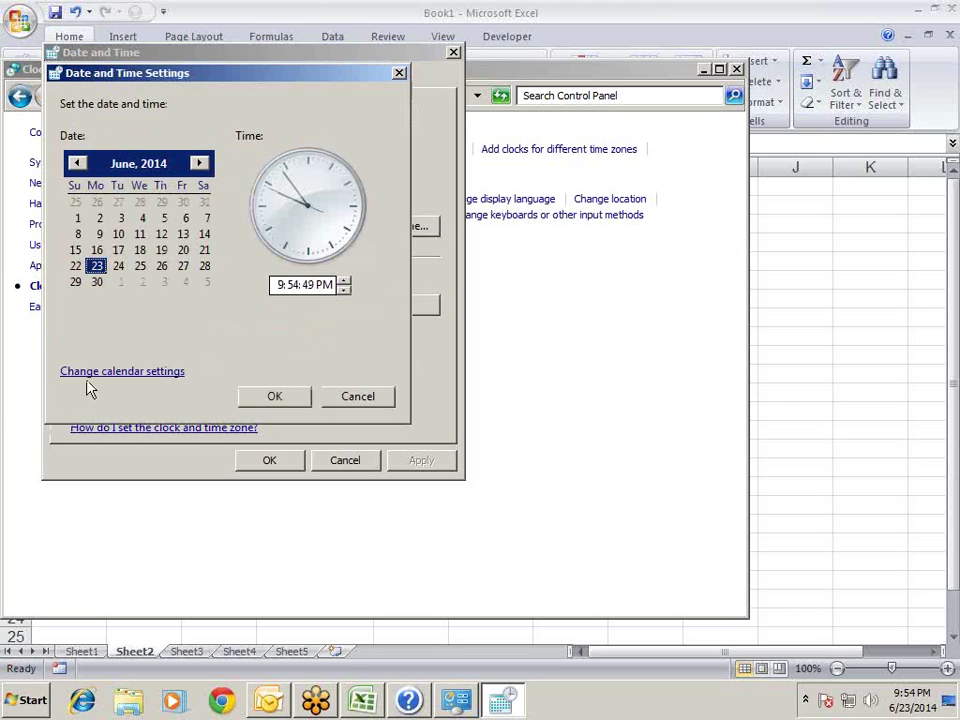
pyautogui.click(252, 80)
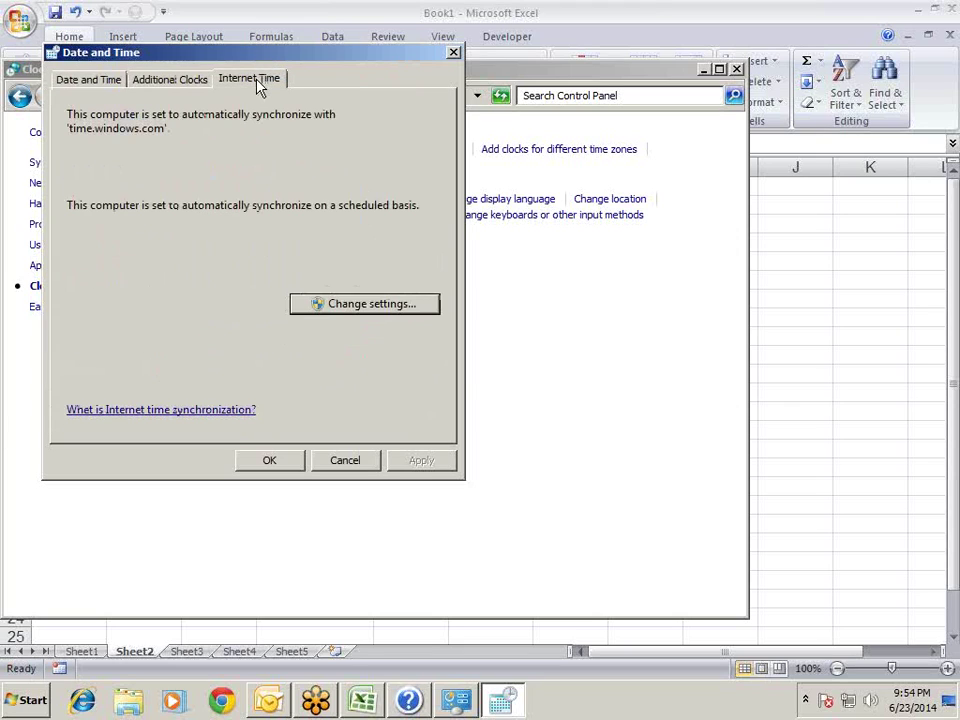
pyautogui.click(193, 80)
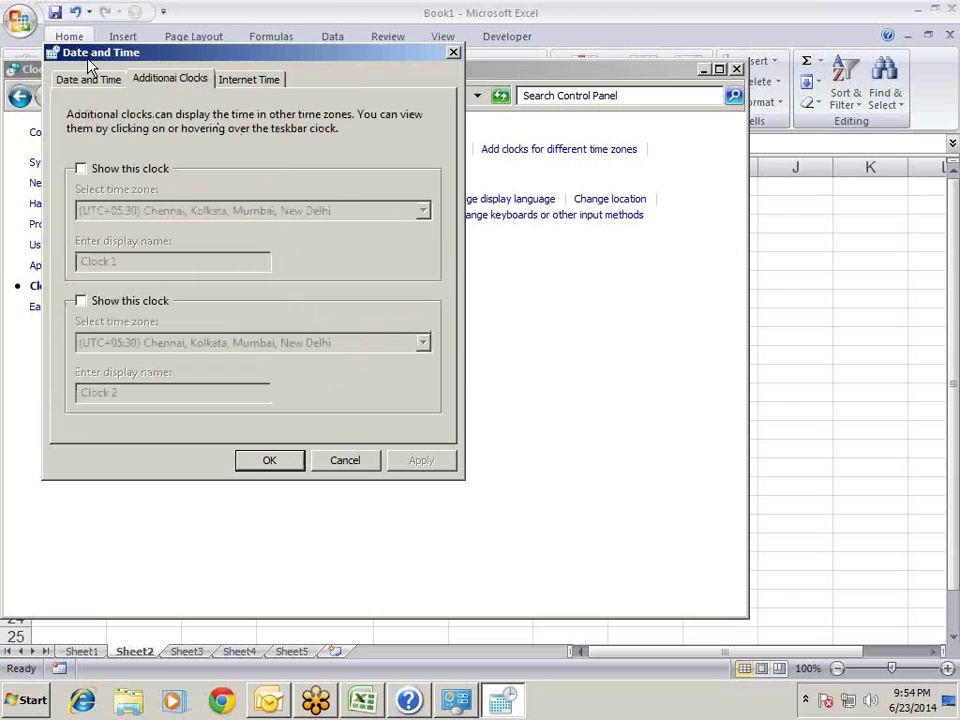
pyautogui.click(110, 80)
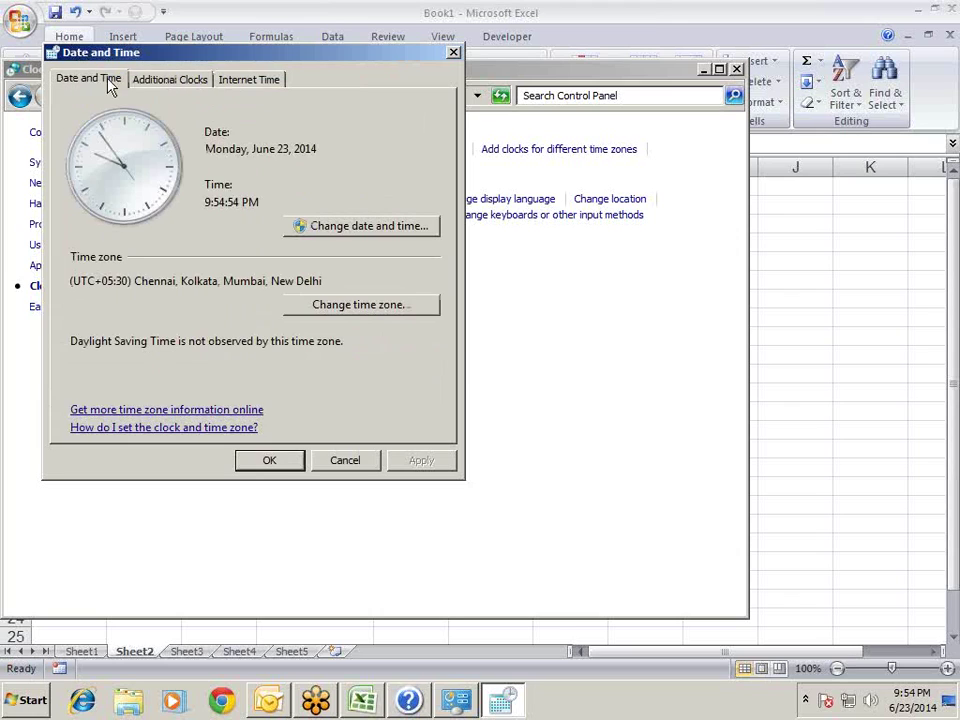
pyautogui.click(266, 82)
pyautogui.click(357, 317)
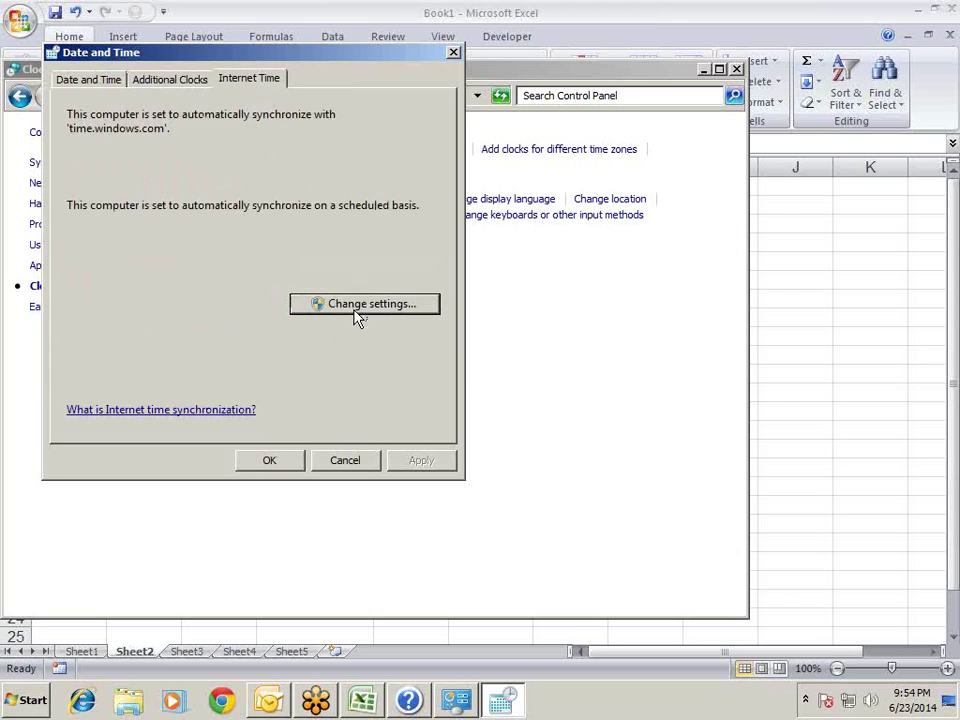
pyautogui.press('Escape')
pyautogui.press('Escape')
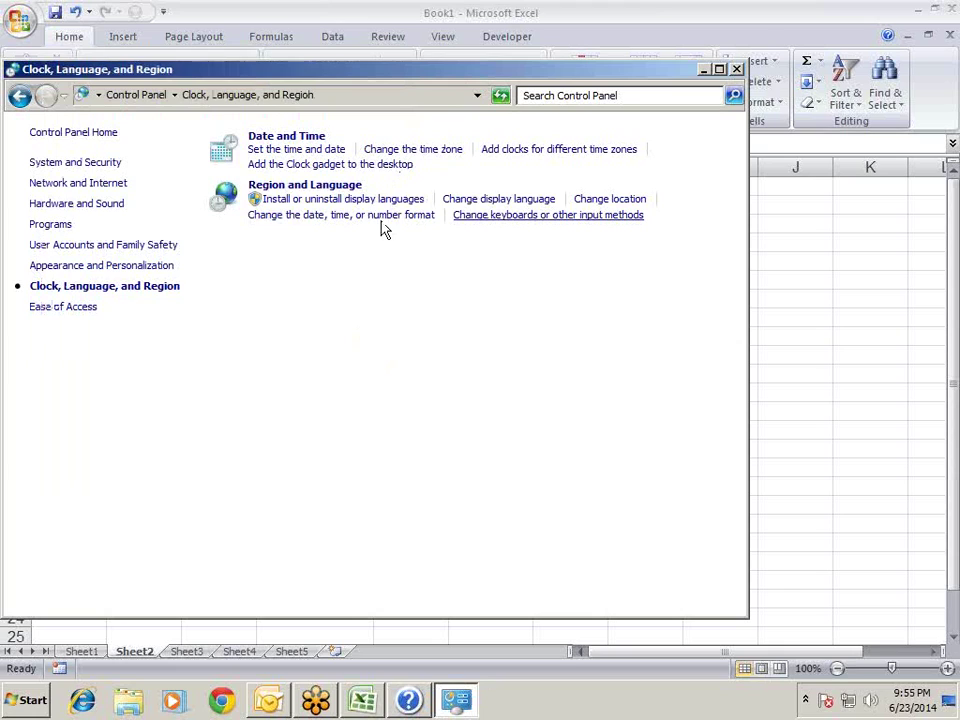
# Browse the Short date formats, close Control Panel, cancel unchanged, and select D2 in Excel.
pyautogui.click(380, 216)
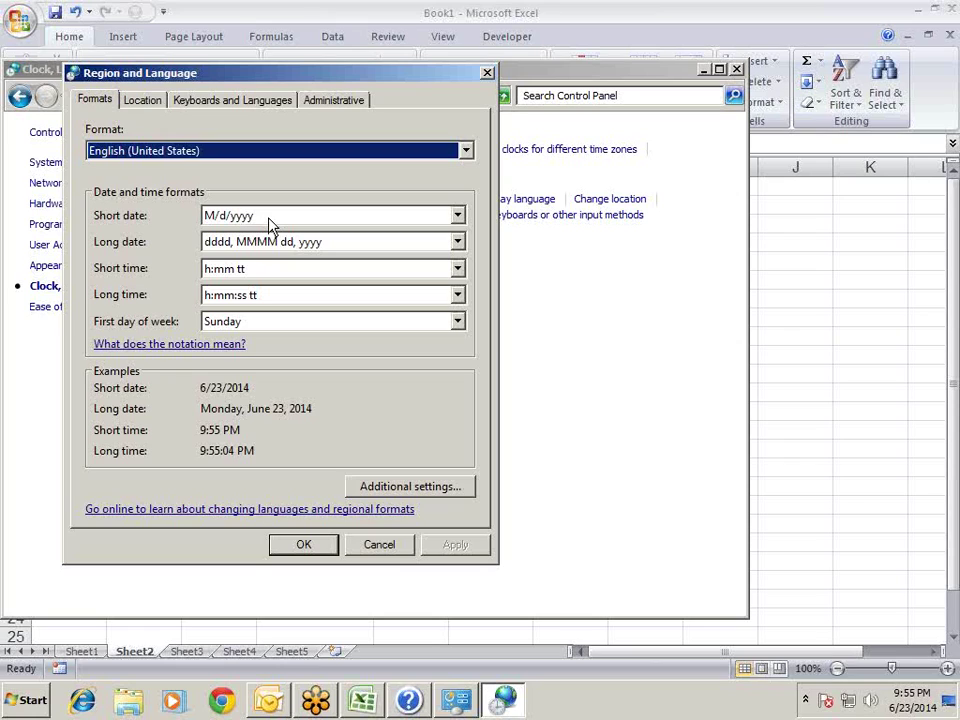
pyautogui.click(268, 224)
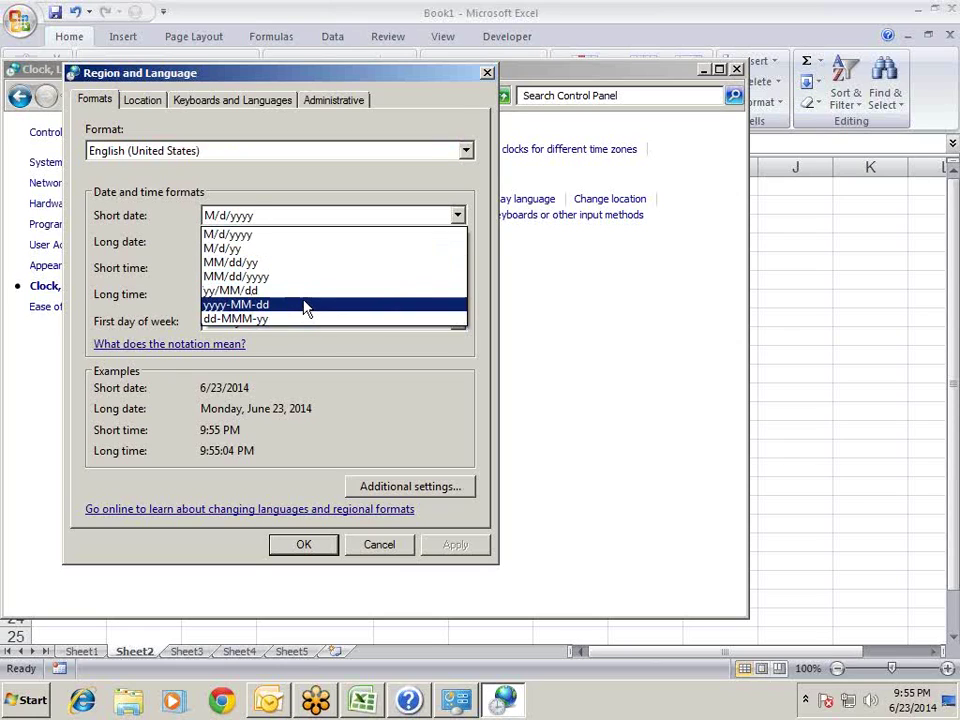
pyautogui.click(560, 406)
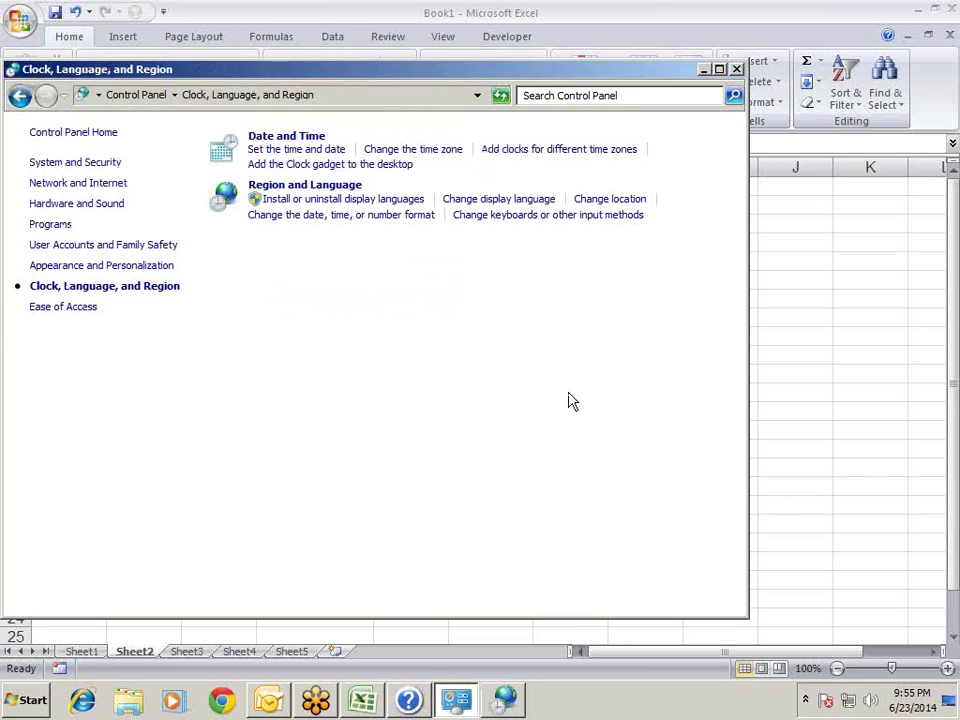
pyautogui.click(736, 69)
pyautogui.click(404, 544)
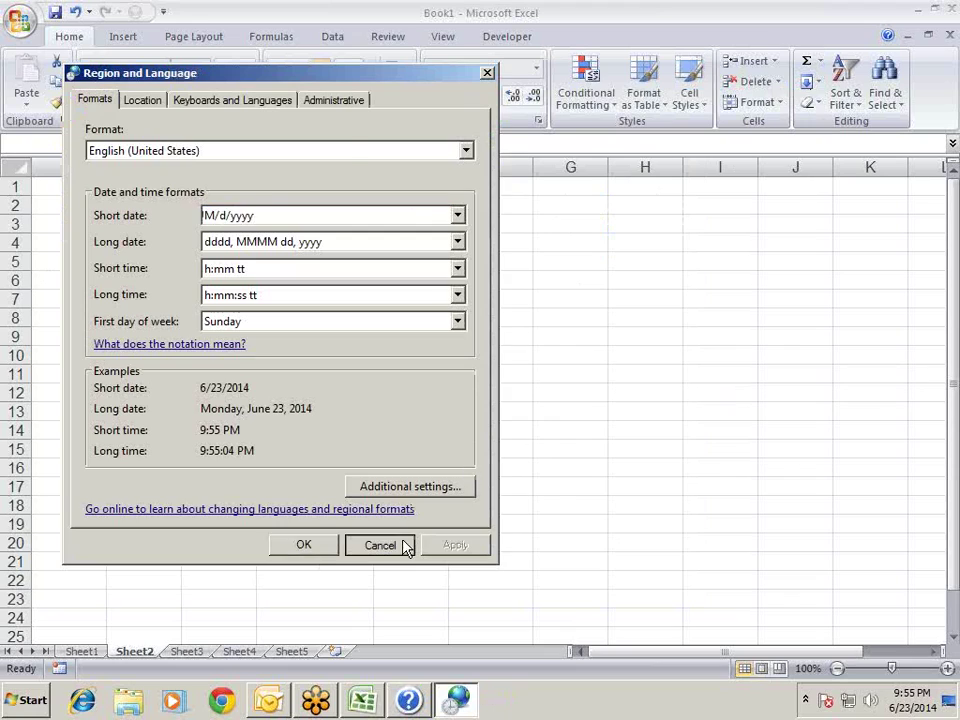
pyautogui.click(338, 203)
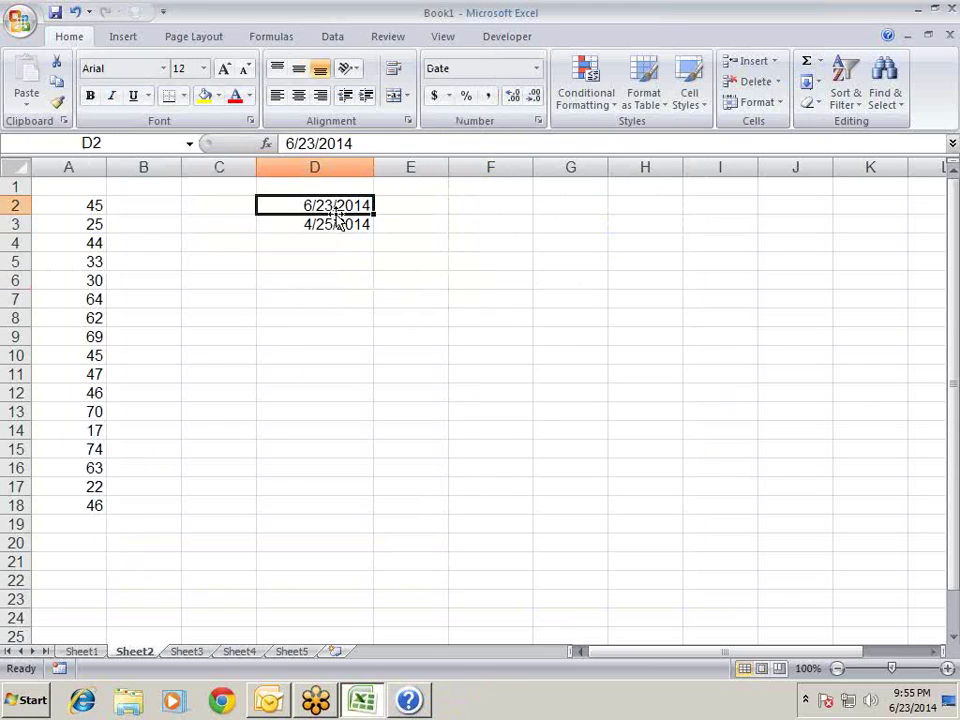
# Type 19.02.2014 into D5, fixing a mistyped digit along the way.
pyautogui.click(336, 242)
pyautogui.click(336, 222)
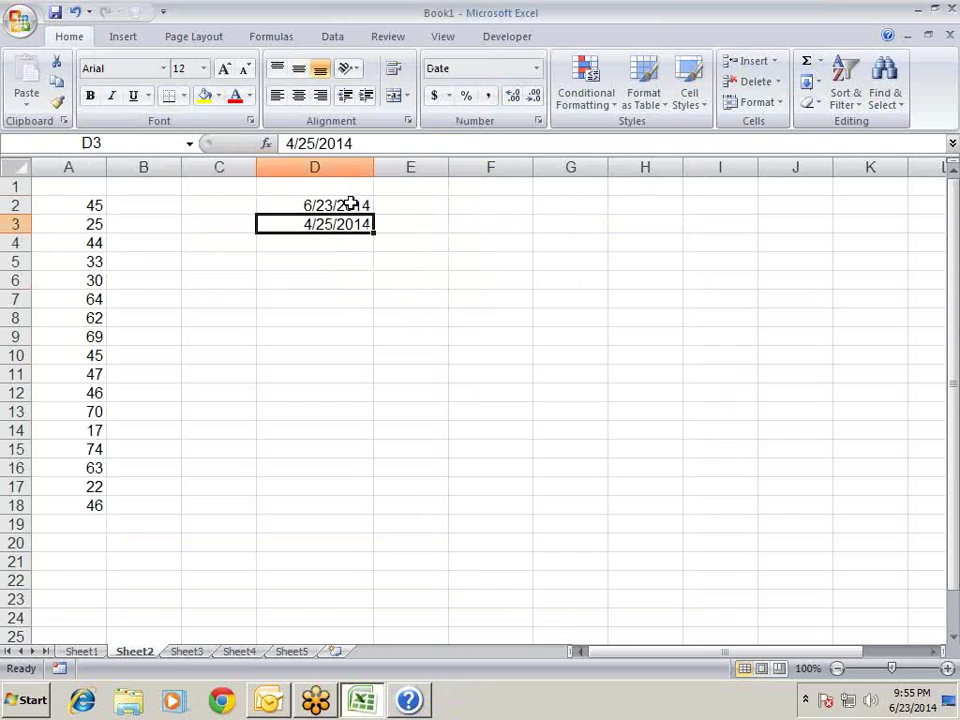
pyautogui.click(366, 258)
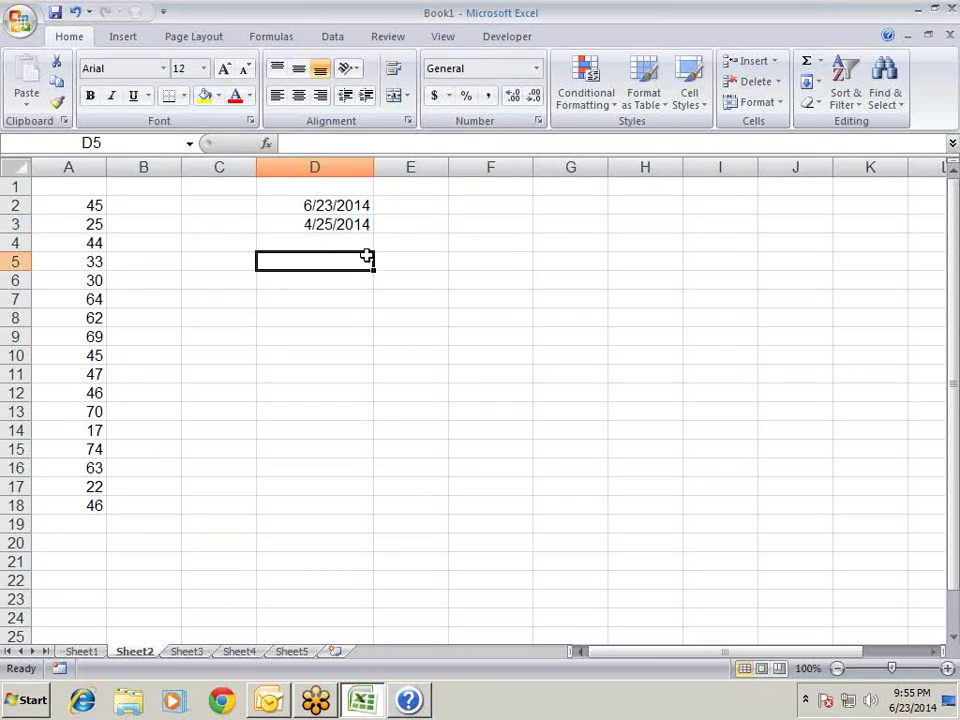
pyautogui.write('190')
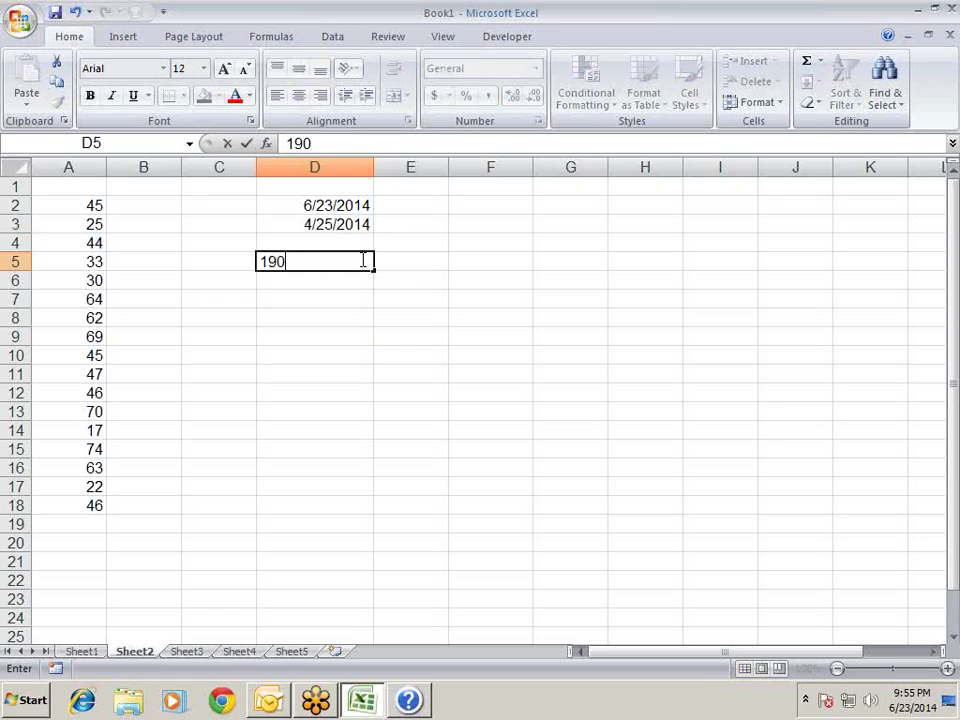
pyautogui.press('BackSpace')
pyautogui.write('02.20')
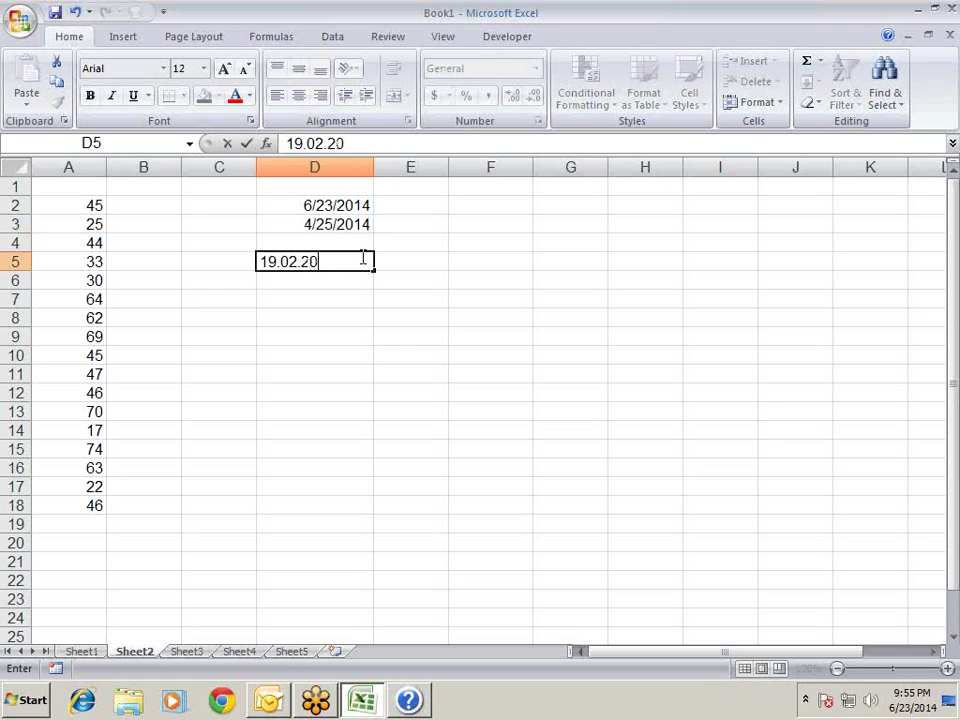
pyautogui.write('14')
pyautogui.press('Return')
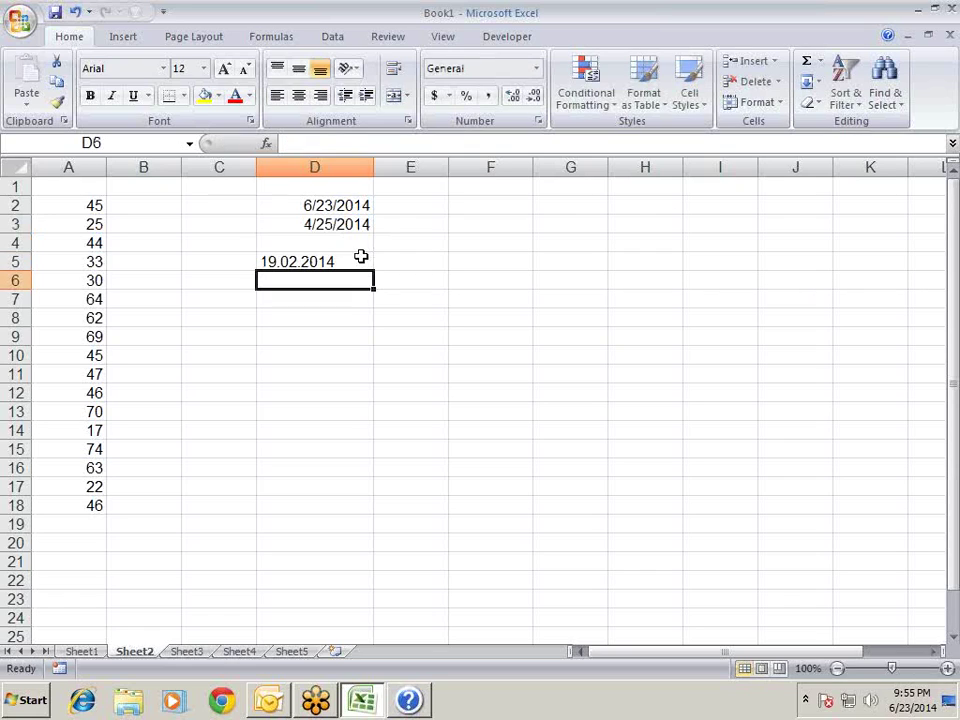
# Delete the dates in D2:D5.
pyautogui.press('Up')
pyautogui.press('Up')
pyautogui.press('Up')
pyautogui.press('Up')
pyautogui.press('Up')
pyautogui.press('Down')
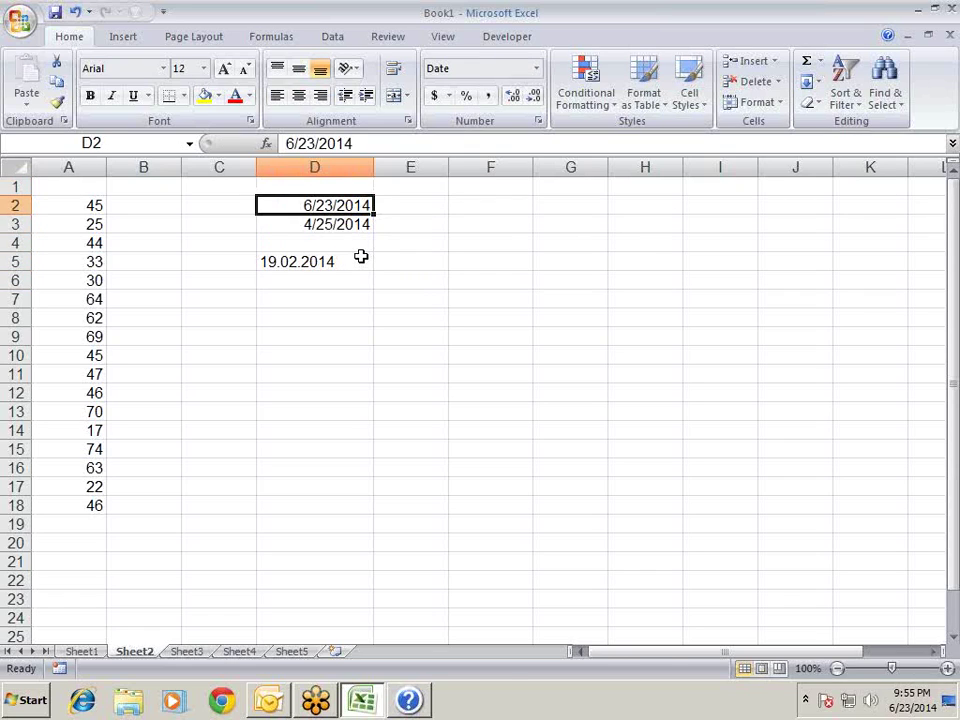
pyautogui.hotkey('shift', 'Down')
pyautogui.hotkey('shift', 'Down')
pyautogui.hotkey('shift', 'Down')
pyautogui.press('Delete')
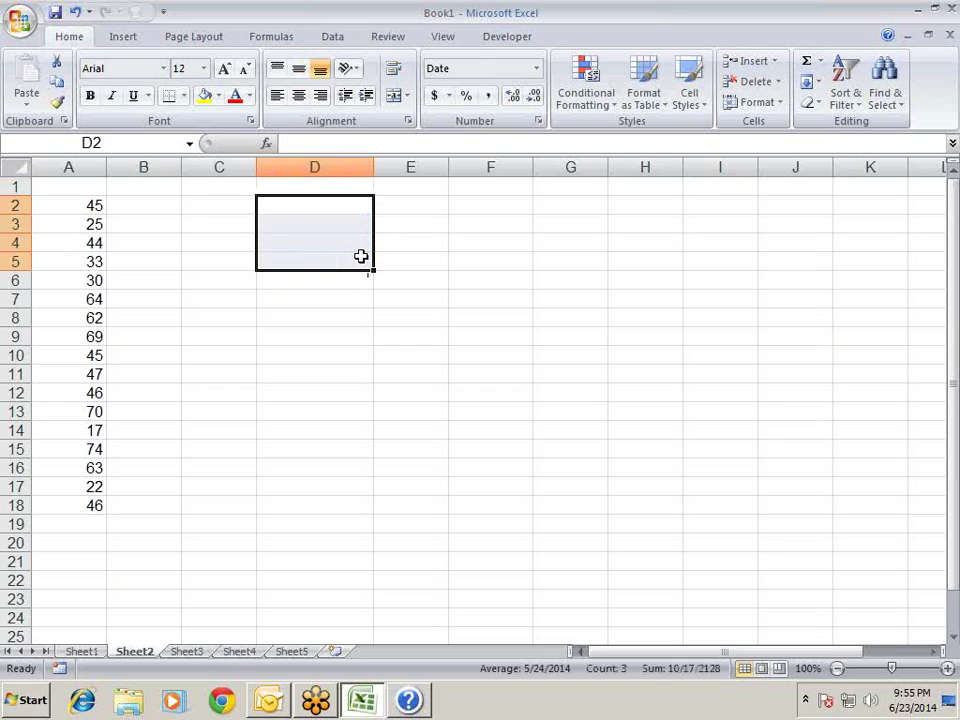
# Give A2:A18 two decimal places and widen column A to fit.
pyautogui.press('Home')
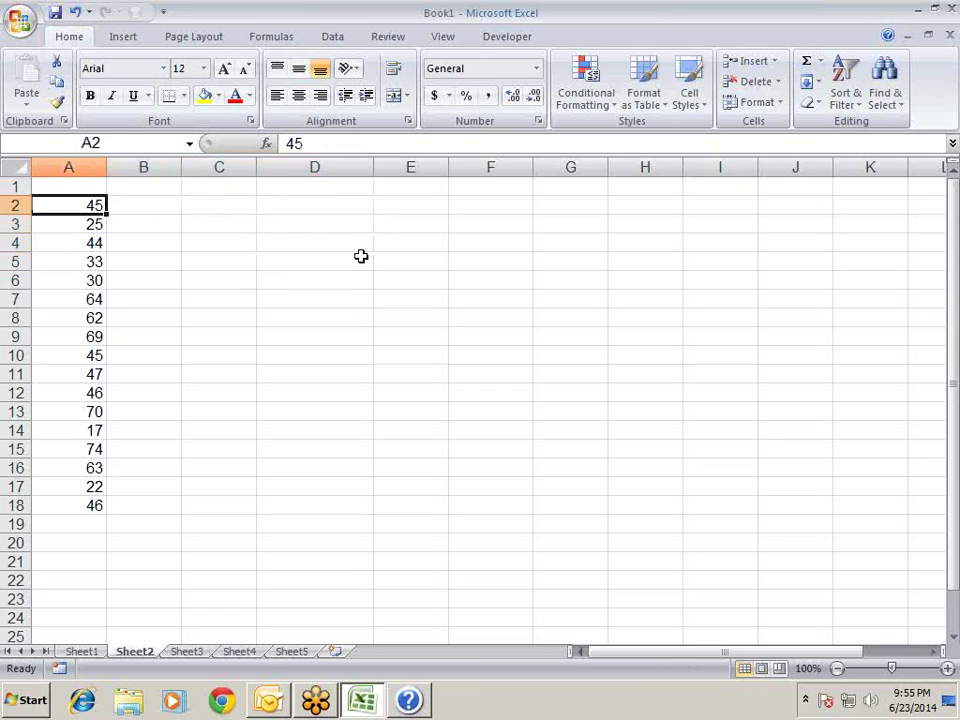
pyautogui.hotkey('ctrl', 'shift', 'Down')
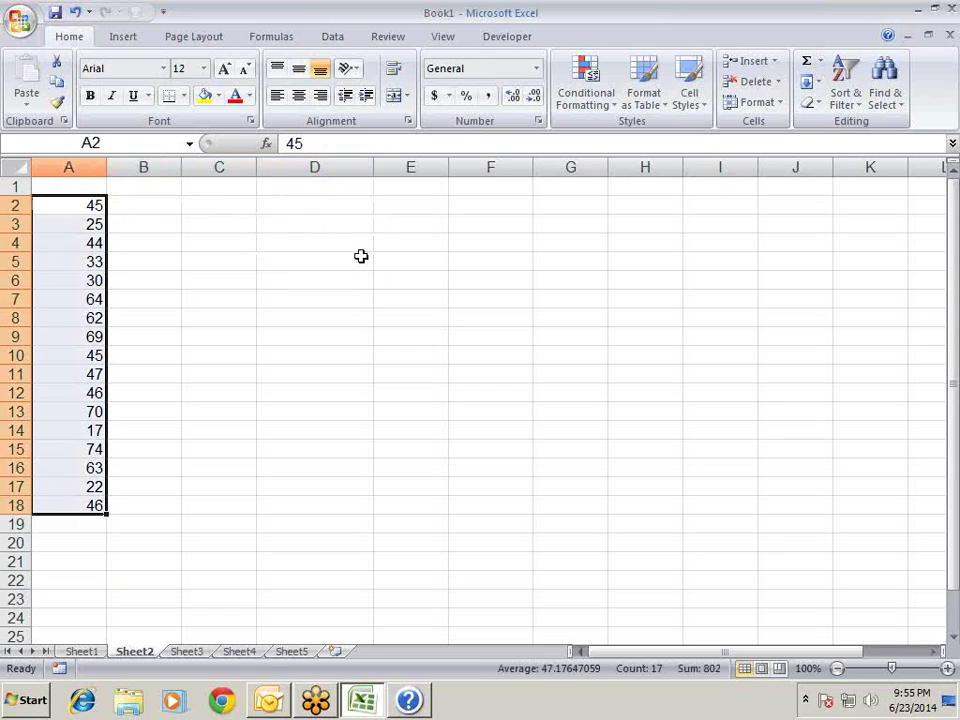
pyautogui.click(514, 97)
pyautogui.click(514, 97)
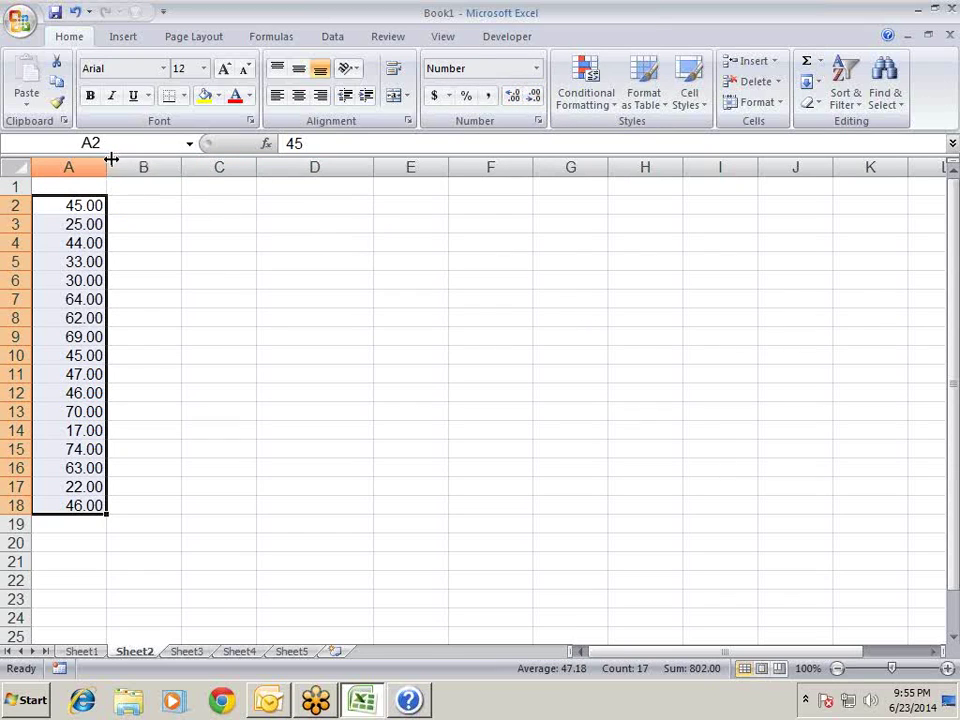
pyautogui.moveTo(107, 167); pyautogui.dragTo(159, 167)
# Change A3 to 1200 and A6 to 3200, then reselect A2:A18.
pyautogui.press('Down')
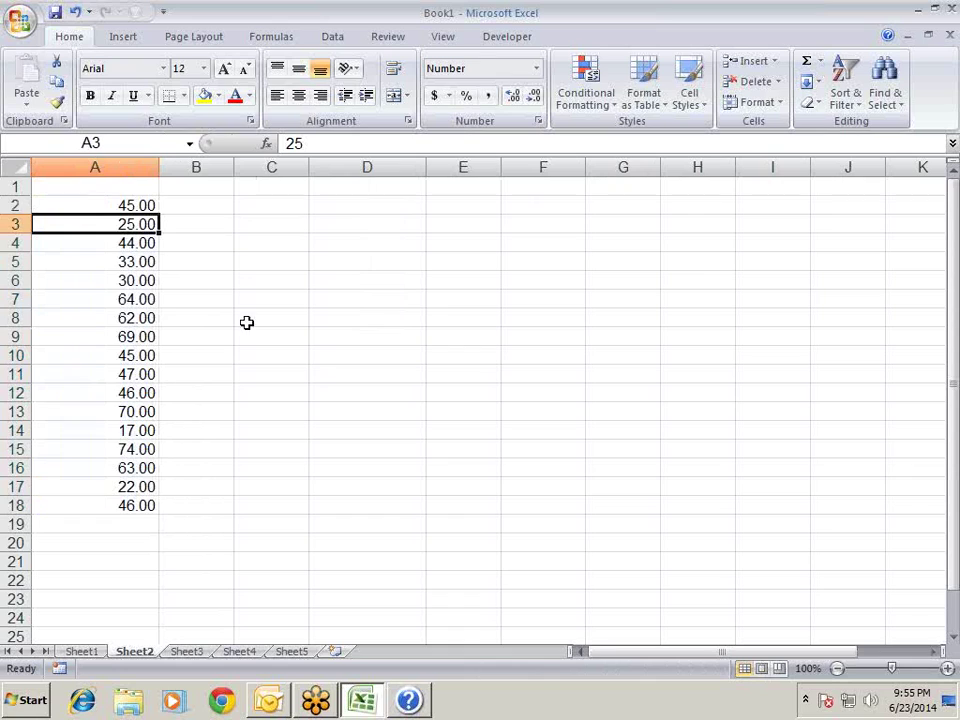
pyautogui.write('1200')
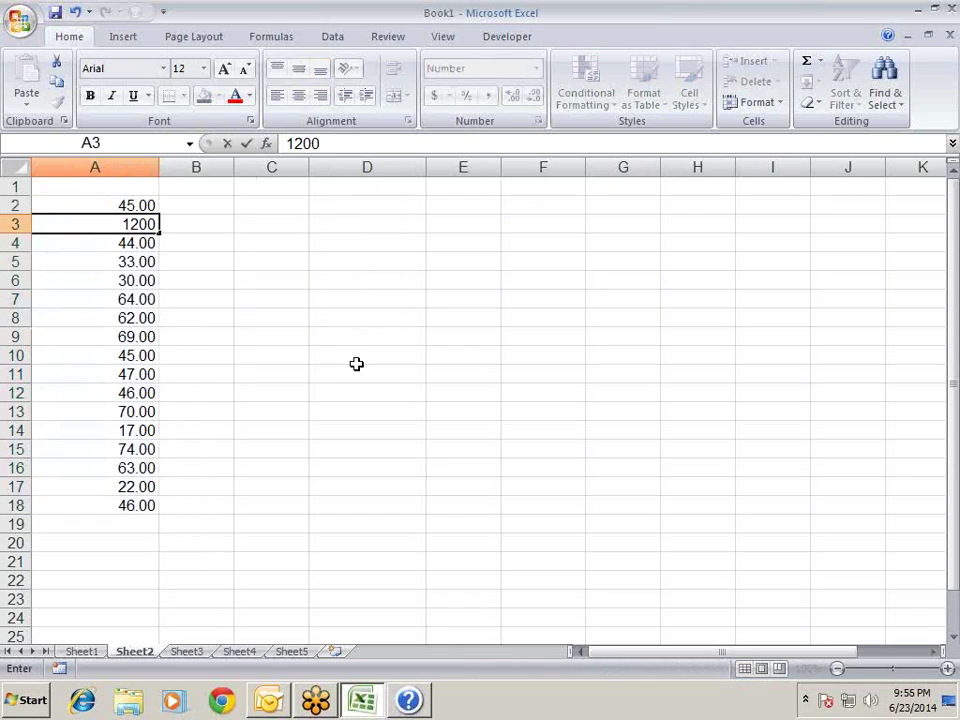
pyautogui.press('Return')
pyautogui.press('Down')
pyautogui.press('Down')
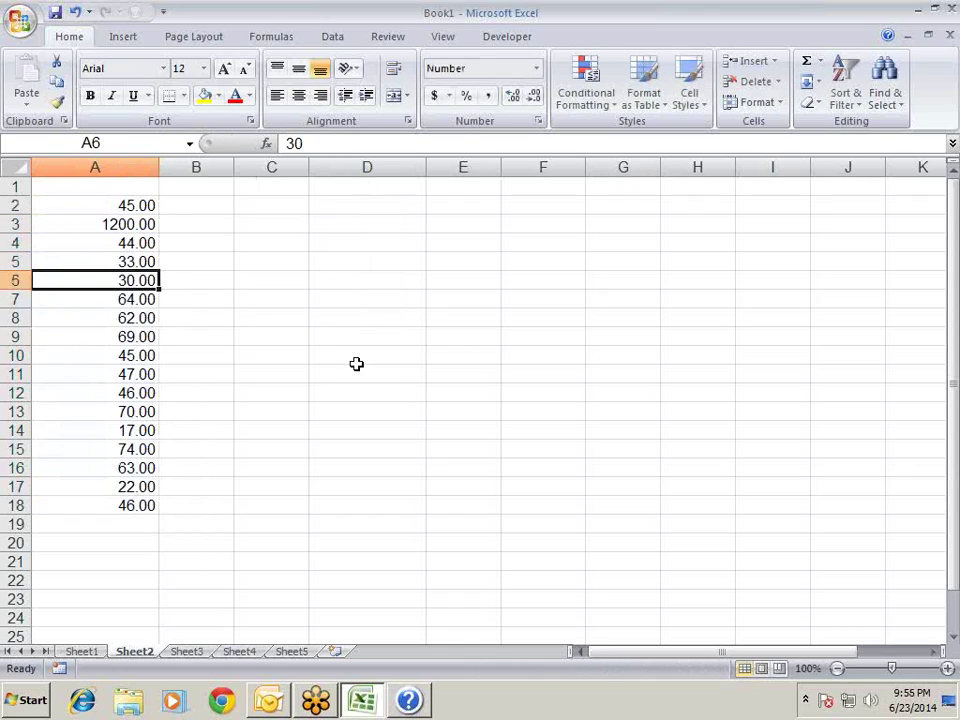
pyautogui.write('3200')
pyautogui.press('Return')
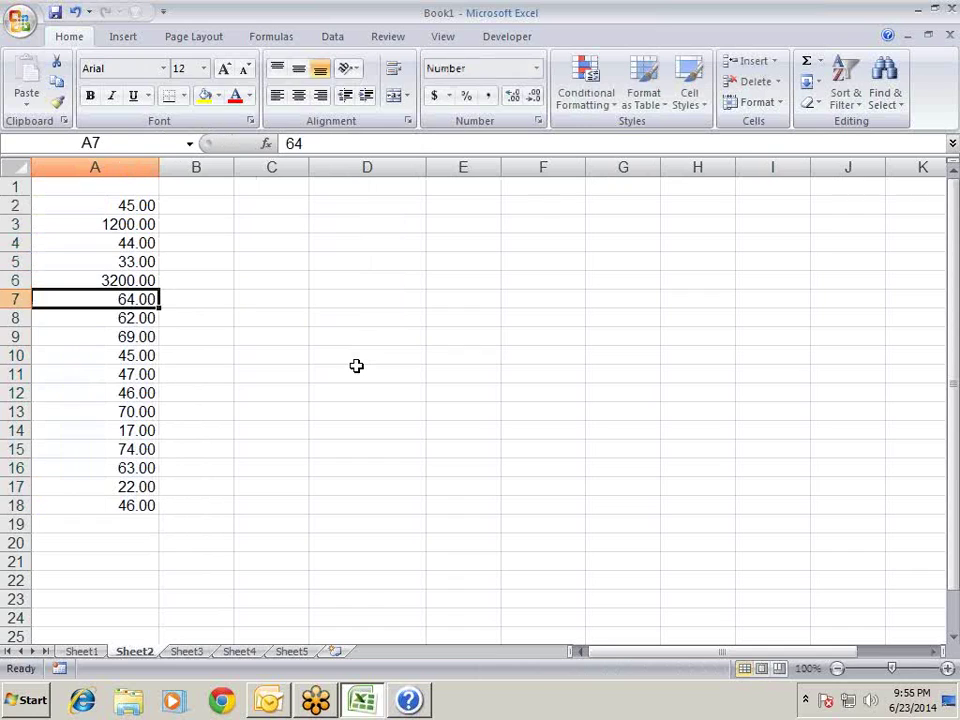
pyautogui.press('Up')
pyautogui.press('Up')
pyautogui.press('Up')
pyautogui.press('Up')
pyautogui.press('Up')
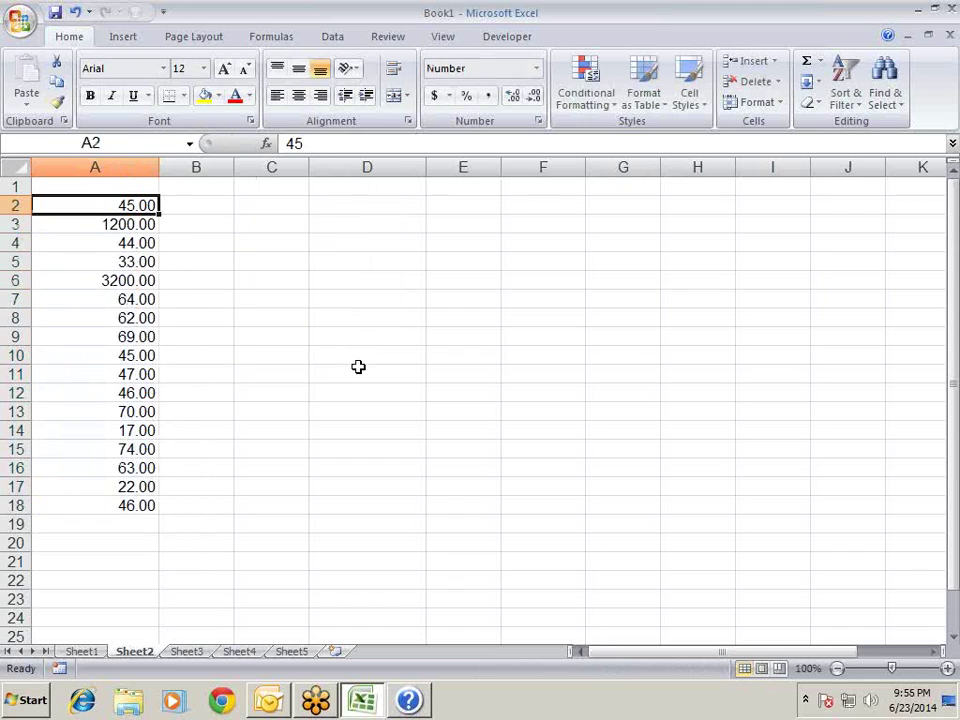
pyautogui.hotkey('ctrl', 'shift', 'Down')
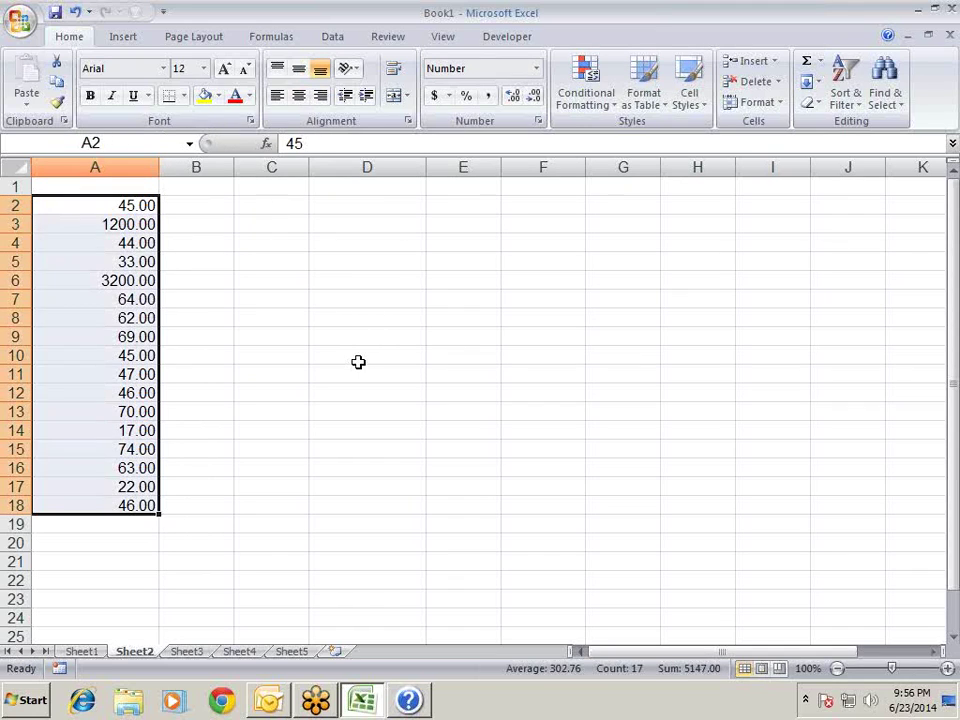
# Give column A's numbers two decimals and a 1000 separator, e.g. 1,200.00 and 3,200.00.
pyautogui.hotkey('ctrl', '1')
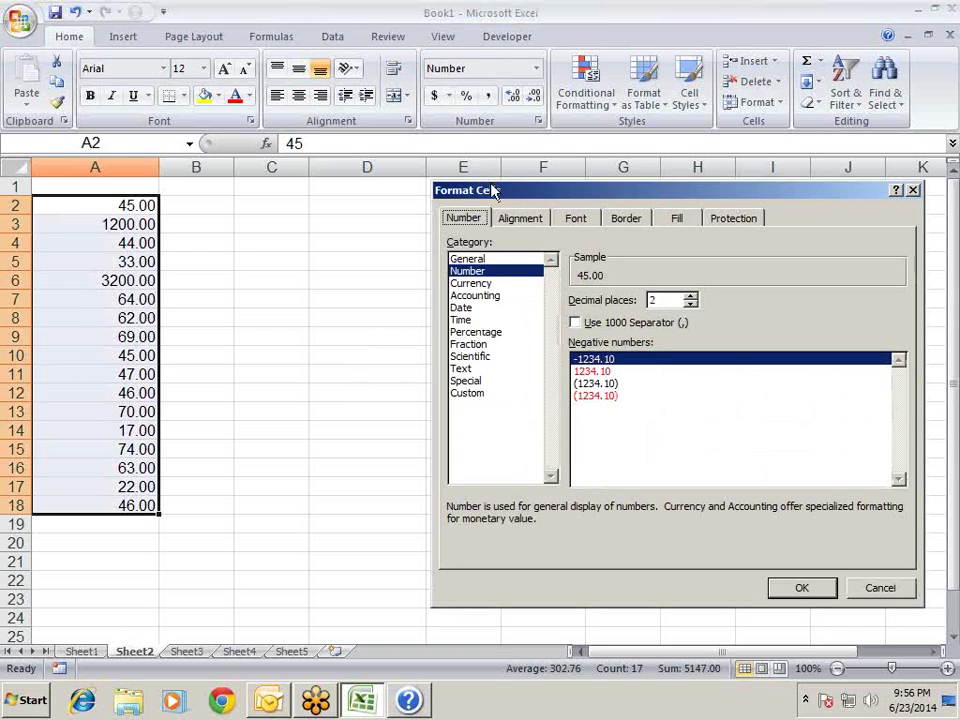
pyautogui.moveTo(494, 193); pyautogui.dragTo(433, 211)
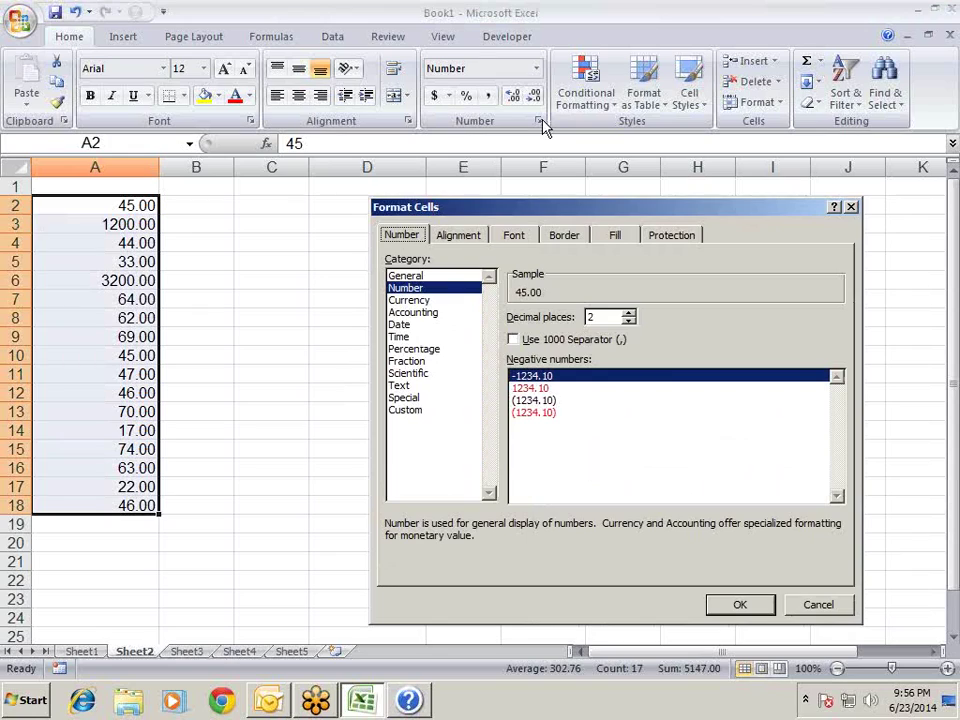
pyautogui.click(425, 276)
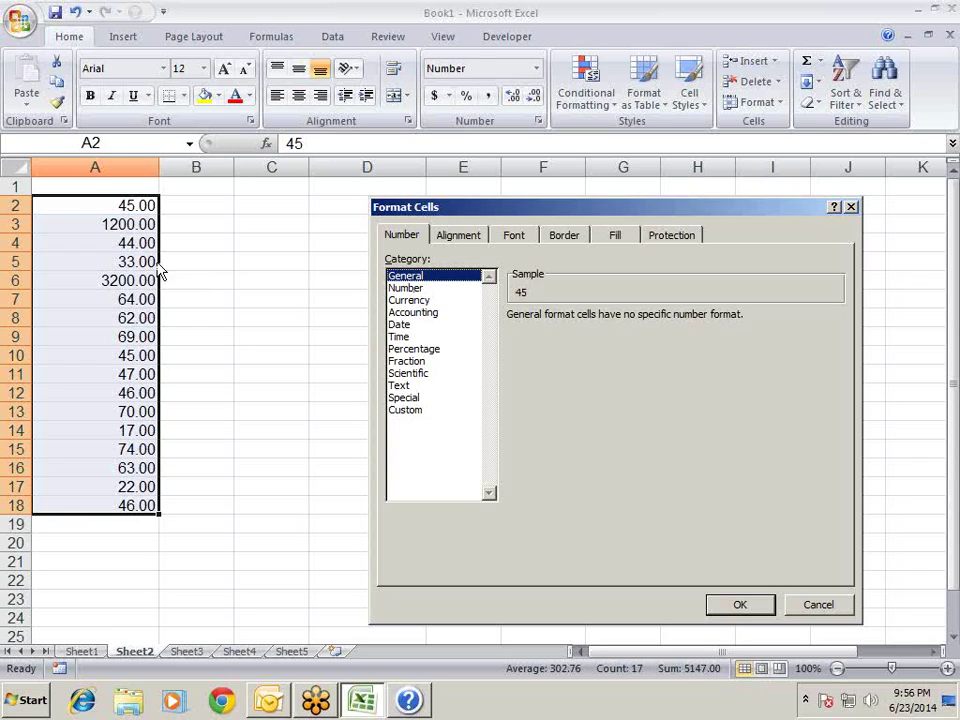
pyautogui.click(404, 288)
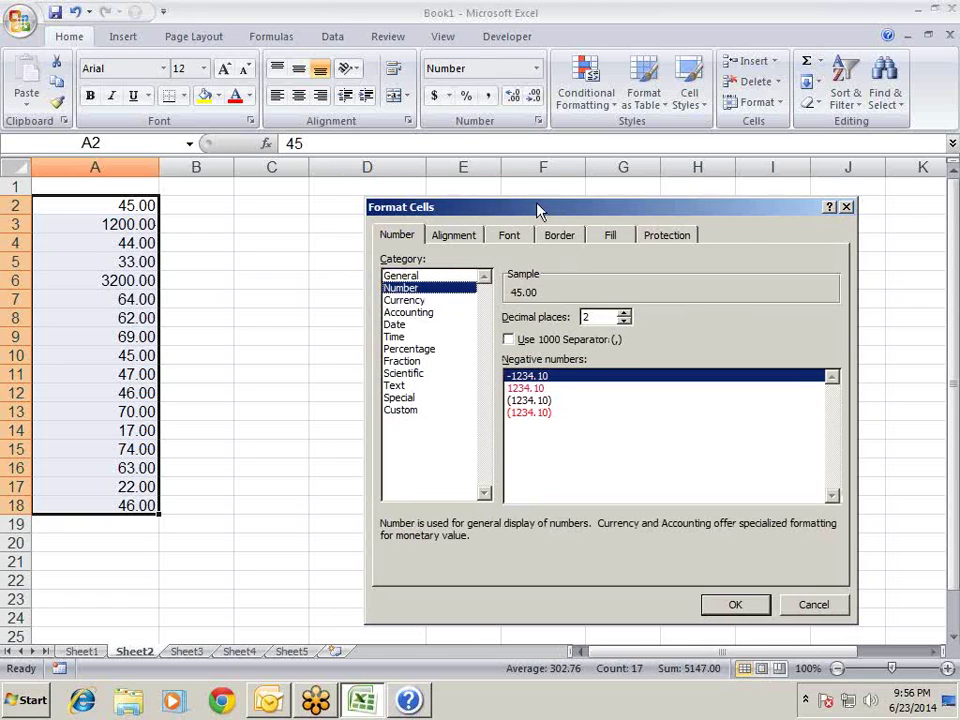
pyautogui.moveTo(538, 210); pyautogui.dragTo(499, 177)
pyautogui.doubleClick(562, 284)
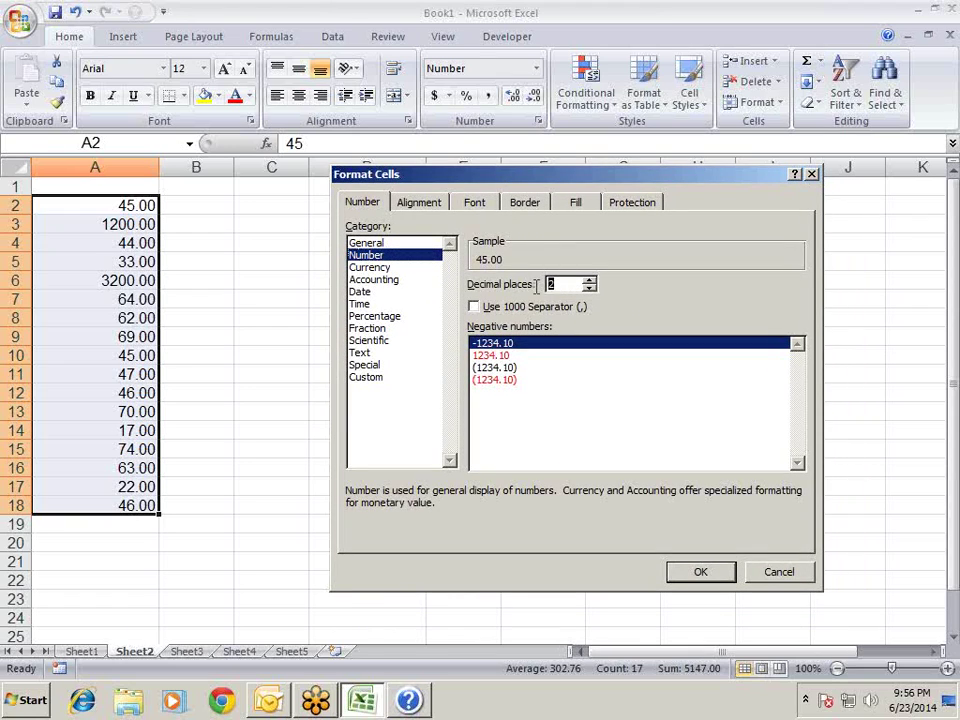
pyautogui.click(591, 281)
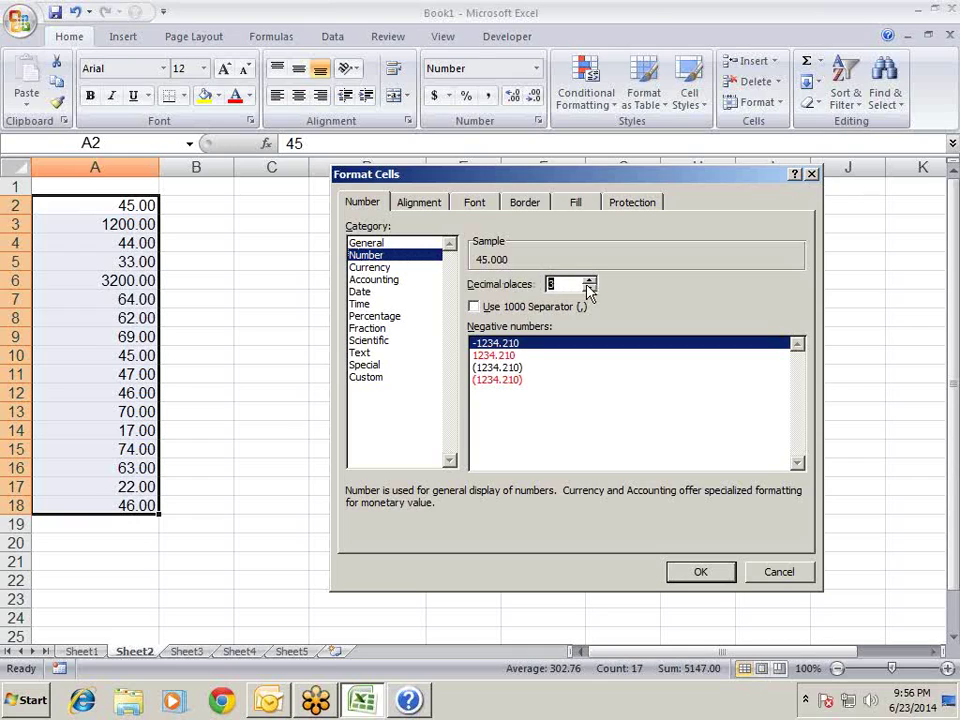
pyautogui.click(591, 288)
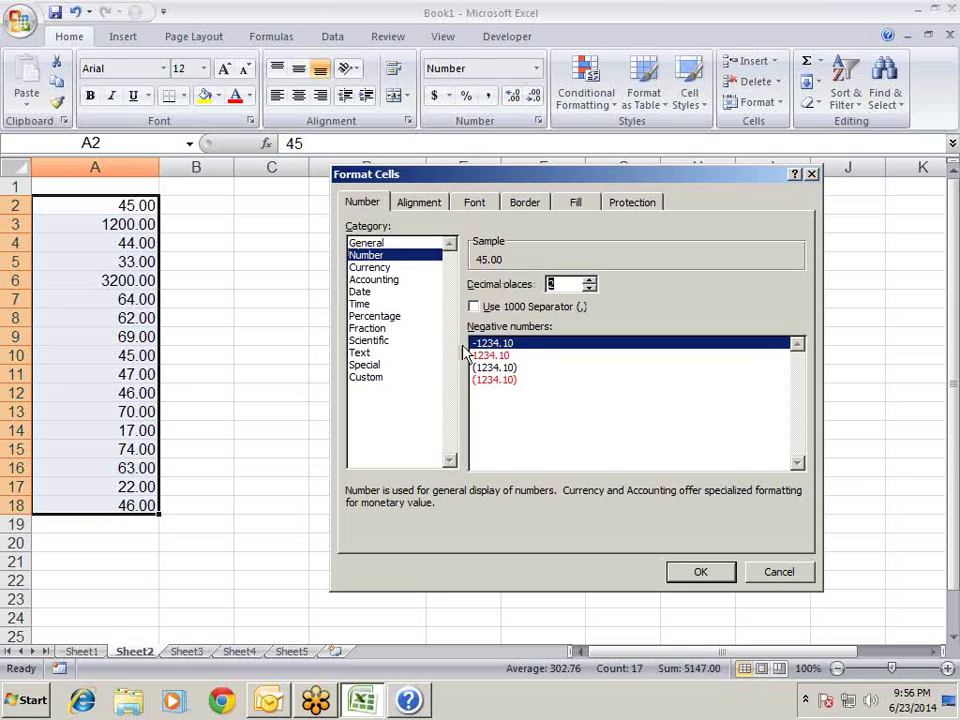
pyautogui.click(490, 309)
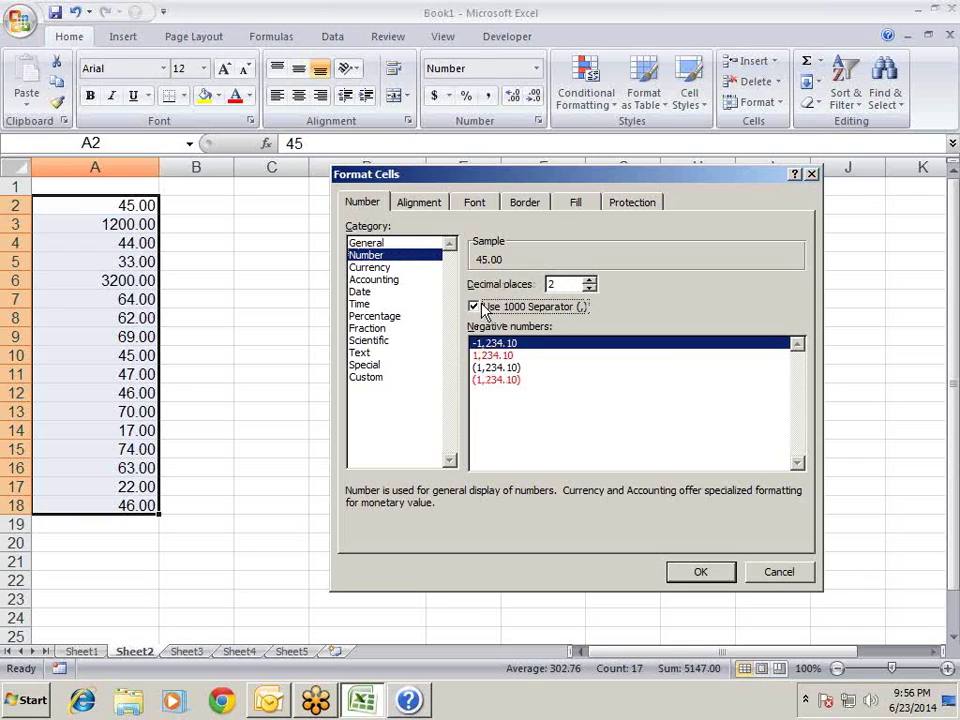
pyautogui.click(700, 575)
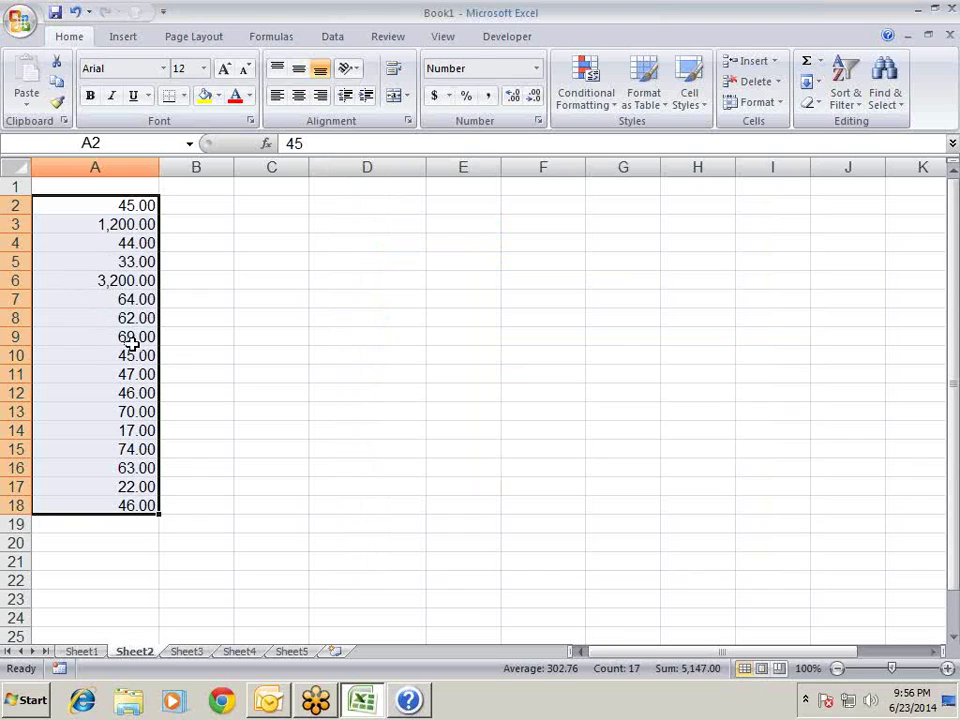
pyautogui.hotkey('ctrl', '1')
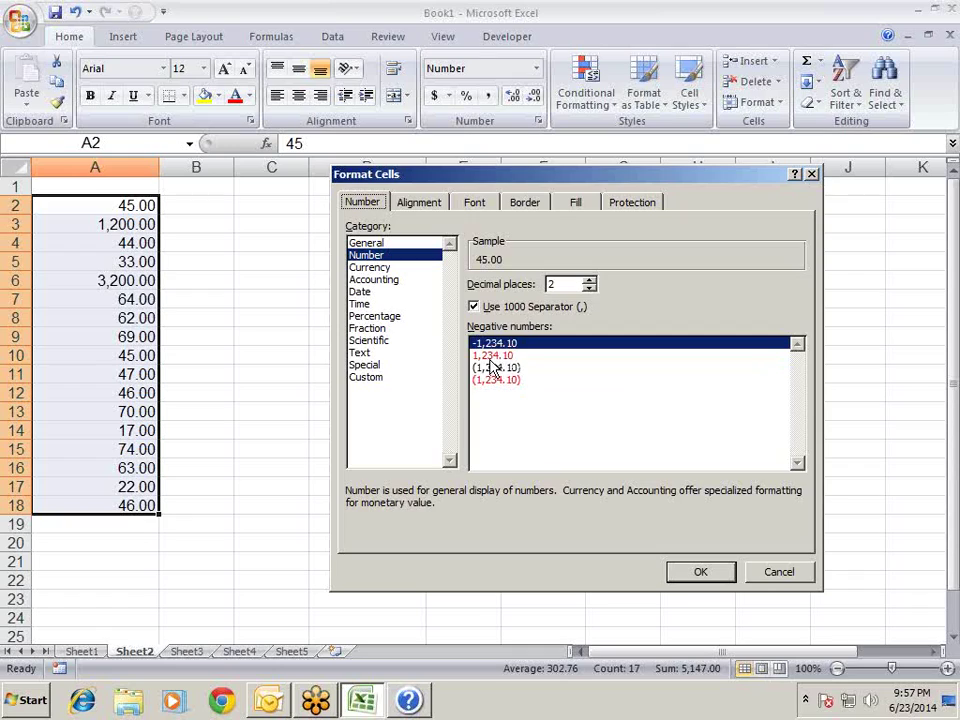
# Format column A's negative numbers as red values in parentheses.
pyautogui.click(490, 357)
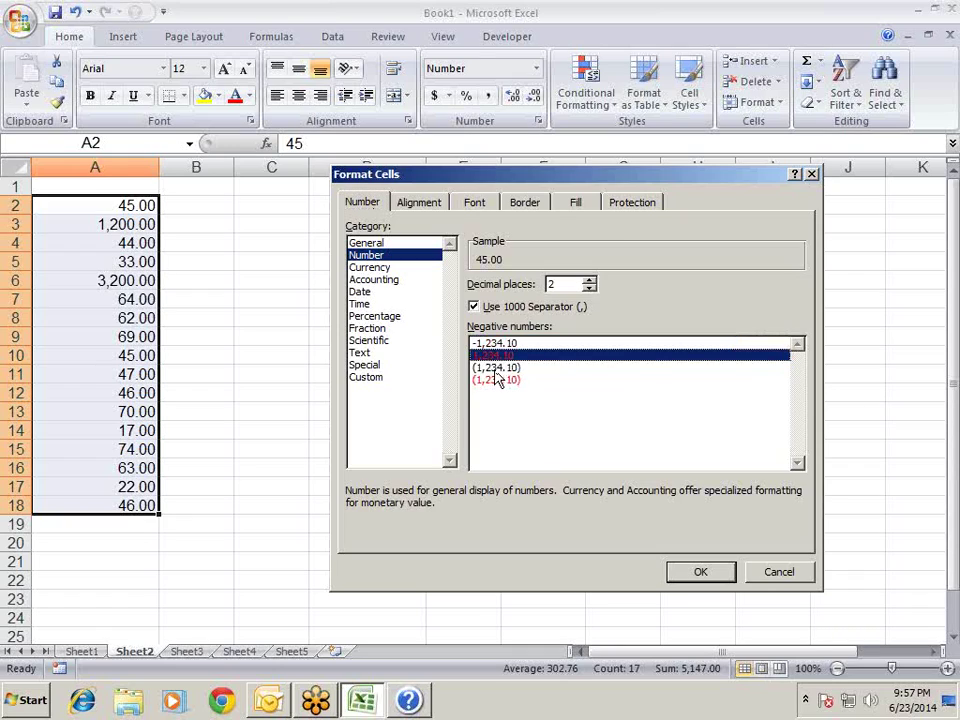
pyautogui.click(496, 369)
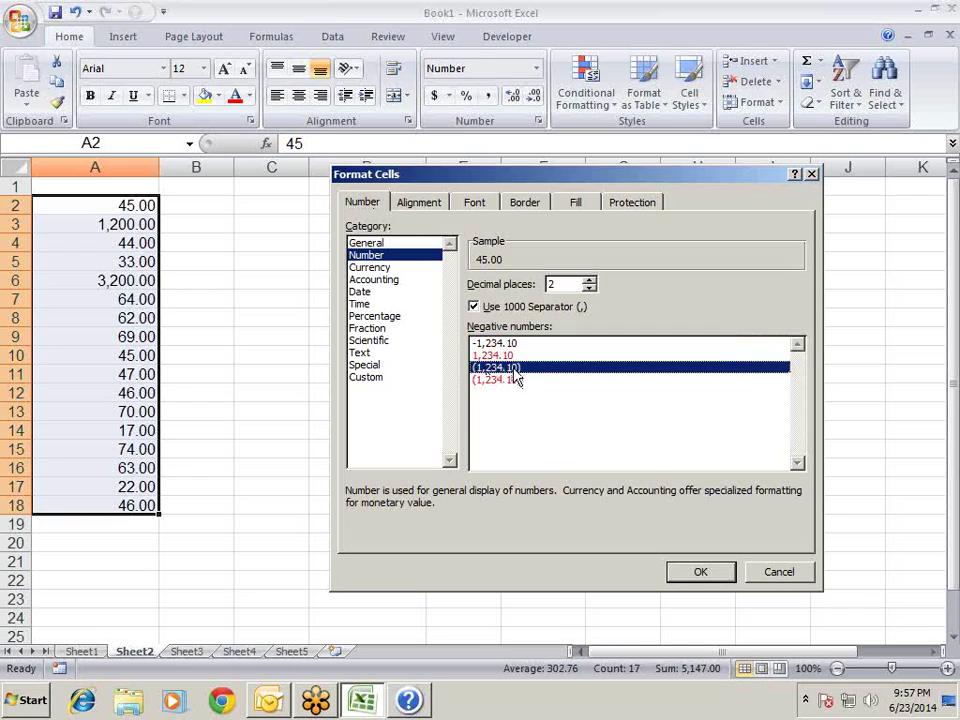
pyautogui.click(514, 381)
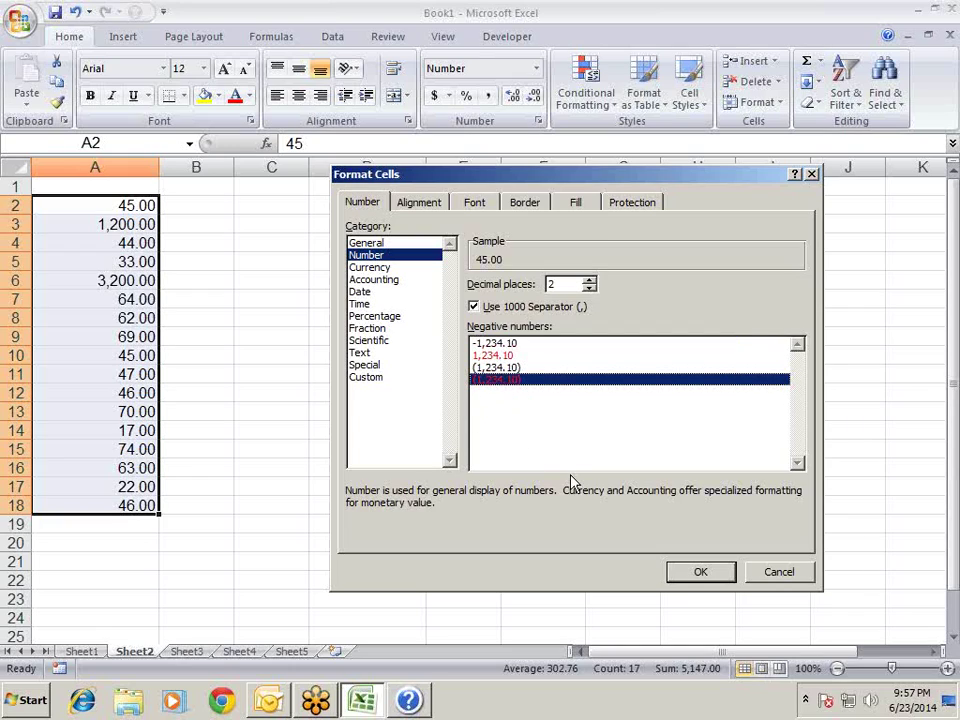
pyautogui.click(702, 572)
# Replace the value in cell A6 with -12000.
pyautogui.click(237, 316)
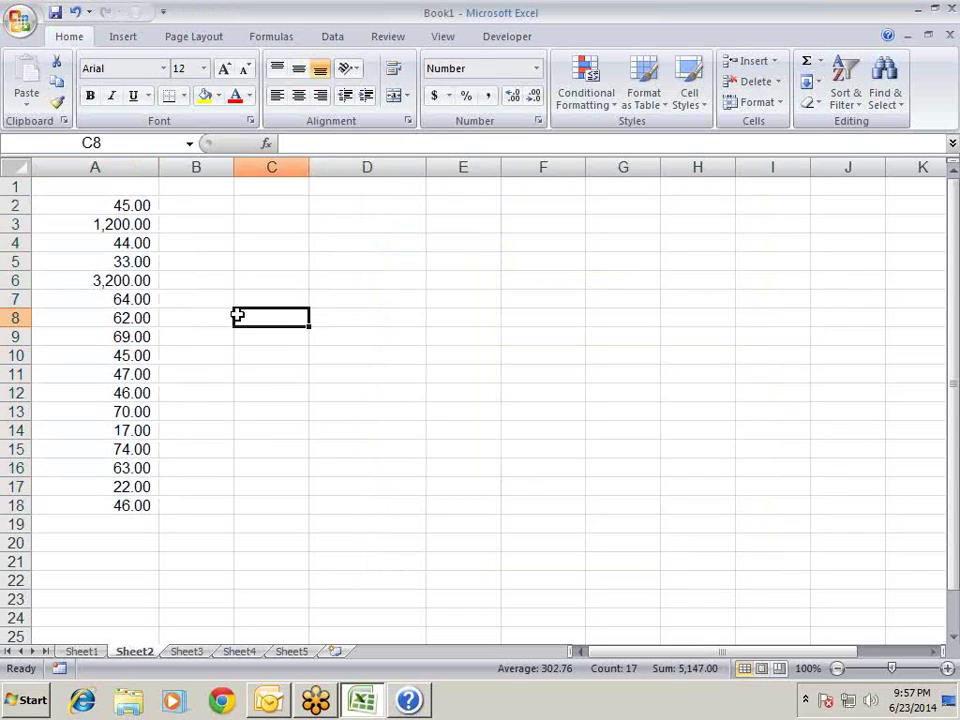
pyautogui.click(141, 283)
pyautogui.write('-12')
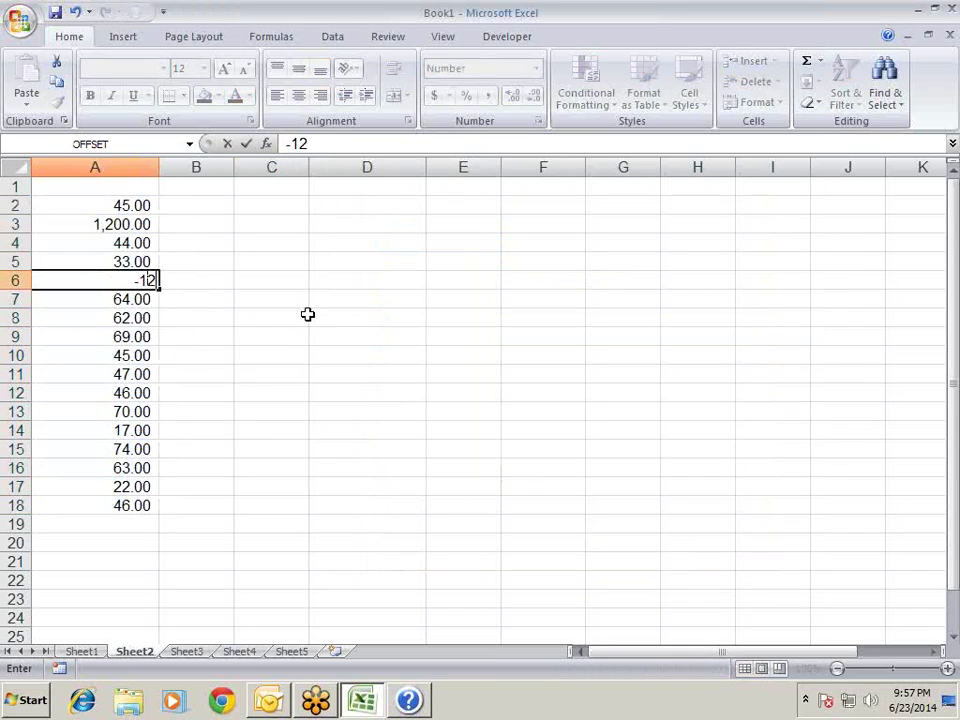
pyautogui.write('000')
pyautogui.press('Return')
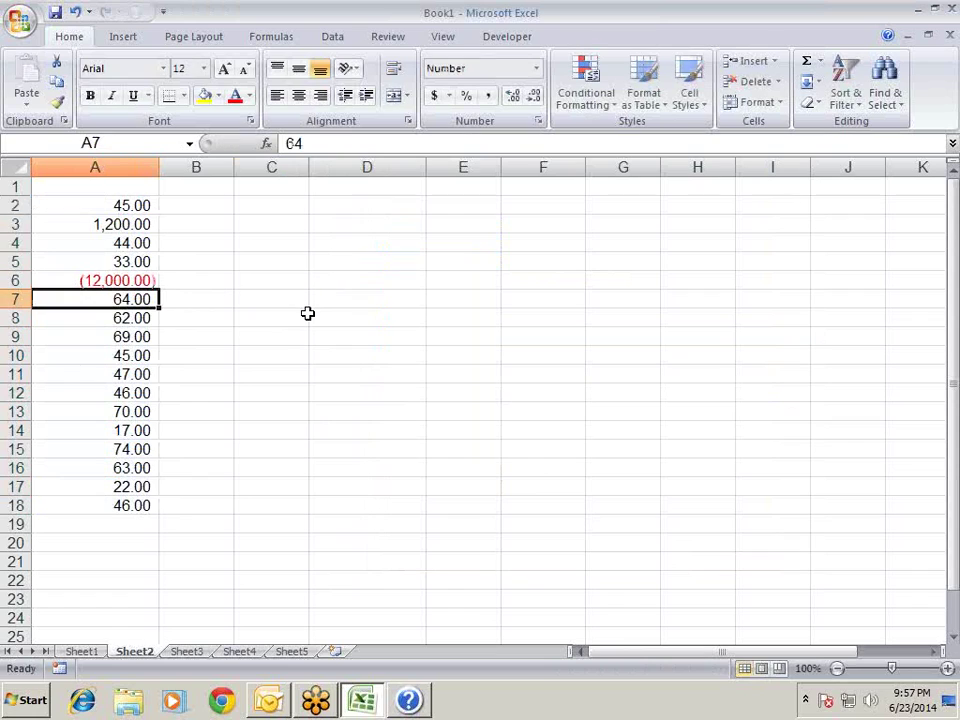
pyautogui.press('Down')
pyautogui.press('Down')
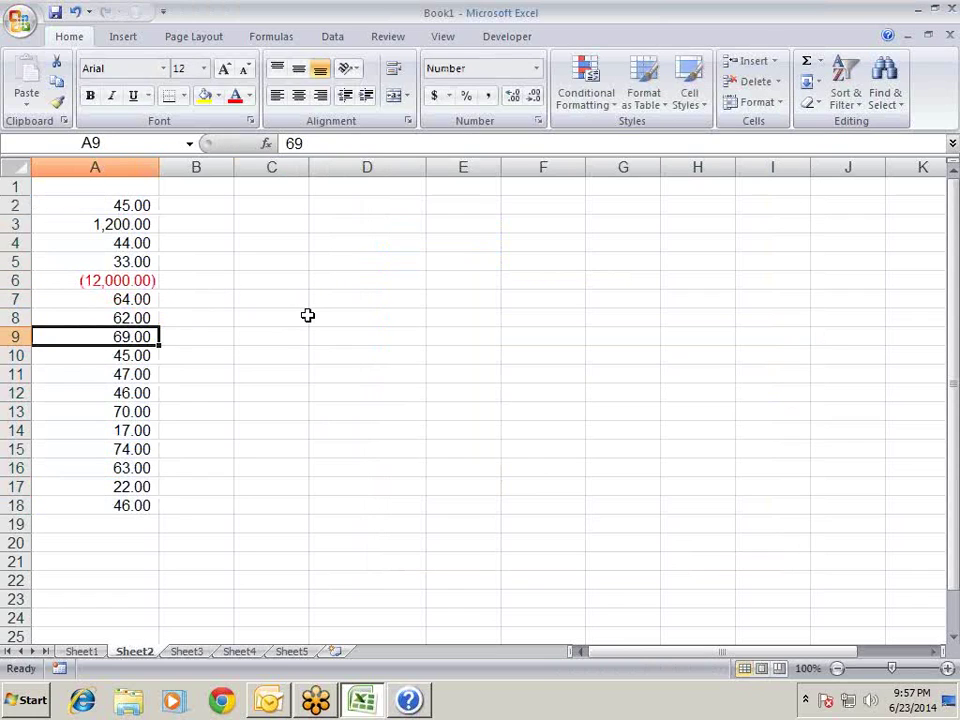
pyautogui.press('Up')
pyautogui.press('Up')
pyautogui.press('Up')
pyautogui.press('Up')
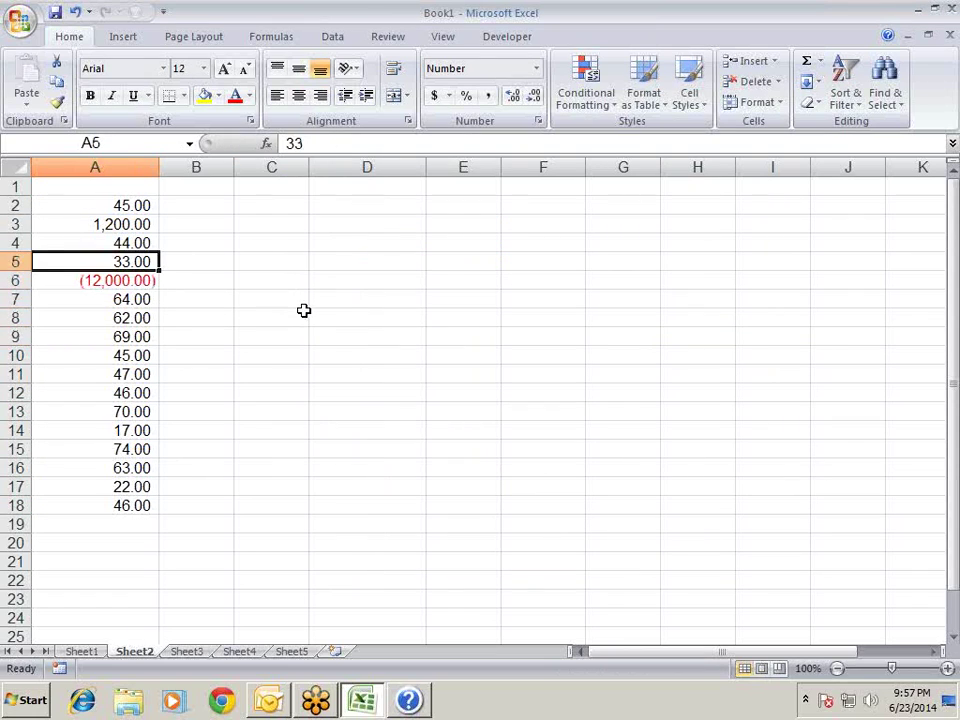
pyautogui.press('Up')
pyautogui.press('Up')
pyautogui.press('Up')
# Switch A2:A18 to a plain minus sign for negatives, showing -12,000.00.
pyautogui.hotkey('ctrl', 'shift', 'Down')
pyautogui.hotkey('ctrl', '1')
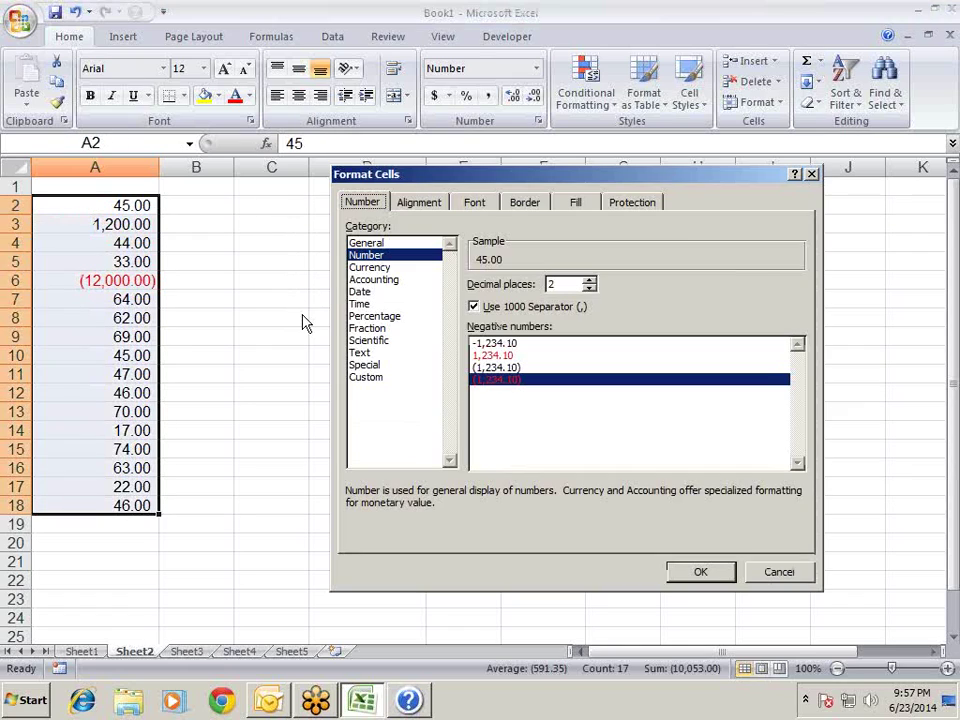
pyautogui.click(482, 344)
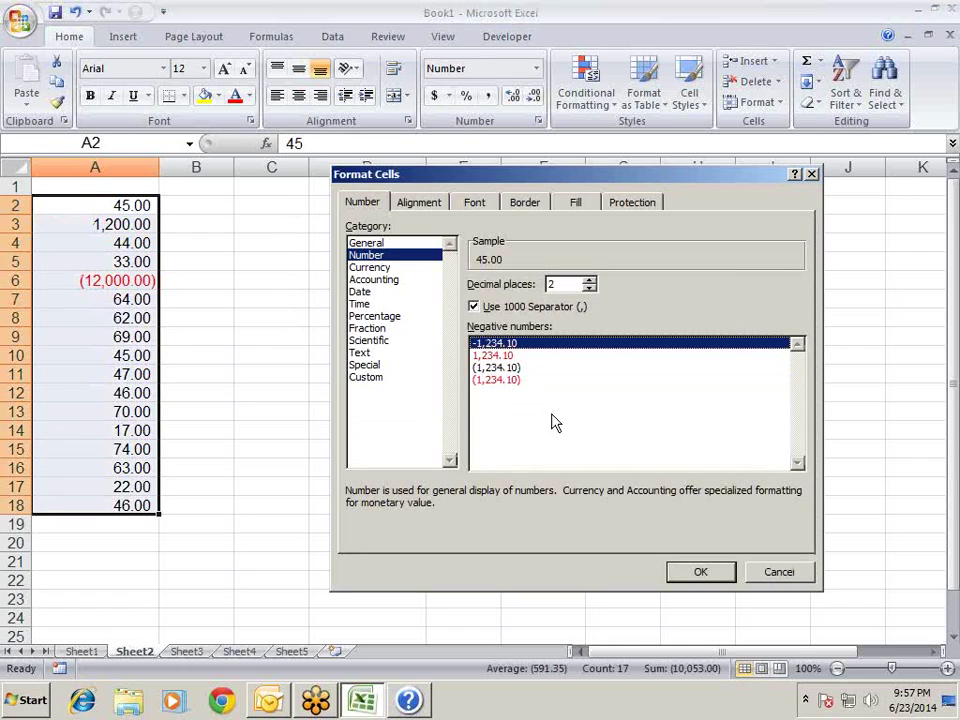
pyautogui.click(726, 577)
pyautogui.hotkey('ctrl', '1')
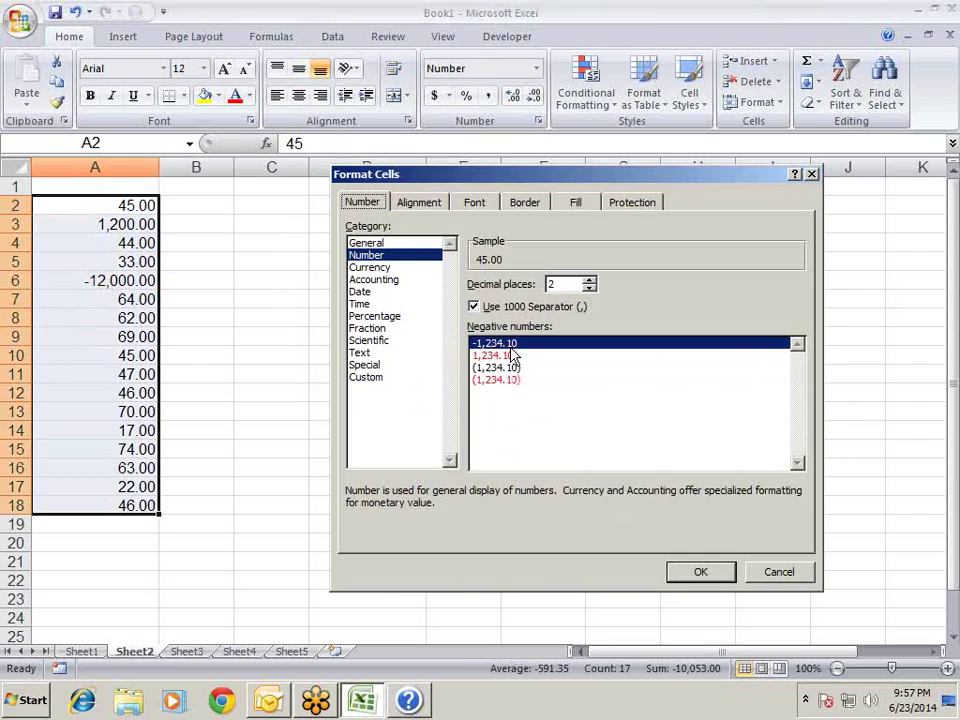
# Format column A as Currency with the ₹ Hindi (India) symbol and two decimals.
pyautogui.click(425, 268)
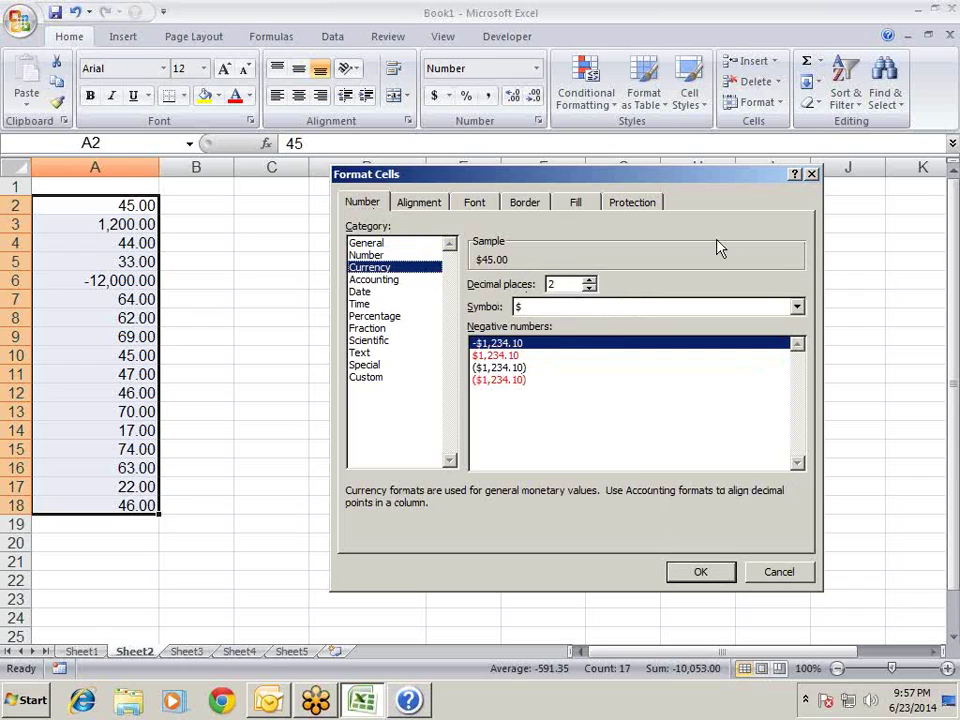
pyautogui.click(797, 307)
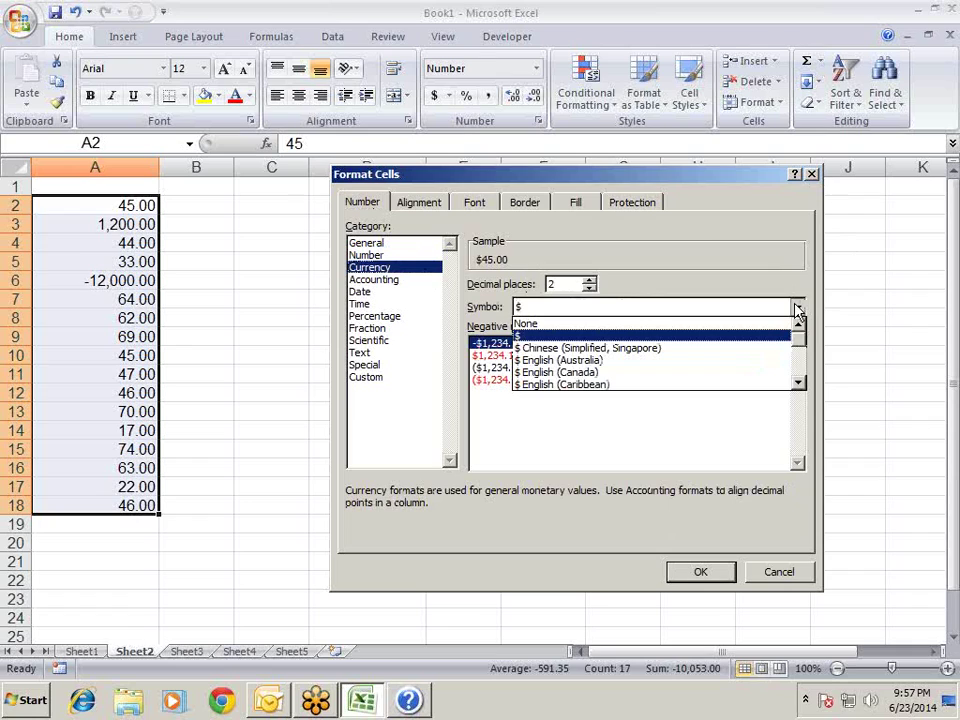
pyautogui.moveTo(798, 337)
pyautogui.mouseDown()
pyautogui.moveTo(806, 378)
pyautogui.moveTo(800, 346)
pyautogui.moveTo(771, 336)
pyautogui.mouseUp()
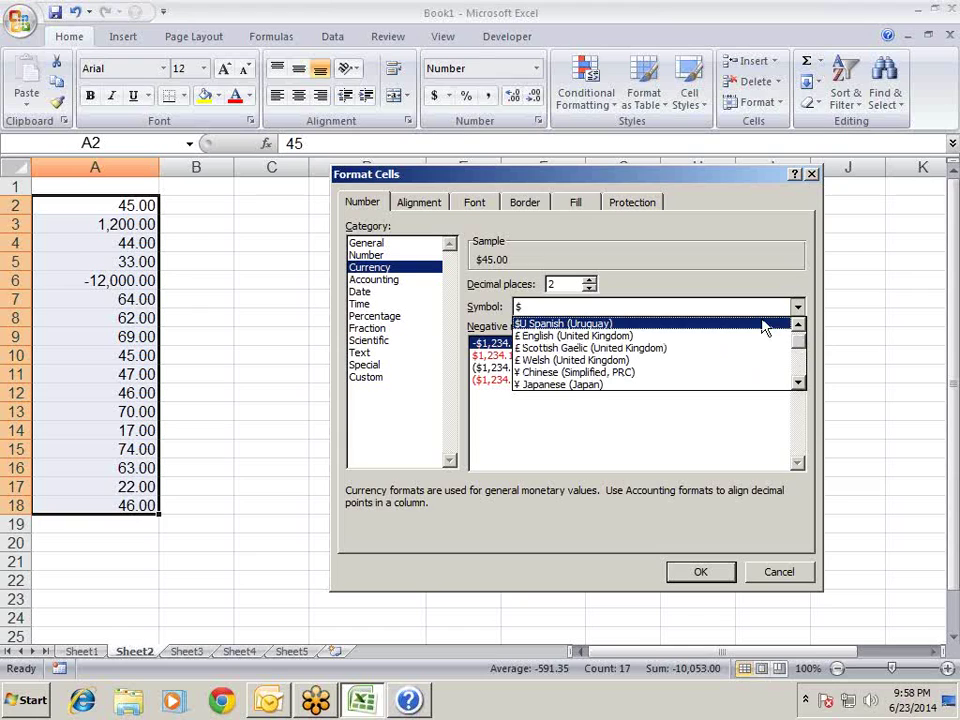
pyautogui.press('Down')
pyautogui.press('Down')
pyautogui.press('Down')
pyautogui.press('Down')
pyautogui.press('Down')
pyautogui.press('Down')
pyautogui.press('Down')
pyautogui.press('Down')
pyautogui.press('Down')
pyautogui.press('Down')
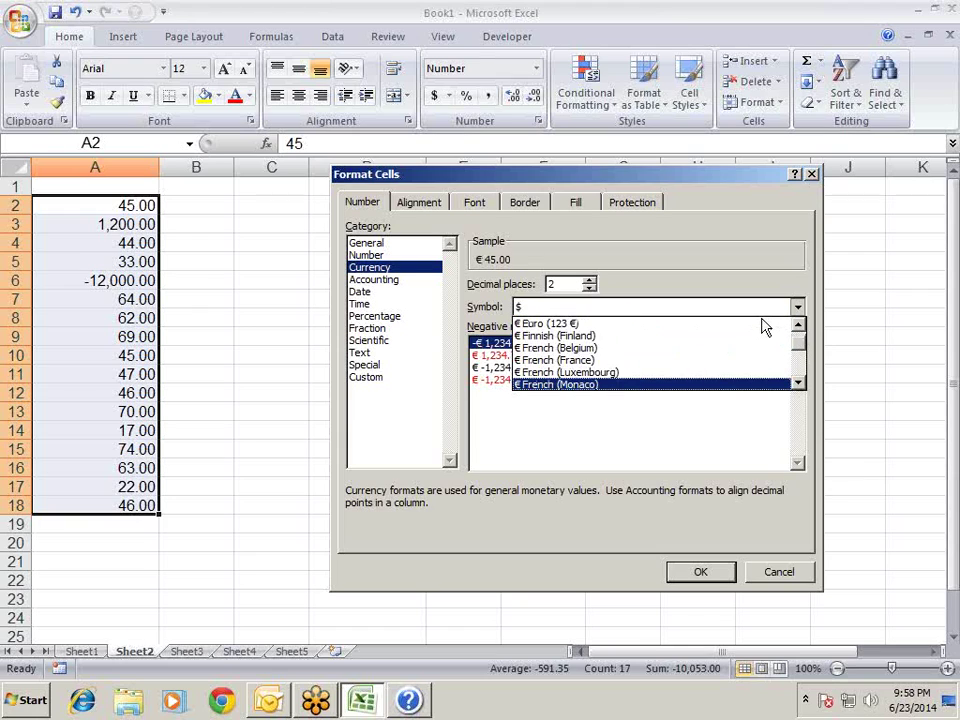
pyautogui.press('Down')
pyautogui.press('Down')
pyautogui.press('Down')
pyautogui.press('Down')
pyautogui.press('Down')
pyautogui.press('Down')
pyautogui.press('Down')
pyautogui.press('Down')
pyautogui.press('Down')
pyautogui.press('Down')
pyautogui.press('Down')
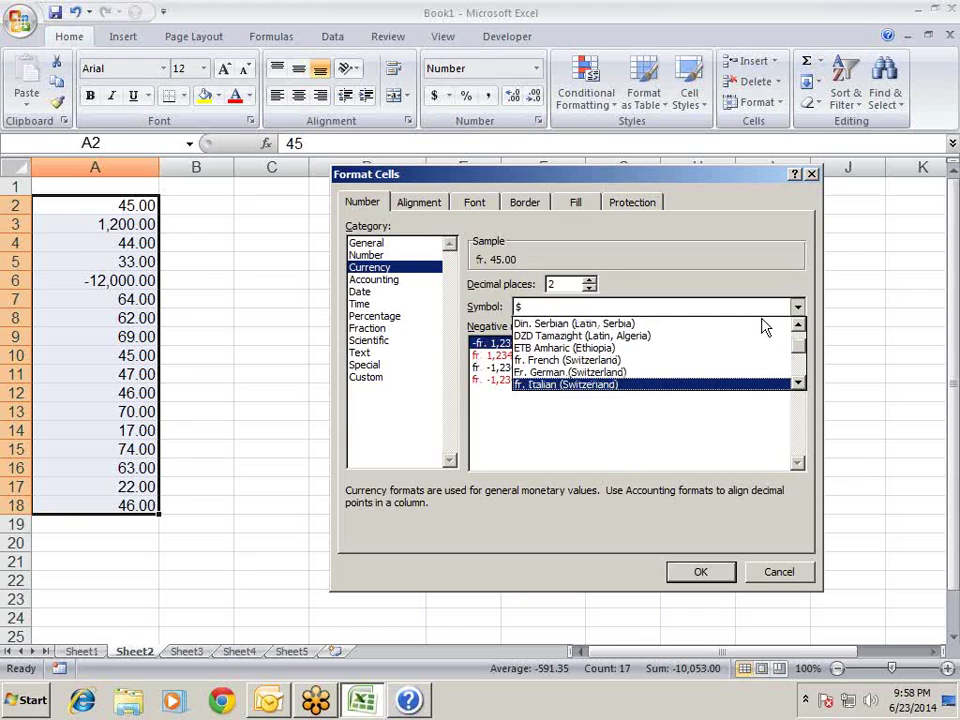
pyautogui.press('Down')
pyautogui.press('Up')
pyautogui.press('Up')
pyautogui.press('Up')
pyautogui.press('Up')
pyautogui.press('Up')
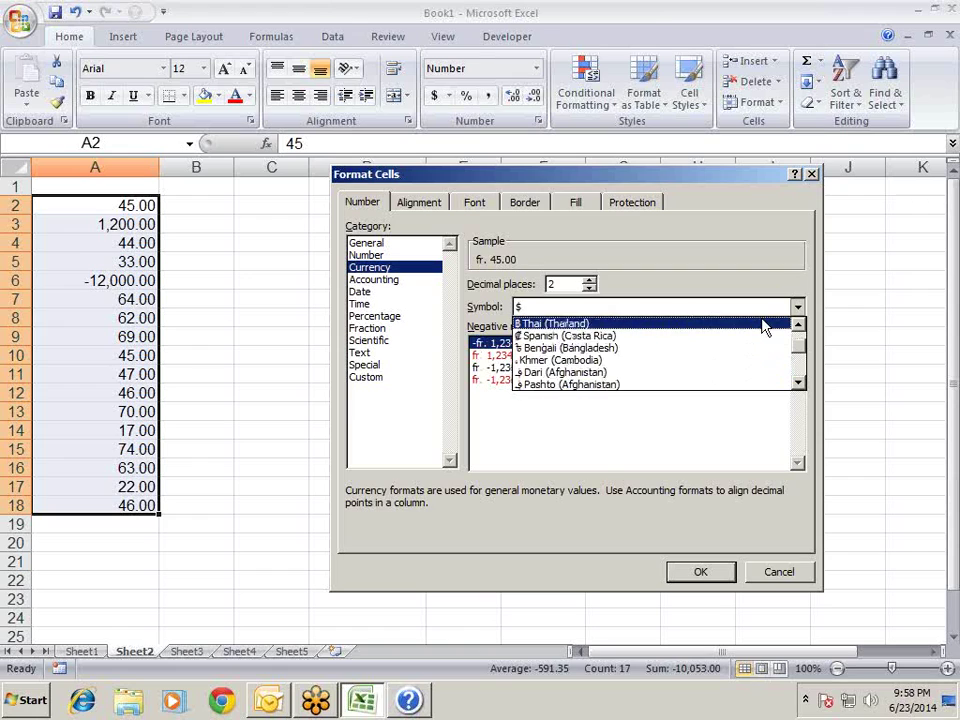
pyautogui.press('Up')
pyautogui.press('Up')
pyautogui.press('Up')
pyautogui.press('Up')
pyautogui.press('Up')
pyautogui.press('Up')
pyautogui.press('Up')
pyautogui.press('Up')
pyautogui.press('Up')
pyautogui.press('Up')
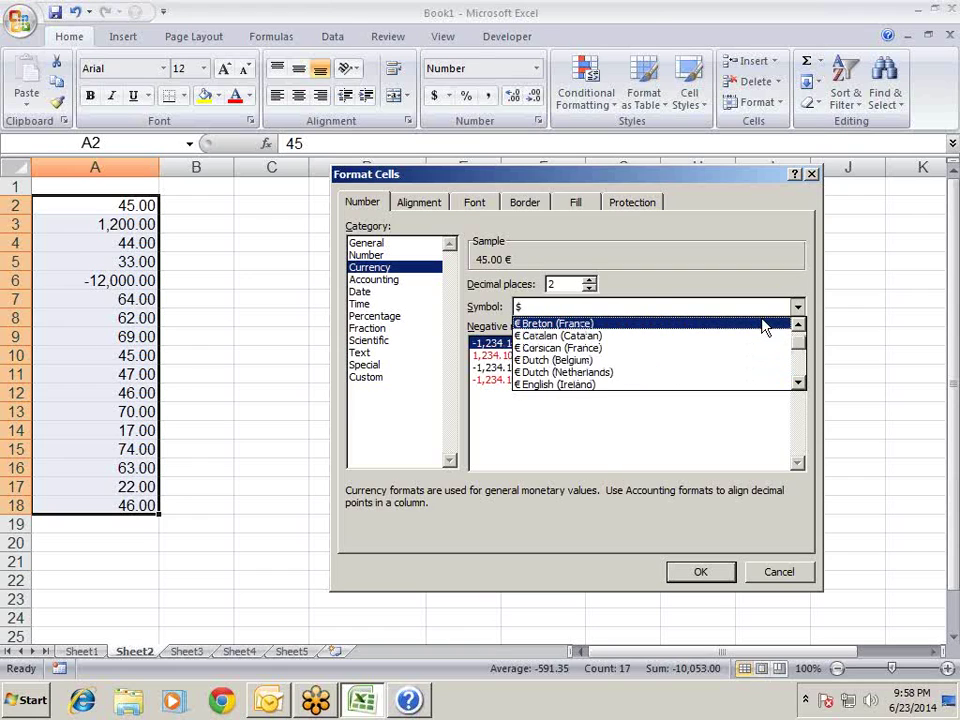
pyautogui.press('Up')
pyautogui.press('Up')
pyautogui.press('Up')
pyautogui.press('Up')
pyautogui.press('Up')
pyautogui.press('Up')
pyautogui.press('Down')
pyautogui.press('Down')
pyautogui.press('Down')
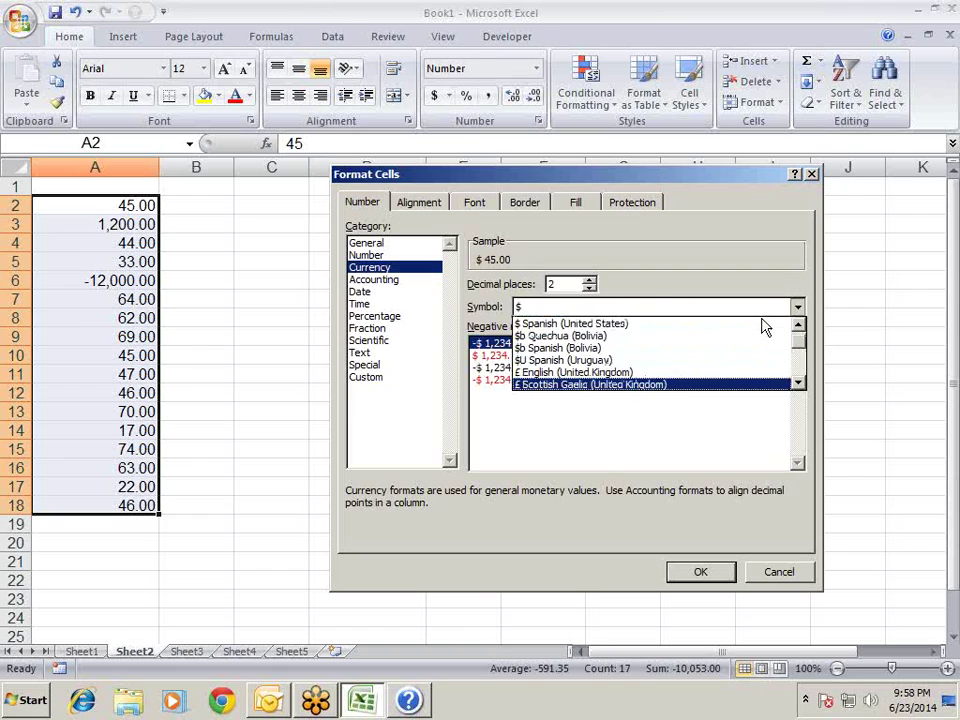
pyautogui.press('Down')
pyautogui.press('Down')
pyautogui.press('Down')
pyautogui.press('Down')
pyautogui.press('Down')
pyautogui.press('Down')
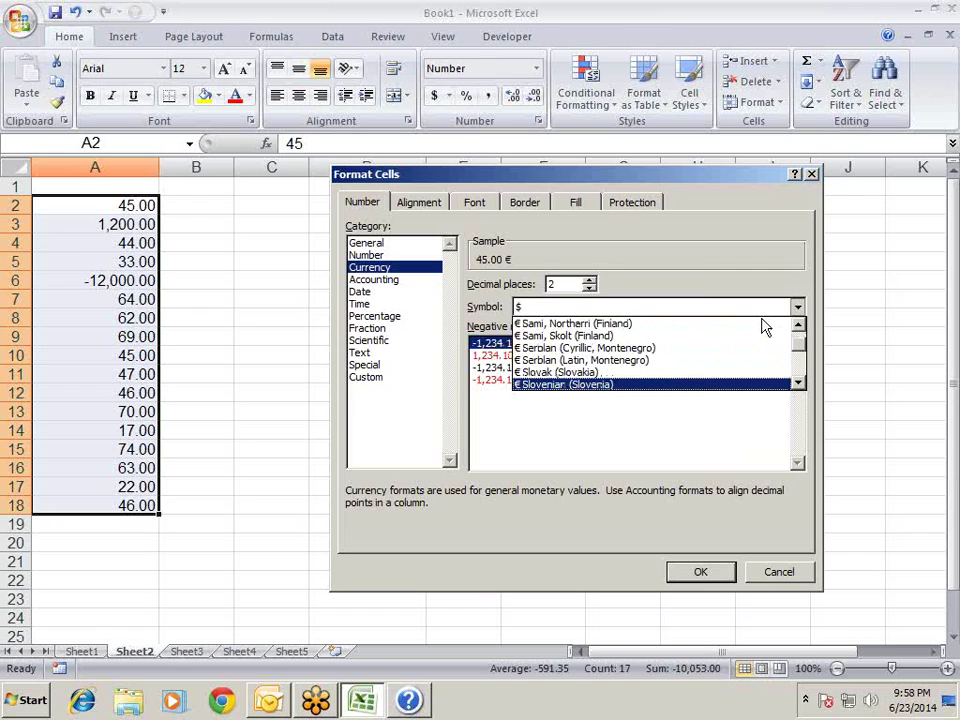
pyautogui.press('Down')
pyautogui.press('Down')
pyautogui.press('Down')
pyautogui.press('Up')
pyautogui.press('Up')
pyautogui.press('Up')
pyautogui.press('Up')
pyautogui.press('Up')
pyautogui.press('Up')
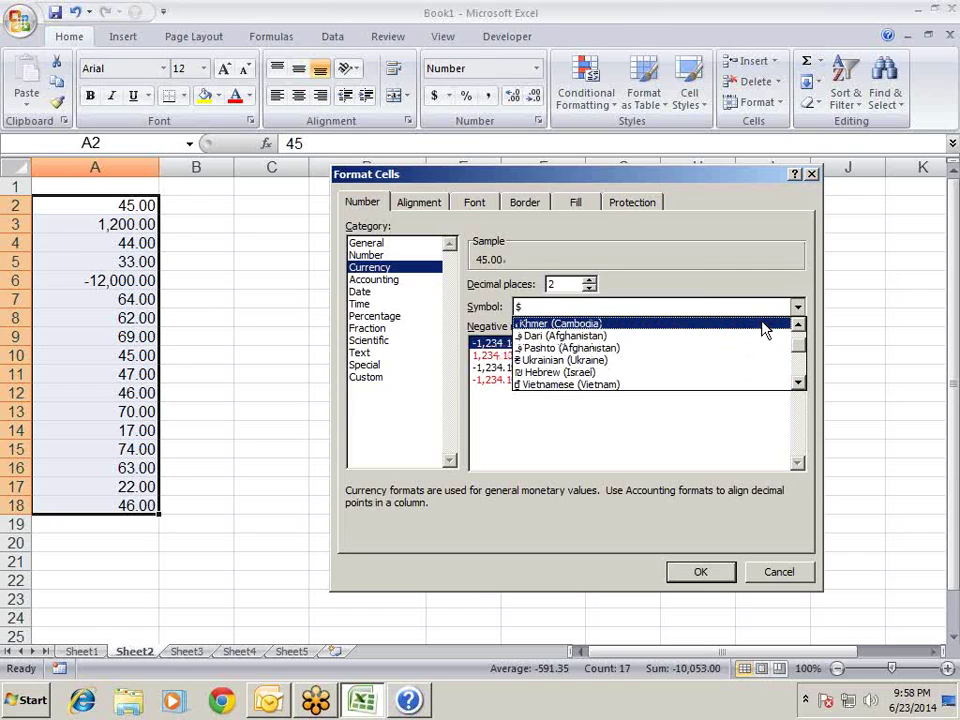
pyautogui.press('Down')
pyautogui.press('Down')
pyautogui.press('Down')
pyautogui.press('Down')
pyautogui.press('Down')
pyautogui.press('Down')
pyautogui.press('Down')
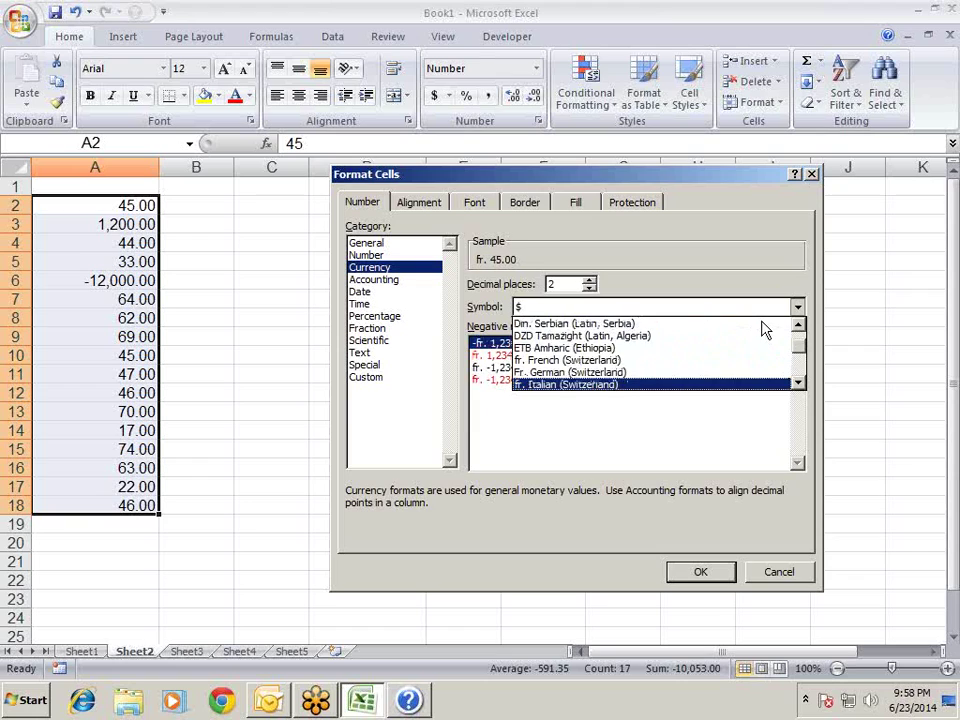
pyautogui.press('Down')
pyautogui.press('Down')
pyautogui.press('Down')
pyautogui.press('Down')
pyautogui.press('Down')
pyautogui.press('Down')
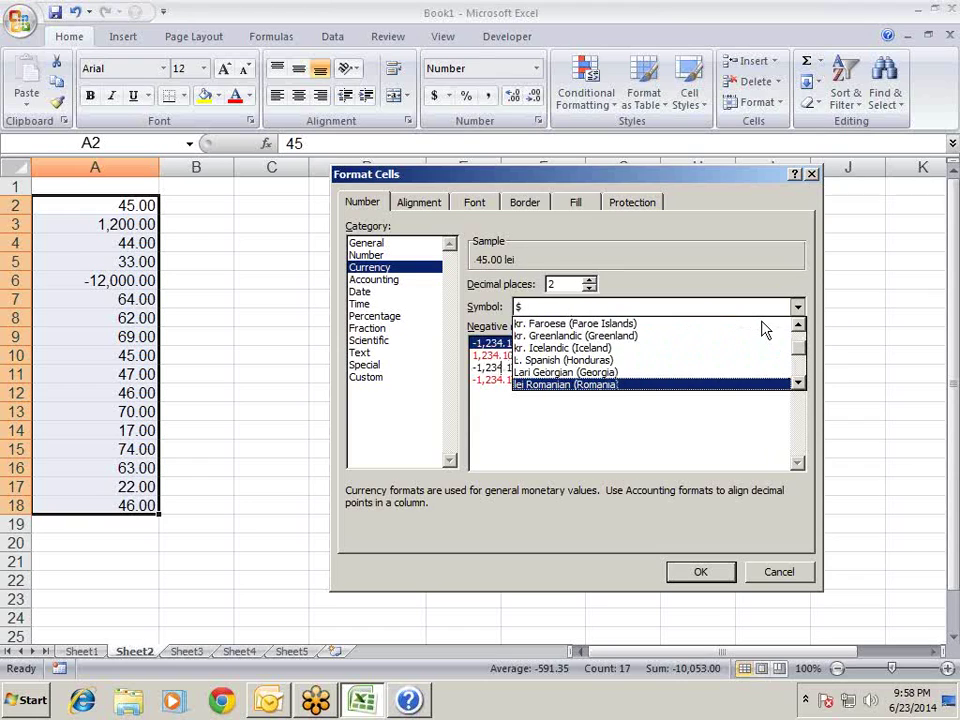
pyautogui.press('Down')
pyautogui.press('Down')
pyautogui.press('Down')
pyautogui.press('Down')
pyautogui.press('Down')
pyautogui.press('Down')
pyautogui.press('Up')
pyautogui.press('Up')
pyautogui.press('Up')
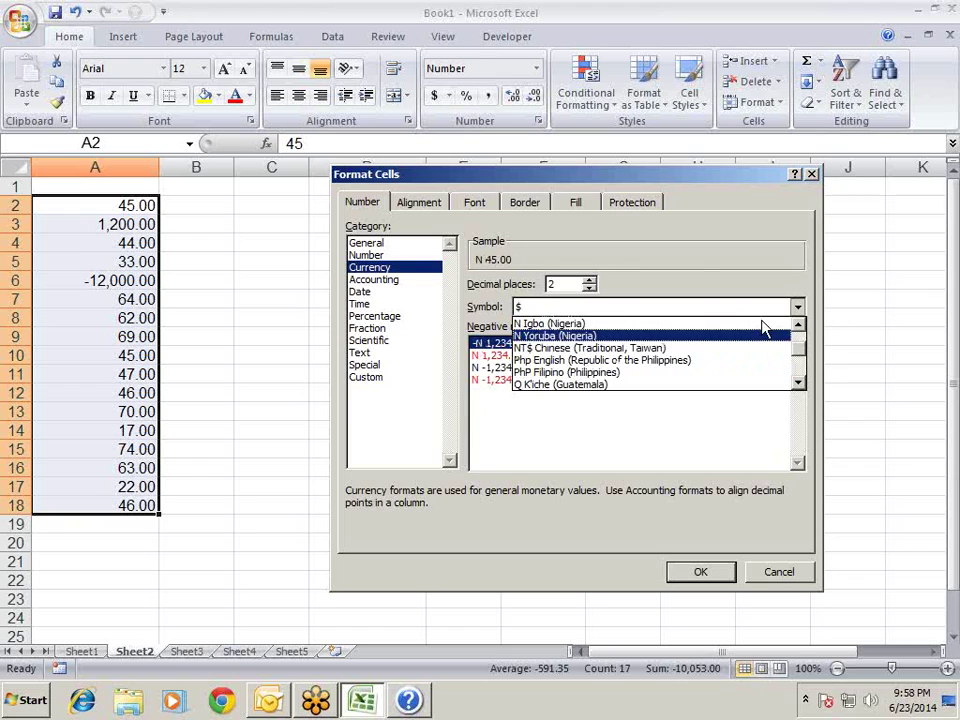
pyautogui.press('Down')
pyautogui.press('Down')
pyautogui.press('Down')
pyautogui.press('Down')
pyautogui.press('Down')
pyautogui.press('Down')
pyautogui.press('Down')
pyautogui.press('Down')
pyautogui.press('Down')
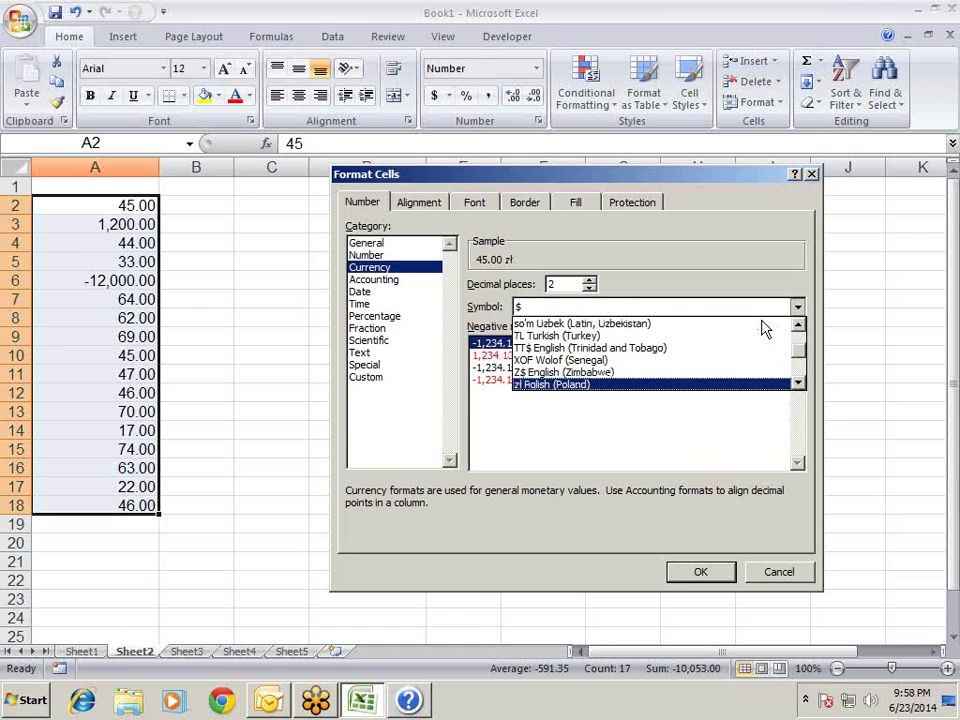
pyautogui.press('Up')
pyautogui.press('Down')
pyautogui.press('Down')
pyautogui.press('Down')
pyautogui.press('Down')
pyautogui.press('Down')
pyautogui.press('Down')
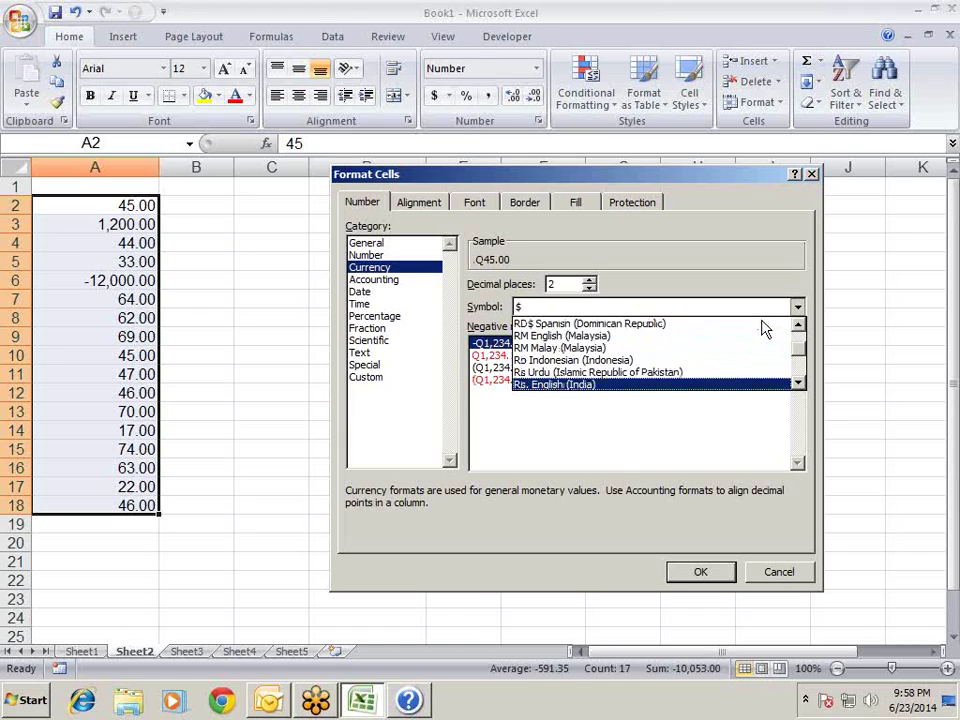
pyautogui.press('Down')
pyautogui.press('Down')
pyautogui.press('Down')
pyautogui.press('Down')
pyautogui.press('Down')
pyautogui.press('Down')
pyautogui.press('Down')
pyautogui.press('Down')
pyautogui.press('Down')
pyautogui.press('Down')
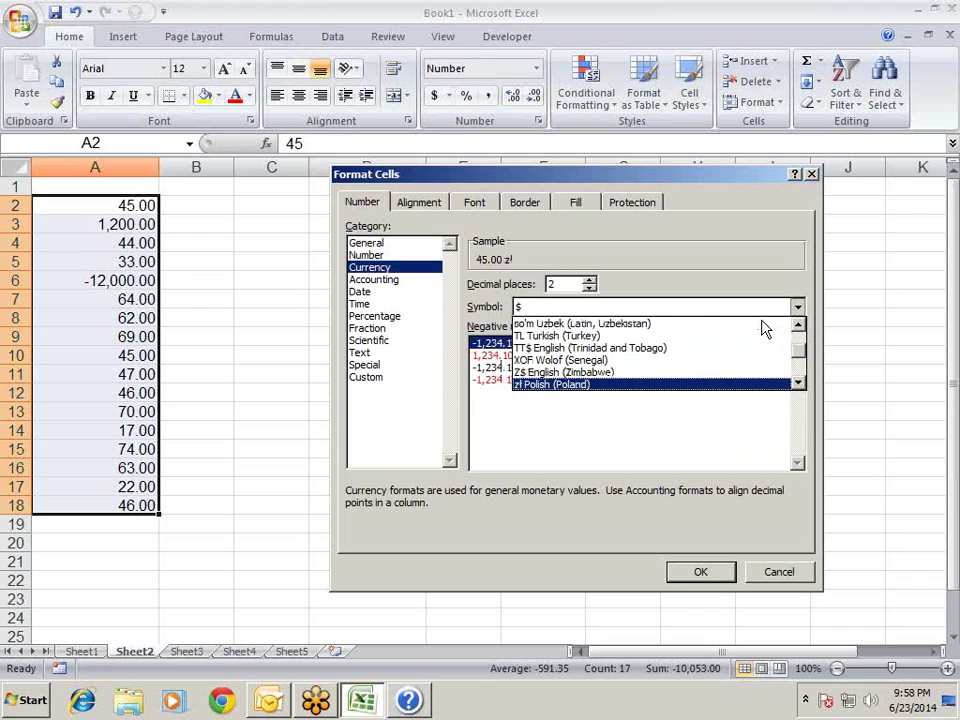
pyautogui.press('Down')
pyautogui.press('Down')
pyautogui.press('Down')
pyautogui.press('Down')
pyautogui.press('Down')
pyautogui.press('Down')
pyautogui.press('Down')
pyautogui.press('Down')
pyautogui.press('Down')
pyautogui.press('Down')
pyautogui.press('Down')
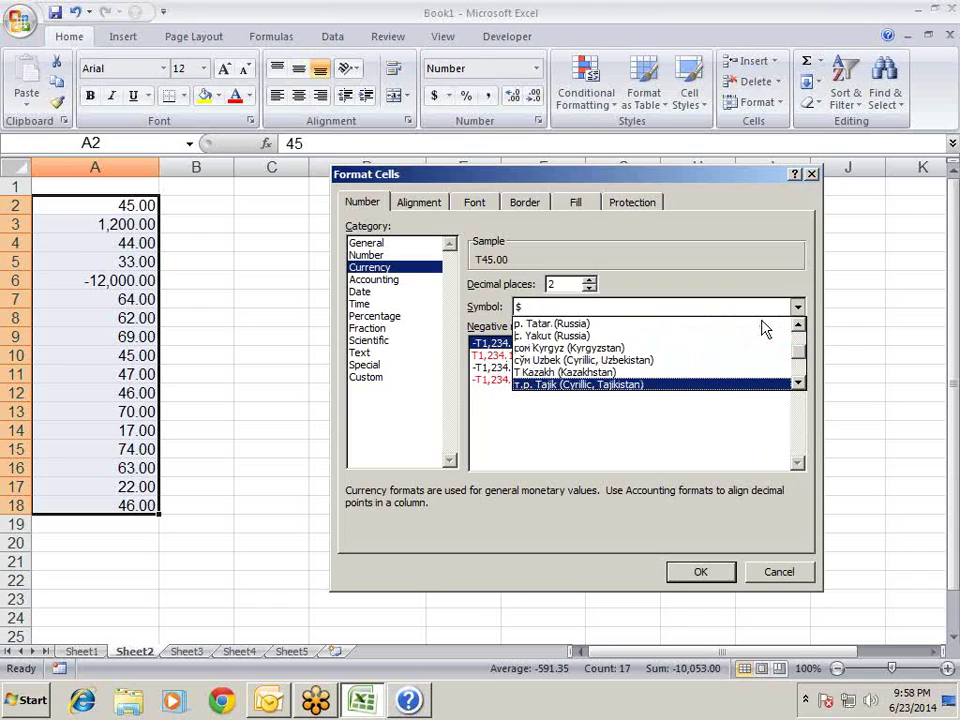
pyautogui.press('Down')
pyautogui.press('Down')
pyautogui.press('Down')
pyautogui.press('Down')
pyautogui.press('Down')
pyautogui.press('Down')
pyautogui.press('Down')
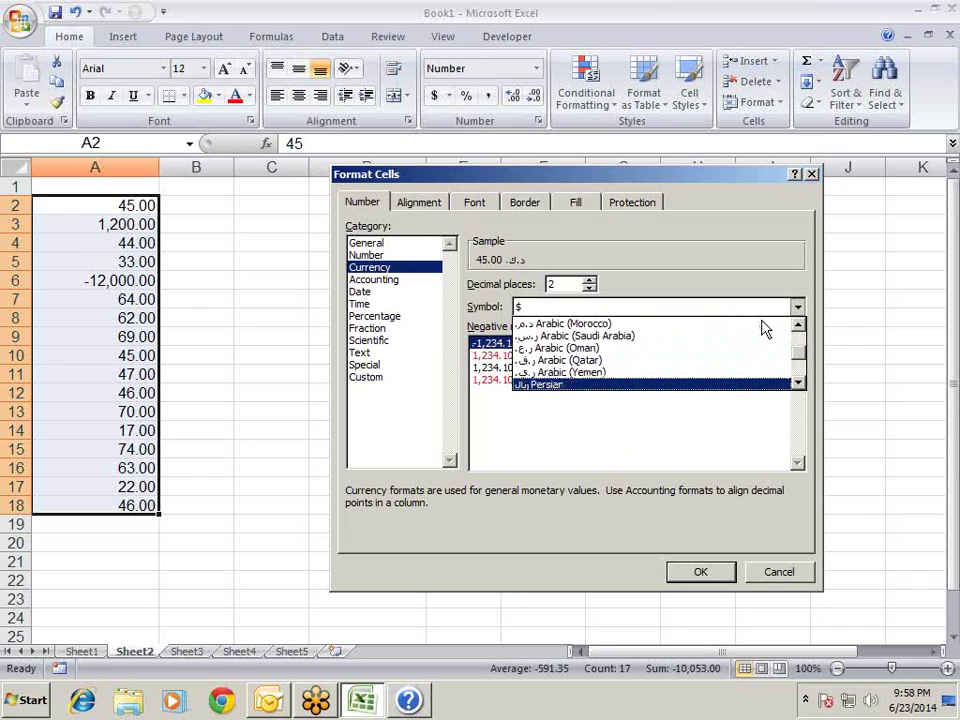
pyautogui.press('Down')
pyautogui.press('Down')
pyautogui.press('Down')
pyautogui.press('Down')
pyautogui.press('Down')
pyautogui.press('Down')
pyautogui.press('Down')
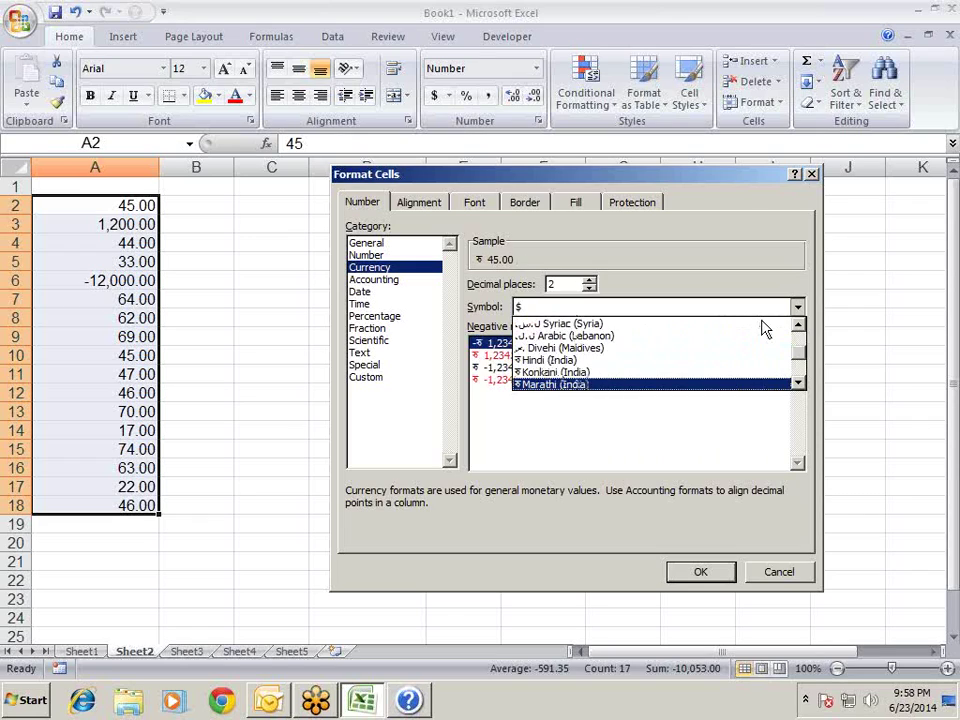
pyautogui.press('Up')
pyautogui.press('Up')
pyautogui.press('Up')
pyautogui.press('Up')
pyautogui.press('Up')
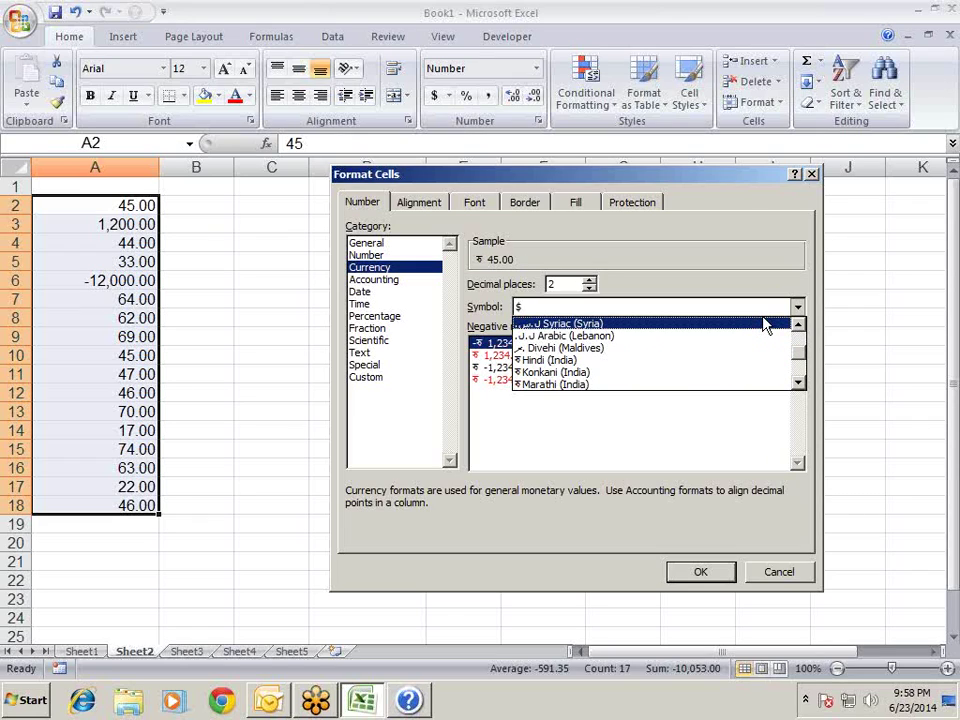
pyautogui.press('Down')
pyautogui.press('Down')
pyautogui.press('Down')
pyautogui.press('Return')
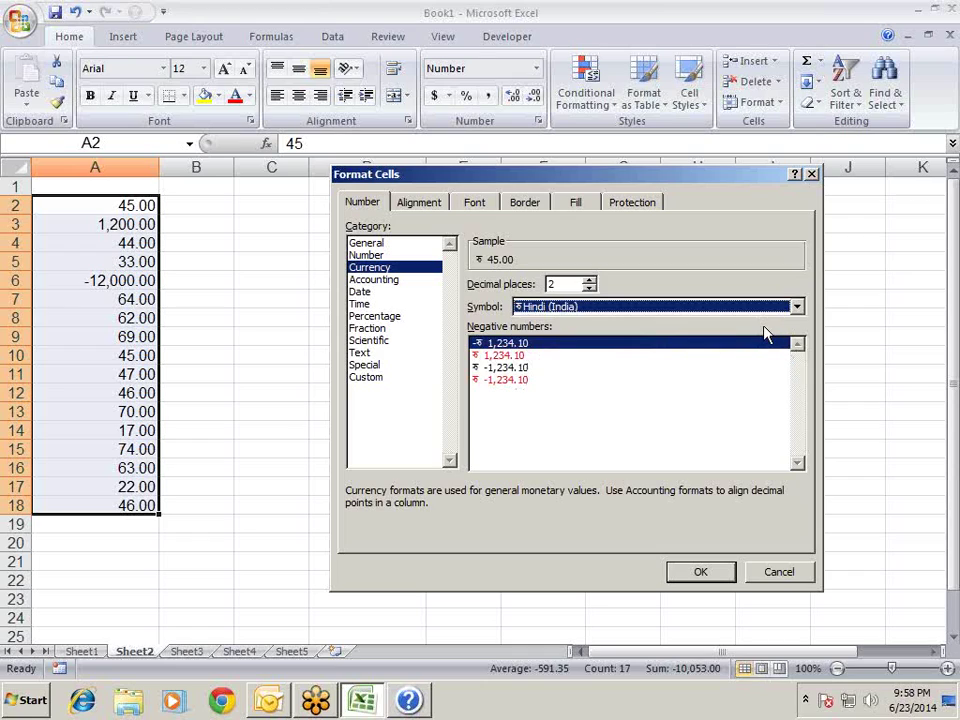
pyautogui.click(700, 576)
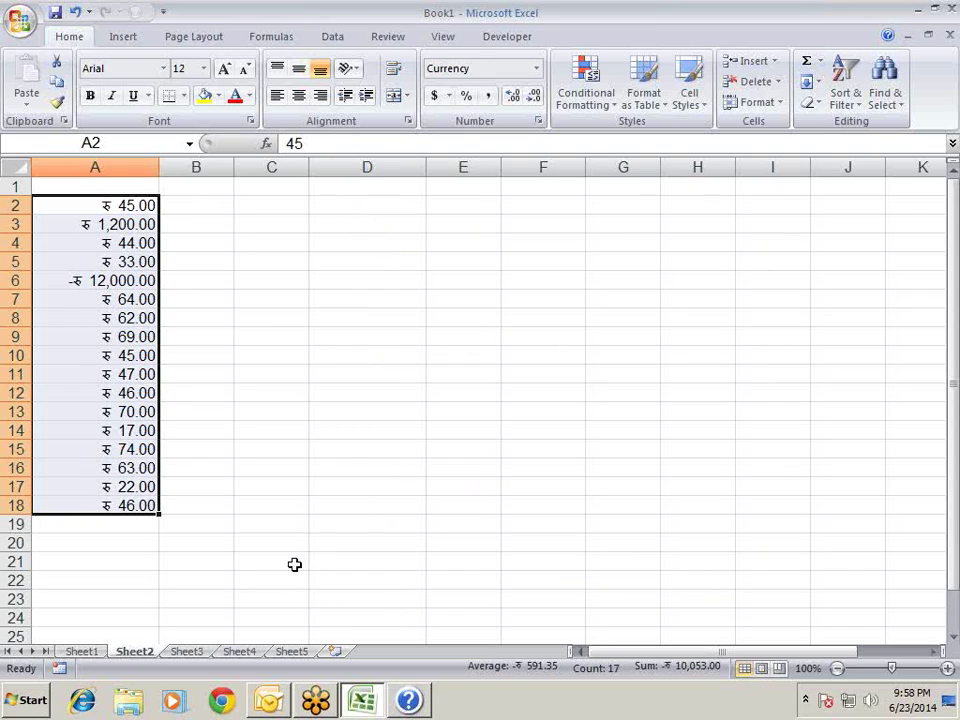
pyautogui.press('super+r')
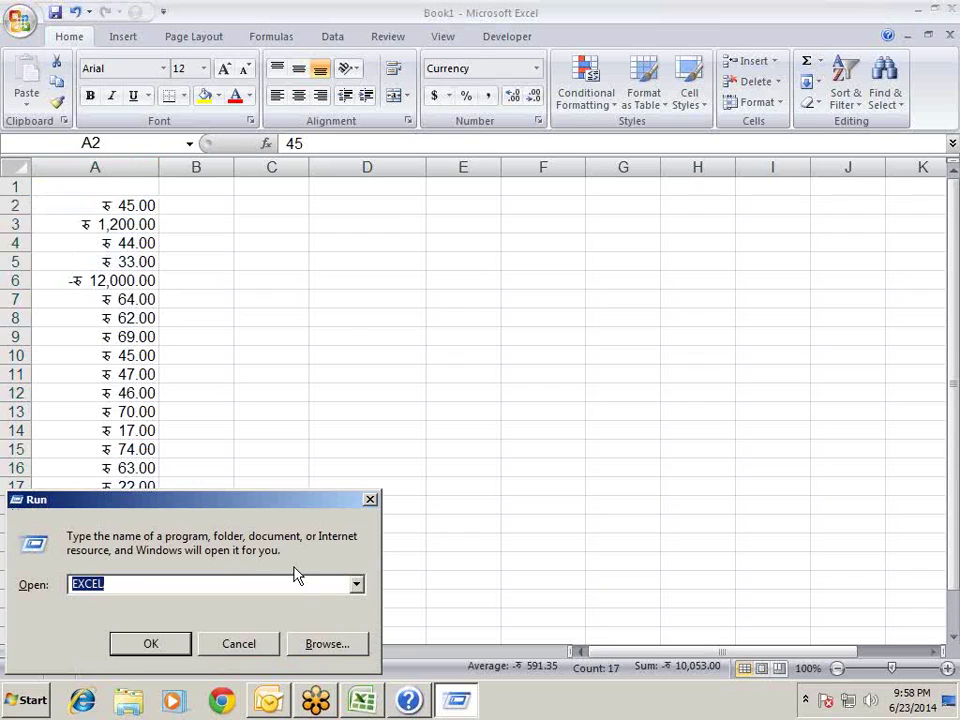
pyautogui.write('FONTS')
pyautogui.press('Return')
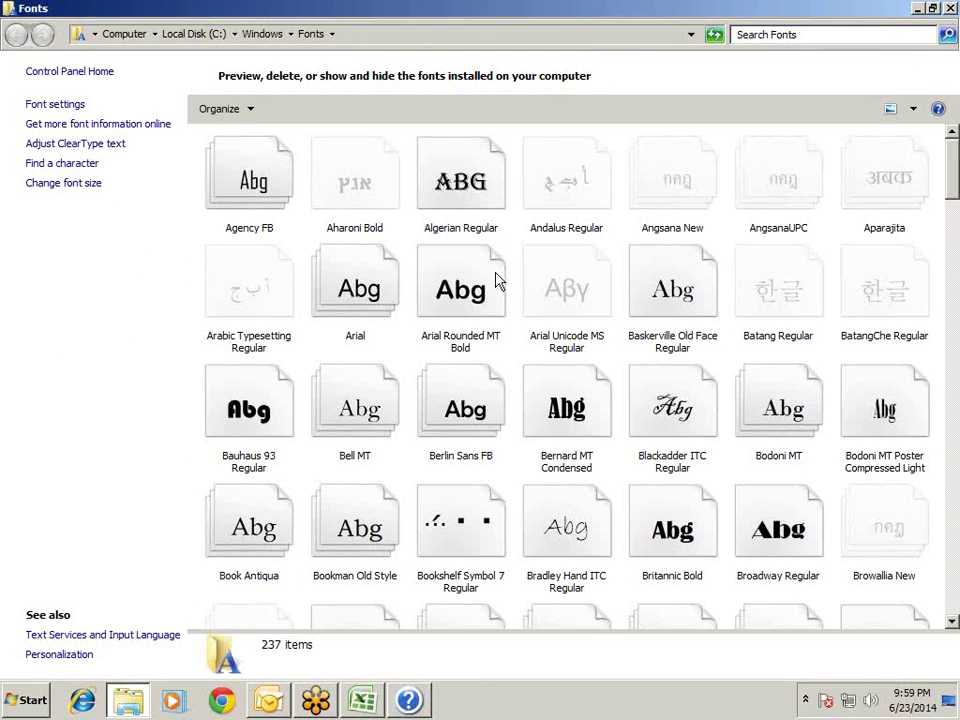
pyautogui.click(950, 9)
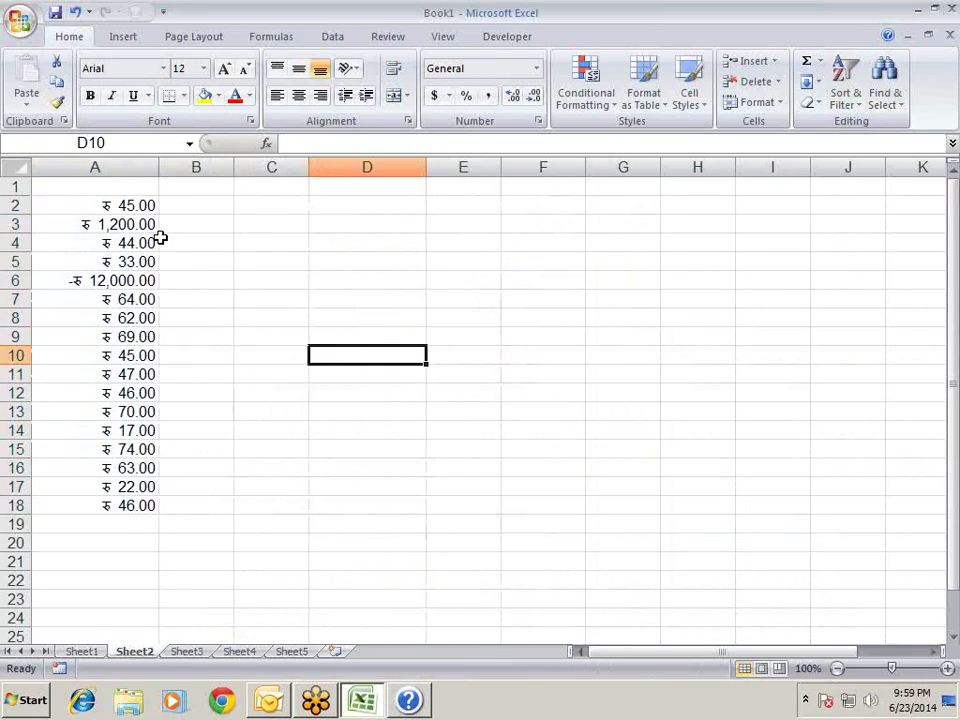
# Copy the rupee amounts from A2:A18 into column B and autofit its width.
pyautogui.moveTo(146, 199)
pyautogui.mouseDown()
pyautogui.moveTo(104, 521)
pyautogui.moveTo(105, 506)
pyautogui.mouseUp()
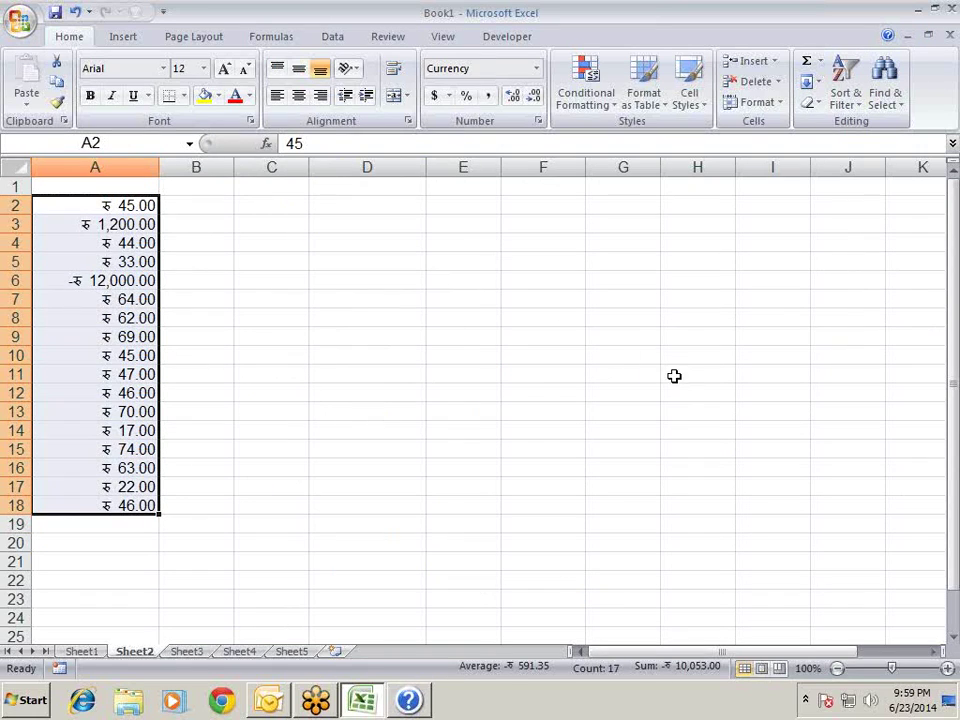
pyautogui.hotkey('ctrl', 'c')
pyautogui.press('Right')
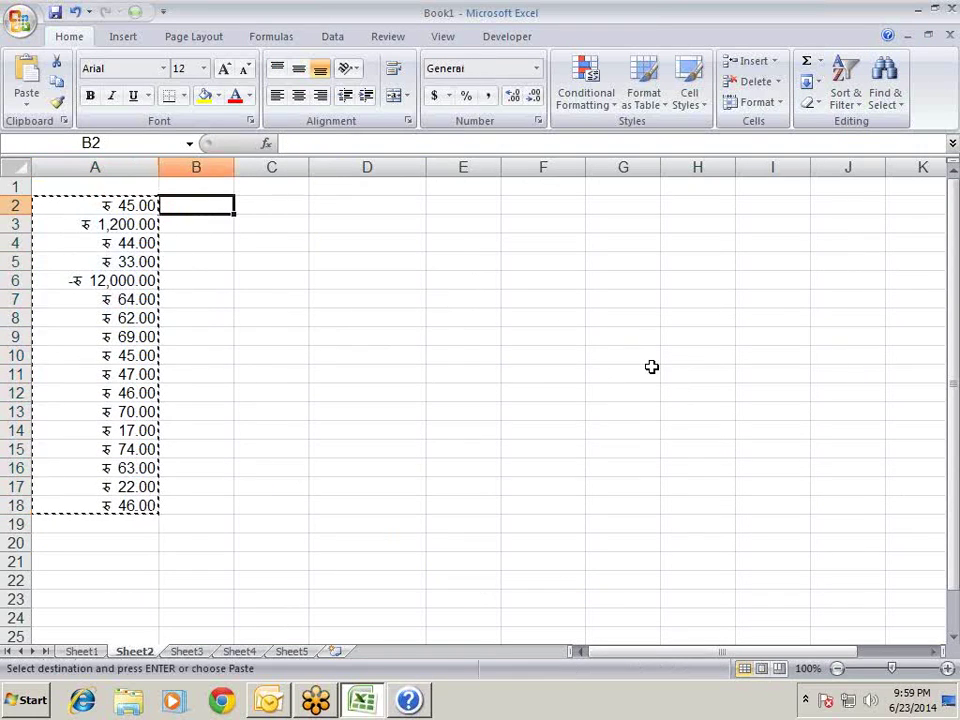
pyautogui.press('Return')
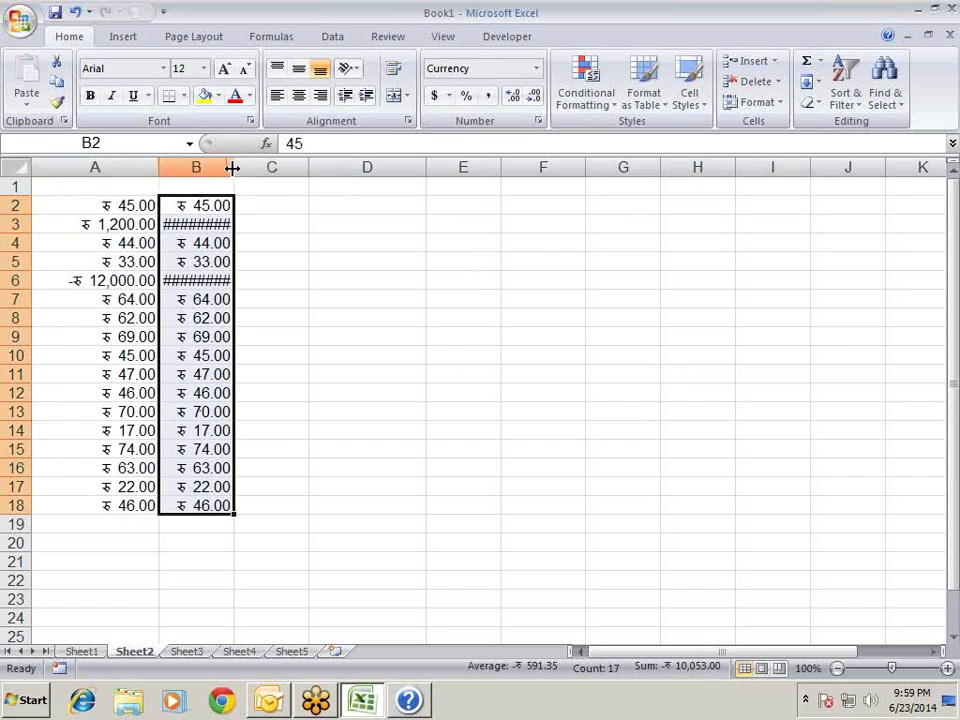
pyautogui.doubleClick(231, 168)
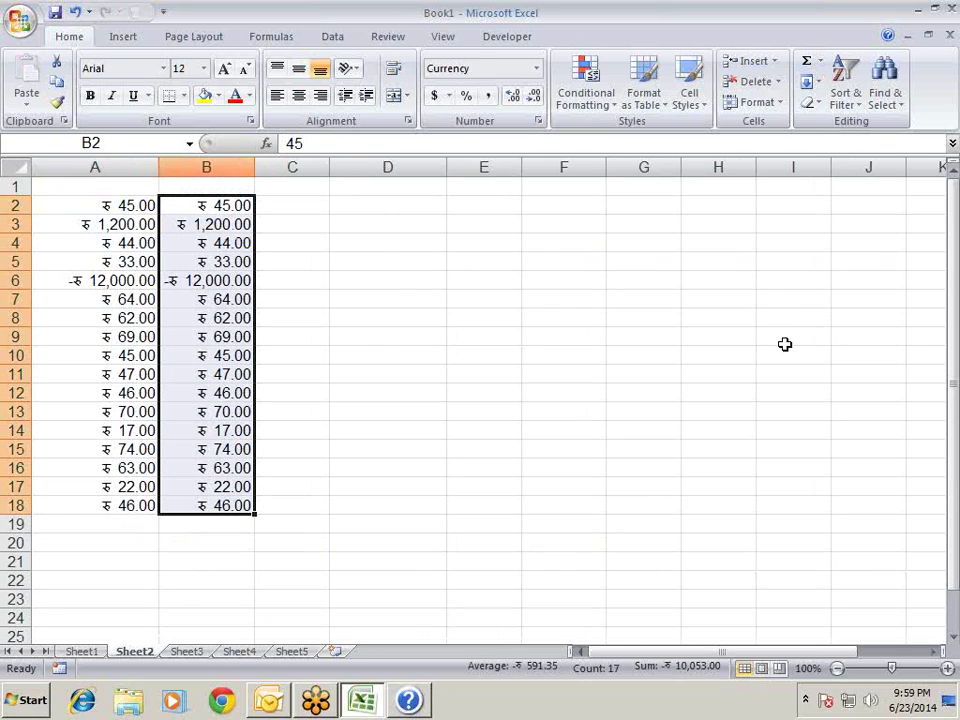
# Apply Accounting format with the rupee symbol to B2:B18.
pyautogui.hotkey('ctrl', '1')
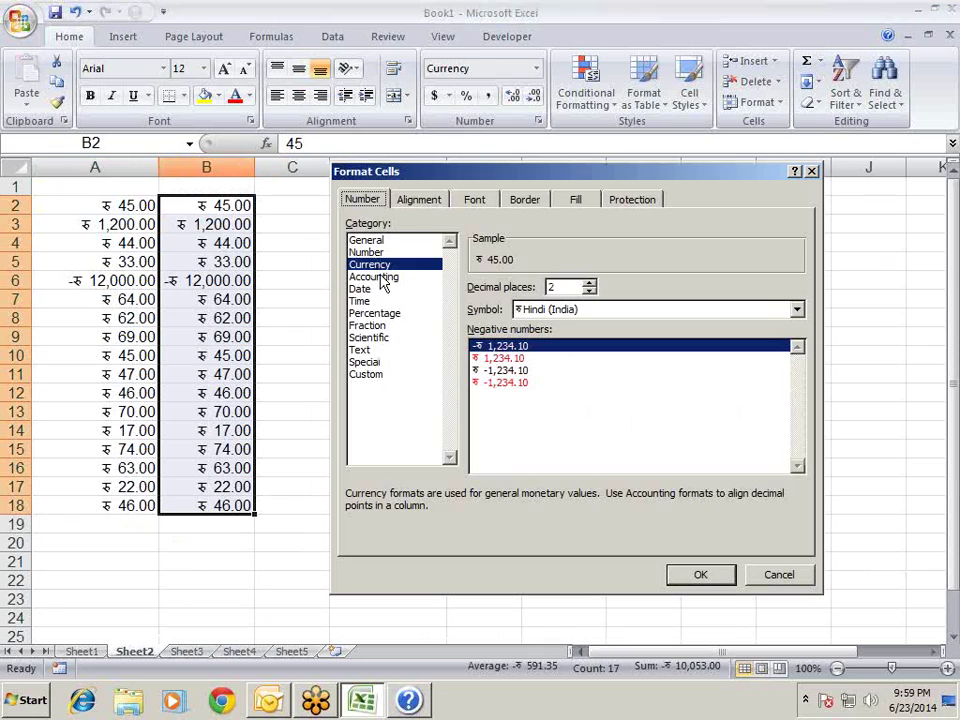
pyautogui.click(378, 276)
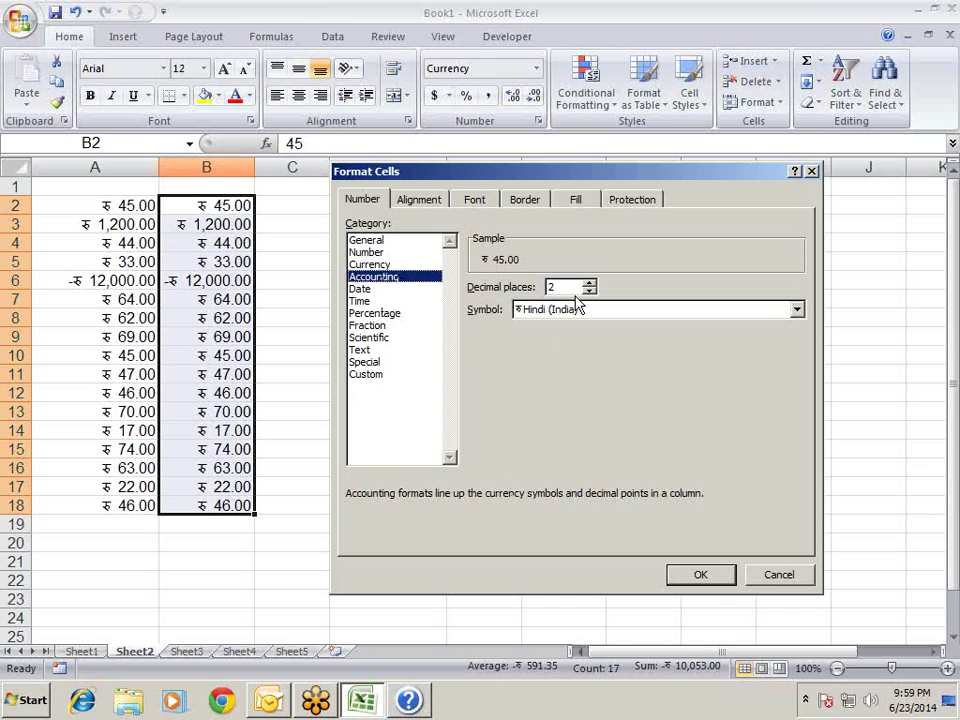
pyautogui.click(703, 575)
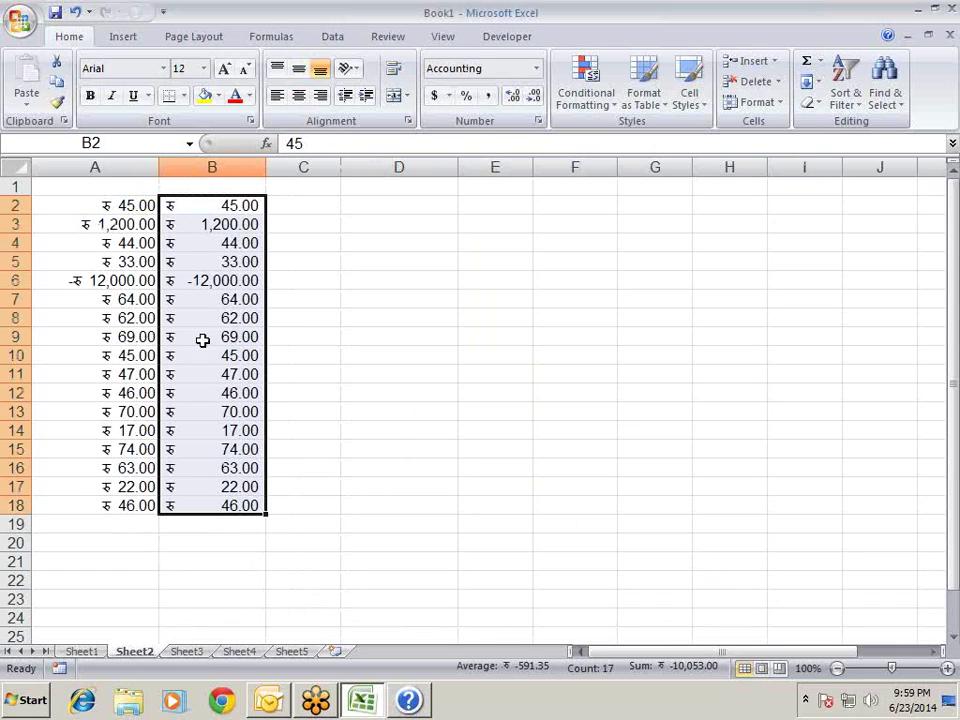
# Enter 0 in cell B8 so it shows as an Accounting dash.
pyautogui.click(317, 318)
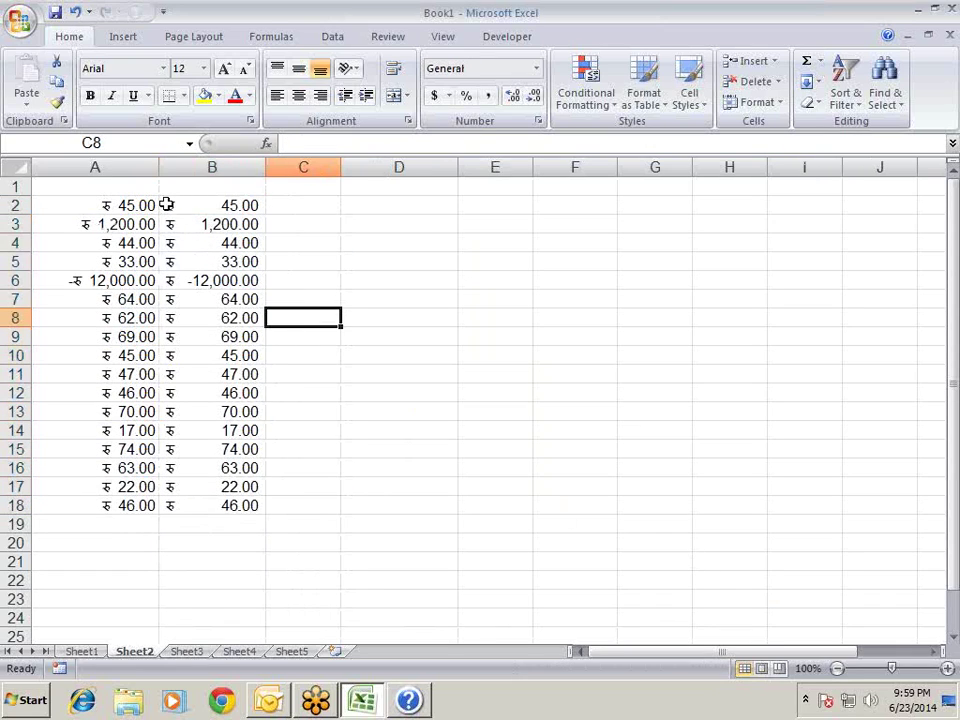
pyautogui.moveTo(178, 207); pyautogui.dragTo(185, 498)
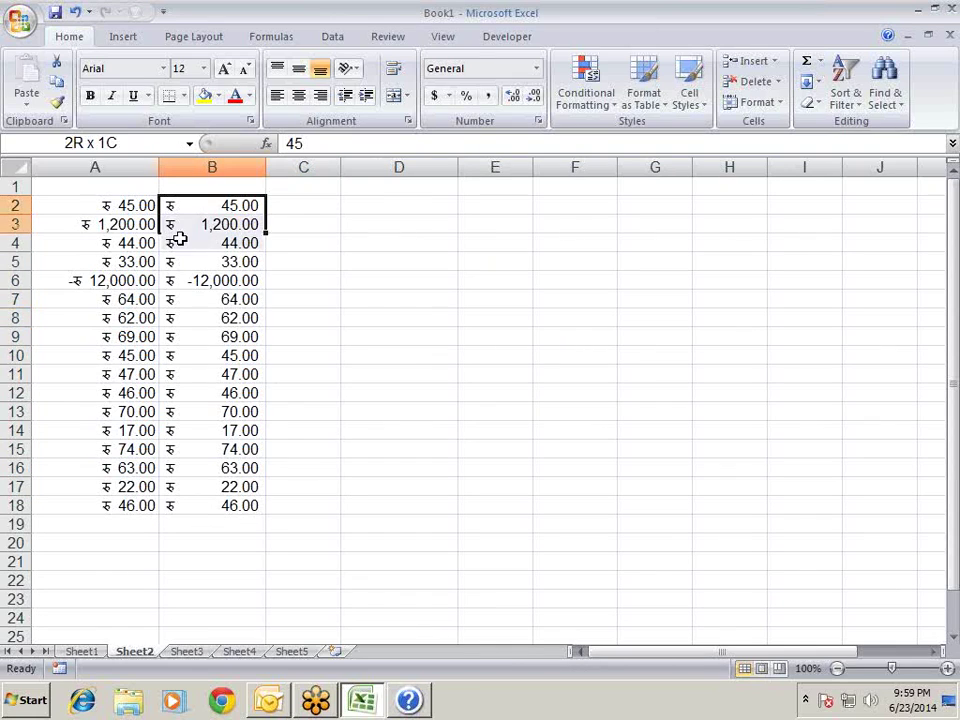
pyautogui.click(330, 466)
pyautogui.click(180, 486)
pyautogui.click(186, 431)
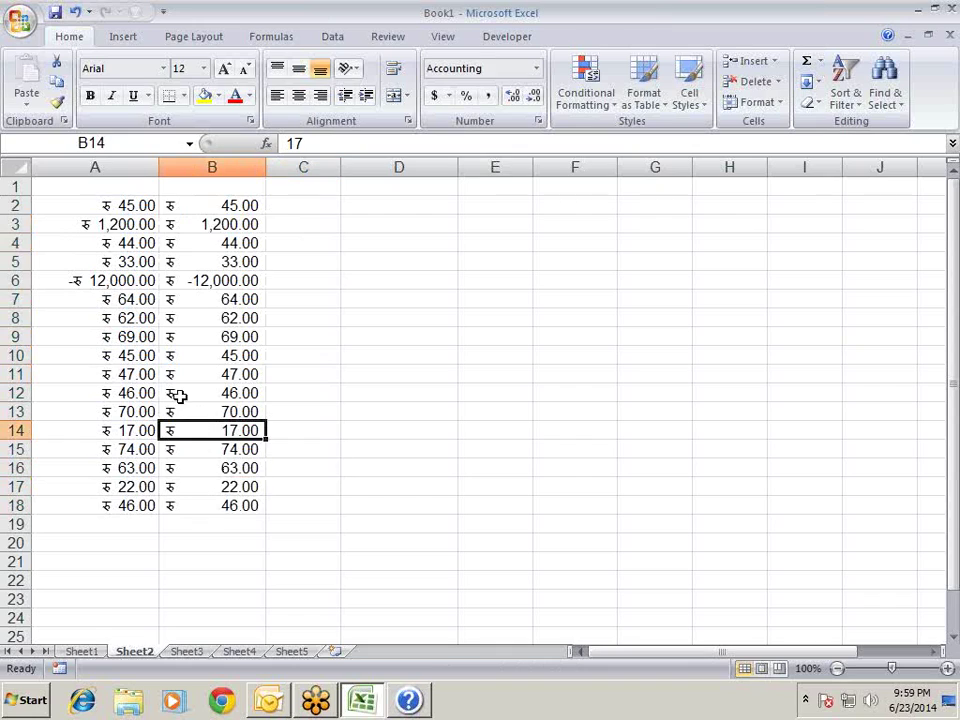
pyautogui.click(180, 374)
pyautogui.click(172, 280)
pyautogui.click(202, 205)
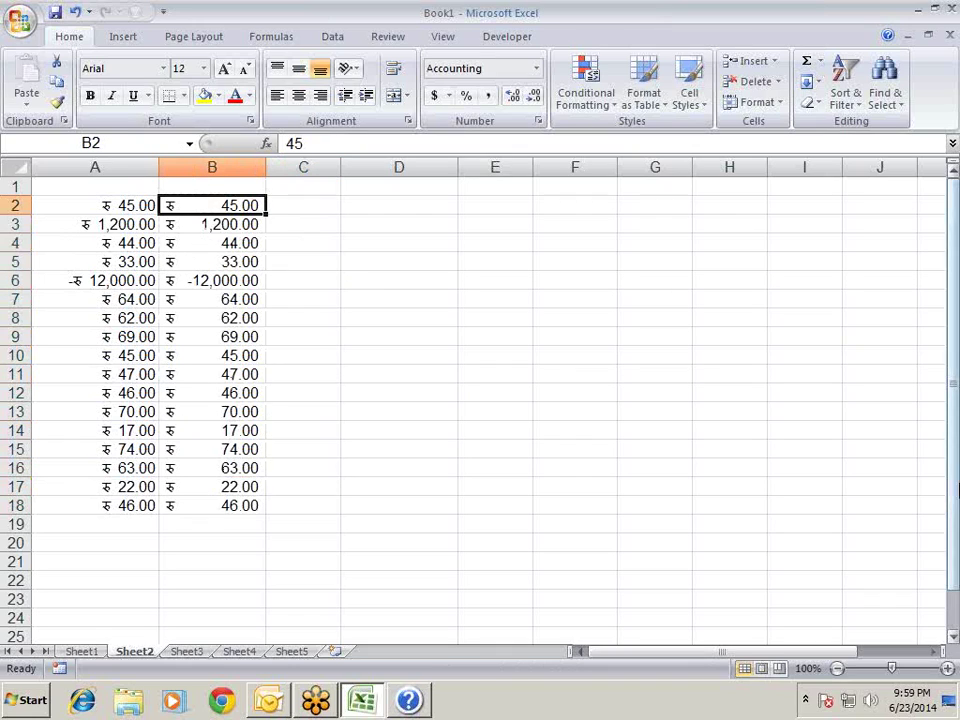
pyautogui.click(203, 224)
pyautogui.press('Down')
pyautogui.press('Down')
pyautogui.press('Down')
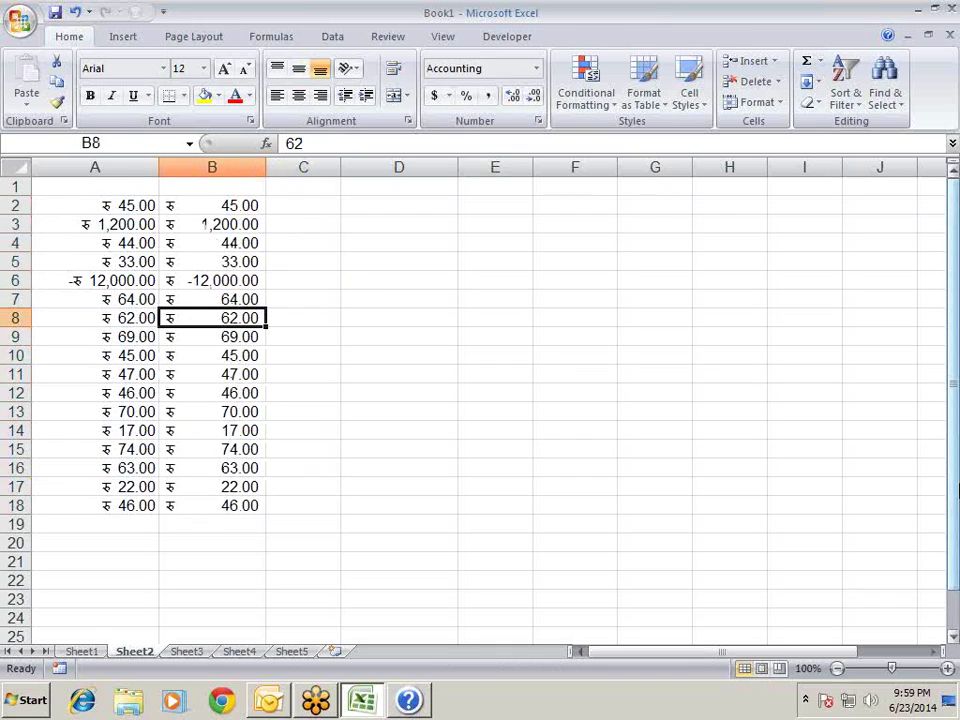
pyautogui.write('0')
pyautogui.press('Return')
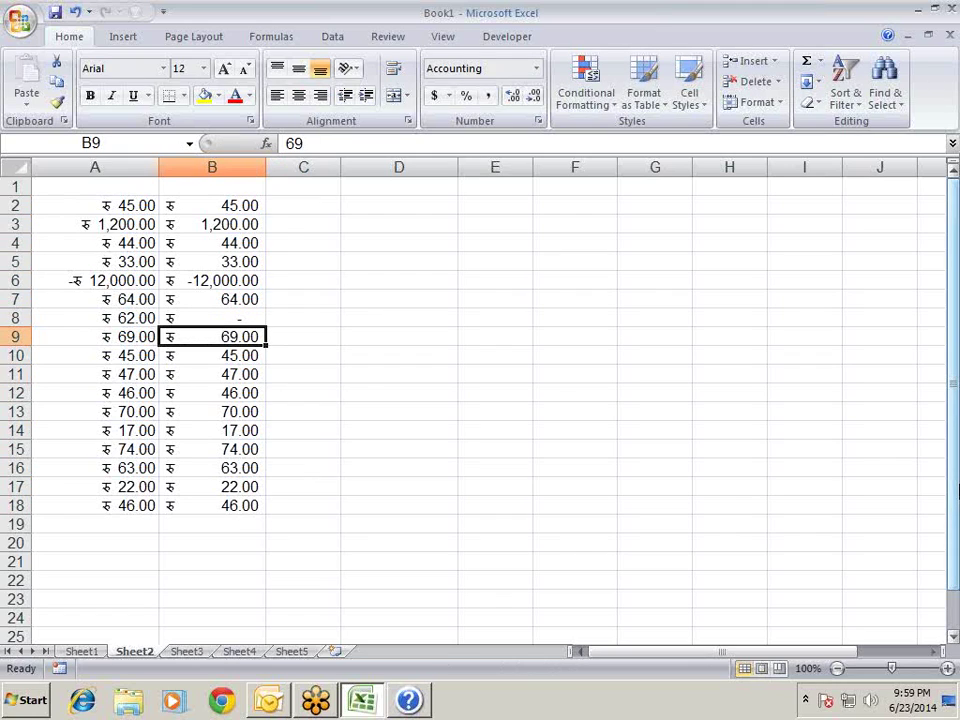
# Enter 0 in cells B12, B14 and B15.
pyautogui.press('Down')
pyautogui.press('Down')
pyautogui.press('Down')
pyautogui.write('0')
pyautogui.press('Return')
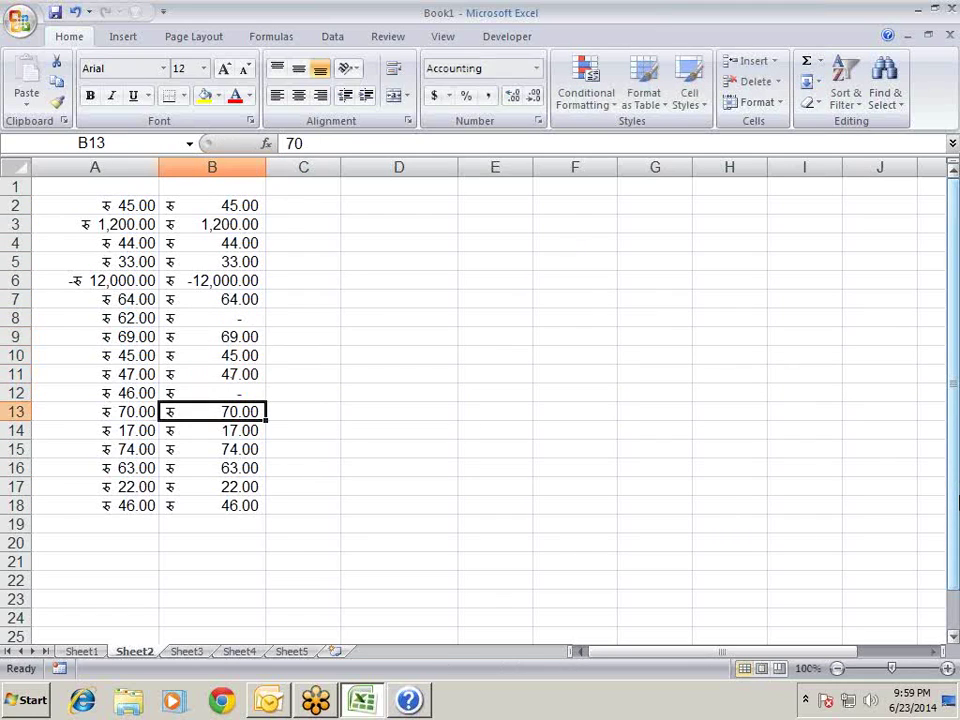
pyautogui.press('Down')
pyautogui.write('0')
pyautogui.press('Return')
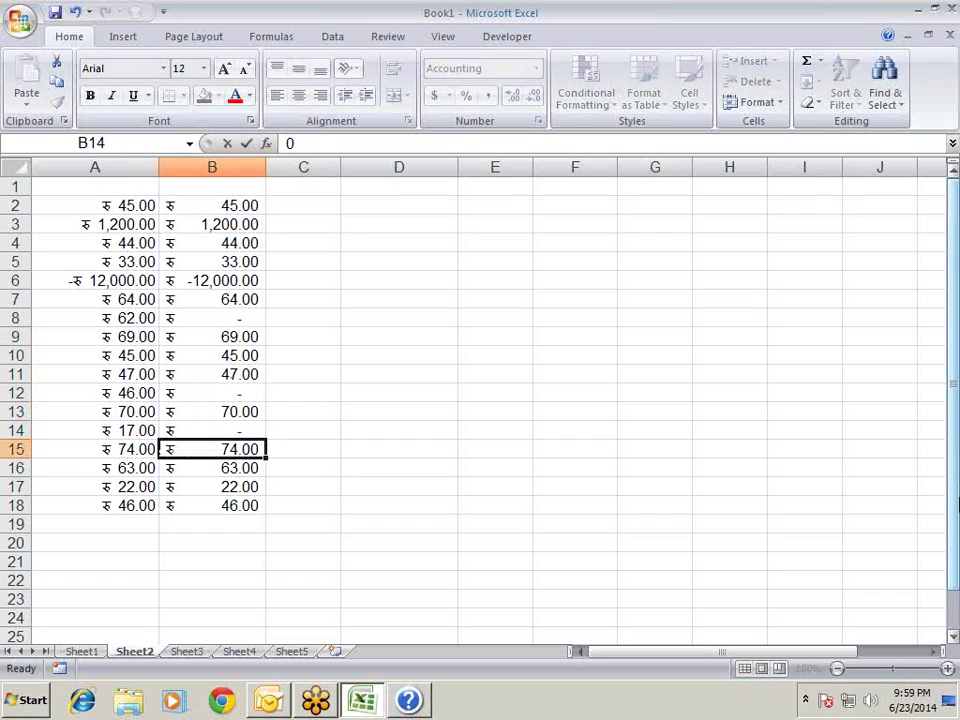
pyautogui.write('0')
pyautogui.press('Return')
pyautogui.press('Down')
pyautogui.press('Down')
pyautogui.press('Down')
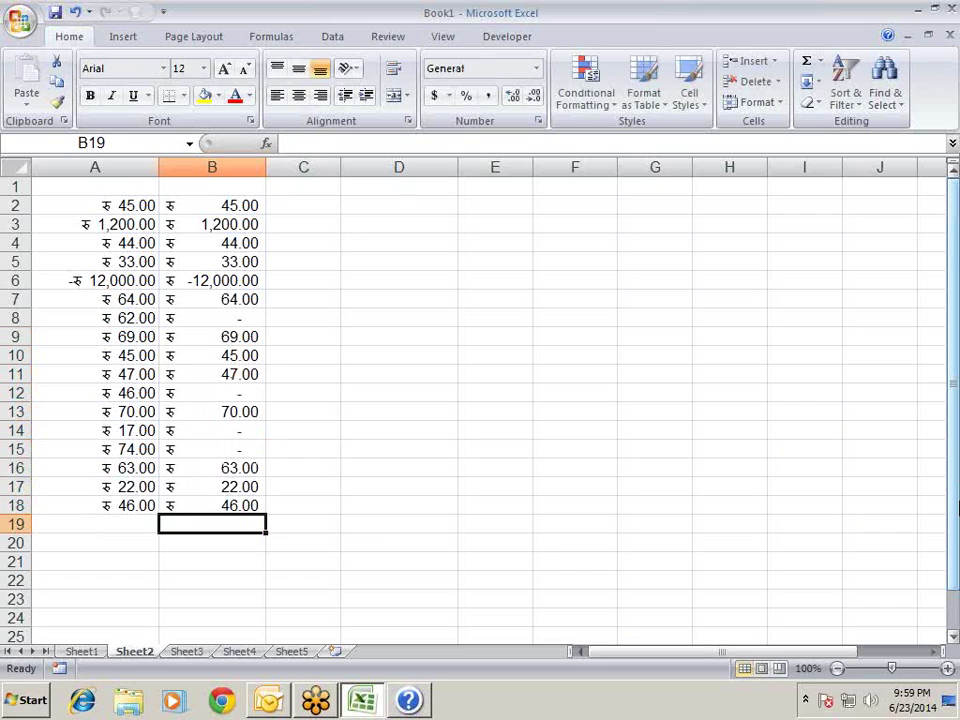
# Step through columns A and B to compare the amounts with the zero dashes.
pyautogui.press('Up')
pyautogui.press('Up')
pyautogui.press('Up')
pyautogui.press('Up')
pyautogui.press('Up')
pyautogui.press('Up')
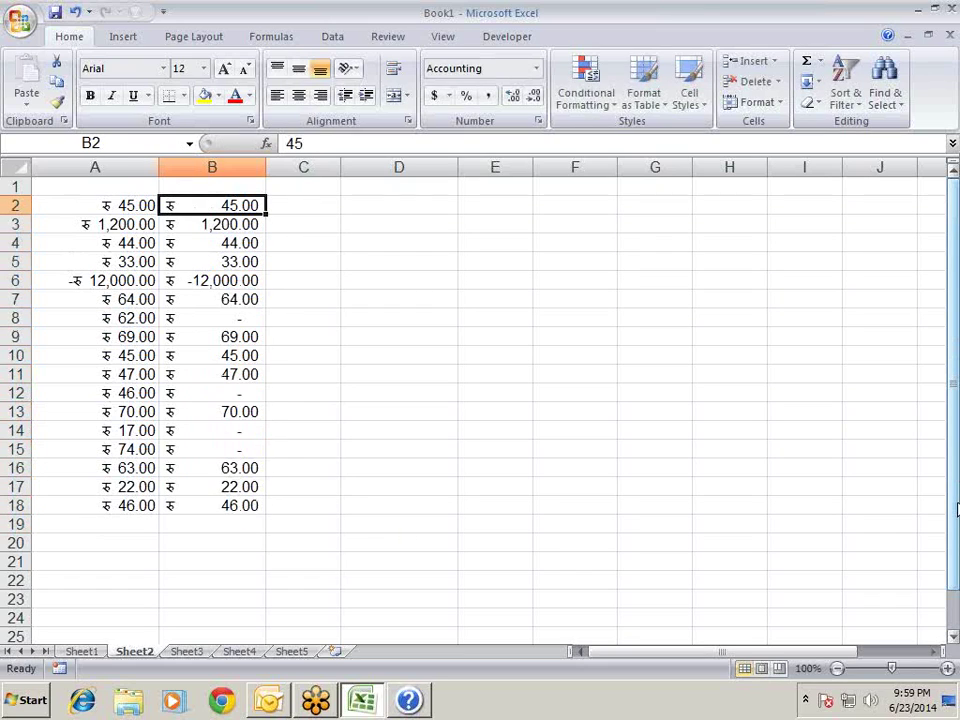
pyautogui.press('Down')
pyautogui.press('Down')
pyautogui.press('Down')
pyautogui.press('Down')
pyautogui.press('Down')
pyautogui.press('Down')
pyautogui.press('Down')
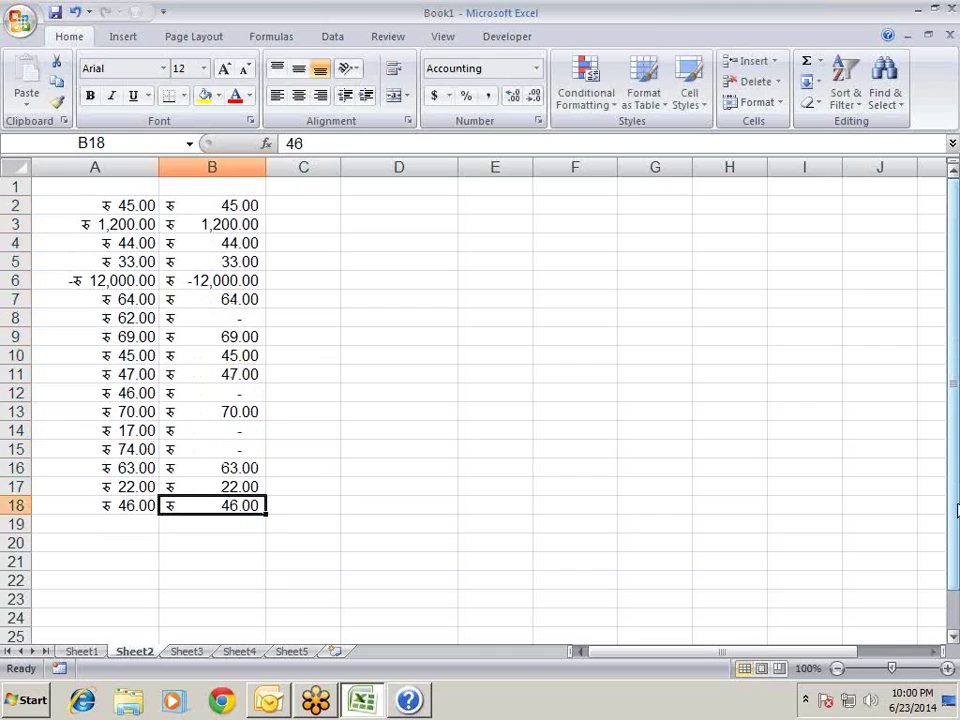
pyautogui.press('Up')
pyautogui.press('Up')
pyautogui.press('Up')
pyautogui.press('Up')
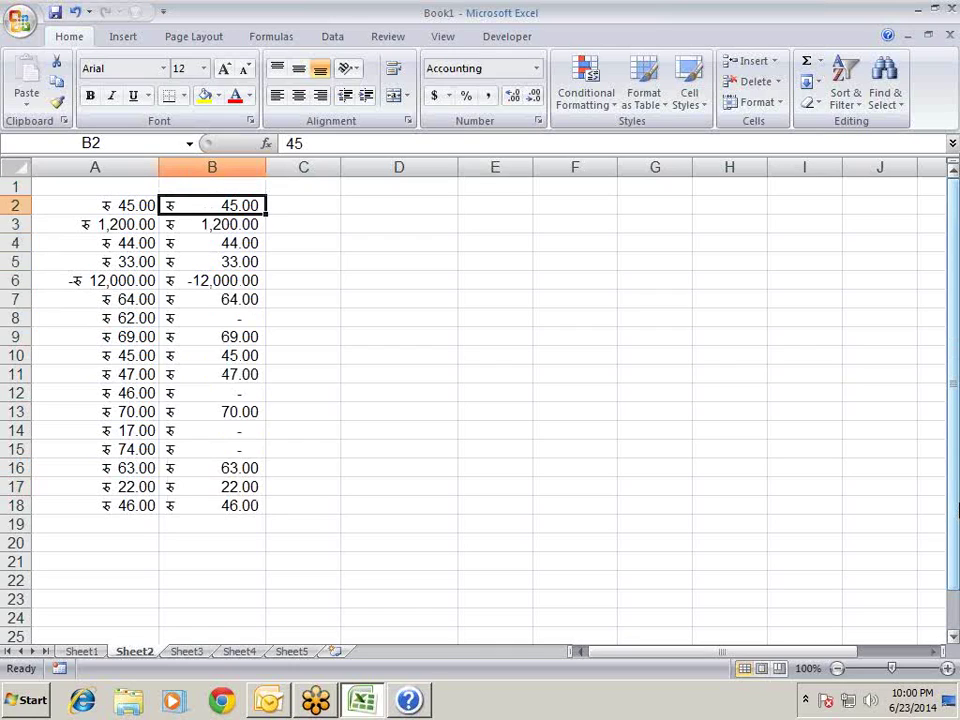
pyautogui.press('Down')
pyautogui.press('Left')
pyautogui.press('Down')
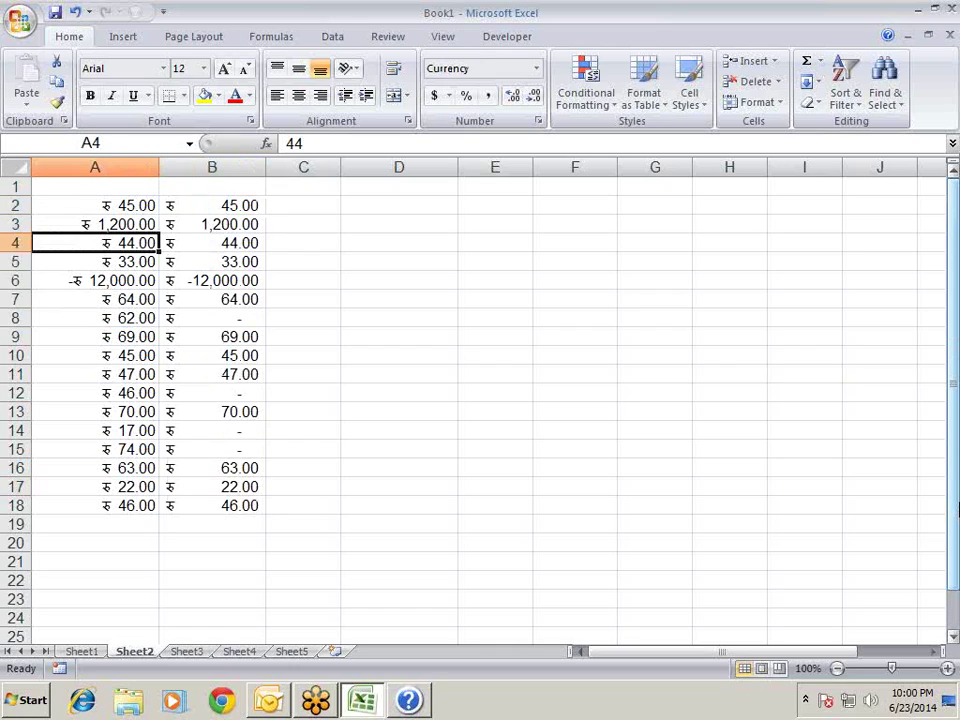
pyautogui.press('Down')
pyautogui.press('Down')
pyautogui.press('Down')
pyautogui.press('Up')
pyautogui.press('Up')
pyautogui.press('Up')
pyautogui.press('Up')
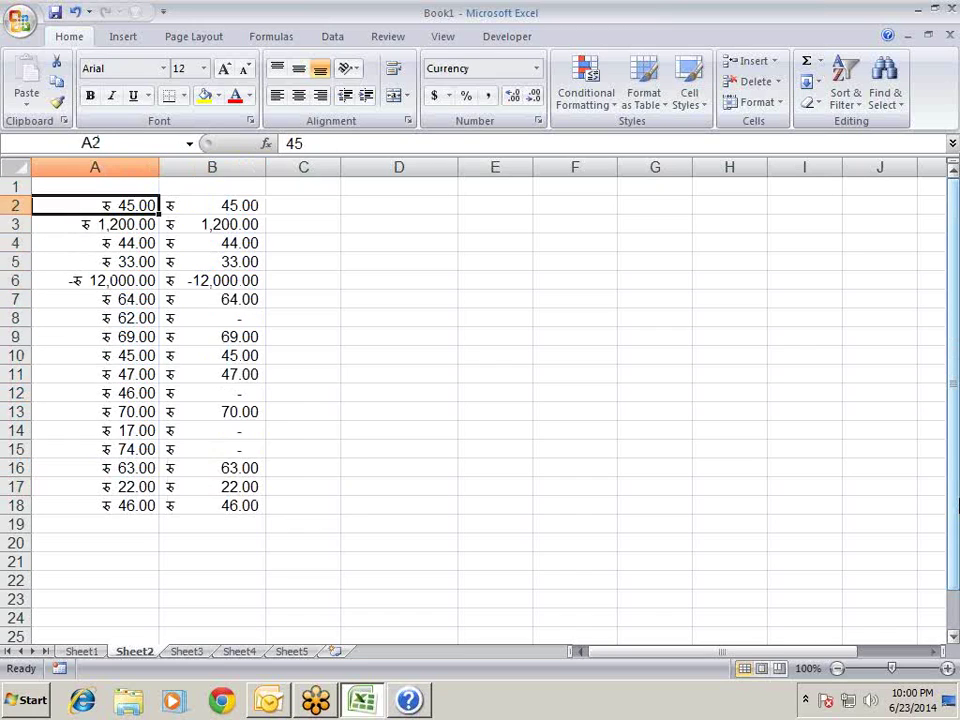
pyautogui.press('Right')
pyautogui.press('Down')
pyautogui.press('Down')
pyautogui.press('Down')
pyautogui.press('Down')
pyautogui.press('Down')
pyautogui.press('Down')
pyautogui.press('Down')
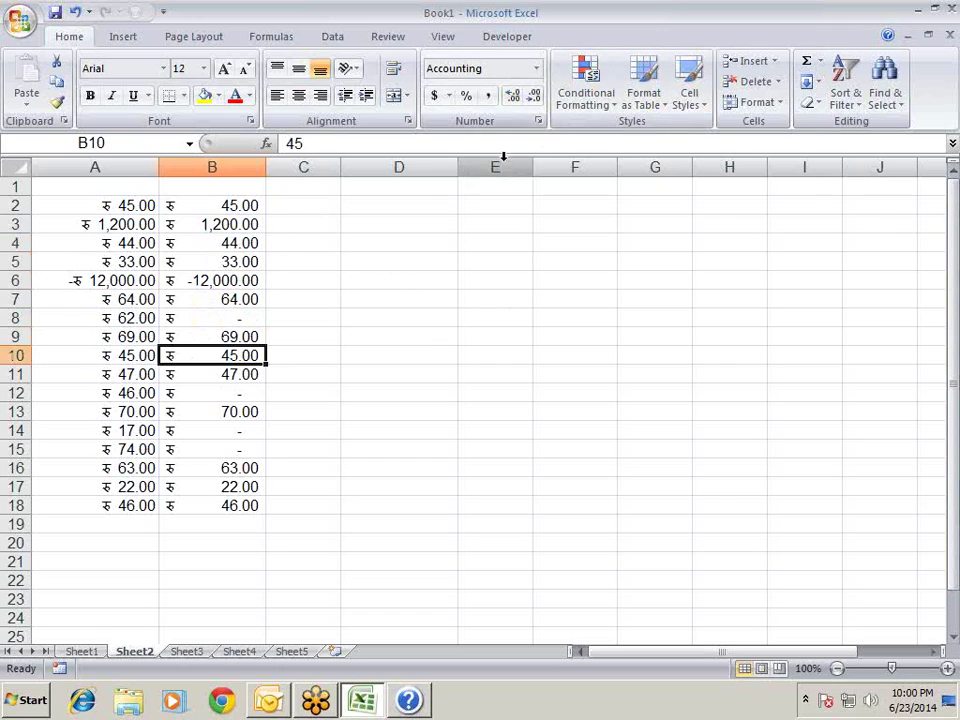
# Insert today's date, 6/23/2014, into cell C2.
pyautogui.click(386, 225)
pyautogui.click(538, 121)
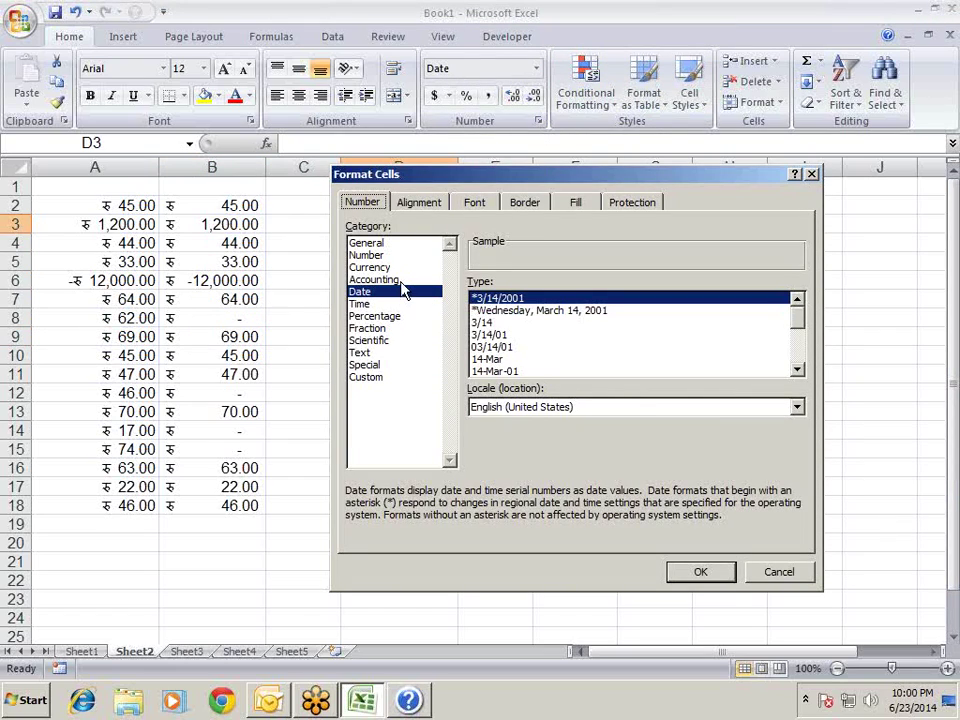
pyautogui.press('Escape')
pyautogui.click(320, 202)
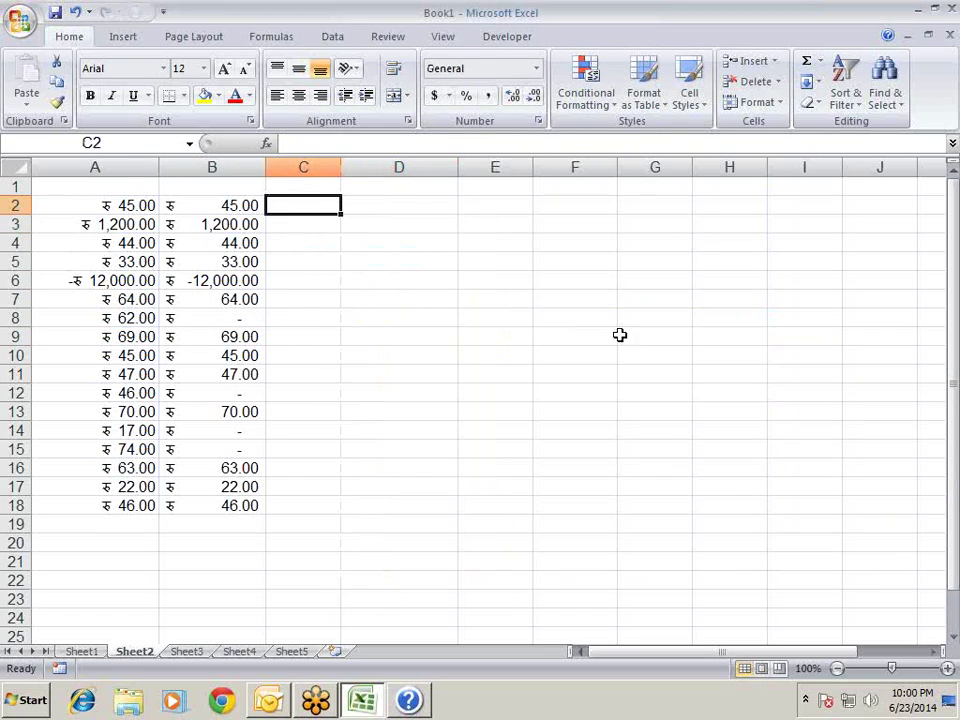
pyautogui.hotkey('ctrl', ';')
pyautogui.press('Return')
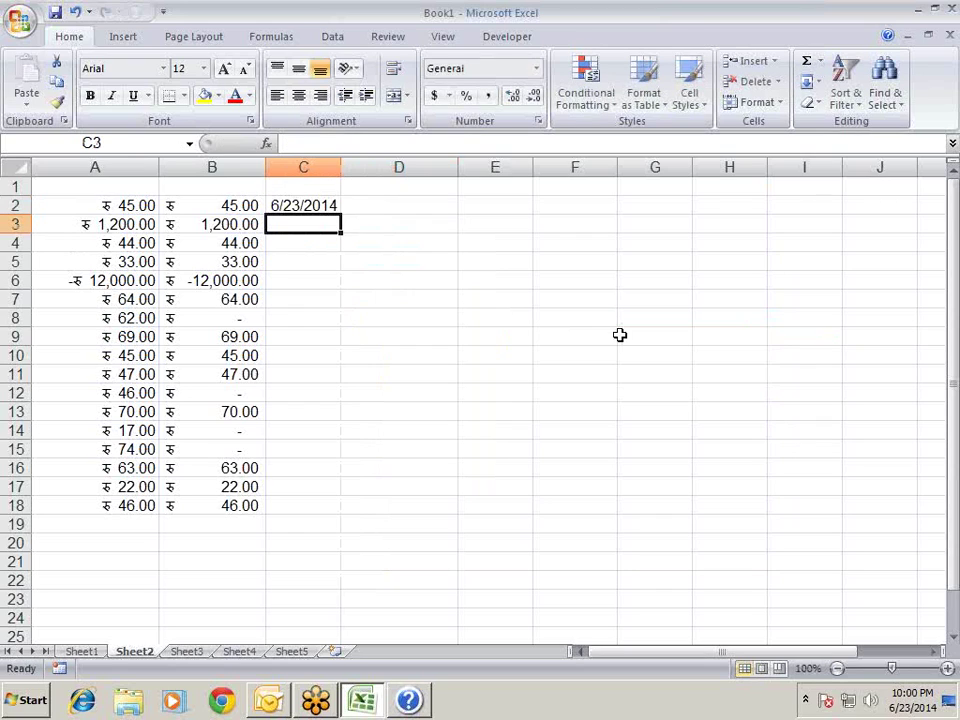
pyautogui.press('Up')
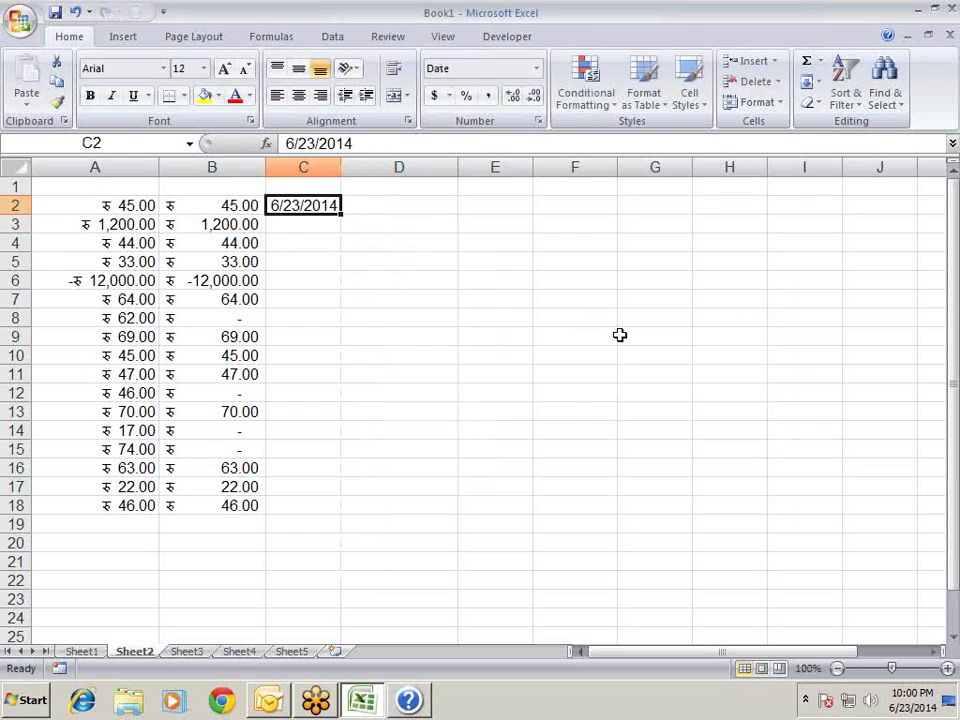
# Show C2 in the long weekday date format, then as month/day.
pyautogui.hotkey('ctrl', '1')
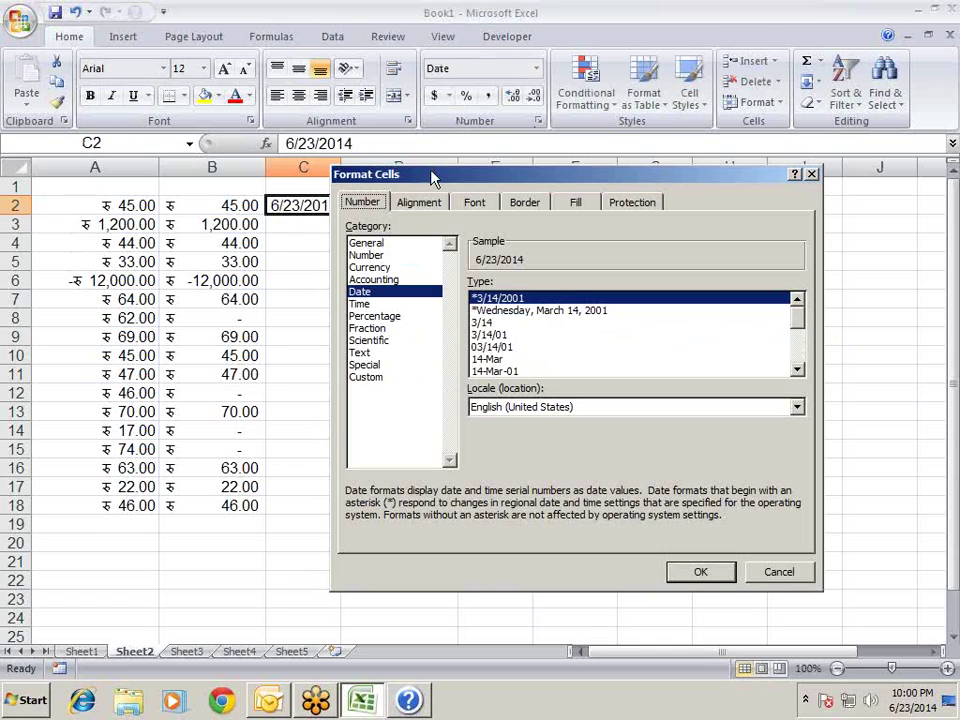
pyautogui.moveTo(433, 178); pyautogui.dragTo(558, 127)
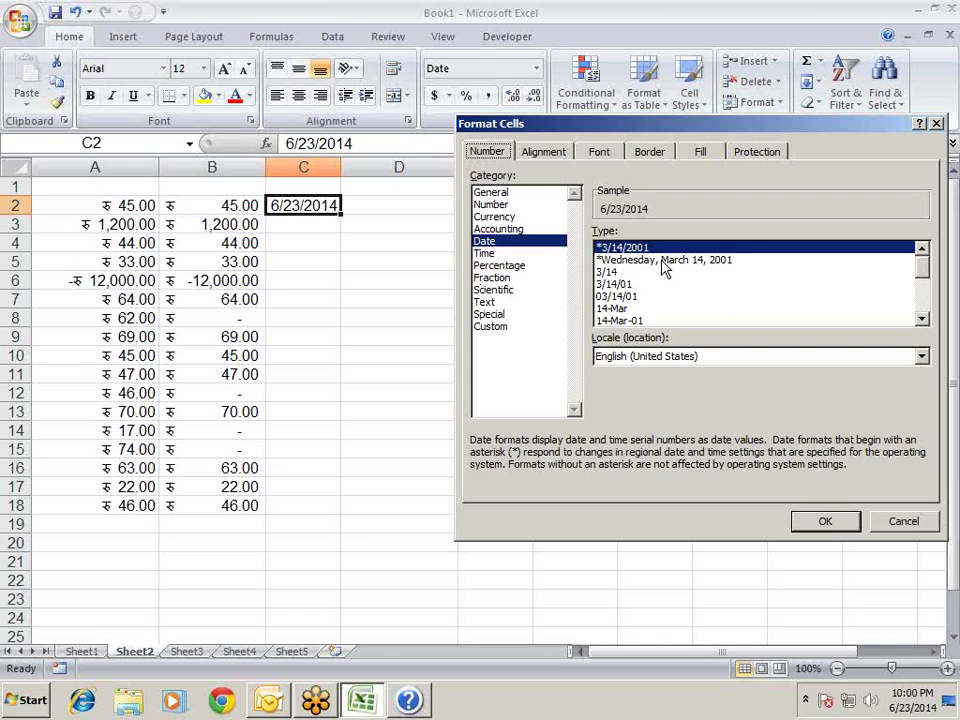
pyautogui.click(660, 261)
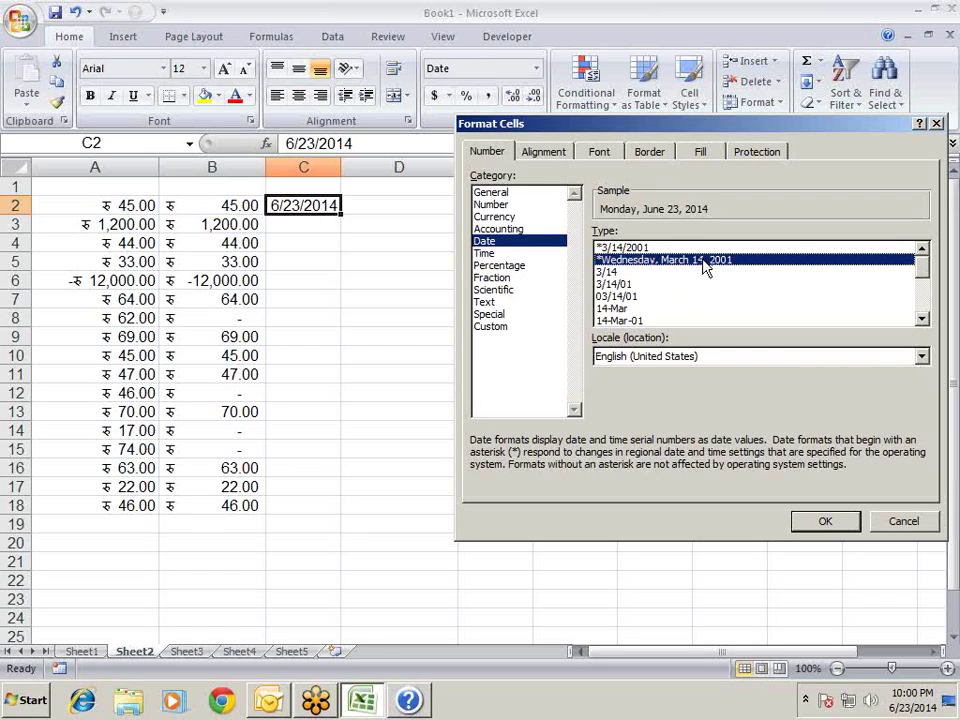
pyautogui.click(822, 524)
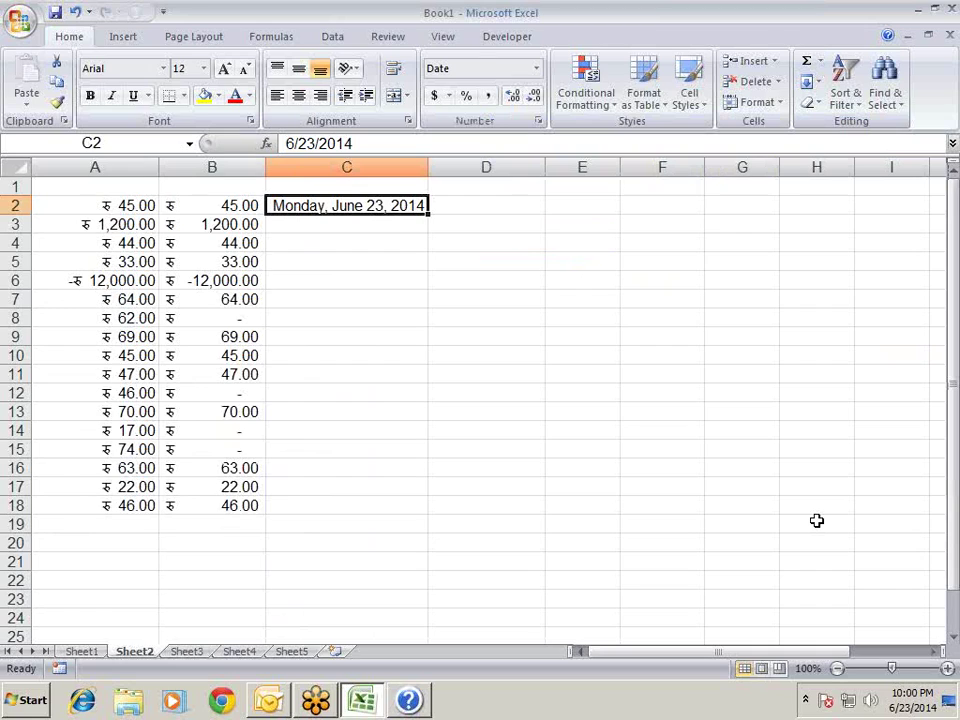
pyautogui.hotkey('ctrl', '1')
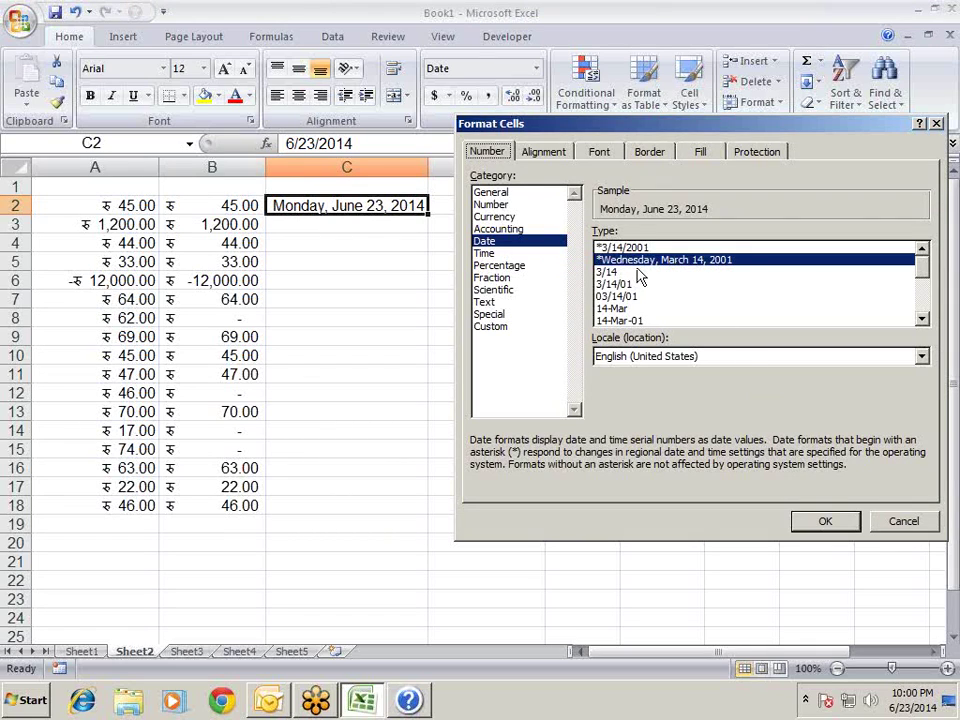
pyautogui.click(640, 274)
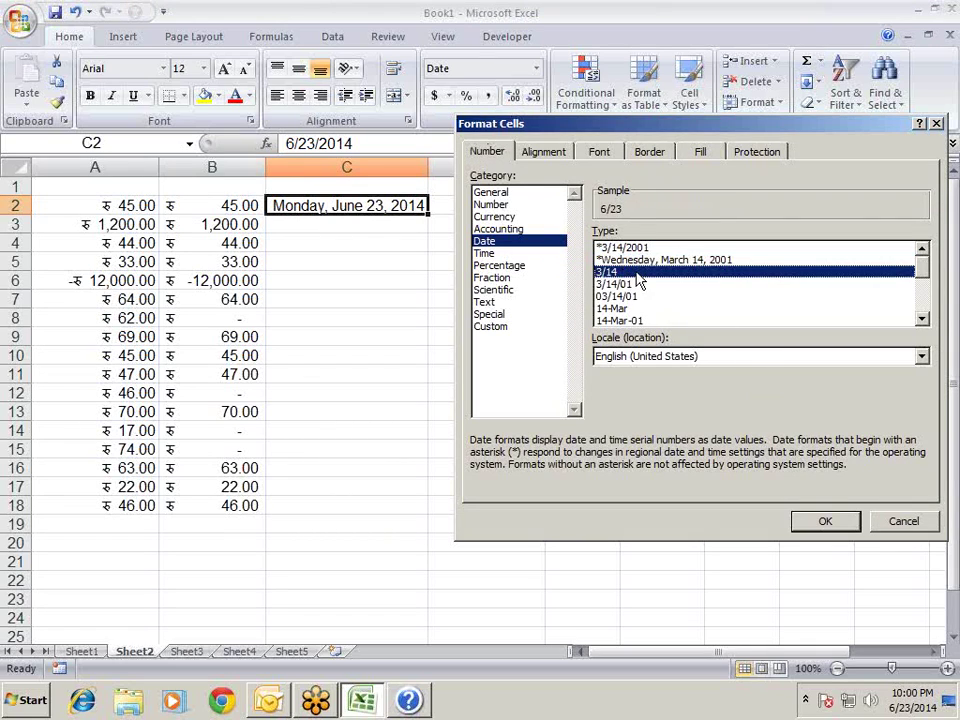
pyautogui.click(827, 524)
# Reformat C2 as 23-Jun-14, then as 23-Jun.
pyautogui.hotkey('ctrl', '1')
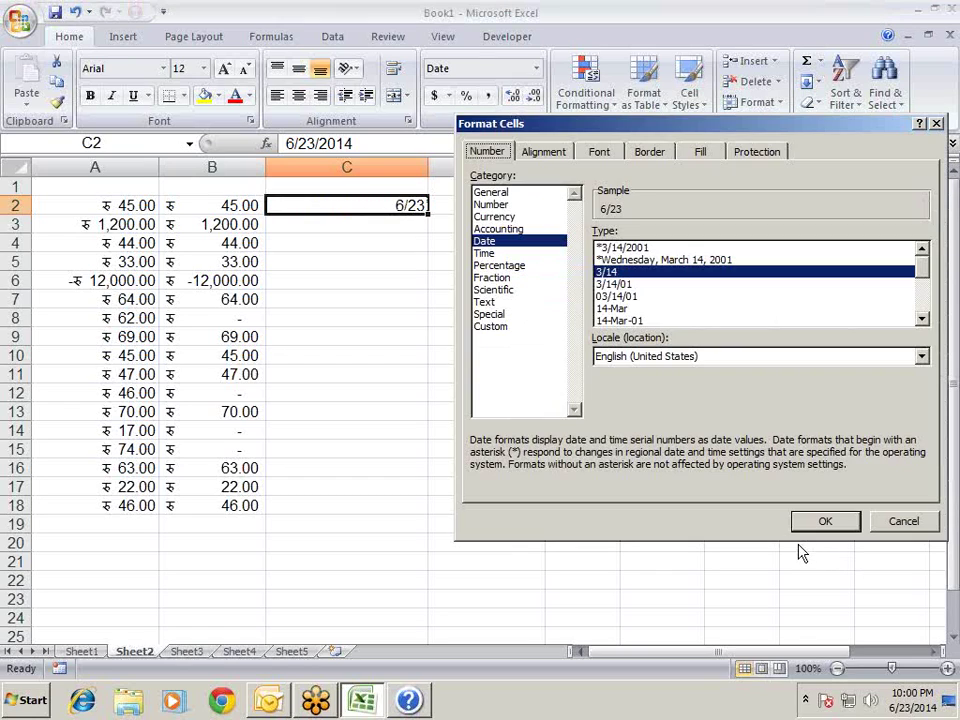
pyautogui.click(634, 320)
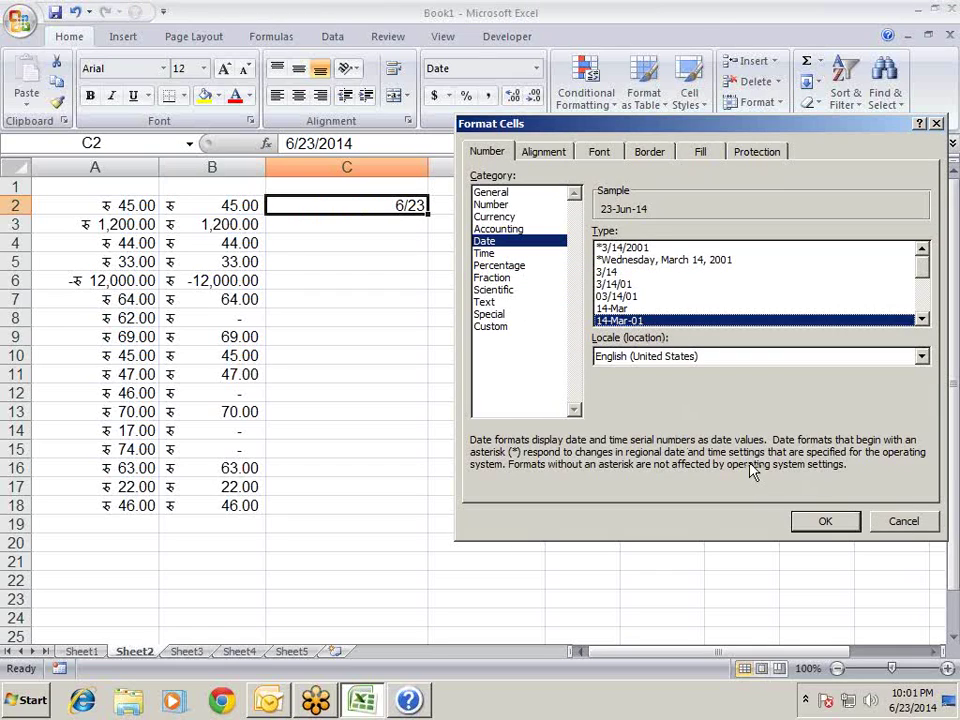
pyautogui.click(815, 521)
pyautogui.hotkey('ctrl', '1')
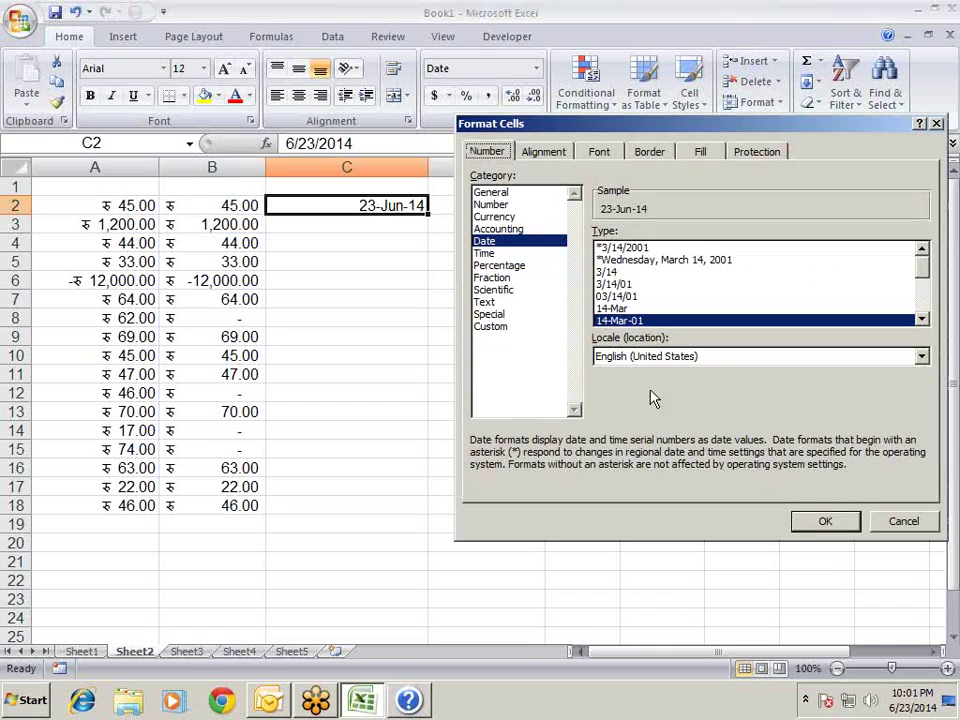
pyautogui.click(617, 308)
pyautogui.click(826, 523)
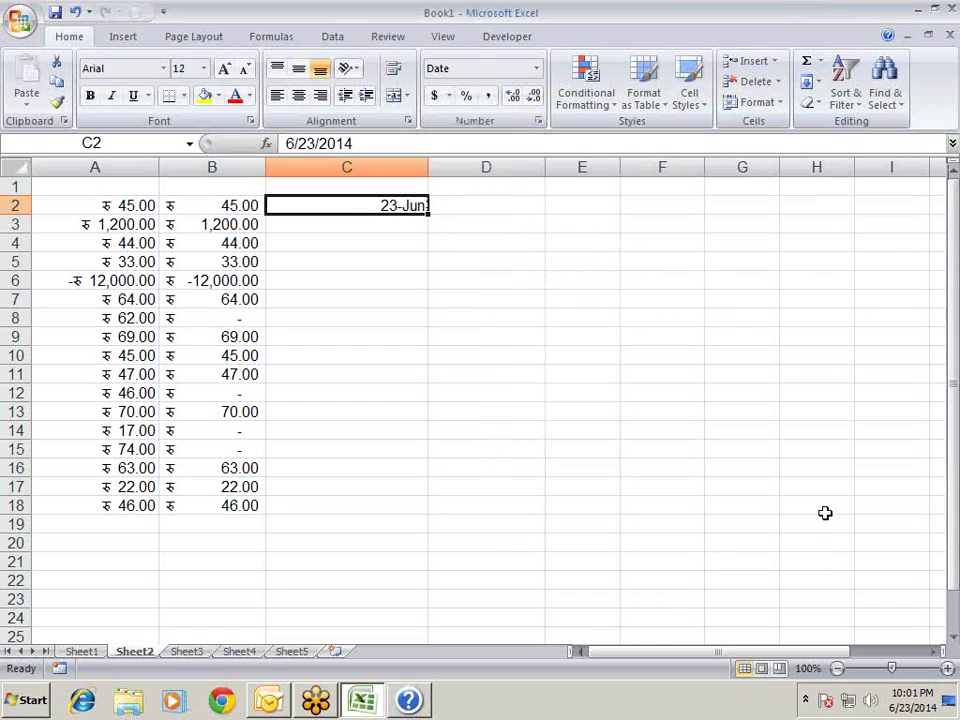
# Display C2 in the month-year format June-14.
pyautogui.hotkey('ctrl', '1')
pyautogui.click(921, 316)
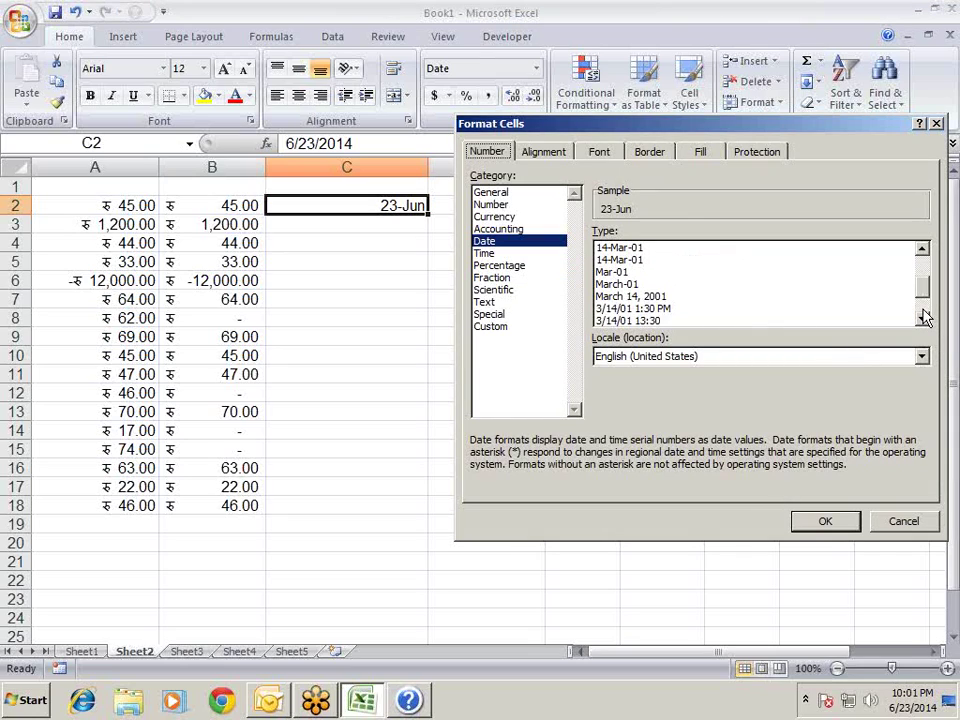
pyautogui.click(665, 284)
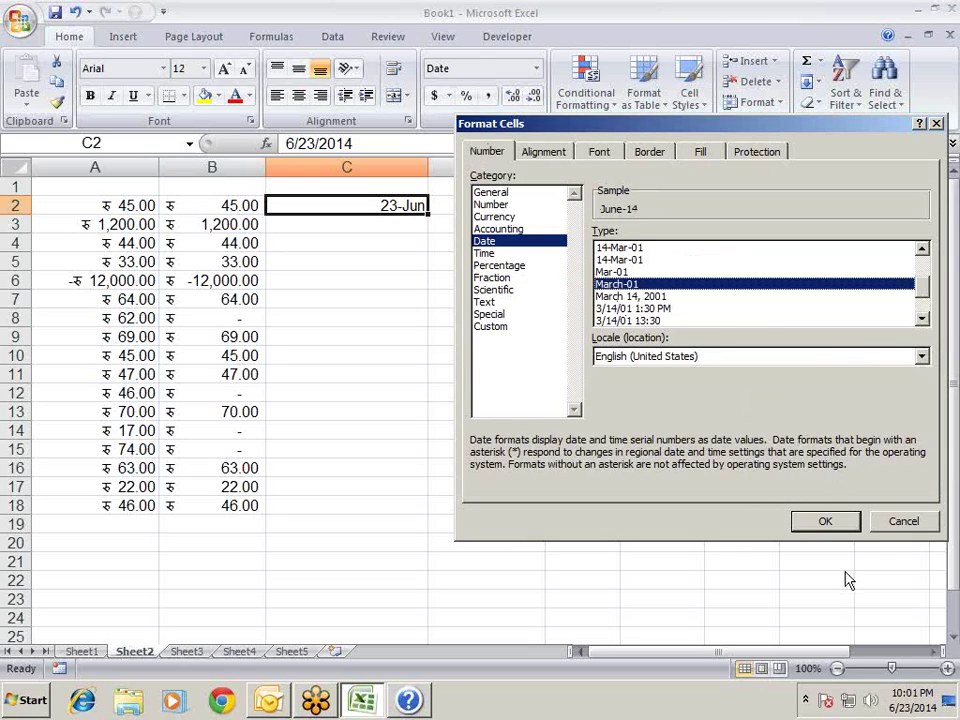
pyautogui.click(826, 522)
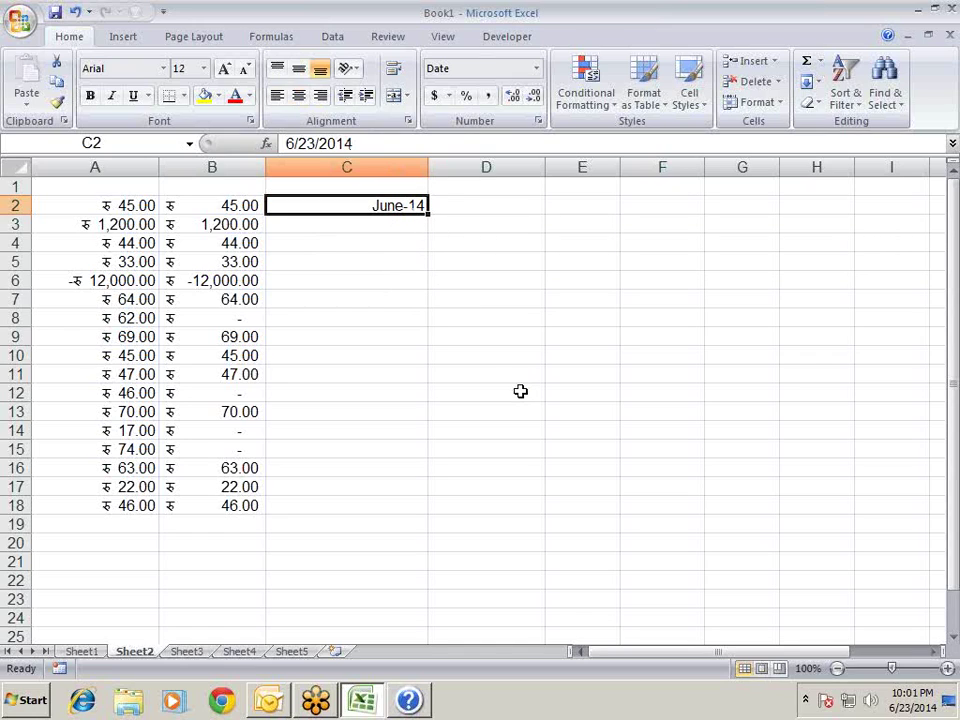
# Show C2 as date plus time, 6/23/14 12:00 AM.
pyautogui.hotkey('ctrl', '1')
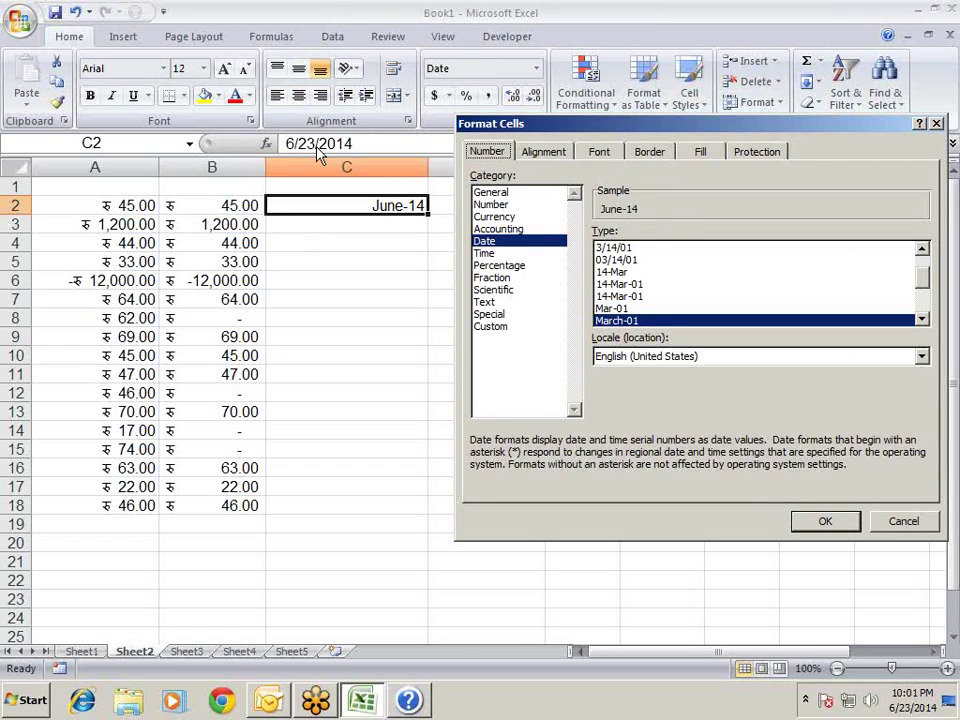
pyautogui.click(922, 318)
pyautogui.click(922, 318)
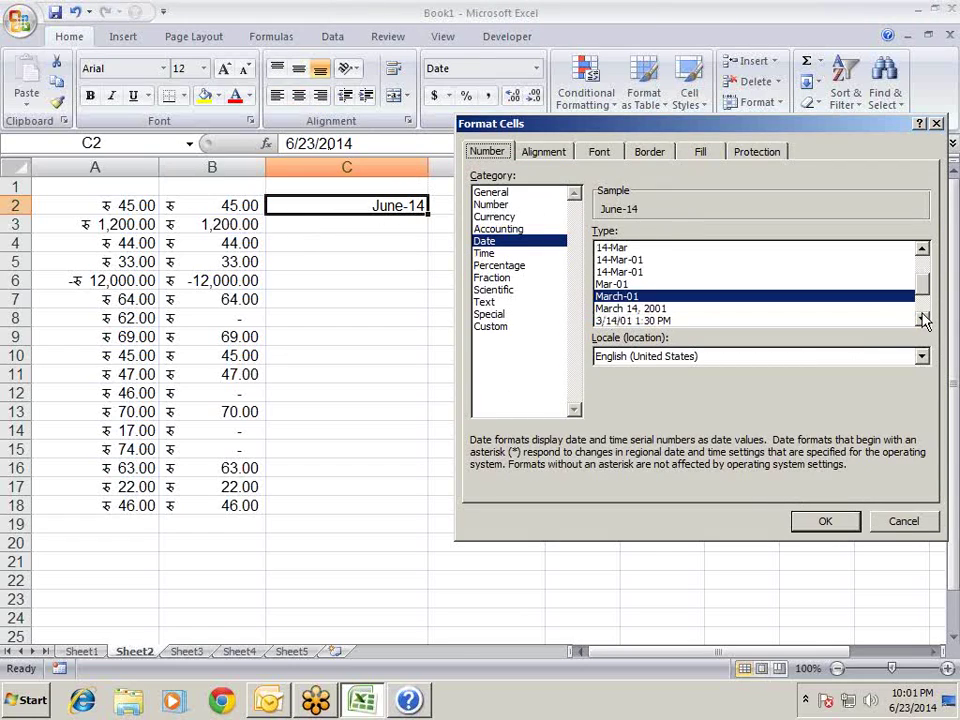
pyautogui.click(922, 318)
pyautogui.click(922, 318)
pyautogui.click(922, 318)
pyautogui.click(922, 318)
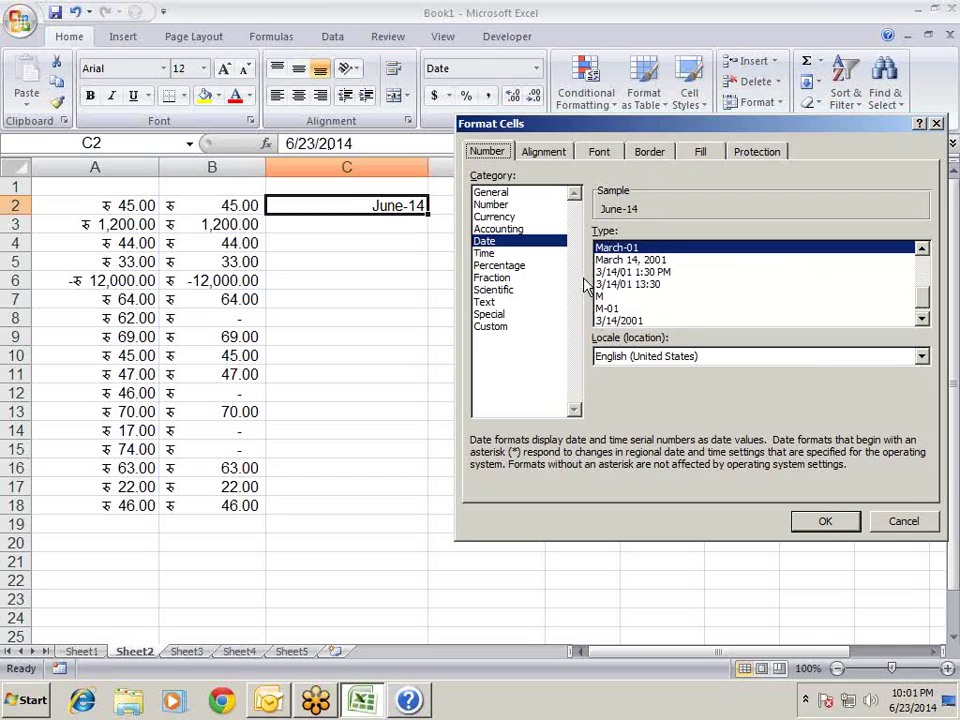
pyautogui.click(815, 272)
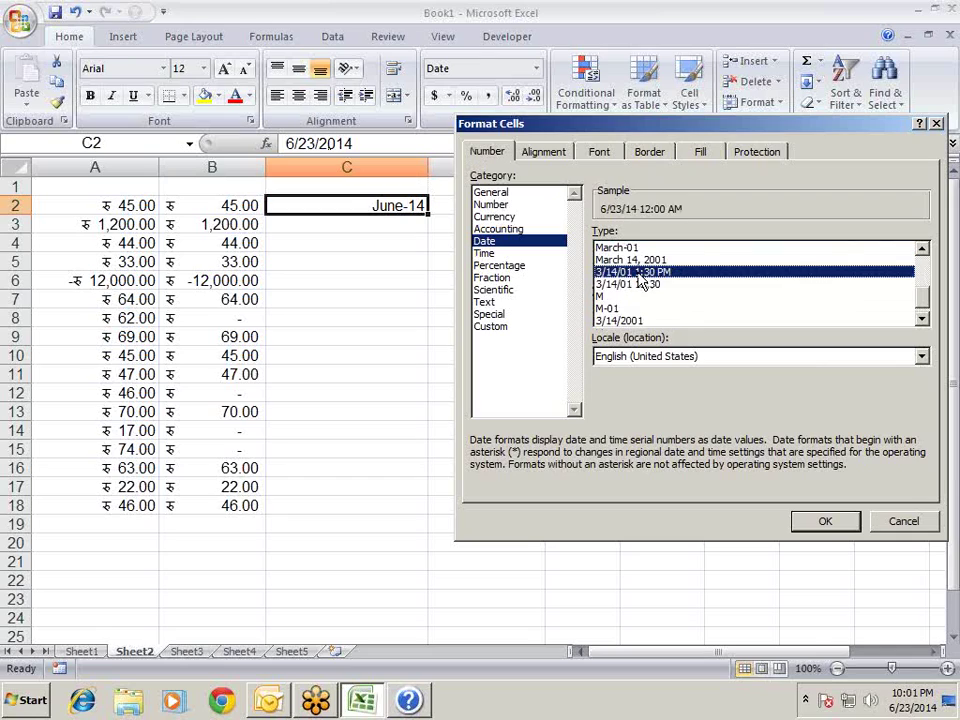
pyautogui.click(826, 522)
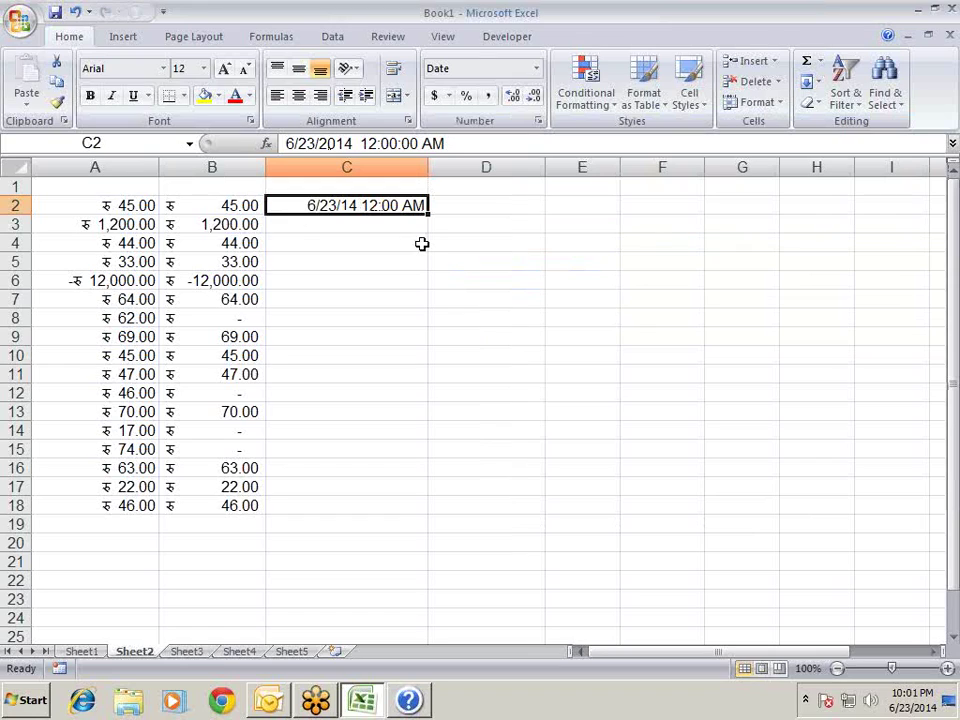
# Restore C2's date format, then show it with the month-initial-only date format J.
pyautogui.hotkey('ctrl', 'shift', '~')
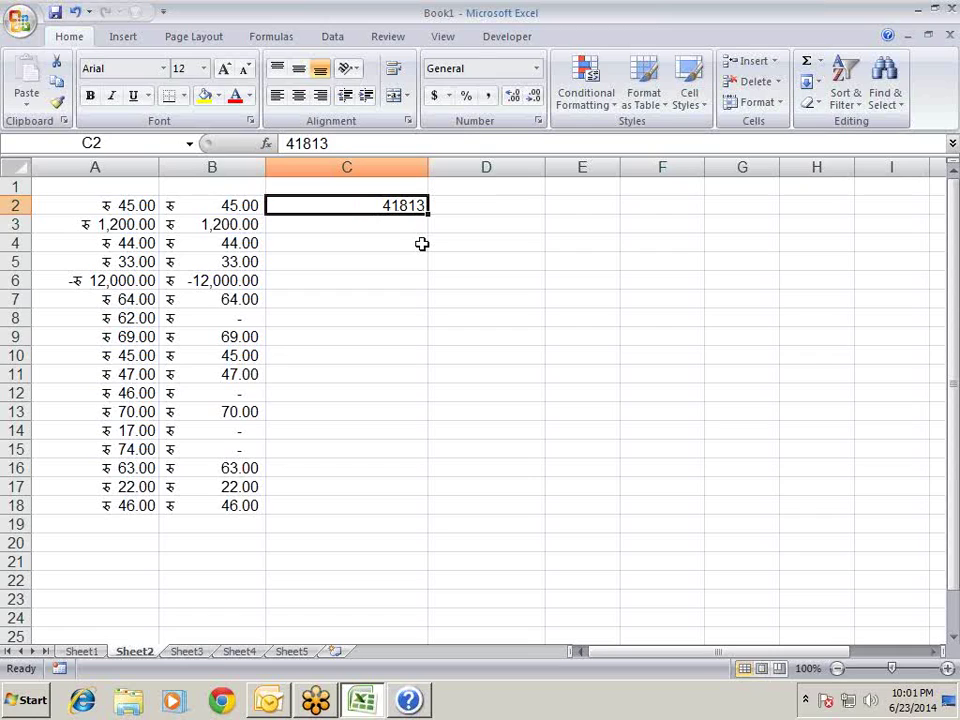
pyautogui.hotkey('ctrl', 'z')
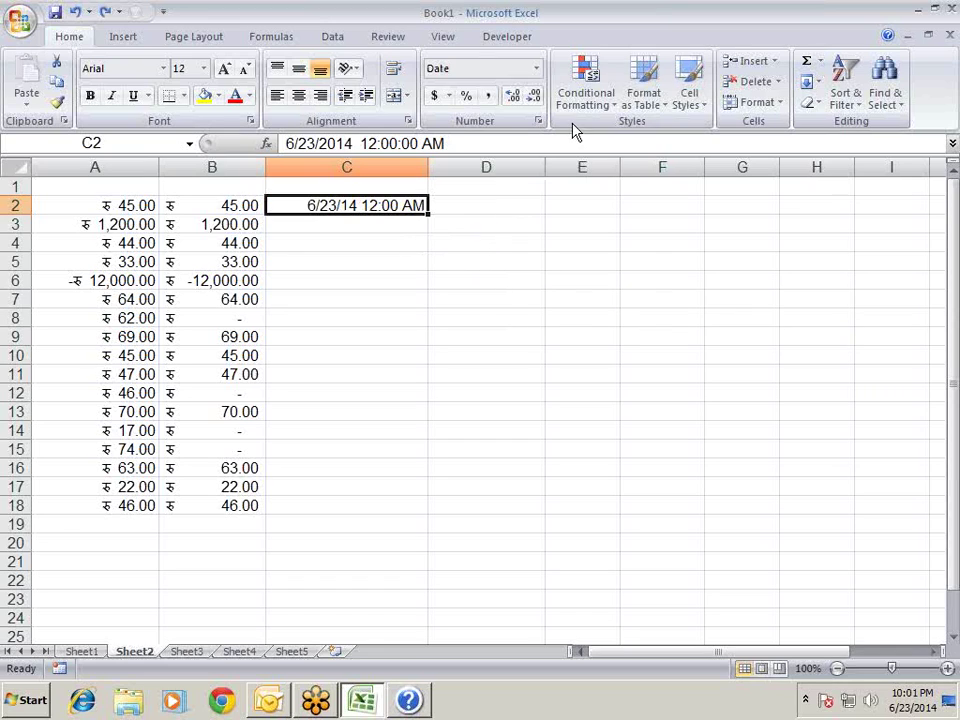
pyautogui.click(537, 121)
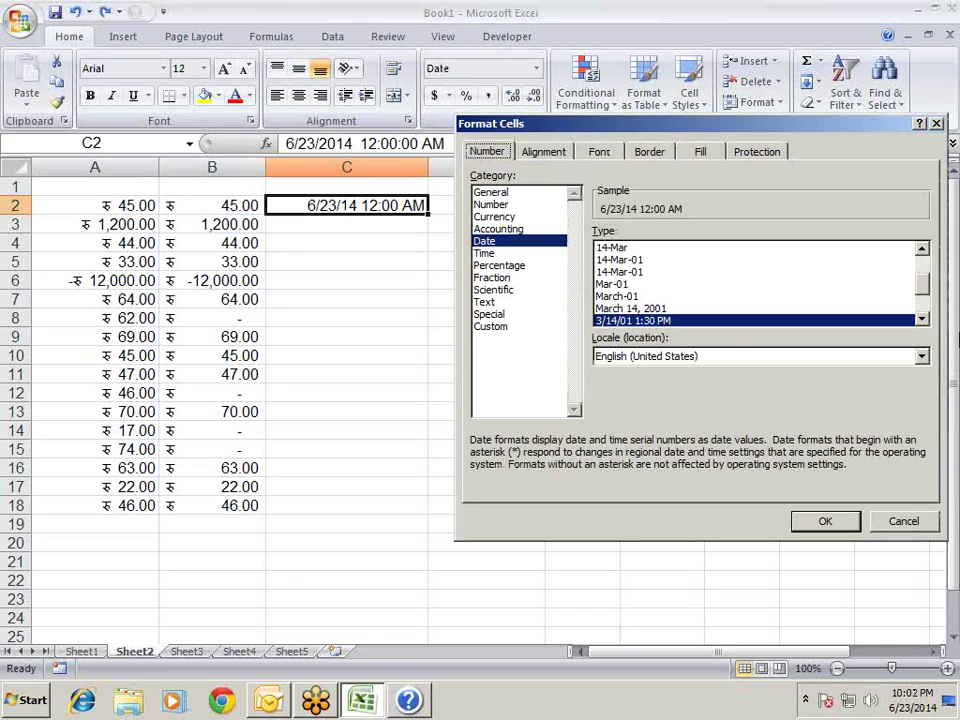
pyautogui.click(922, 319)
pyautogui.click(922, 319)
pyautogui.click(922, 319)
pyautogui.click(922, 319)
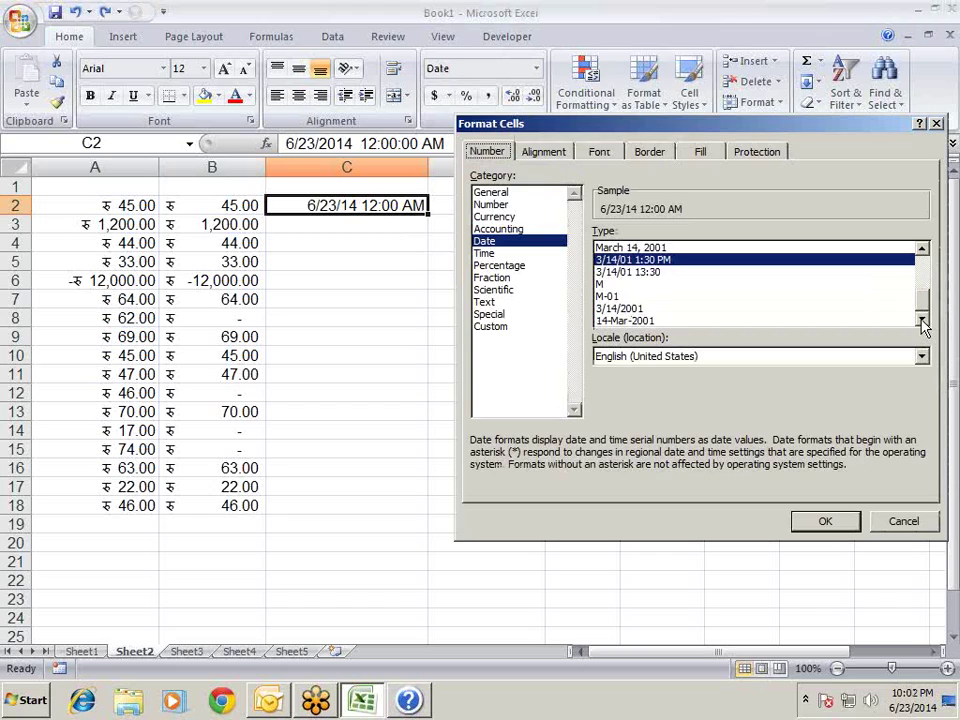
pyautogui.click(622, 285)
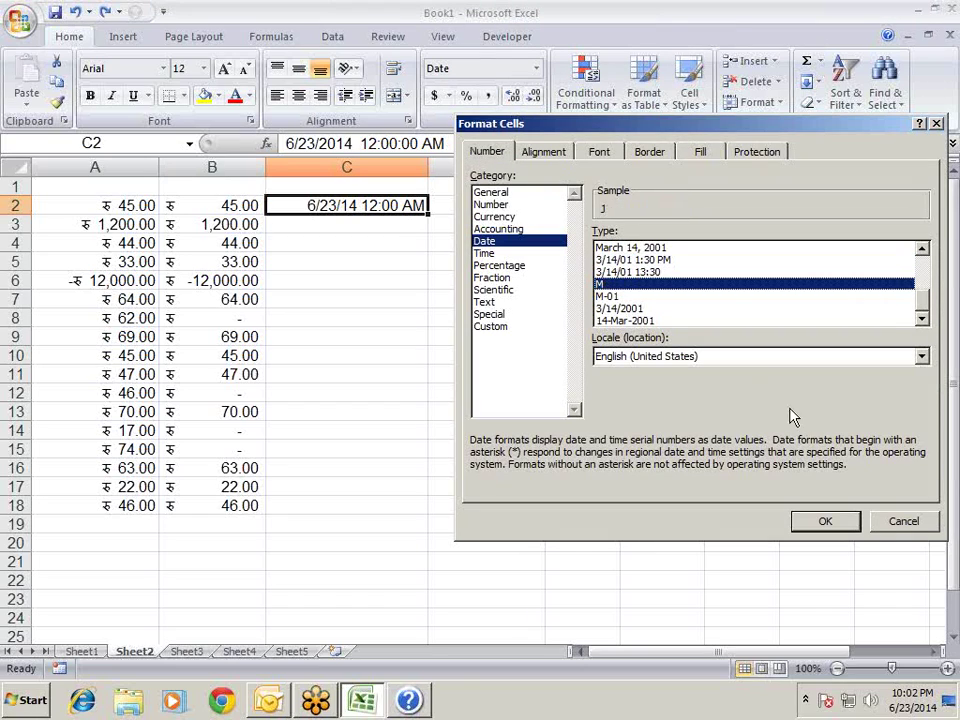
pyautogui.click(845, 529)
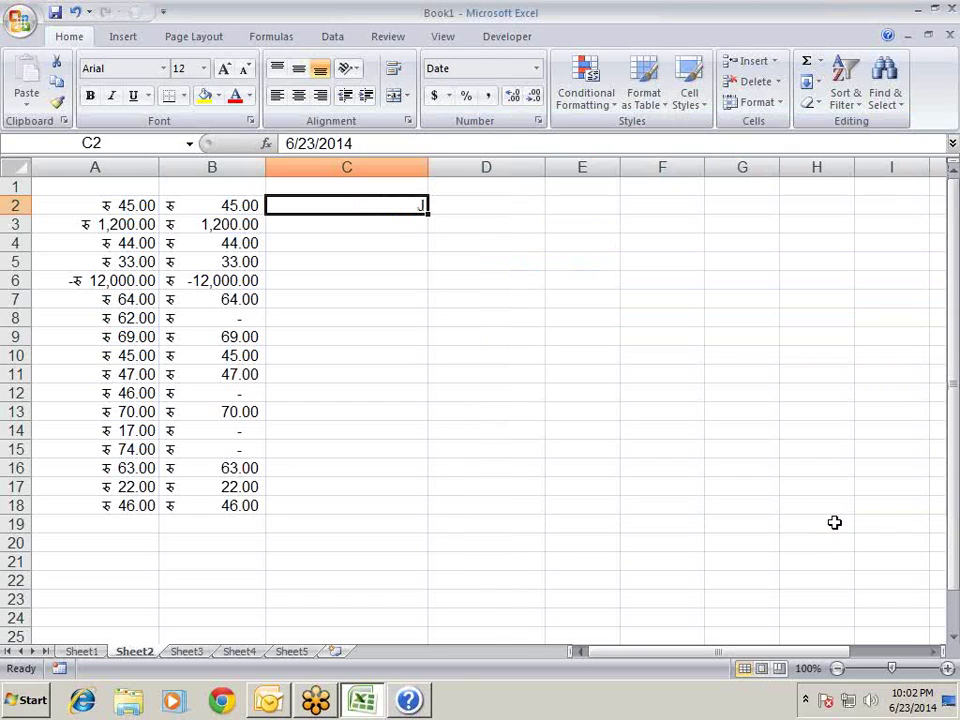
# Change C2 to the month-initial-with-year date format, displaying J-14.
pyautogui.hotkey('ctrl', '1')
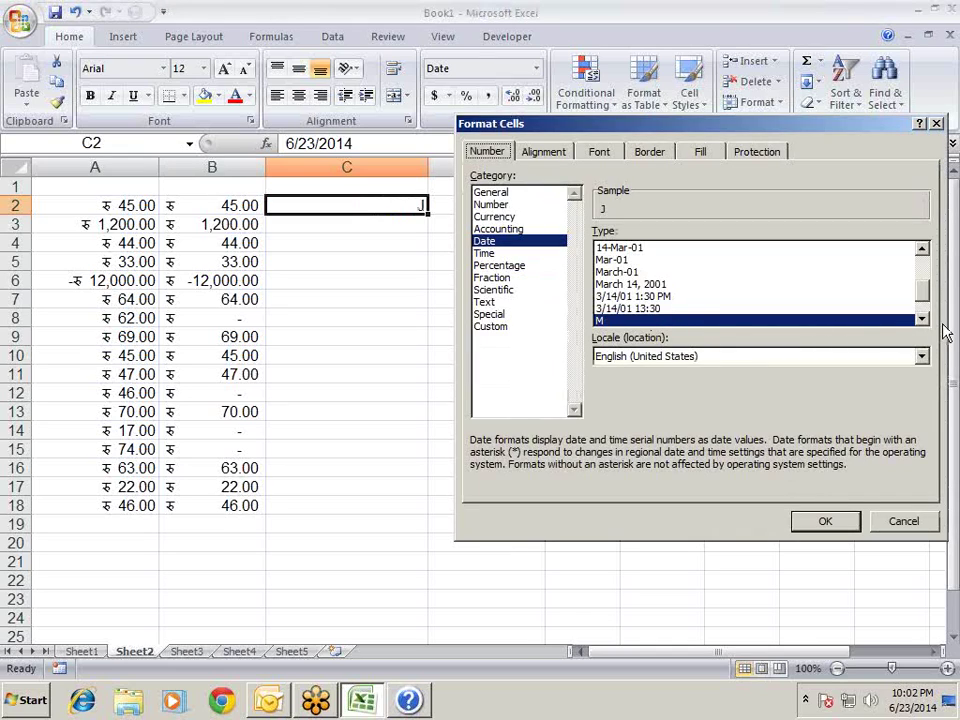
pyautogui.click(922, 319)
pyautogui.doubleClick(922, 319)
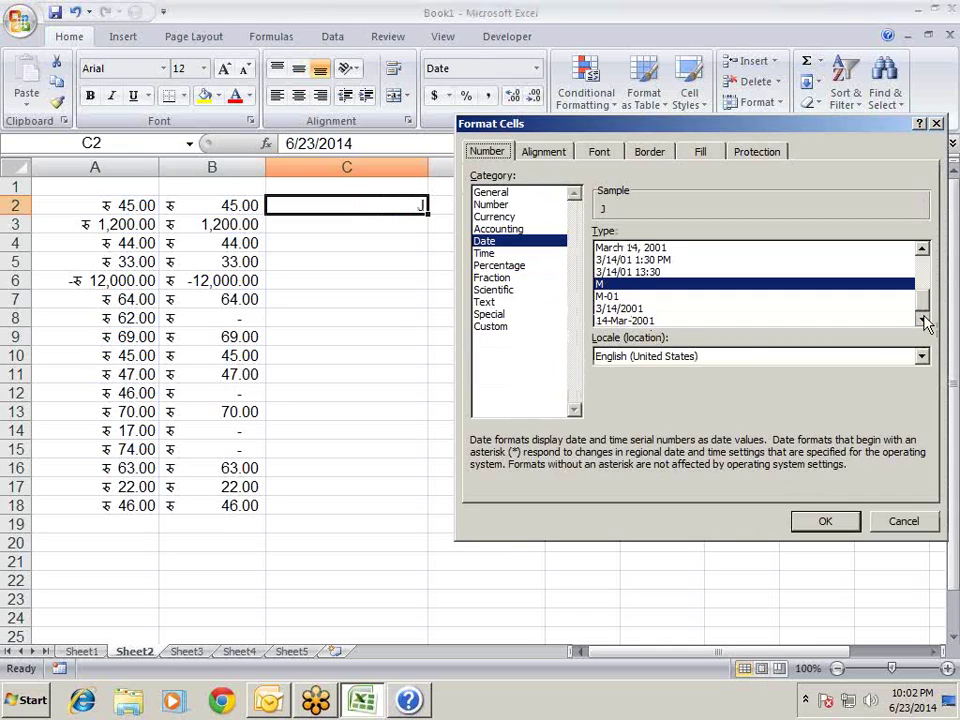
pyautogui.click(613, 297)
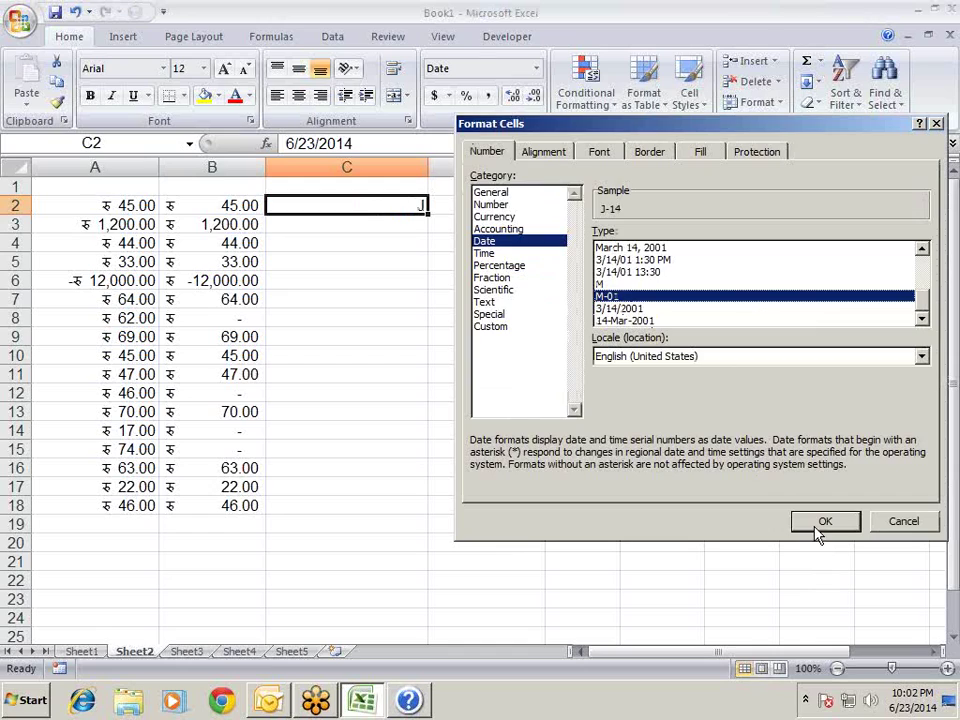
pyautogui.click(817, 520)
# Reopen Format Cells for C2 and close it without changes.
pyautogui.hotkey('ctrl', '1')
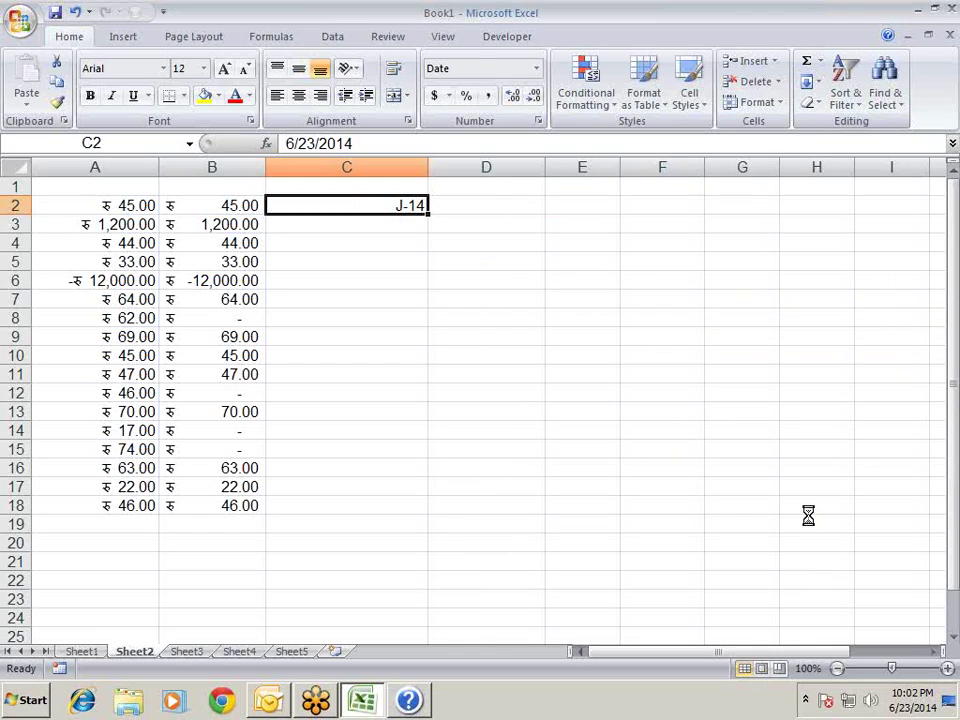
pyautogui.click(921, 318)
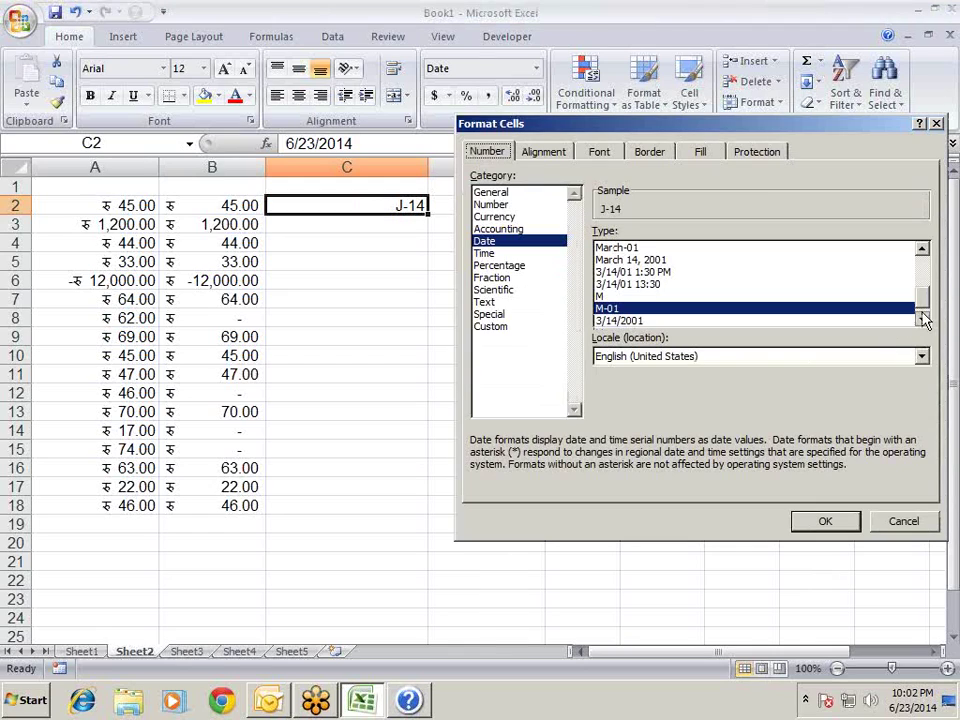
pyautogui.click(921, 318)
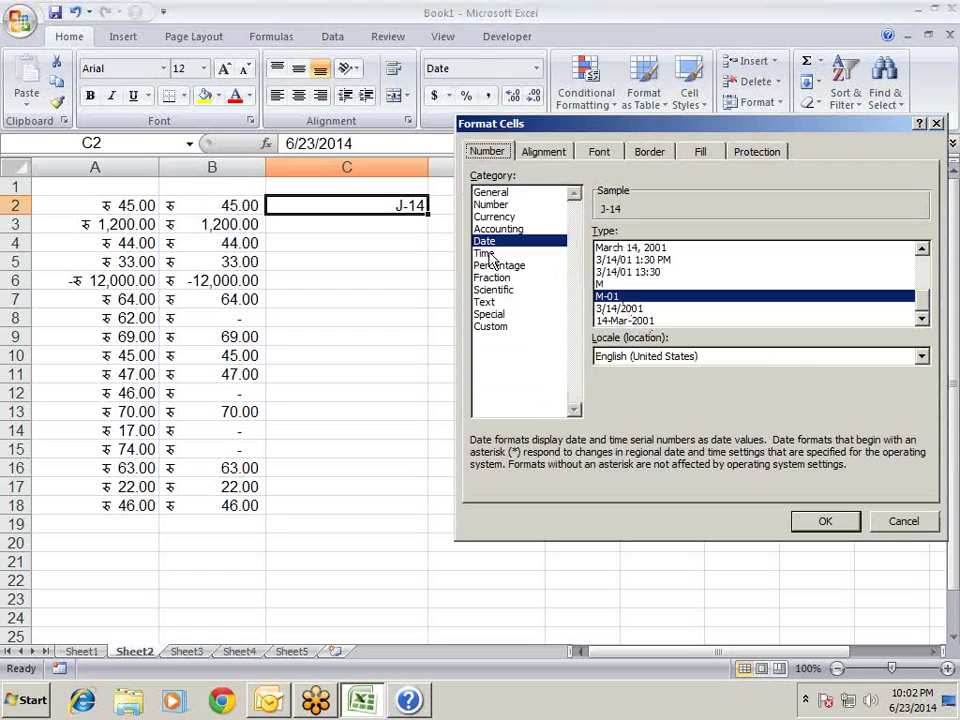
pyautogui.press('Return')
# Clear C2, discard a today's-date entry, and enter the current time instead.
pyautogui.press('Delete')
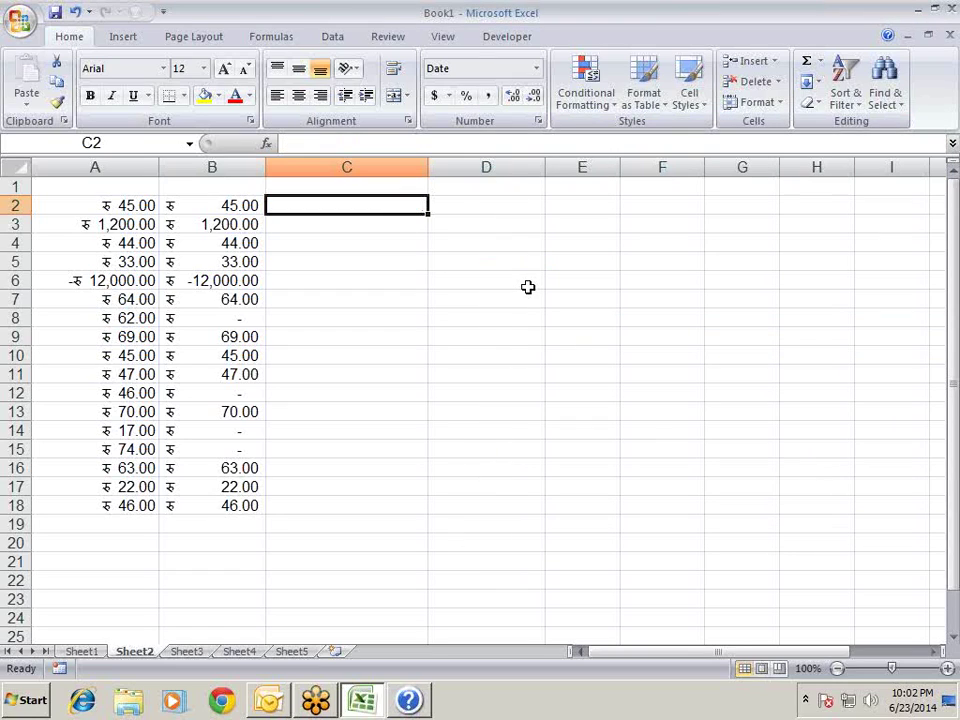
pyautogui.hotkey('ctrl', ';')
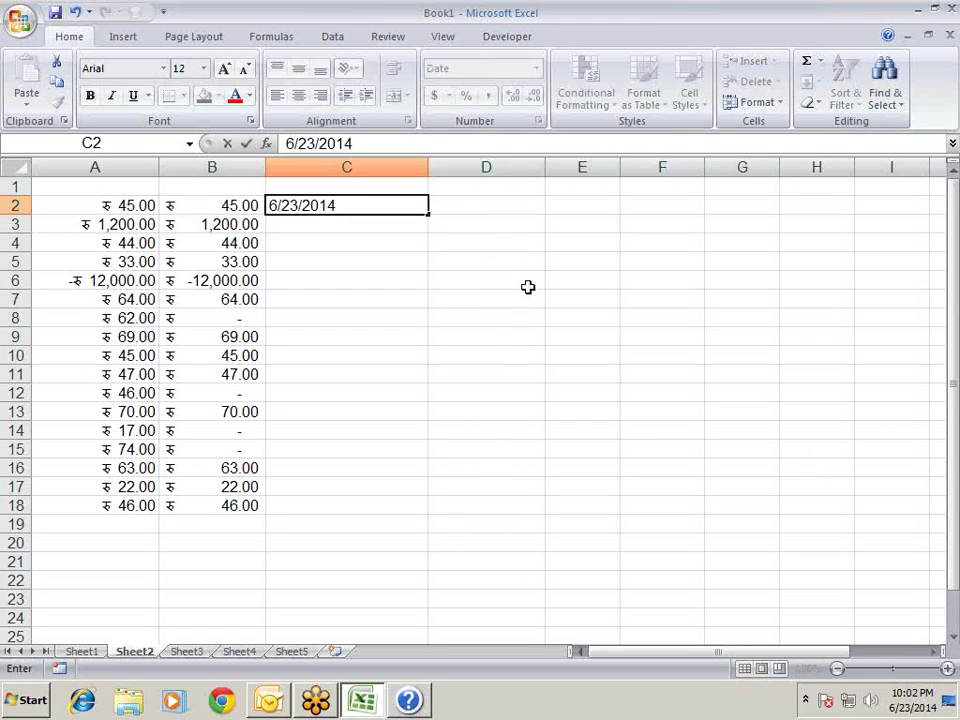
pyautogui.press('Escape')
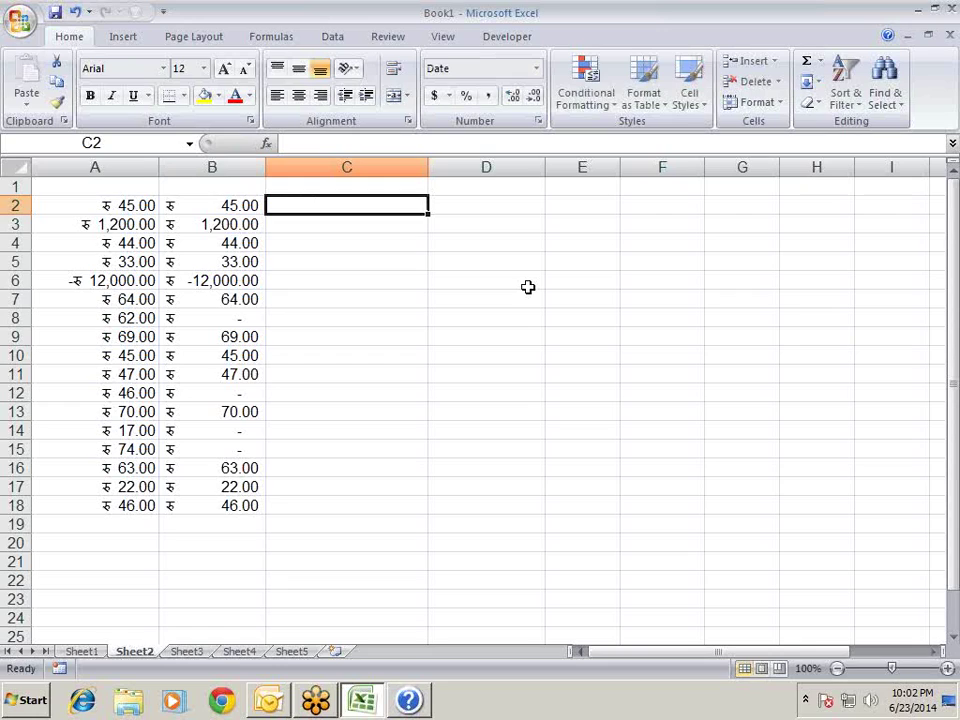
pyautogui.hotkey('ctrl', 'shift', ';')
pyautogui.press('Return')
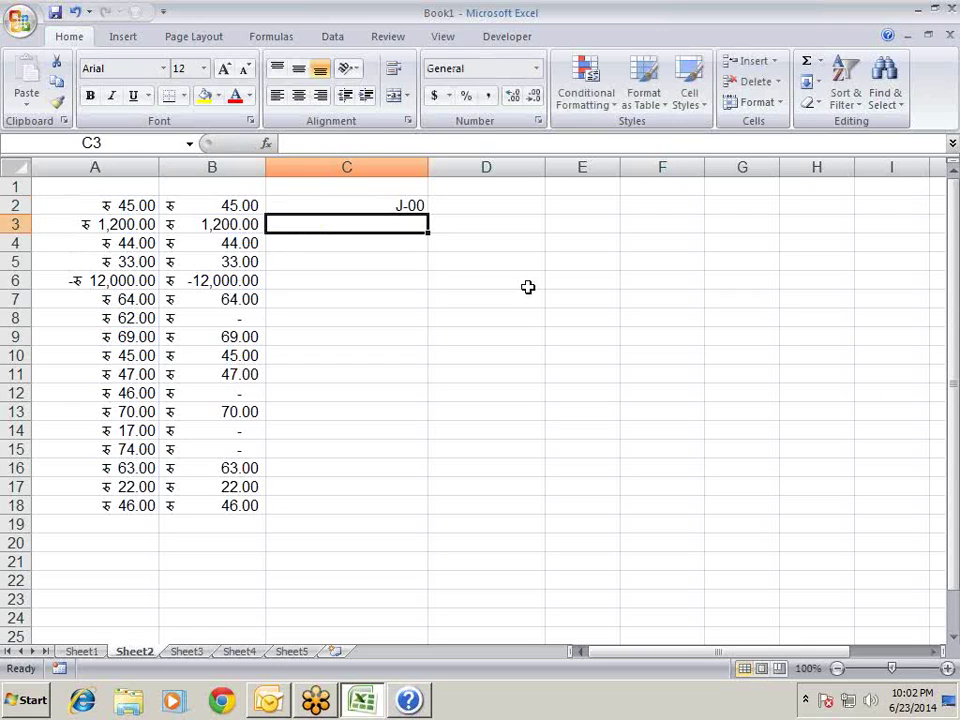
# Show C2's time as a plain number, then as time 10:02 PM.
pyautogui.press('Up')
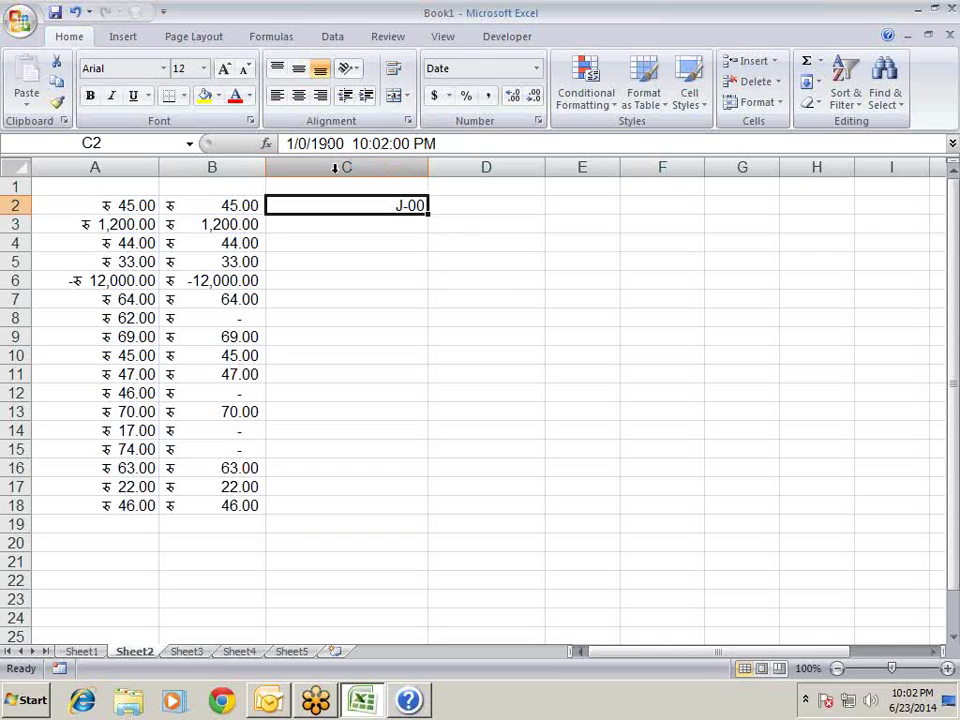
pyautogui.hotkey('ctrl', 'shift', '~')
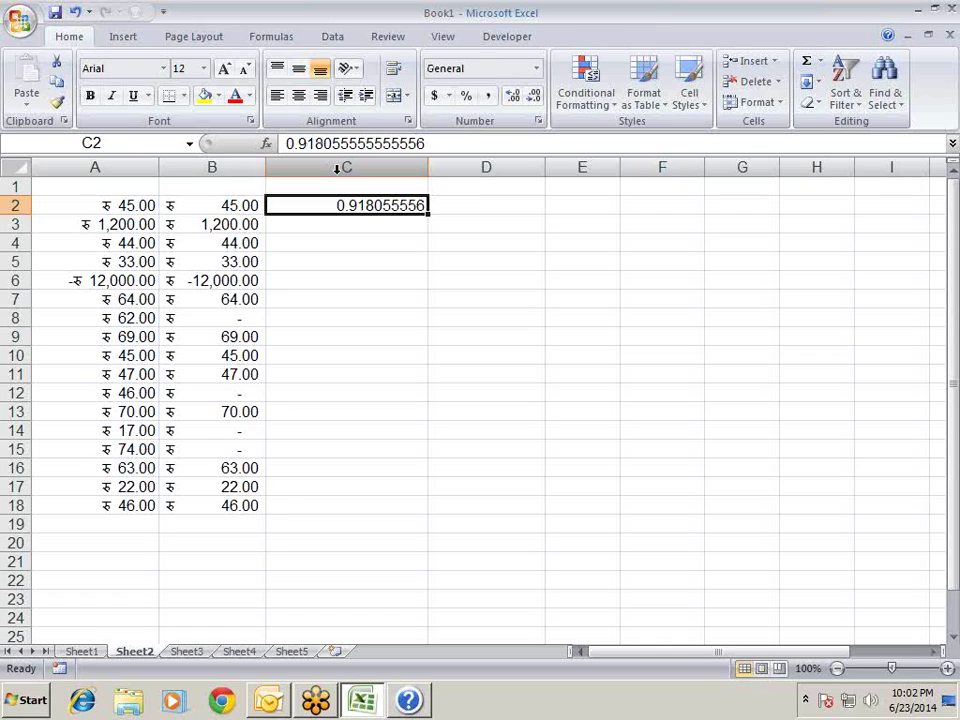
pyautogui.hotkey('ctrl', 'shift', '@')
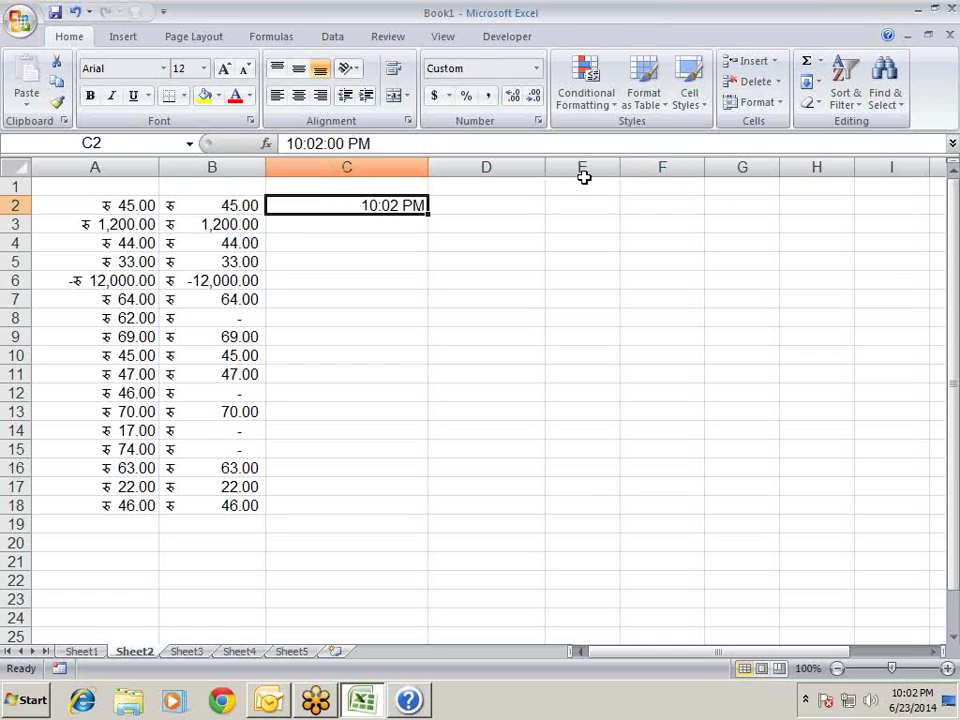
pyautogui.hotkey('ctrl', '1')
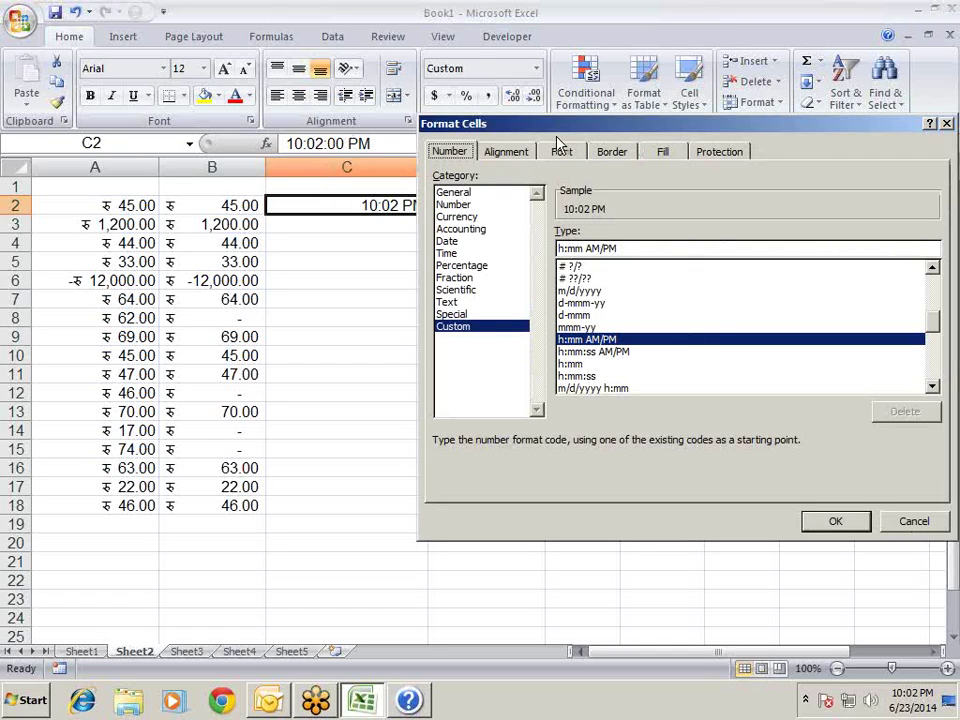
# Format C2 with the 24-hour Time type 13:30.
pyautogui.moveTo(560, 137); pyautogui.dragTo(623, 167)
pyautogui.click(554, 285)
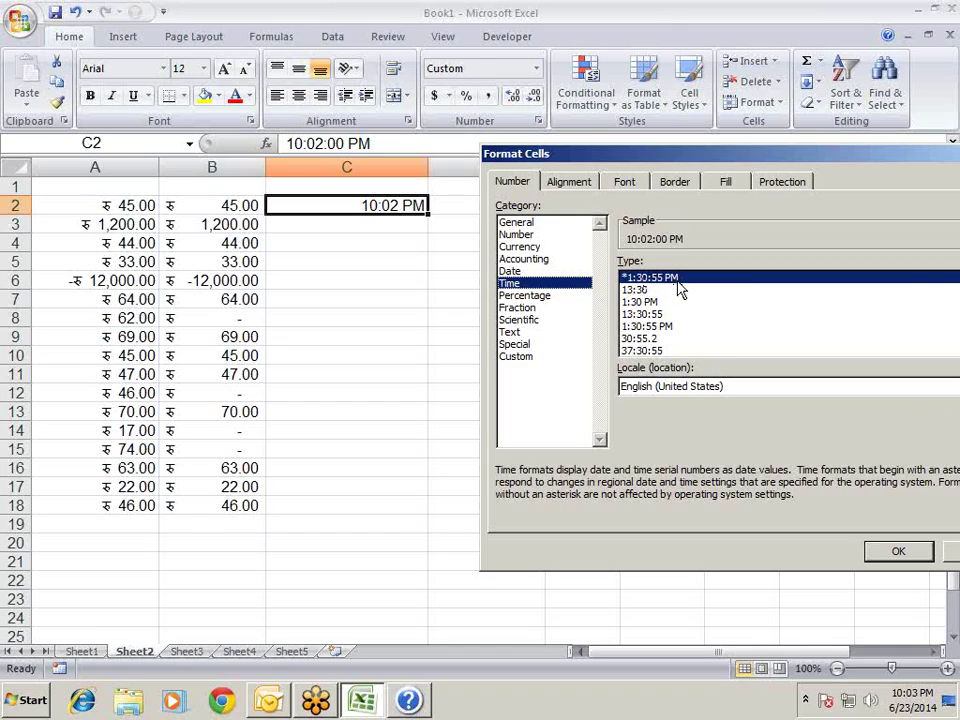
pyautogui.click(664, 302)
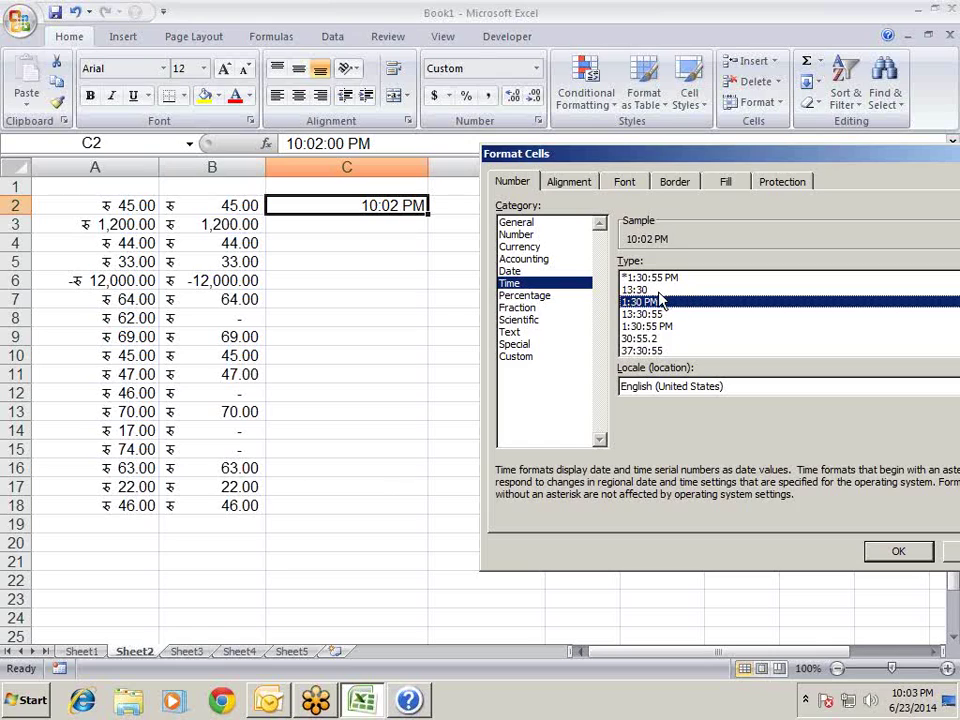
pyautogui.click(648, 290)
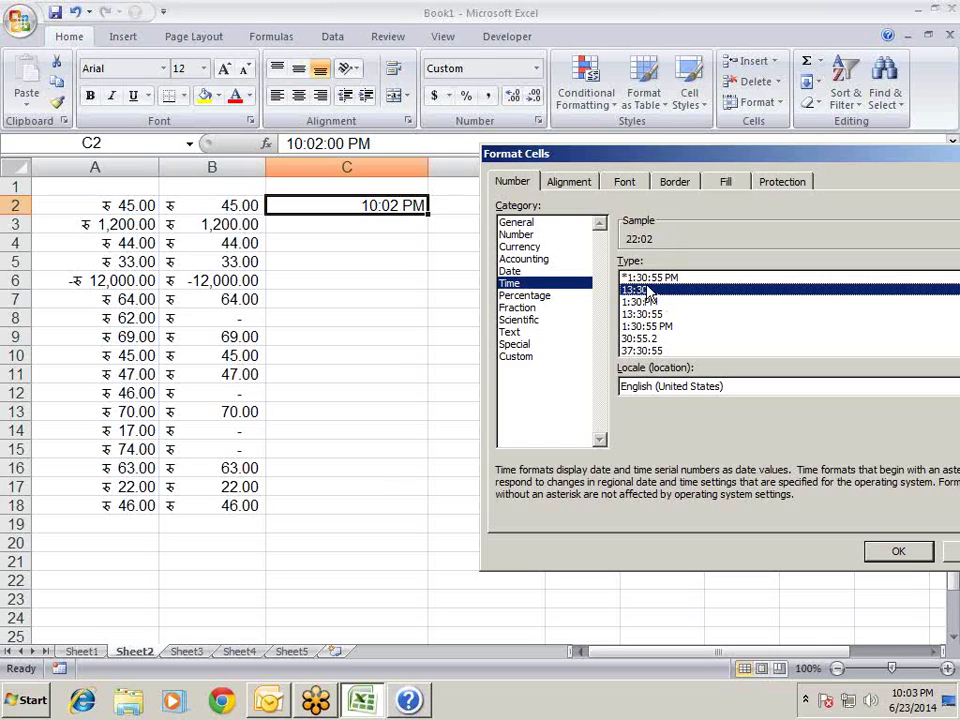
pyautogui.click(897, 551)
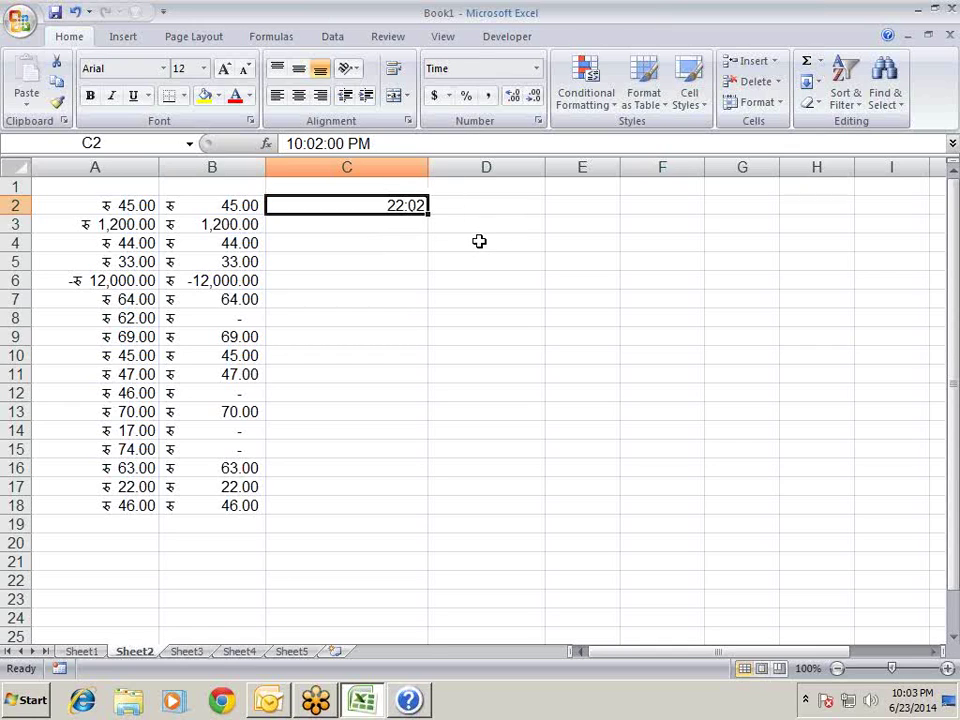
# Switch C2 to Time type 13:30:55 so it reads 22:02:00, then check its value.
pyautogui.hotkey('ctrl', '1')
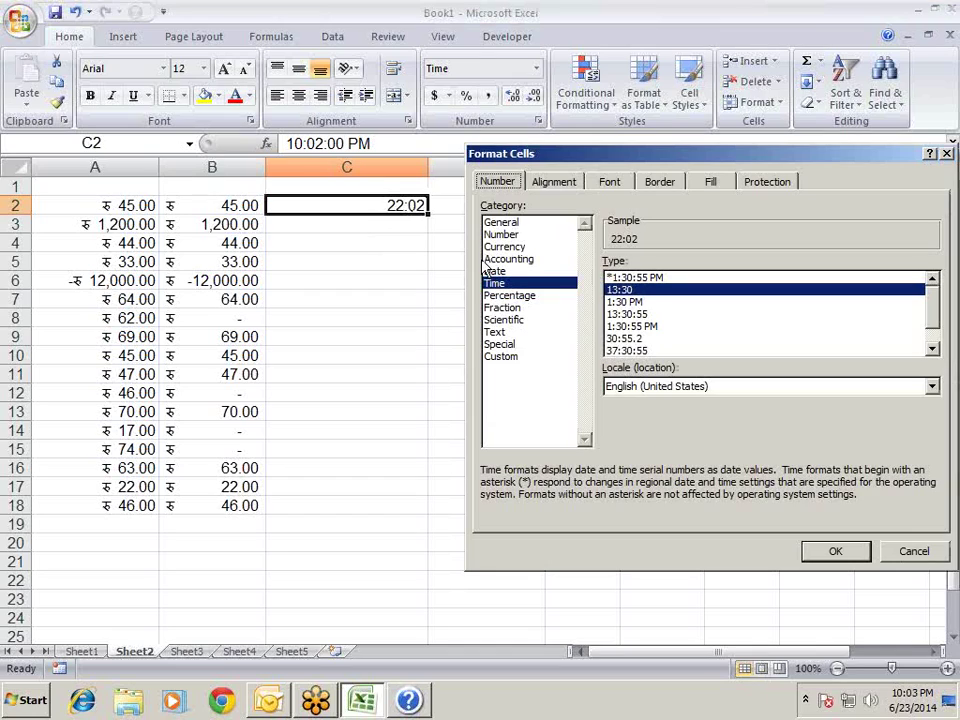
pyautogui.click(636, 314)
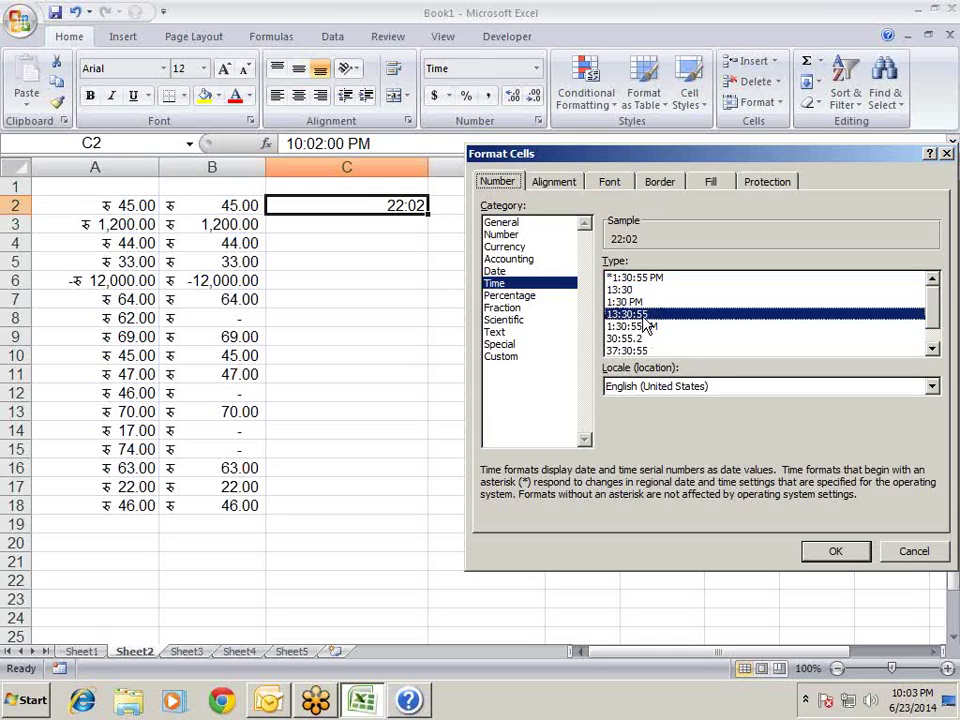
pyautogui.click(834, 551)
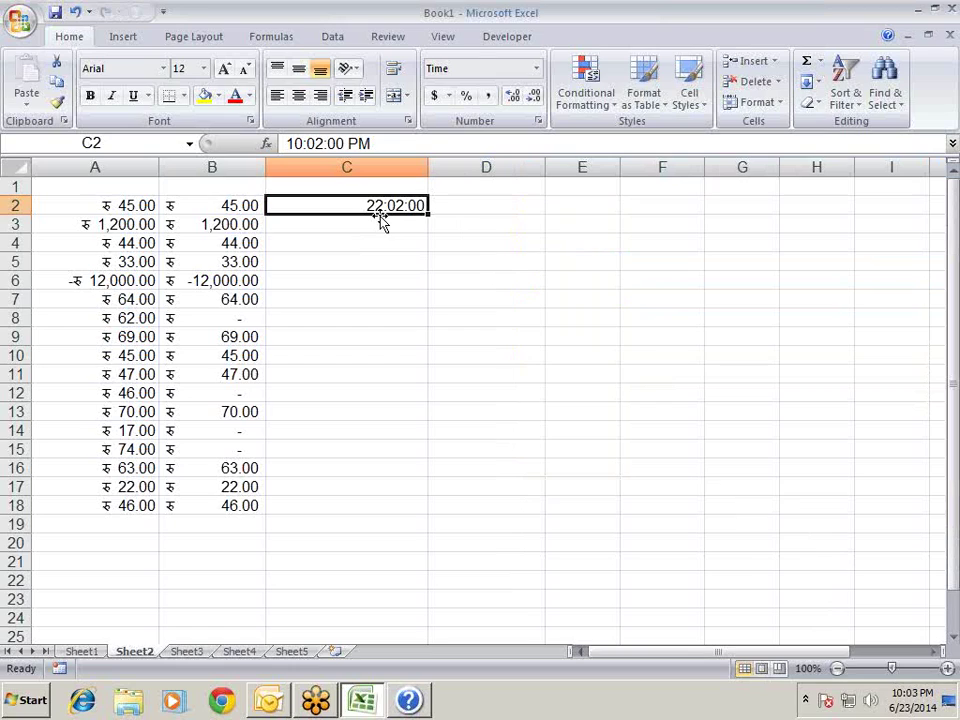
pyautogui.press('F2')
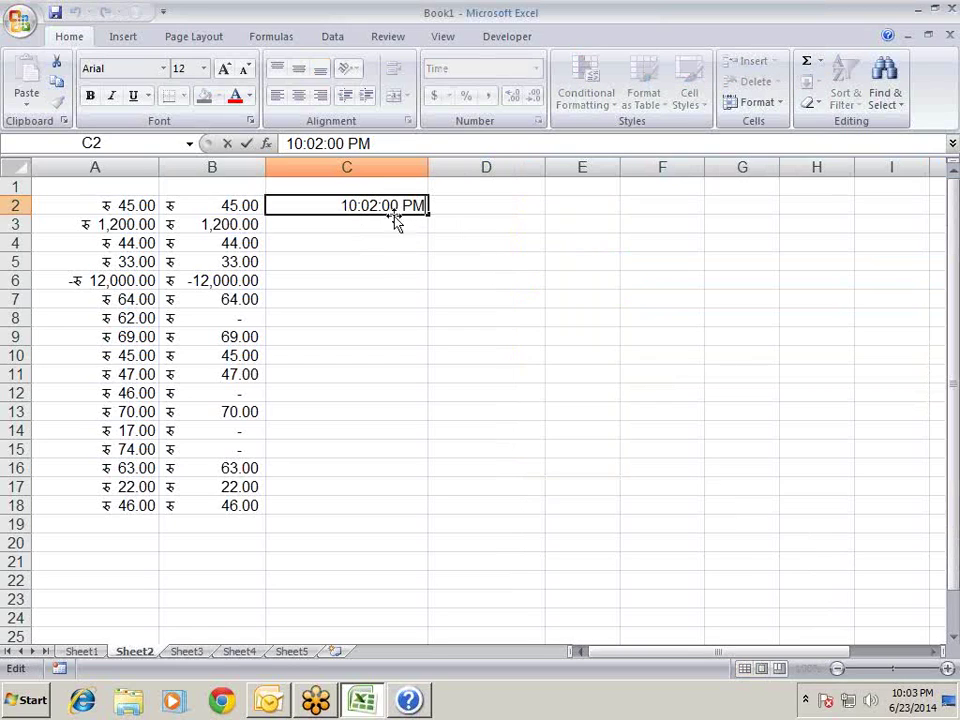
pyautogui.press('Escape')
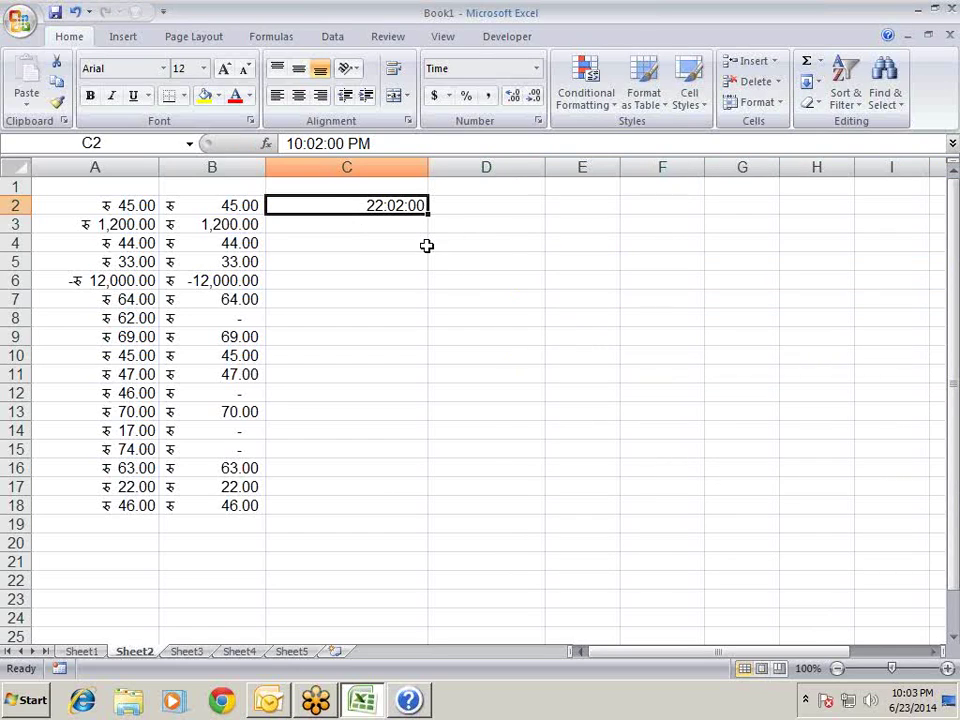
# Show C2's serial number and change its leading 0 to 1, adding one day.
pyautogui.hotkey('ctrl', 'shift', '`')
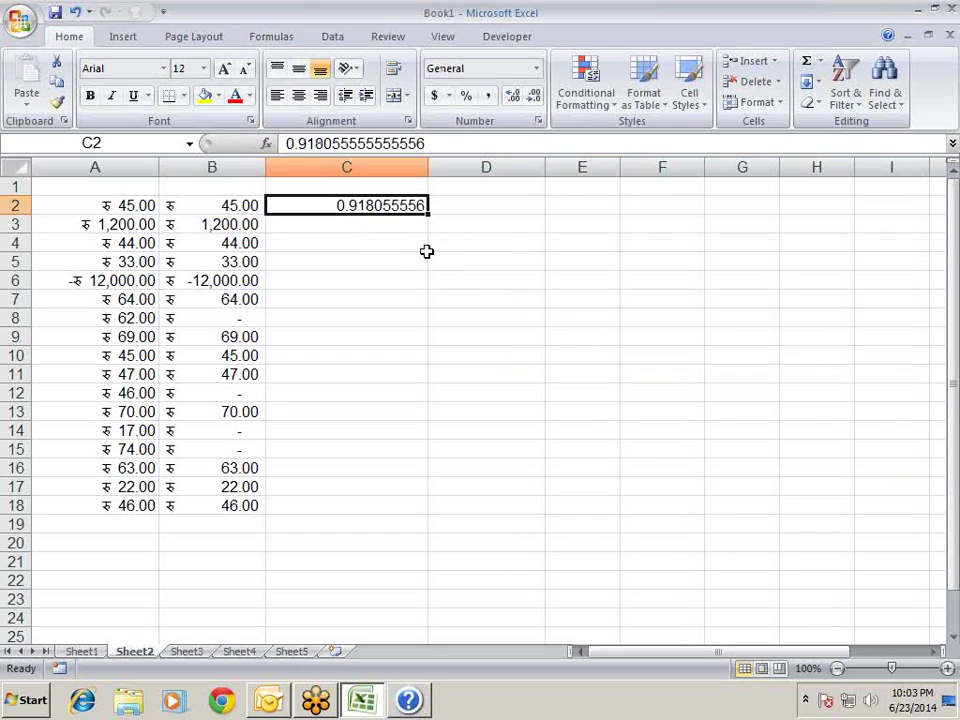
pyautogui.click(289, 143)
pyautogui.write('1')
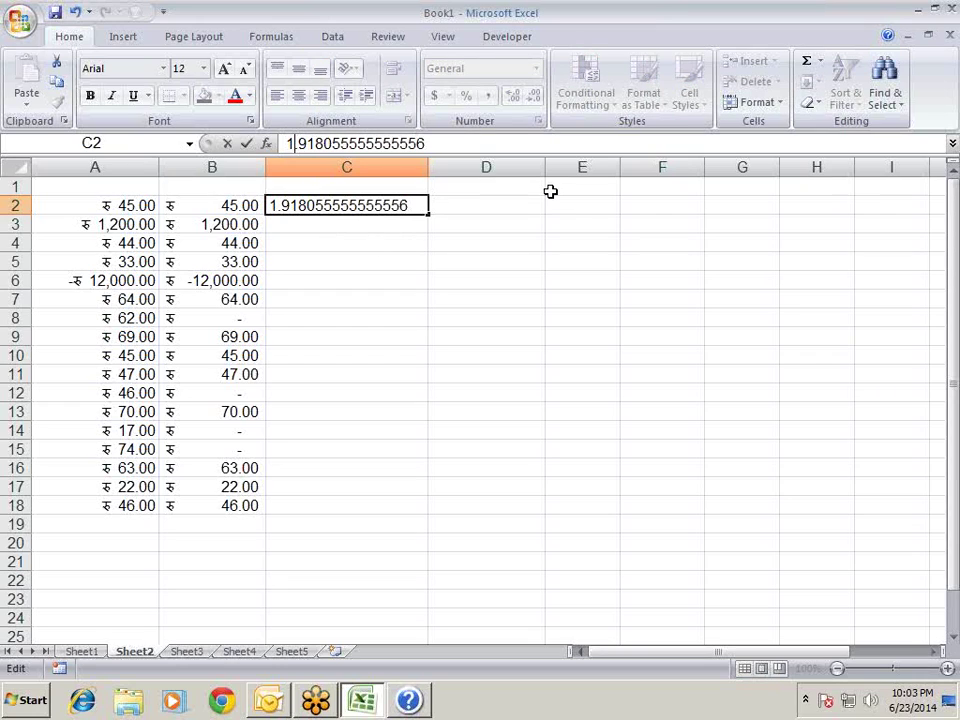
pyautogui.press('Return')
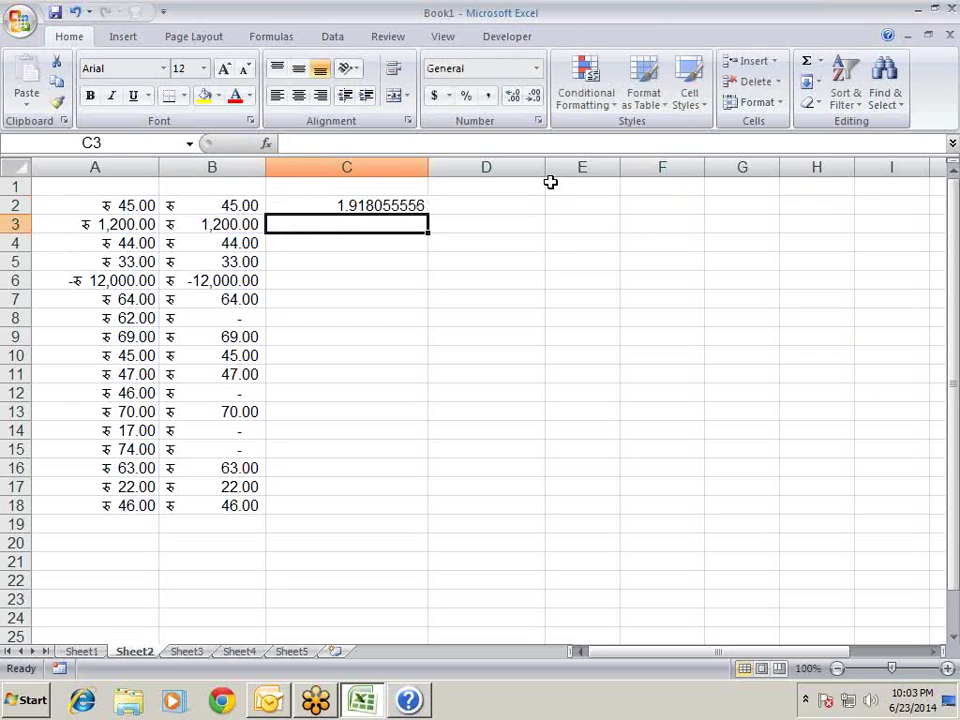
pyautogui.press('Up')
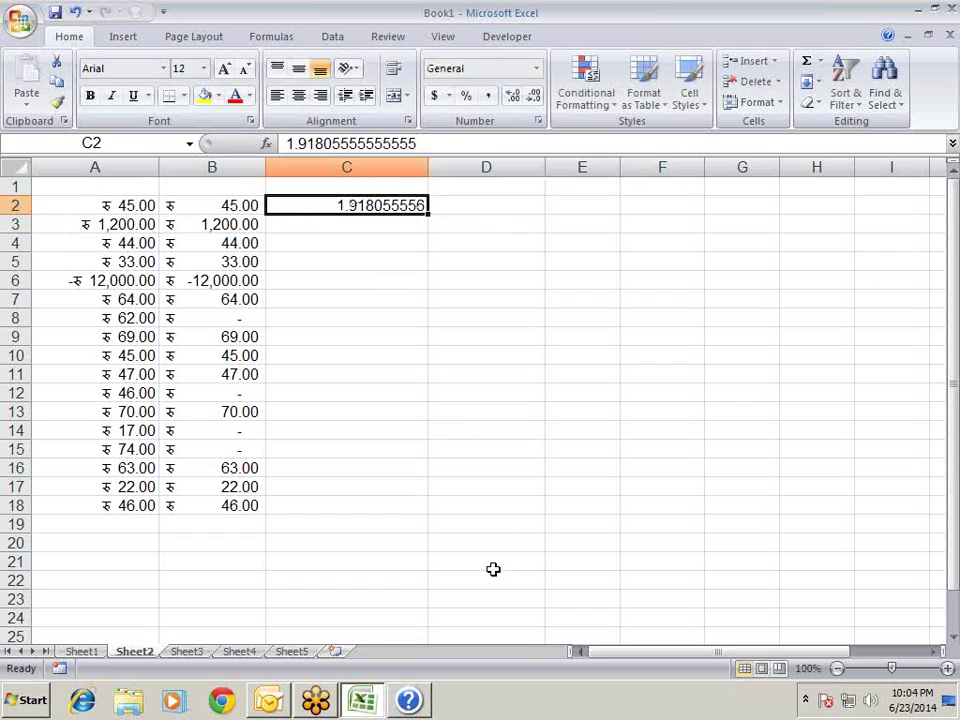
# Apply the elapsed-hours Time type 37:30:55 so C2 shows 46:02:00, then recheck it.
pyautogui.hotkey('ctrl', '1')
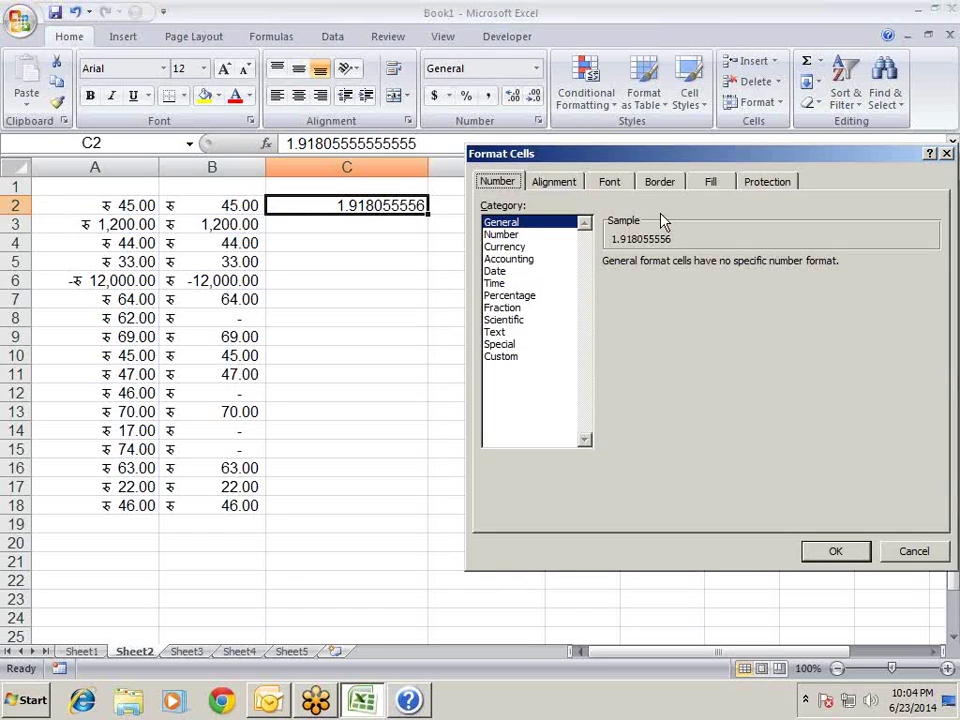
pyautogui.click(500, 284)
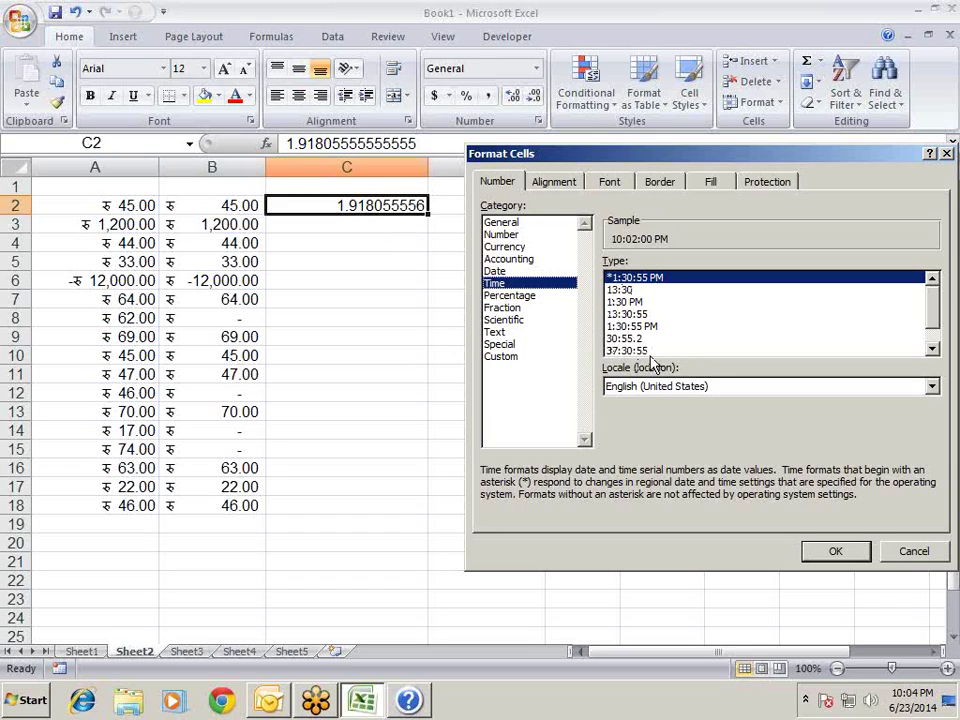
pyautogui.click(628, 351)
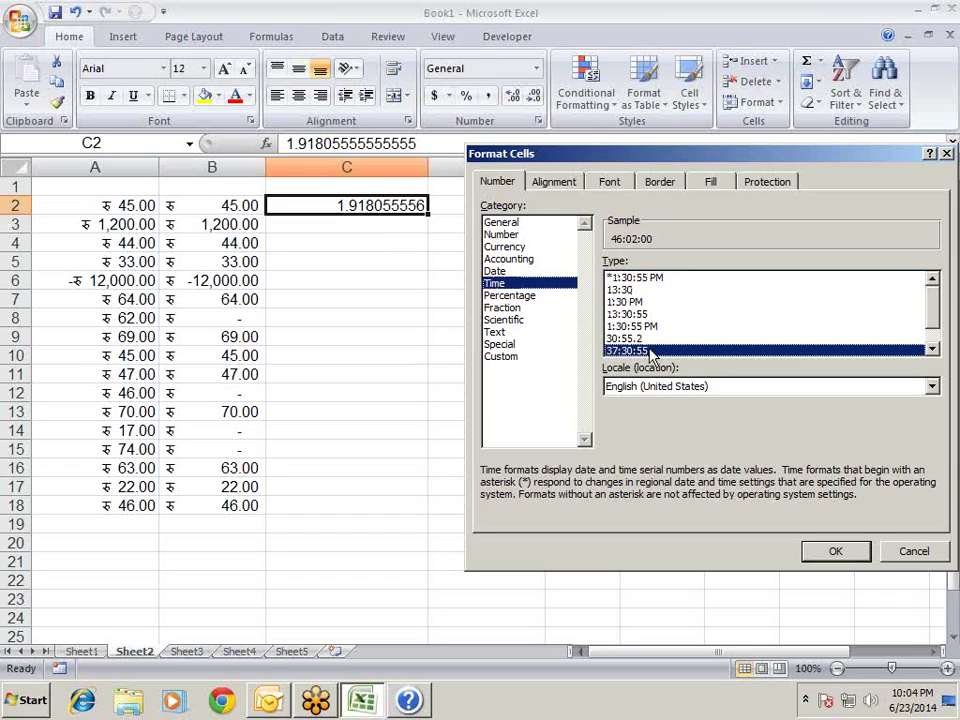
pyautogui.click(818, 560)
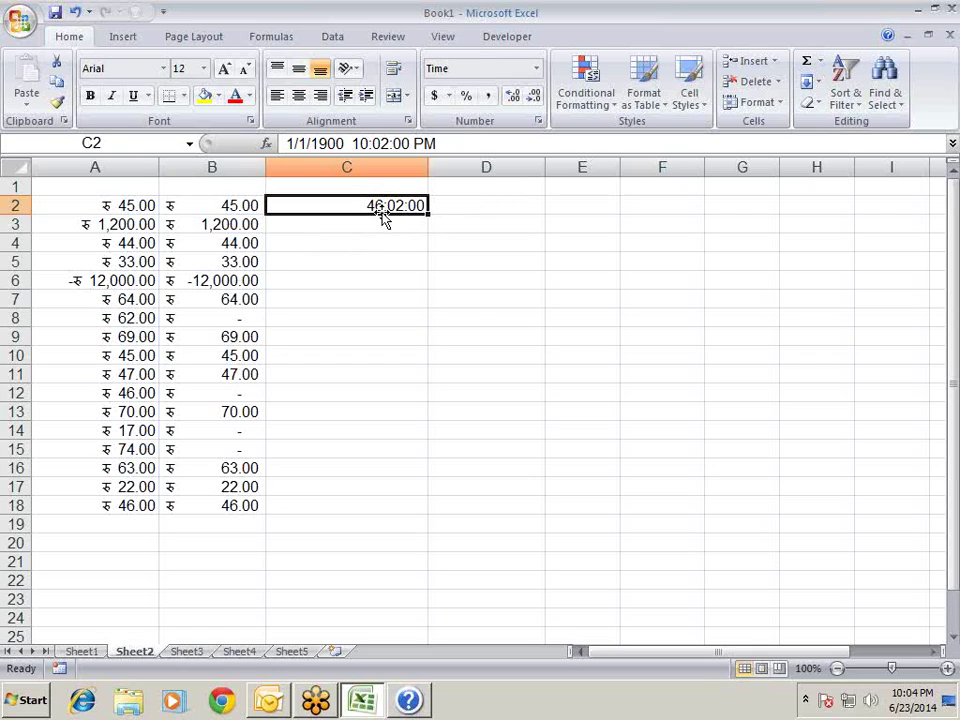
pyautogui.hotkey('ctrl', '1')
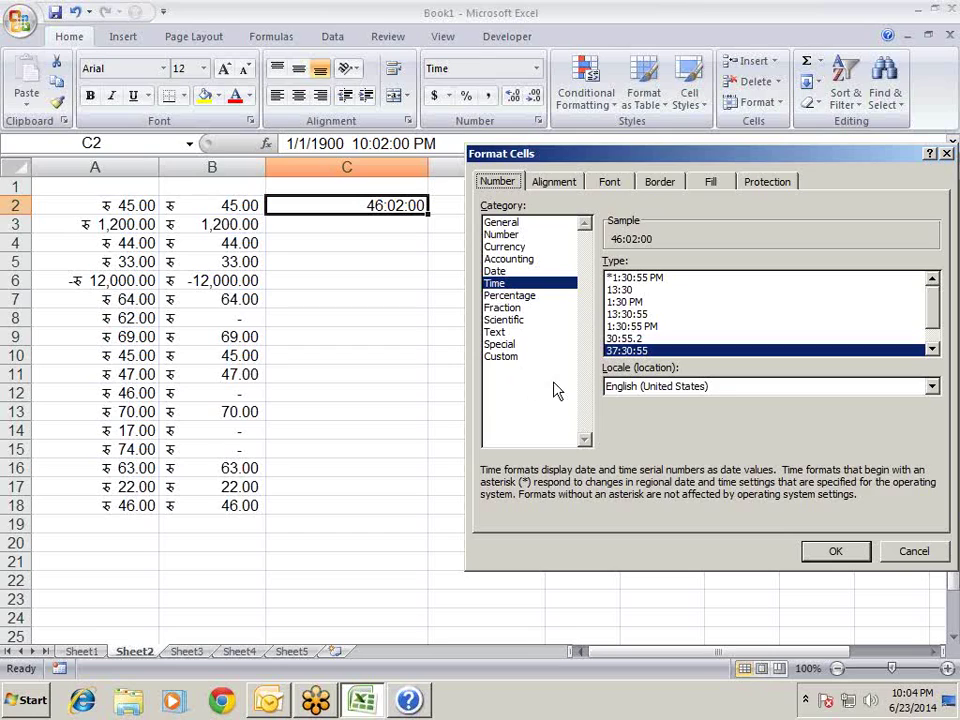
# Close the Format Cells window without applying any changes.
pyautogui.click(936, 350)
pyautogui.click(936, 350)
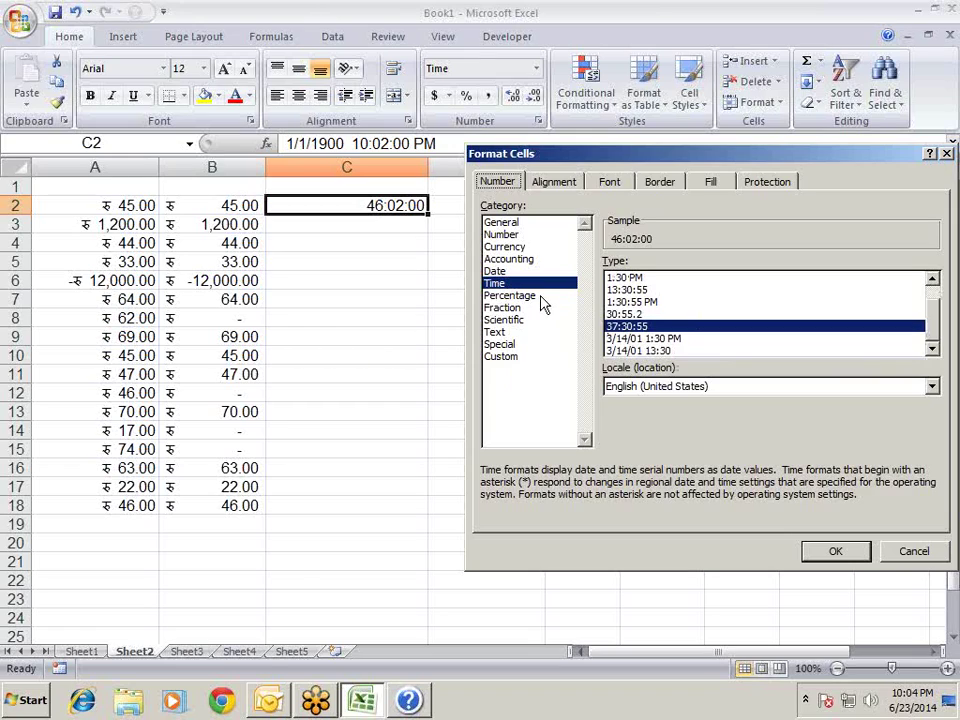
pyautogui.press('Return')
# Clear C2, then enter 2% in D2 and 0.02 in E2.
pyautogui.press('Delete')
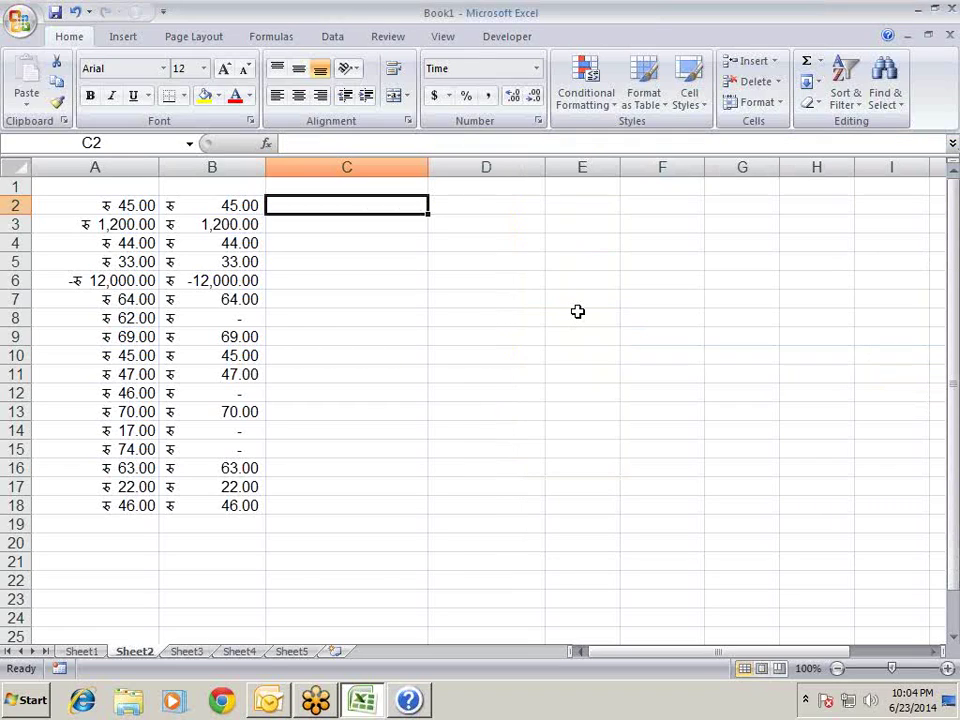
pyautogui.press('Right')
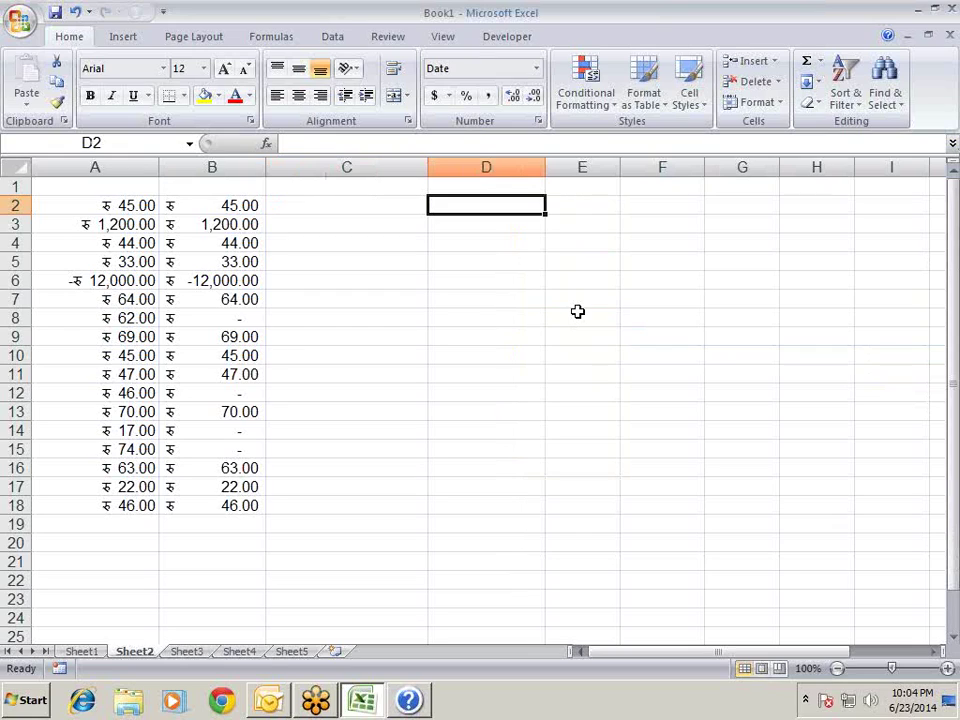
pyautogui.write('2')
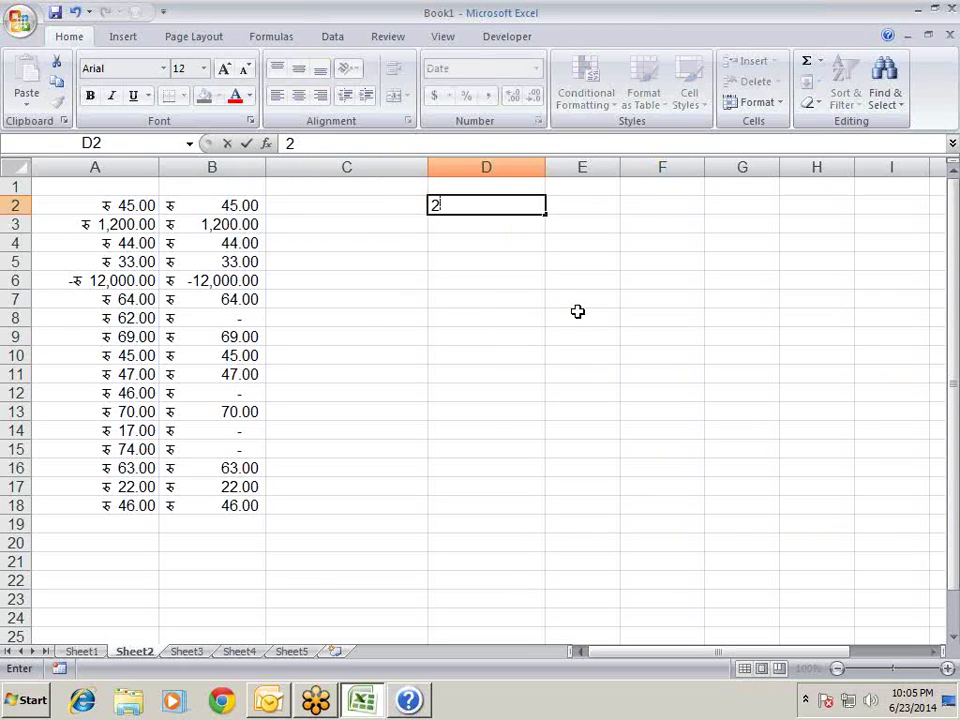
pyautogui.write('%')
pyautogui.press('Return')
pyautogui.press('Up')
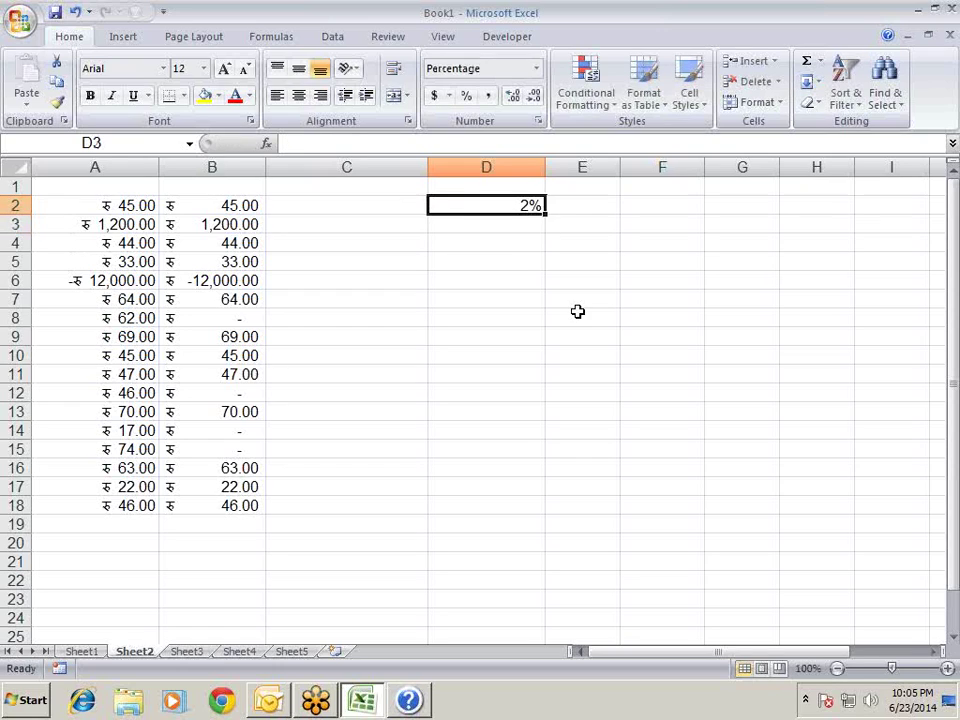
pyautogui.press('Right')
pyautogui.write('0')
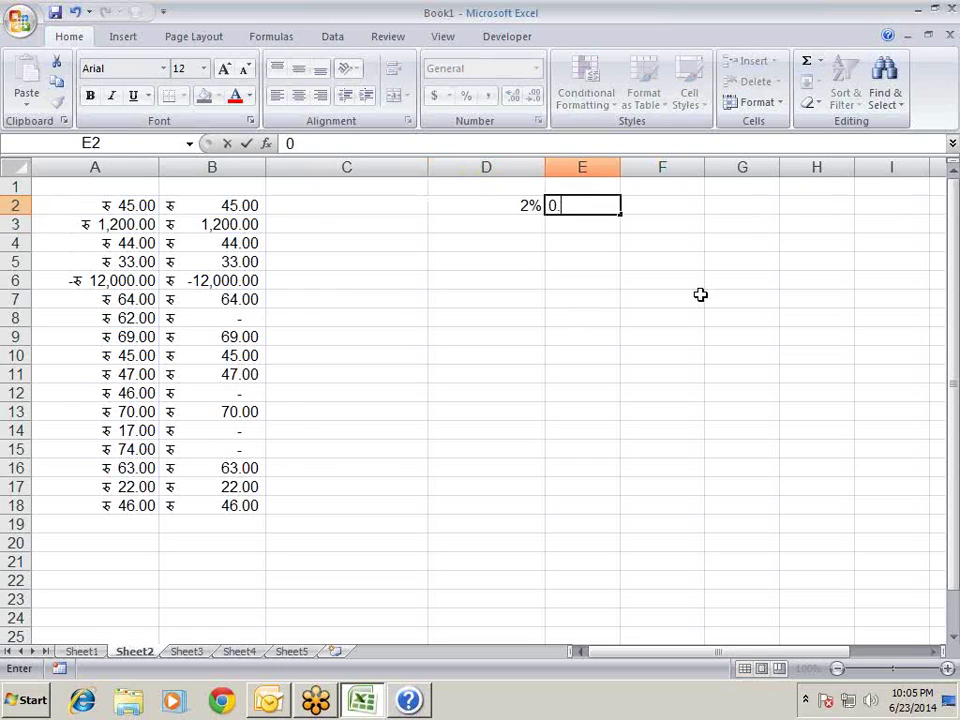
pyautogui.write('.02')
pyautogui.press('Return')
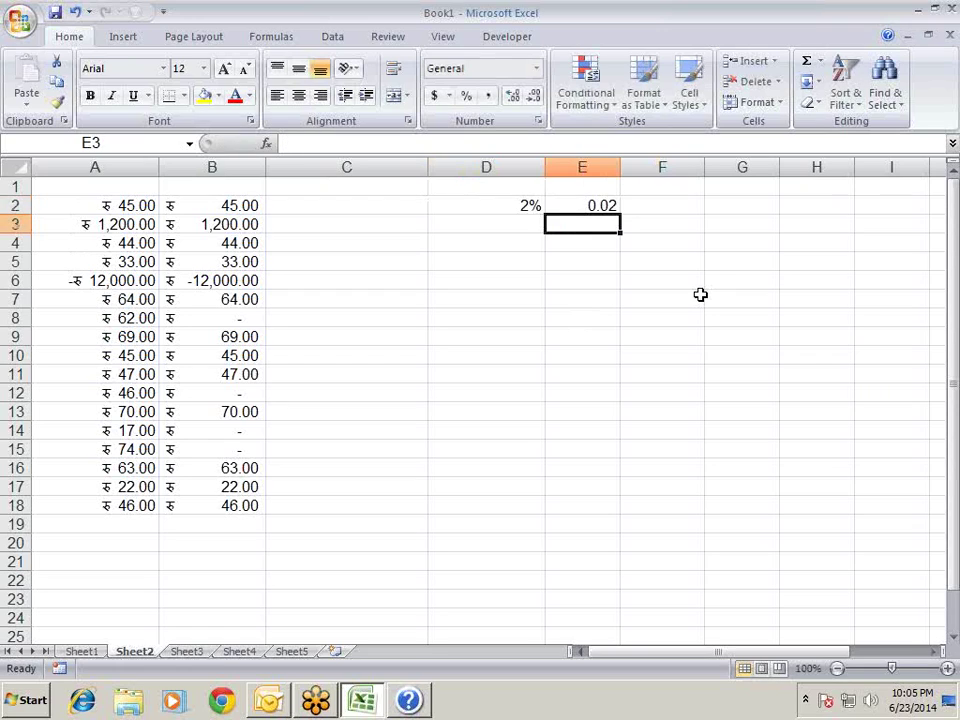
pyautogui.press('Up')
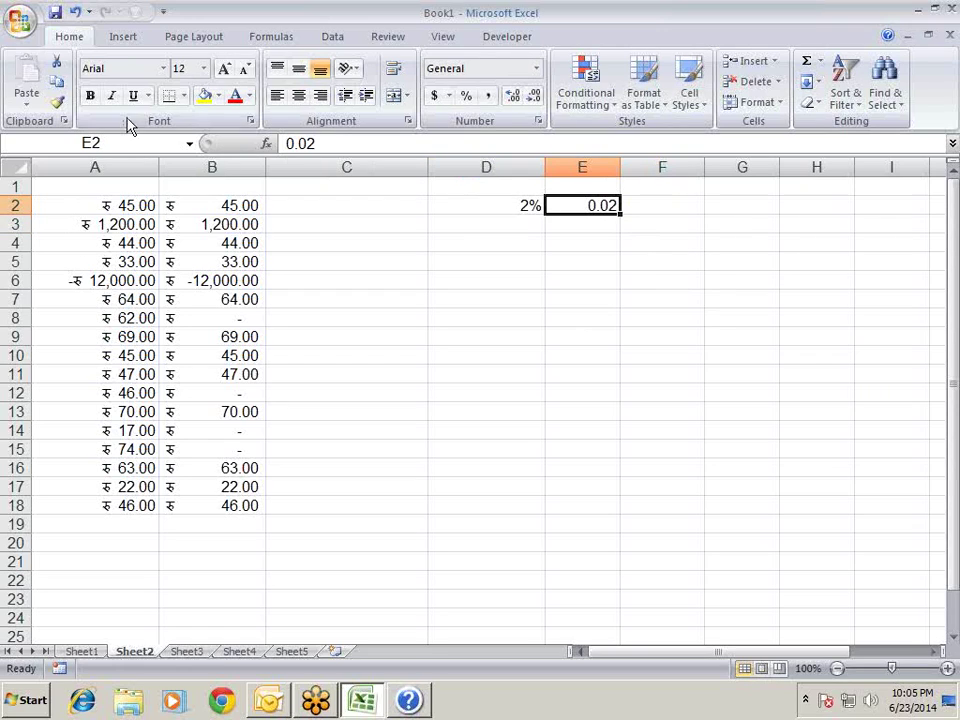
# Enter 200 in D4 and format it as Percentage so it shows 20000.00%.
pyautogui.click(477, 240)
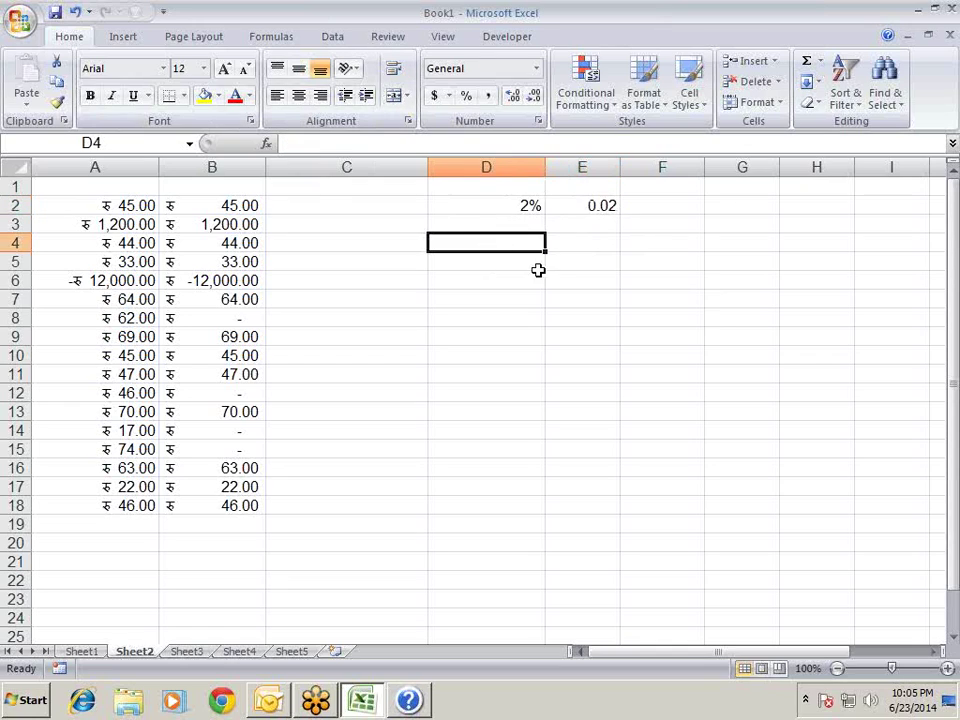
pyautogui.write('200')
pyautogui.press('Return')
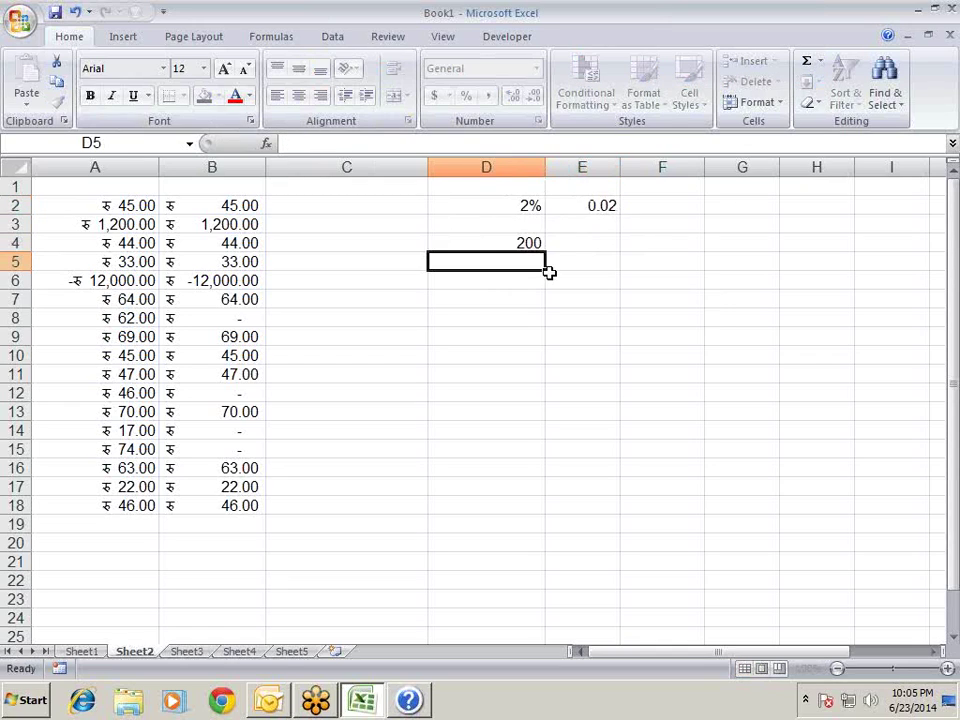
pyautogui.press('Up')
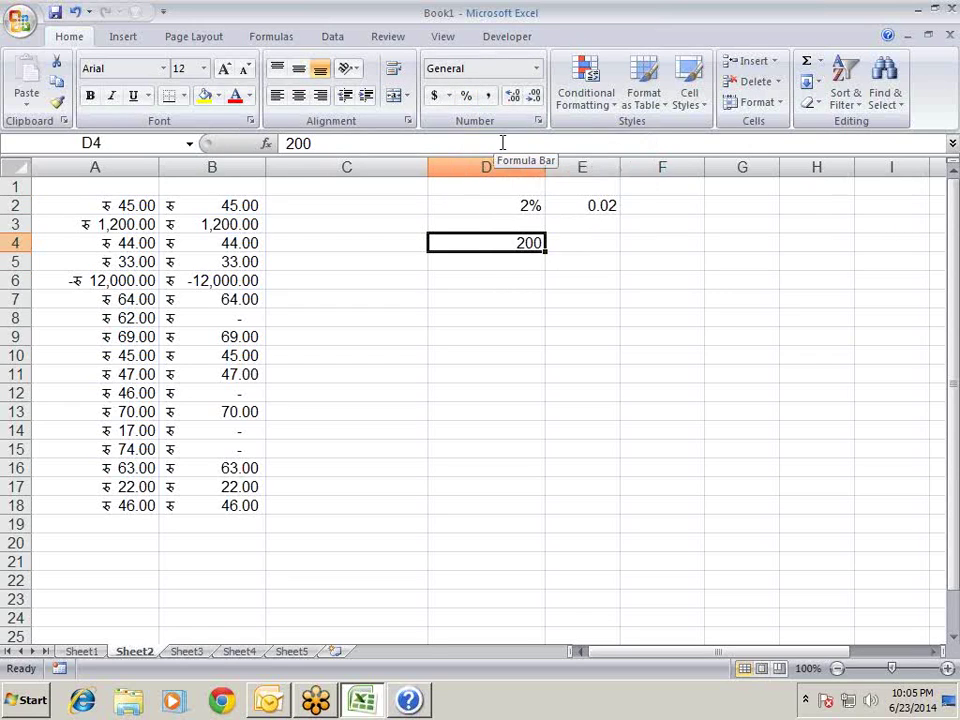
pyautogui.hotkey('ctrl', '1')
pyautogui.click(530, 296)
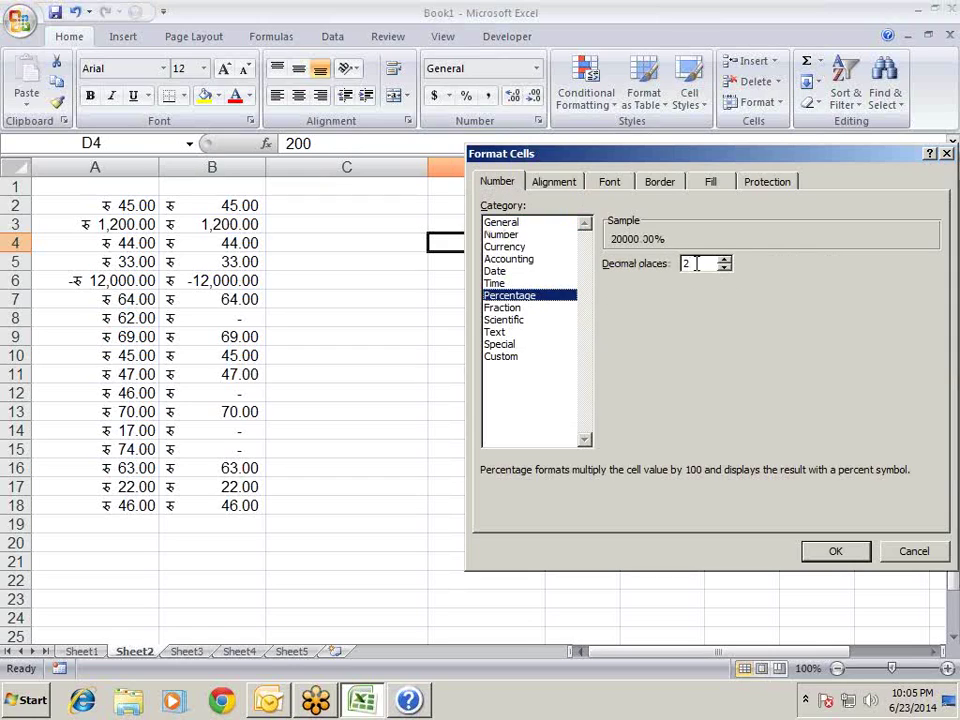
pyautogui.click(830, 553)
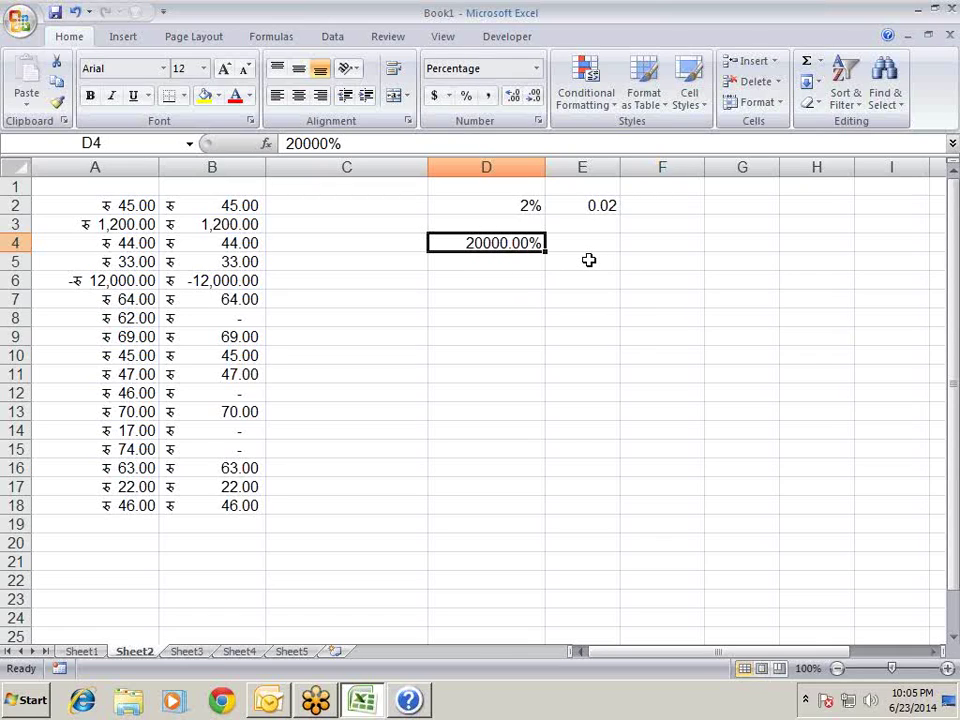
pyautogui.press('Return')
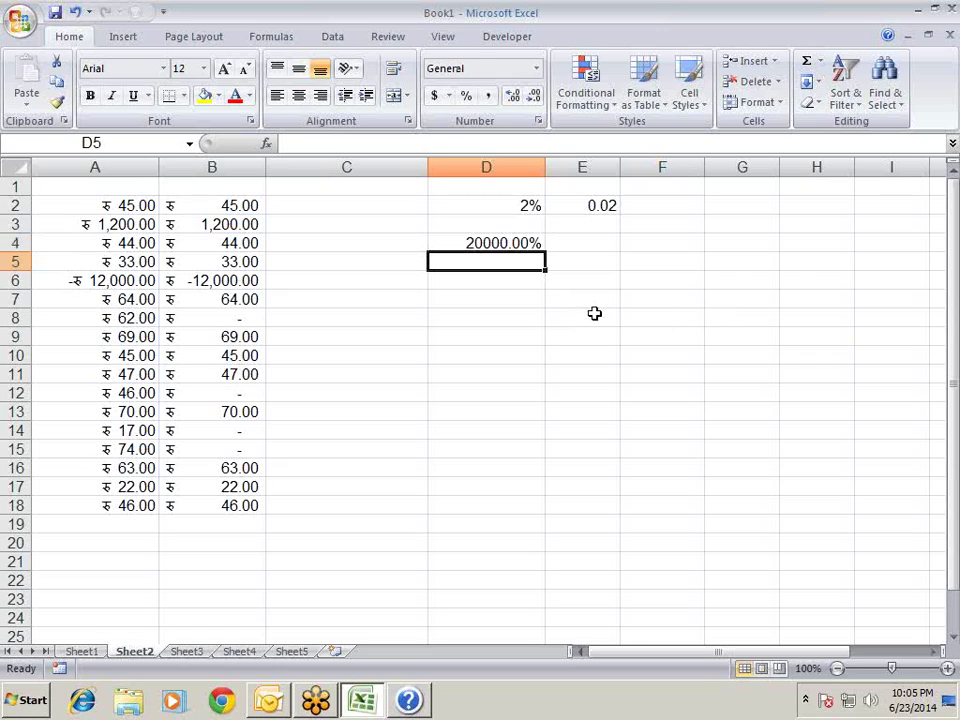
pyautogui.click(507, 297)
pyautogui.write('1')
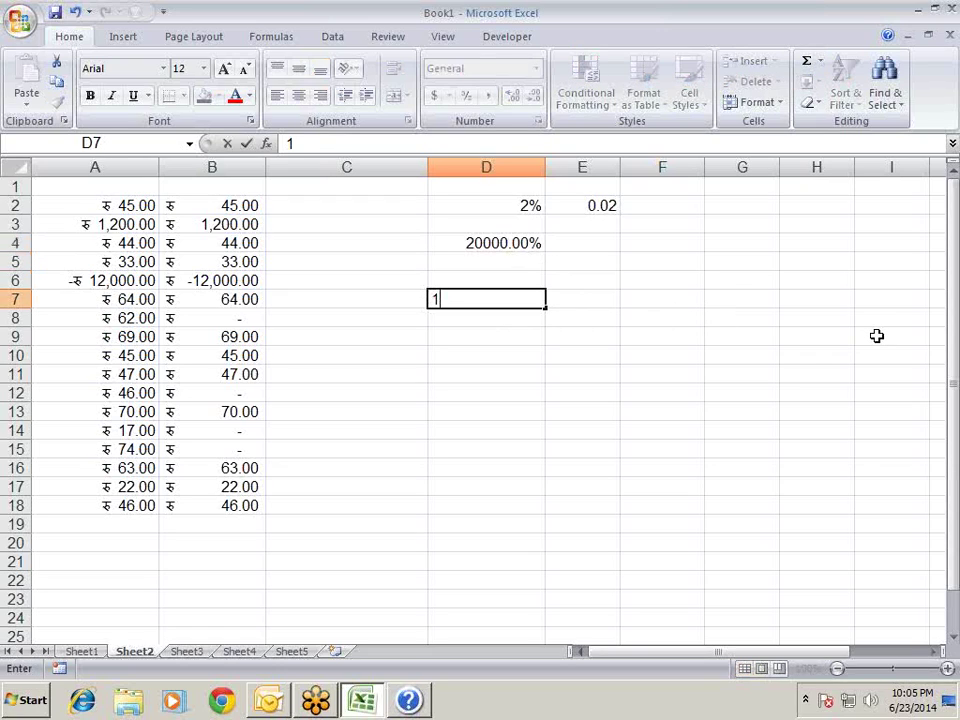
pyautogui.write('0')
pyautogui.click(543, 395)
pyautogui.click(493, 298)
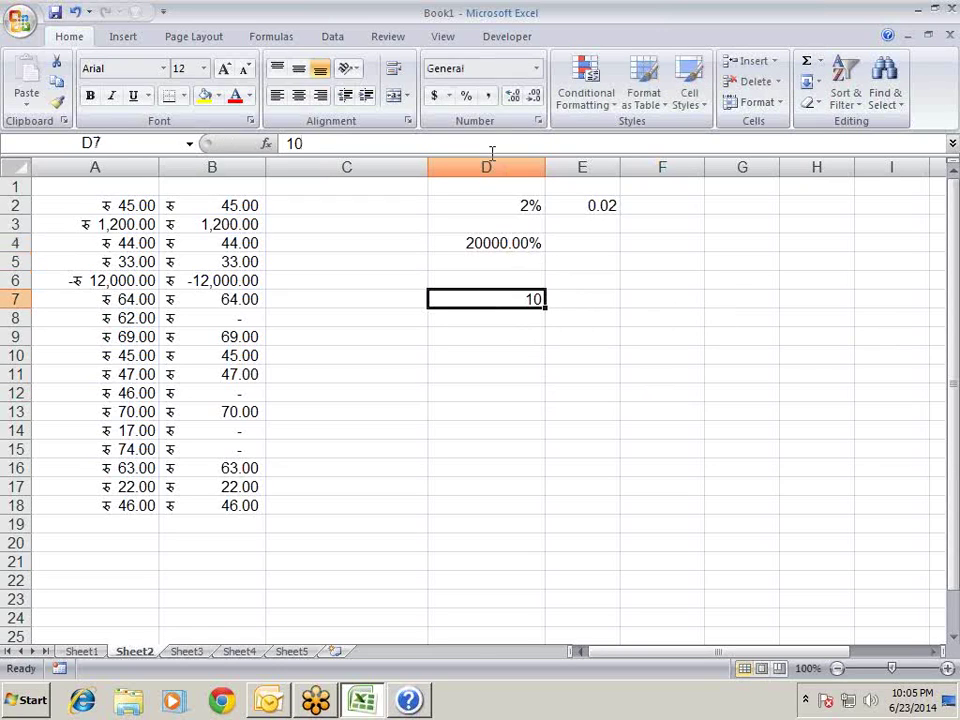
pyautogui.click(466, 95)
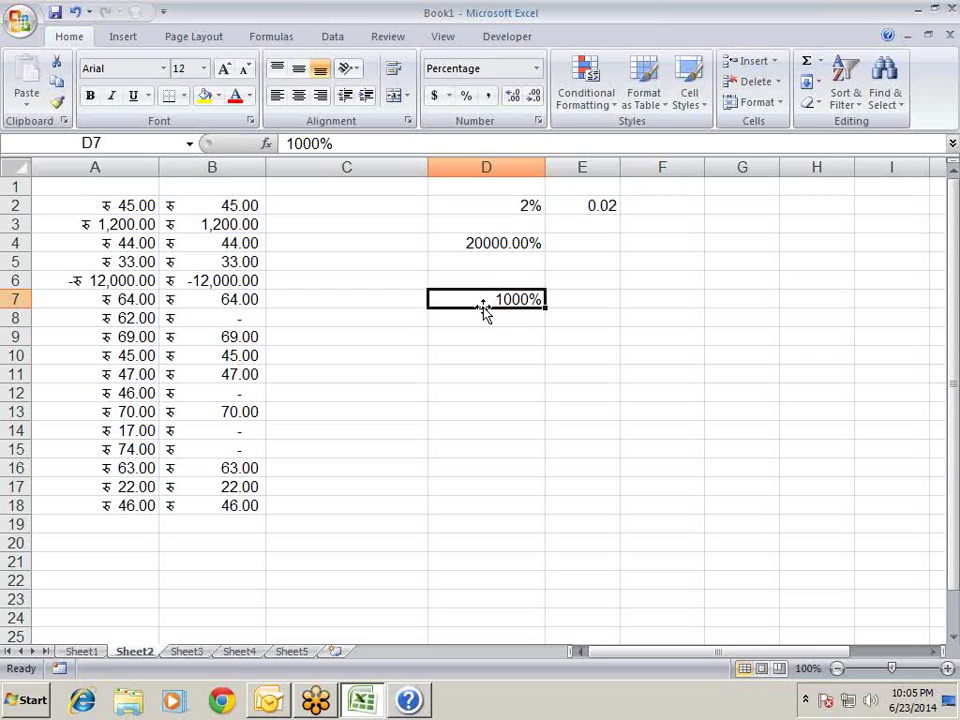
pyautogui.write('2')
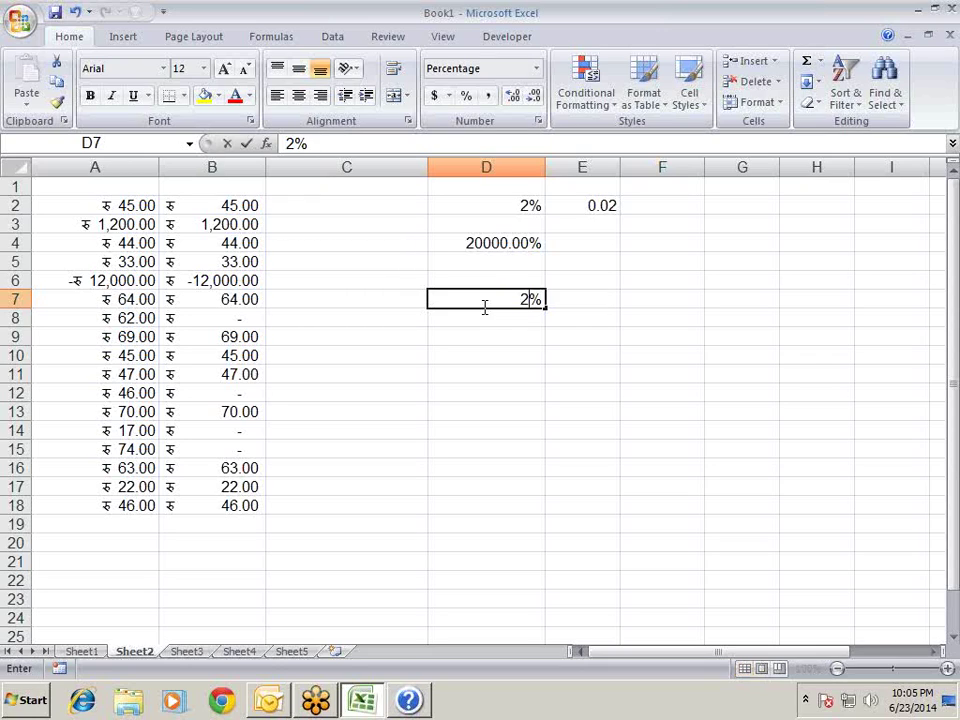
pyautogui.write('0')
pyautogui.press('Return')
pyautogui.click(482, 305)
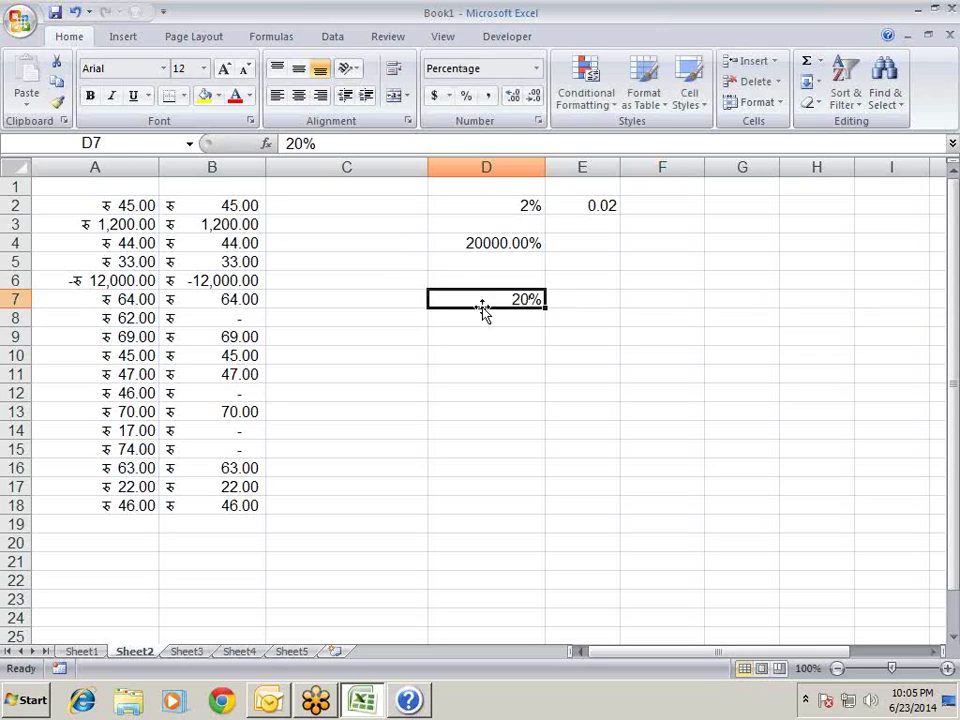
pyautogui.write('100')
pyautogui.press('Return')
pyautogui.click(482, 305)
pyautogui.write('300')
pyautogui.press('Return')
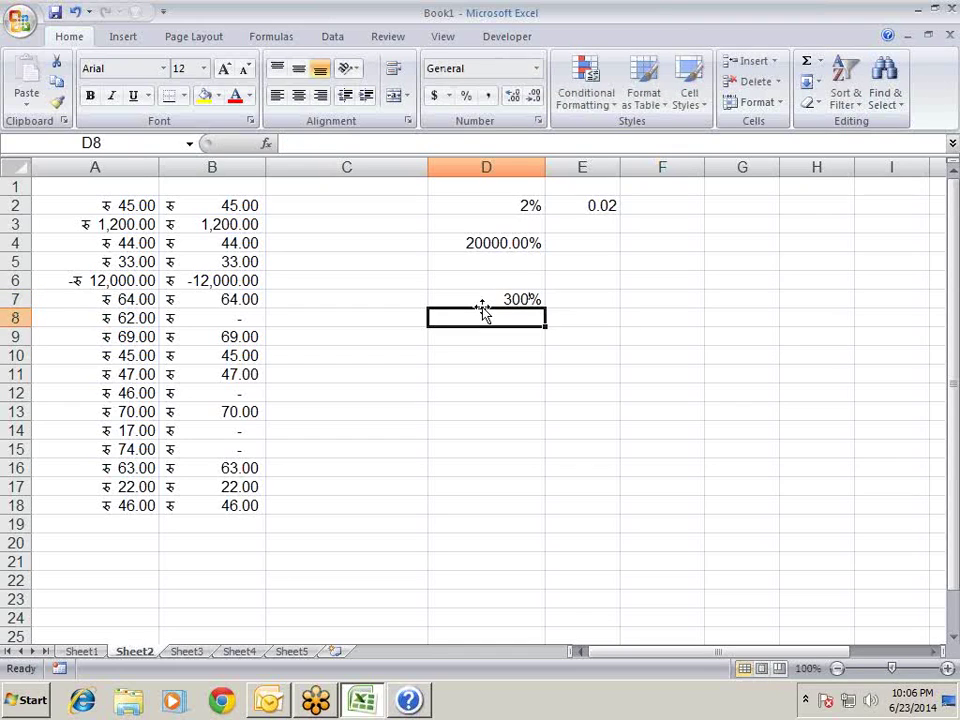
pyautogui.click(482, 305)
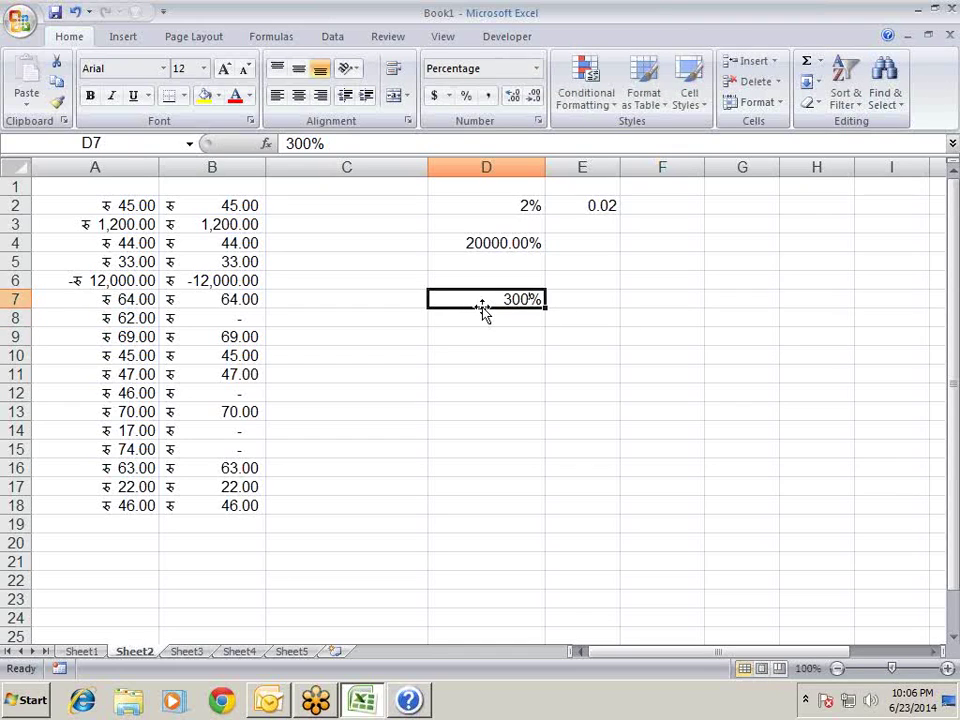
pyautogui.hotkey('ctrl', 'shift', '~')
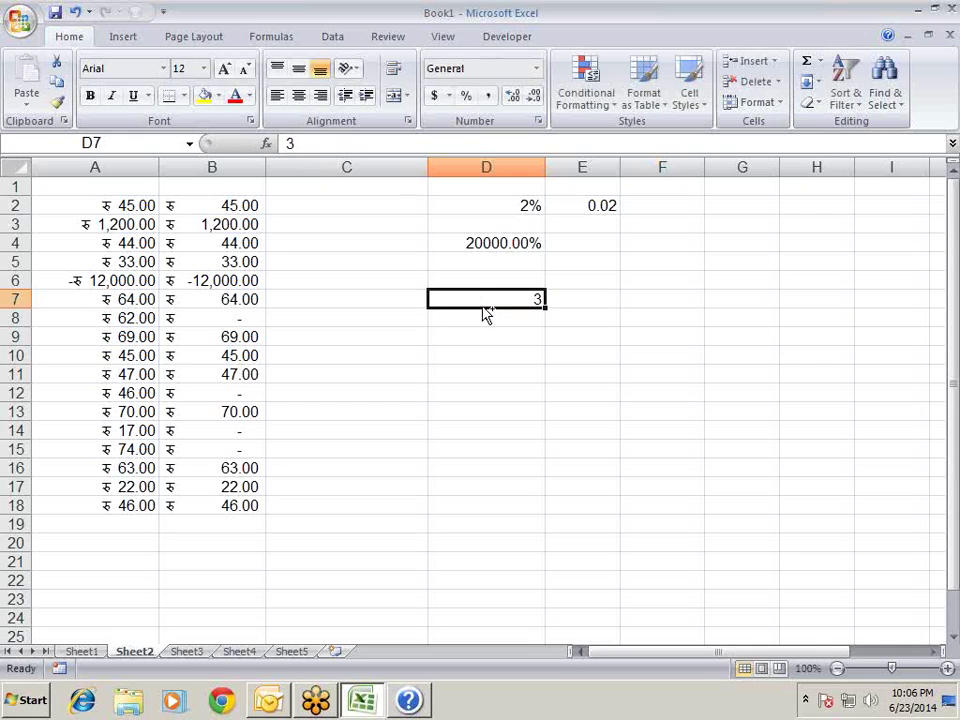
pyautogui.hotkey('ctrl', 'shift', '%')
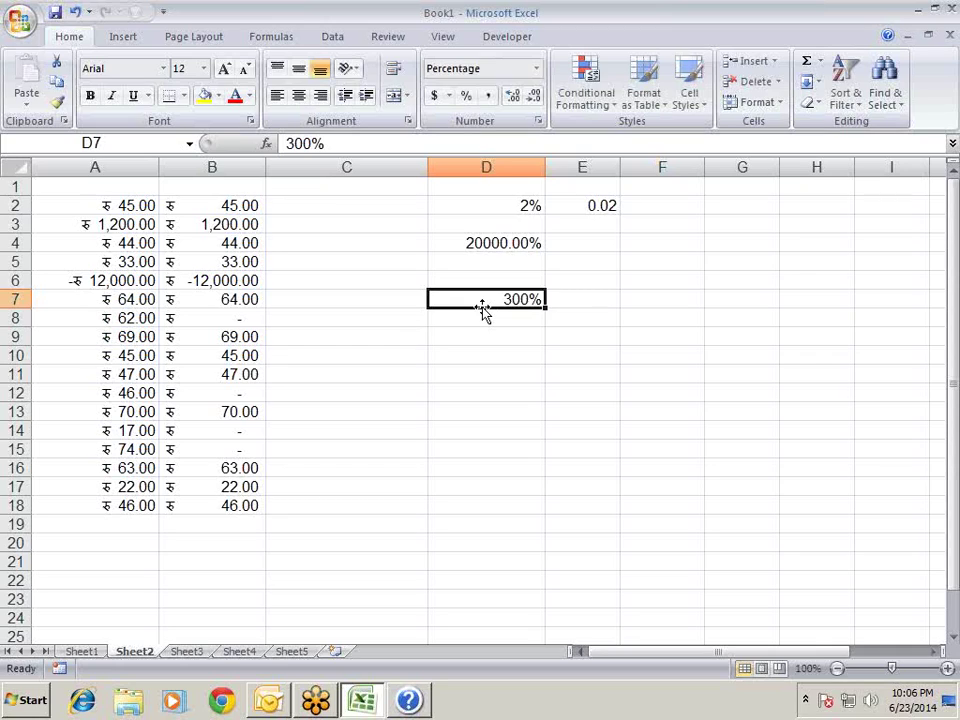
pyautogui.press('Delete')
# Enter the value 1 in cell C6 and keep C6 selected.
pyautogui.press('Up')
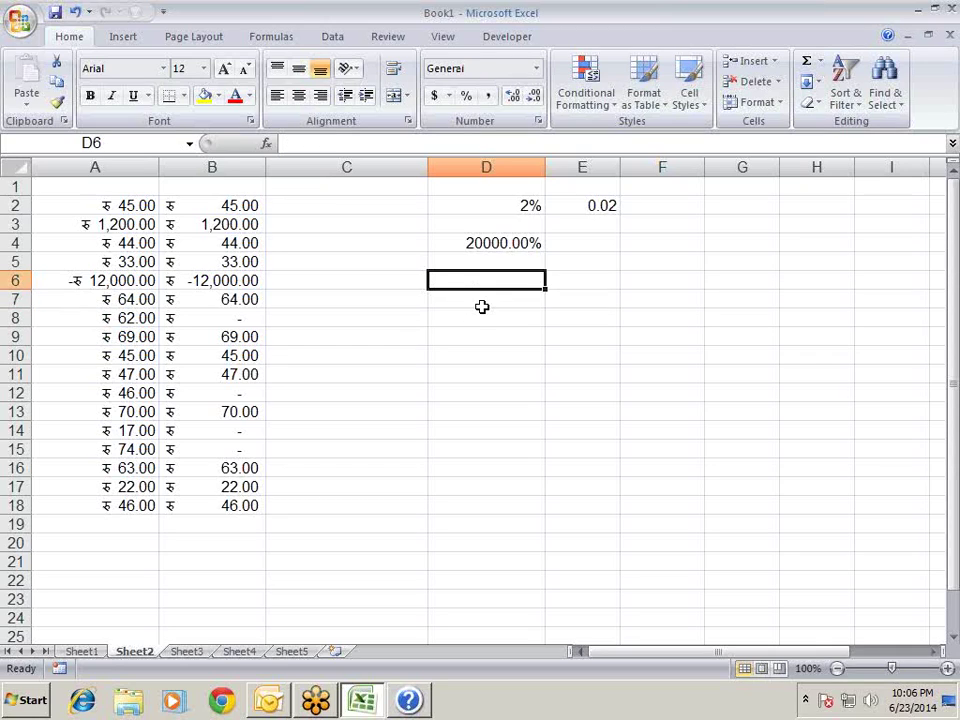
pyautogui.press('Left')
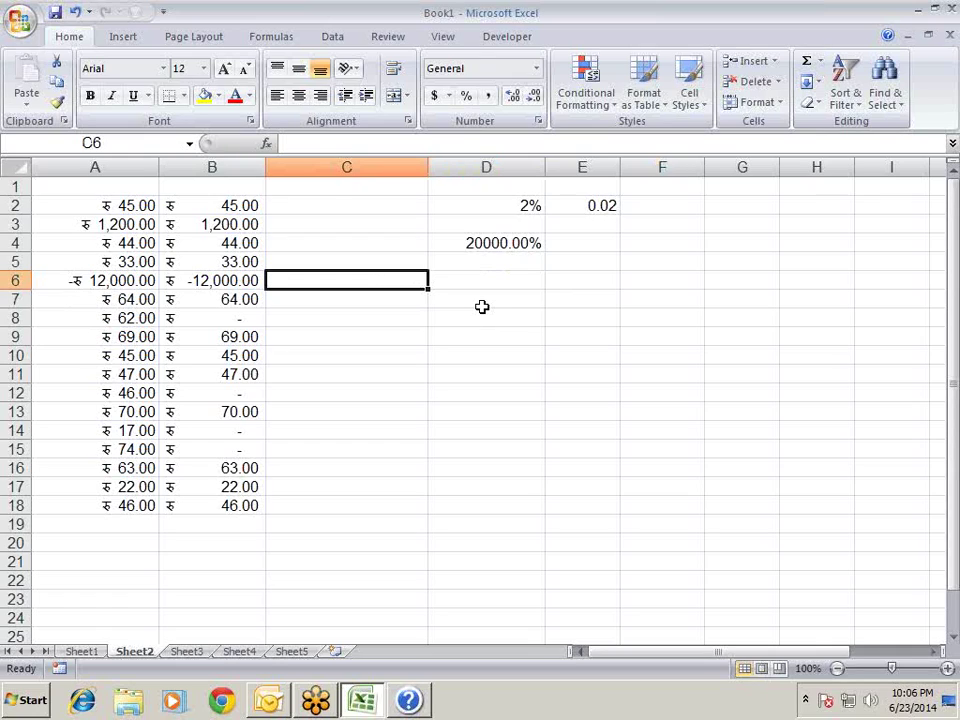
pyautogui.press('Right')
pyautogui.press('Left')
pyautogui.write('1')
pyautogui.press('Return')
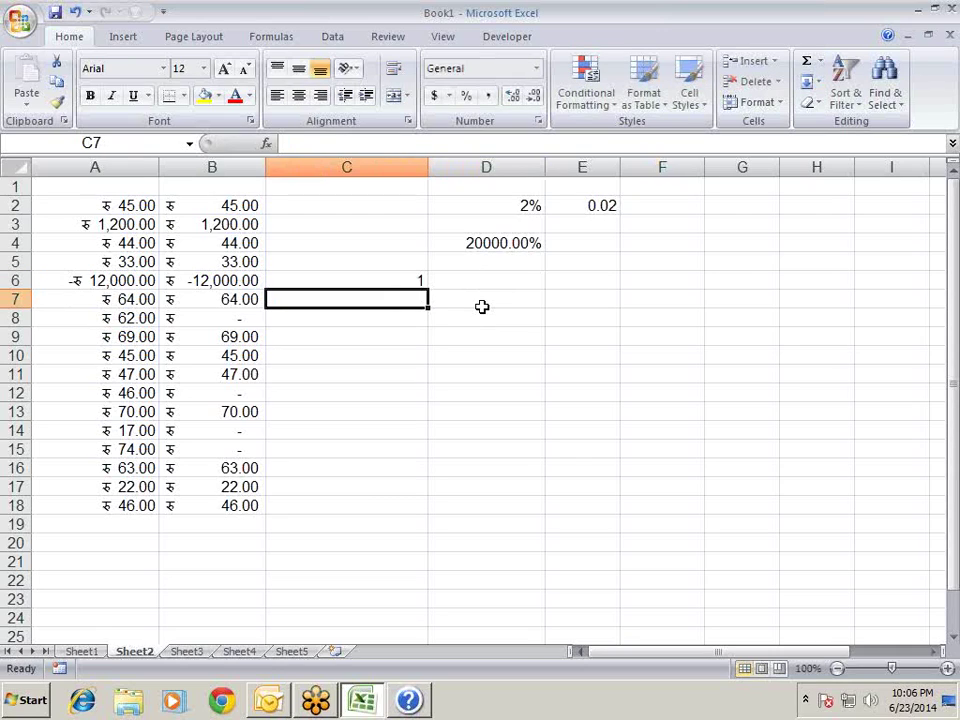
pyautogui.press('Up')
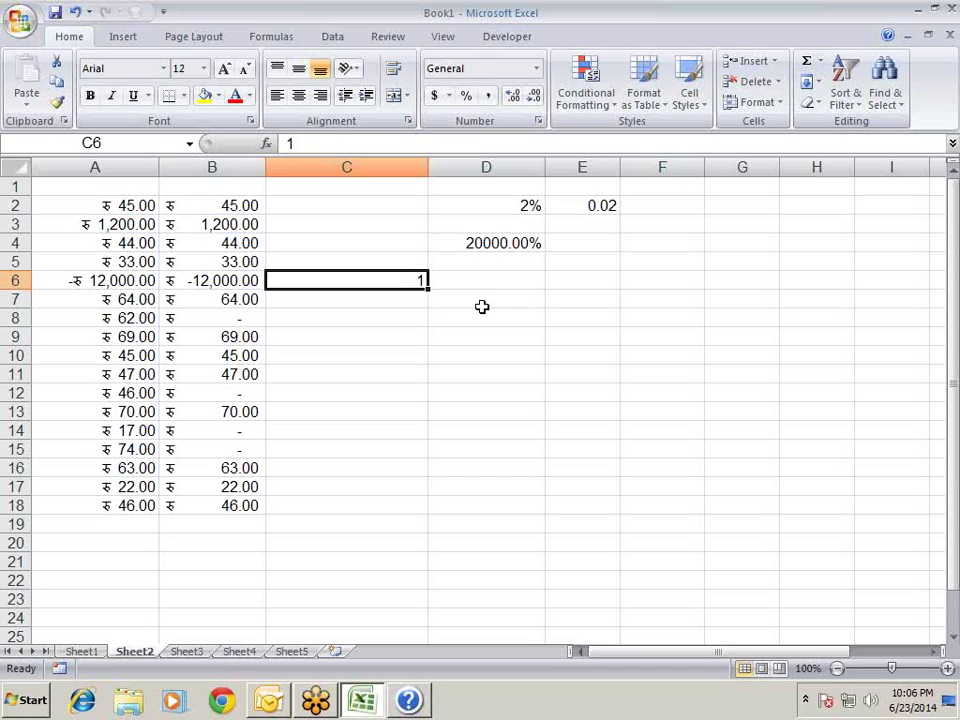
# Preview C6 as number, time, date, currency and percentage with Ctrl+Shift format shortcuts.
pyautogui.hotkey('ctrl', 'shift', '1')
pyautogui.hotkey('ctrl', 'shift', '2')
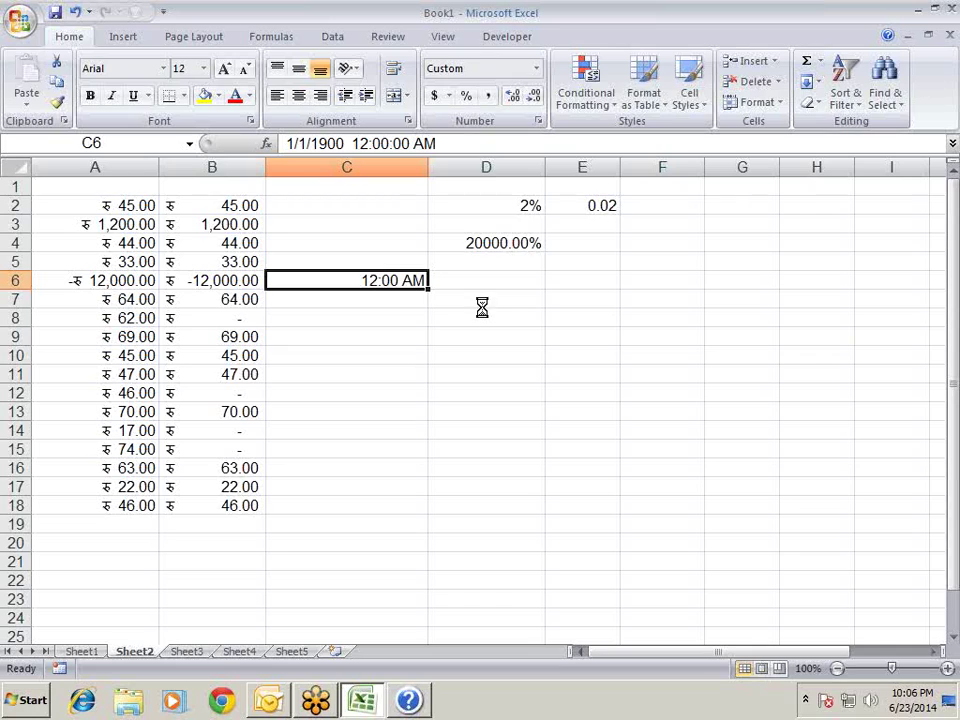
pyautogui.hotkey('ctrl', 'shift', '3')
pyautogui.hotkey('ctrl', 'shift', '4')
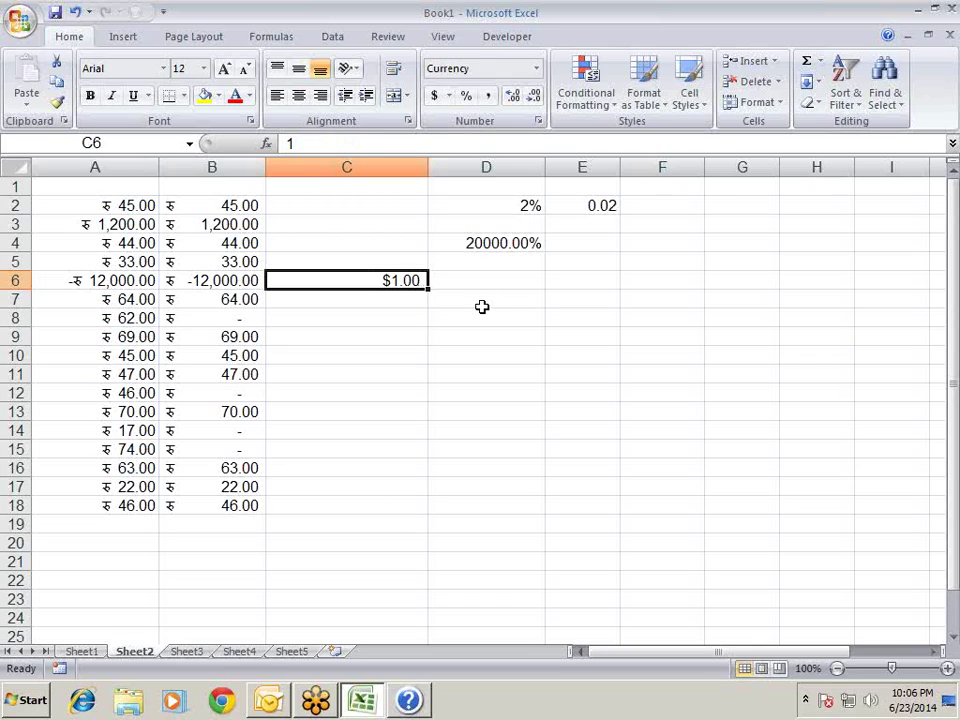
pyautogui.hotkey('ctrl', 'shift', '5')
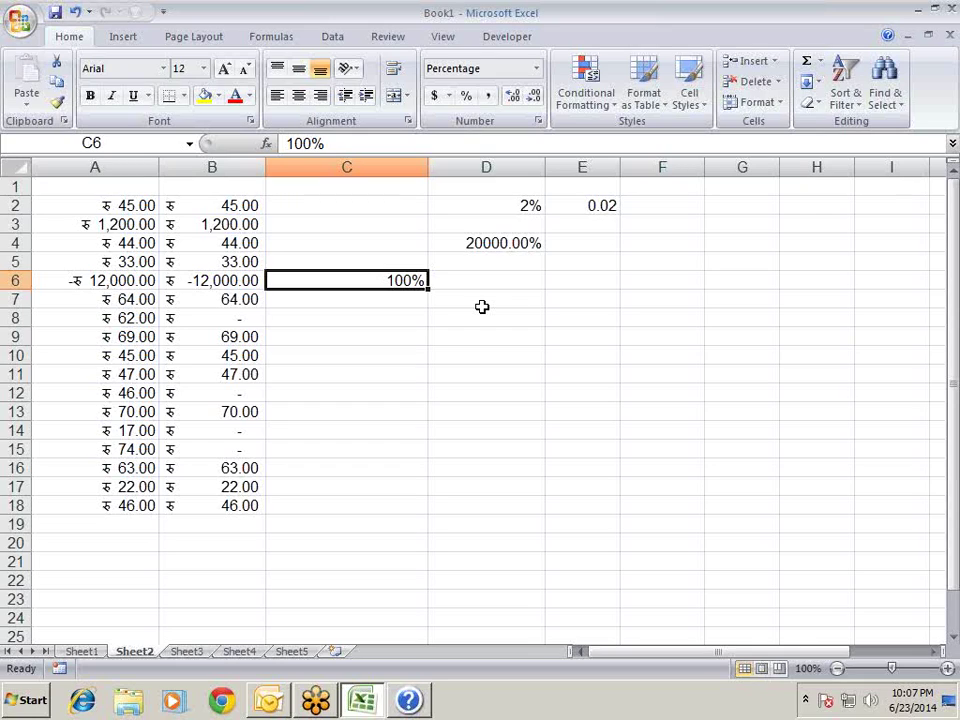
# Cycle C6 through General, Number, Time, Date, Currency and Percentage again, then clear it.
pyautogui.hotkey('ctrl', 'shift', '~')
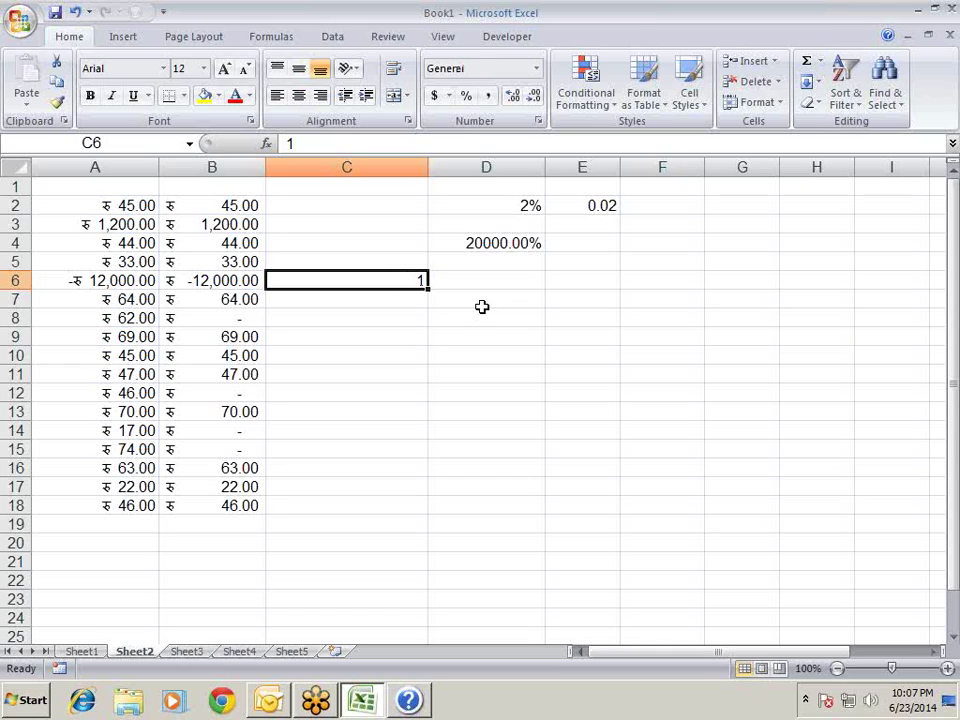
pyautogui.hotkey('ctrl', 'shift', '!')
pyautogui.hotkey('ctrl', 'shift', '@')
pyautogui.hotkey('ctrl', 'shift', '#')
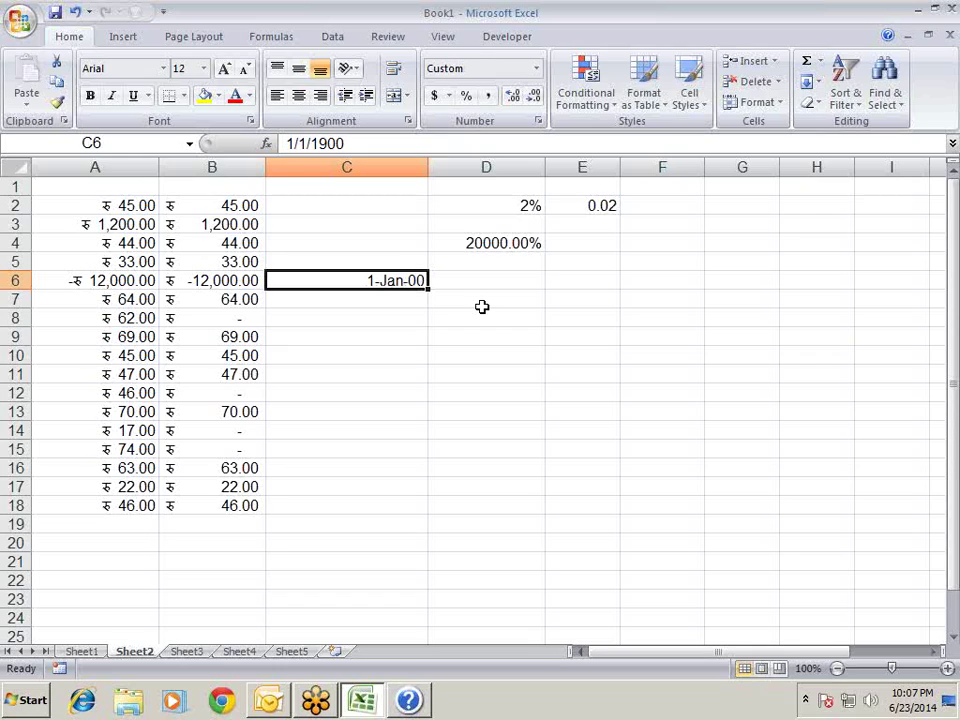
pyautogui.hotkey('ctrl', 'shift', '$')
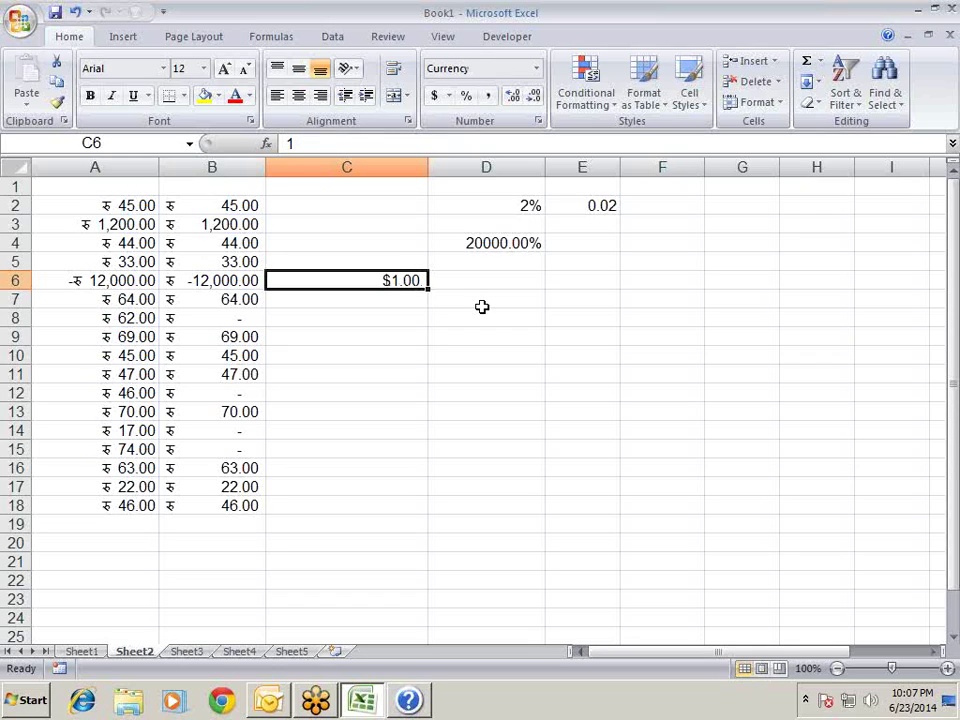
pyautogui.hotkey('ctrl', 'shift', '%')
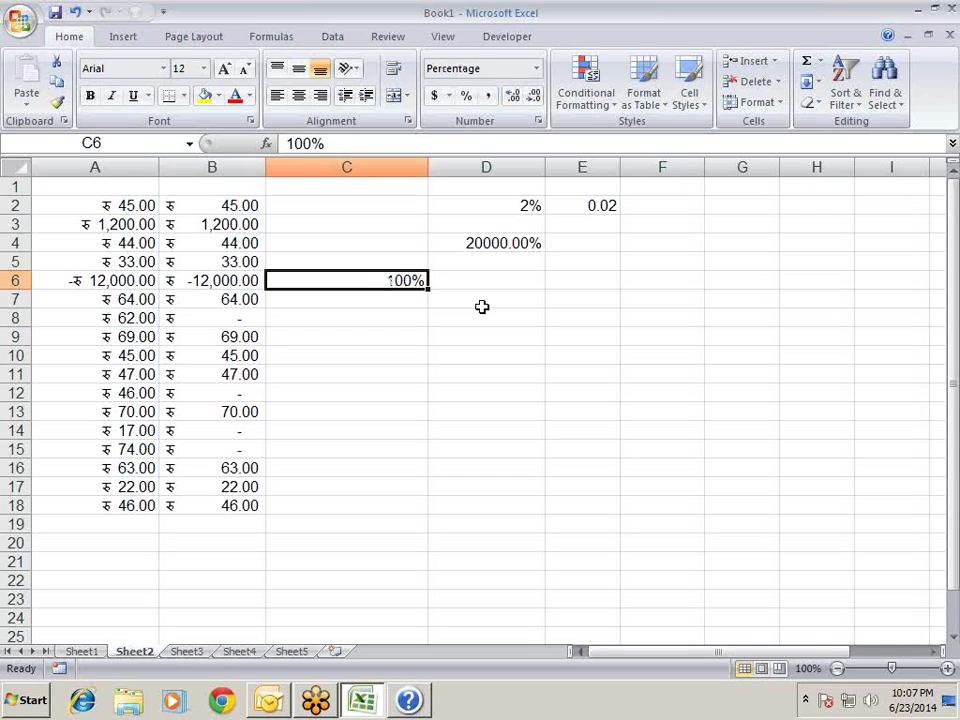
pyautogui.press('Delete')
pyautogui.press('Right')
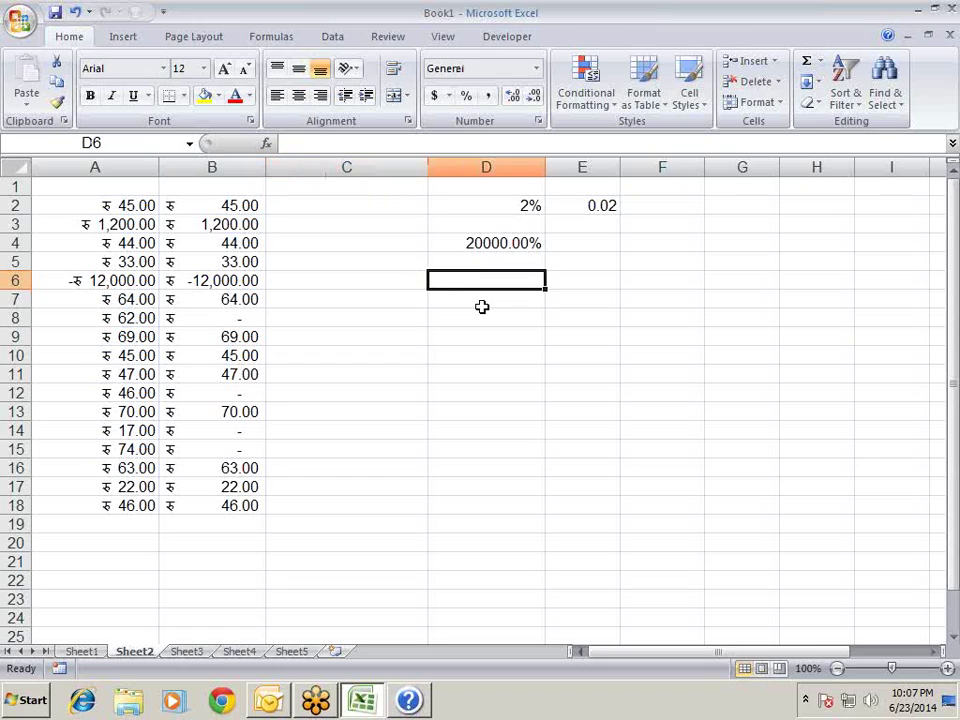
pyautogui.press('Left')
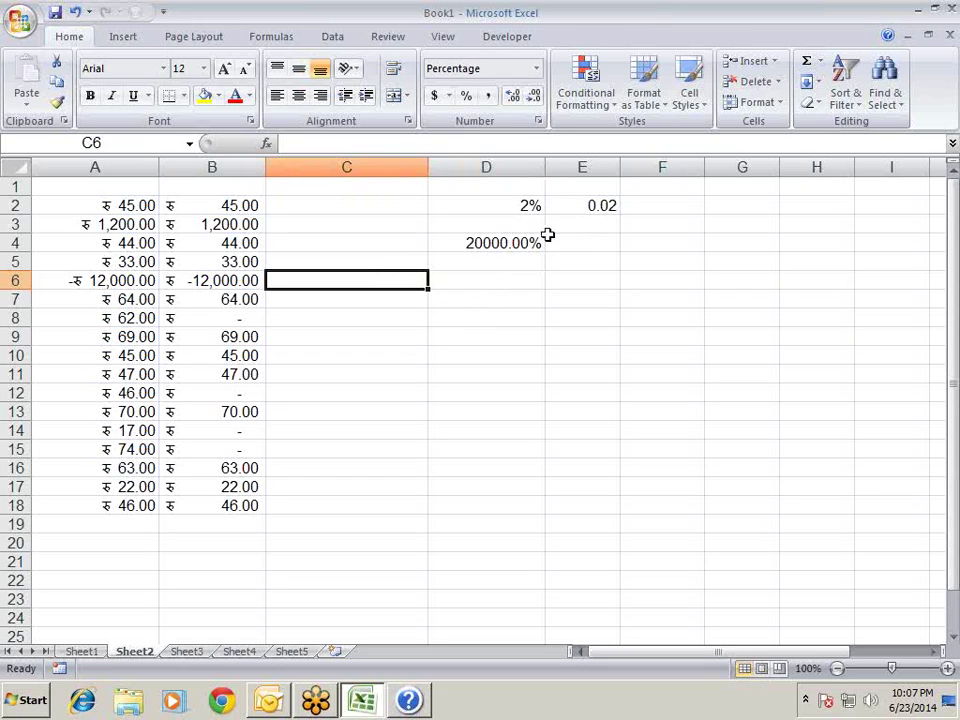
pyautogui.click(537, 122)
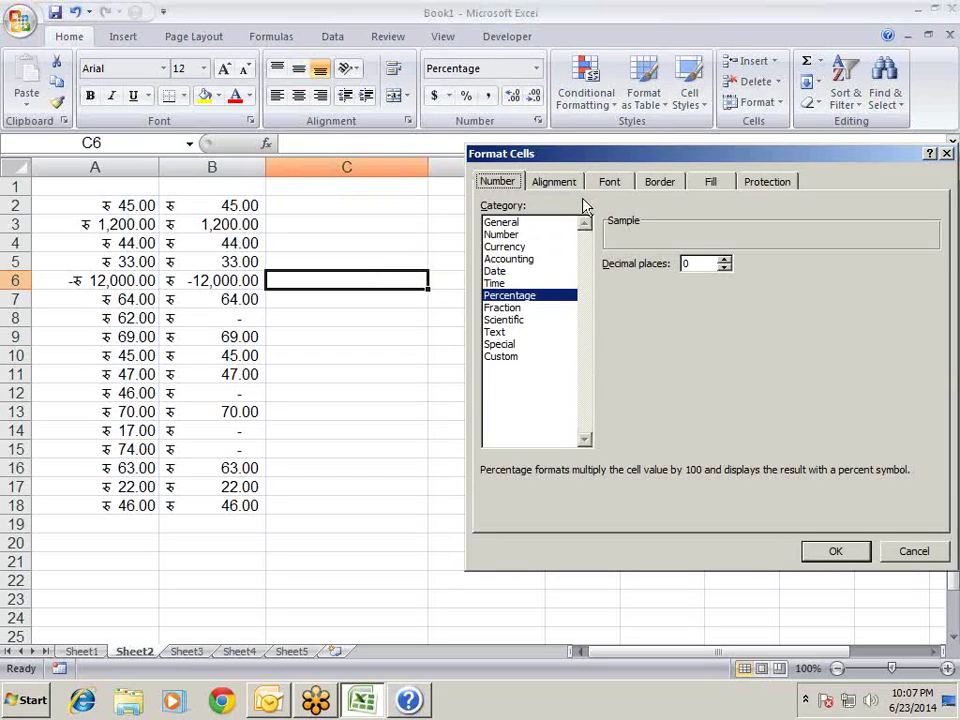
pyautogui.click(556, 309)
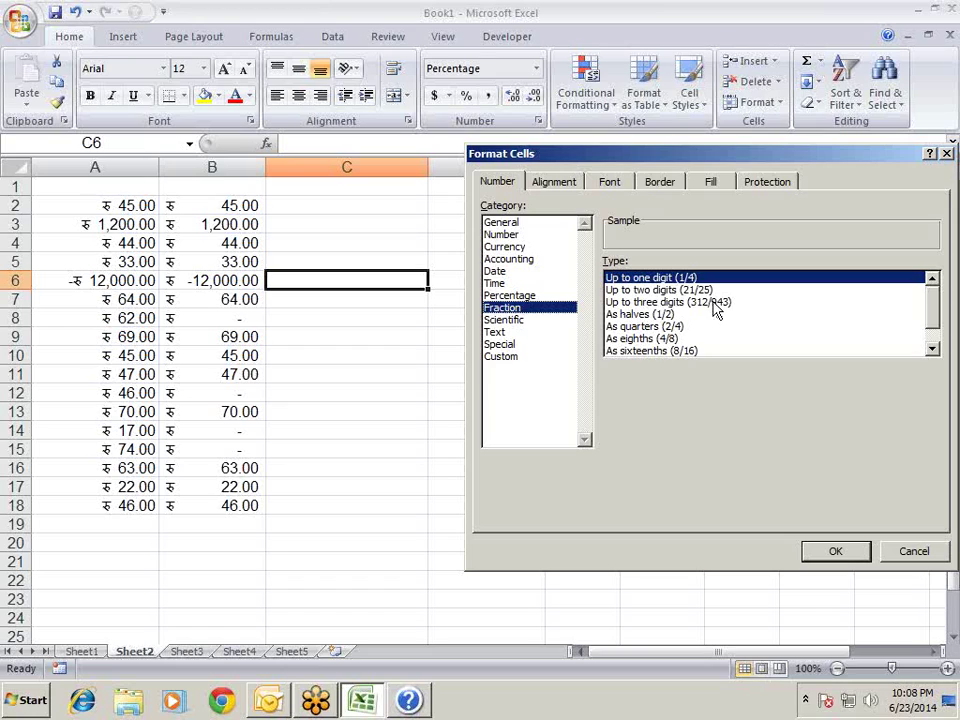
pyautogui.press('Escape')
# Enter 2.5 in cell D7 and set it to General format.
pyautogui.click(469, 302)
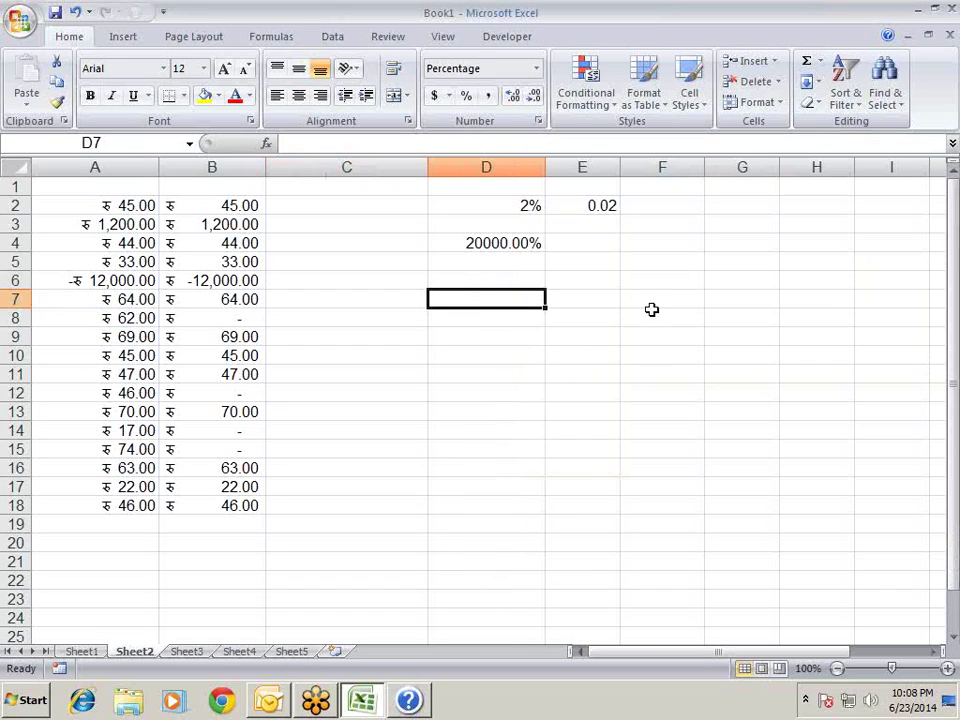
pyautogui.write('2.5')
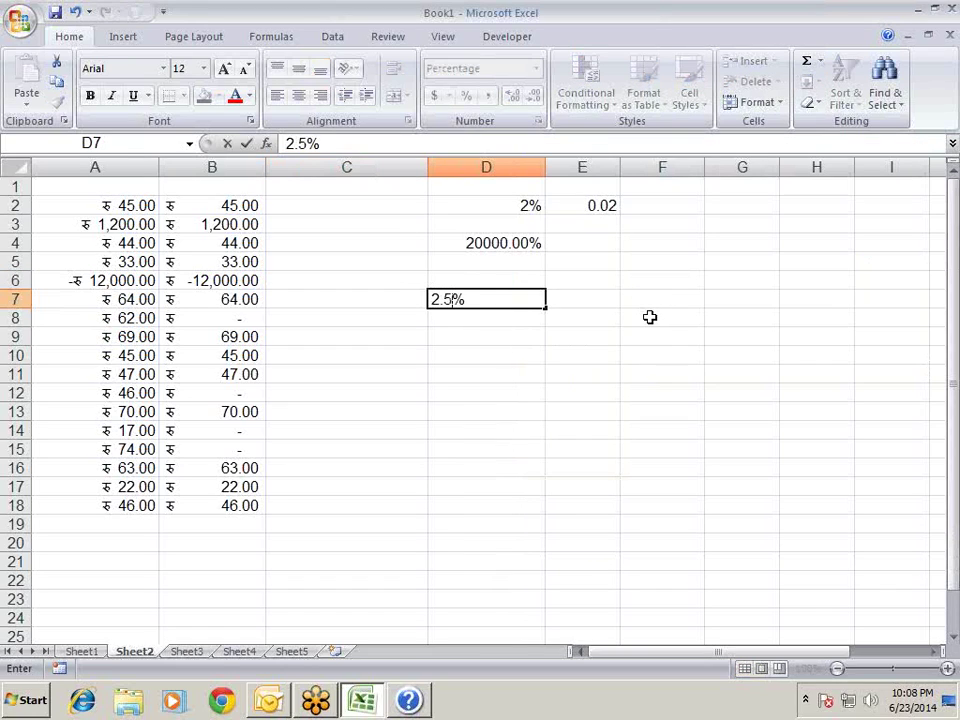
pyautogui.press('BackSpace')
pyautogui.press('Return')
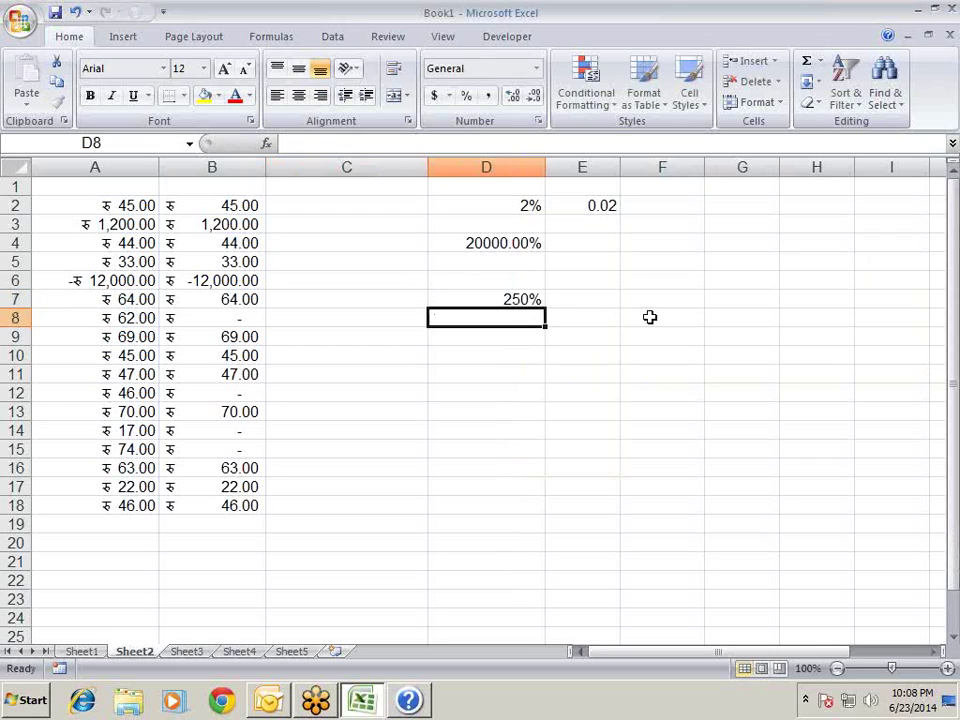
pyautogui.press('Up')
pyautogui.hotkey('ctrl', 'shift', '~')
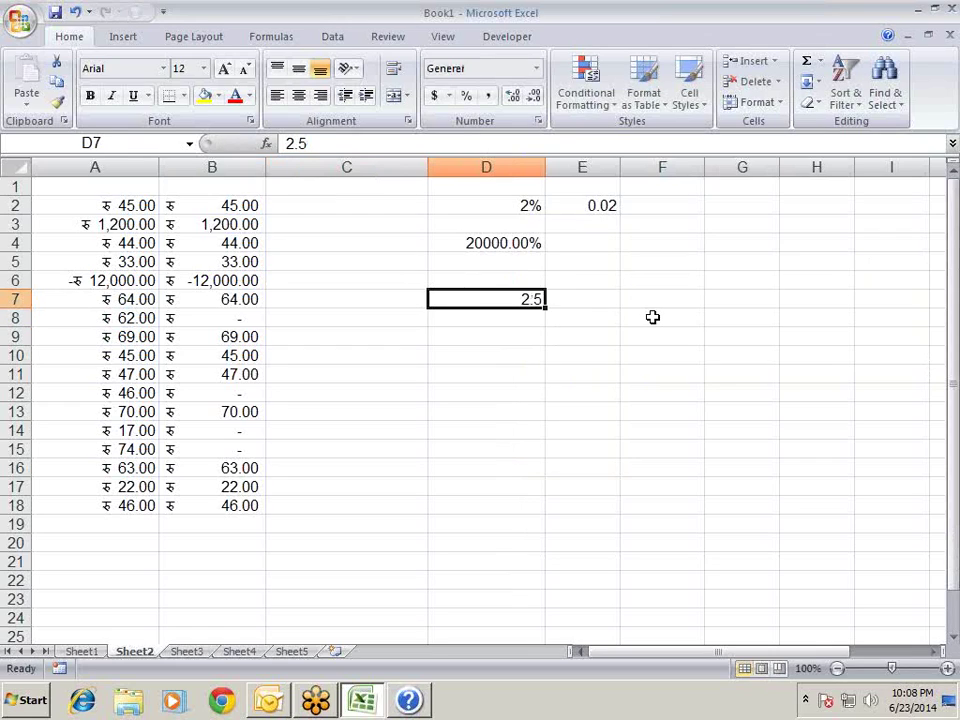
pyautogui.press('Return')
pyautogui.press('Up')
# Format D7 as a Fraction, up to one digit, so it shows 2 1/2.
pyautogui.hotkey('ctrl', '1')
pyautogui.click(515, 307)
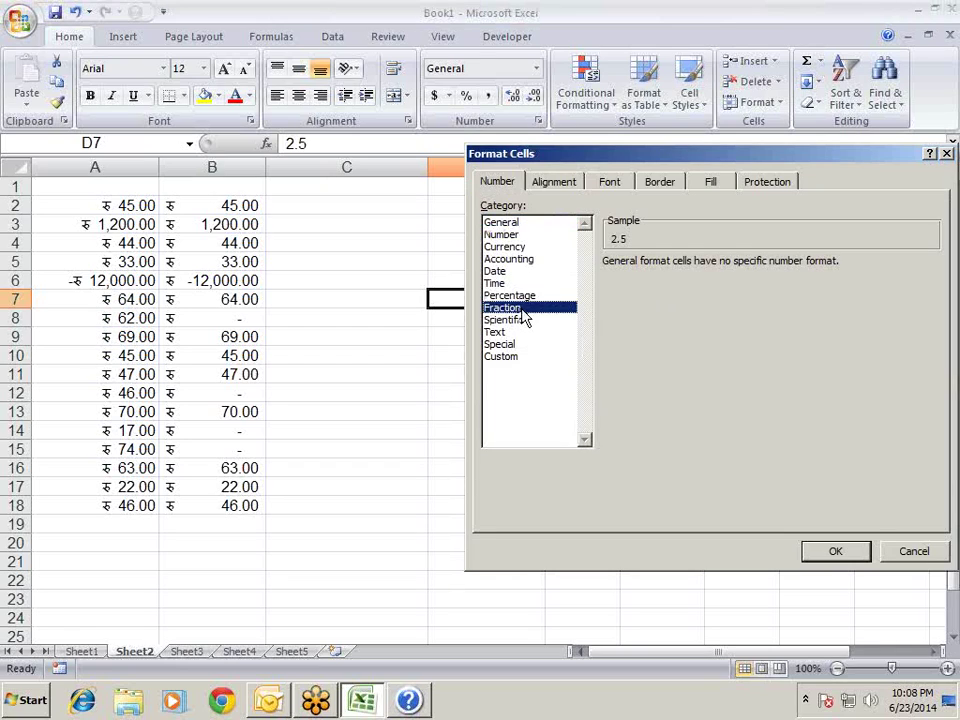
pyautogui.click(668, 290)
pyautogui.click(650, 278)
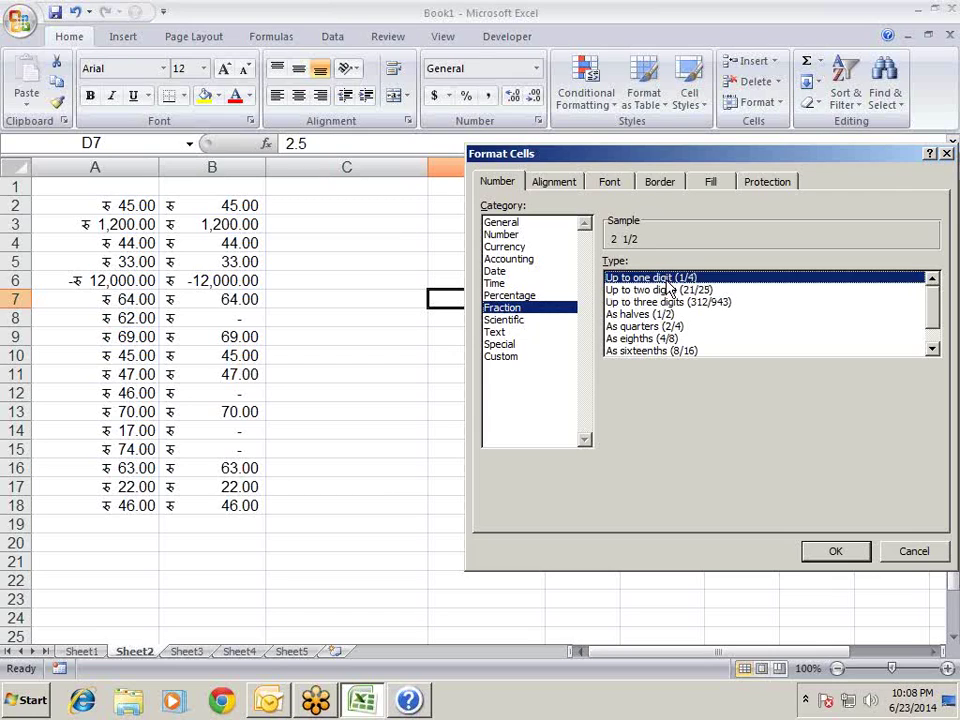
pyautogui.click(808, 556)
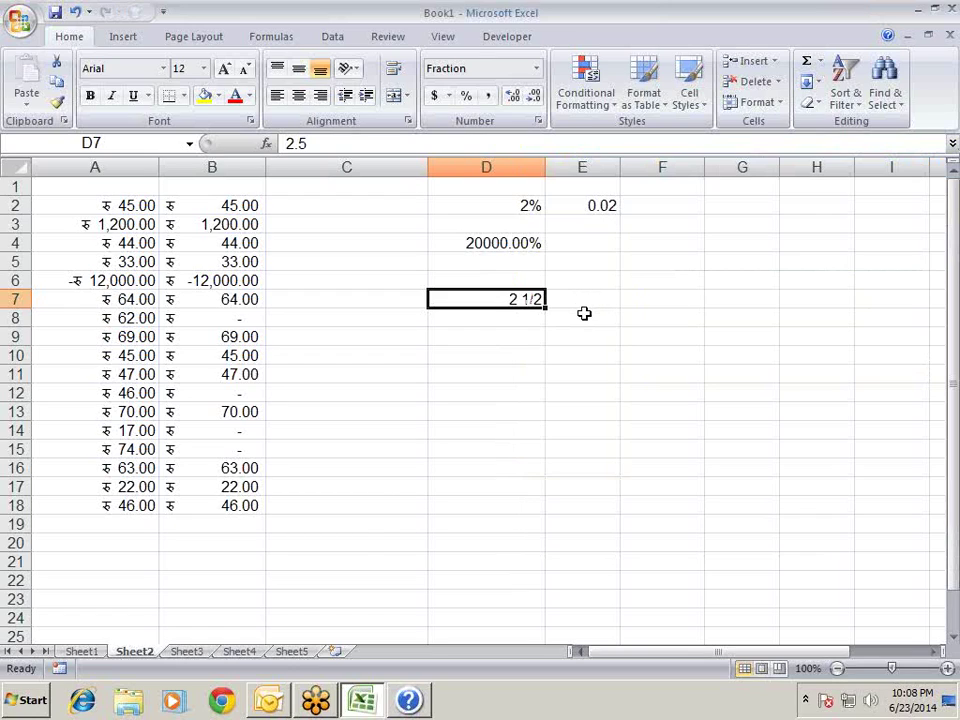
# Preview D7 in Scientific and Text formats, then cancel without applying.
pyautogui.hotkey('ctrl', '1')
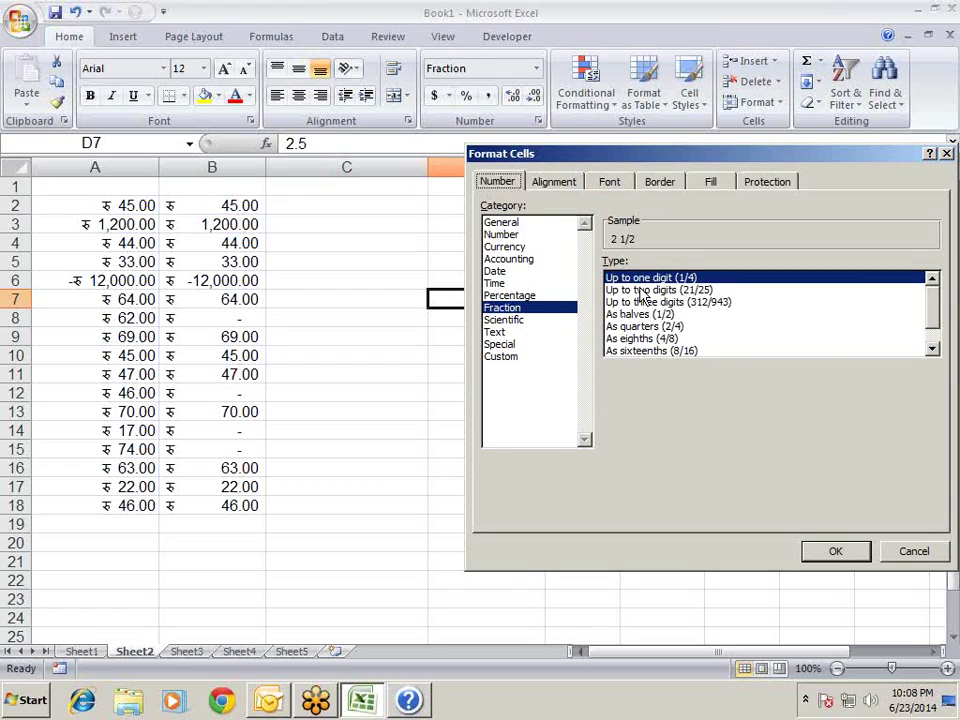
pyautogui.moveTo(931, 314)
pyautogui.mouseDown()
pyautogui.moveTo(929, 332)
pyautogui.moveTo(934, 291)
pyautogui.mouseUp()
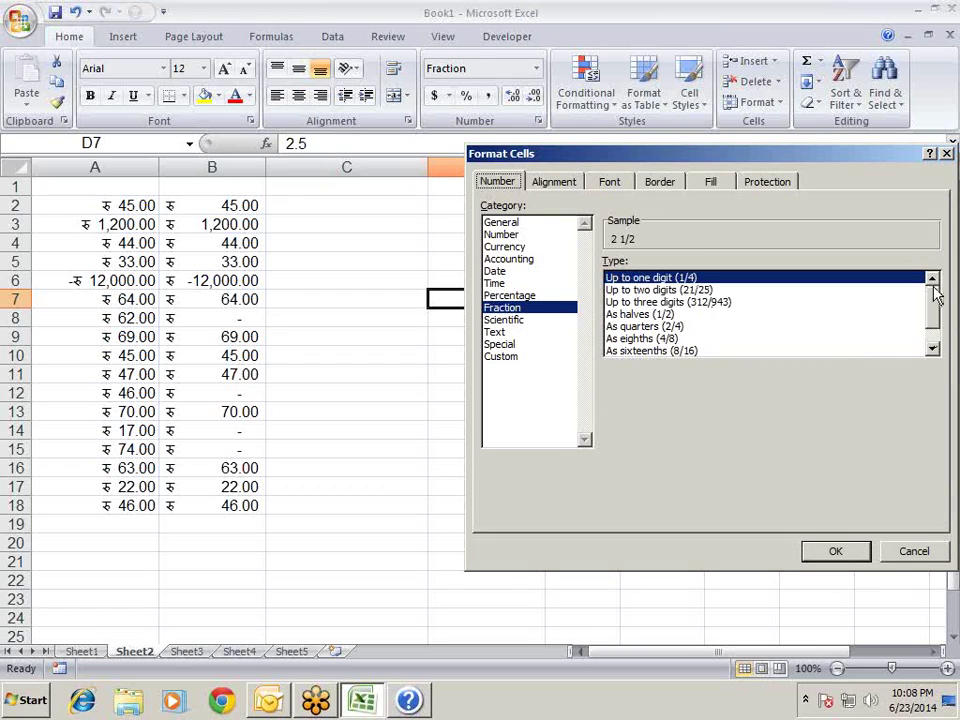
pyautogui.click(517, 321)
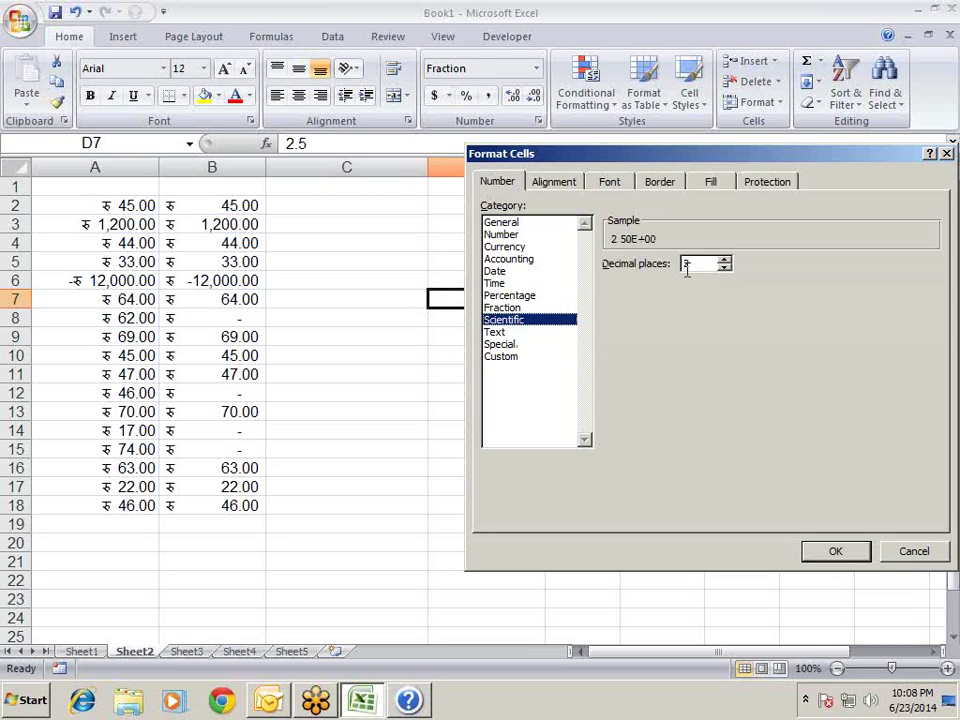
pyautogui.click(505, 333)
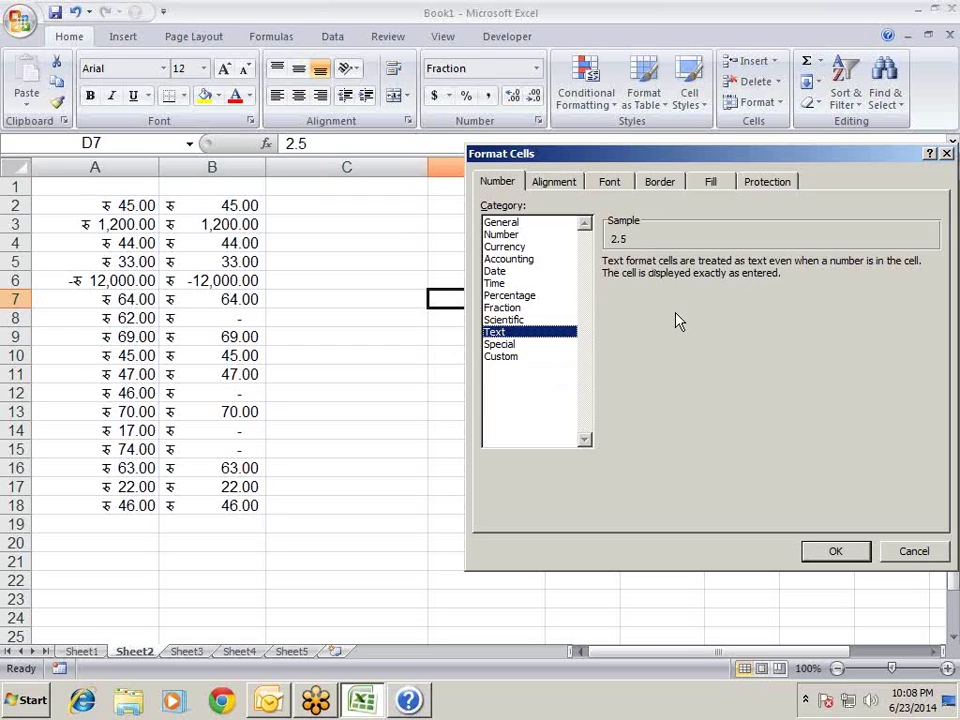
pyautogui.press('Escape')
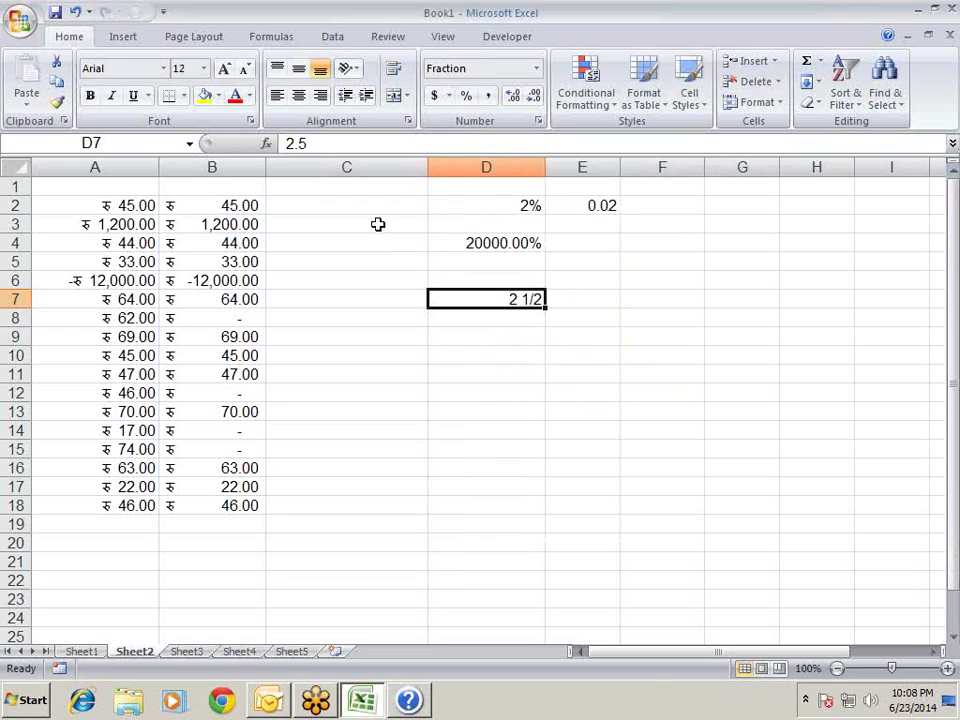
pyautogui.click(380, 222)
# Select C2:C18 and bring up the Clear options, then cancel back to C2.
pyautogui.moveTo(394, 203); pyautogui.dragTo(388, 506)
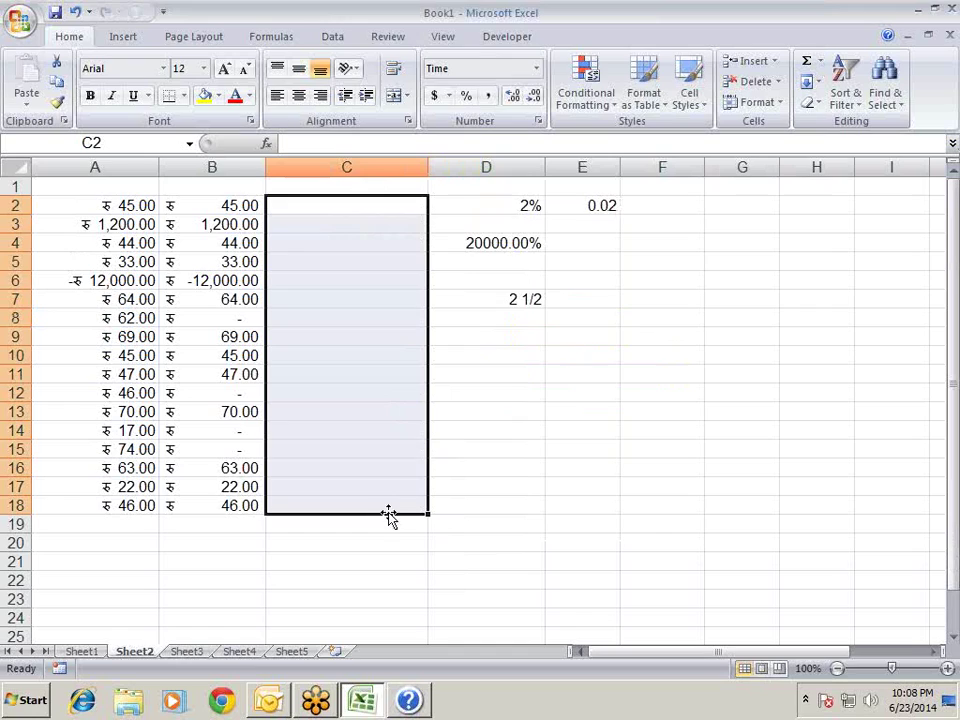
pyautogui.hotkey('alt', 'e')
pyautogui.press('a')
pyautogui.press('a')
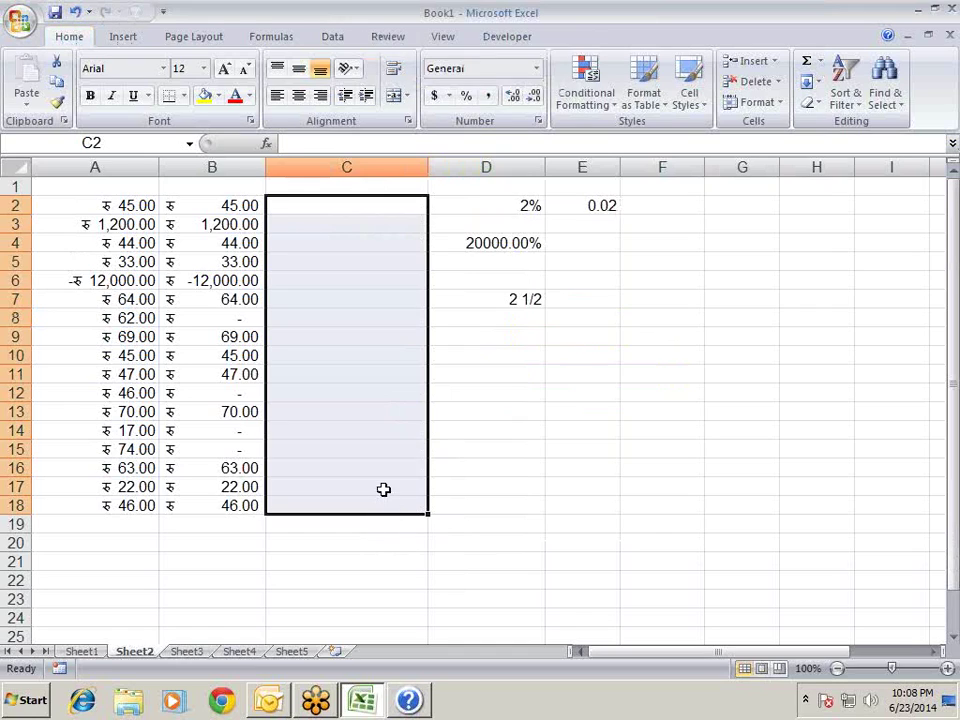
pyautogui.press('Escape')
pyautogui.press('Down')
pyautogui.press('Up')
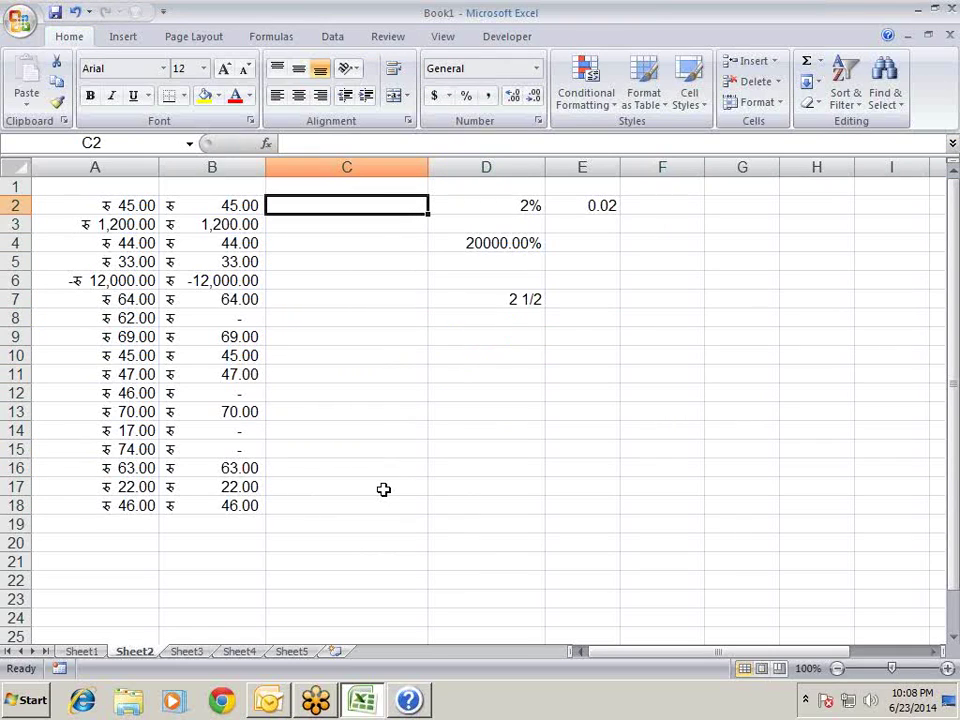
# Enter 000203 in C2 with a leading apostrophe; try 000236 in C3, then clear it.
pyautogui.write("'")
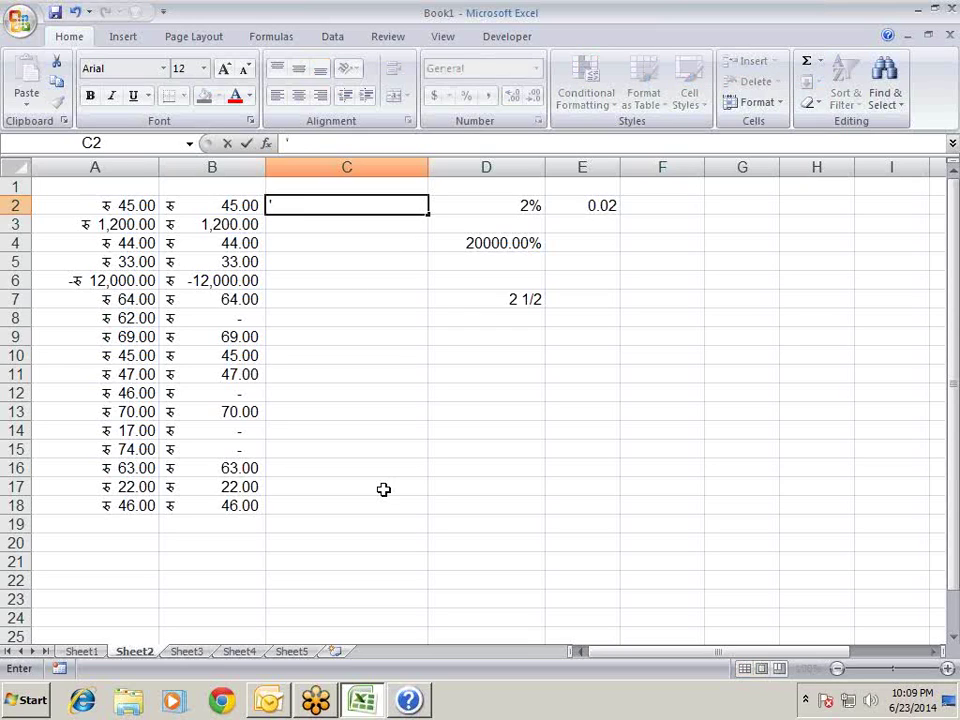
pyautogui.write('0002')
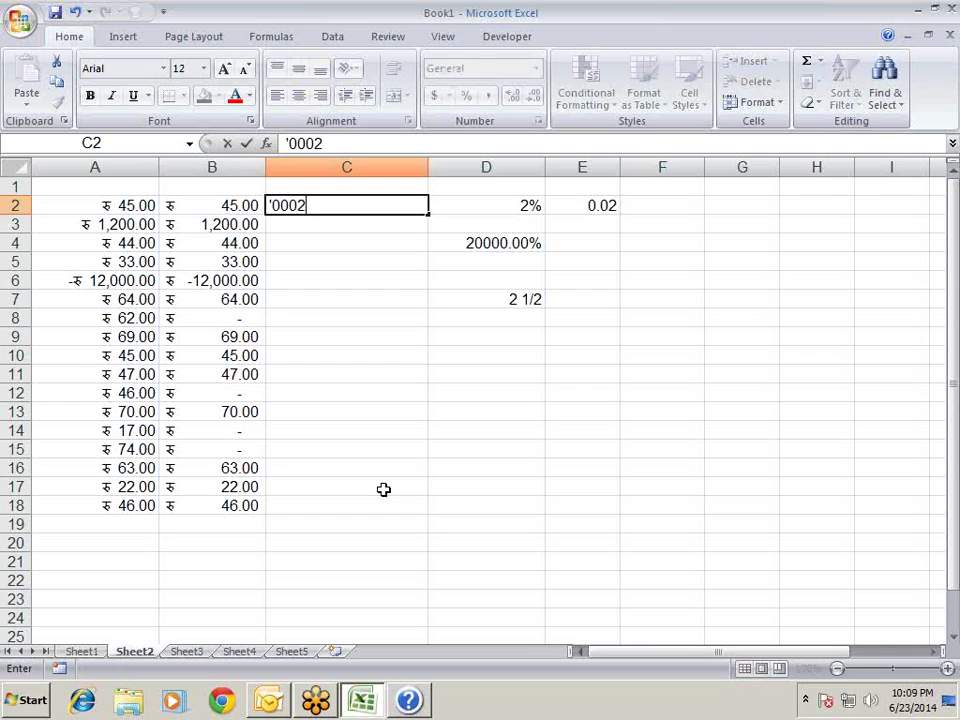
pyautogui.write('03')
pyautogui.press('Return')
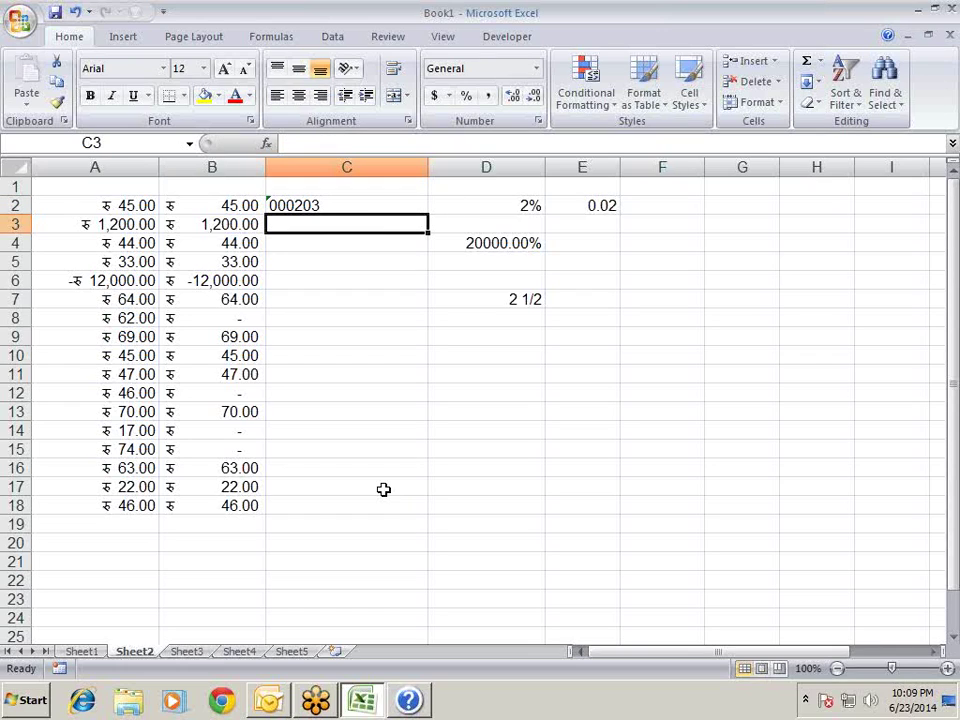
pyautogui.write('0002365')
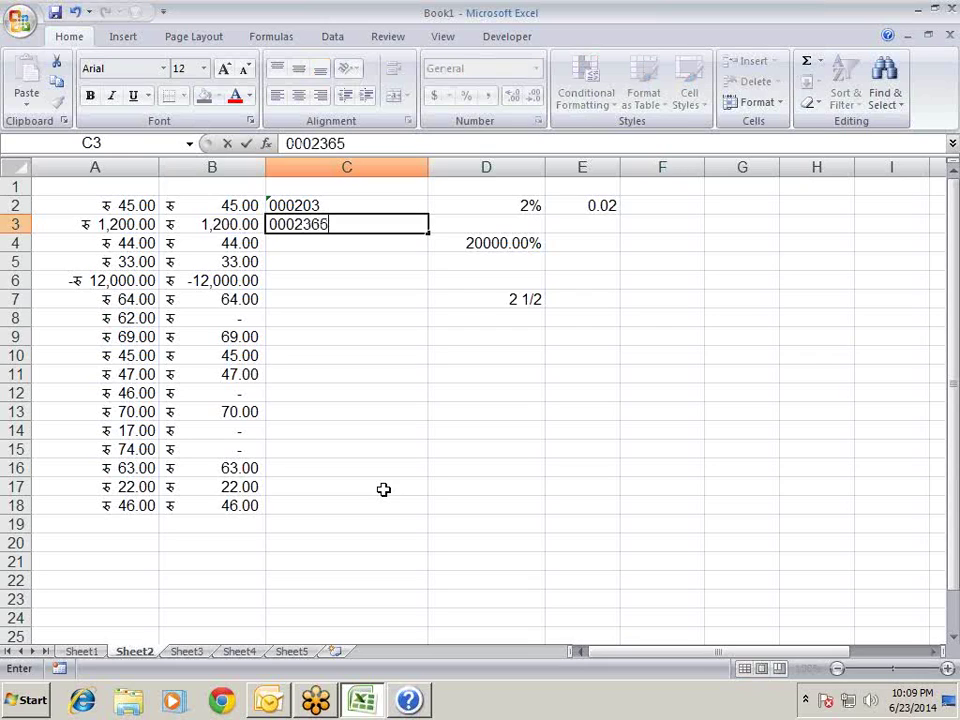
pyautogui.press('BackSpace')
pyautogui.press('Return')
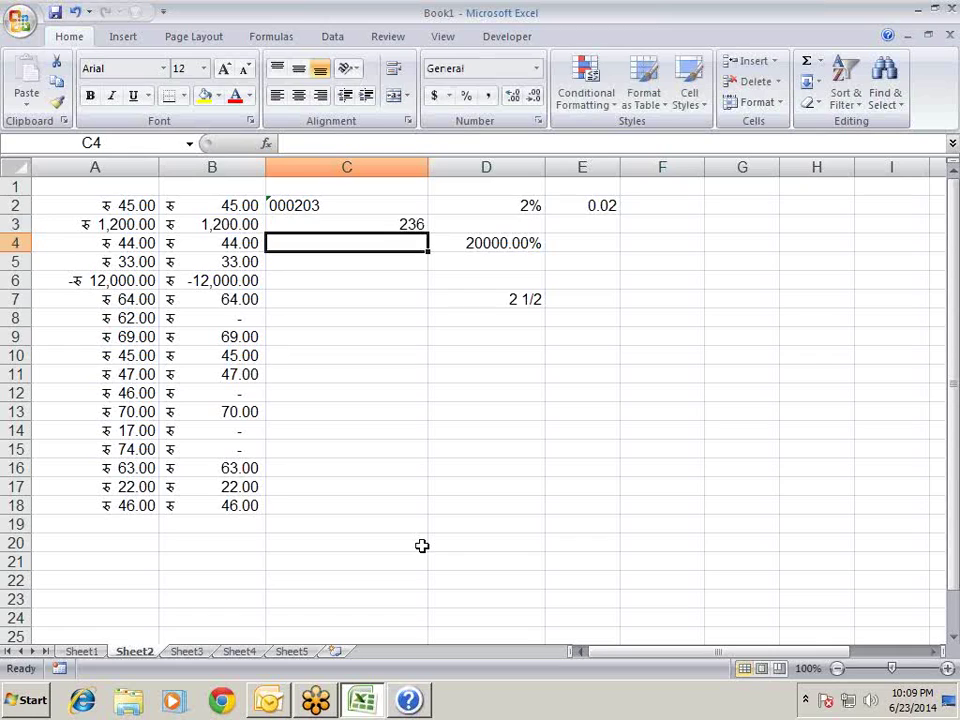
pyautogui.press('Up')
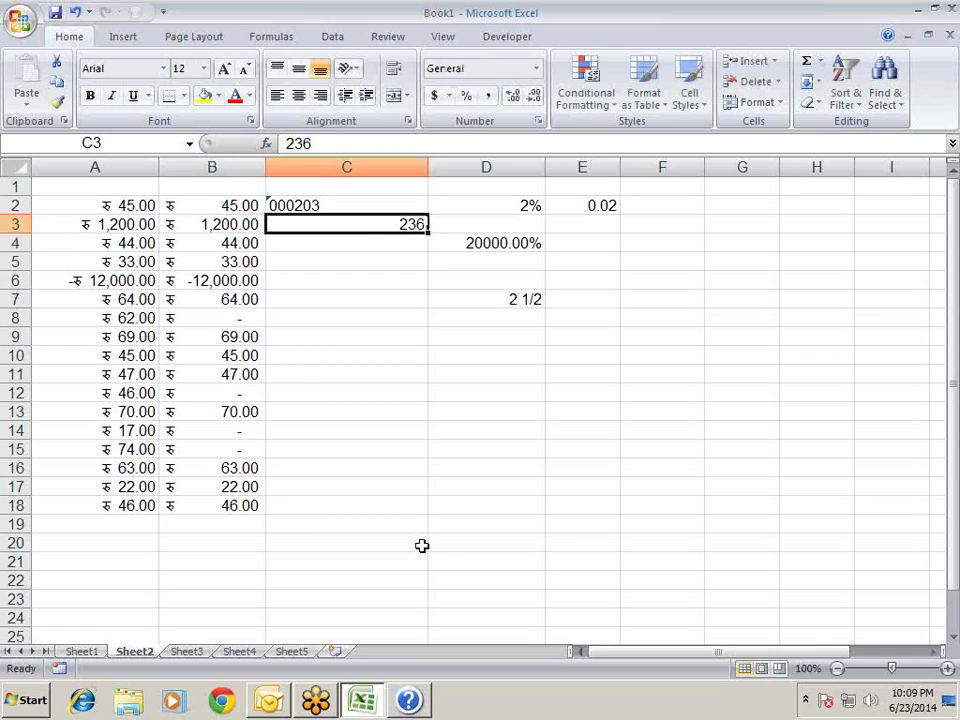
pyautogui.press('Delete')
pyautogui.press('Up')
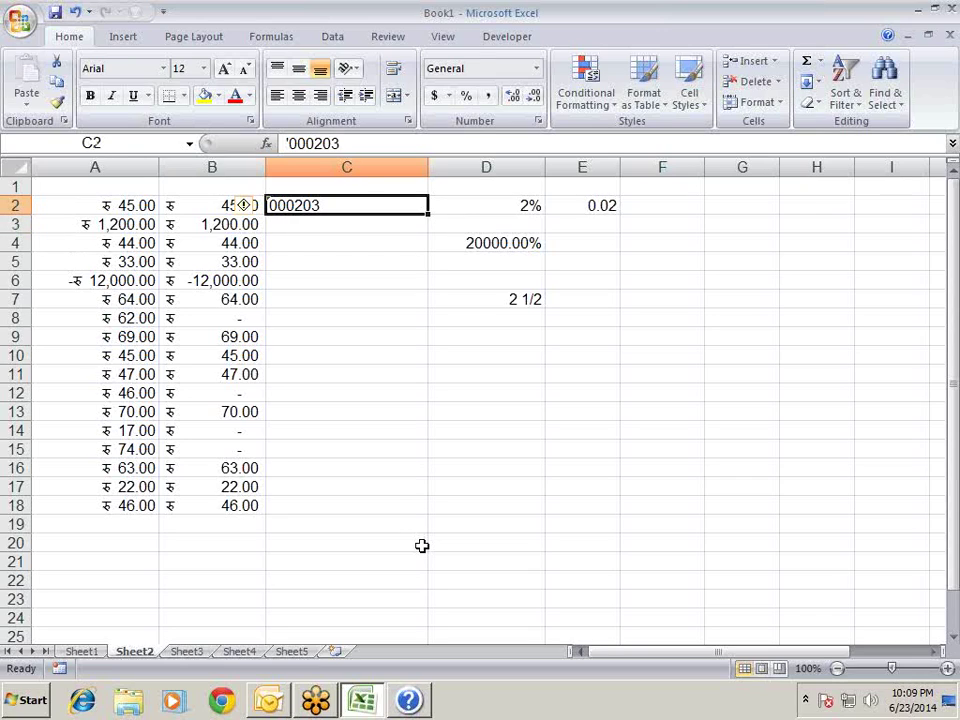
# Check C2's text entry, then select C3 down to C15.
pyautogui.press('F2')
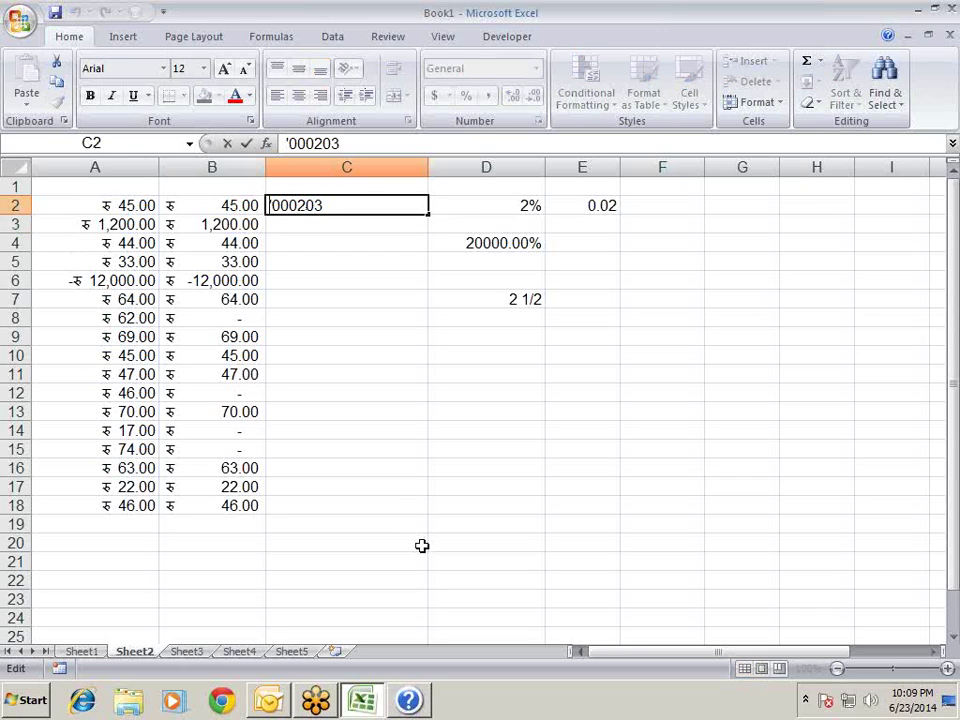
pyautogui.press('Escape')
pyautogui.press('Right')
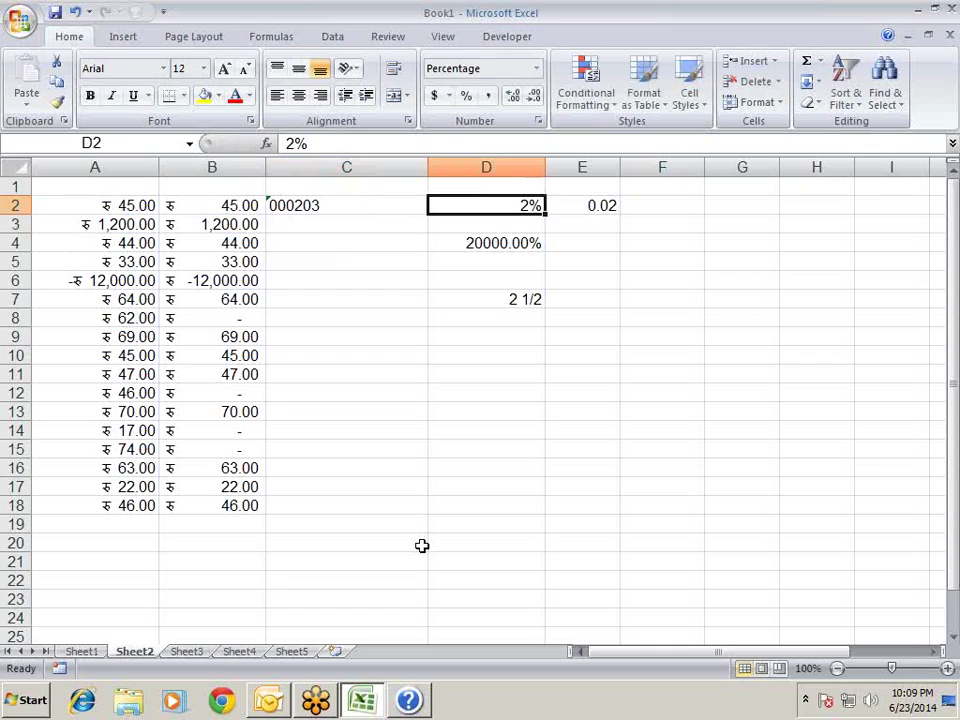
pyautogui.press('Left')
pyautogui.press('Down')
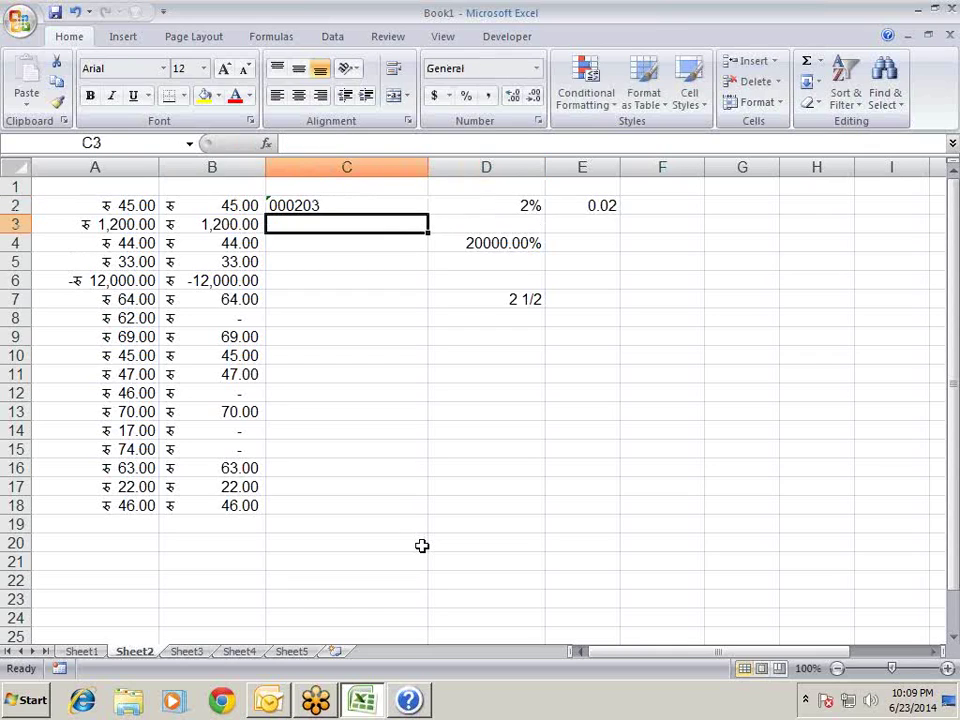
pyautogui.hotkey('shift', 'Down')
pyautogui.hotkey('shift', 'Down')
pyautogui.hotkey('shift', 'Down')
pyautogui.hotkey('shift', 'Down')
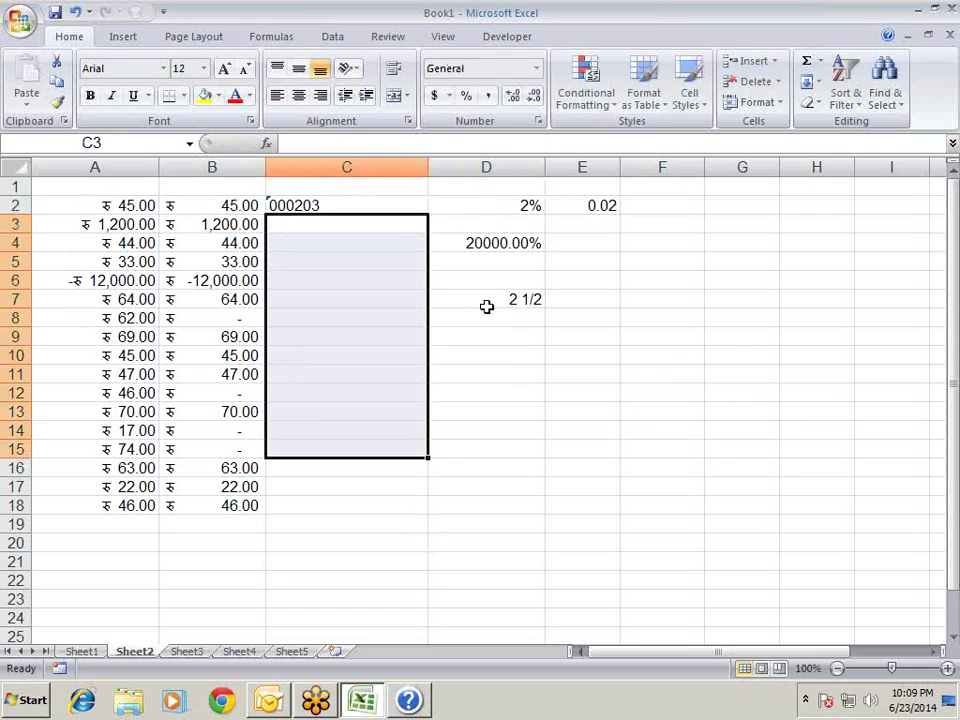
# Apply the Text number format to C3:C15.
pyautogui.click(538, 120)
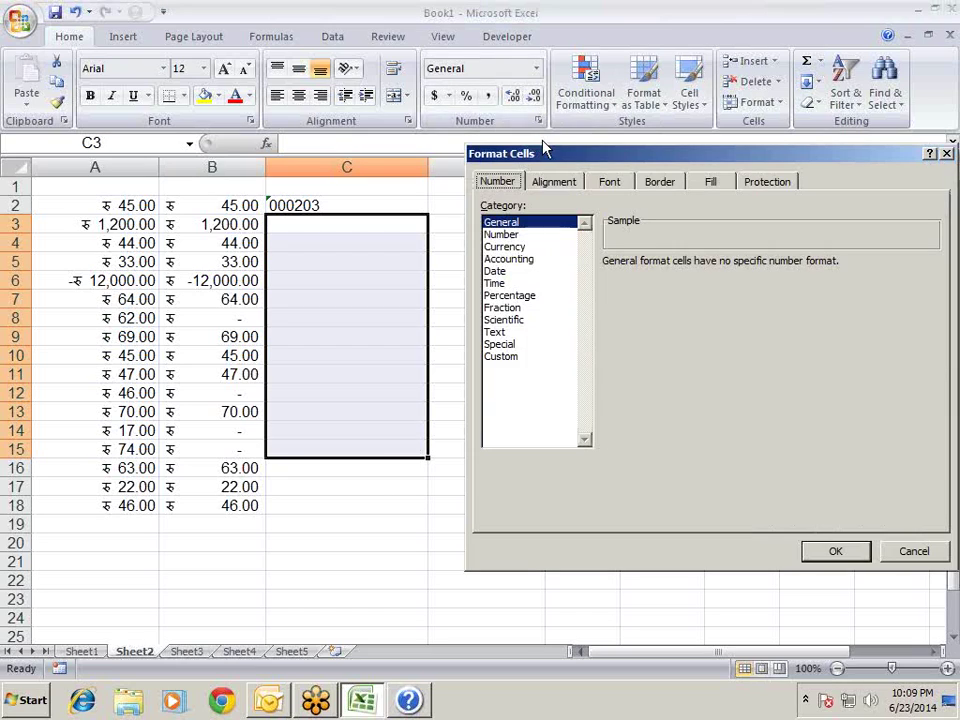
pyautogui.click(507, 332)
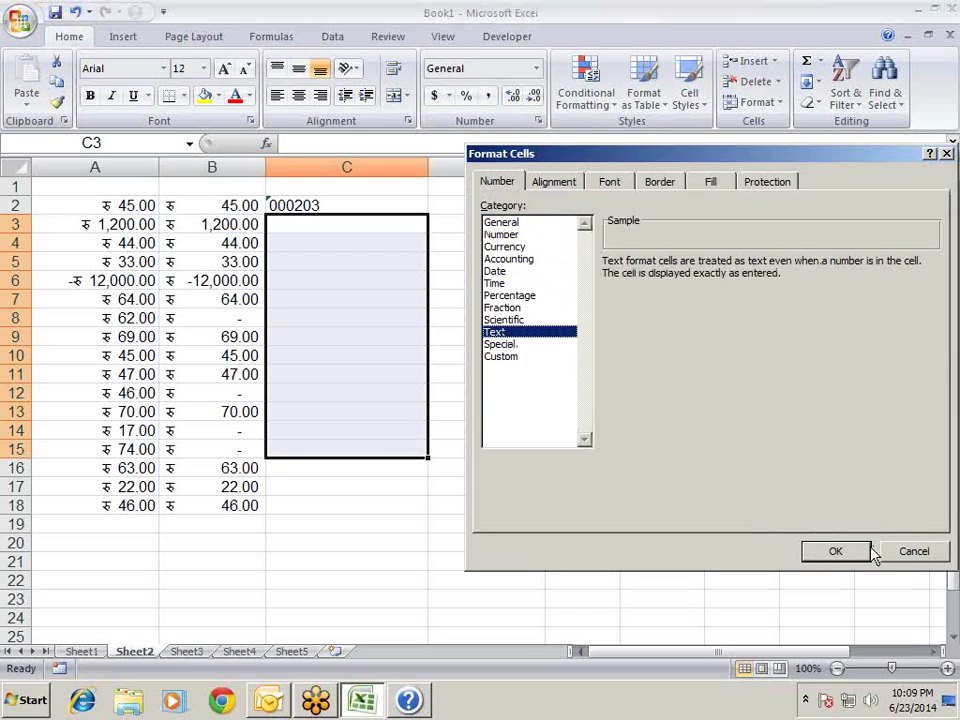
pyautogui.click(832, 552)
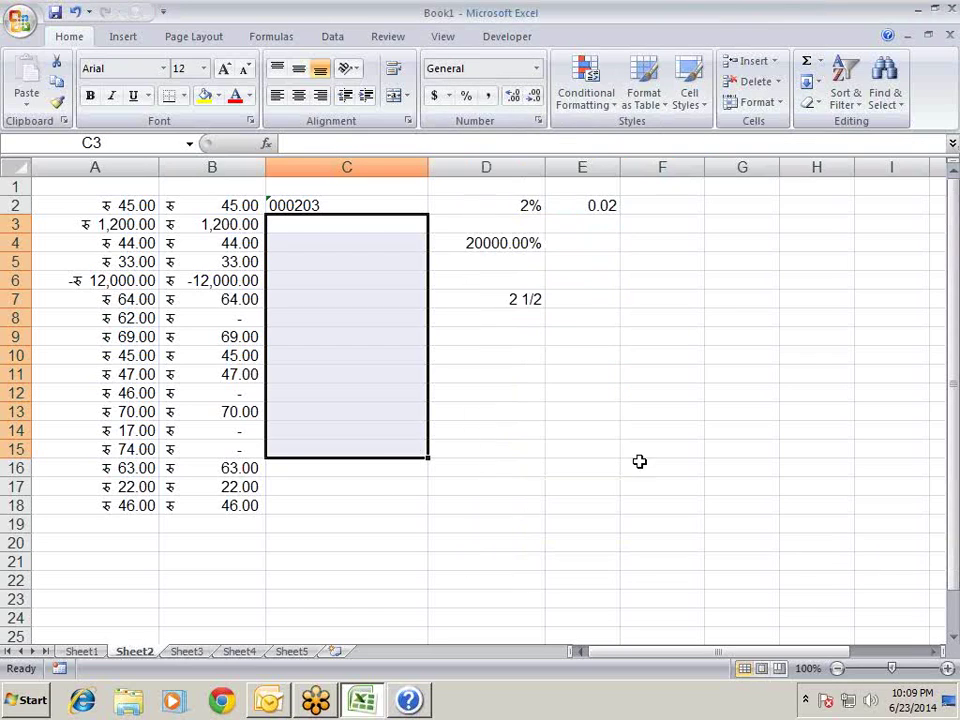
# Enter 00235, 000236 and 085822 into C3, C4 and C5.
pyautogui.click(324, 221)
pyautogui.write('0023')
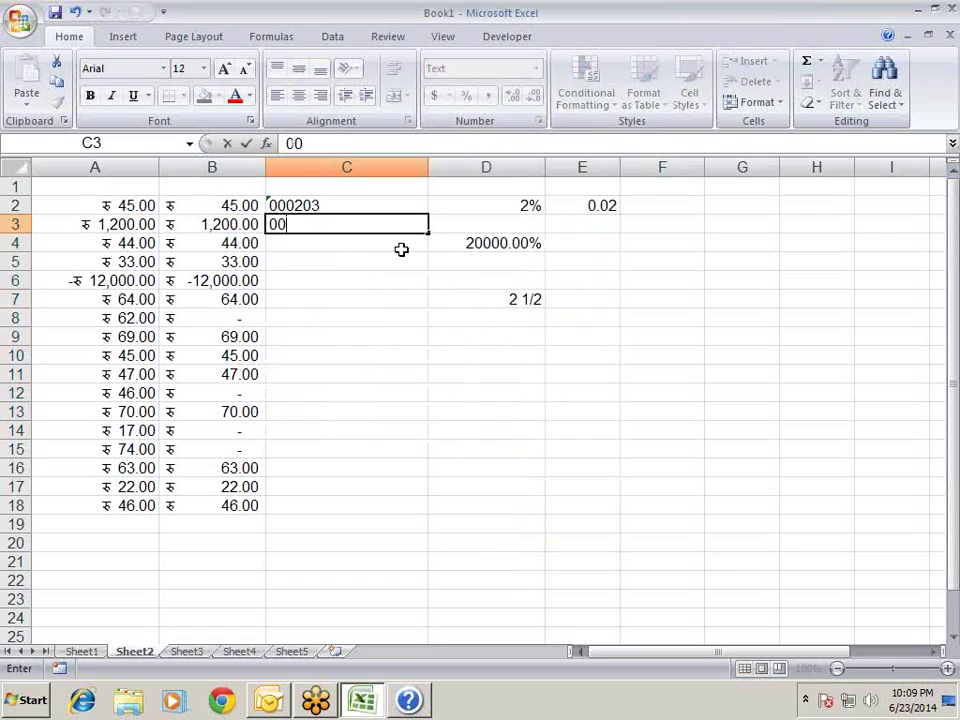
pyautogui.write('5')
pyautogui.press('Return')
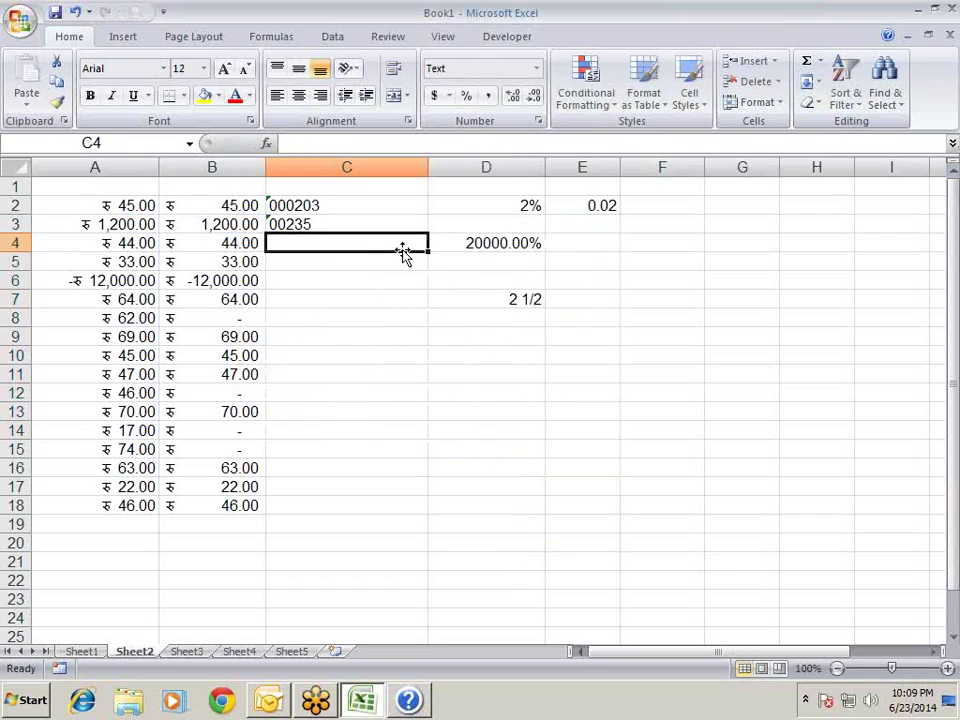
pyautogui.write('00')
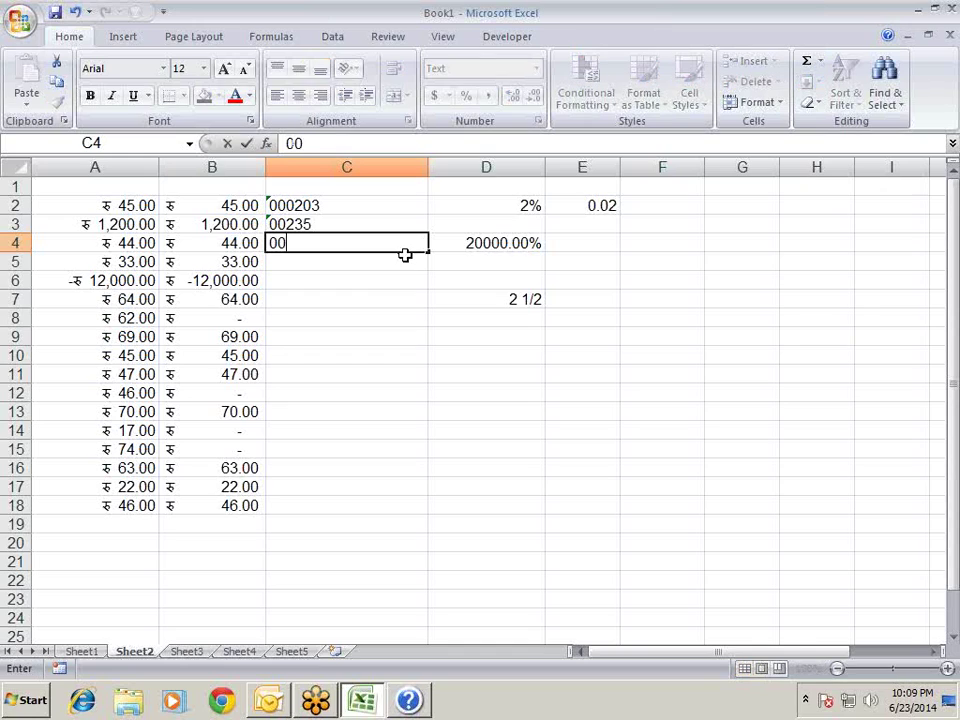
pyautogui.write('0236')
pyautogui.press('Return')
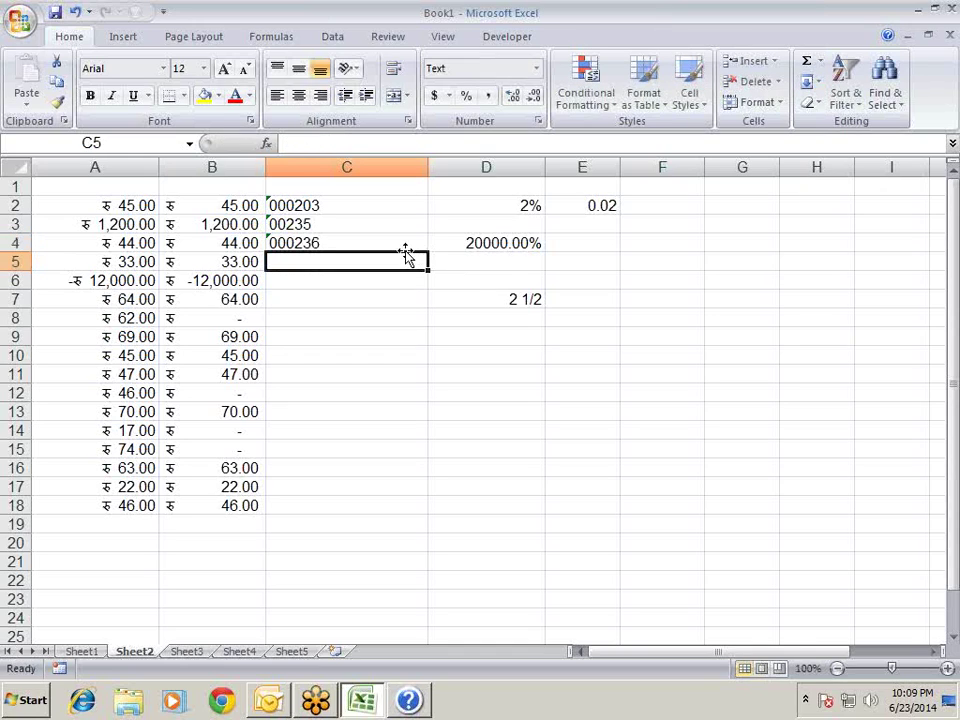
pyautogui.write('085822')
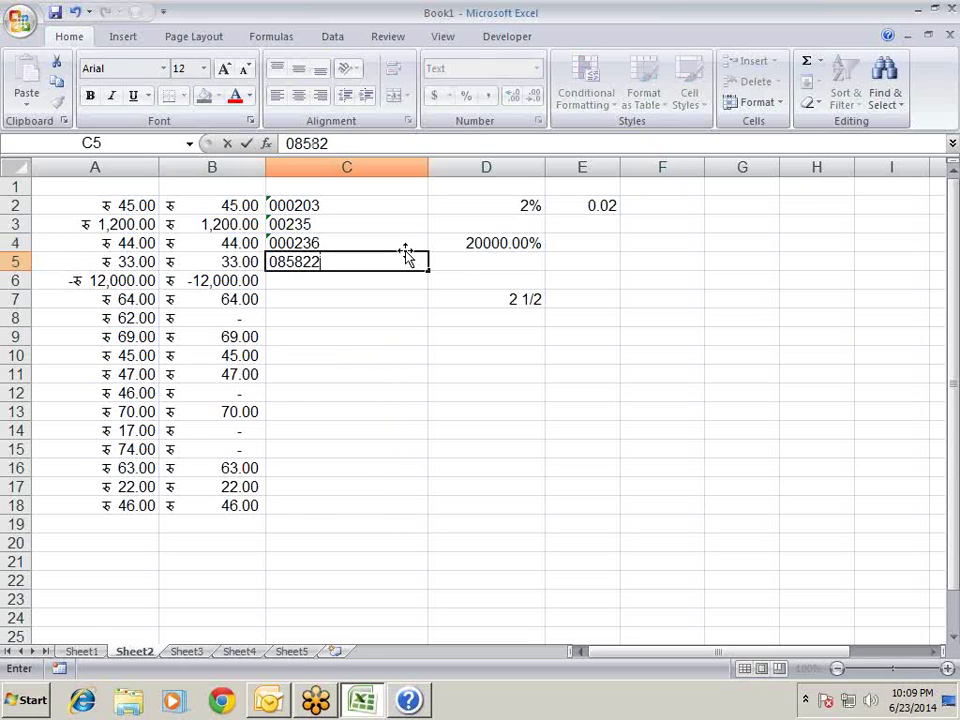
pyautogui.press('Return')
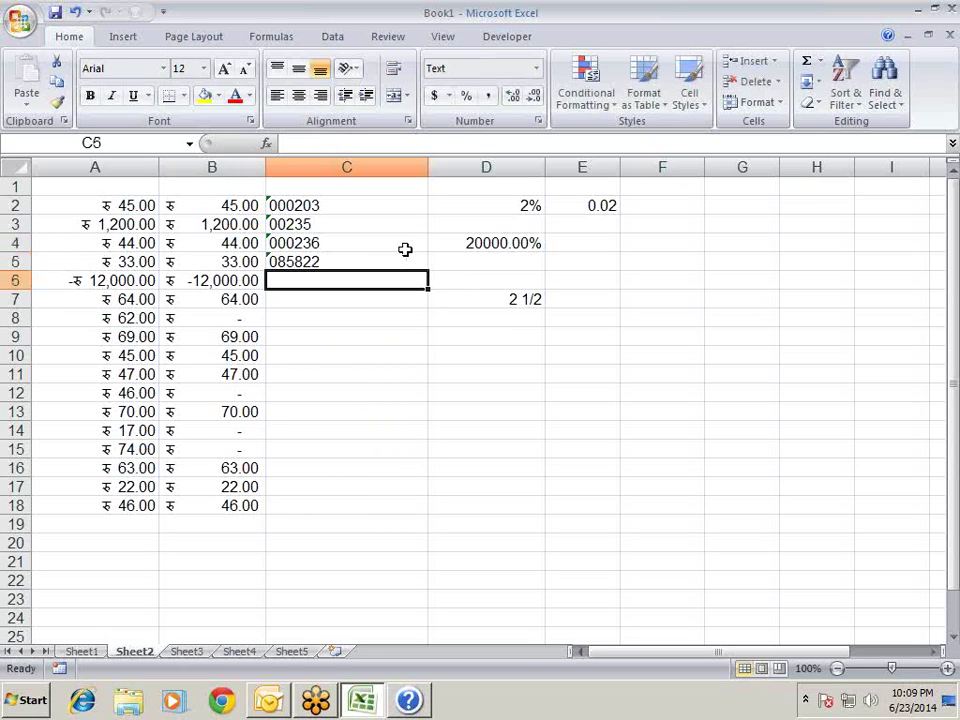
# Enter =1+2 in C6, switch it from Text to General, and re-enter it to show 3.
pyautogui.write('=')
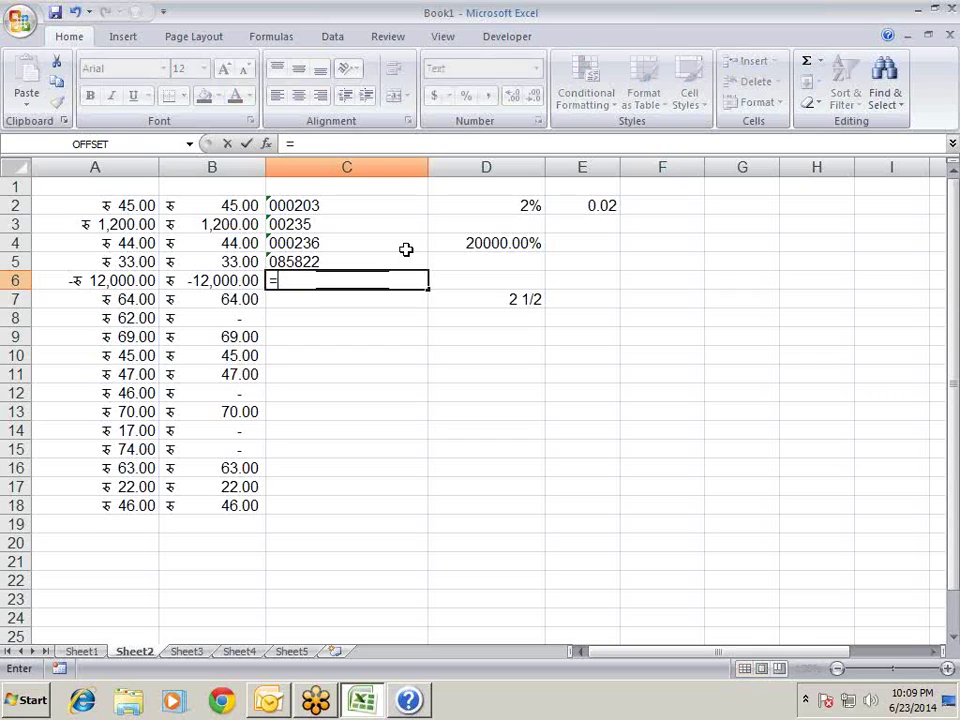
pyautogui.write('SUM')
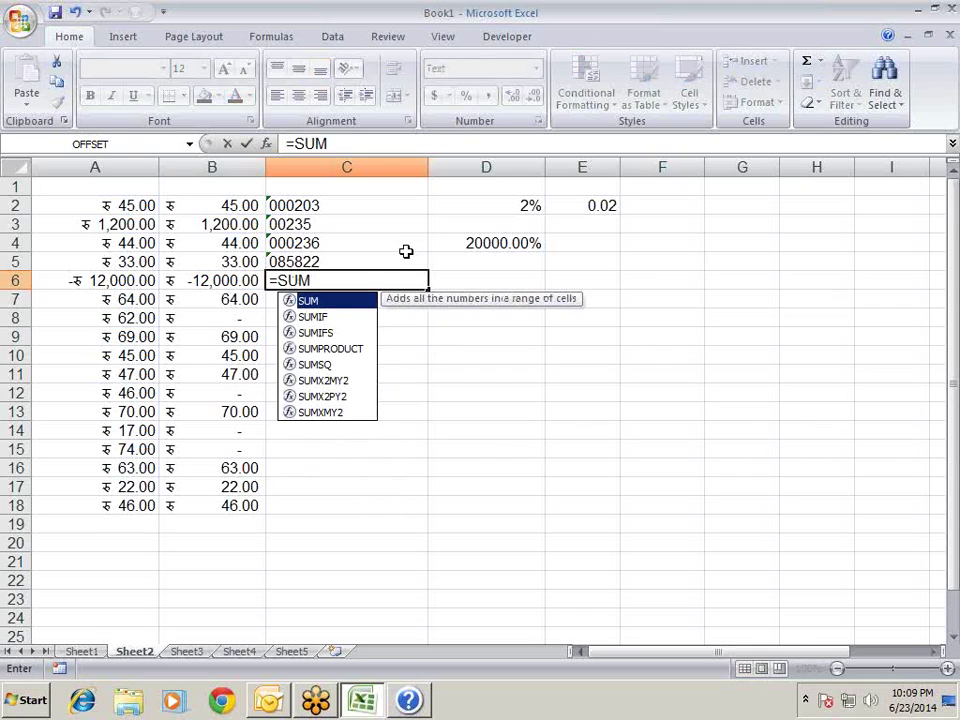
pyautogui.press('BackSpace')
pyautogui.press('BackSpace')
pyautogui.press('BackSpace')
pyautogui.write('=1+2')
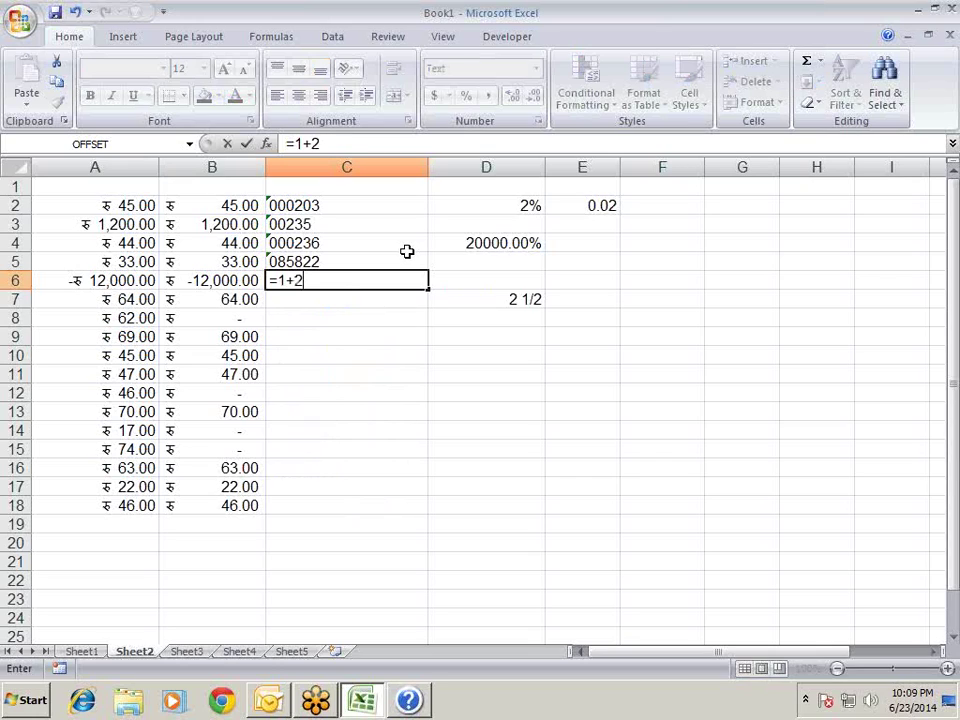
pyautogui.press('Return')
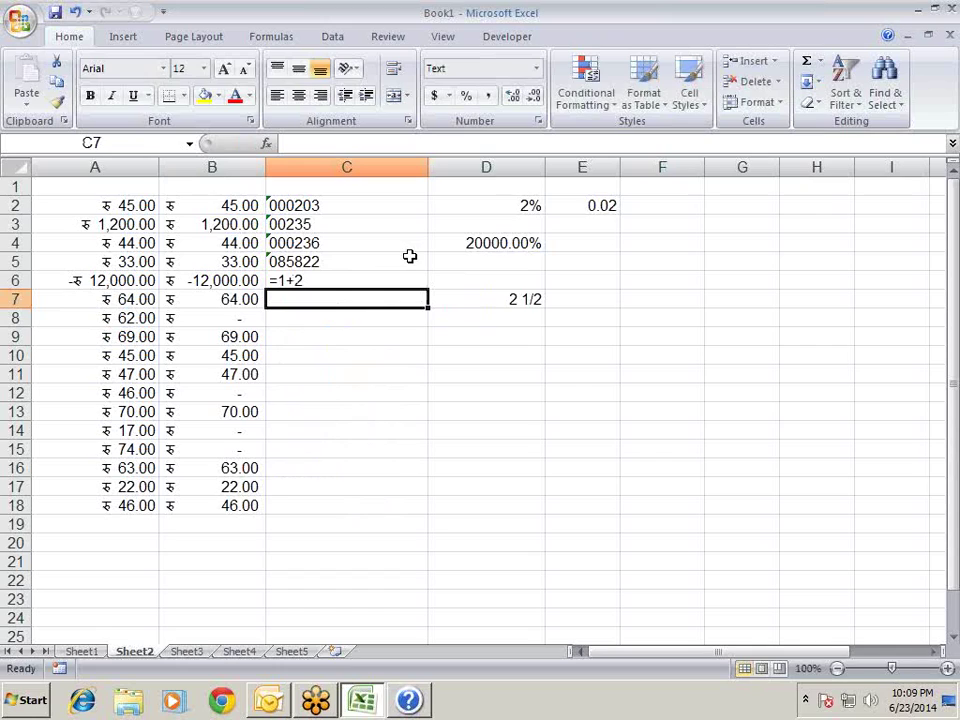
pyautogui.press('Up')
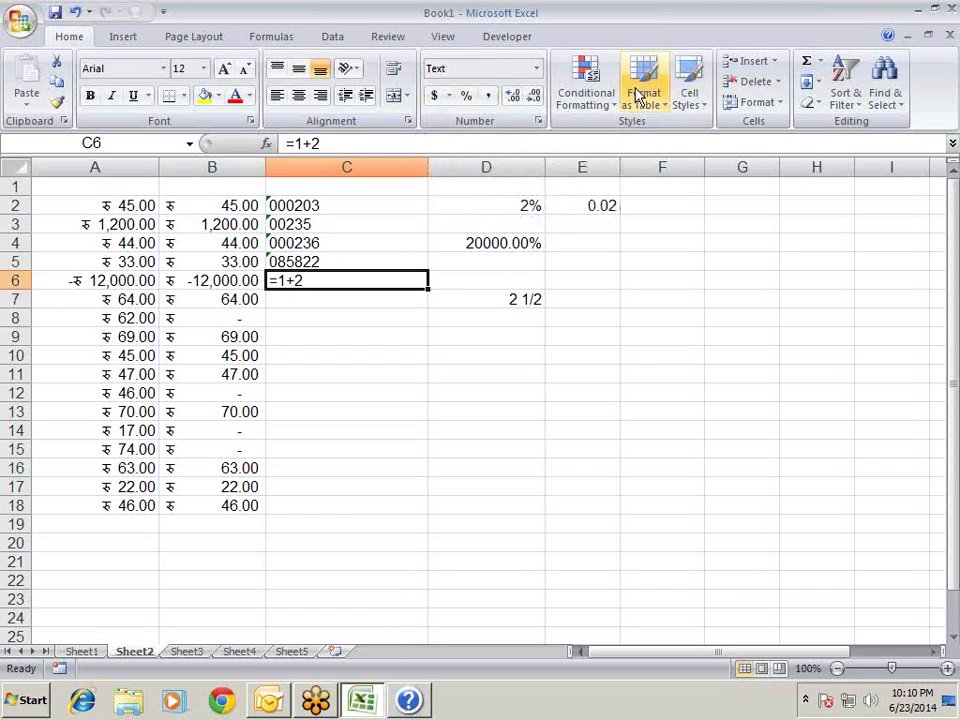
pyautogui.click(536, 68)
pyautogui.click(519, 92)
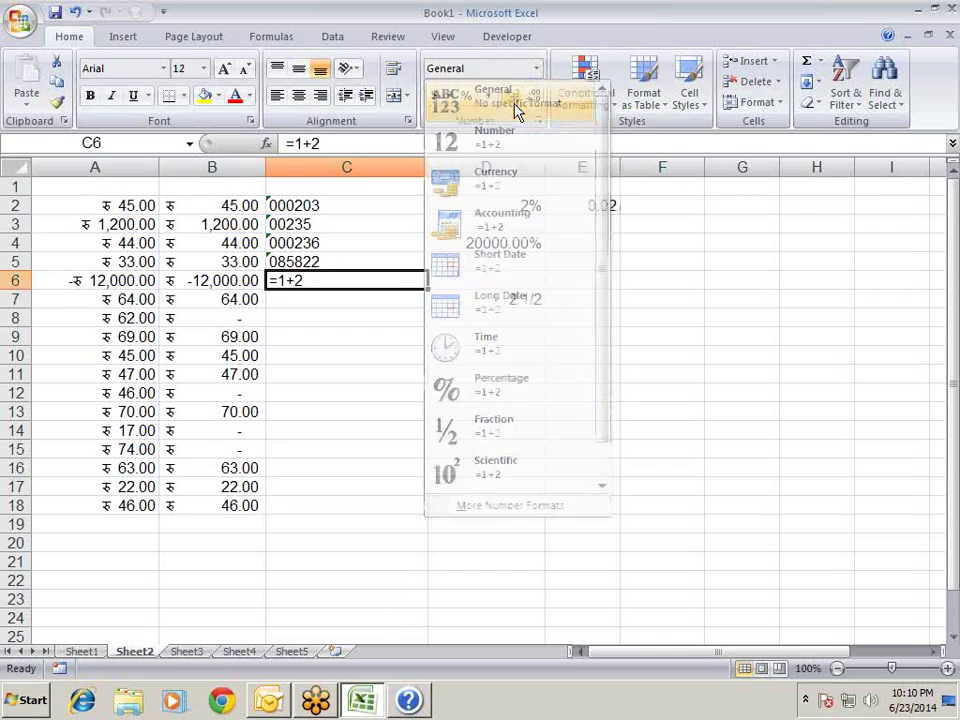
pyautogui.doubleClick(376, 283)
pyautogui.press('Return')
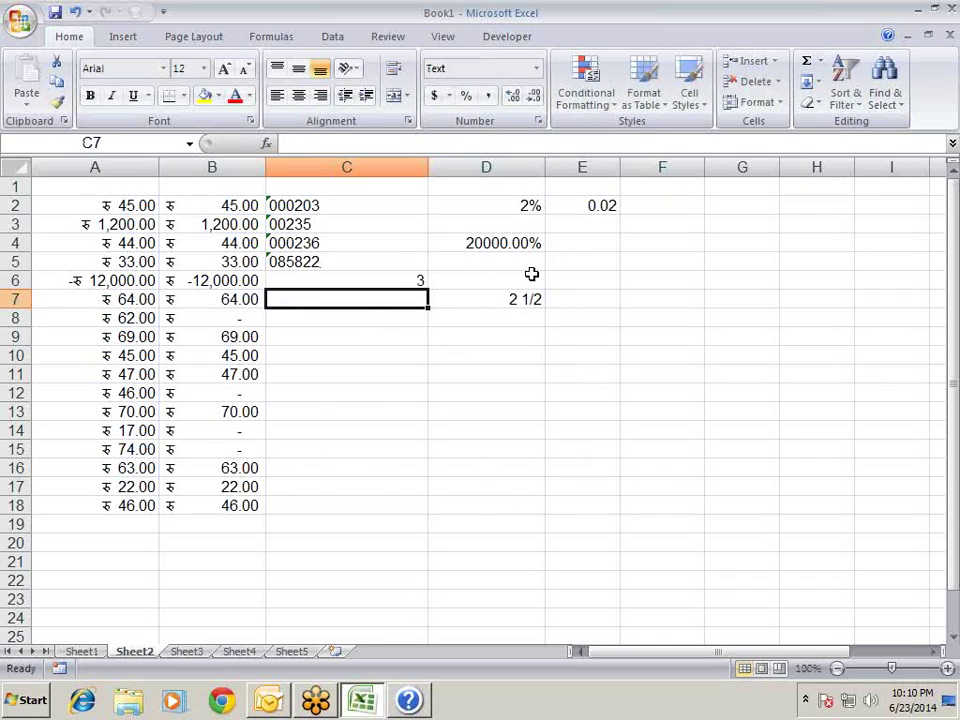
# Inspect C6, C7 and C4's error marker, ending on empty cell C9.
pyautogui.click(424, 280)
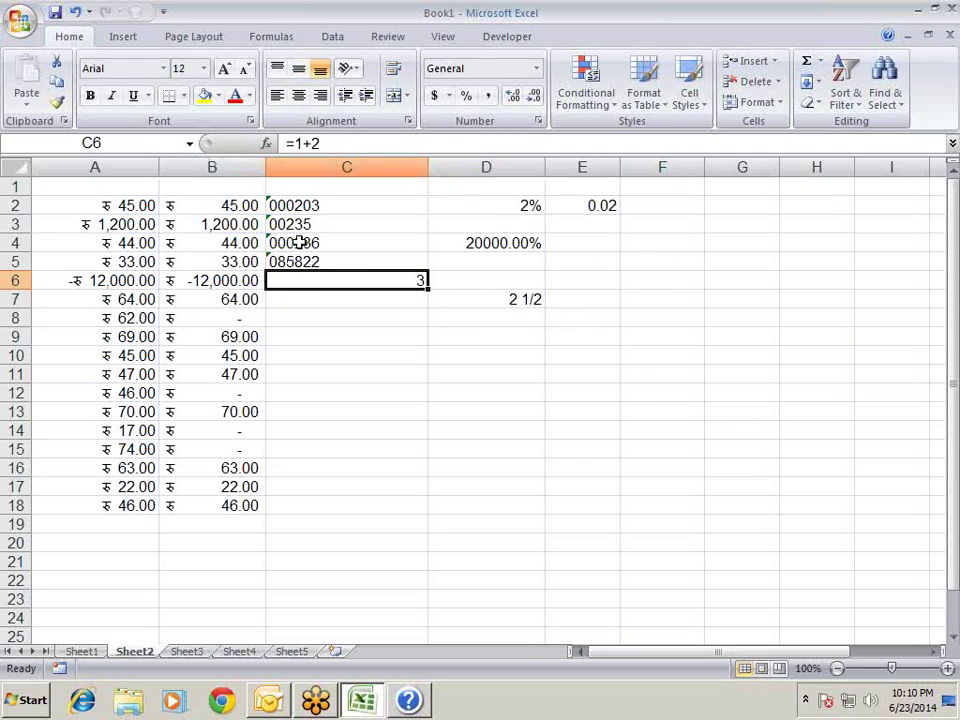
pyautogui.click(398, 355)
pyautogui.click(390, 304)
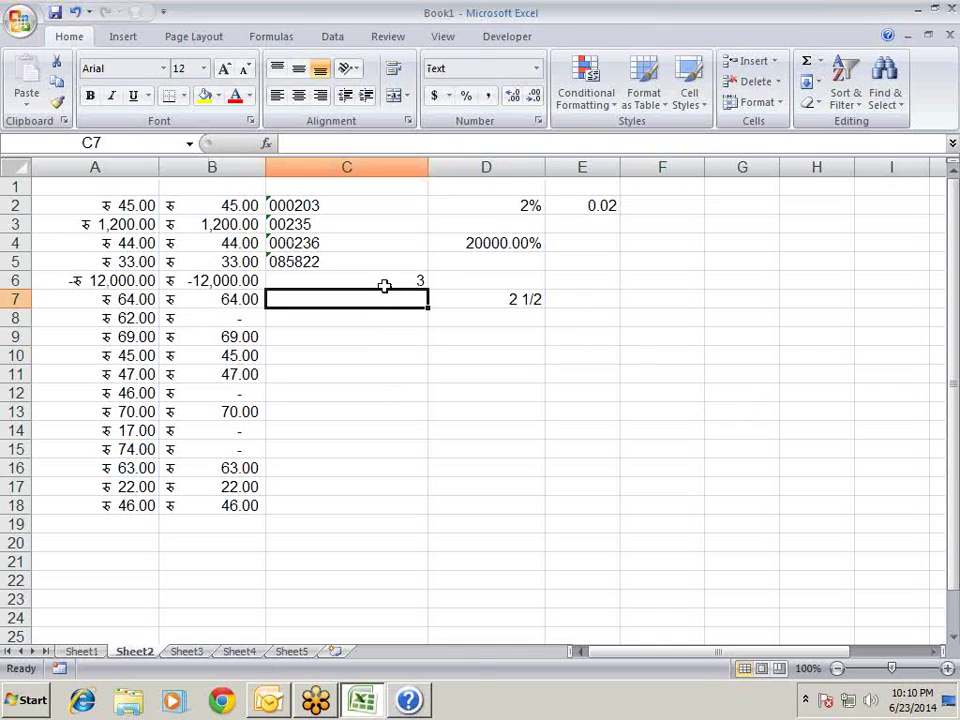
pyautogui.click(384, 246)
pyautogui.click(381, 334)
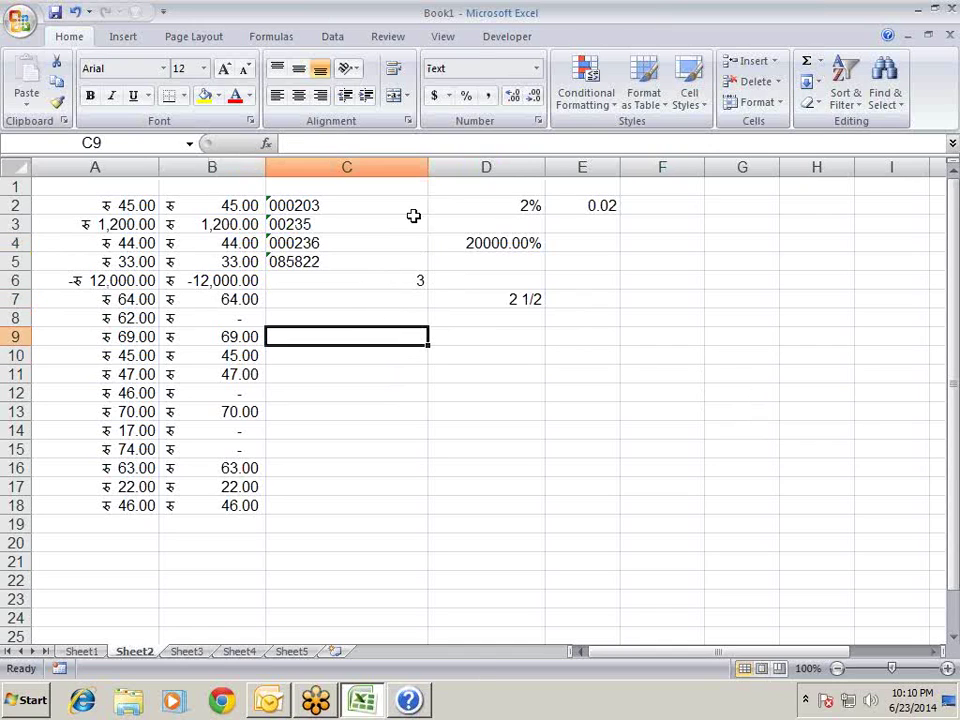
# Open Format Cells for C9 and compare Special and Custom categories, ending on type code 00000.
pyautogui.click(539, 122)
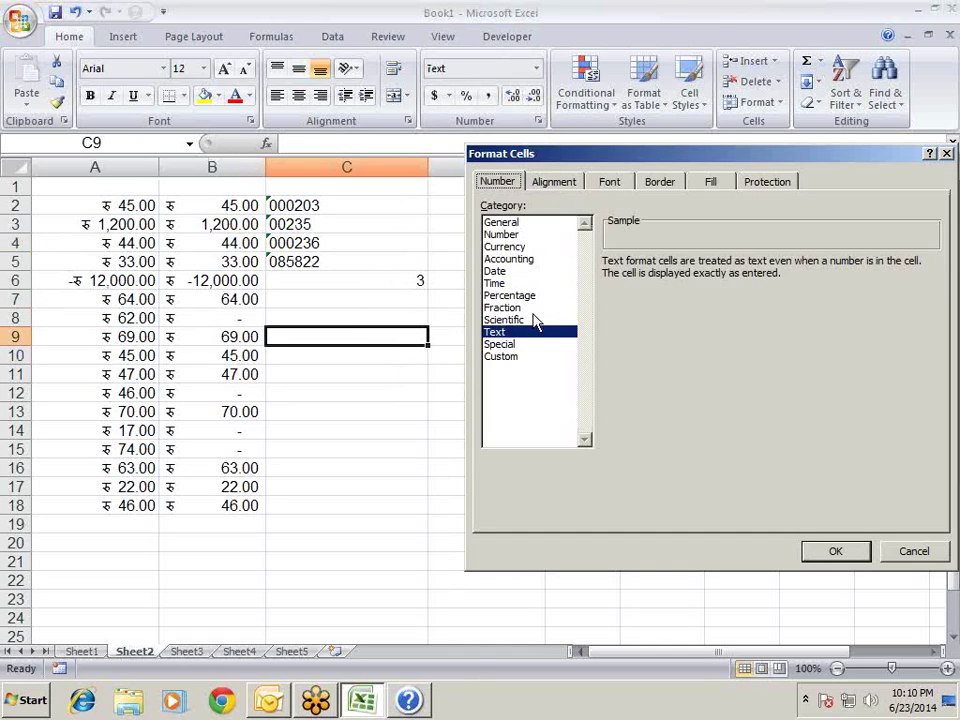
pyautogui.click(520, 344)
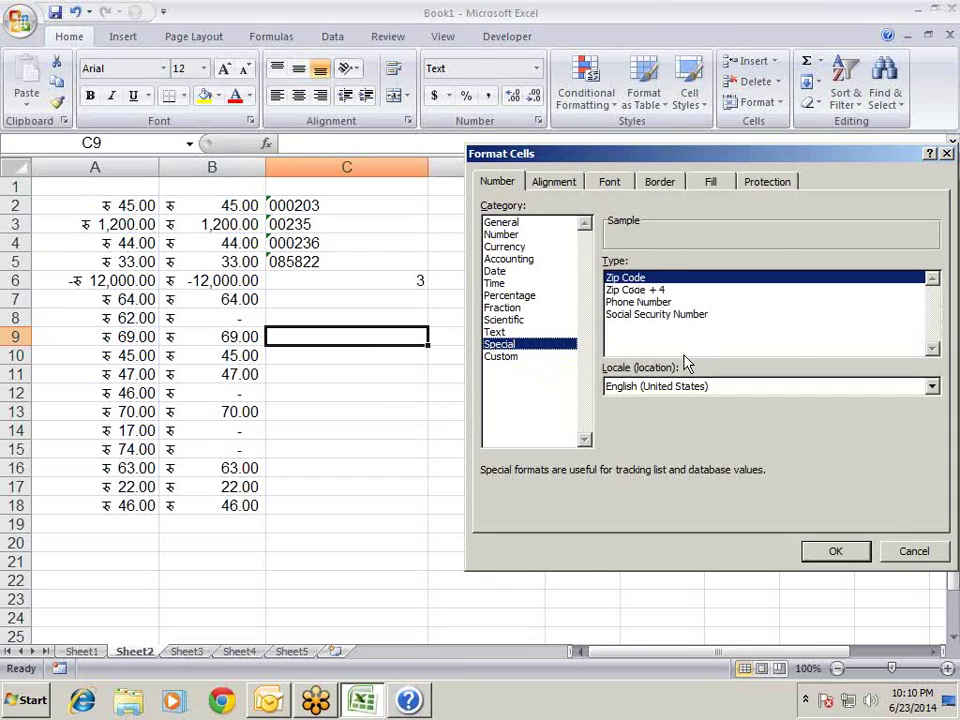
pyautogui.click(490, 358)
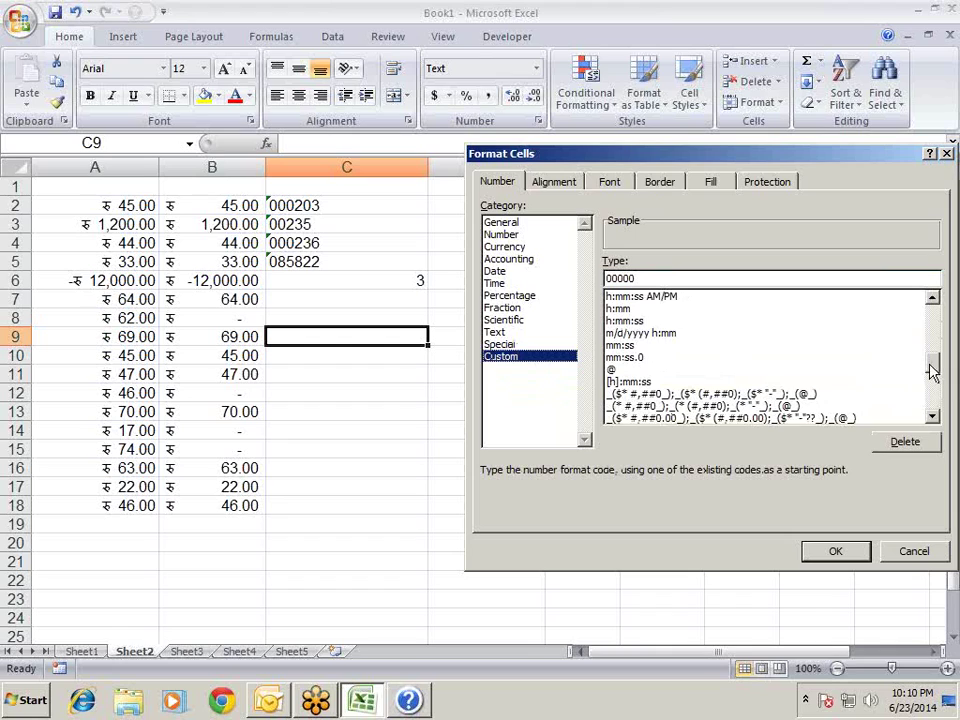
pyautogui.moveTo(934, 366); pyautogui.dragTo(478, 313)
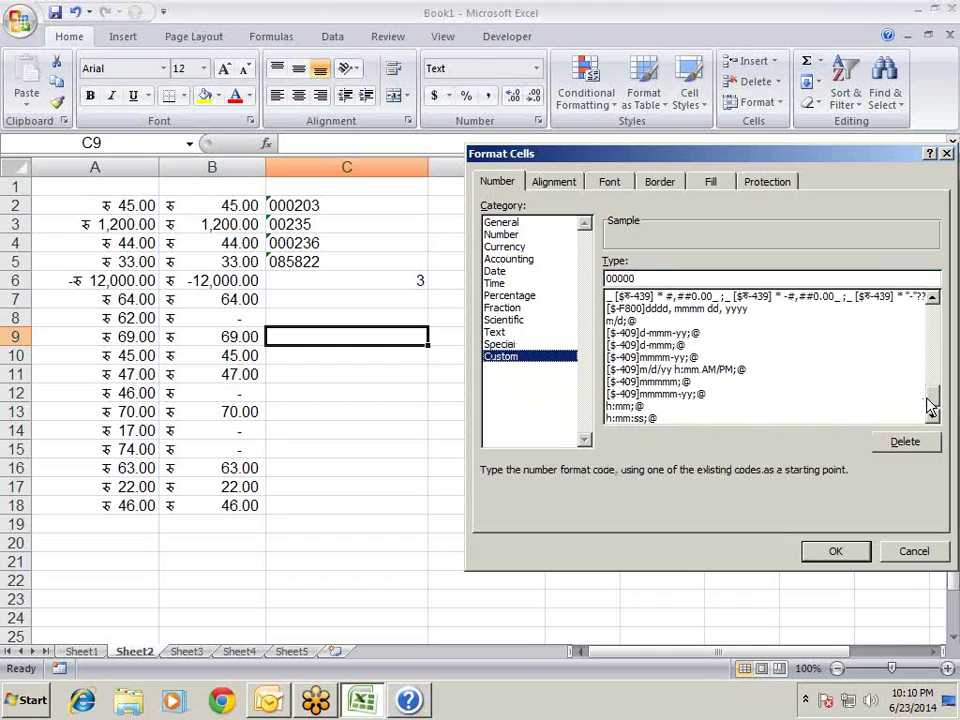
pyautogui.click(500, 344)
pyautogui.click(501, 356)
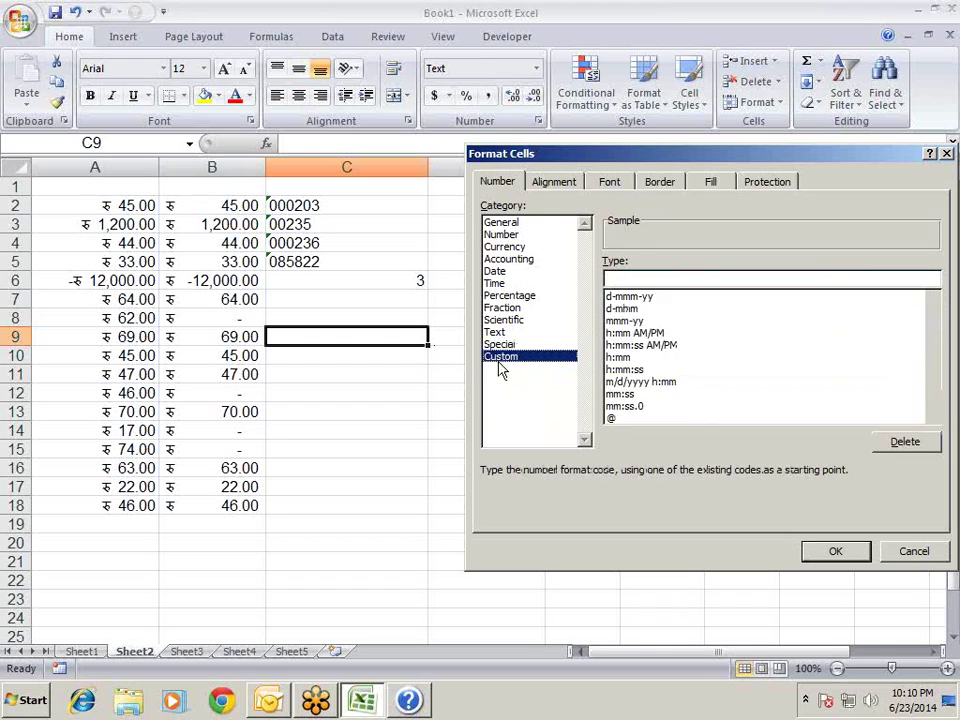
pyautogui.moveTo(934, 358)
pyautogui.mouseDown()
pyautogui.moveTo(936, 311)
pyautogui.moveTo(934, 410)
pyautogui.moveTo(934, 310)
pyautogui.moveTo(934, 355)
pyautogui.mouseUp()
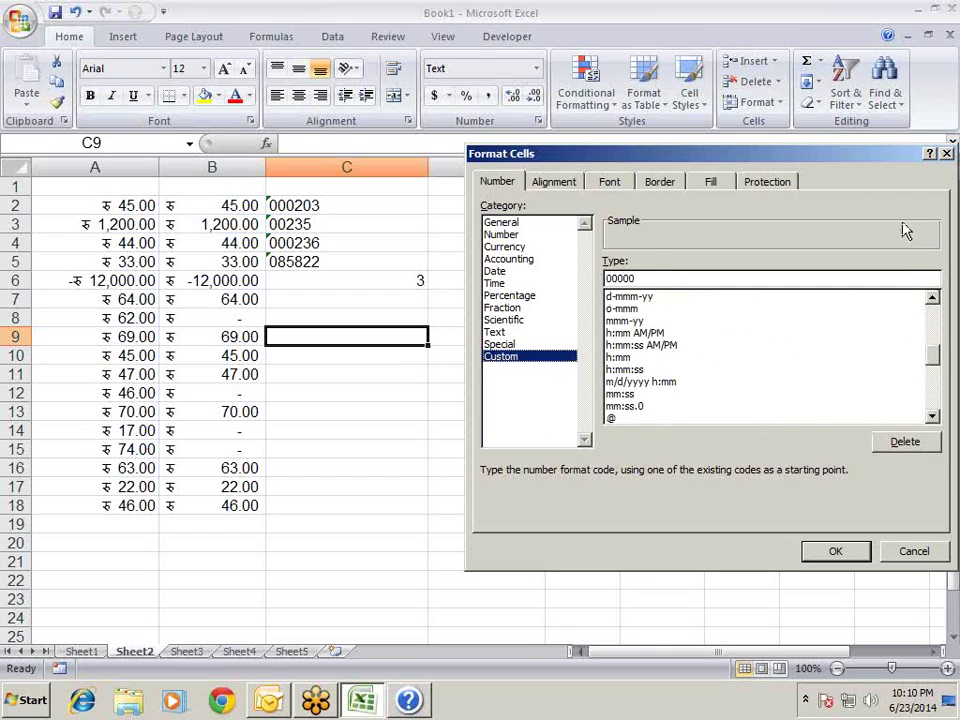
# Close Format Cells without applying, then clear the contents of A1:F20 on Sheet2.
pyautogui.moveTo(873, 162); pyautogui.dragTo(825, 193)
pyautogui.click(857, 184)
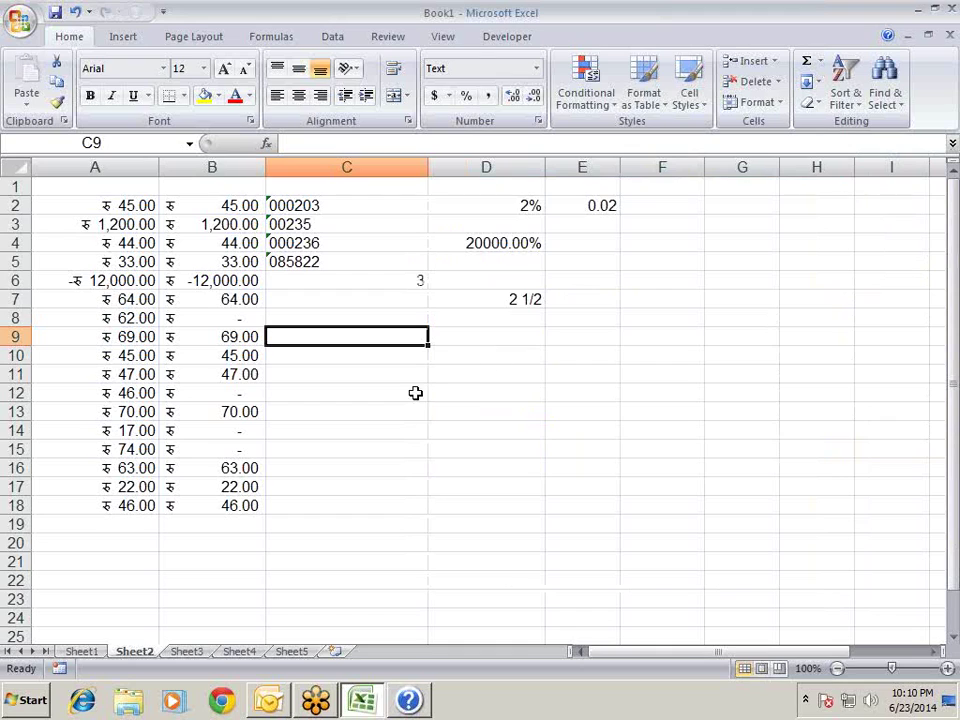
pyautogui.click(563, 310)
pyautogui.moveTo(43, 184)
pyautogui.mouseDown()
pyautogui.moveTo(686, 521)
pyautogui.moveTo(688, 542)
pyautogui.mouseUp()
pyautogui.press('Delete')
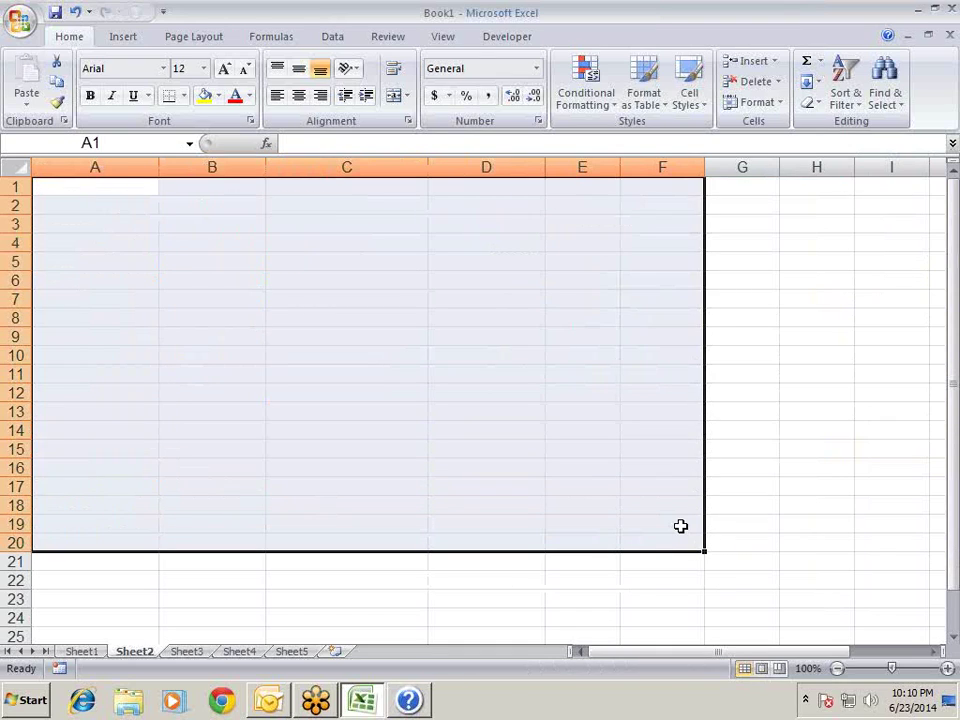
pyautogui.click(763, 294)
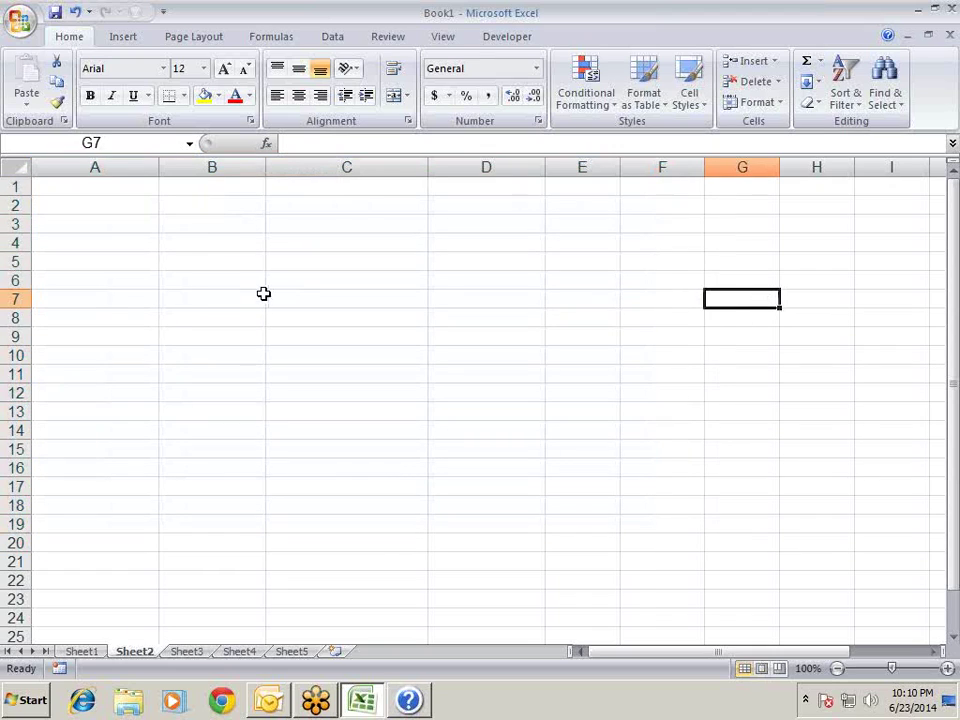
# On Sheet1, select rows 1 to 8 and delete them, leaving the sheet blank.
pyautogui.click(88, 652)
pyautogui.click(313, 251)
pyautogui.moveTo(15, 186); pyautogui.dragTo(15, 318)
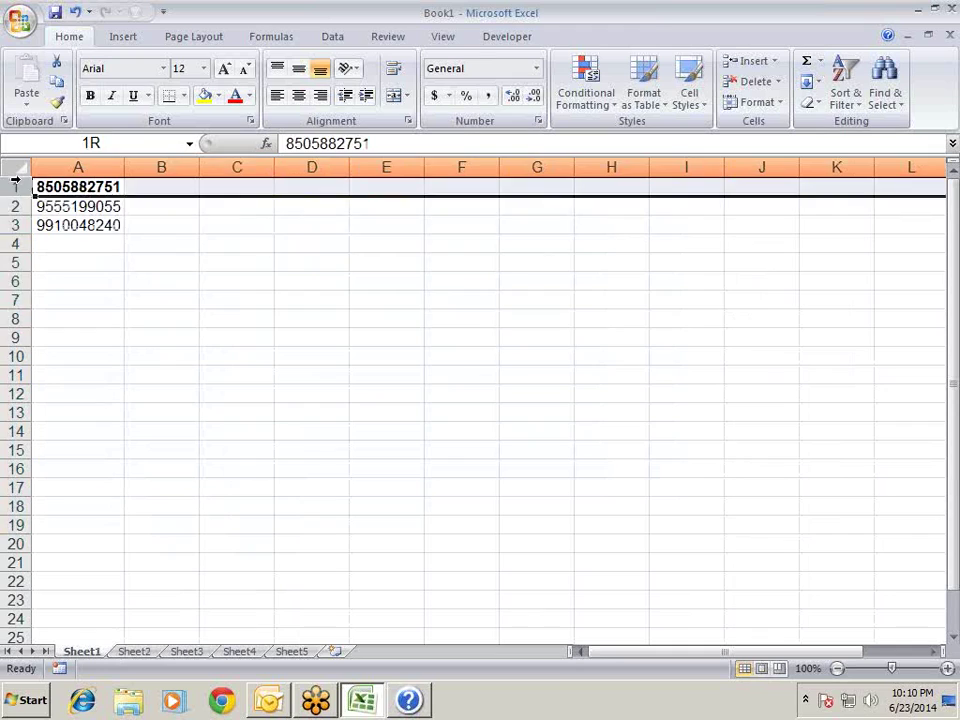
pyautogui.hotkey('alt', 'e')
pyautogui.press('d')
pyautogui.moveTo(380, 374); pyautogui.dragTo(367, 358)
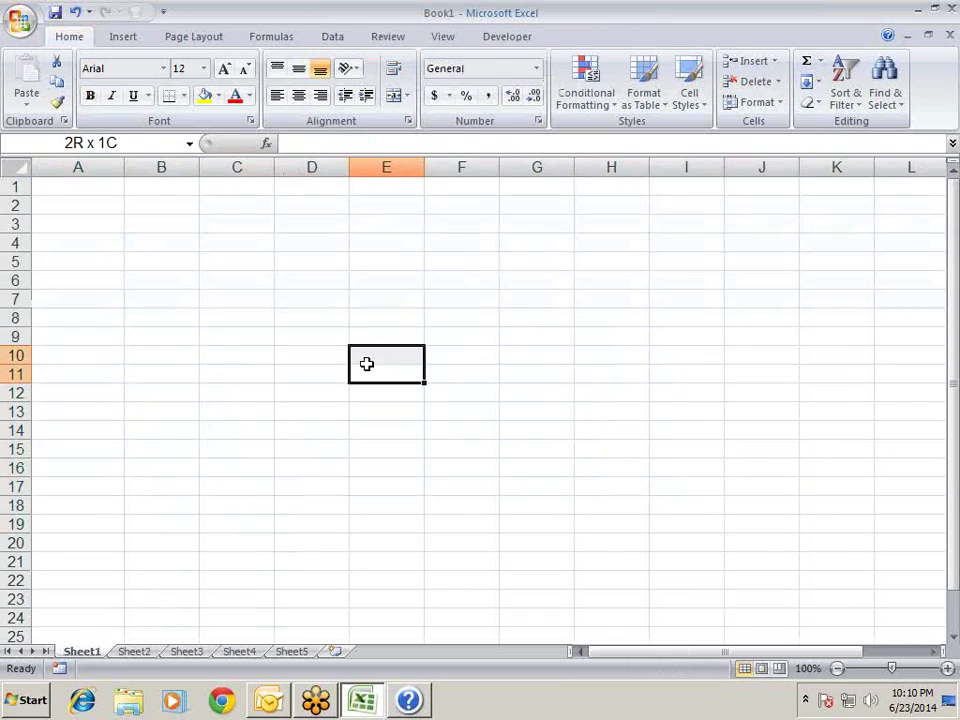
pyautogui.click(42, 180)
pyautogui.click(210, 296)
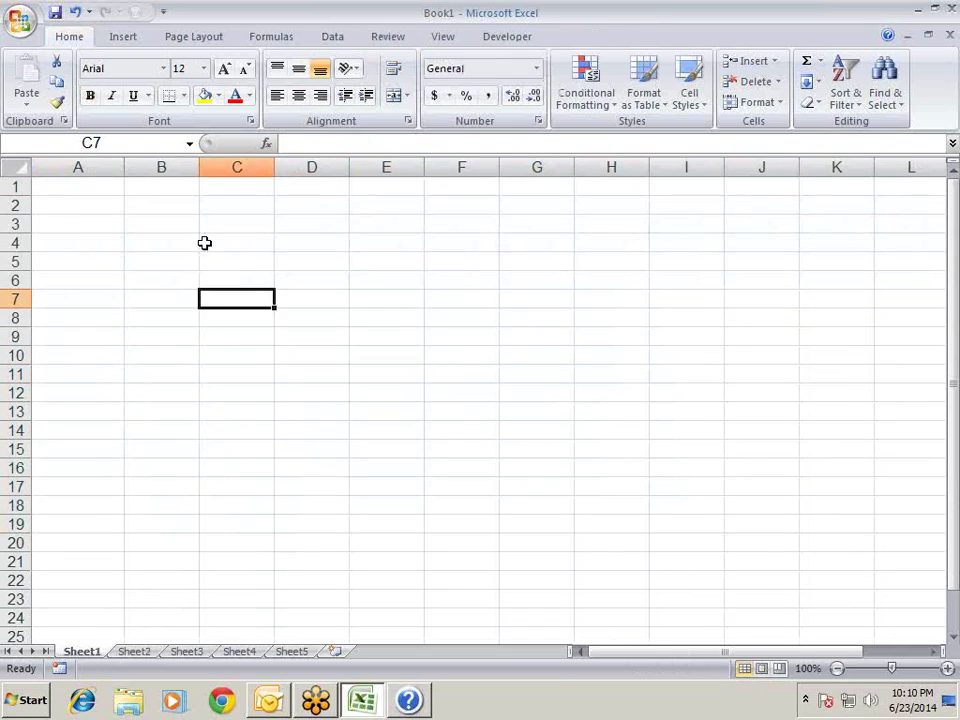
pyautogui.click(100, 204)
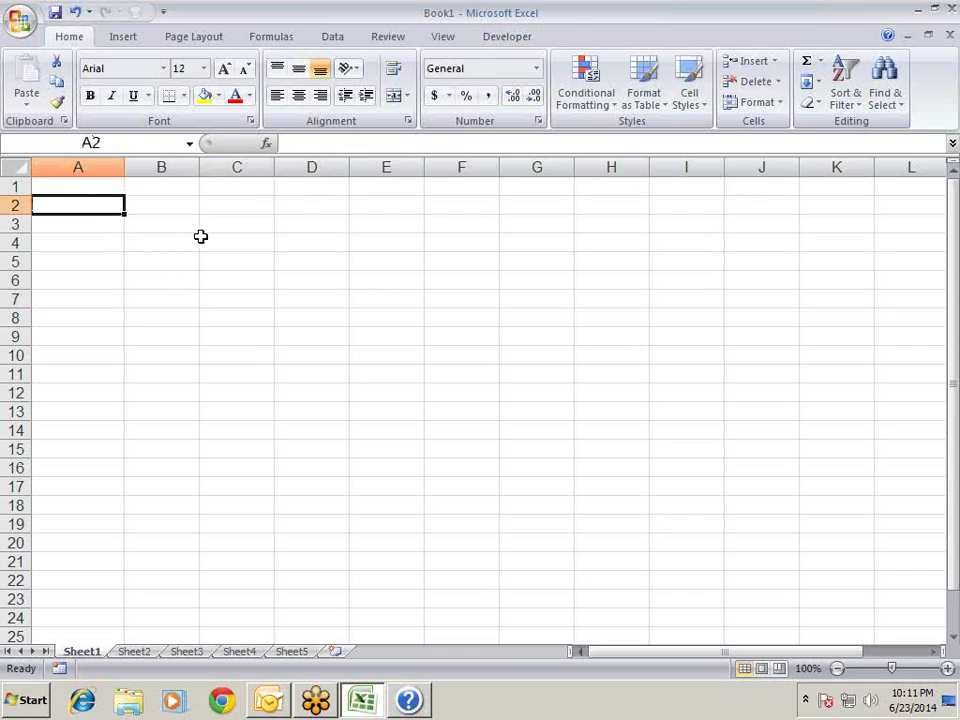
pyautogui.click(17, 166)
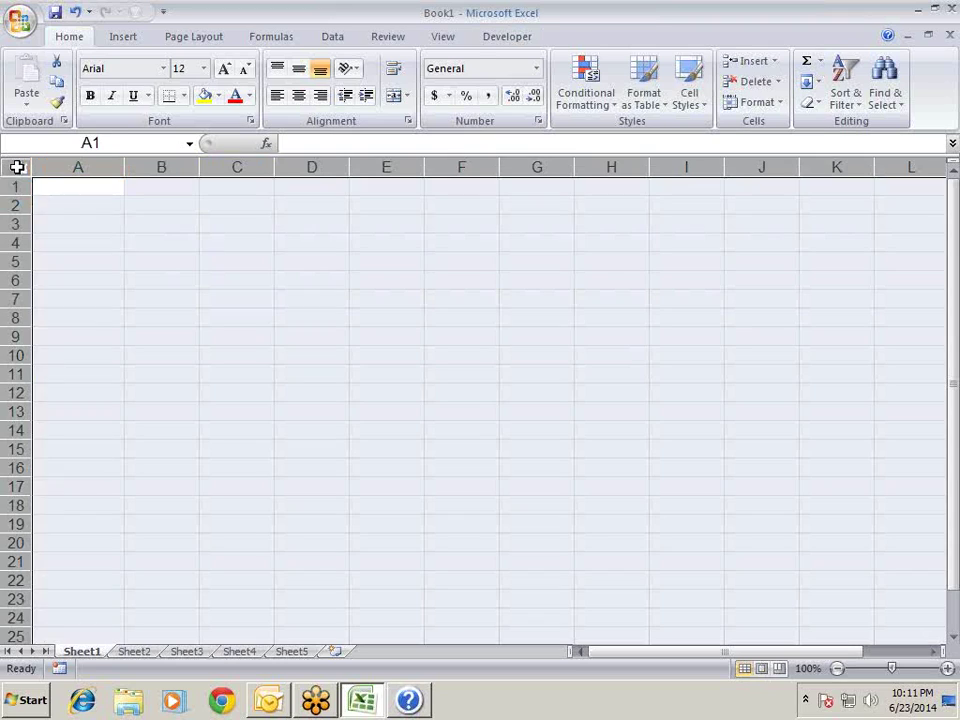
pyautogui.click(173, 277)
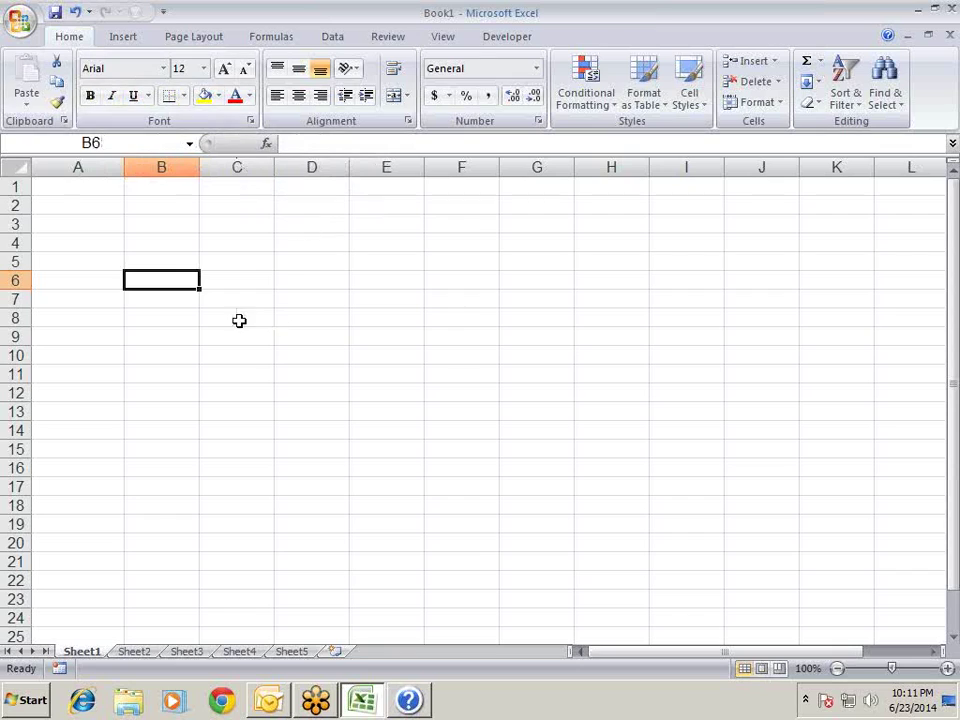
pyautogui.click(328, 258)
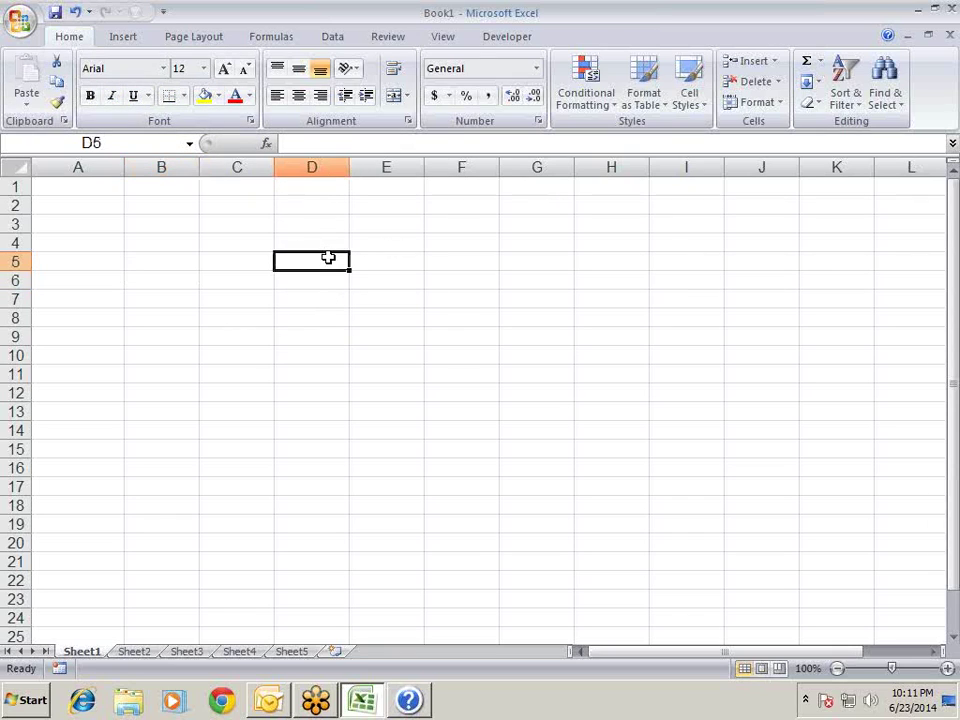
pyautogui.moveTo(196, 274); pyautogui.dragTo(196, 270)
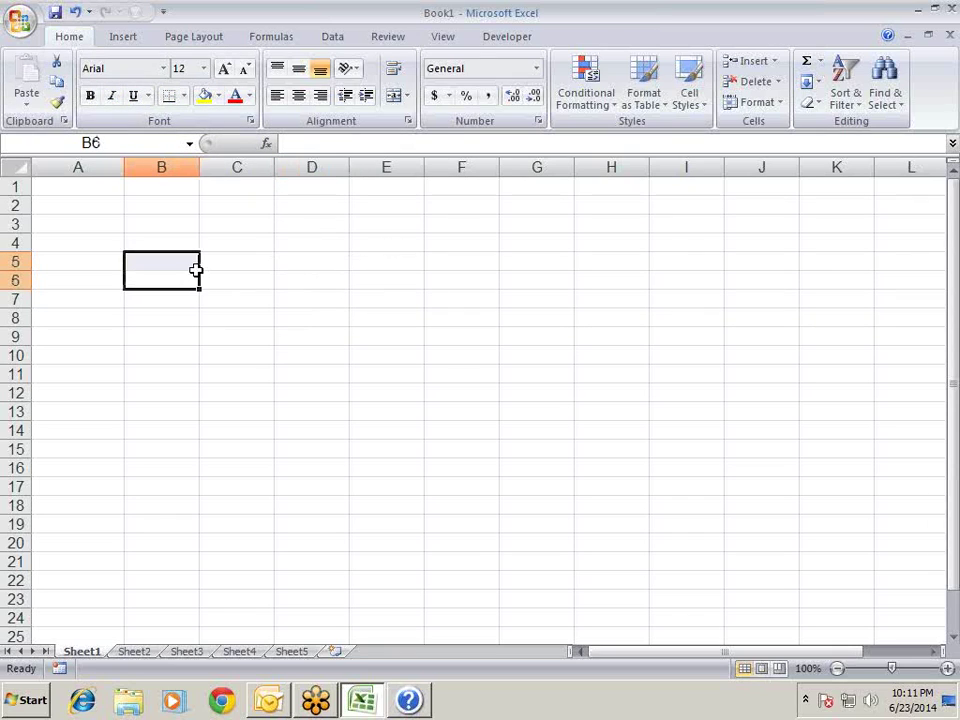
pyautogui.click(266, 247)
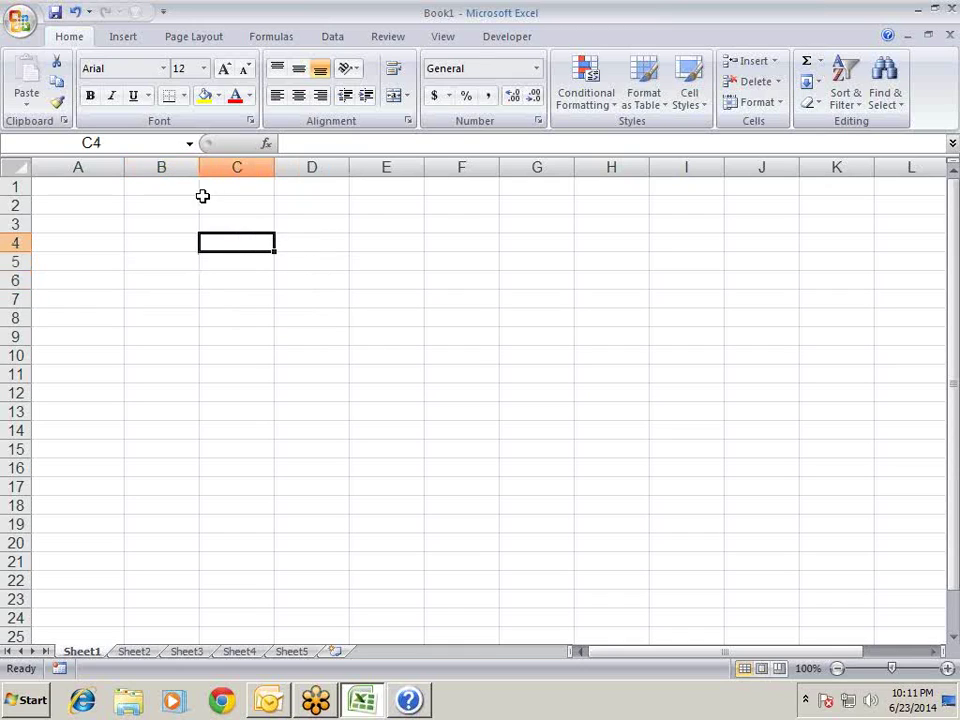
pyautogui.click(174, 217)
pyautogui.click(289, 257)
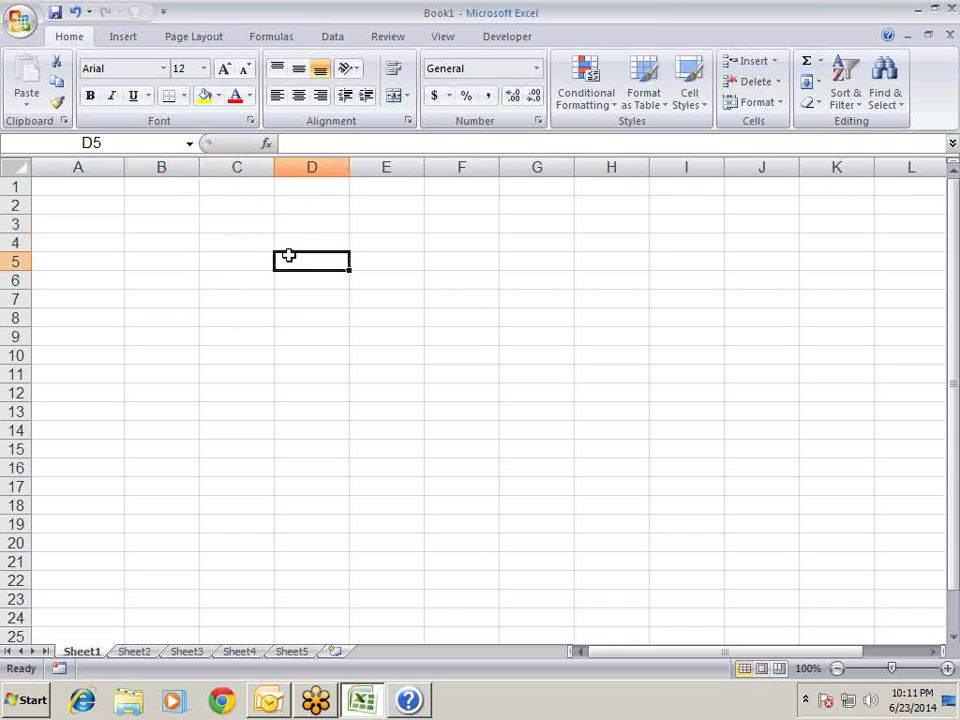
pyautogui.click(212, 247)
pyautogui.click(178, 219)
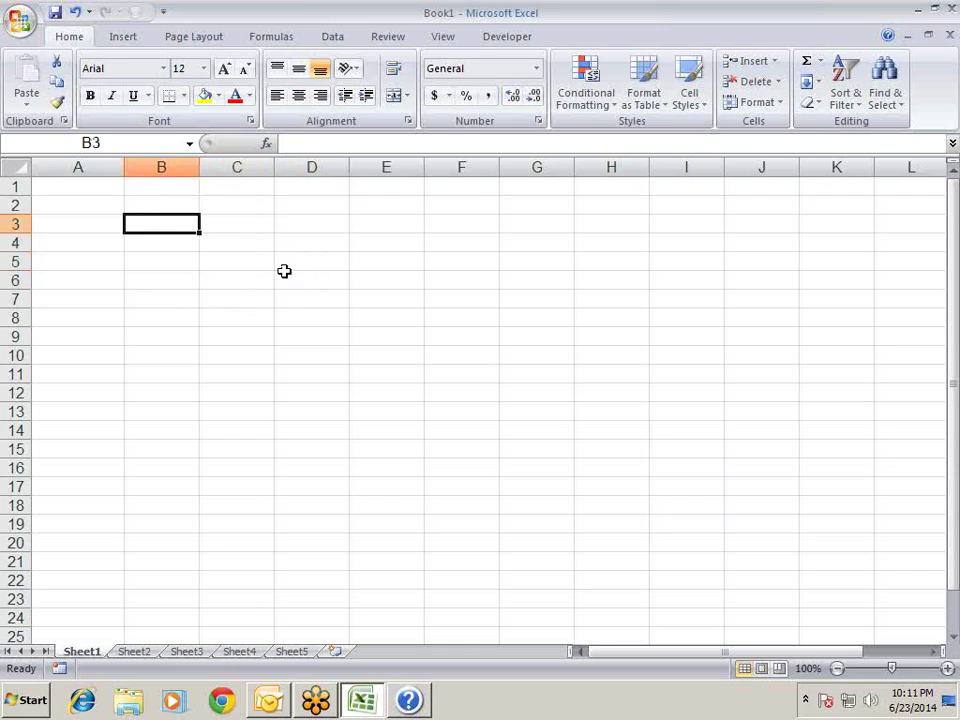
pyautogui.click(265, 318)
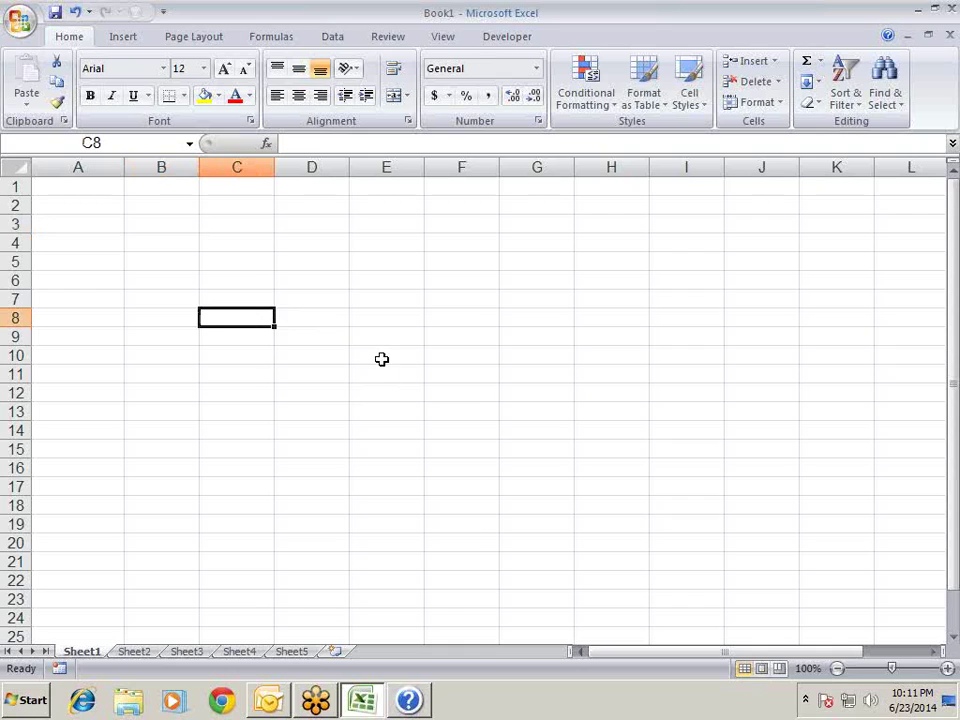
pyautogui.press('alt')
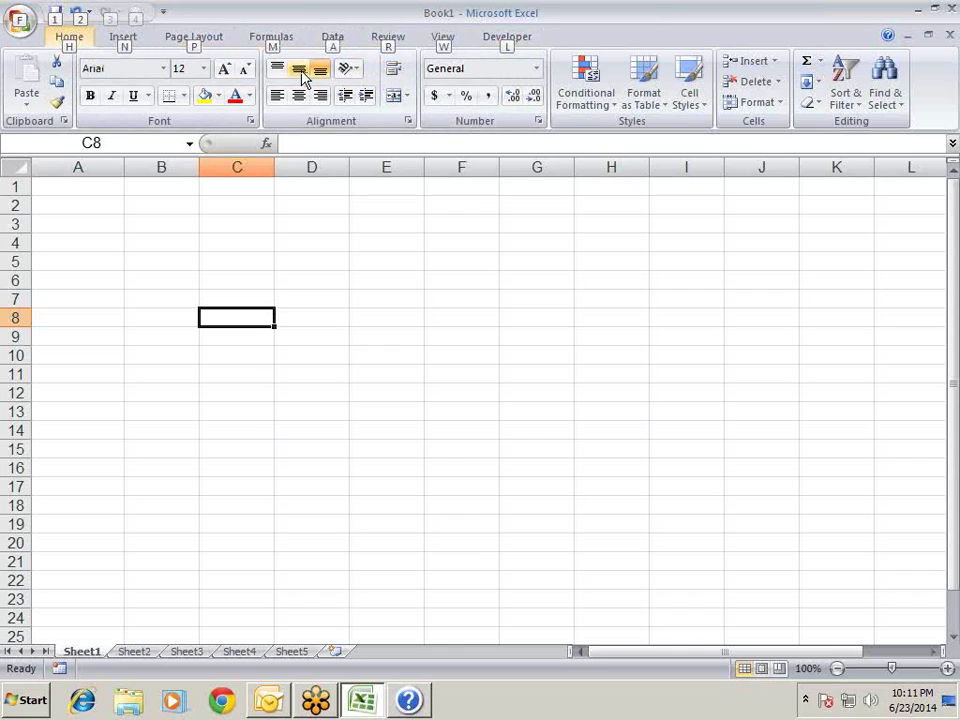
pyautogui.click(229, 246)
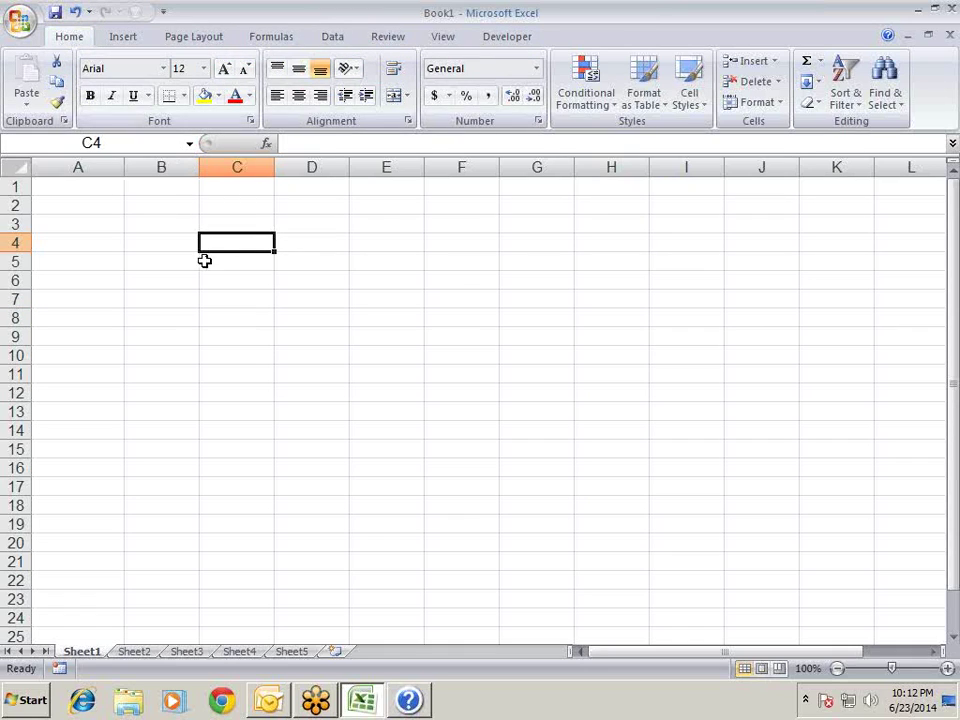
pyautogui.click(175, 223)
pyautogui.moveTo(175, 223); pyautogui.dragTo(336, 392)
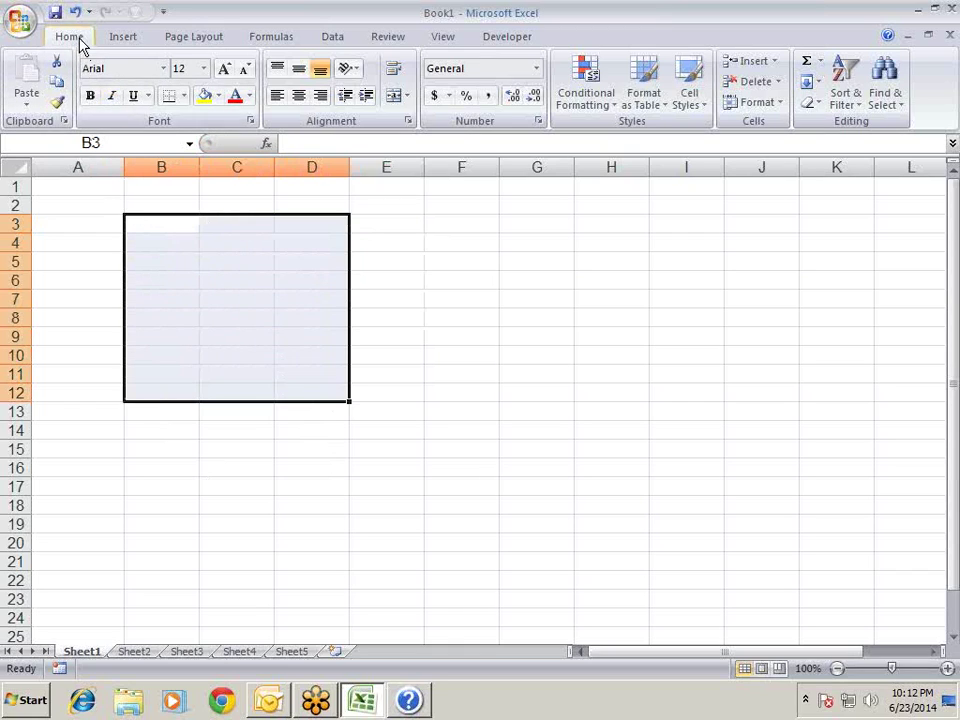
# Apply All Borders to B3:D12, then undo it.
pyautogui.click(184, 95)
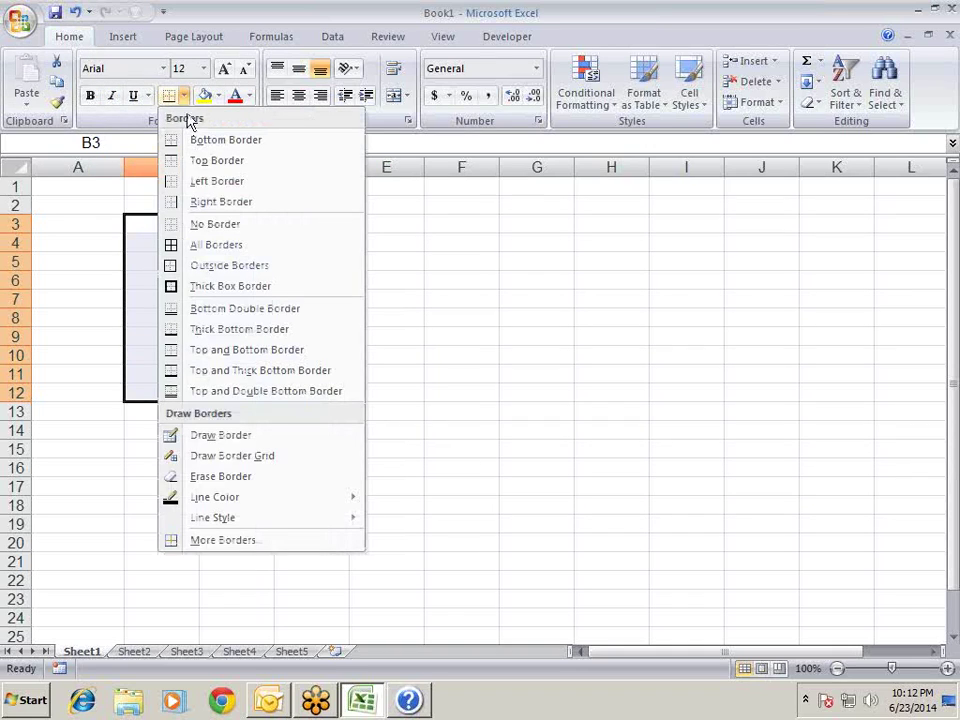
pyautogui.click(200, 244)
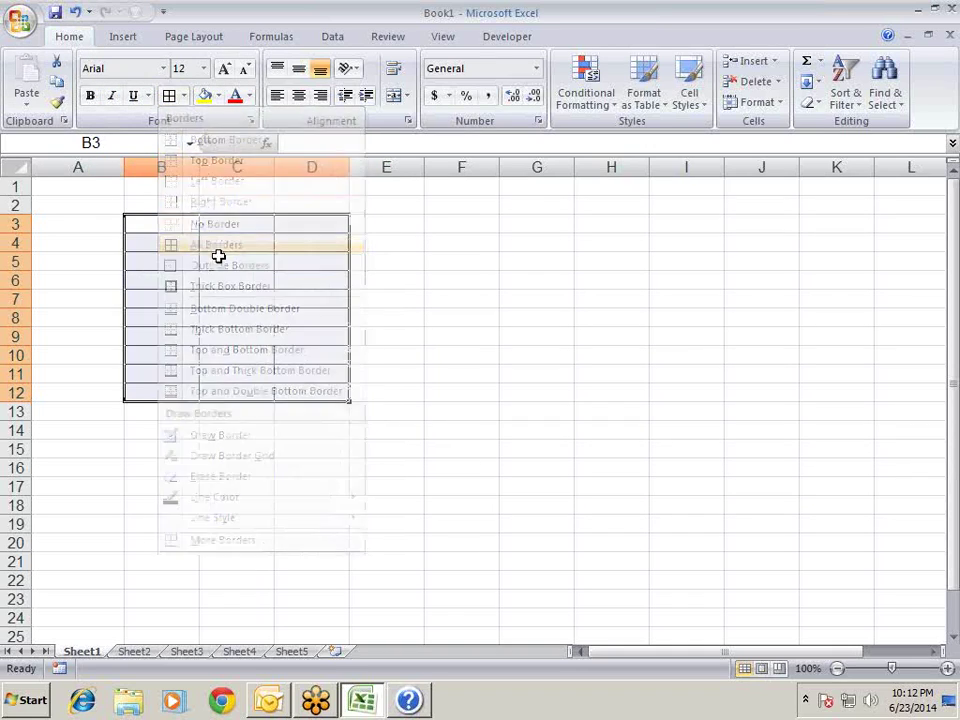
pyautogui.click(446, 427)
pyautogui.hotkey('ctrl', 'z')
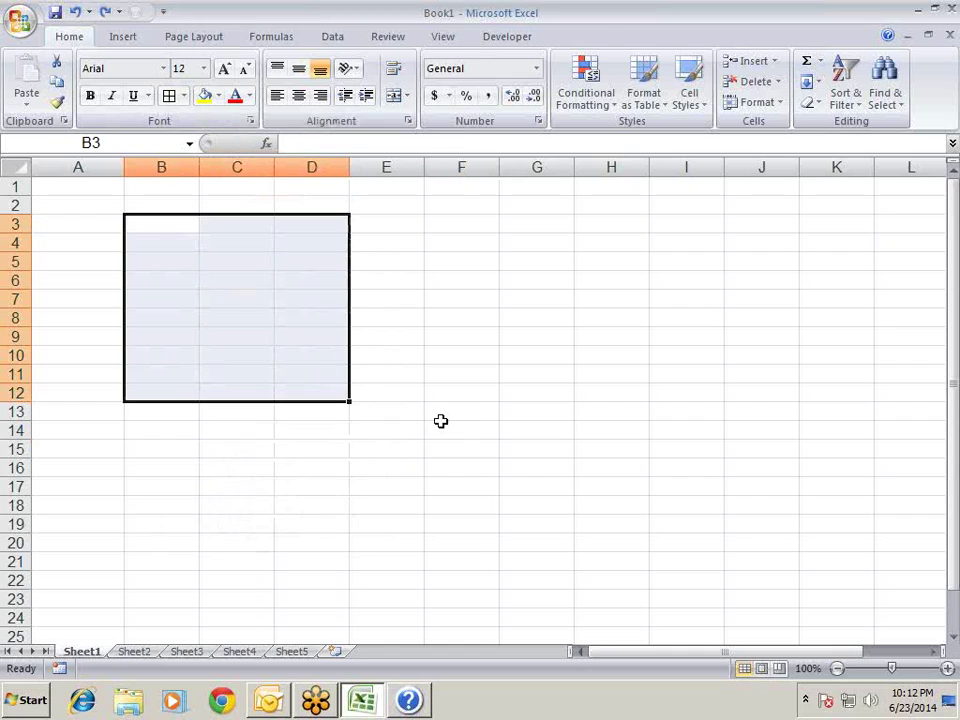
# Select B3:D11 and give it All Borders through the Alt, H, B ribbon shortcuts.
pyautogui.click(454, 373)
pyautogui.moveTo(160, 222)
pyautogui.mouseDown()
pyautogui.moveTo(369, 384)
pyautogui.moveTo(336, 377)
pyautogui.mouseUp()
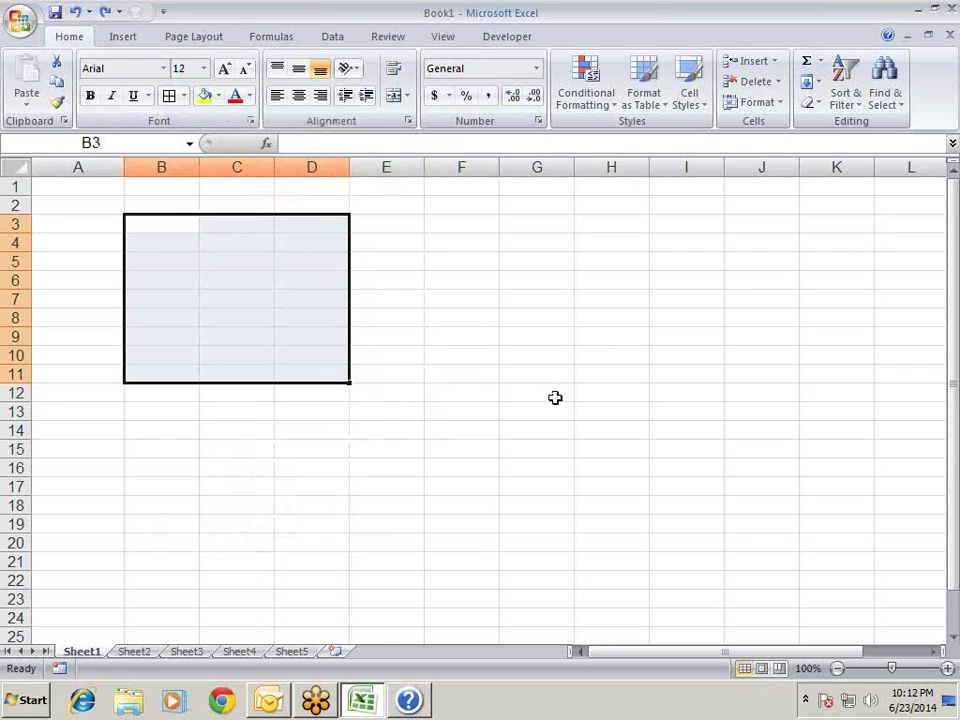
pyautogui.press('alt')
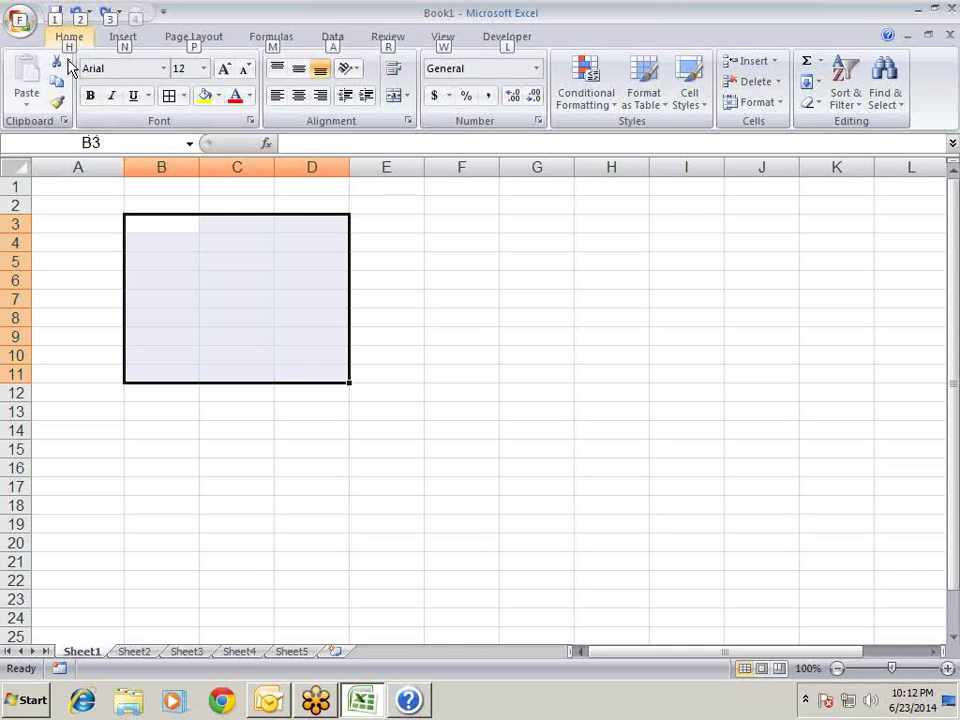
pyautogui.press('h')
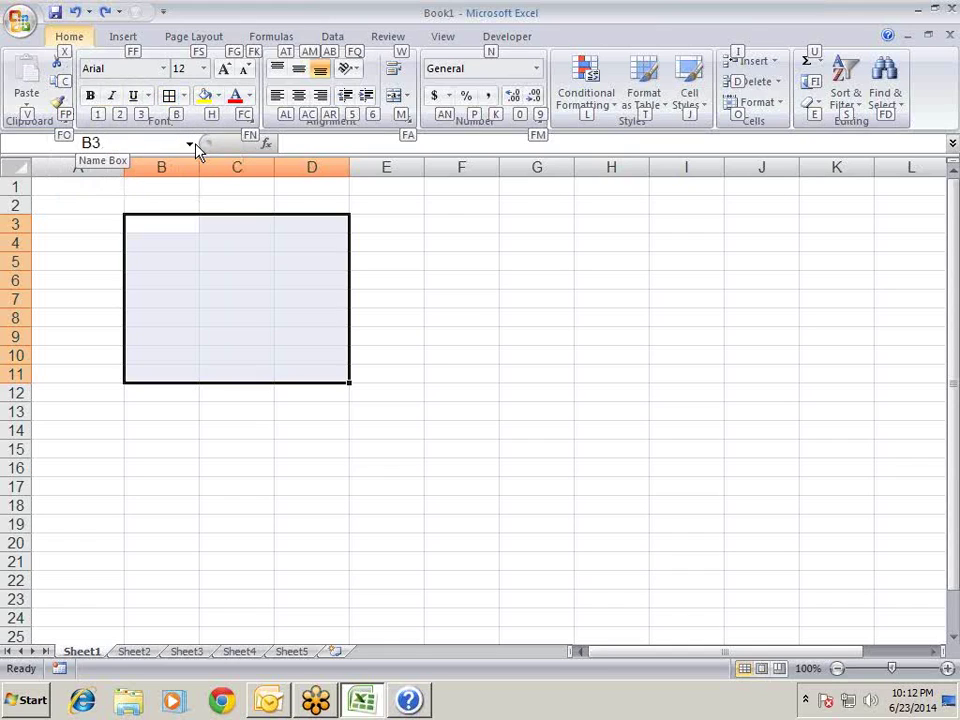
pyautogui.press('b')
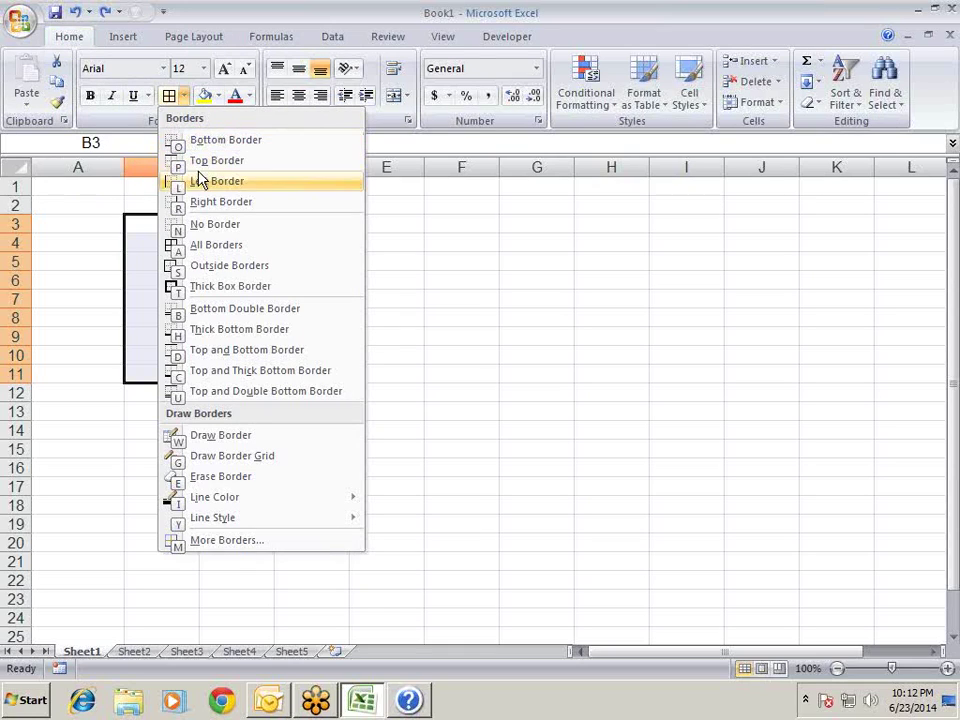
pyautogui.click(195, 250)
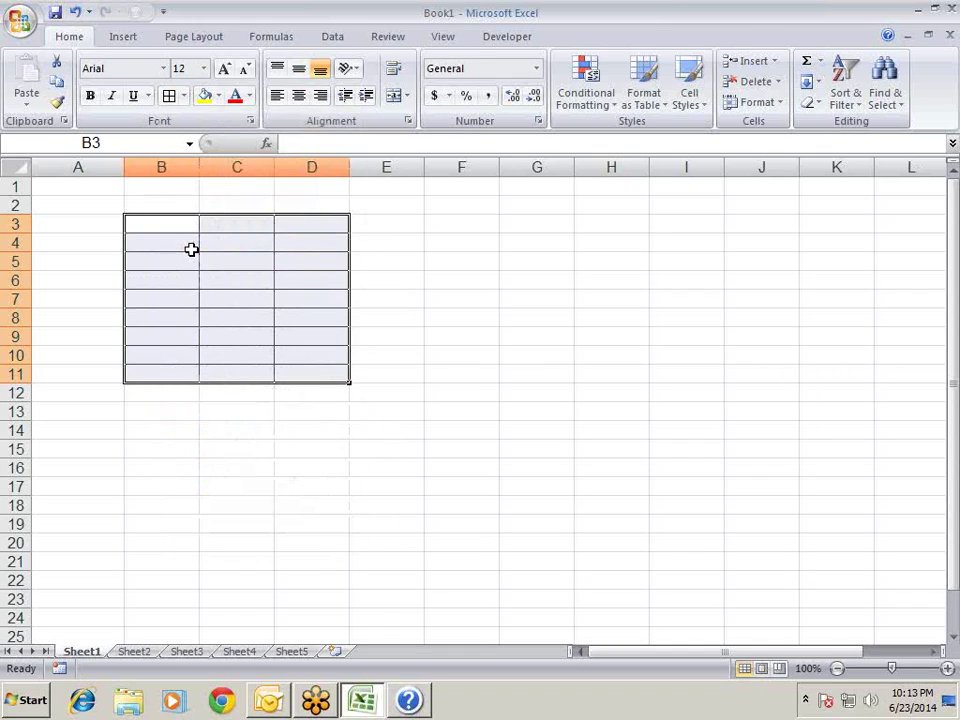
# Select F3:I8 with Shift+arrow keys and apply All Borders to it.
pyautogui.press('Right')
pyautogui.press('Right')
pyautogui.press('Right')
pyautogui.press('Right')
pyautogui.hotkey('shift', 'Right')
pyautogui.hotkey('shift', 'Right')
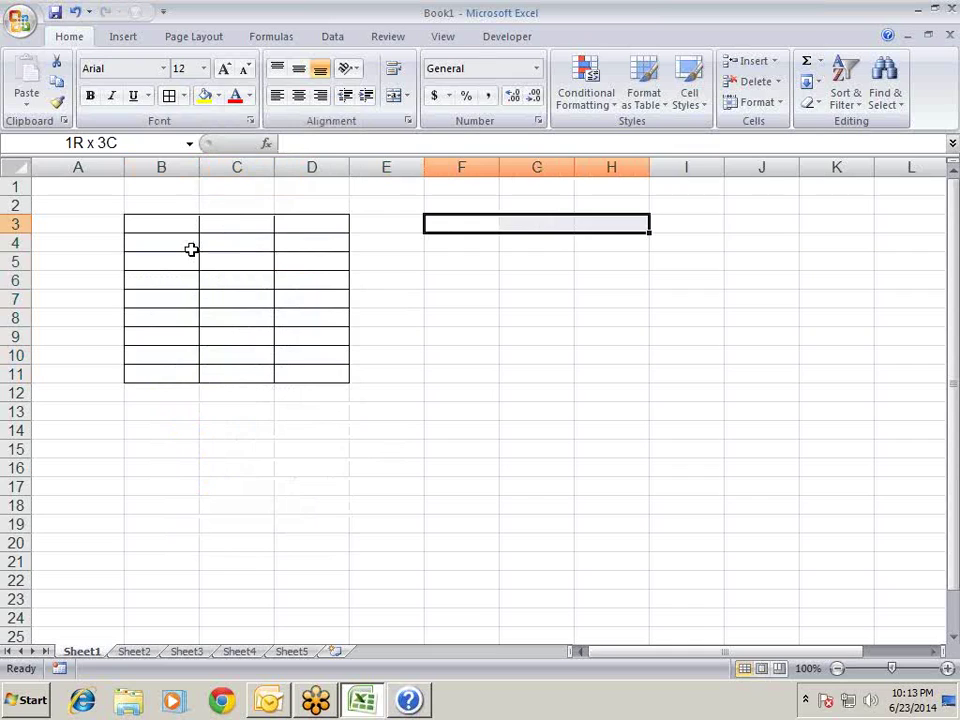
pyautogui.hotkey('shift', 'Right')
pyautogui.hotkey('shift', 'Down')
pyautogui.hotkey('shift', 'Down')
pyautogui.hotkey('shift', 'Down')
pyautogui.hotkey('shift', 'Down')
pyautogui.hotkey('shift', 'Down')
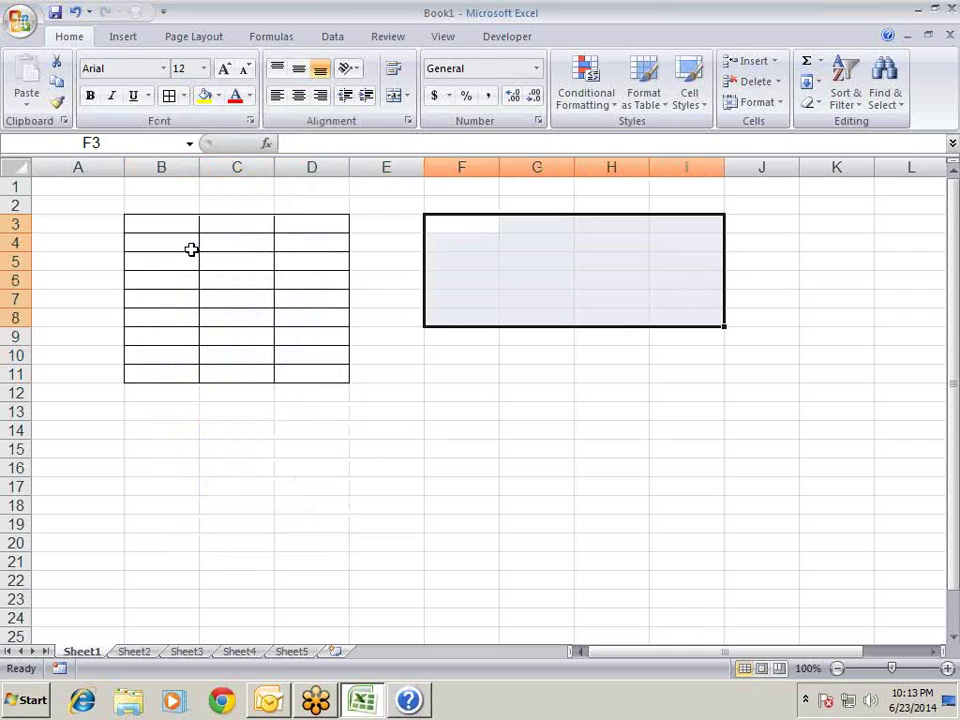
pyautogui.hotkey('alt', 'h')
pyautogui.press('b')
pyautogui.click(191, 249)
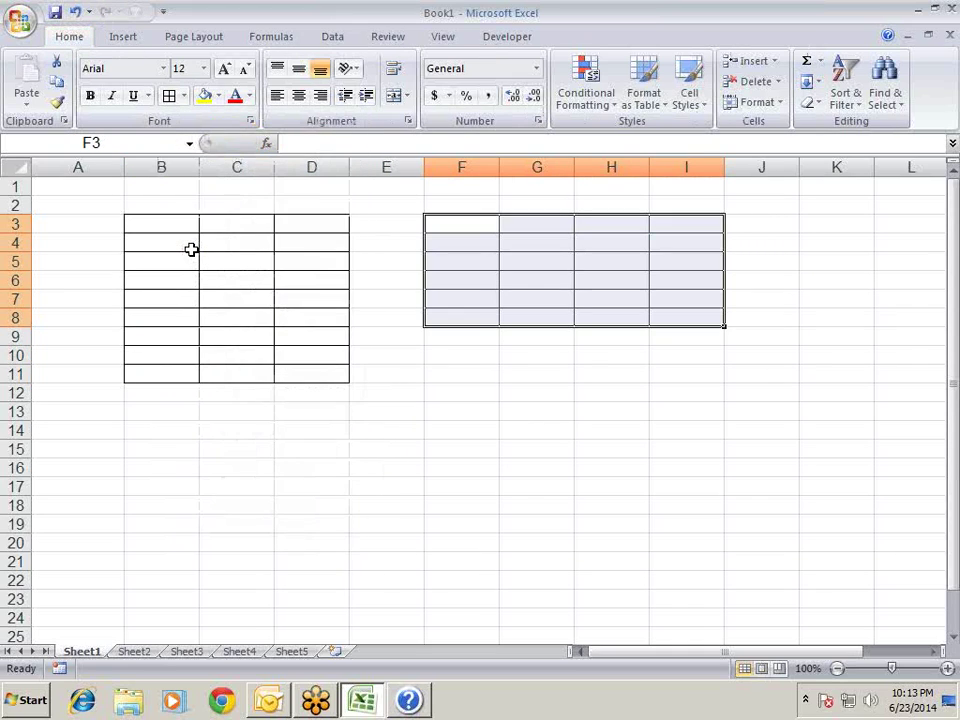
# Move the active cell out of the second table back to B4 using arrow keys and Home.
pyautogui.press('Down')
pyautogui.press('Down')
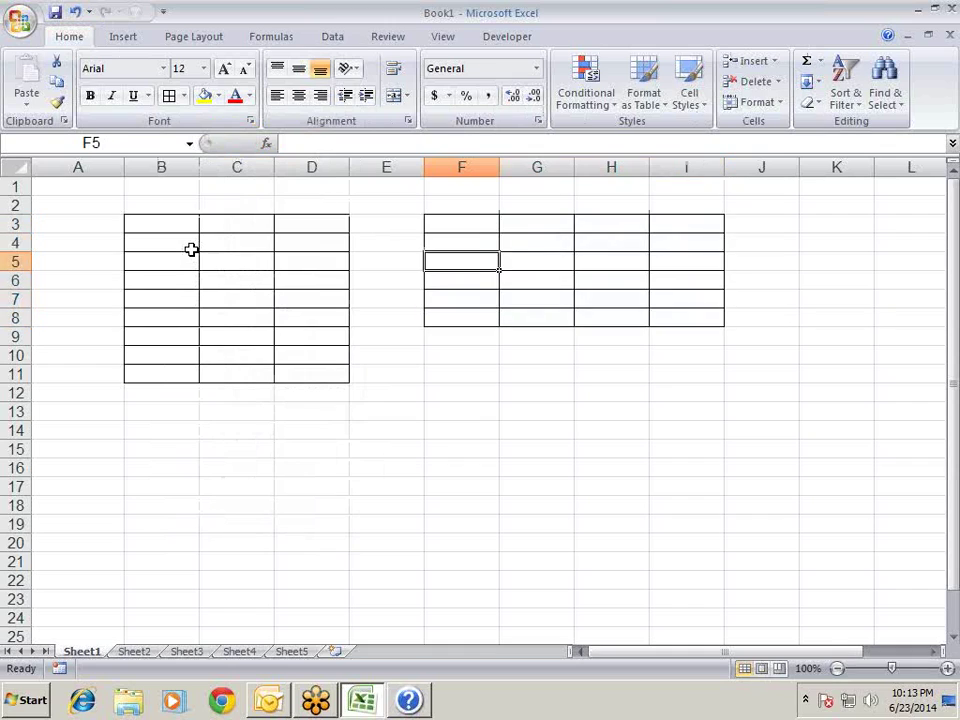
pyautogui.press('Down')
pyautogui.press('Down')
pyautogui.press('Down')
pyautogui.press('Left')
pyautogui.press('Home')
pyautogui.press('Right')
pyautogui.press('Right')
pyautogui.press('Up')
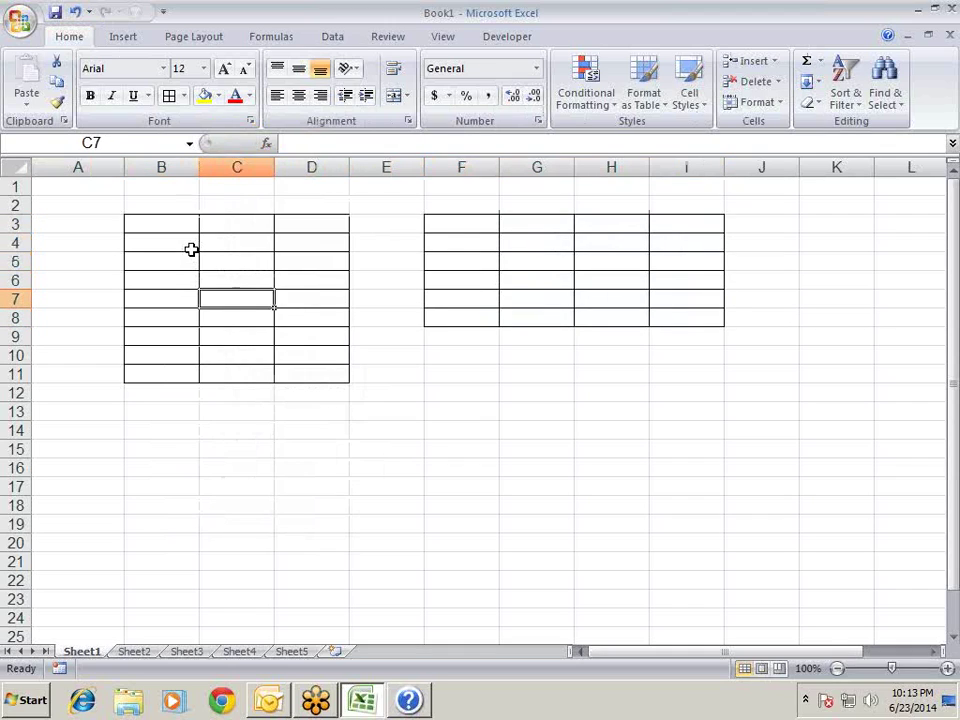
pyautogui.press('Up')
pyautogui.press('Up')
pyautogui.press('Up')
pyautogui.press('Left')
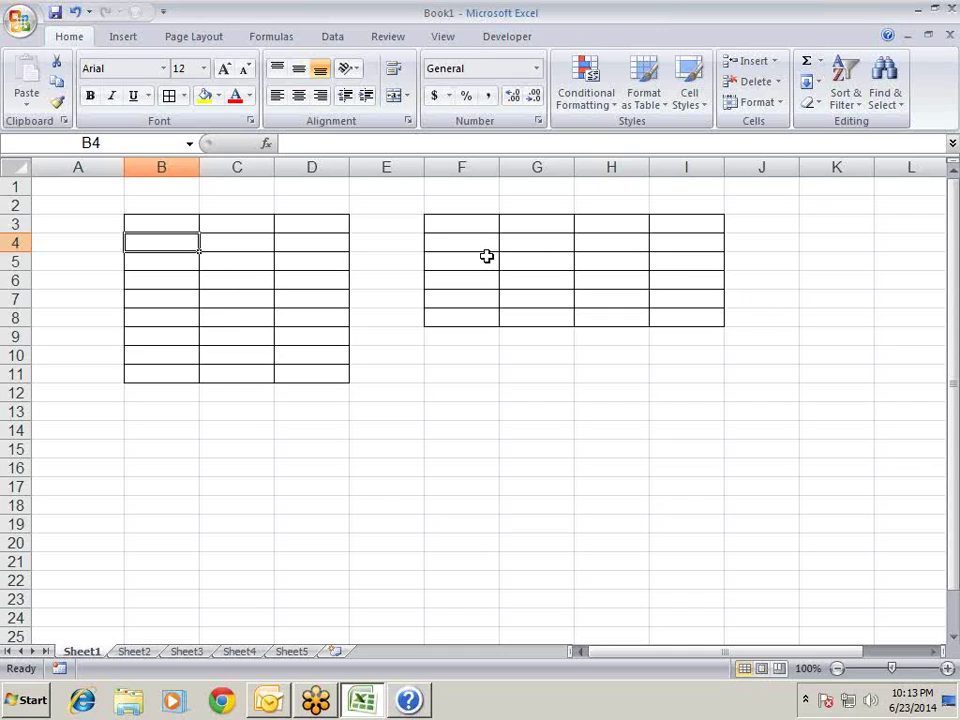
pyautogui.press('Right')
pyautogui.press('Right')
pyautogui.press('Left')
pyautogui.press('Left')
pyautogui.hotkey('shift', 'Right')
pyautogui.hotkey('shift', 'Right')
pyautogui.hotkey('shift', 'Down')
pyautogui.hotkey('shift', 'Down')
pyautogui.hotkey('shift', 'Down')
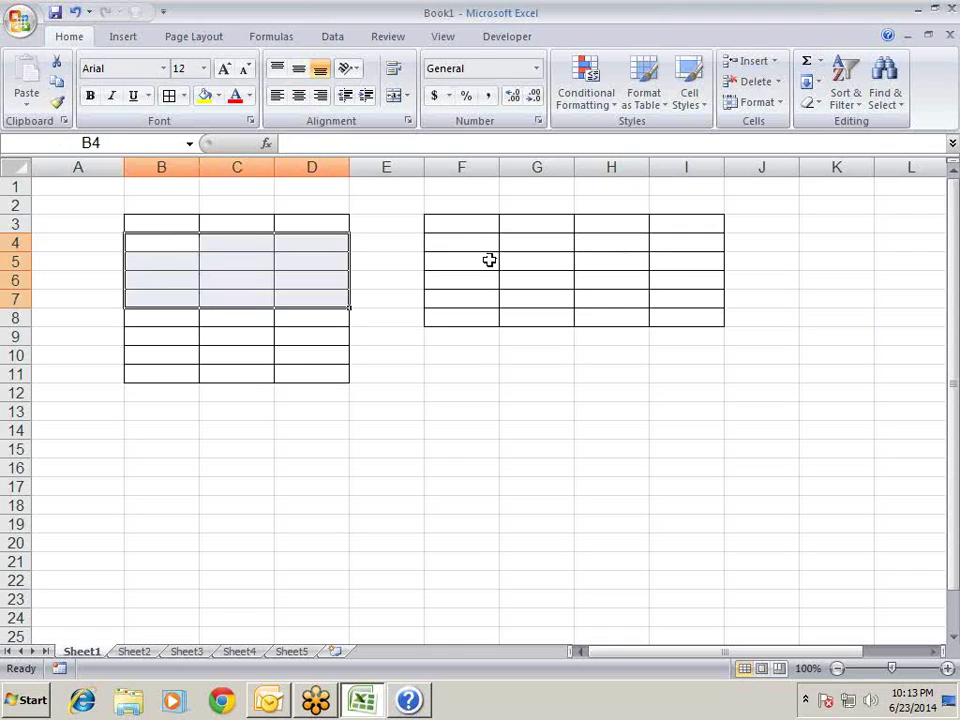
pyautogui.hotkey('alt', 'h')
pyautogui.press('m')
pyautogui.press('c')
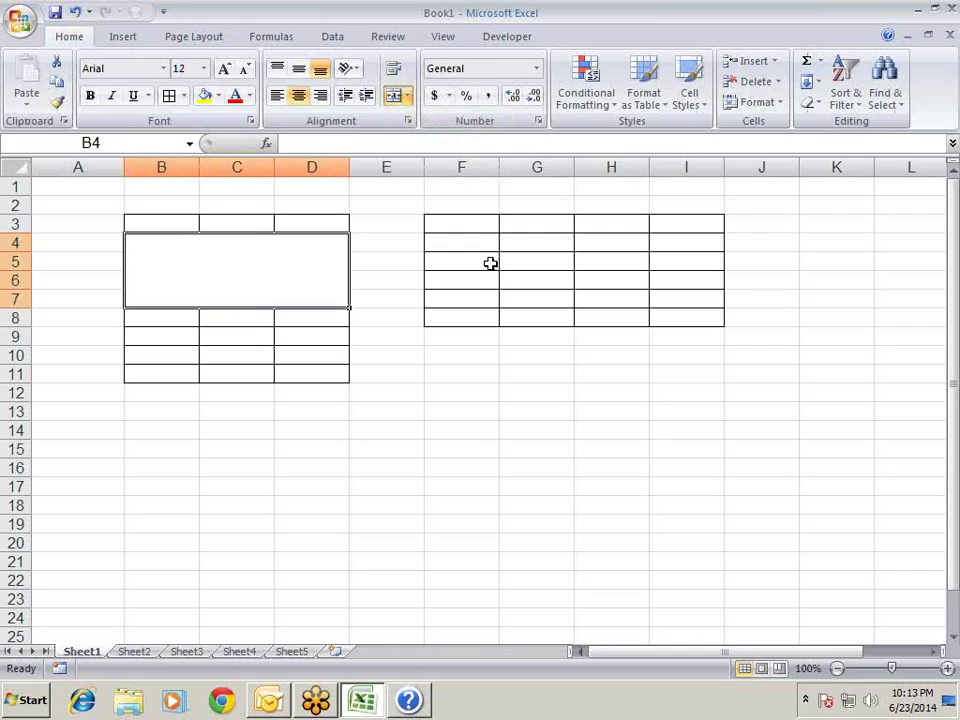
pyautogui.hotkey('alt', 'h')
pyautogui.press('m')
pyautogui.press('u')
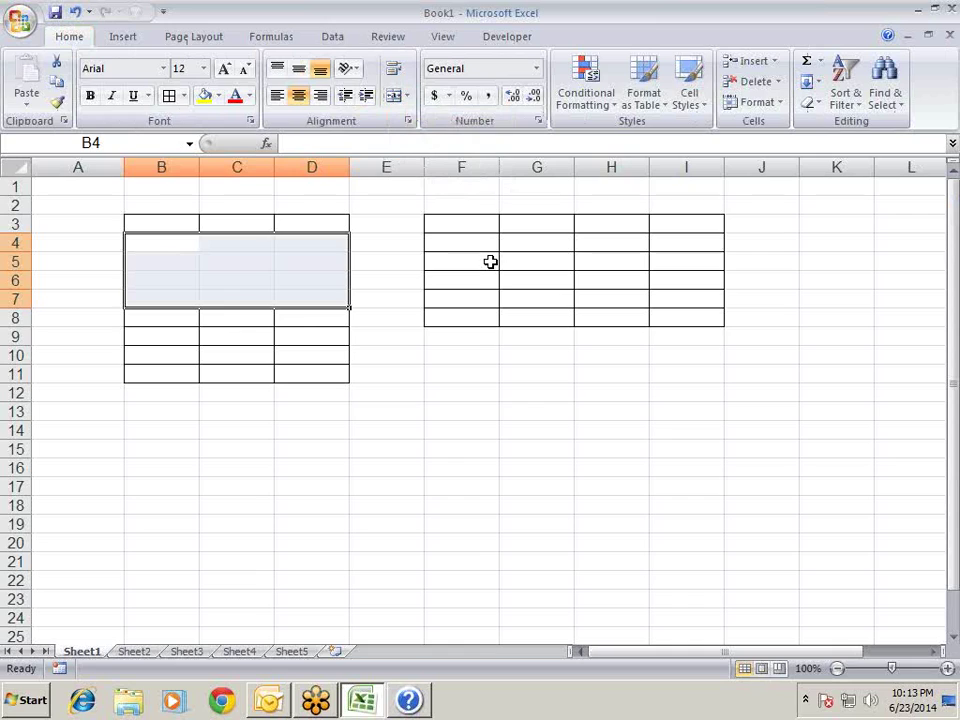
pyautogui.press('alt')
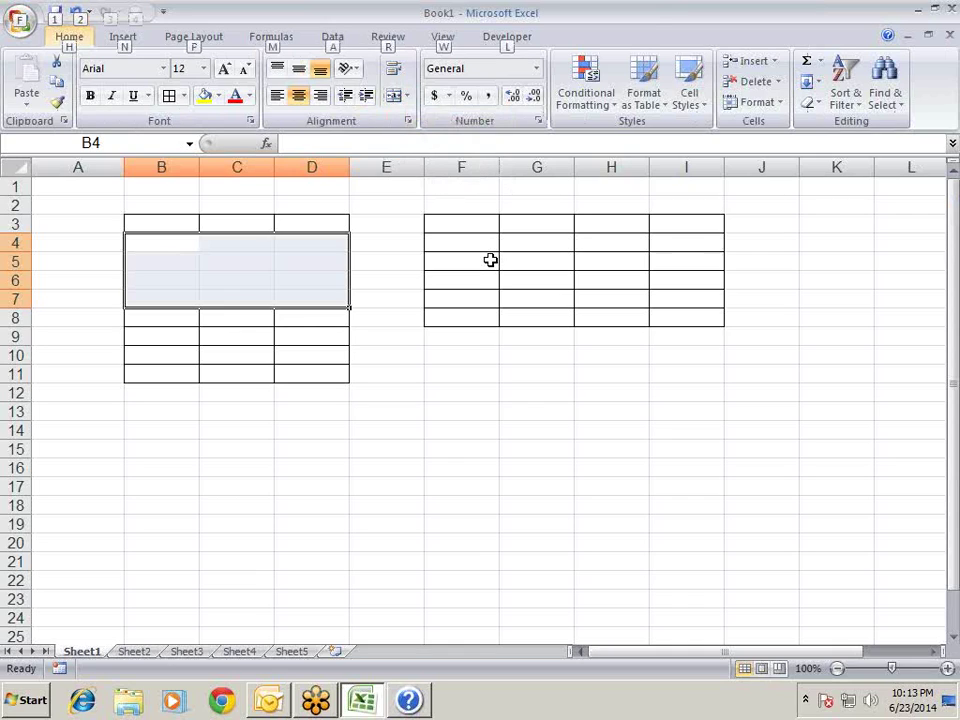
pyautogui.press('h')
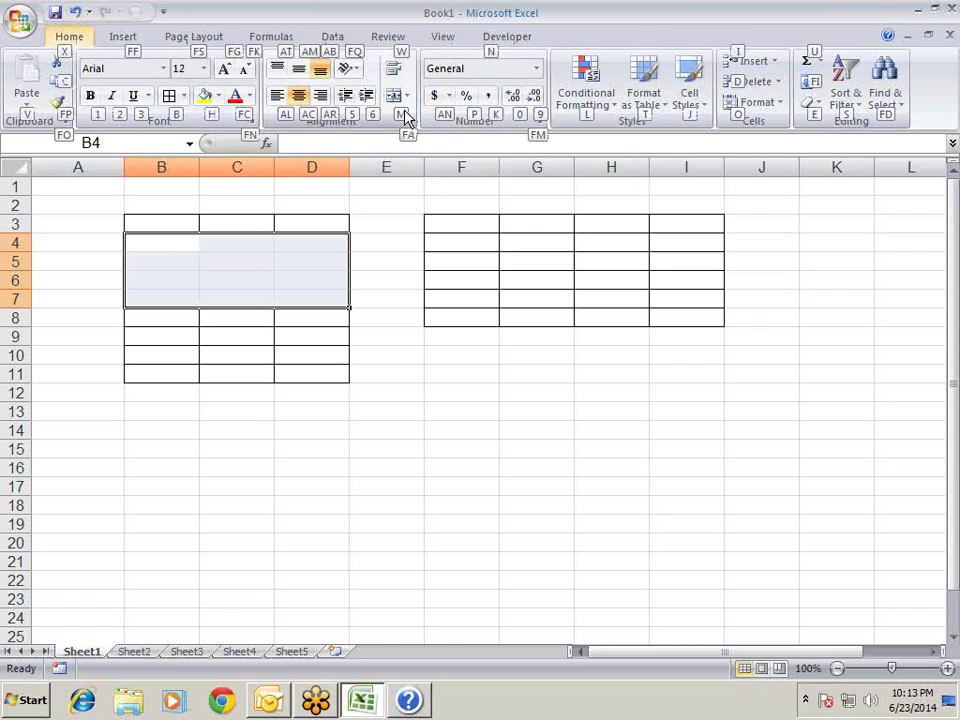
pyautogui.press('m')
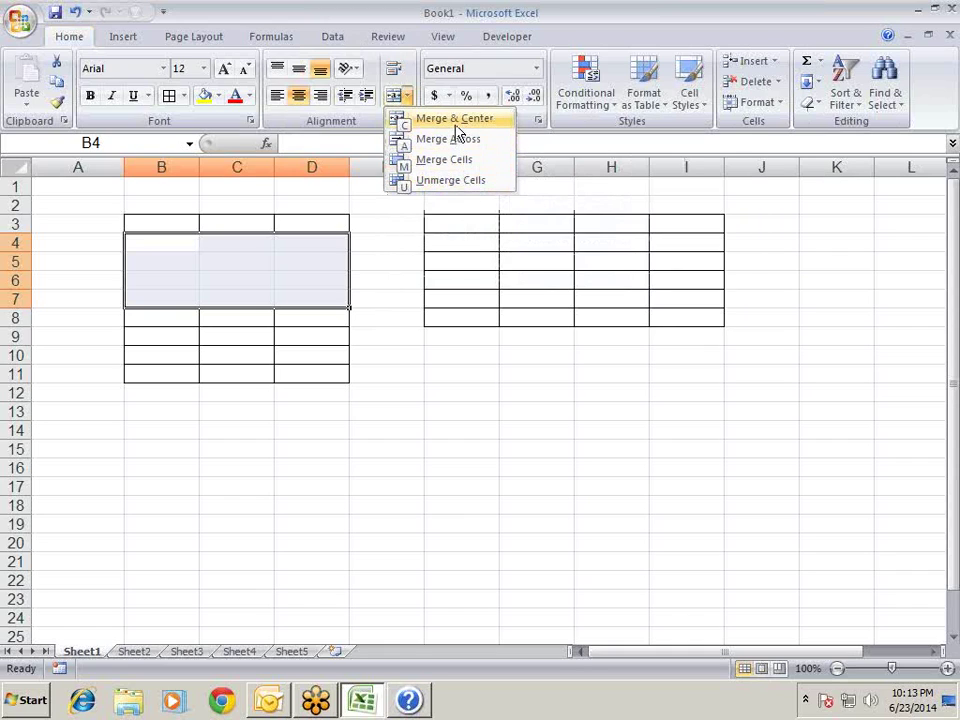
pyautogui.click(457, 124)
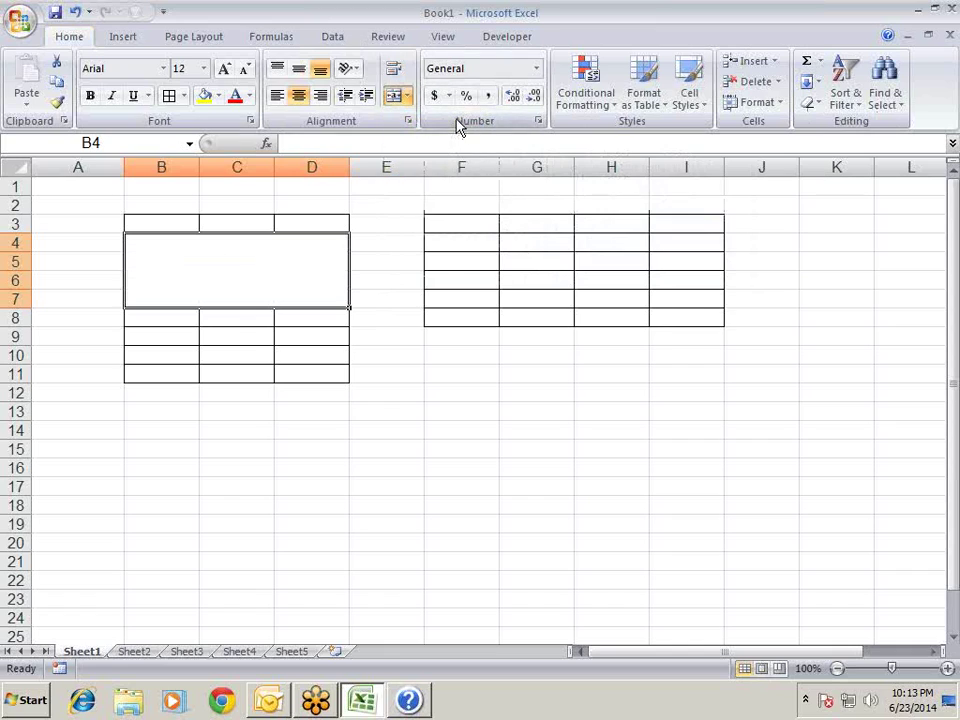
pyautogui.hotkey('alt', 'h')
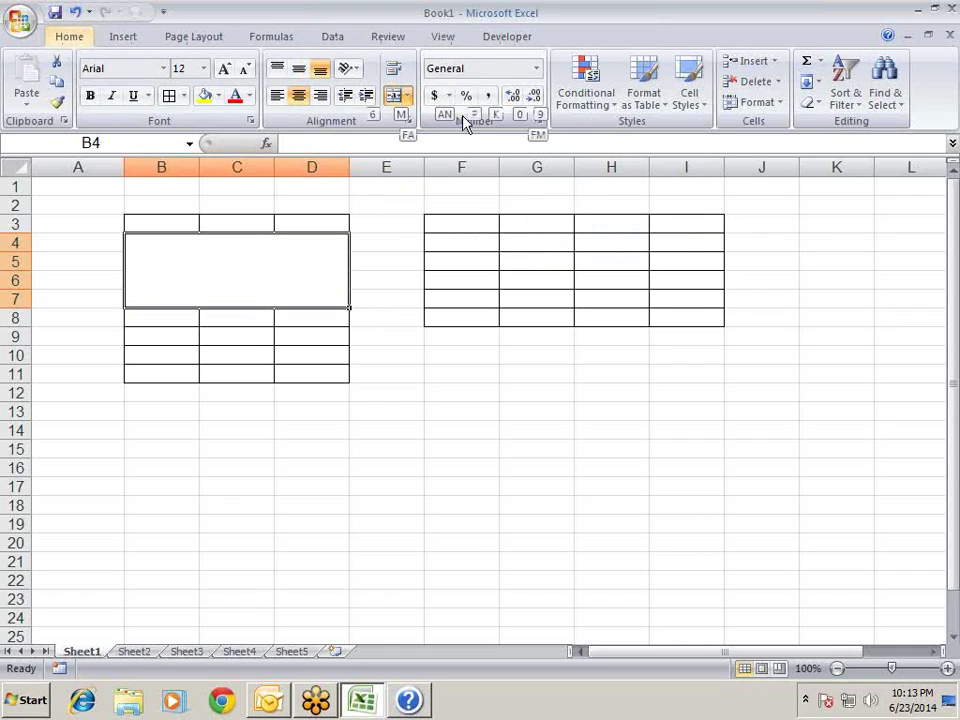
pyautogui.press('m')
pyautogui.press('u')
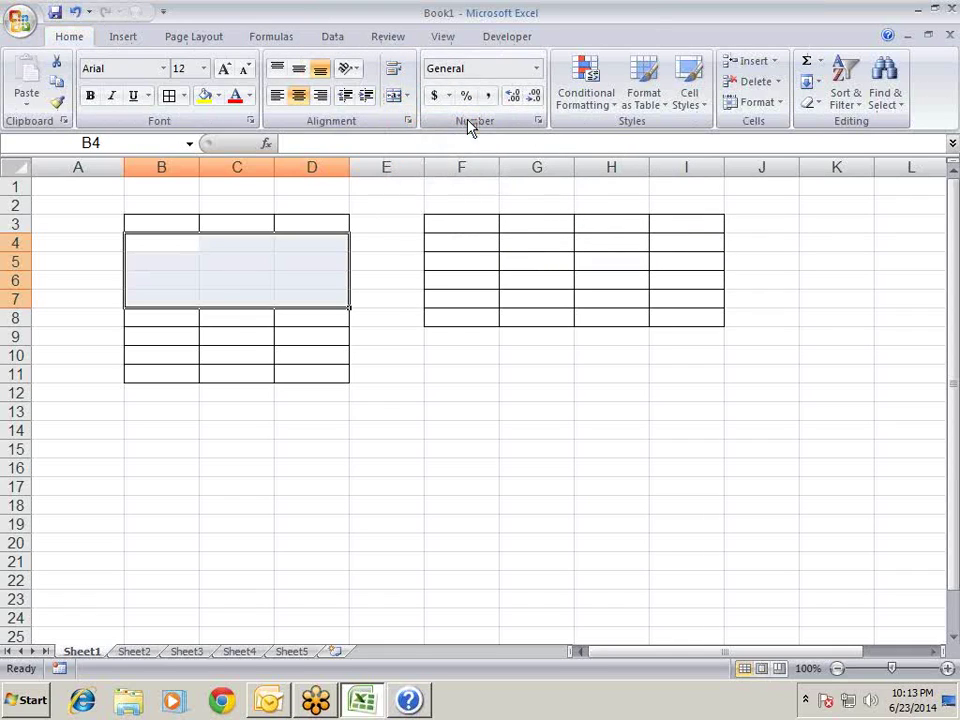
pyautogui.press('Down')
pyautogui.press('Down')
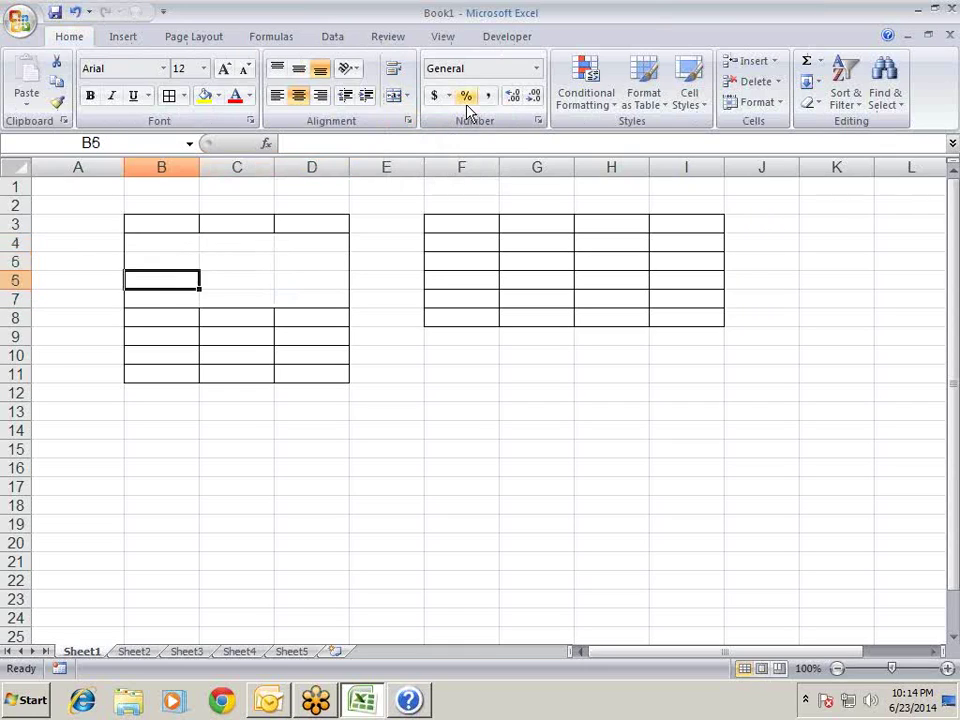
pyautogui.press('Up')
pyautogui.press('Up')
pyautogui.hotkey('shift', 'Right')
pyautogui.hotkey('shift', 'Right')
pyautogui.hotkey('shift', 'Down')
pyautogui.hotkey('shift', 'Down')
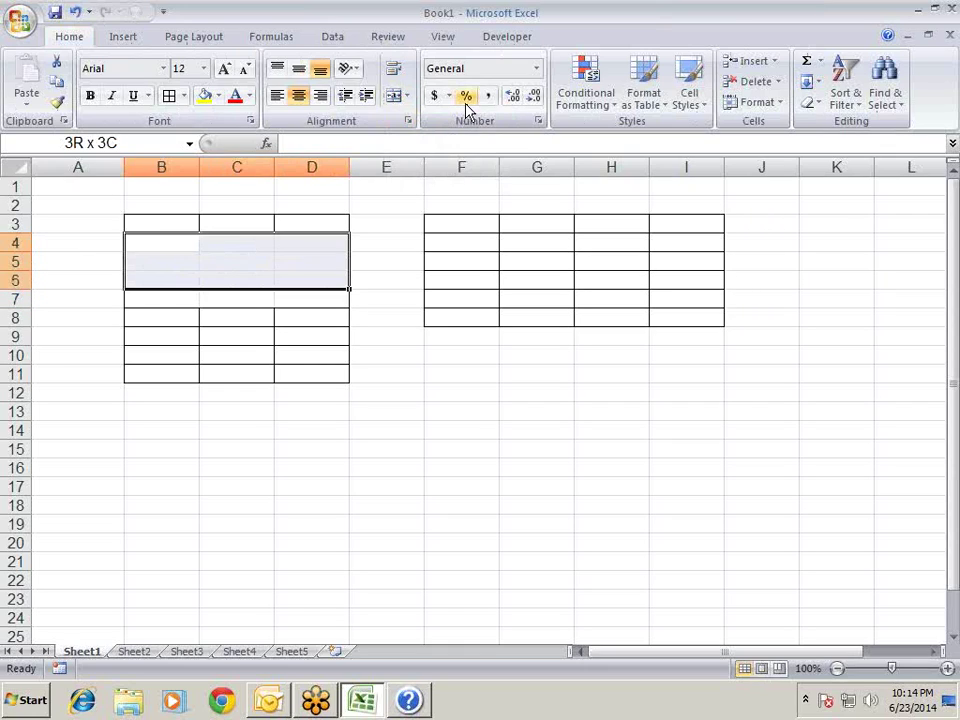
pyautogui.hotkey('shift', 'Down')
pyautogui.hotkey('alt', 'h')
pyautogui.press('b')
# Reapply all borders to B4:D7, then select header row B3:D3 and start the Alt, H shortcut.
pyautogui.press('a')
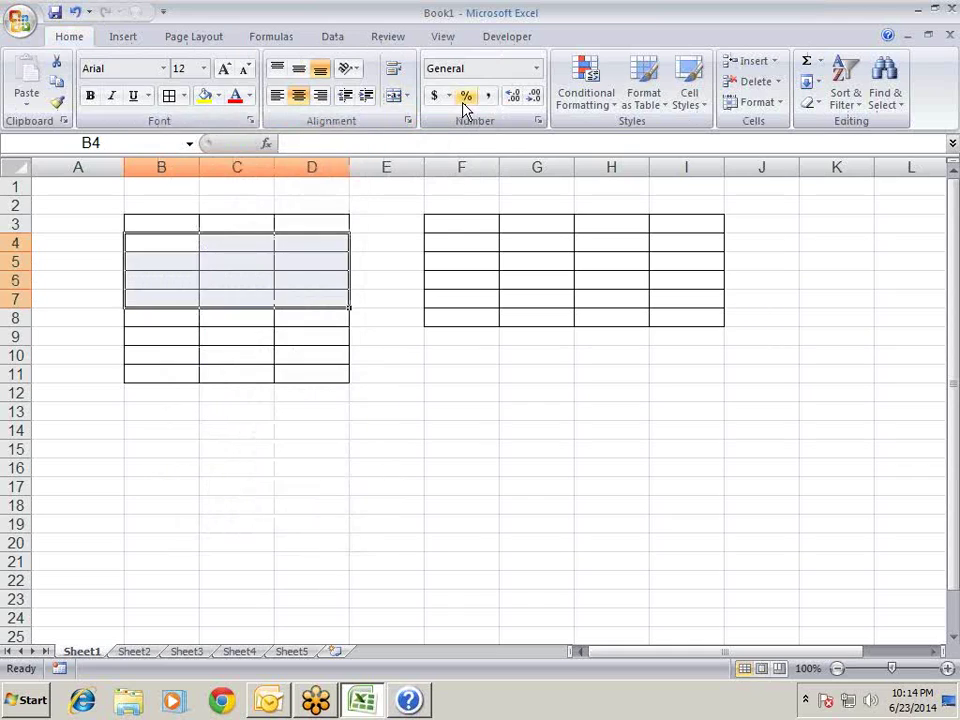
pyautogui.press('Down')
pyautogui.press('Up')
pyautogui.press('Up')
pyautogui.hotkey('shift', 'Right')
pyautogui.hotkey('shift', 'Right')
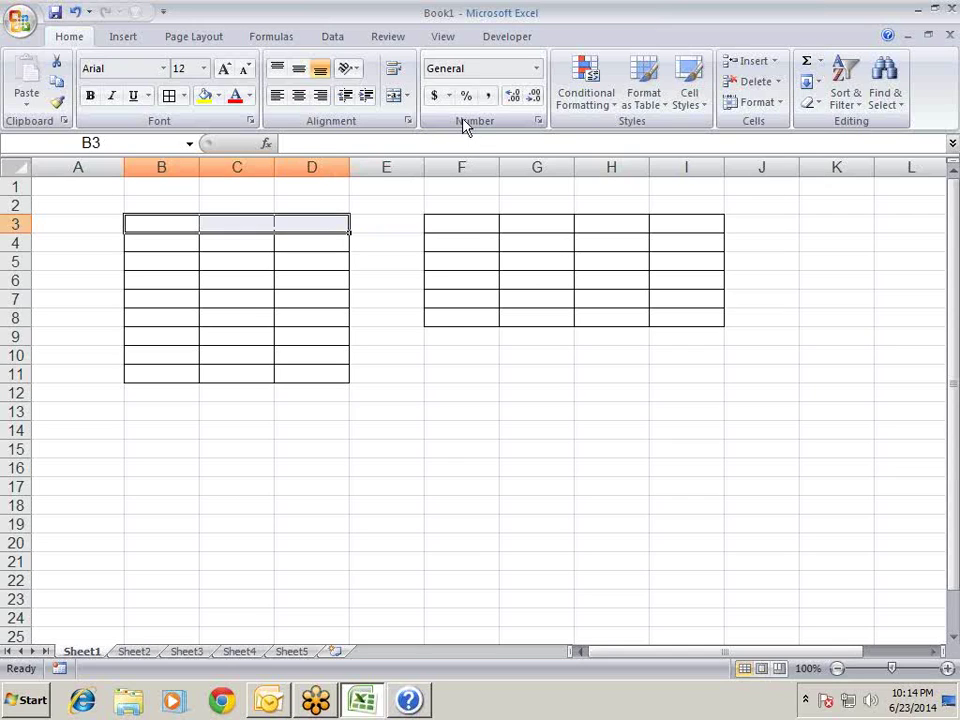
pyautogui.press('alt')
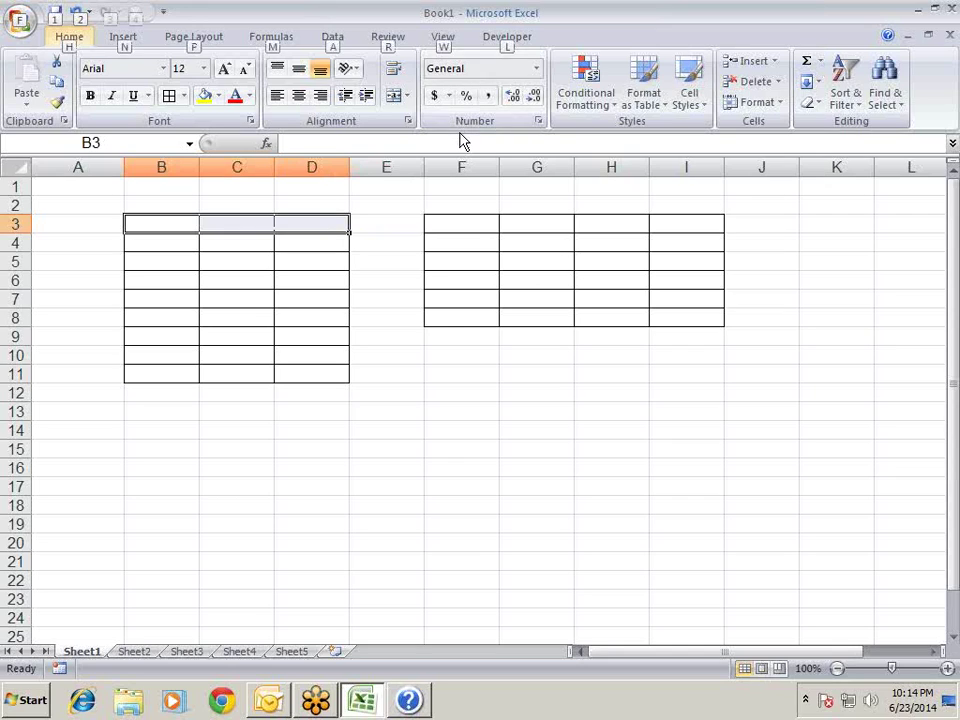
pyautogui.press('h')
pyautogui.press('h')
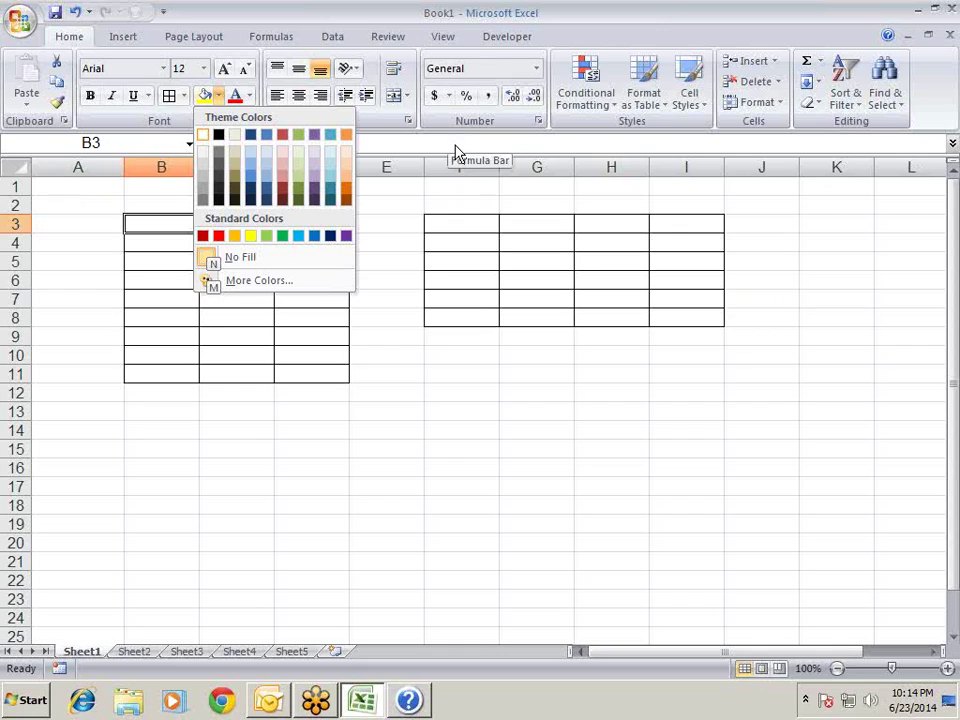
# Preview blue and red fills on B3:D3, then apply light blue.
pyautogui.press('Down')
pyautogui.press('Right')
pyautogui.press('Right')
pyautogui.press('Right')
pyautogui.press('Right')
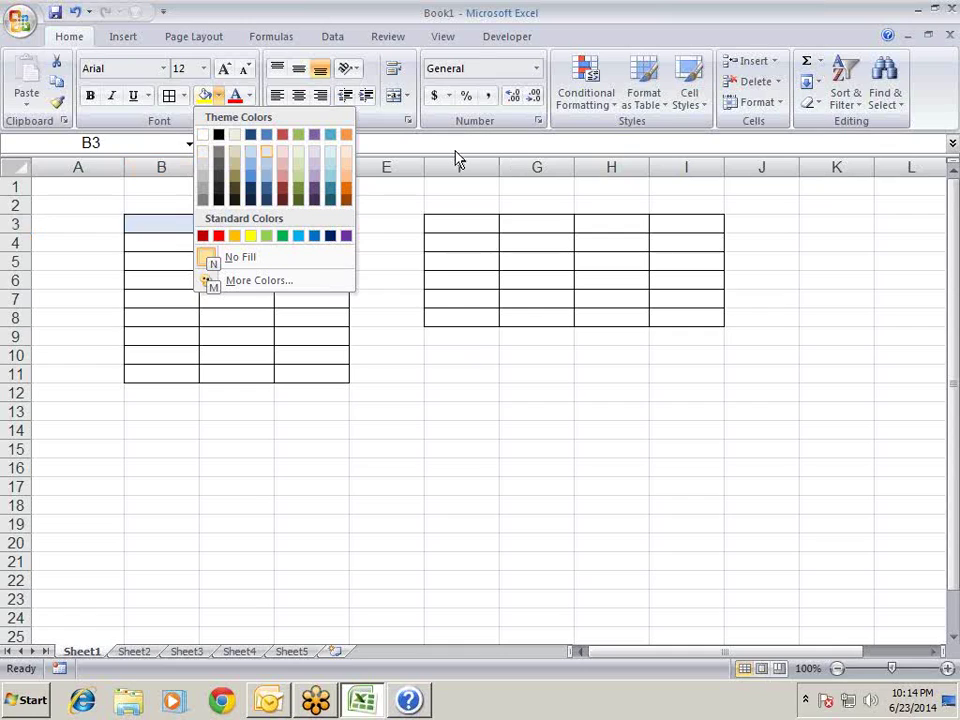
pyautogui.press('Down')
pyautogui.press('Left')
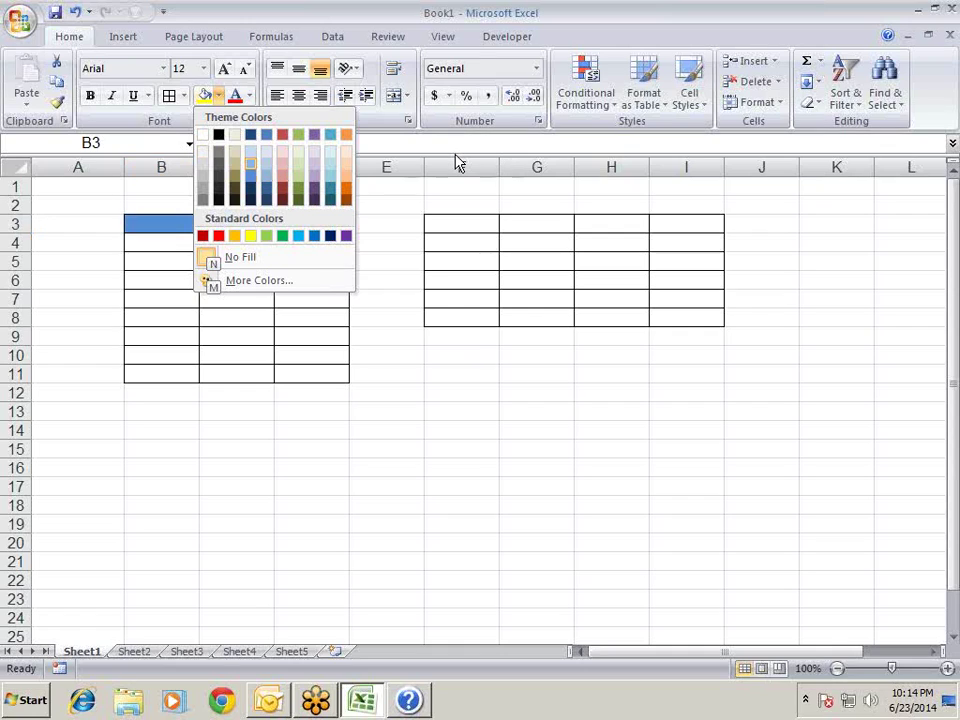
pyautogui.press('Up')
pyautogui.press('Right')
pyautogui.press('Right')
pyautogui.press('Up')
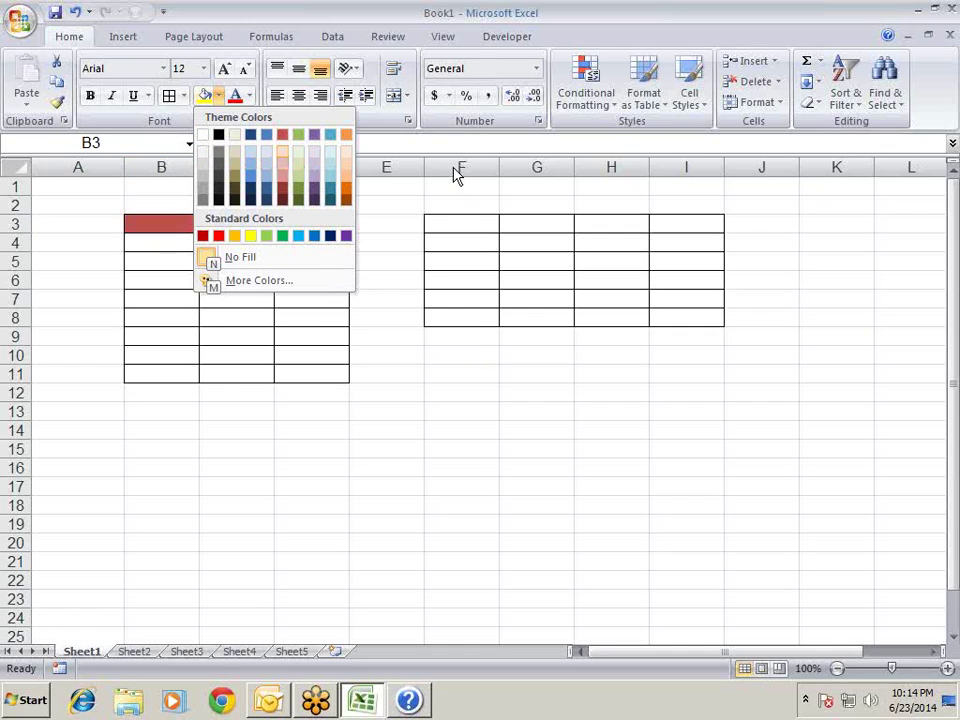
pyautogui.press('Down')
pyautogui.press('Down')
pyautogui.press('Left')
pyautogui.press('Left')
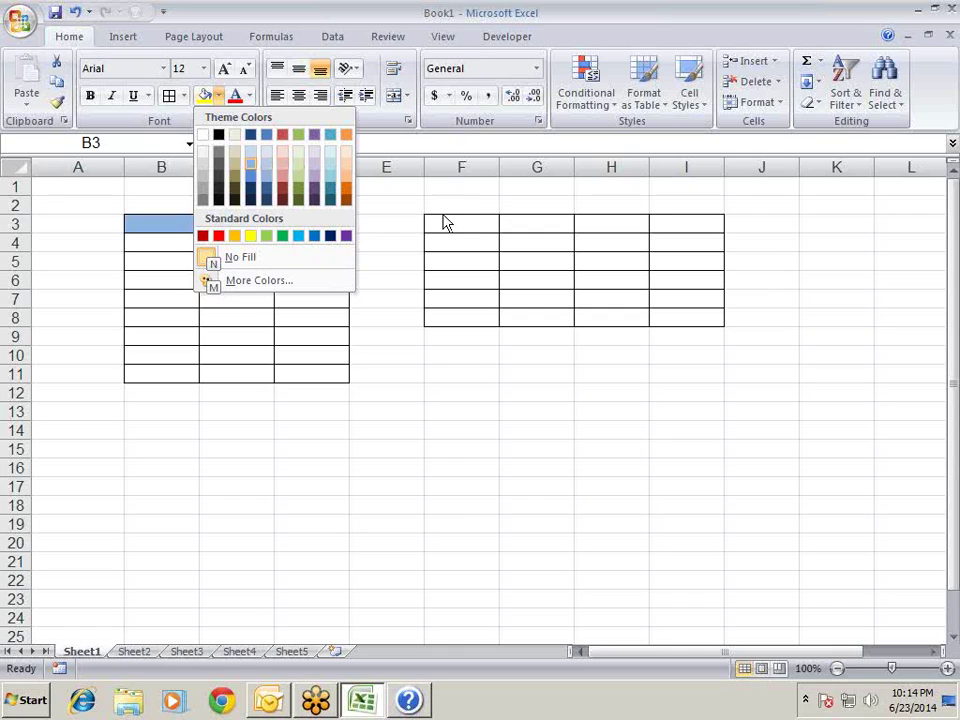
pyautogui.press('Return')
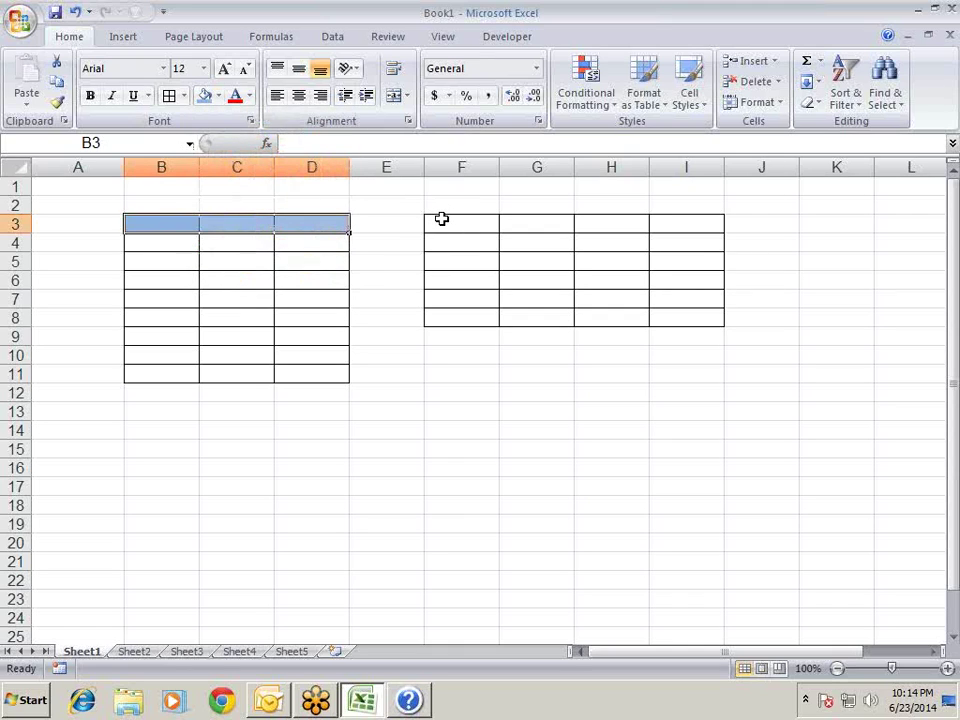
# Set B3:D3 to No Fill and toggle the filter arrows on and off with Ctrl+Shift+L.
pyautogui.press('alt')
pyautogui.press('h')
pyautogui.press('h')
pyautogui.press('n')
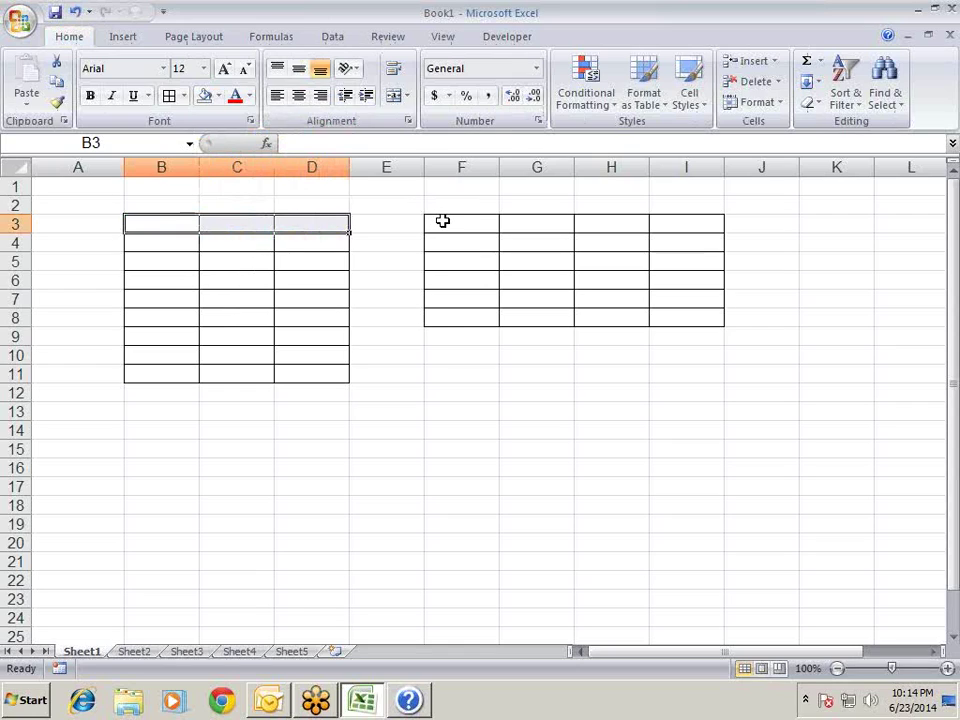
pyautogui.hotkey('ctrl', 'shift', 'l')
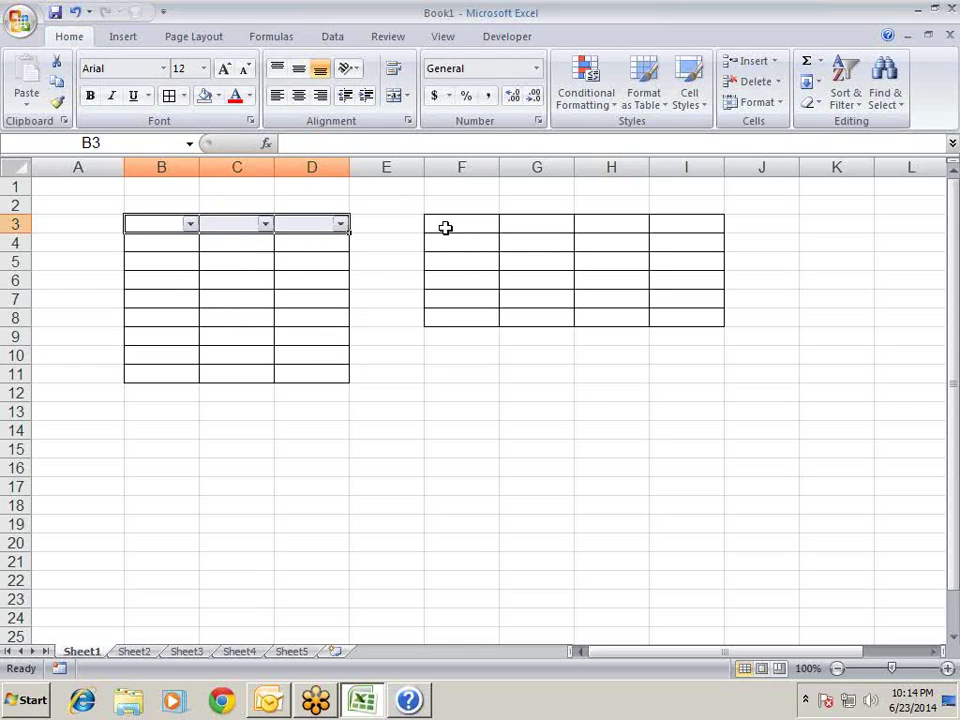
pyautogui.hotkey('ctrl', 'shift', 'l')
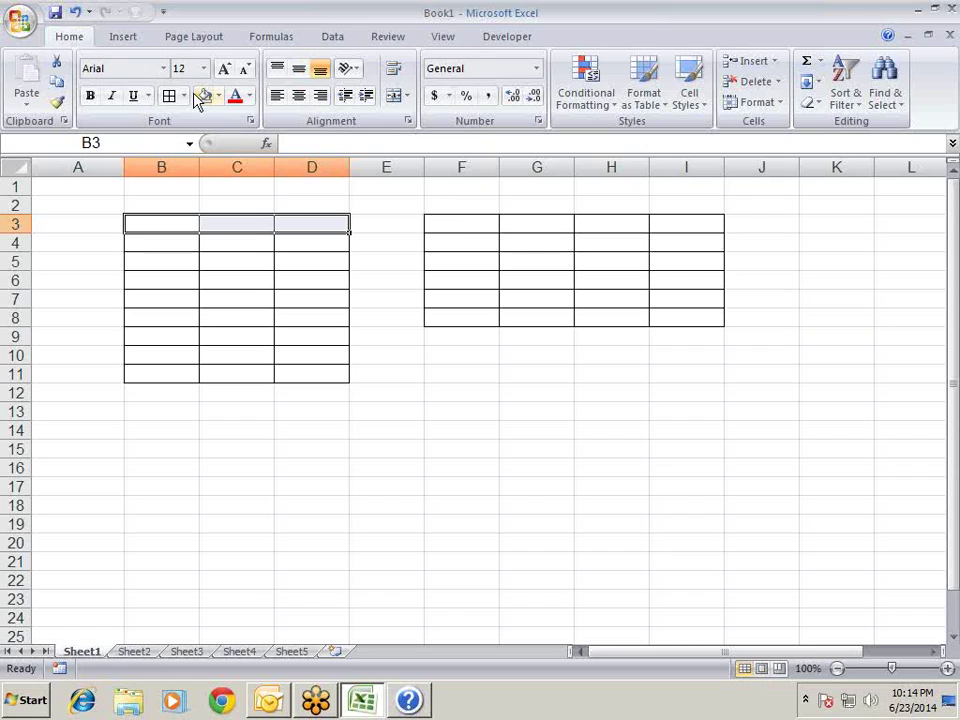
pyautogui.click(497, 38)
pyautogui.click(450, 40)
pyautogui.click(385, 38)
pyautogui.click(332, 38)
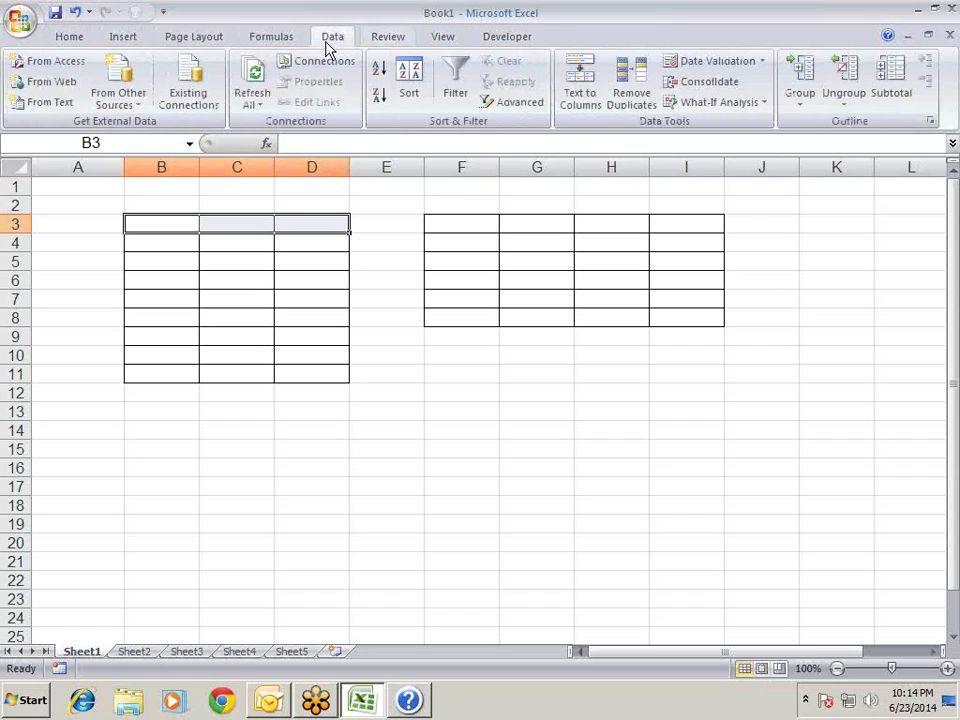
pyautogui.click(285, 38)
pyautogui.click(195, 37)
pyautogui.click(122, 36)
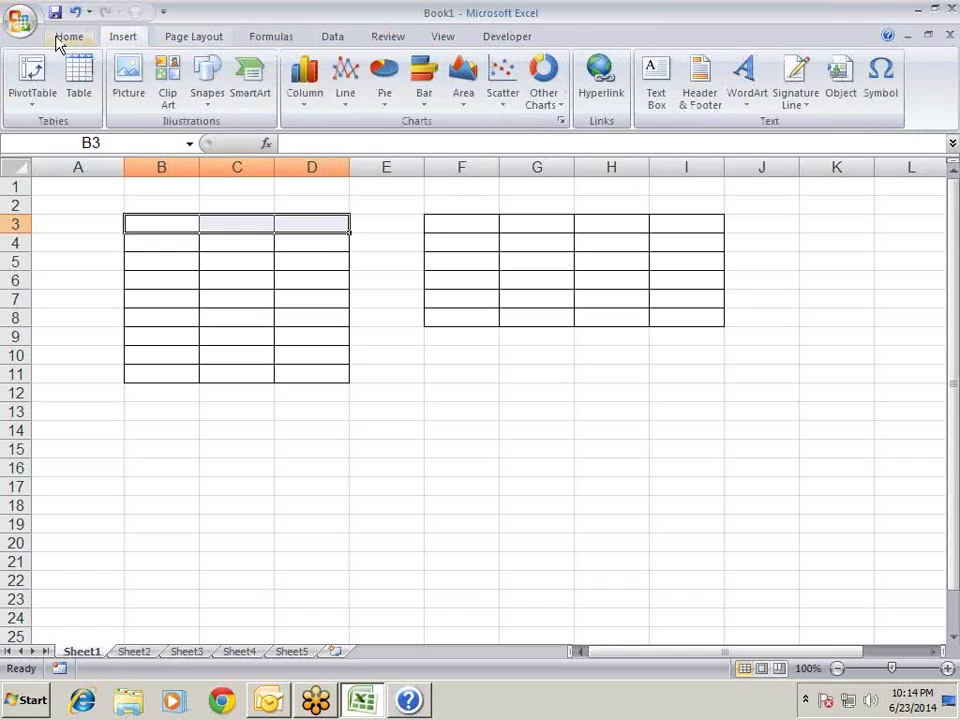
pyautogui.click(68, 36)
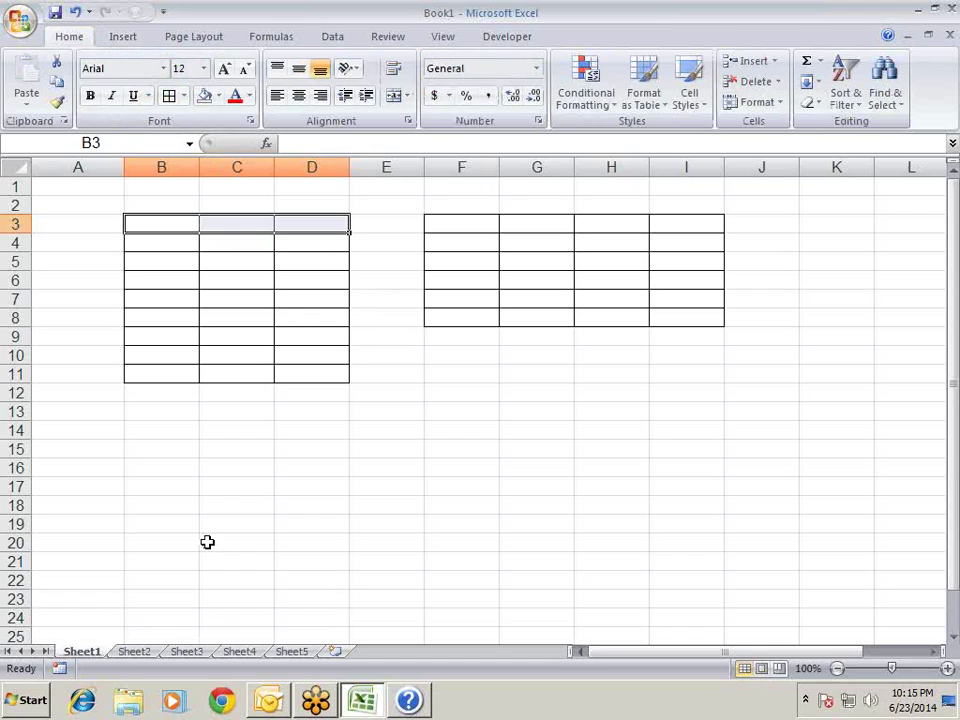
pyautogui.hotkey('shift', 'Up')
pyautogui.hotkey('shift', 'Up')
pyautogui.press('Right')
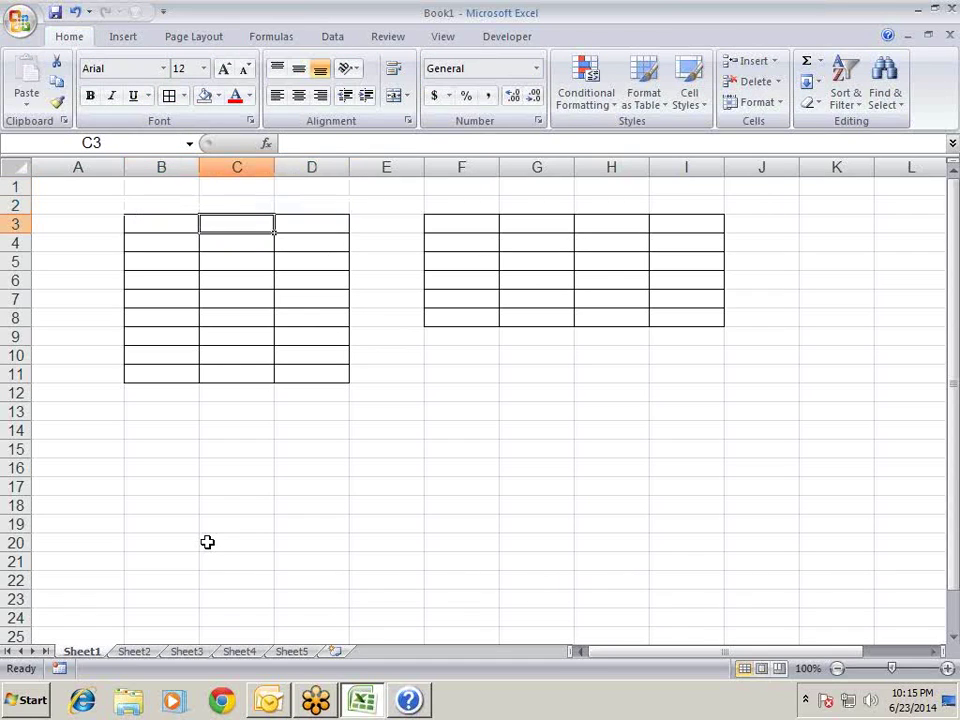
pyautogui.hotkey('ctrl', 'pagedown')
pyautogui.hotkey('ctrl', 'pagedown')
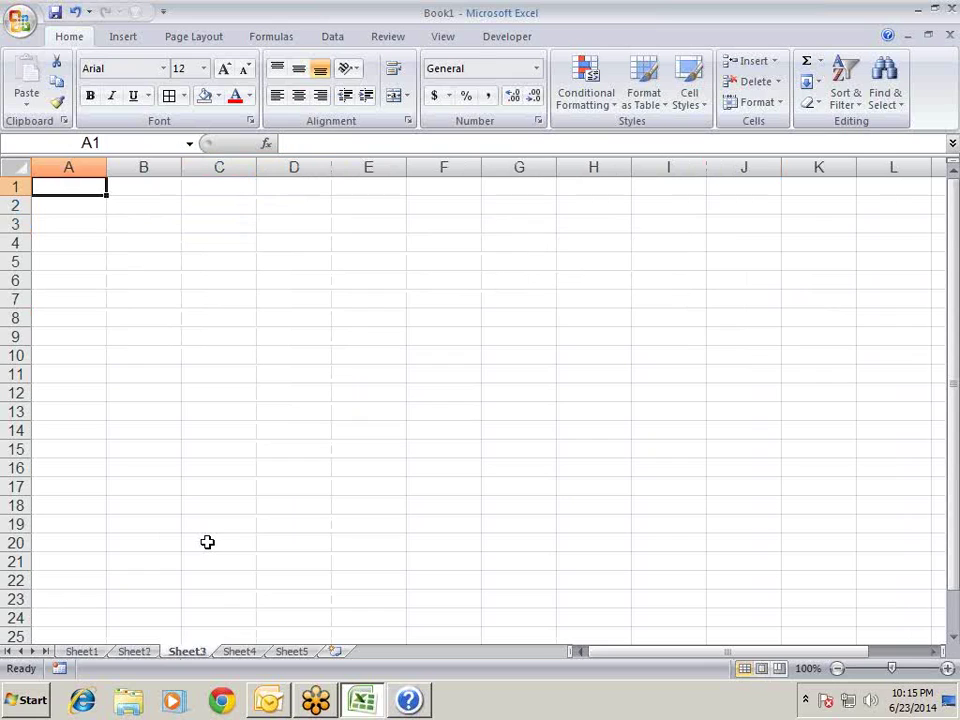
pyautogui.hotkey('ctrl', 'pagedown')
pyautogui.hotkey('ctrl', 'pagedown')
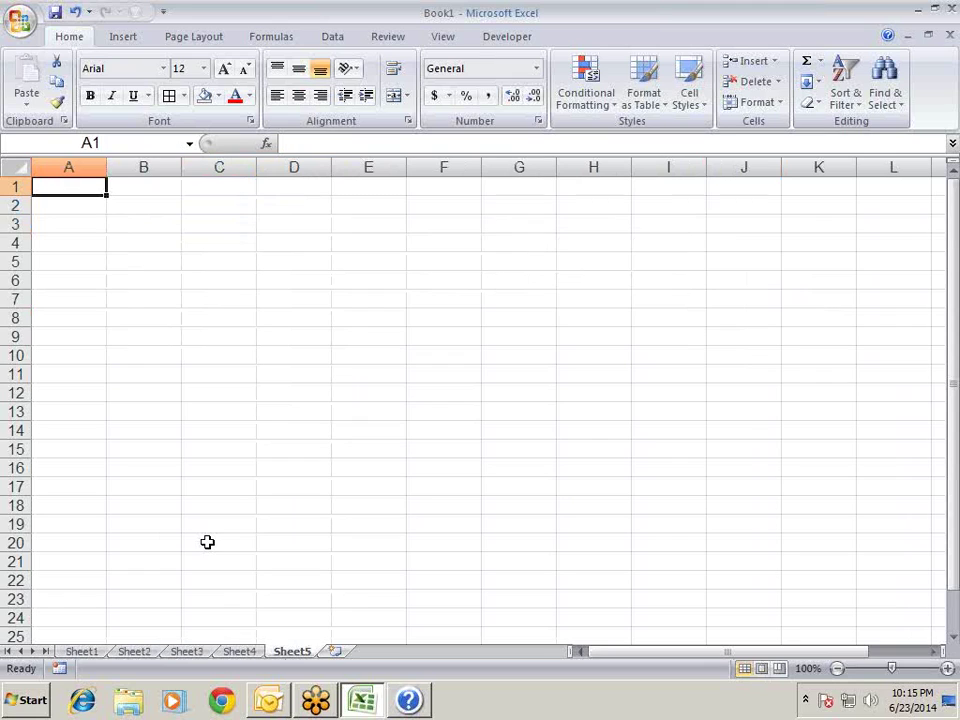
pyautogui.hotkey('ctrl', 'pageup')
pyautogui.hotkey('ctrl', 'pageup')
pyautogui.hotkey('ctrl', 'pageup')
pyautogui.hotkey('ctrl', 'pageup')
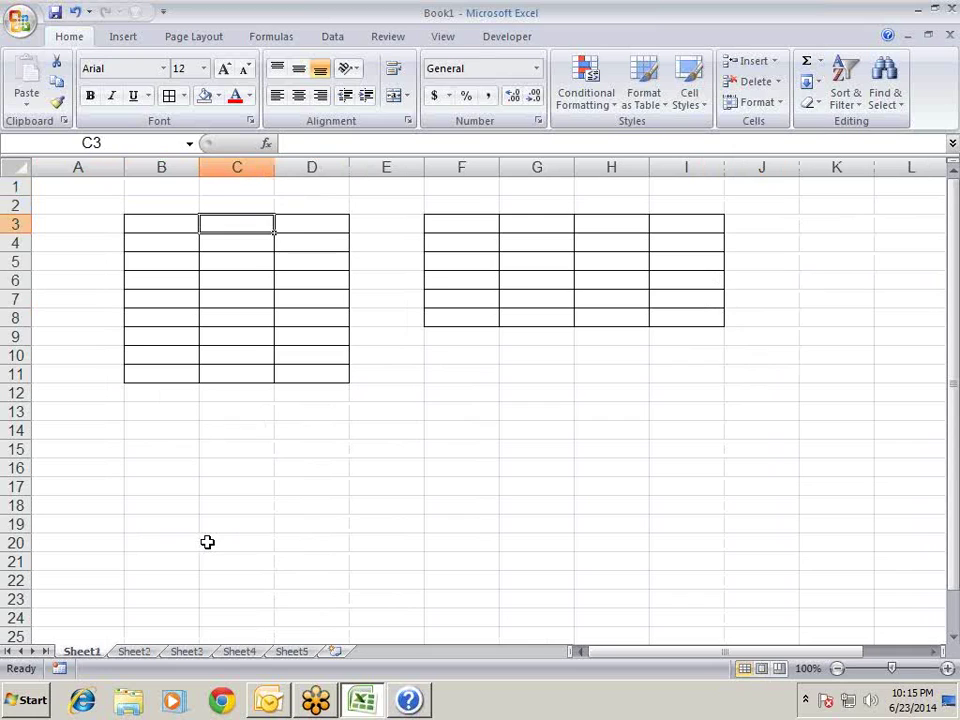
pyautogui.hotkey('ctrl', 'pagedown')
pyautogui.hotkey('ctrl', 'pagedown')
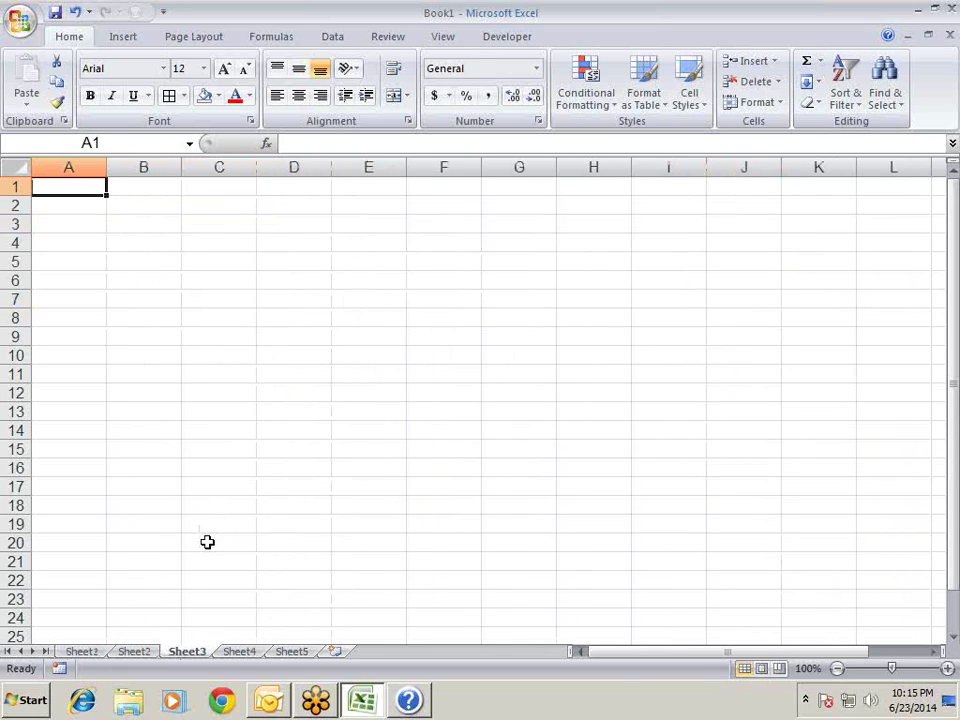
pyautogui.hotkey('ctrl', 'pagedown')
pyautogui.hotkey('ctrl', 'pagedown')
pyautogui.hotkey('ctrl', 'pageup')
pyautogui.hotkey('ctrl', 'pageup')
pyautogui.hotkey('ctrl', 'pageup')
pyautogui.hotkey('ctrl', 'pageup')
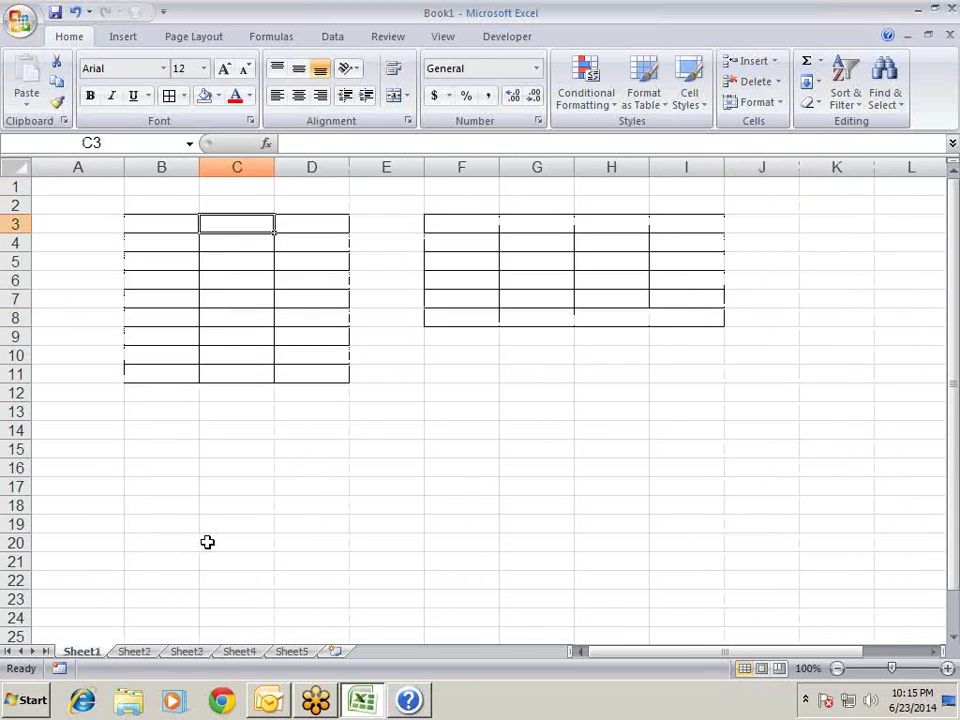
pyautogui.hotkey('ctrl', 'pagedown')
pyautogui.hotkey('ctrl', 'pagedown')
pyautogui.hotkey('ctrl', 'pageup')
pyautogui.hotkey('ctrl', 'pageup')
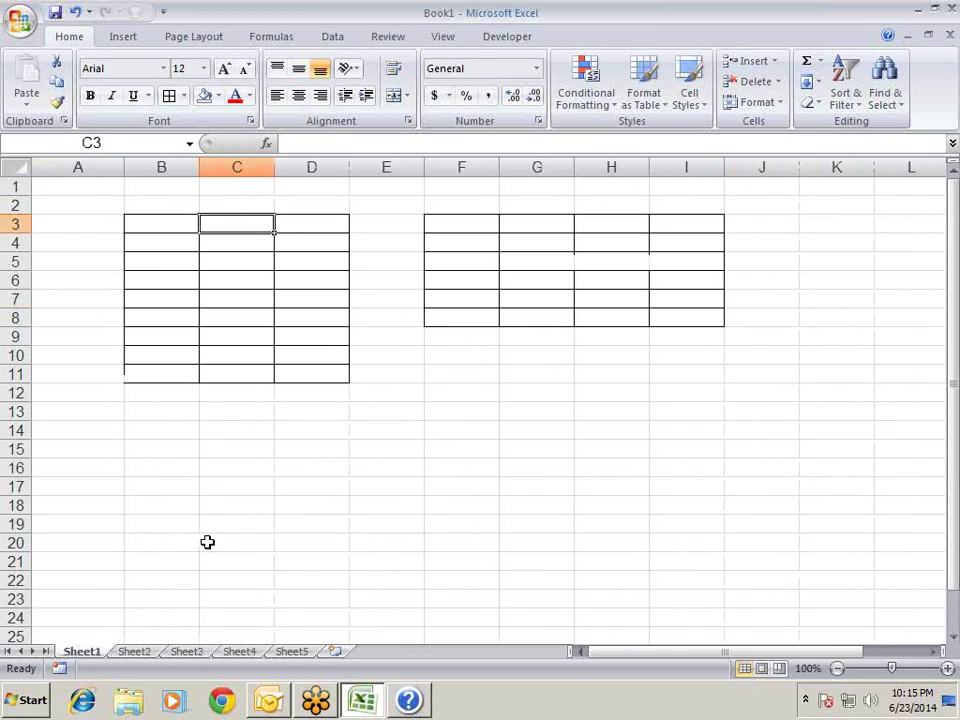
pyautogui.hotkey('alt', 'Tab')
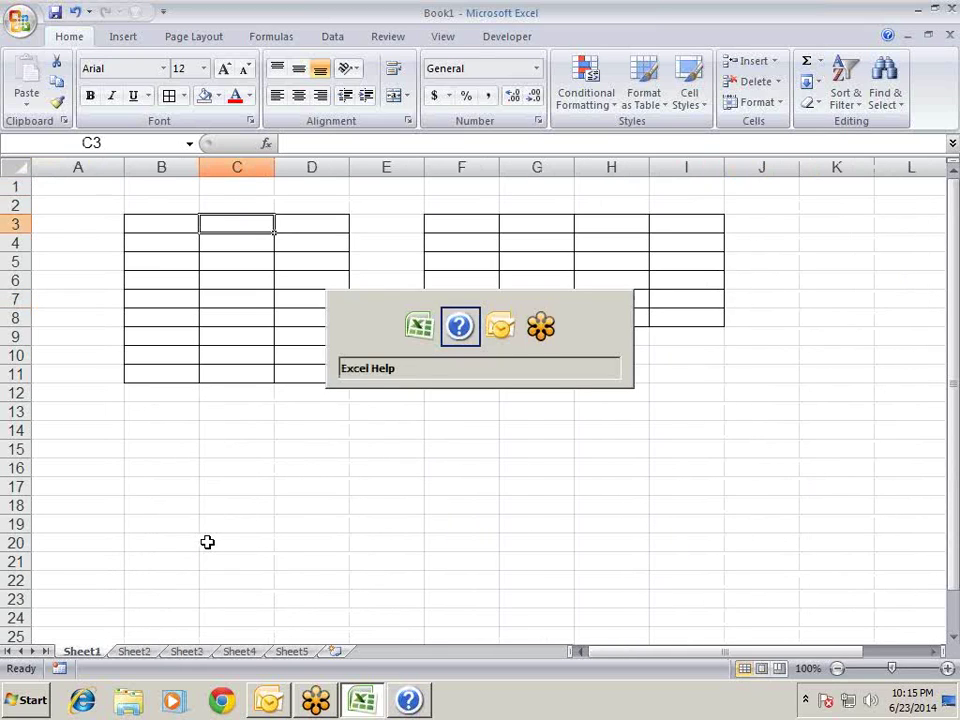
pyautogui.hotkey('alt', 'Tab')
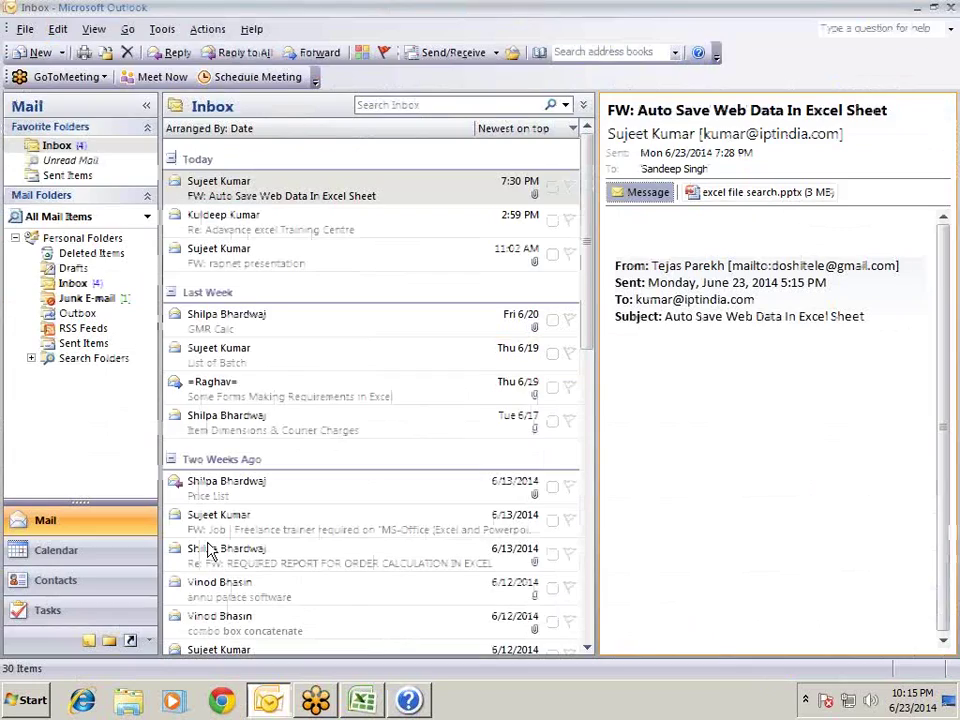
pyautogui.hotkey('alt', 'Tab')
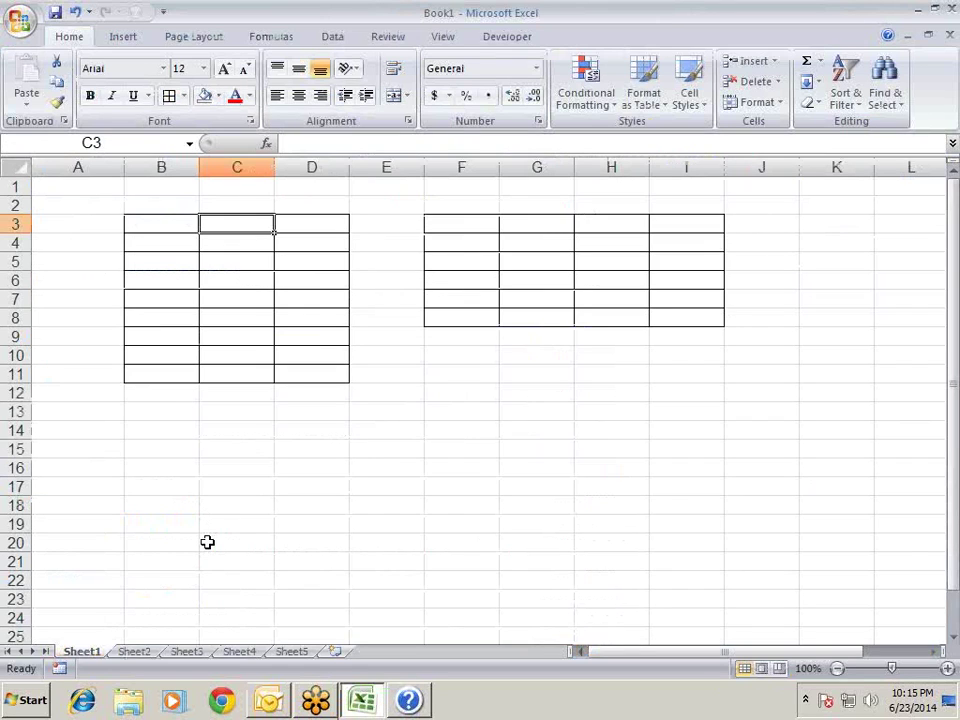
pyautogui.press('Right')
pyautogui.press('Right')
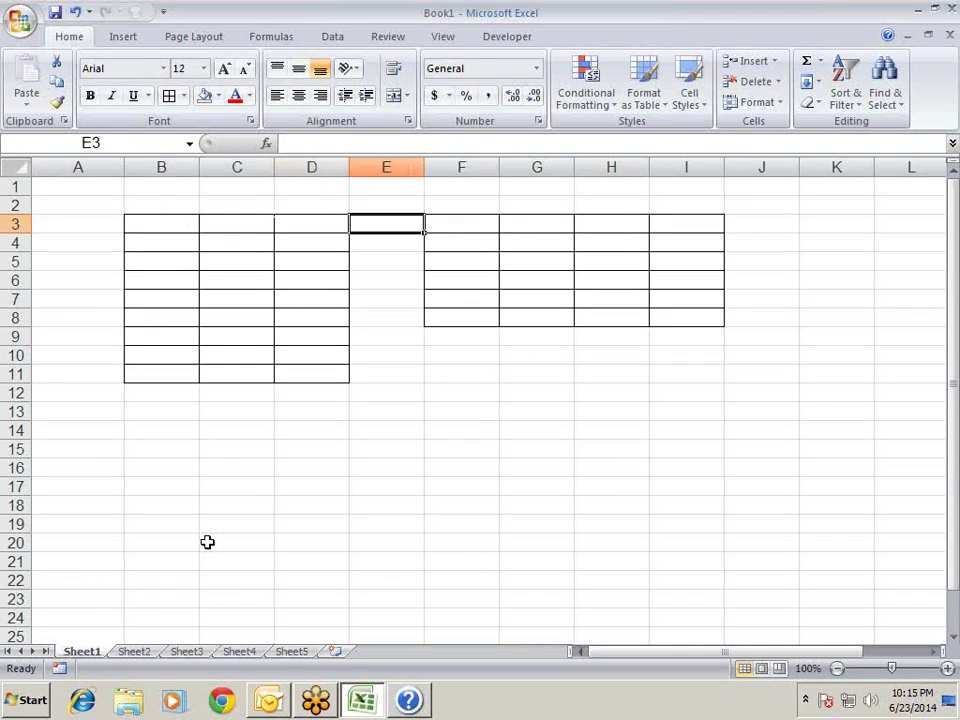
pyautogui.press('Right')
pyautogui.press('Right')
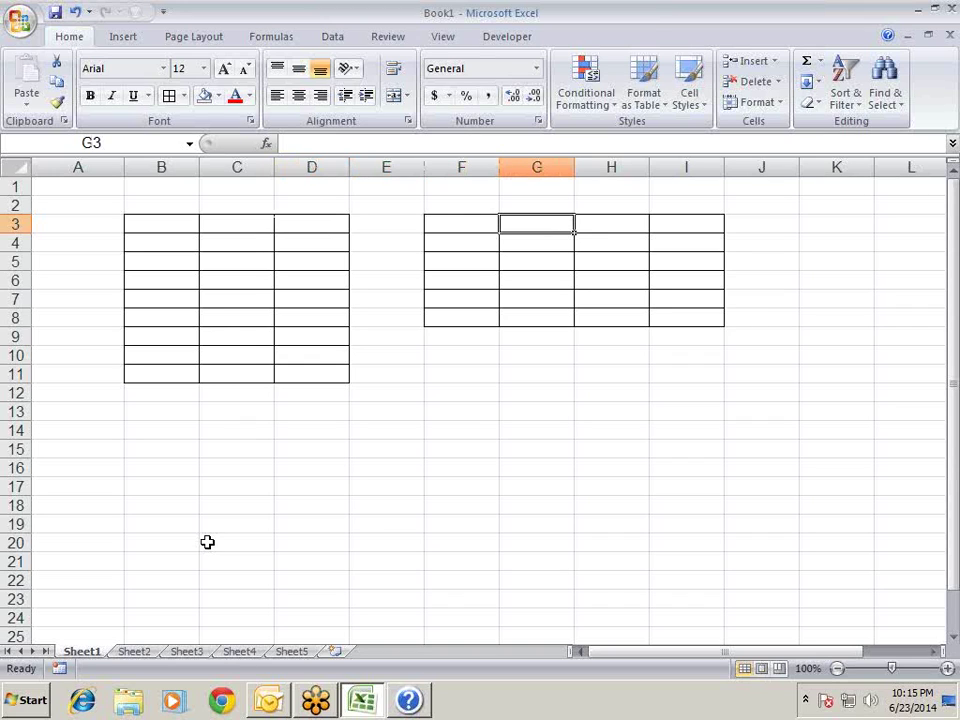
pyautogui.hotkey('alt', 'Tab')
pyautogui.hotkey('alt', 'Tab')
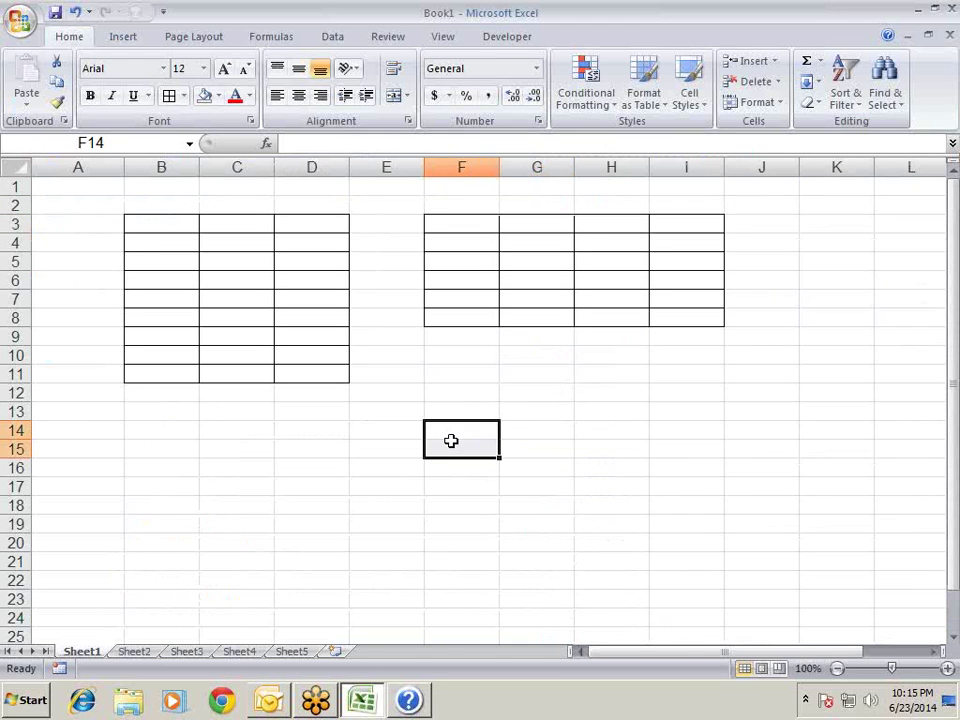
pyautogui.hotkey('alt', 'Tab')
pyautogui.hotkey('alt', 'Tab')
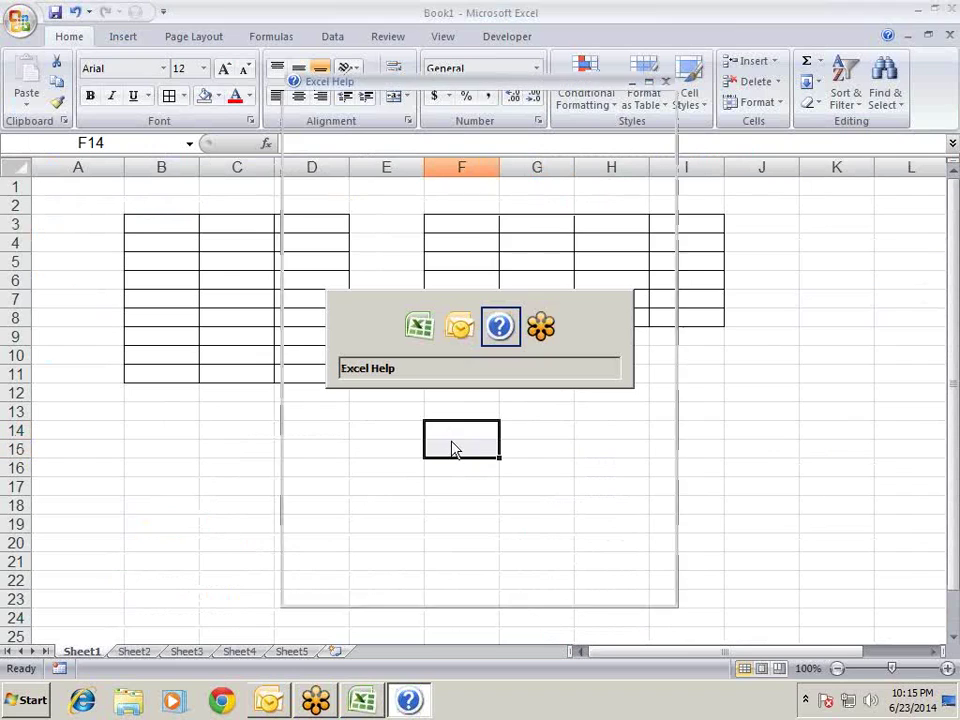
pyautogui.hotkey('alt', 'Tab')
pyautogui.hotkey('alt', 'Tab')
pyautogui.hotkey('alt', 'Tab')
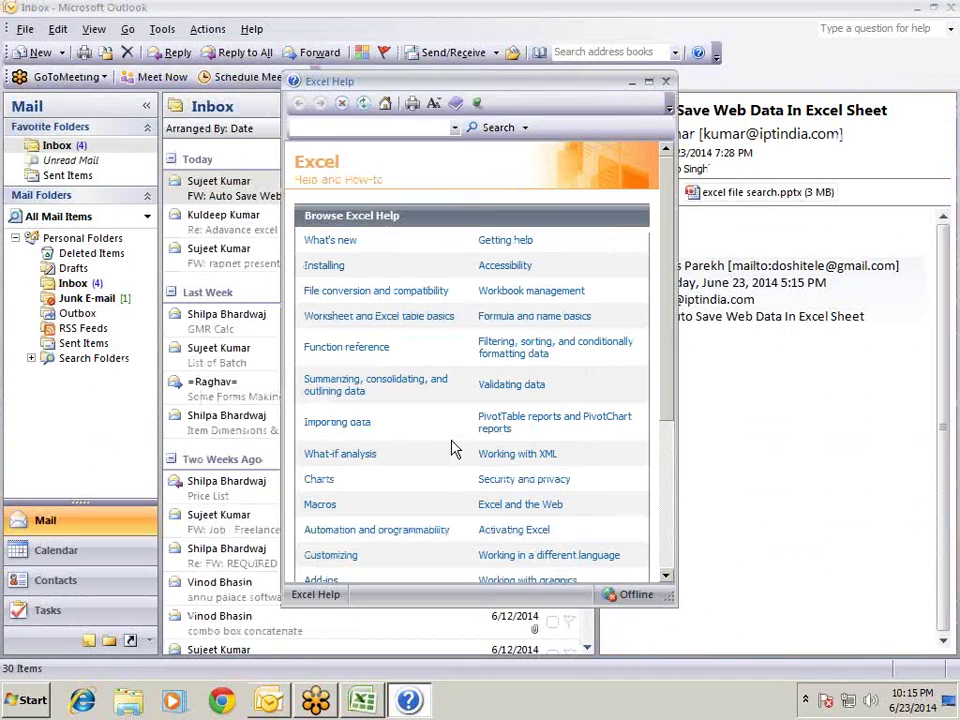
pyautogui.hotkey('alt', 'Tab')
pyautogui.hotkey('alt', 'Tab')
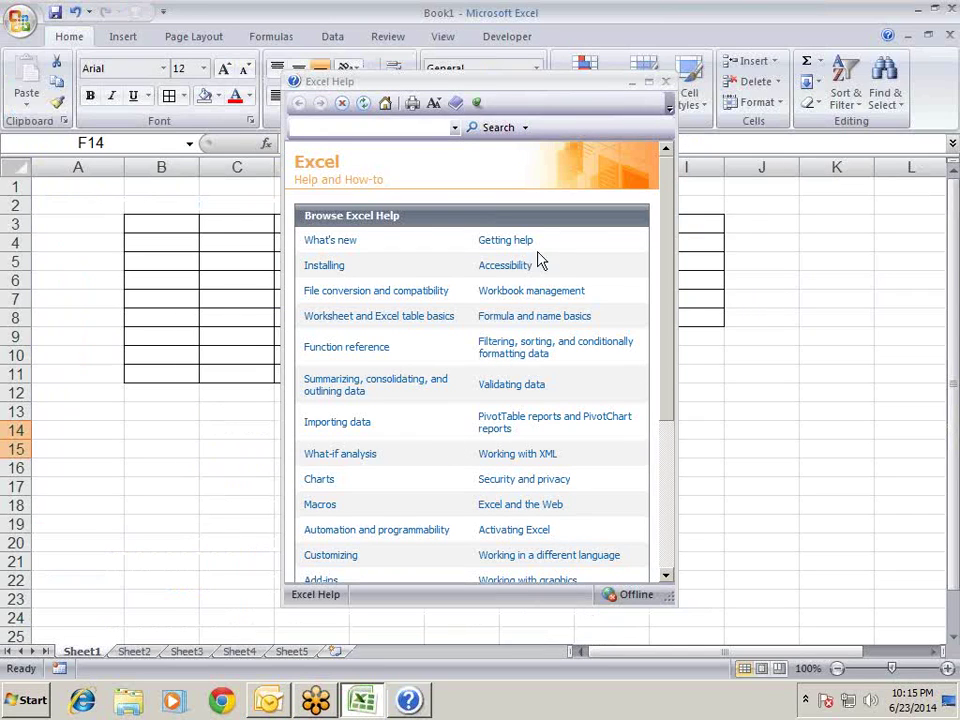
pyautogui.click(666, 84)
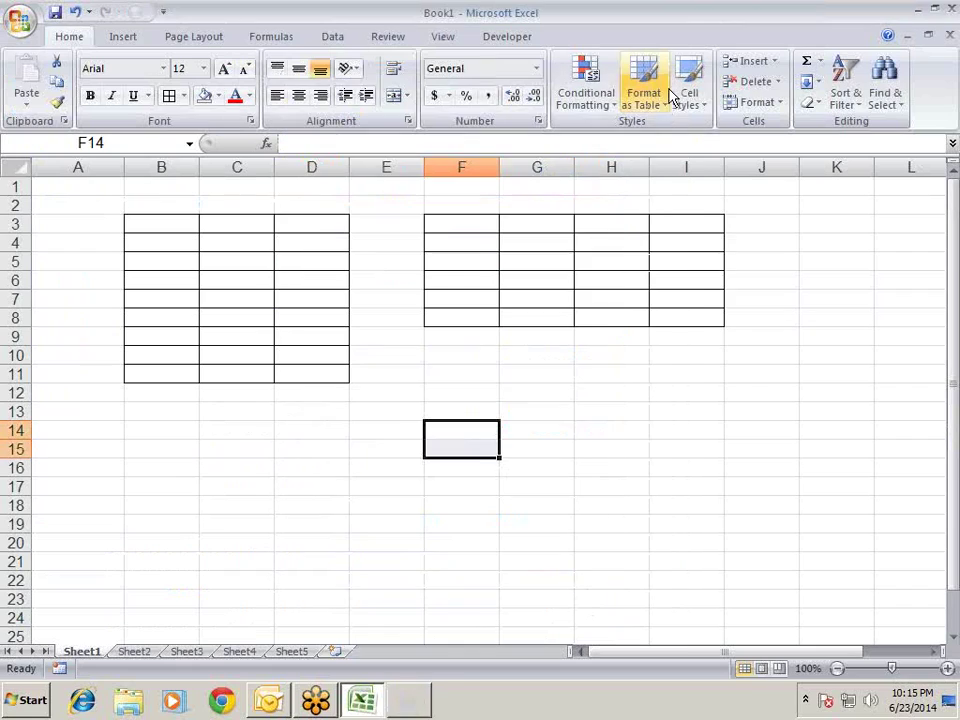
pyautogui.click(388, 390)
pyautogui.moveTo(394, 280); pyautogui.dragTo(400, 271)
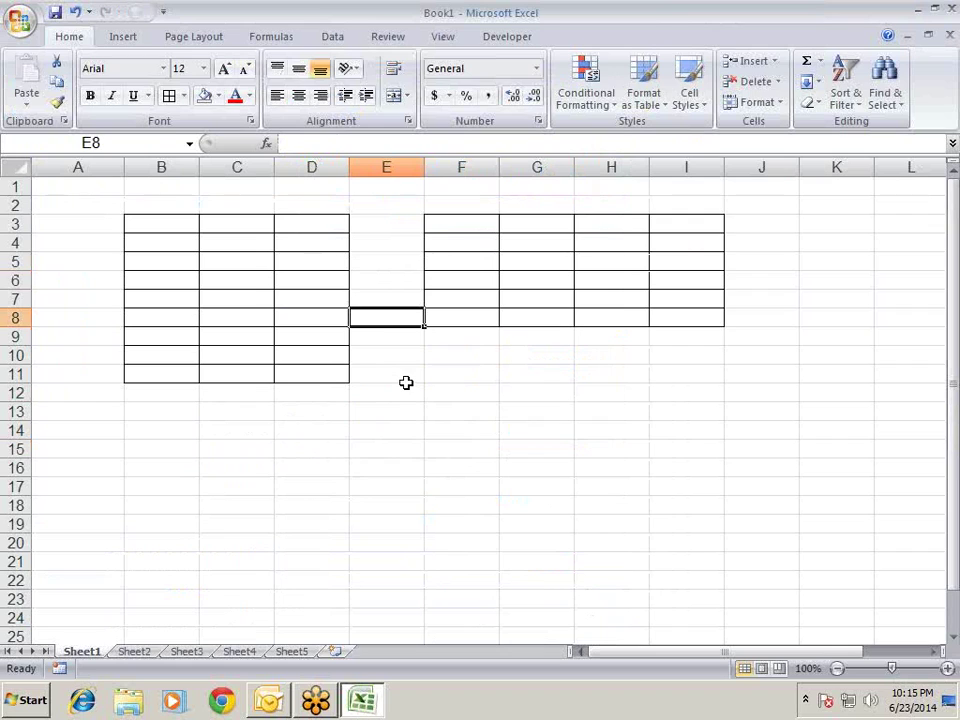
# Open Format Cells with Ctrl+1, reposition it, close it and reopen it.
pyautogui.hotkey('ctrl', '1')
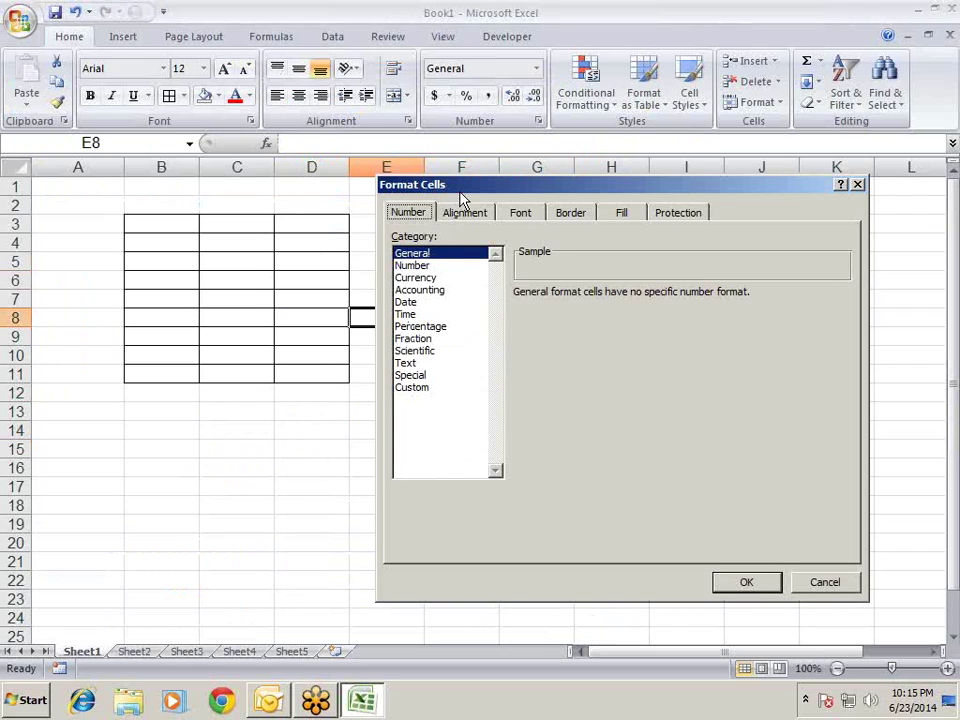
pyautogui.moveTo(463, 195)
pyautogui.mouseDown()
pyautogui.moveTo(475, 203)
pyautogui.moveTo(337, 185)
pyautogui.mouseUp()
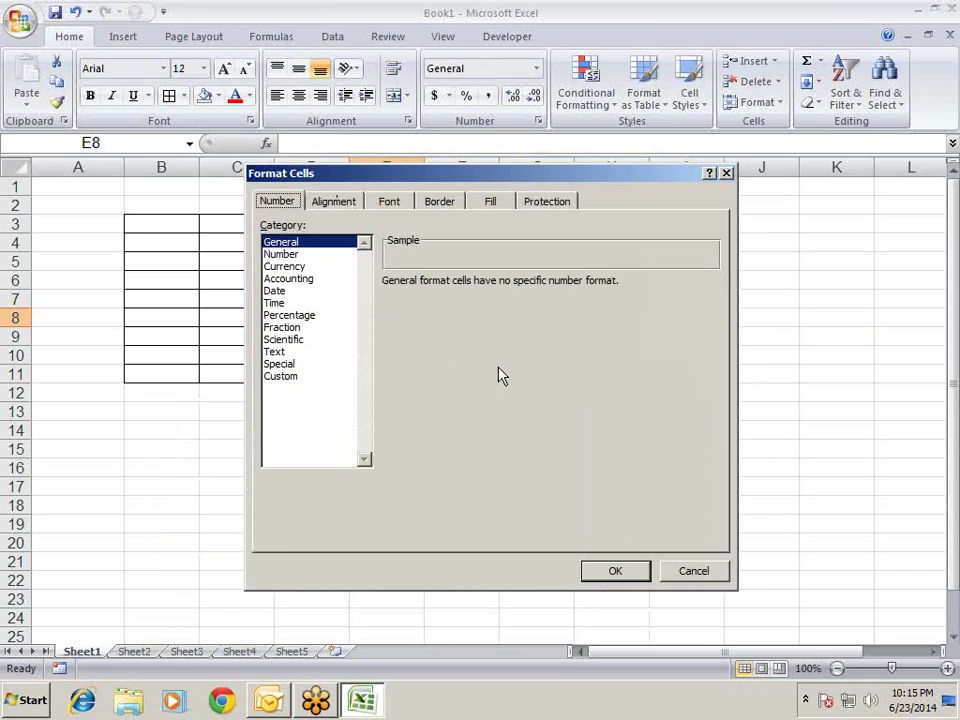
pyautogui.press('Escape')
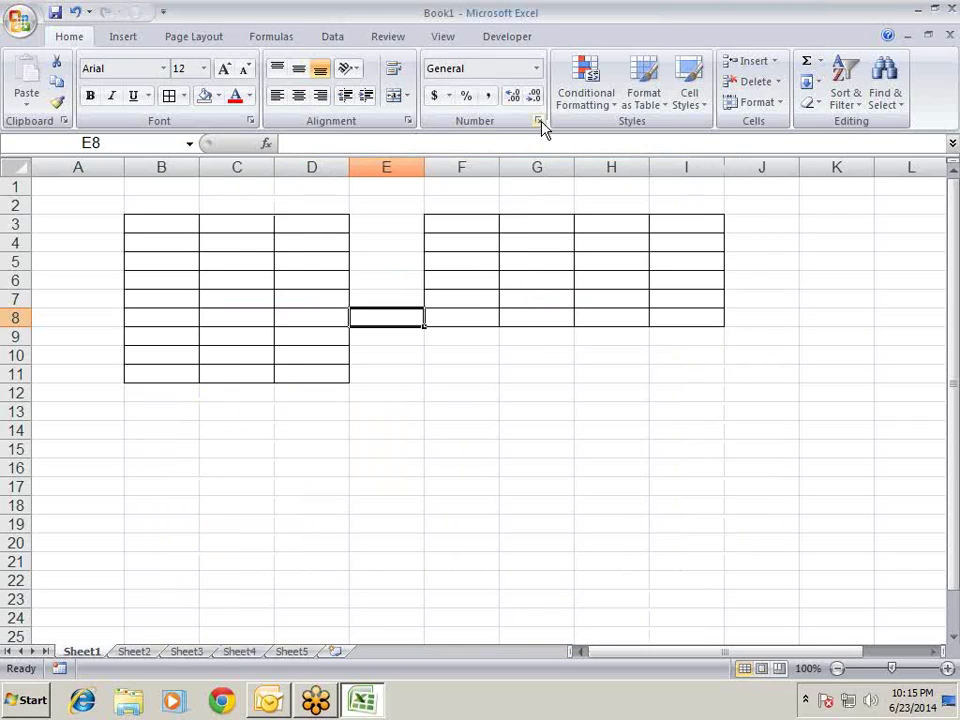
pyautogui.hotkey('ctrl', '1')
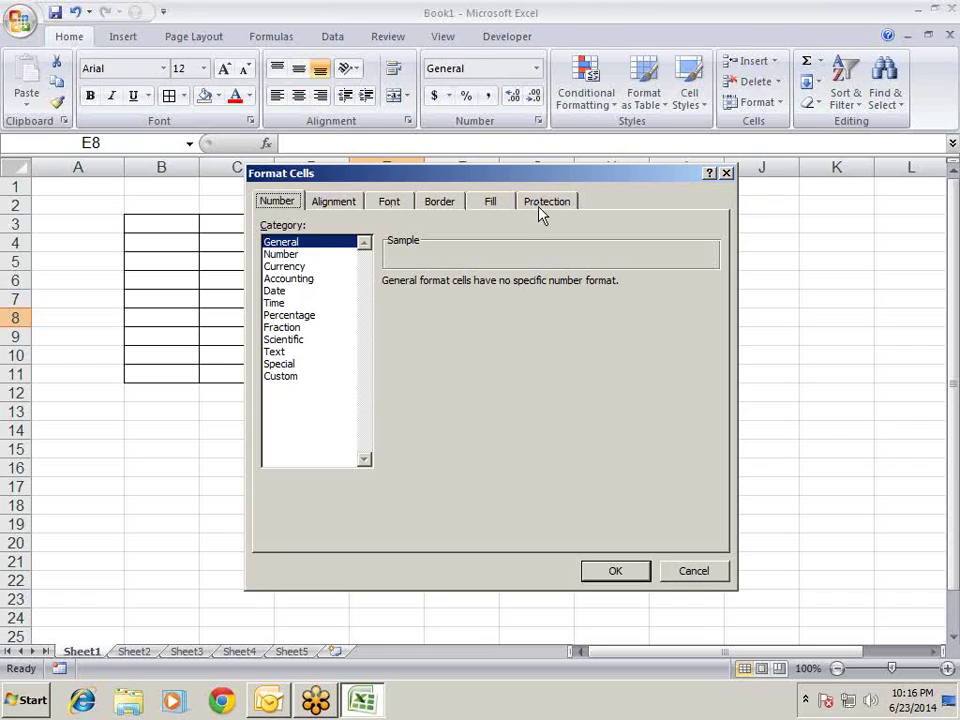
# Cycle through the Format Cells tabs, ending on Alignment.
pyautogui.press('Right')
pyautogui.press('Right')
pyautogui.press('Right')
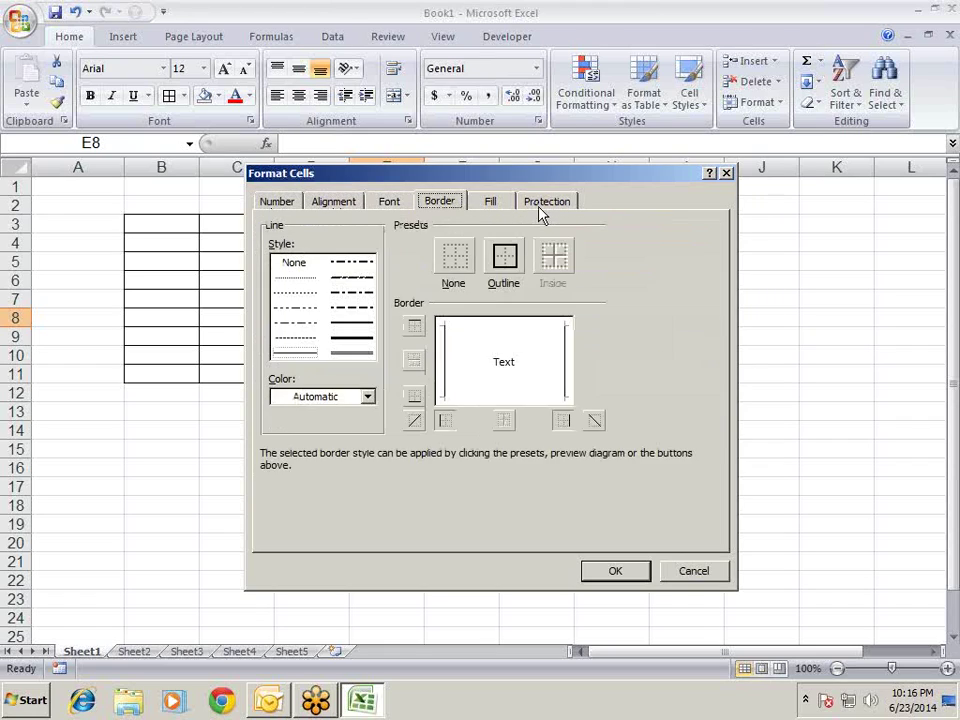
pyautogui.press('Right')
pyautogui.press('Right')
pyautogui.press('Right')
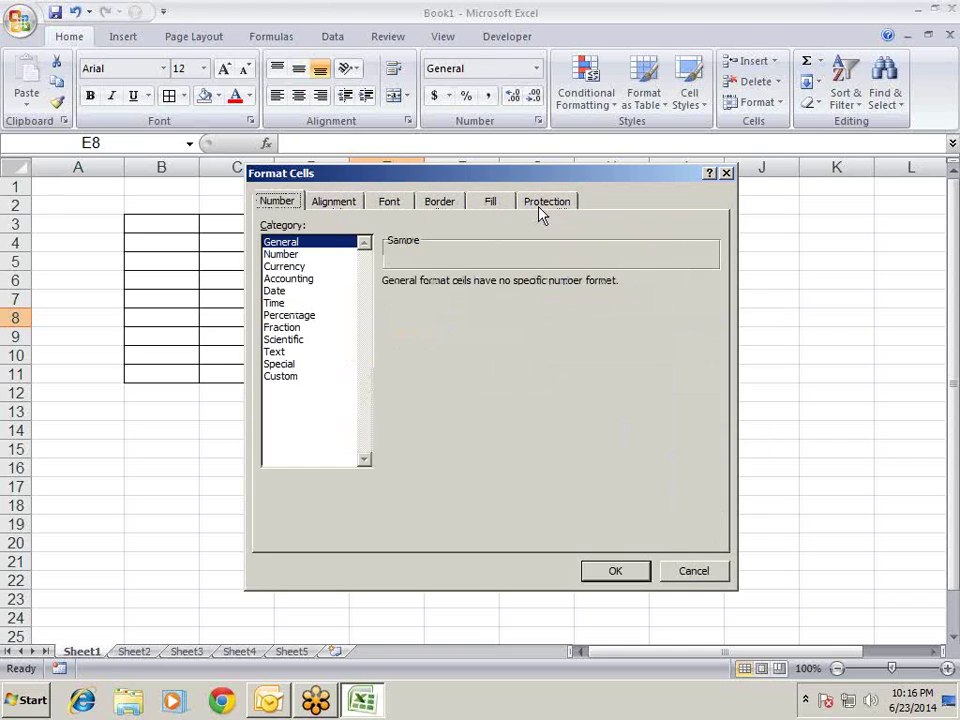
pyautogui.press('Right')
pyautogui.press('Right')
pyautogui.press('Right')
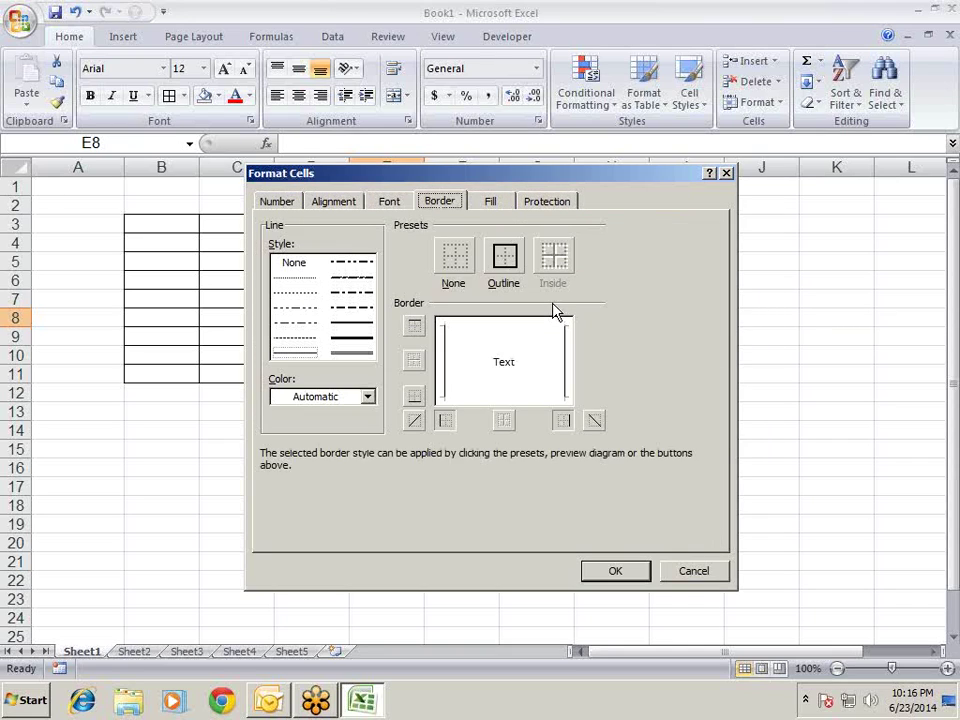
pyautogui.press('Right')
pyautogui.press('Right')
pyautogui.press('Right')
pyautogui.press('Right')
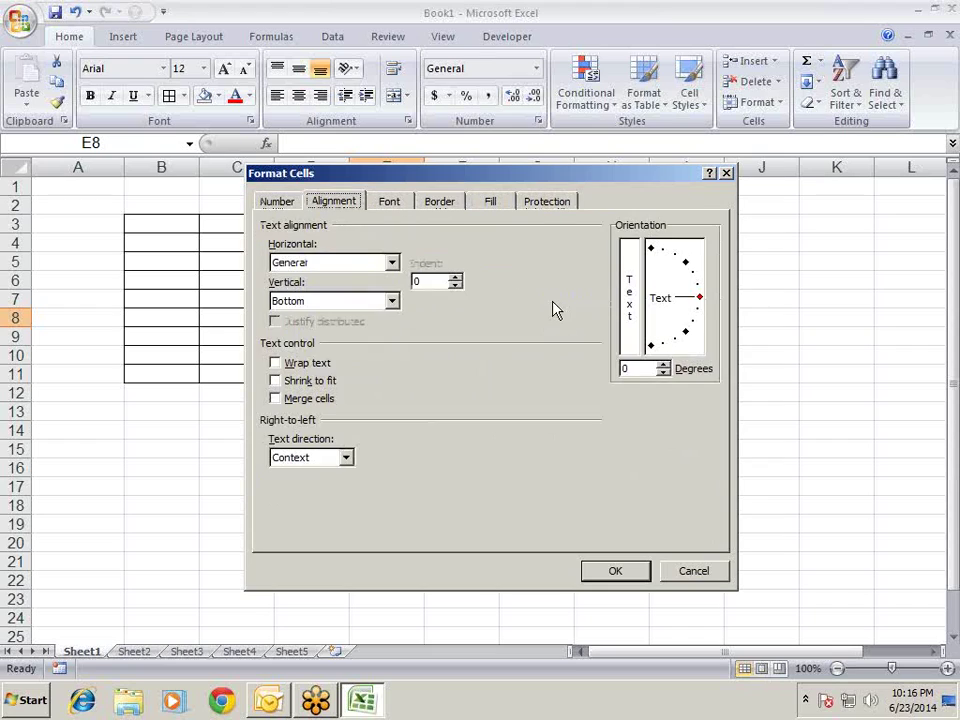
pyautogui.press('Right')
pyautogui.press('Right')
pyautogui.press('Right')
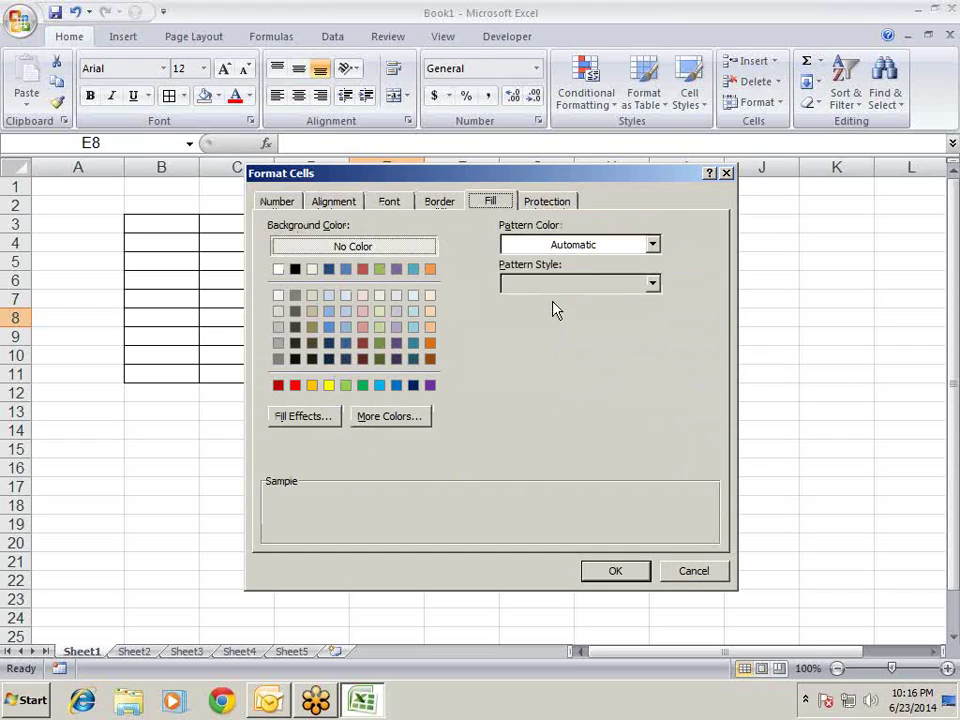
pyautogui.press('Left')
pyautogui.press('Left')
pyautogui.press('Left')
pyautogui.press('Left')
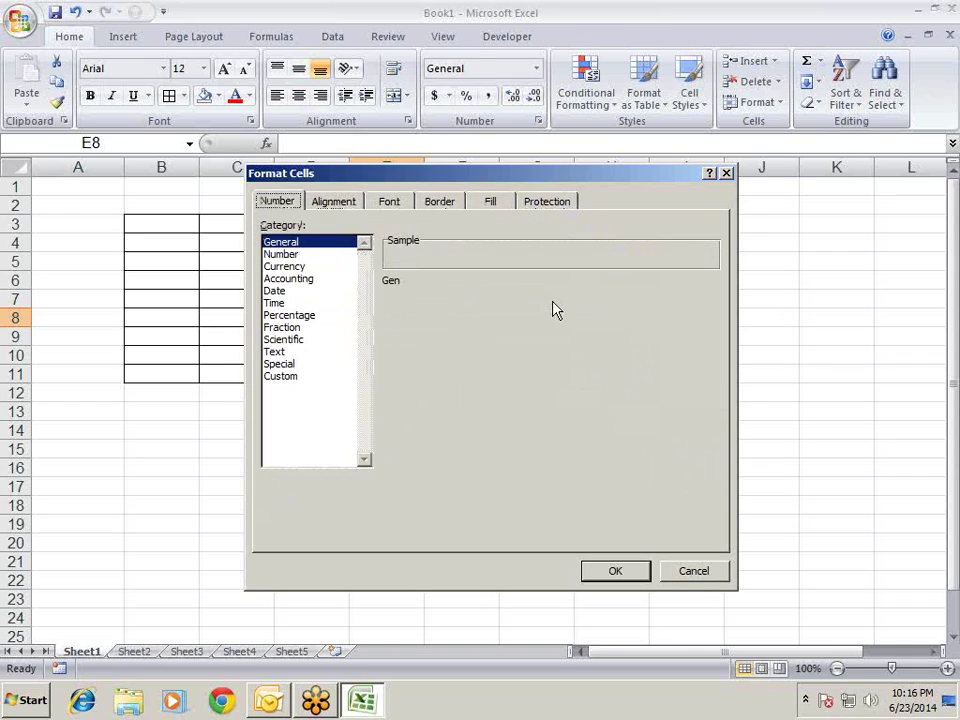
pyautogui.press('Left')
pyautogui.press('Left')
pyautogui.press('Left')
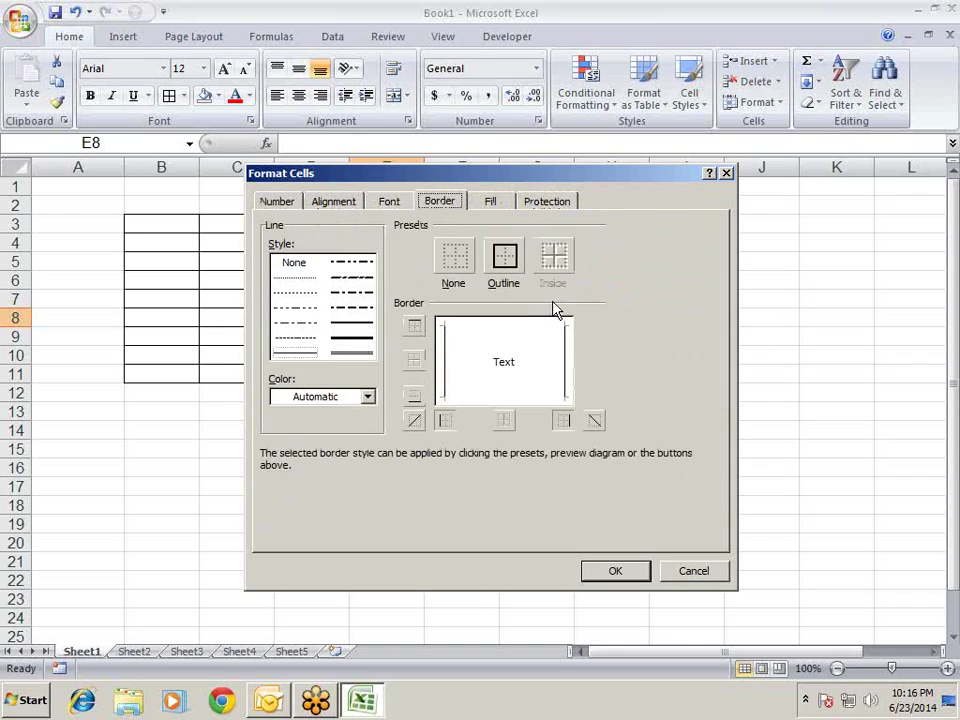
pyautogui.press('Left')
pyautogui.press('Left')
pyautogui.press('Left')
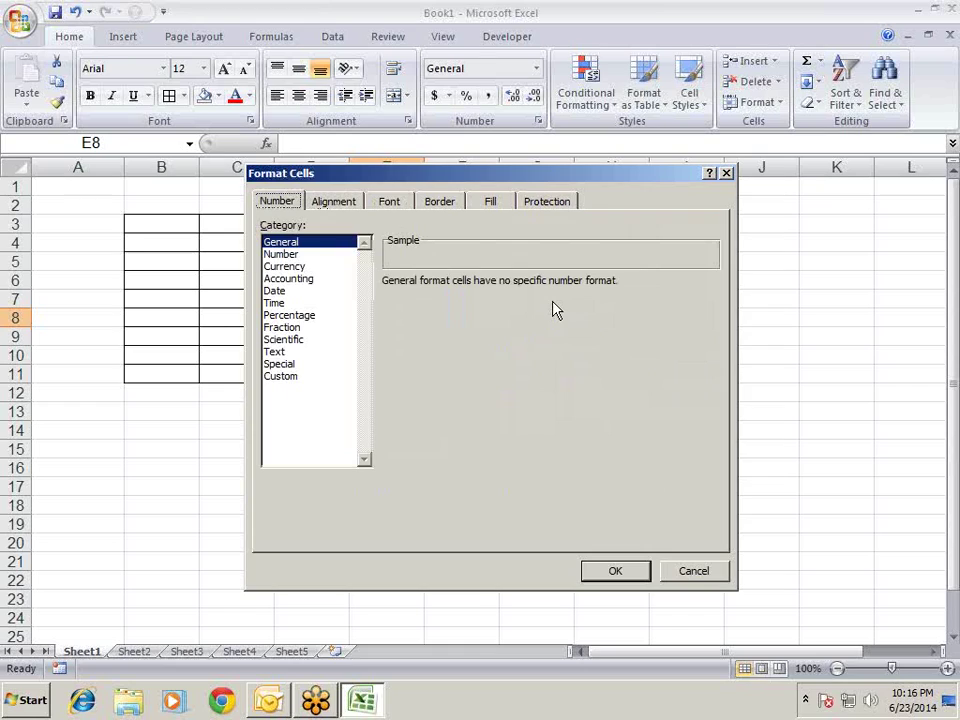
pyautogui.press('Right')
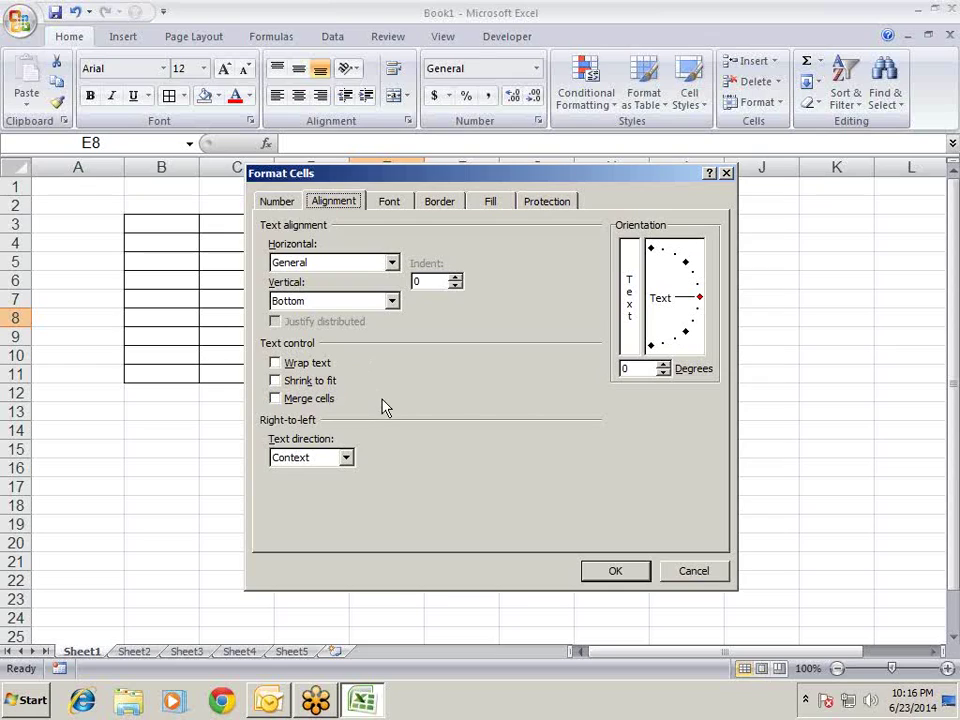
# Toggle Wrap text and Shrink to fit on and back off.
pyautogui.hotkey('alt', 'w')
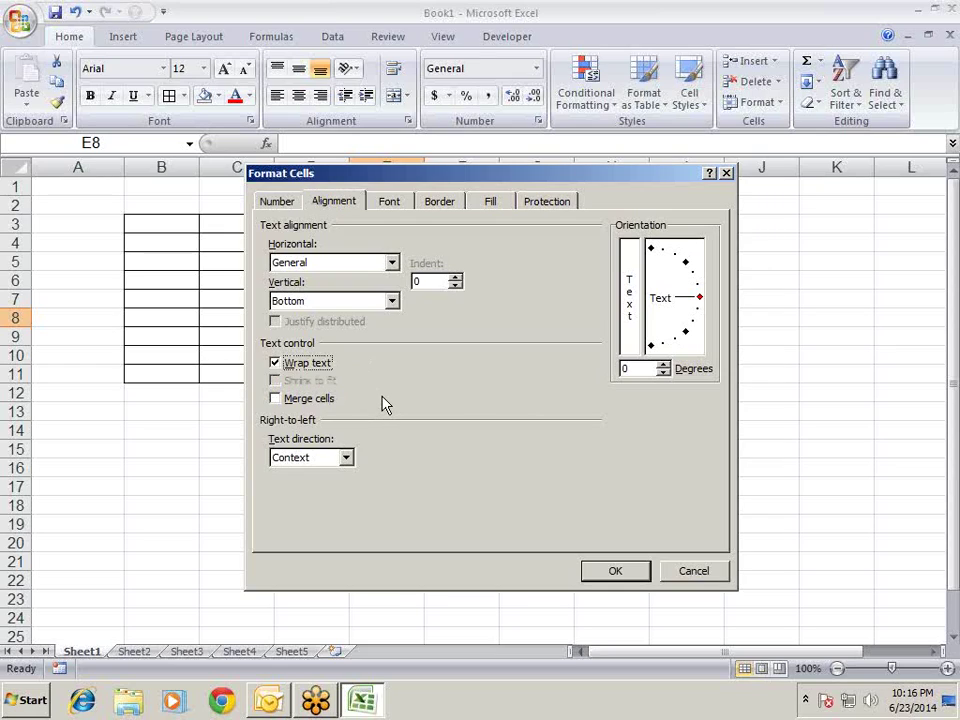
pyautogui.hotkey('alt', 'w')
pyautogui.hotkey('alt', 'w')
pyautogui.hotkey('alt', 'w')
pyautogui.hotkey('alt', 'k')
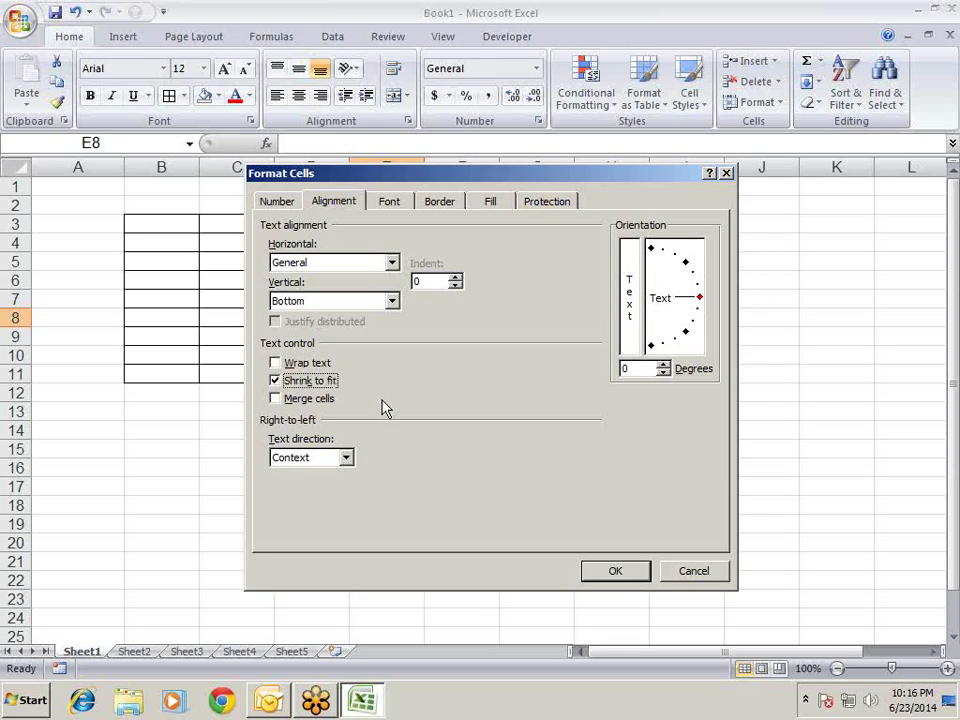
pyautogui.hotkey('alt', 'k')
# Browse the Horizontal alignment choices, keep General, and close Format Cells unchanged.
pyautogui.click(363, 266)
pyautogui.press('Down')
pyautogui.press('Down')
pyautogui.press('Down')
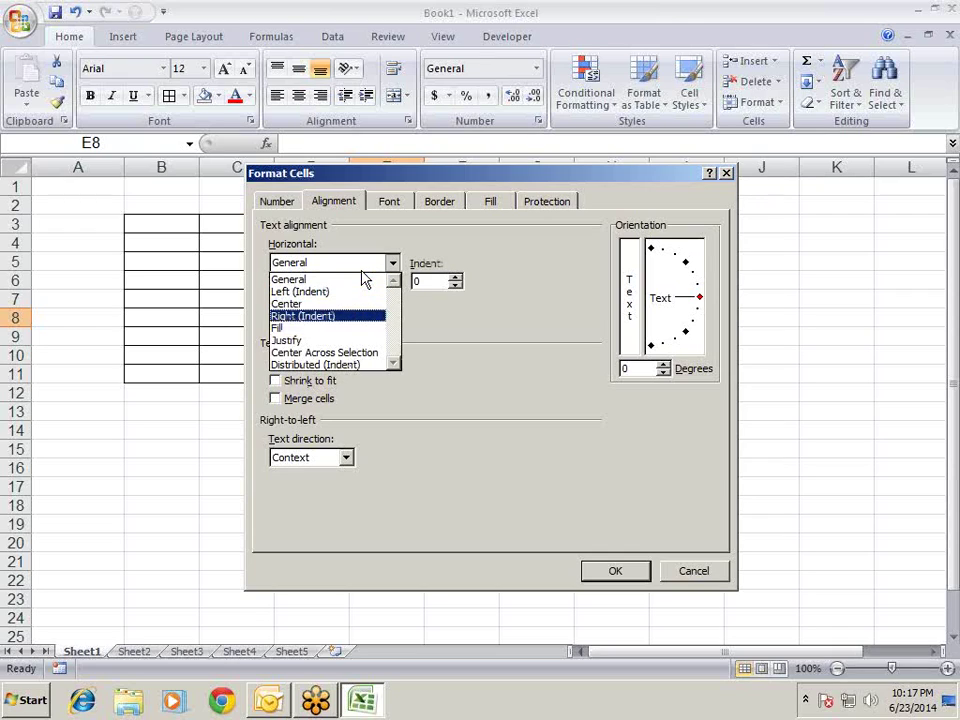
pyautogui.press('Down')
pyautogui.press('Down')
pyautogui.press('Up')
pyautogui.press('Up')
pyautogui.press('Down')
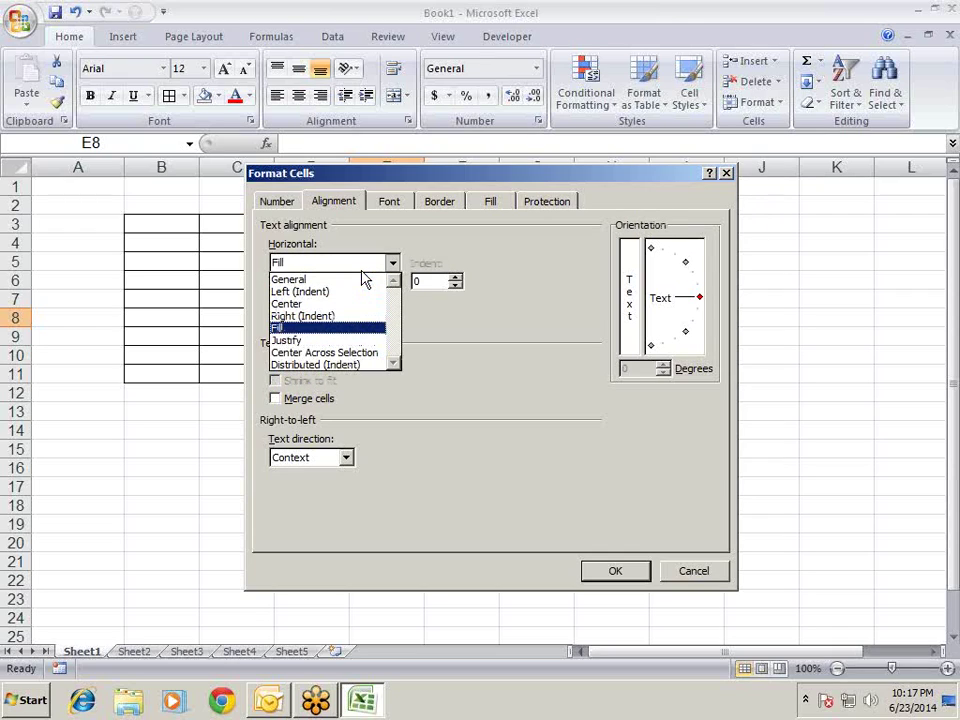
pyautogui.press('Down')
pyautogui.press('Up')
pyautogui.press('Up')
pyautogui.press('Up')
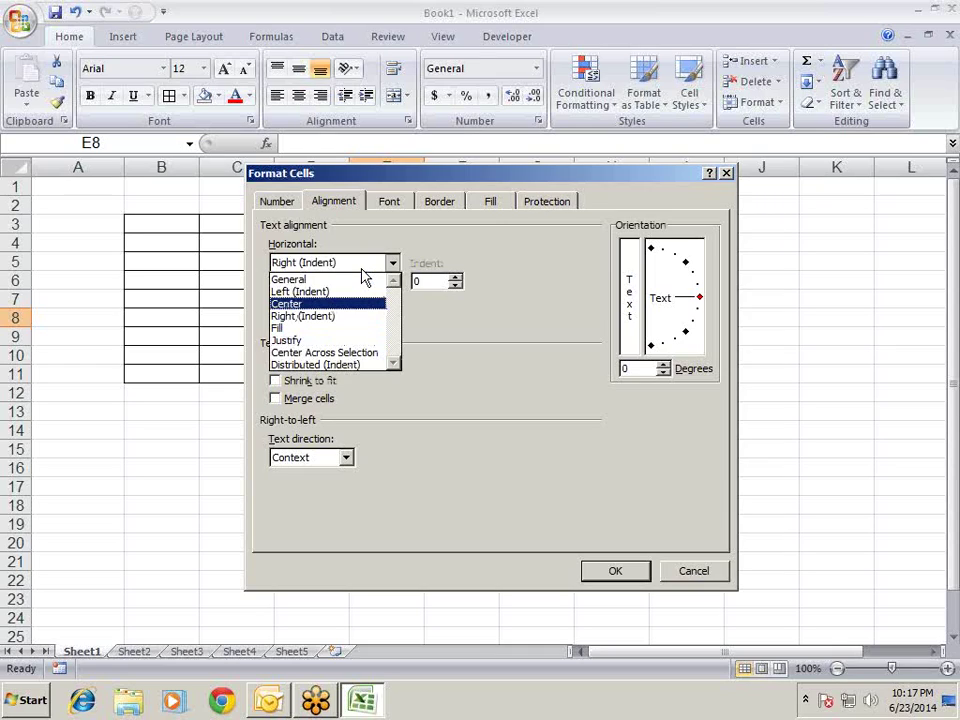
pyautogui.click(363, 278)
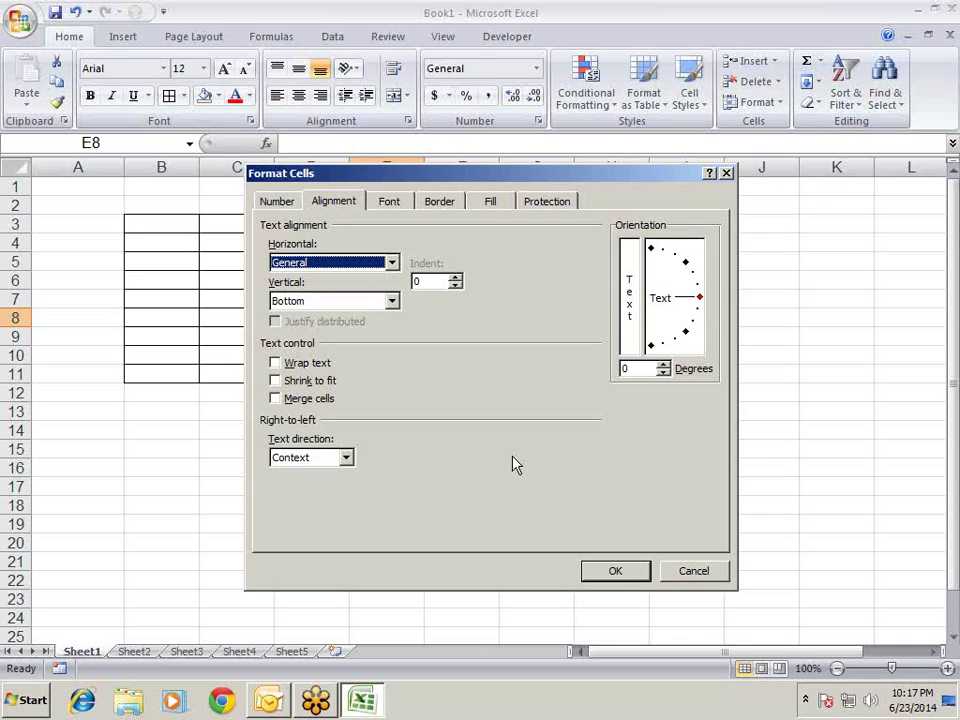
pyautogui.press('Escape')
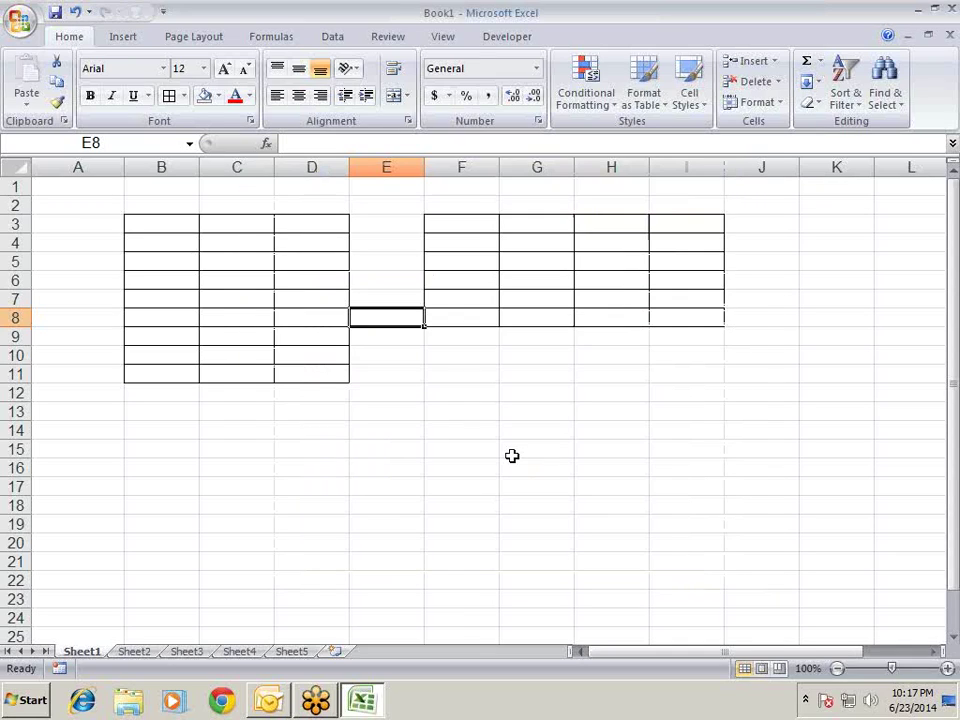
pyautogui.hotkey('ctrl', '1')
pyautogui.press('Escape')
pyautogui.hotkey('ctrl', '1')
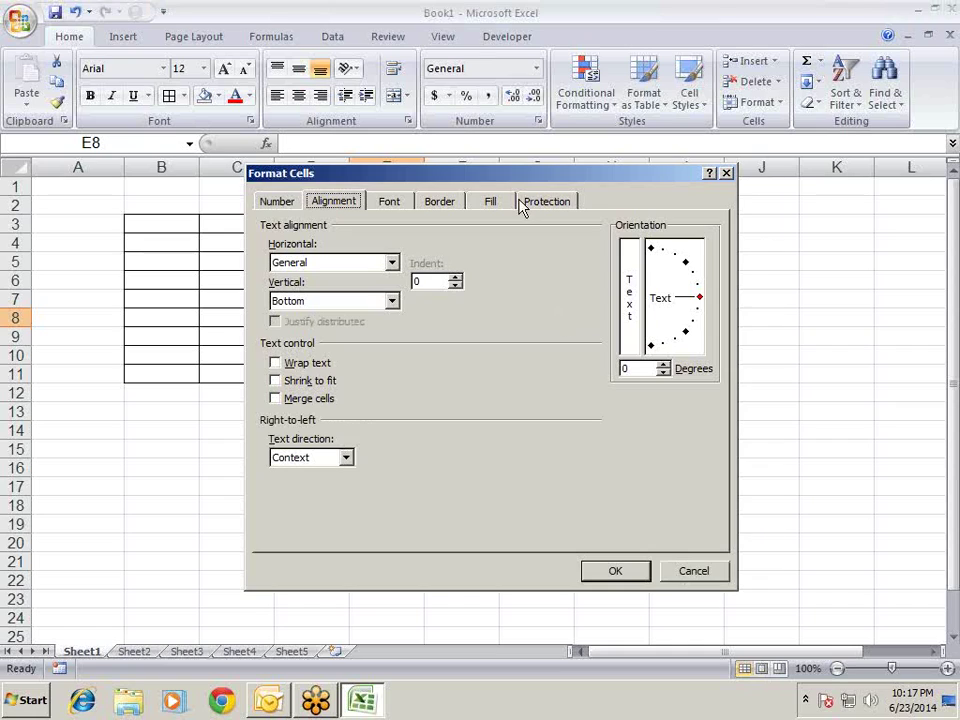
pyautogui.click(395, 203)
pyautogui.click(445, 203)
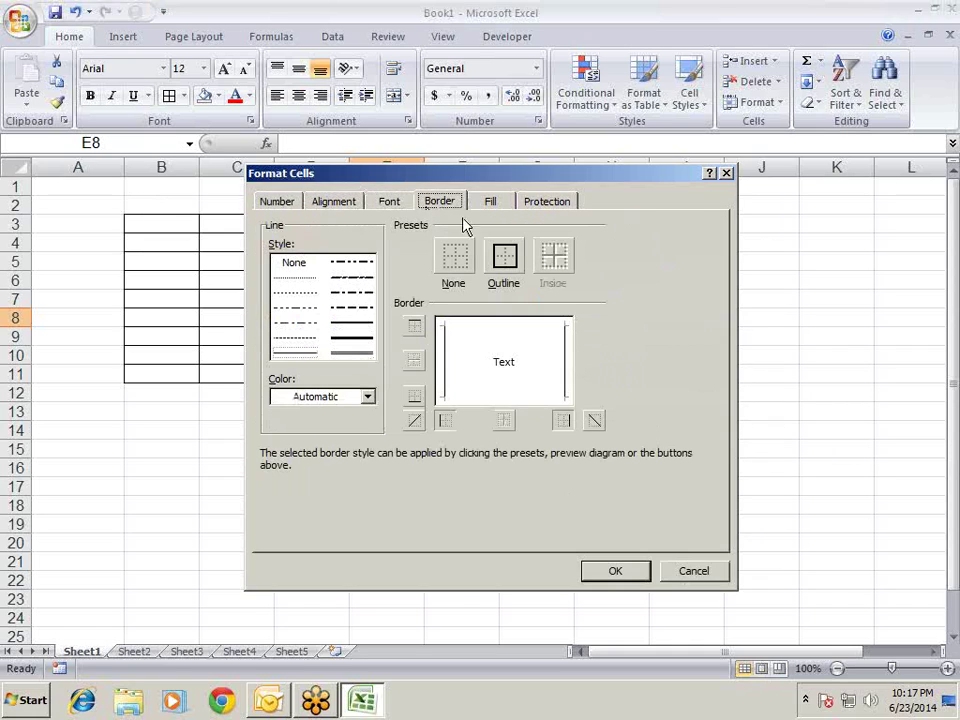
pyautogui.click(500, 203)
pyautogui.click(558, 201)
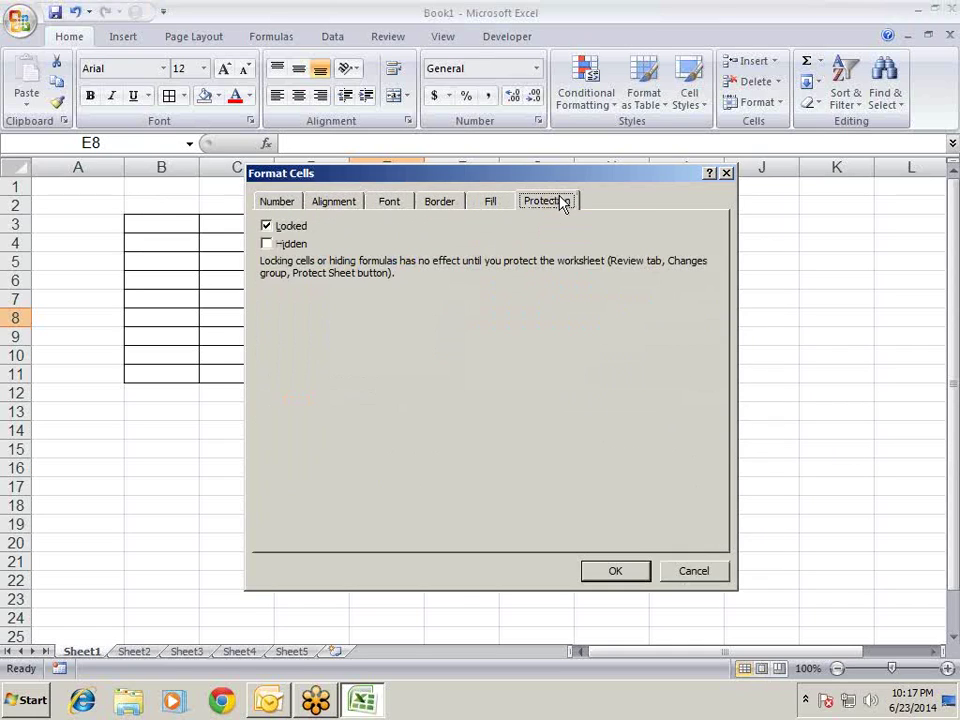
pyautogui.click(472, 203)
pyautogui.click(445, 205)
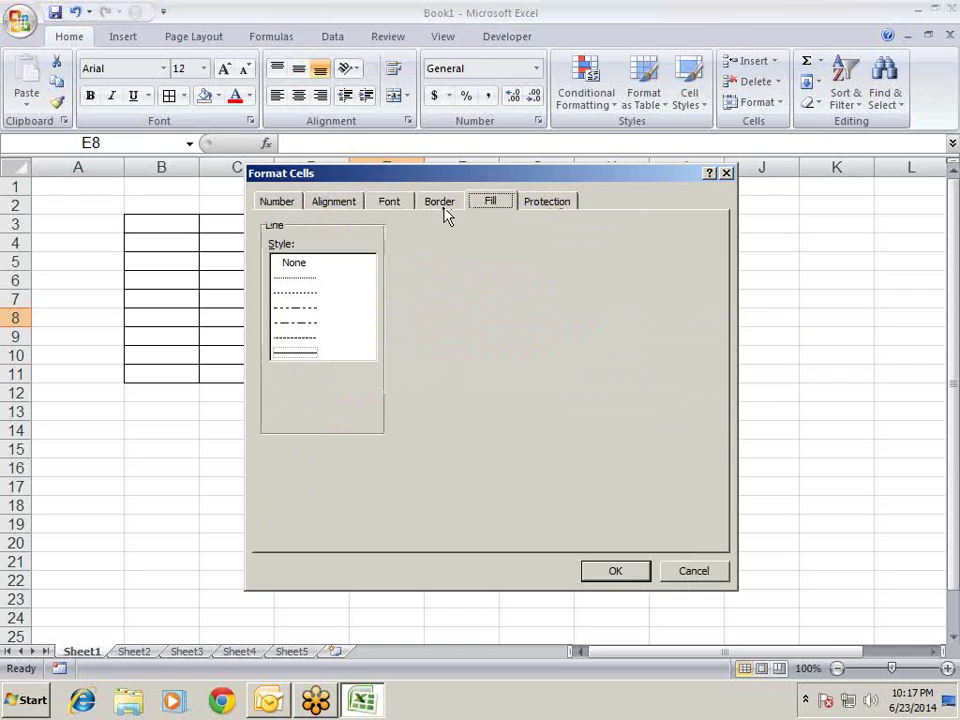
pyautogui.click(389, 205)
pyautogui.click(312, 205)
pyautogui.click(297, 203)
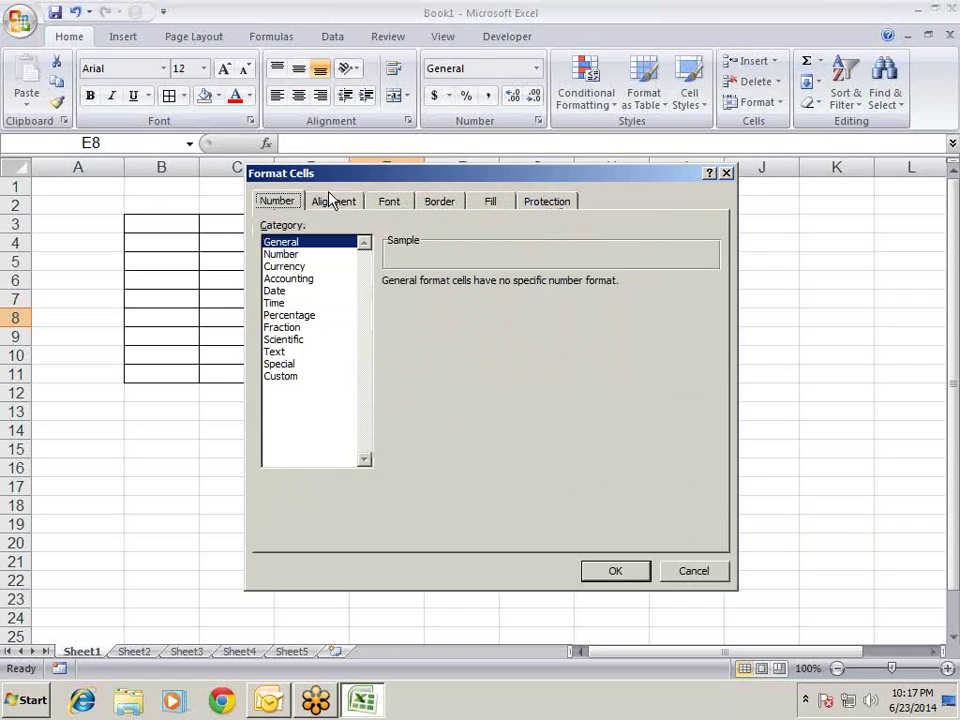
pyautogui.press('Escape')
# Open the sheet's Print Preview with Alt, F, W, V.
pyautogui.press('alt')
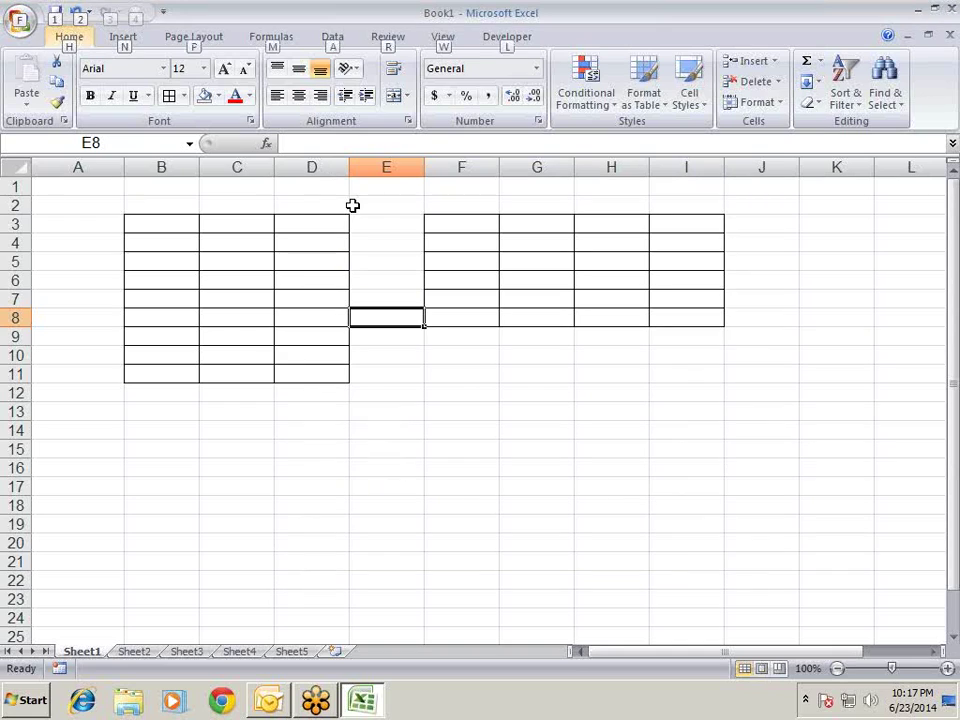
pyautogui.press('f')
pyautogui.press('w')
pyautogui.press('v')
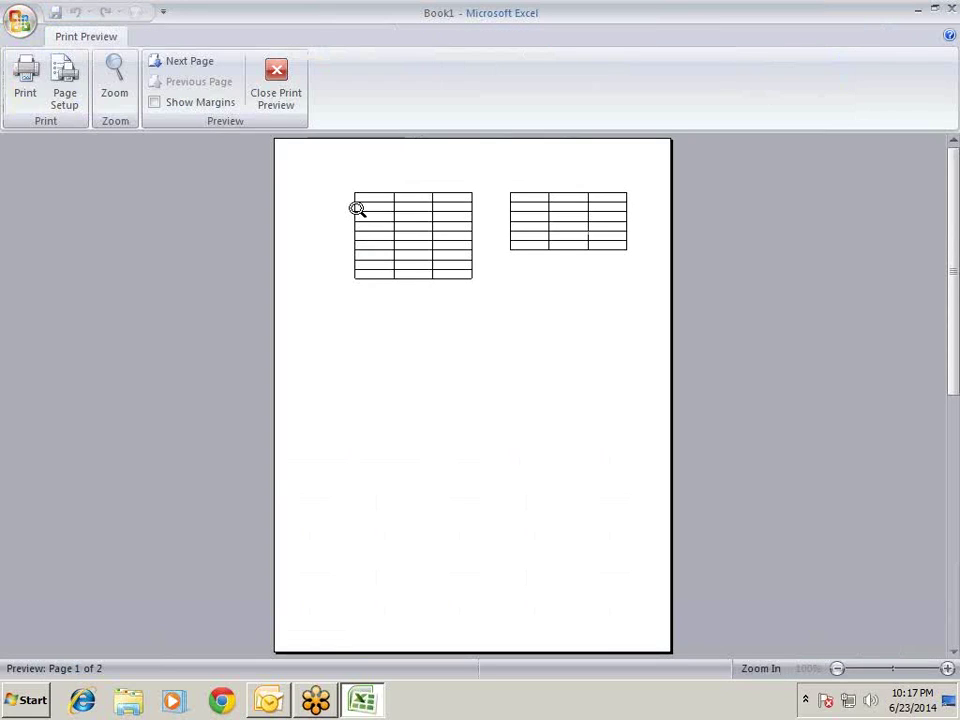
# In Page Setup, choose Landscape and Fit to 1 page, then close Print Preview.
pyautogui.press('alt')
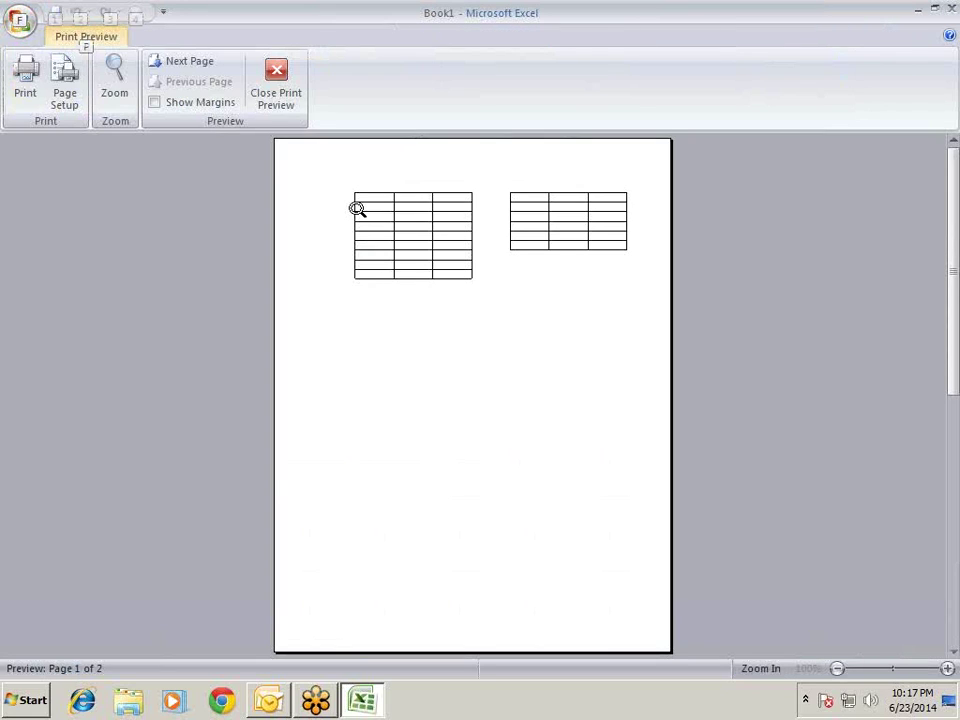
pyautogui.press('p')
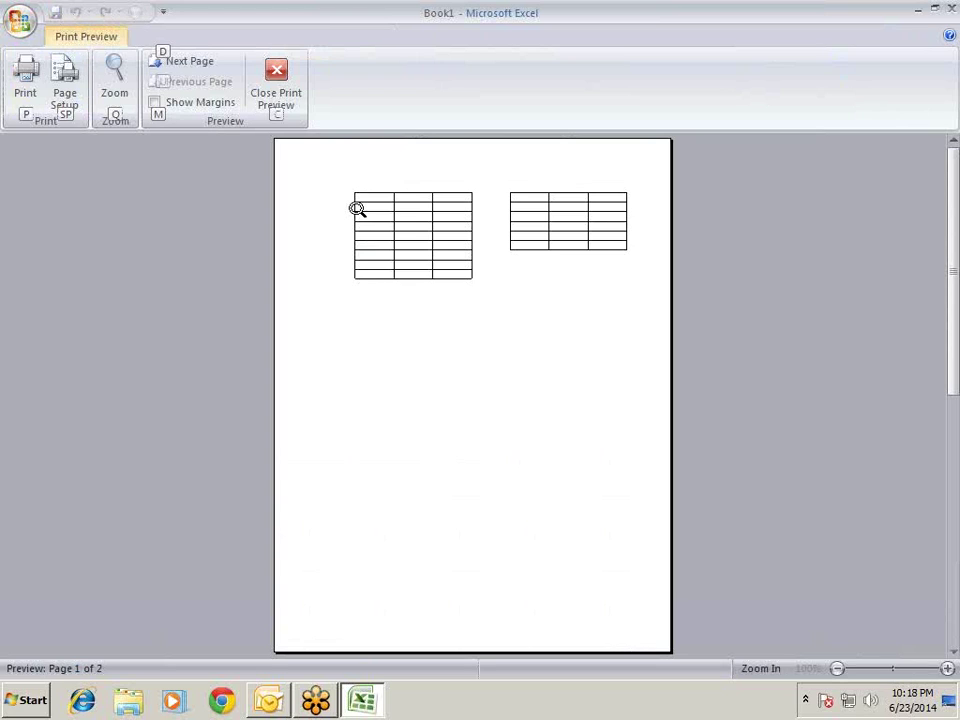
pyautogui.press('s')
pyautogui.press('p')
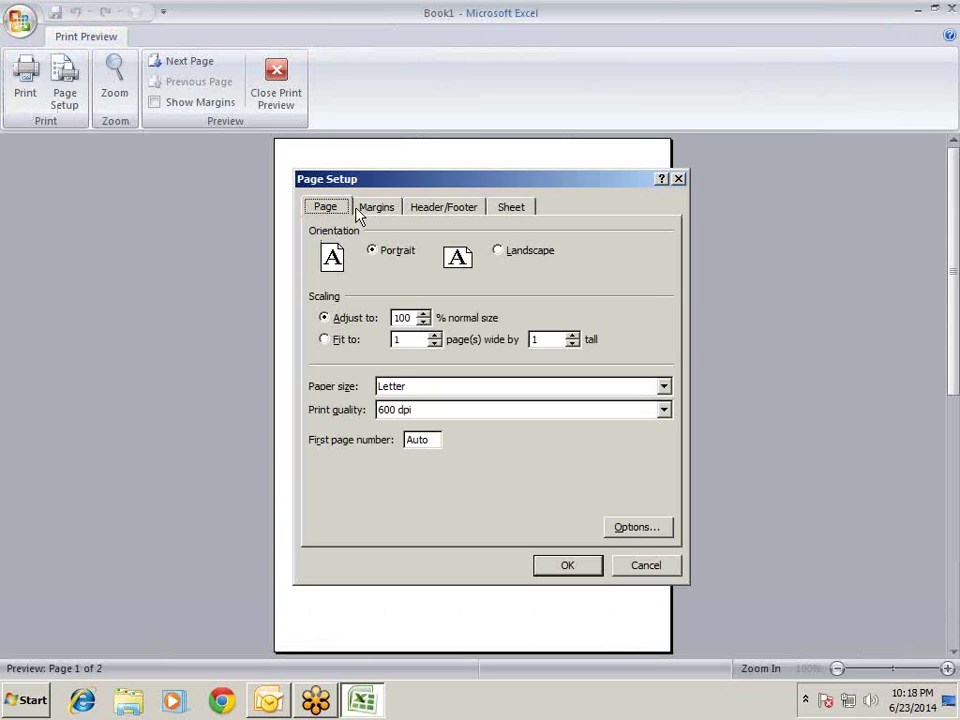
pyautogui.hotkey('ctrl', 'Tab')
pyautogui.hotkey('ctrl', 'Tab')
pyautogui.hotkey('ctrl', 'Tab')
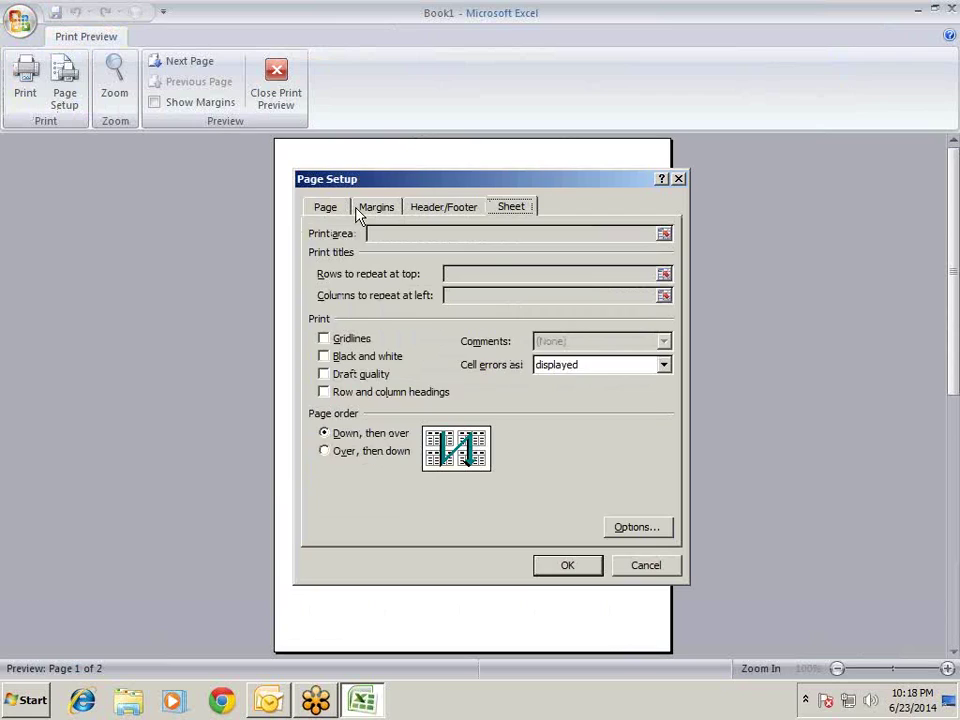
pyautogui.hotkey('ctrl', 'Tab')
pyautogui.hotkey('ctrl', 'Tab')
pyautogui.hotkey('ctrl', 'shift', 'Tab')
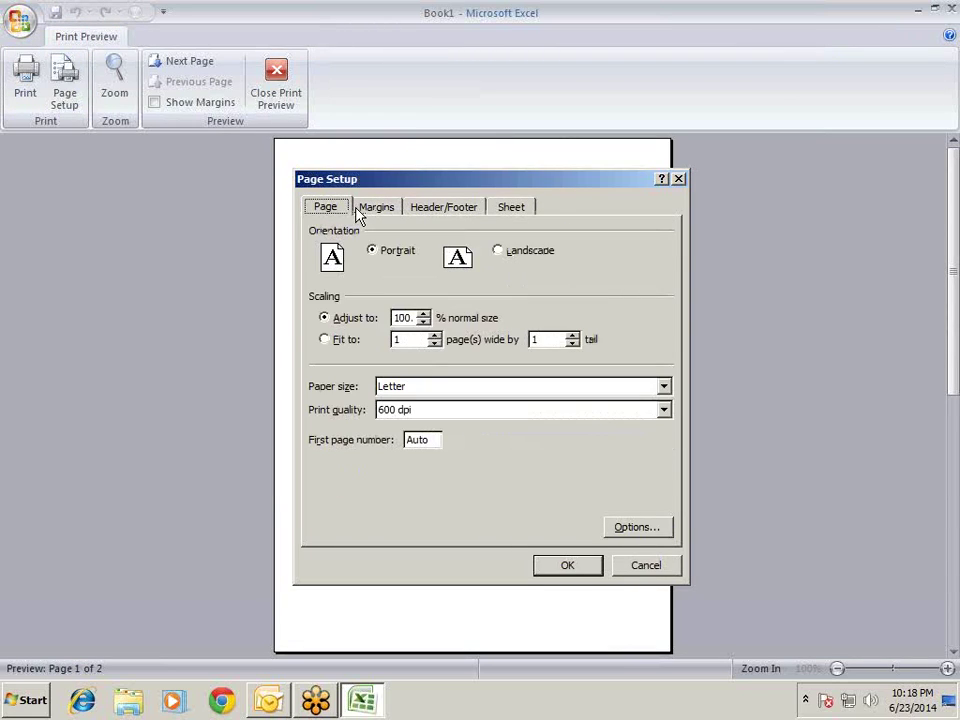
pyautogui.hotkey('alt', 'l')
pyautogui.hotkey('alt', 'f')
pyautogui.press('Return')
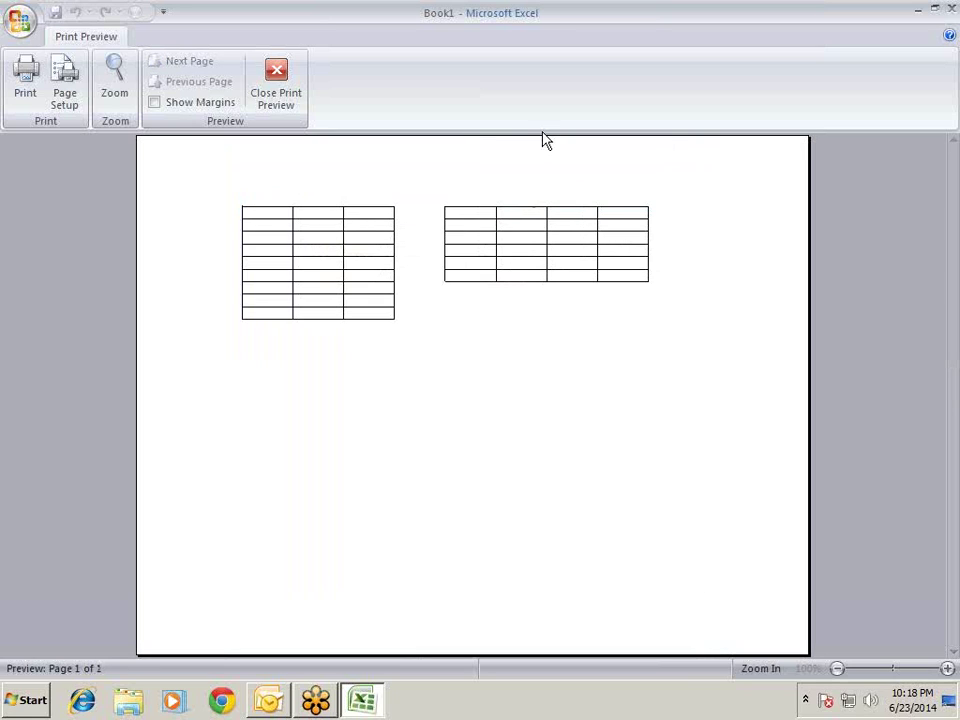
pyautogui.press('Escape')
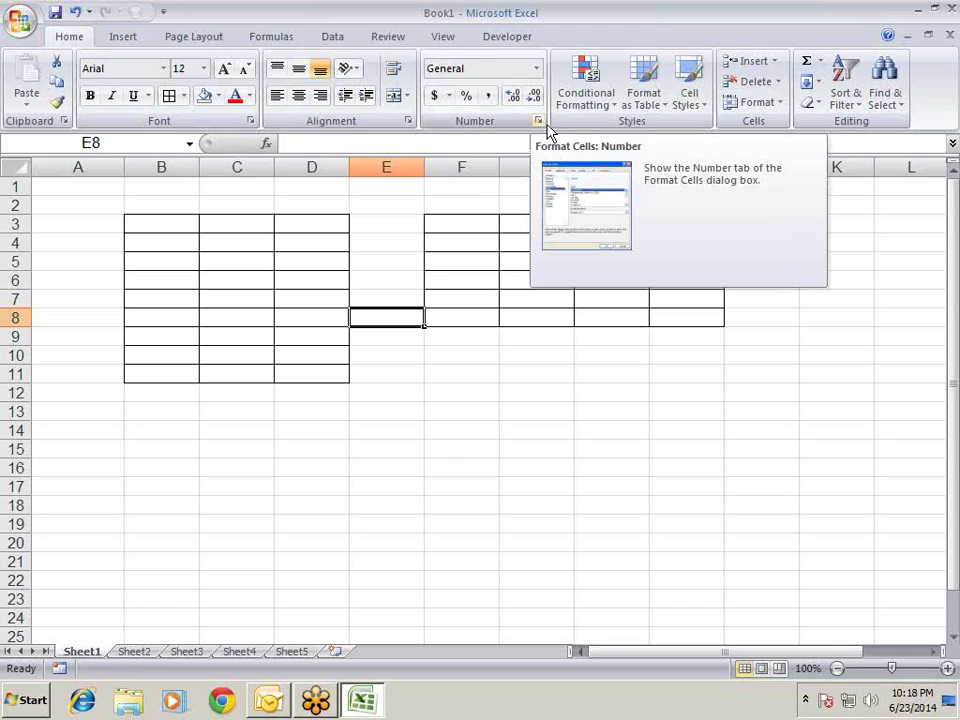
# Search Excel Help for 'KEYBOARD SHORTCUT' and open the 'Excel shortcut and function keys' article.
pyautogui.press('F1')
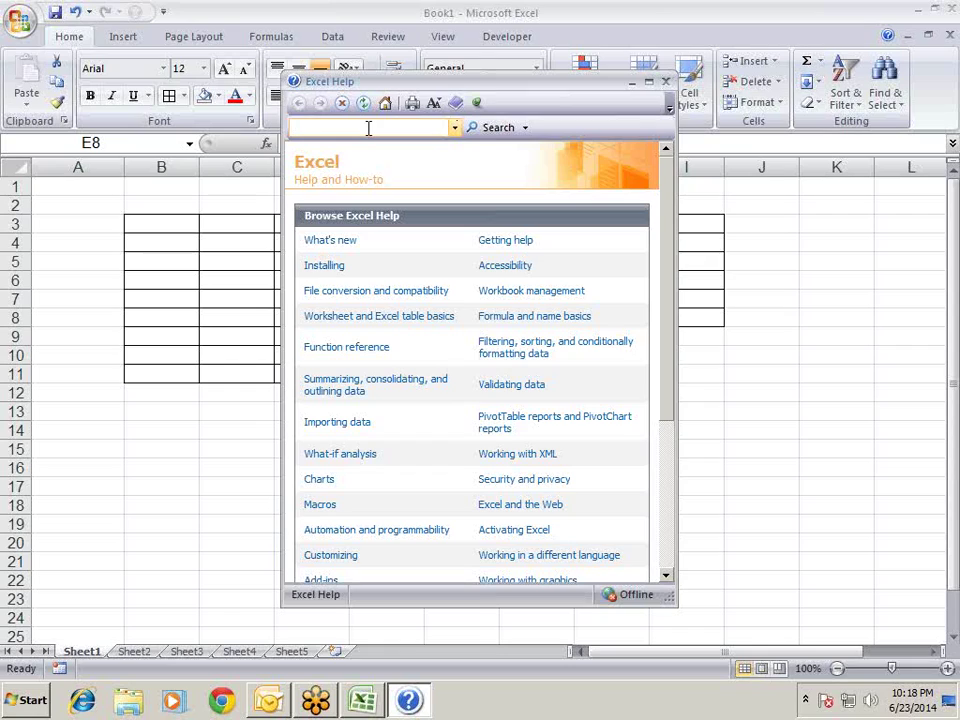
pyautogui.write('KEY')
pyautogui.write('BOR')
pyautogui.press('BackSpace')
pyautogui.write('ARD')
pyautogui.write(' SHORTC')
pyautogui.write('UT')
pyautogui.press('Return')
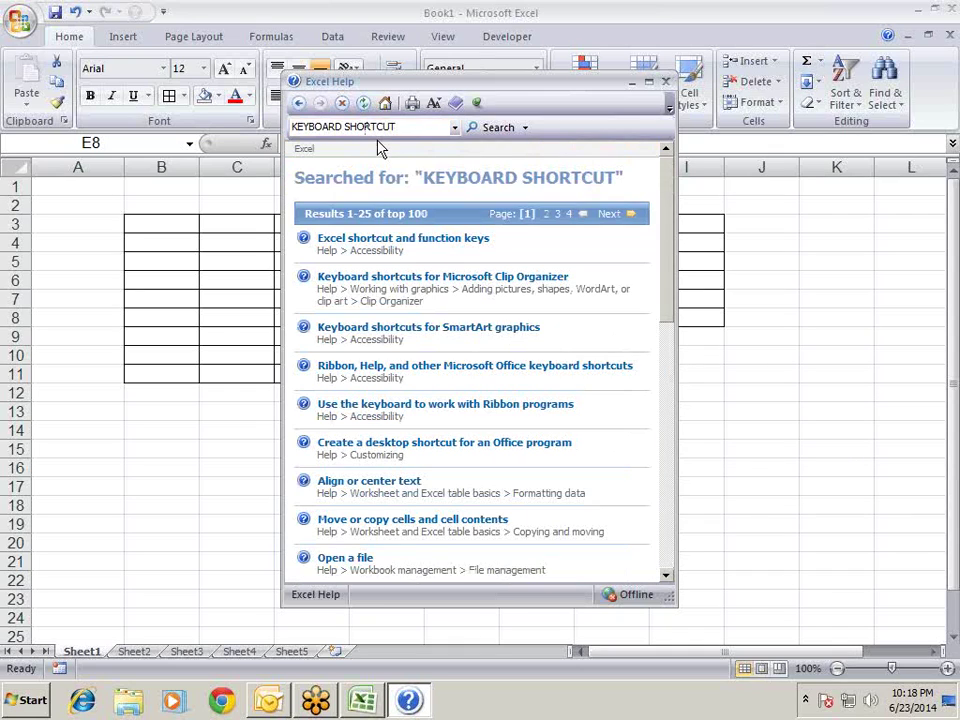
pyautogui.click(413, 242)
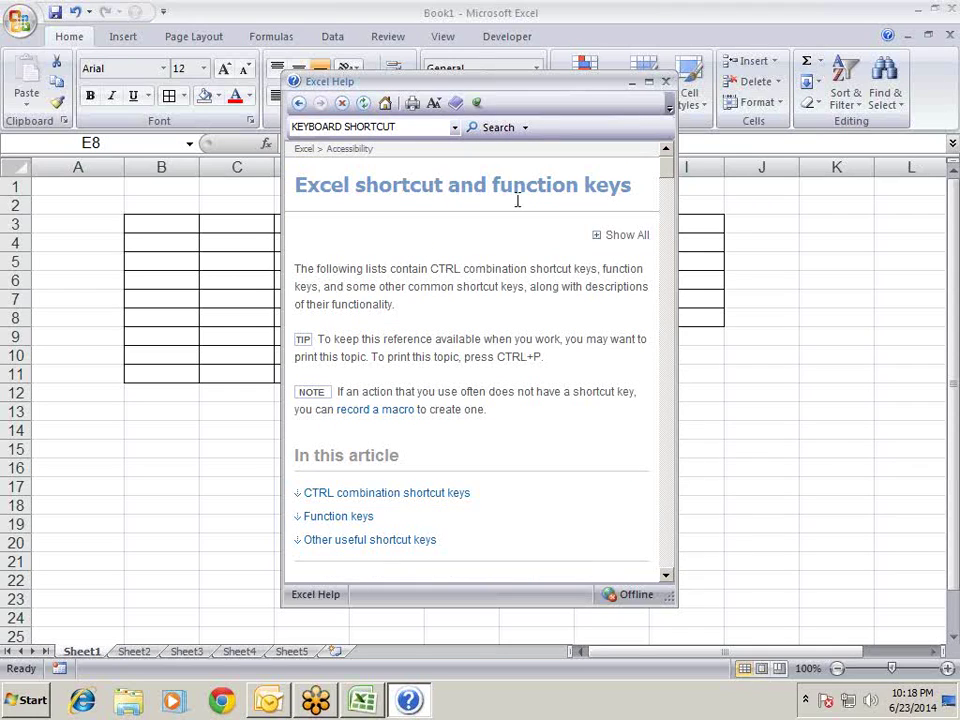
pyautogui.click(649, 82)
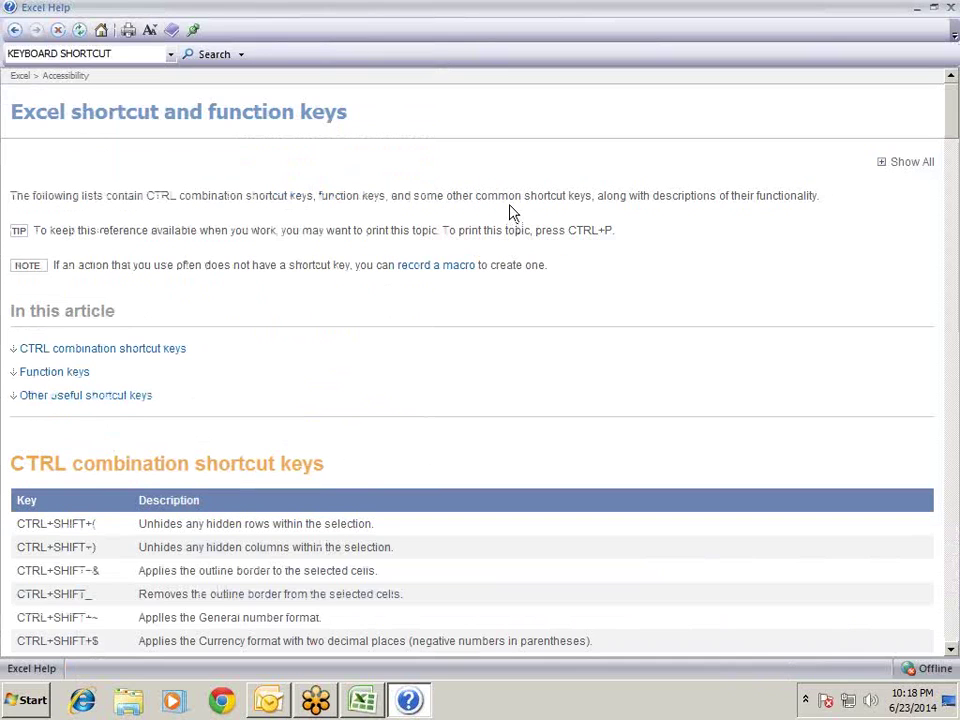
pyautogui.scroll(-3, 510, 212)
pyautogui.scroll(-3, 510, 212)
pyautogui.scroll(-1, 510, 212)
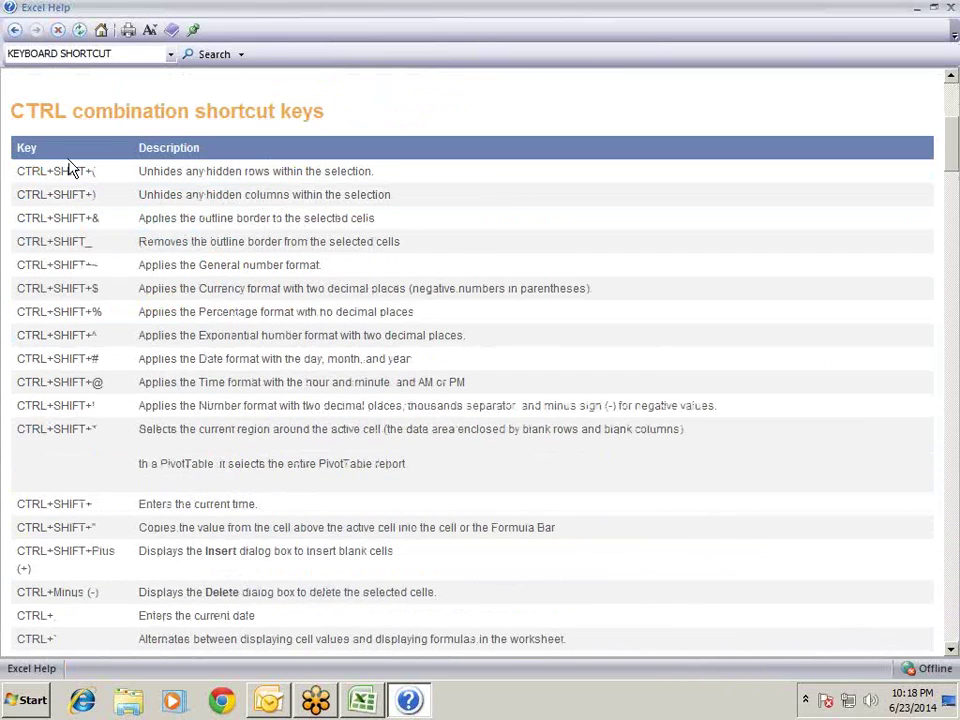
pyautogui.moveTo(15, 170); pyautogui.dragTo(144, 428)
pyautogui.tripleClick(144, 428)
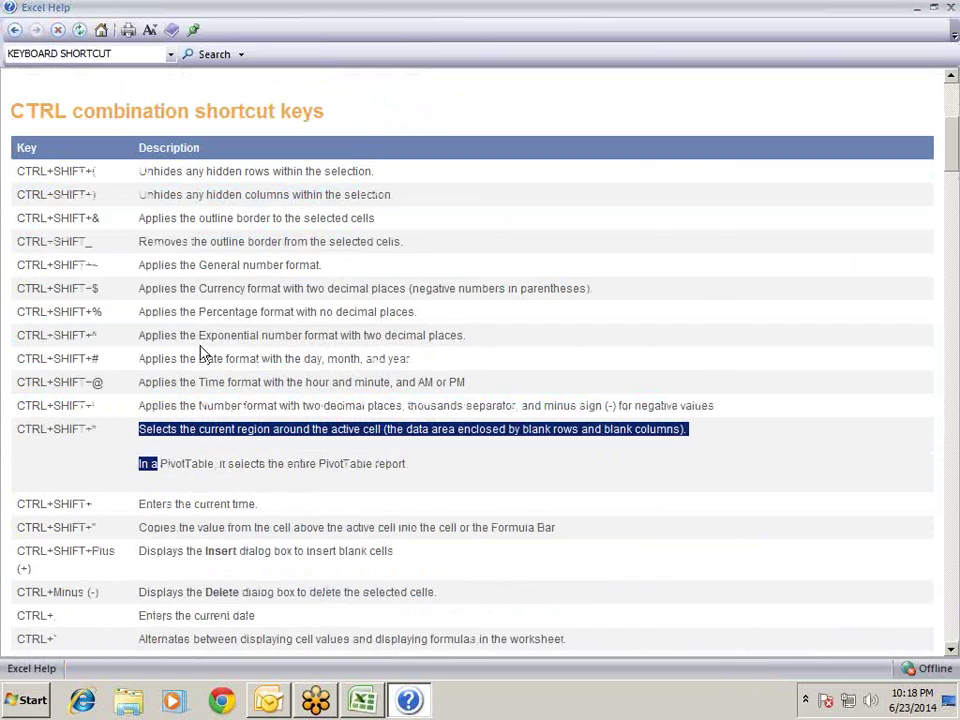
pyautogui.click(356, 248)
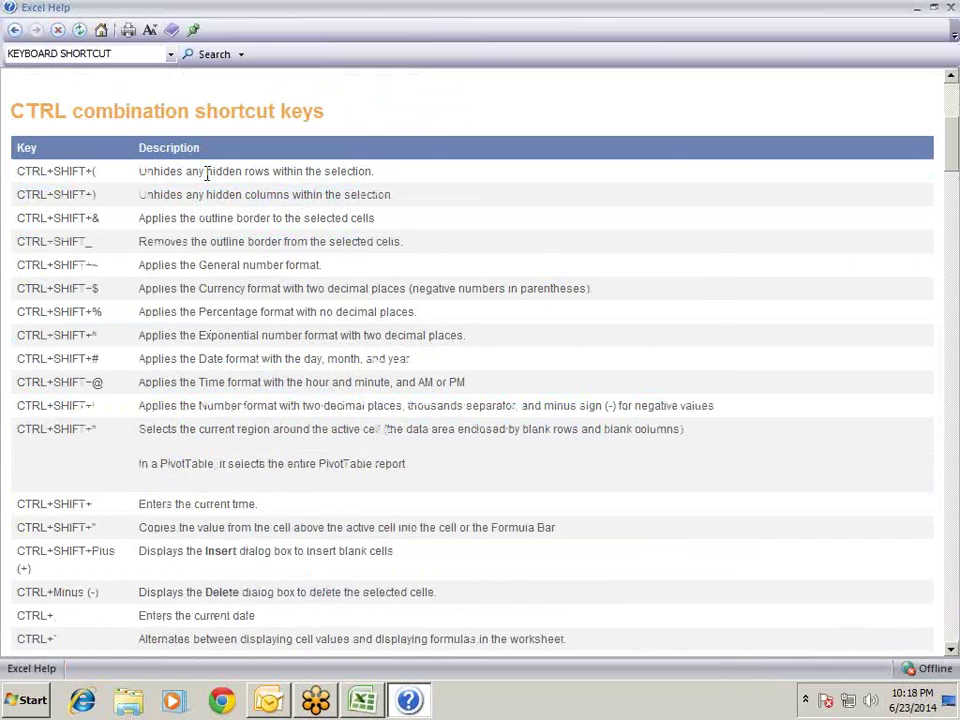
pyautogui.scroll(-1, 293, 193)
pyautogui.scroll(-2, 293, 193)
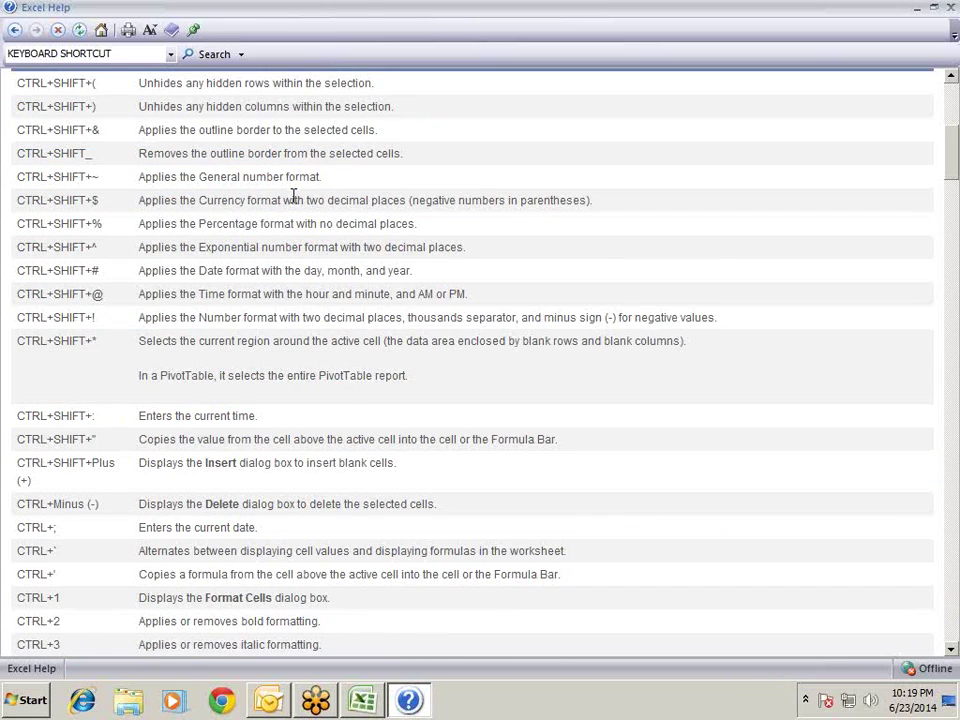
pyautogui.scroll(-2, 293, 197)
pyautogui.scroll(-2, 293, 197)
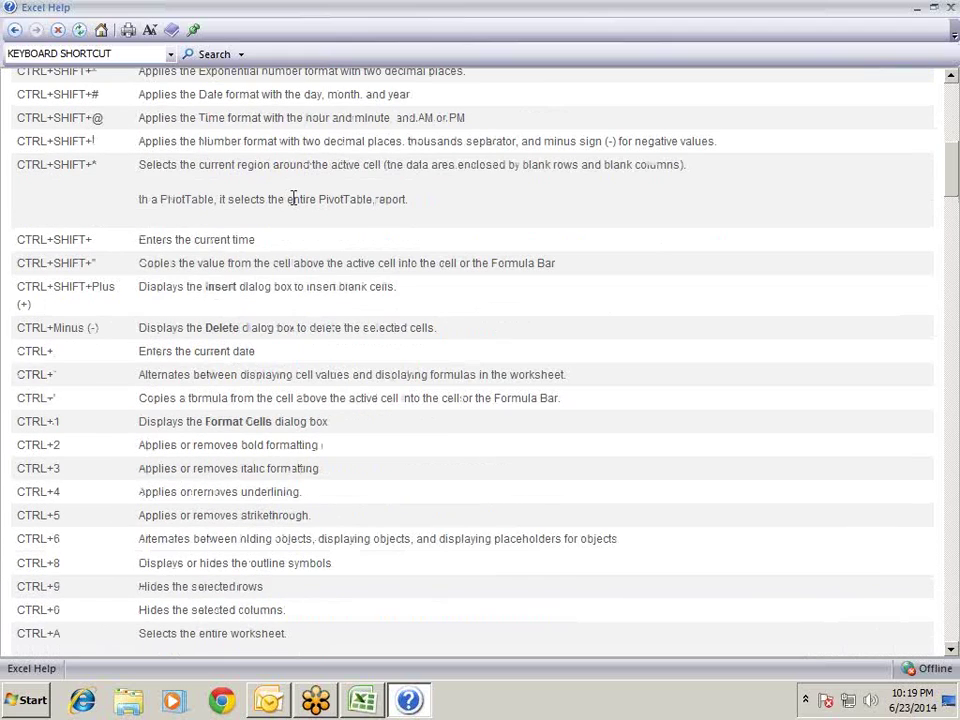
pyautogui.moveTo(436, 330)
pyautogui.mouseDown()
pyautogui.moveTo(30, 268)
pyautogui.moveTo(15, 327)
pyautogui.mouseUp()
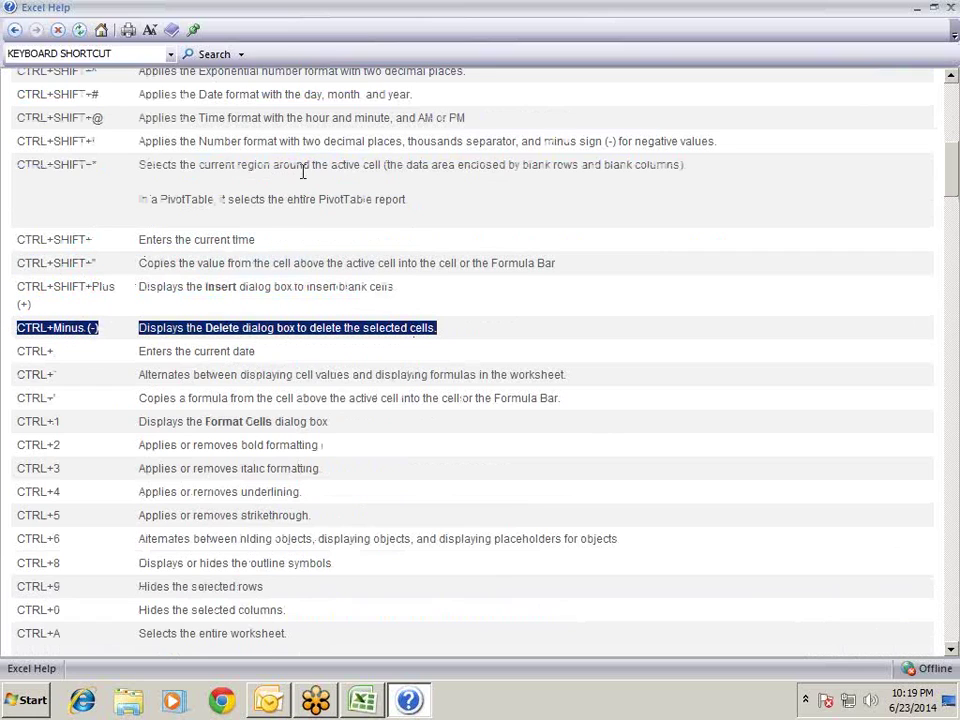
pyautogui.scroll(-2, 303, 171)
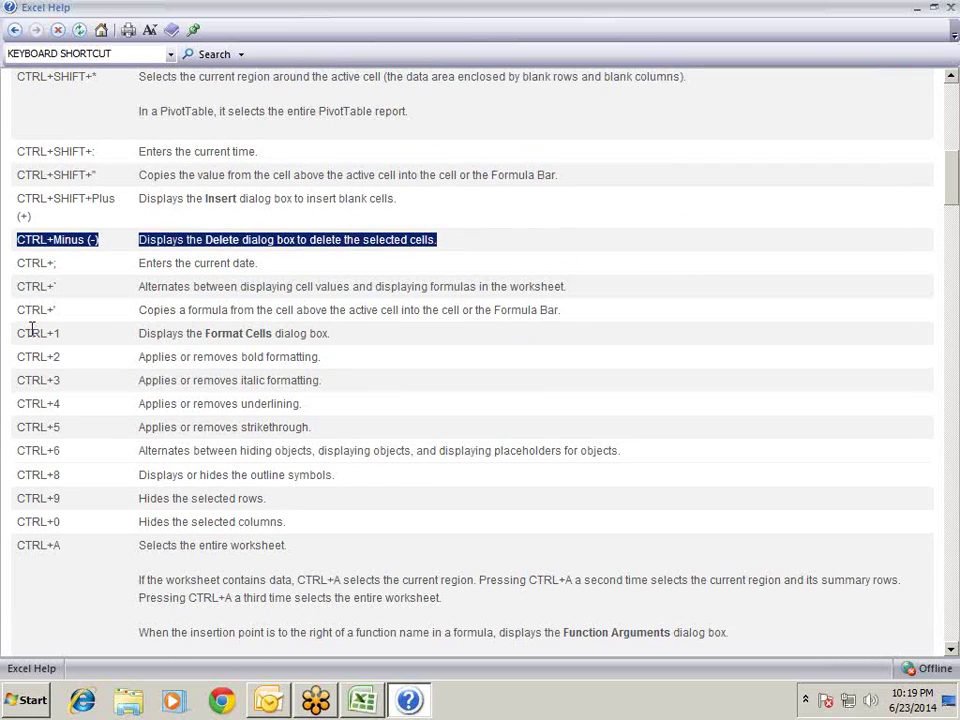
pyautogui.moveTo(17, 333); pyautogui.dragTo(90, 336)
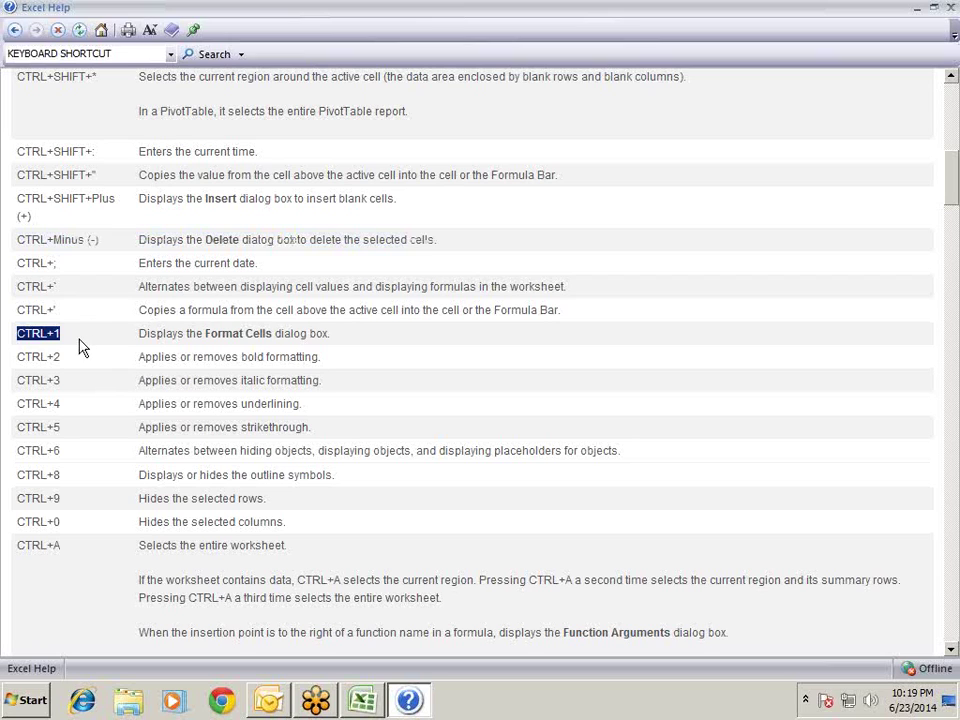
pyautogui.click(81, 346)
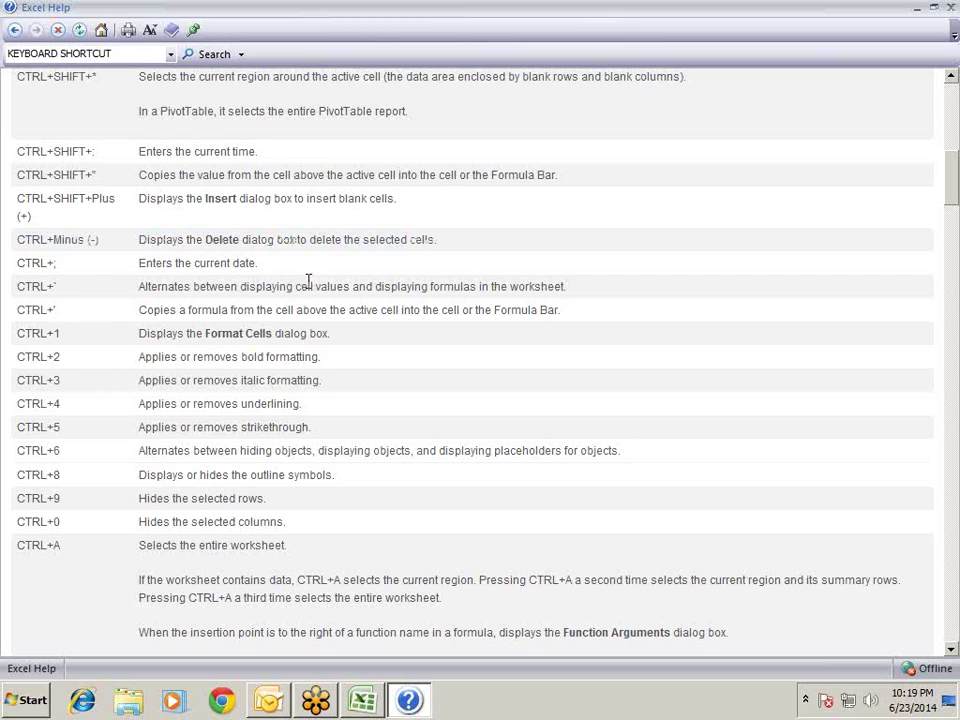
pyautogui.scroll(4, 86, 261)
pyautogui.scroll(1, 87, 254)
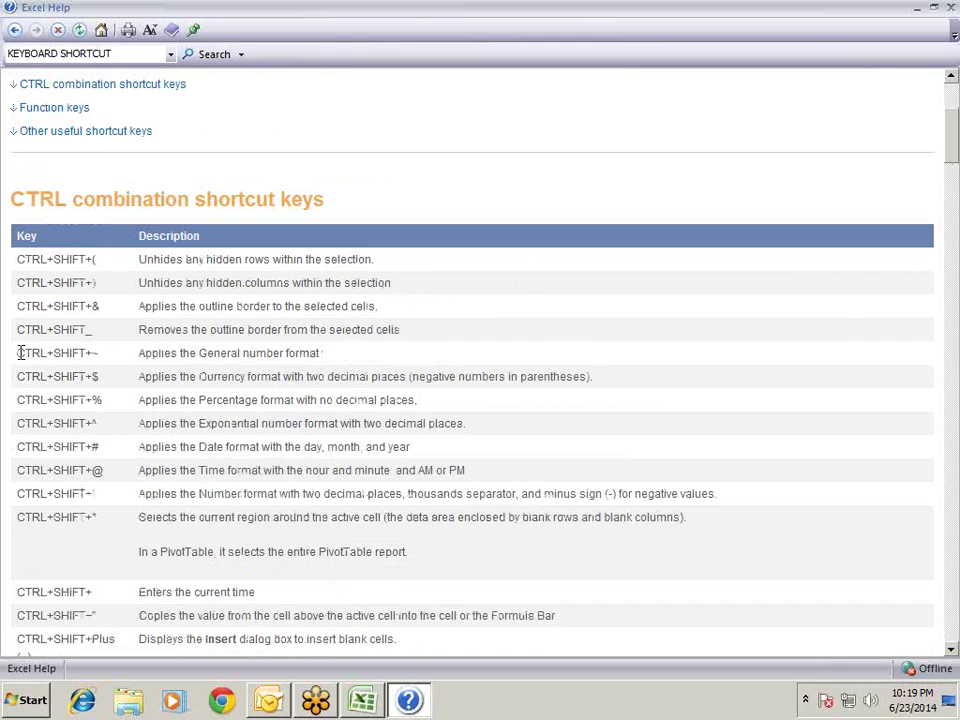
pyautogui.moveTo(20, 352)
pyautogui.mouseDown()
pyautogui.moveTo(238, 378)
pyautogui.moveTo(316, 357)
pyautogui.mouseUp()
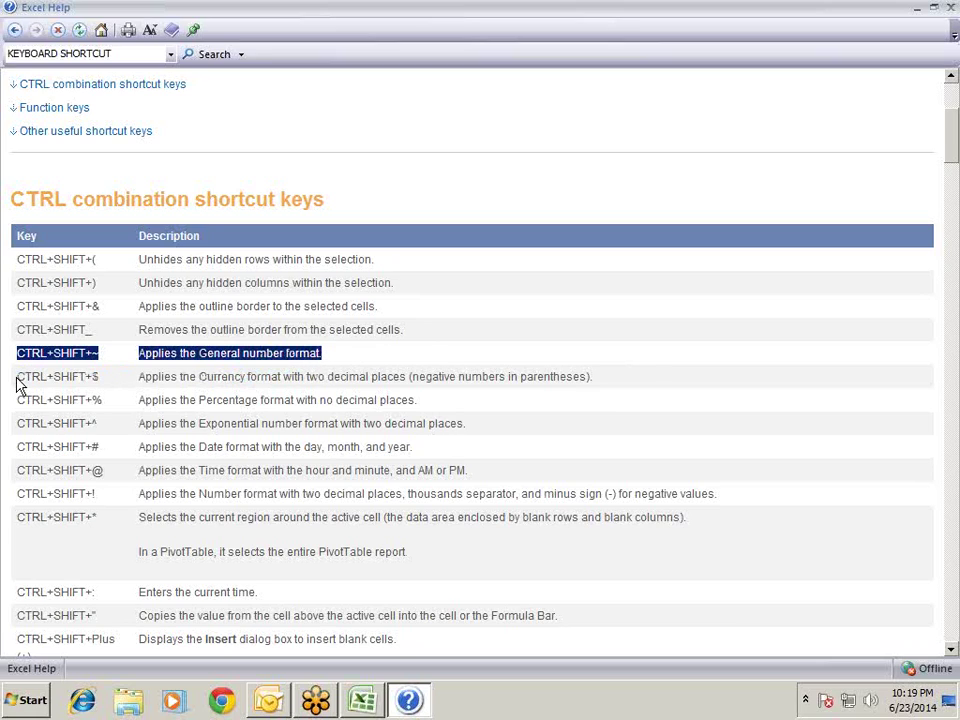
pyautogui.moveTo(16, 379); pyautogui.dragTo(372, 382)
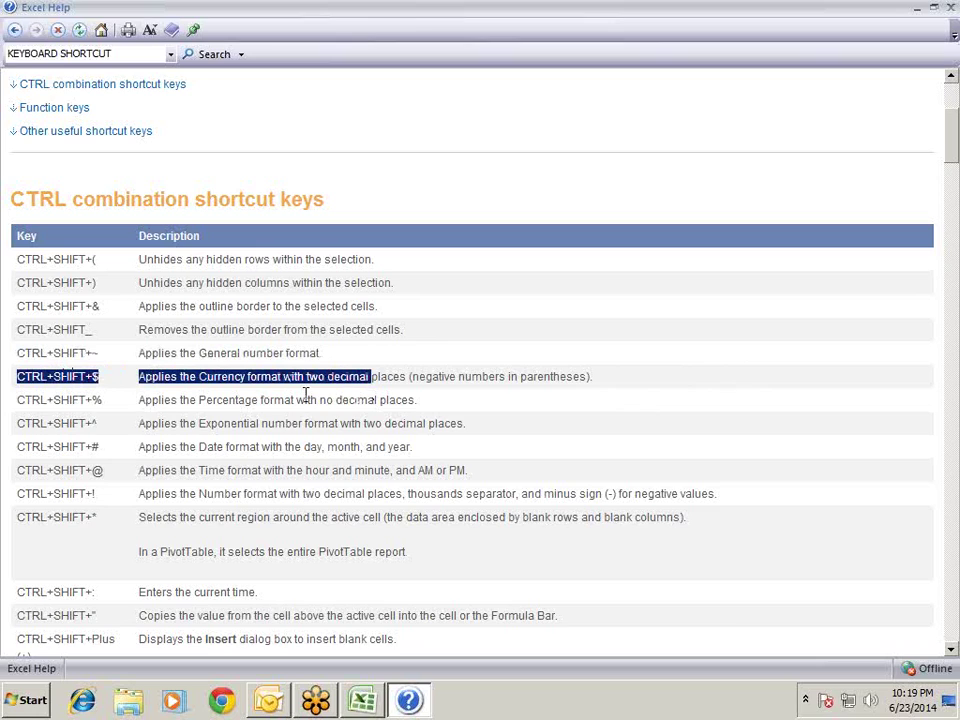
pyautogui.moveTo(98, 399)
pyautogui.mouseDown()
pyautogui.moveTo(19, 409)
pyautogui.moveTo(51, 397)
pyautogui.moveTo(424, 404)
pyautogui.mouseUp()
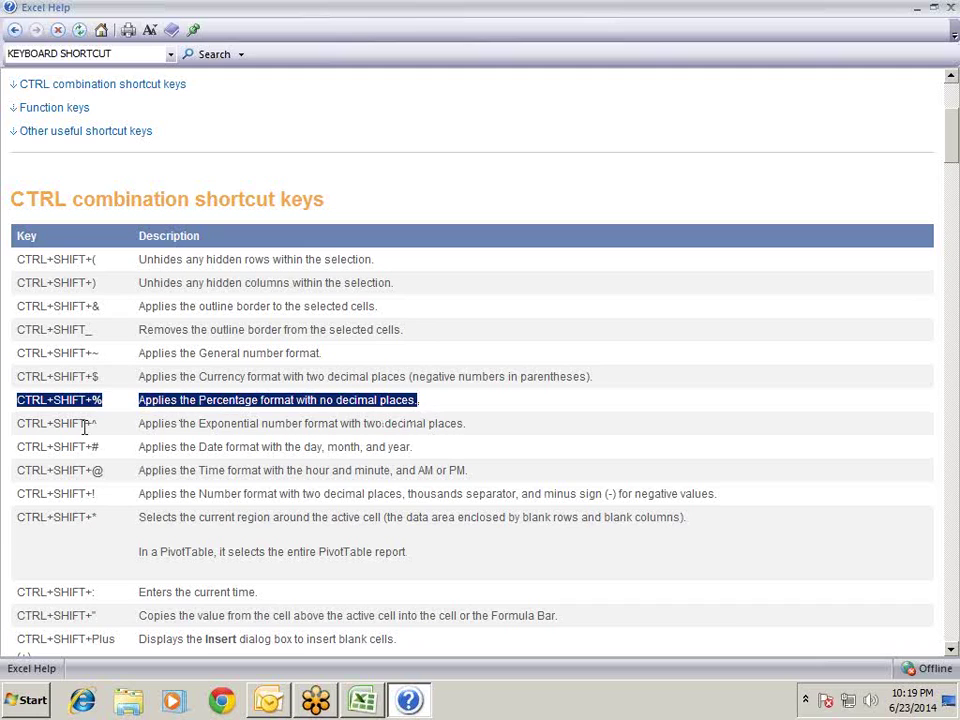
pyautogui.moveTo(178, 423)
pyautogui.mouseDown()
pyautogui.moveTo(261, 425)
pyautogui.moveTo(195, 452)
pyautogui.moveTo(296, 478)
pyautogui.mouseUp()
pyautogui.click(164, 473)
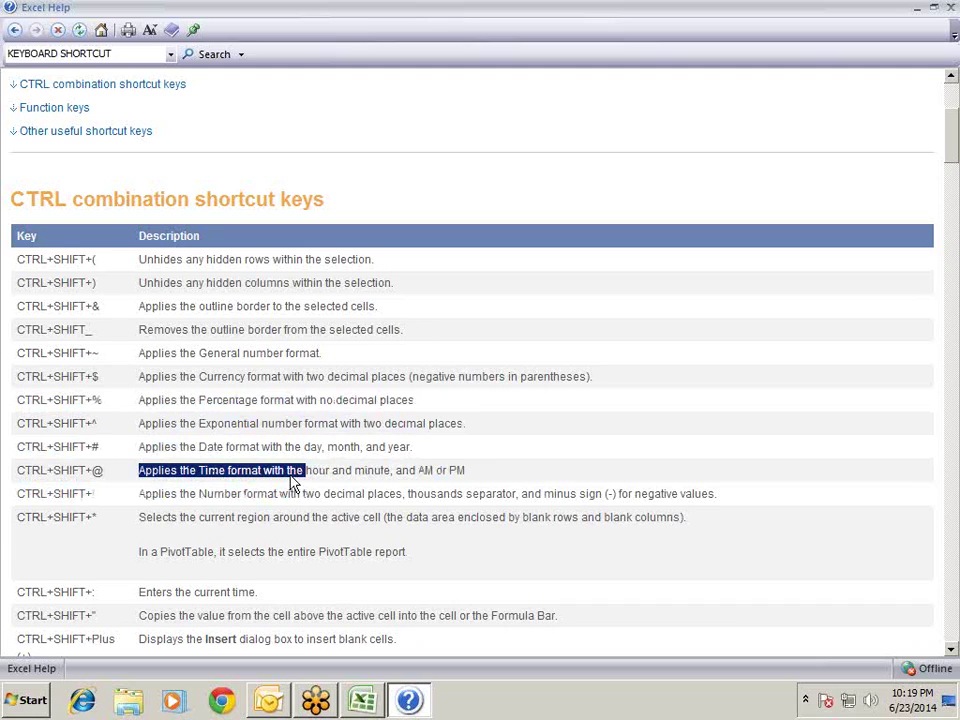
pyautogui.moveTo(47, 447)
pyautogui.mouseDown()
pyautogui.moveTo(300, 450)
pyautogui.moveTo(143, 451)
pyautogui.mouseUp()
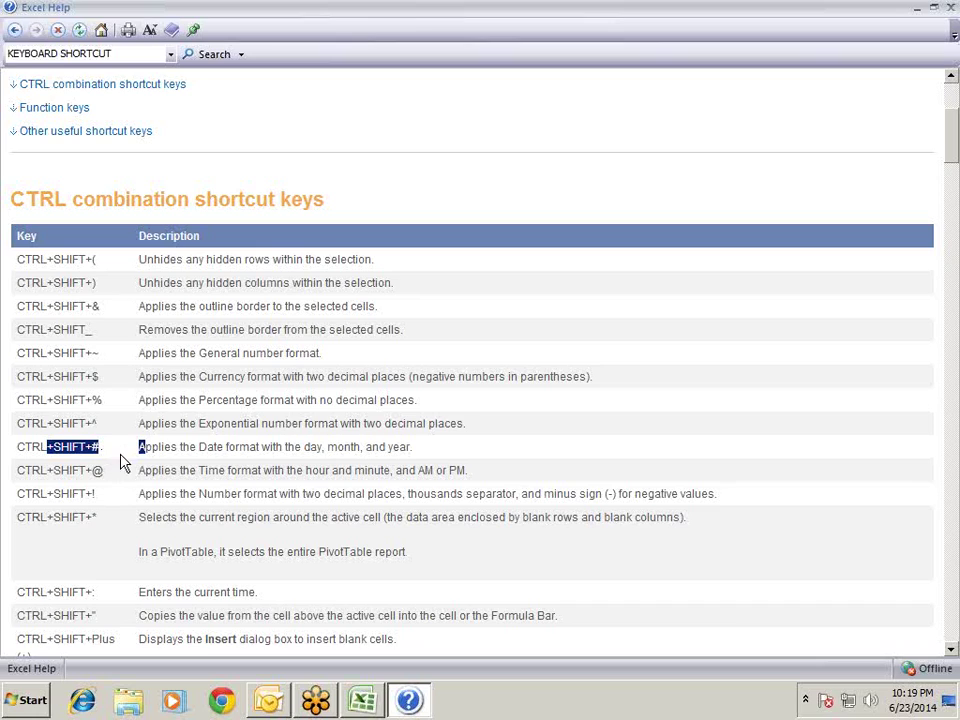
pyautogui.click(113, 478)
pyautogui.moveTo(108, 455); pyautogui.dragTo(12, 356)
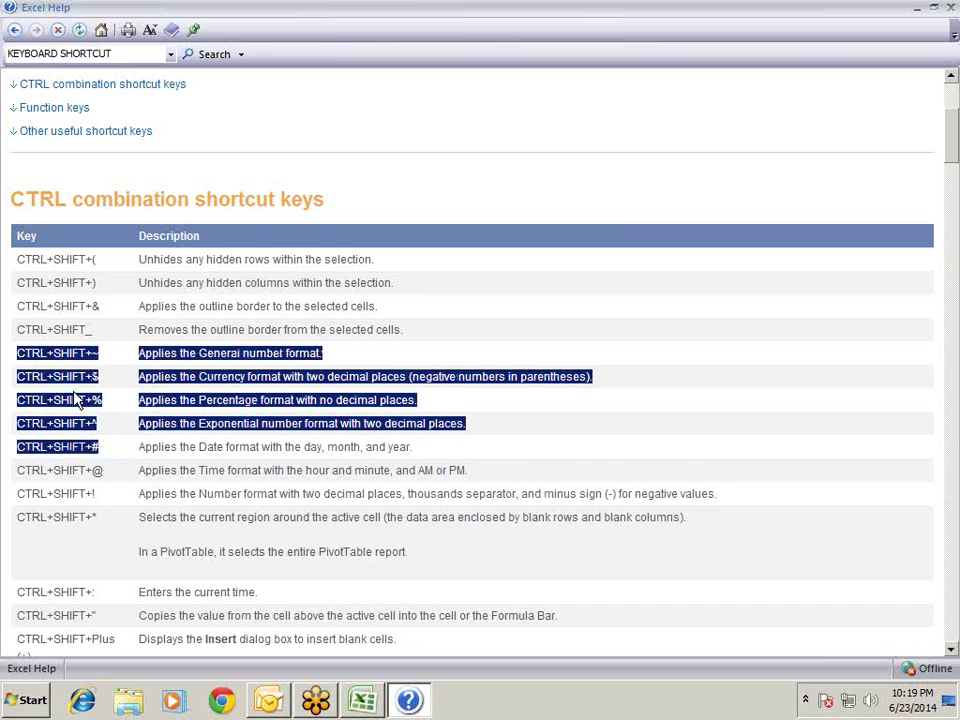
pyautogui.click(116, 422)
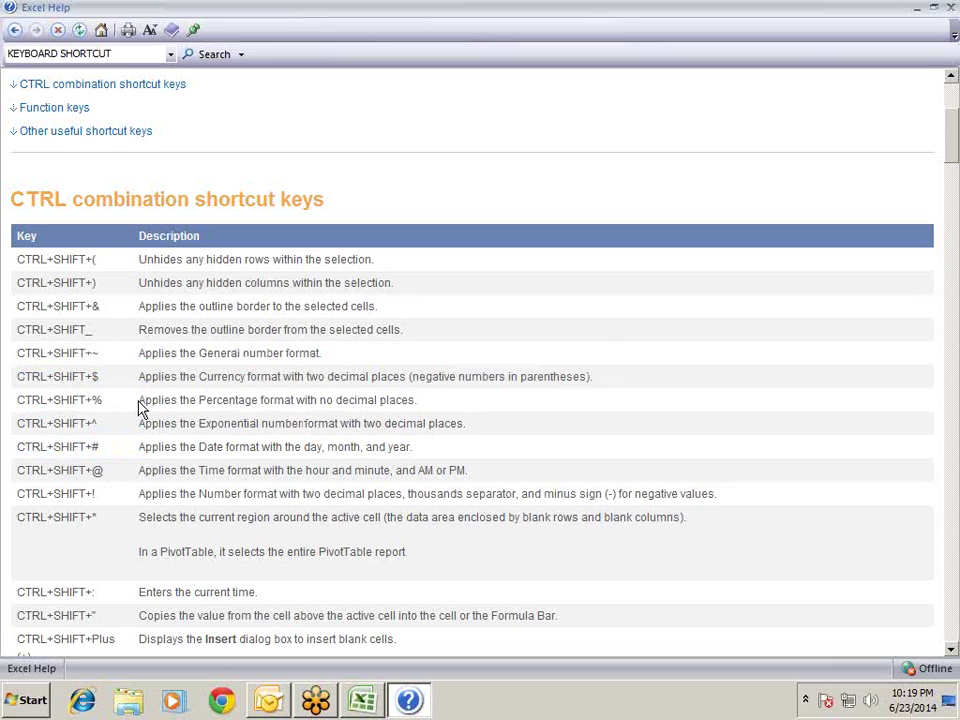
pyautogui.scroll(-3, 142, 408)
pyautogui.scroll(-3, 150, 381)
pyautogui.scroll(-3, 152, 380)
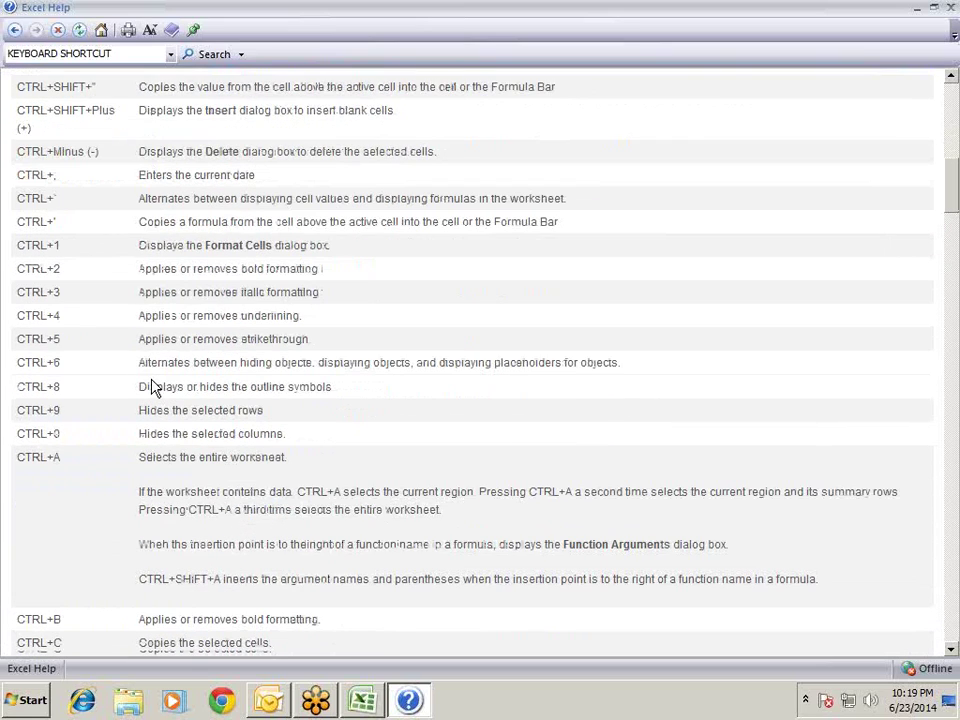
pyautogui.scroll(-3, 155, 386)
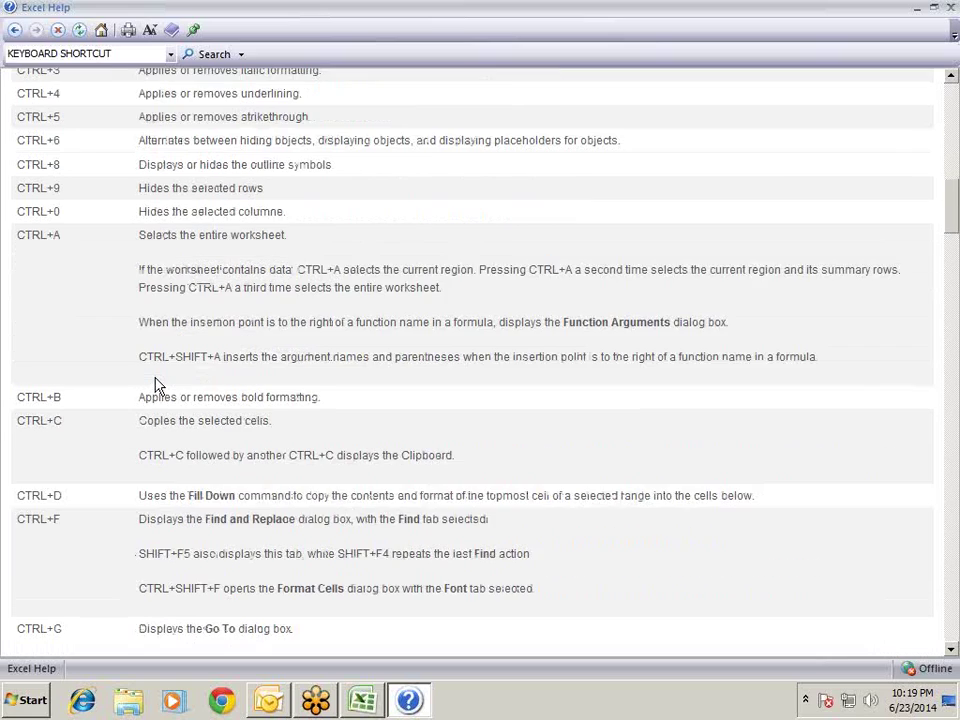
pyautogui.scroll(-6, 155, 383)
pyautogui.scroll(-3, 156, 378)
pyautogui.scroll(-6, 156, 380)
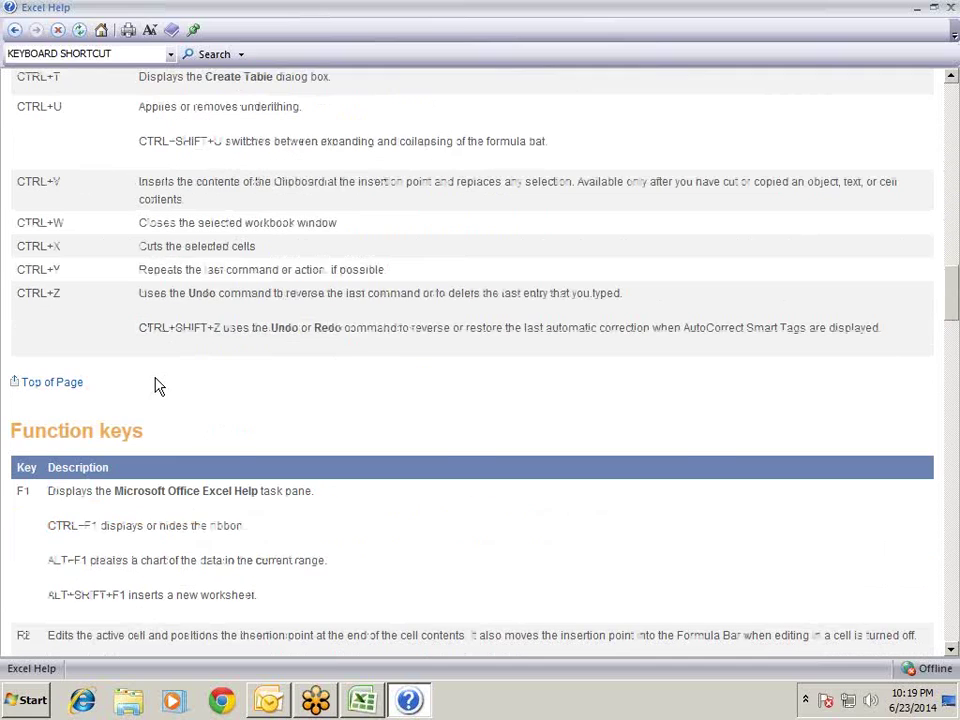
pyautogui.scroll(-2, 156, 386)
pyautogui.scroll(-2, 156, 386)
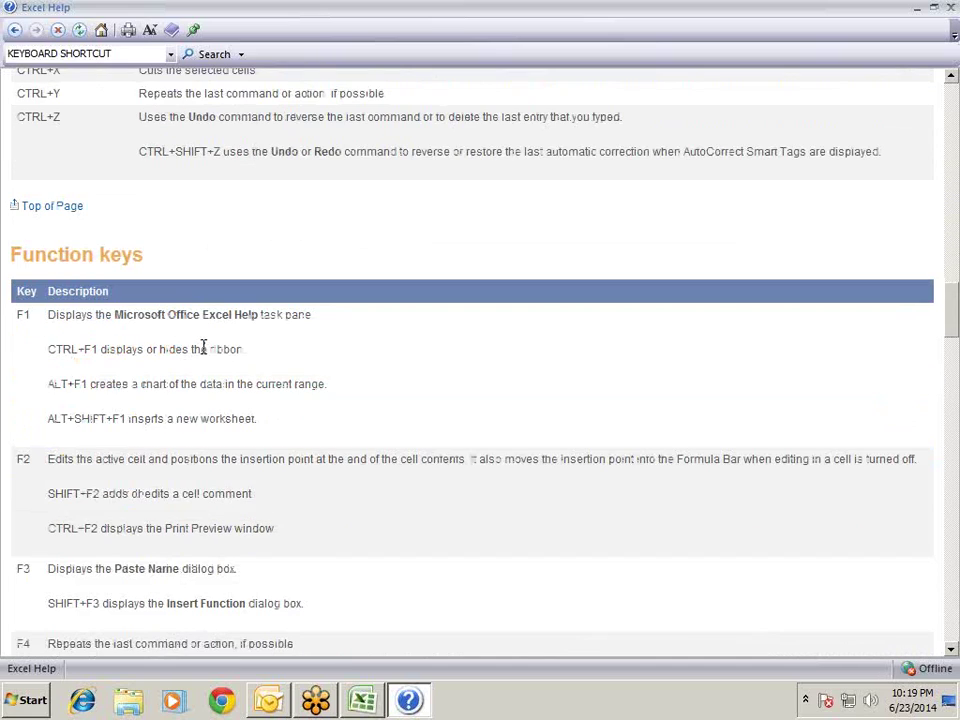
pyautogui.scroll(-3, 203, 346)
pyautogui.scroll(-2, 203, 346)
pyautogui.scroll(-3, 203, 346)
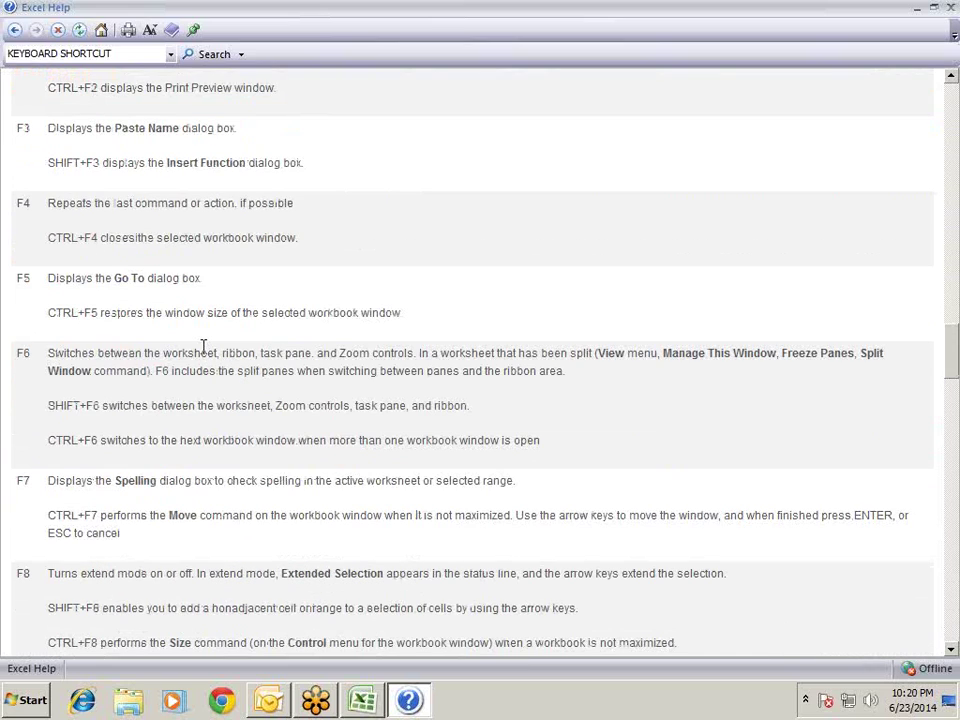
pyautogui.scroll(-5, 220, 314)
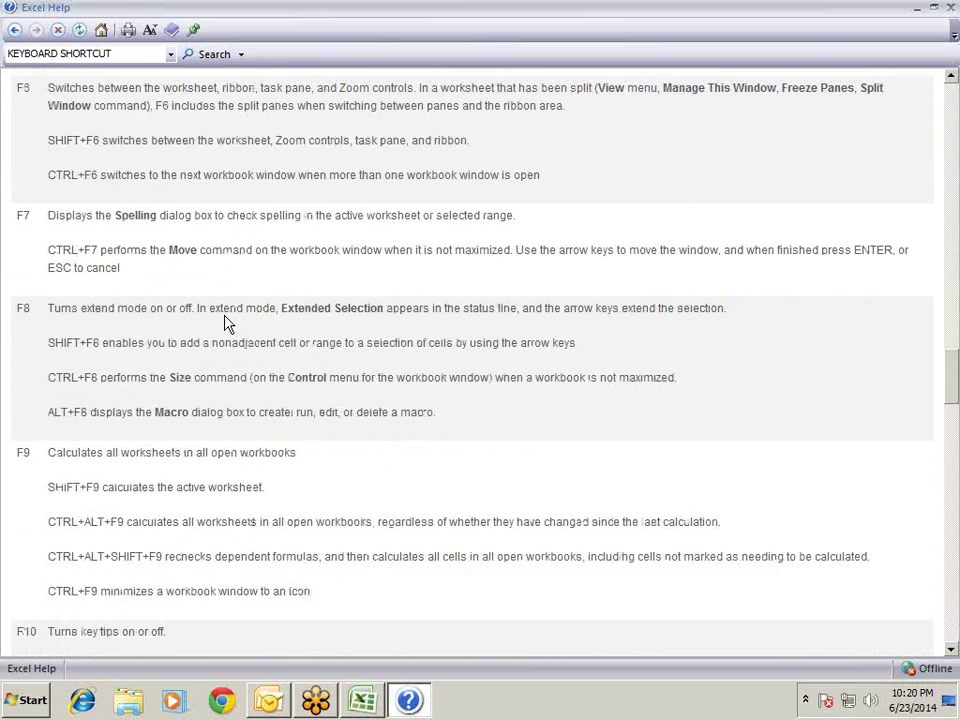
pyautogui.scroll(-2, 226, 322)
pyautogui.scroll(-3, 231, 321)
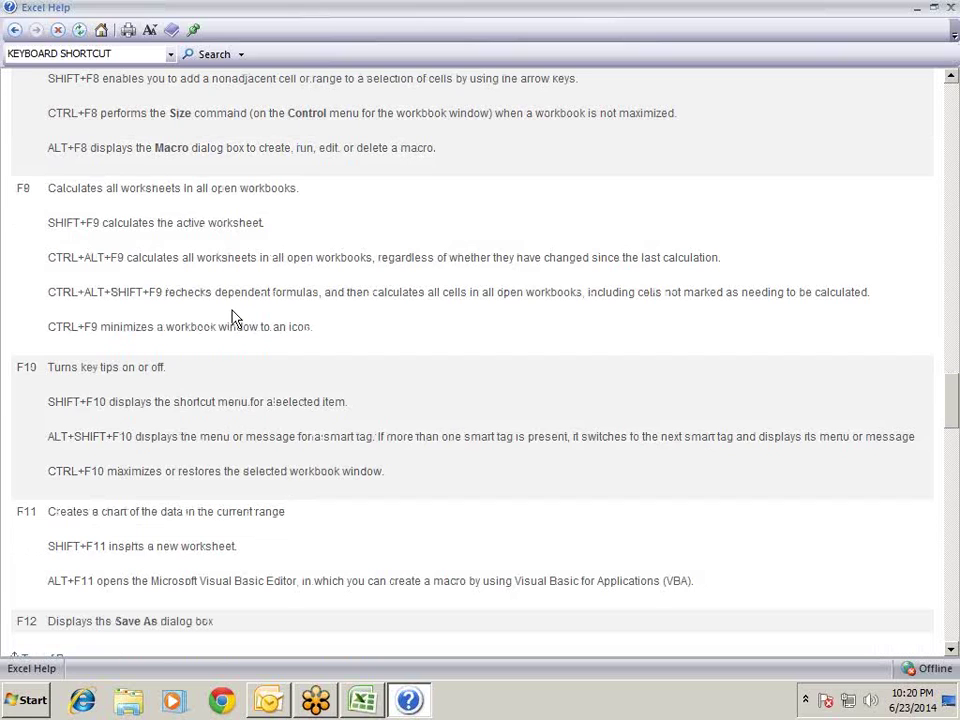
pyautogui.scroll(-2, 231, 310)
pyautogui.scroll(-4, 231, 310)
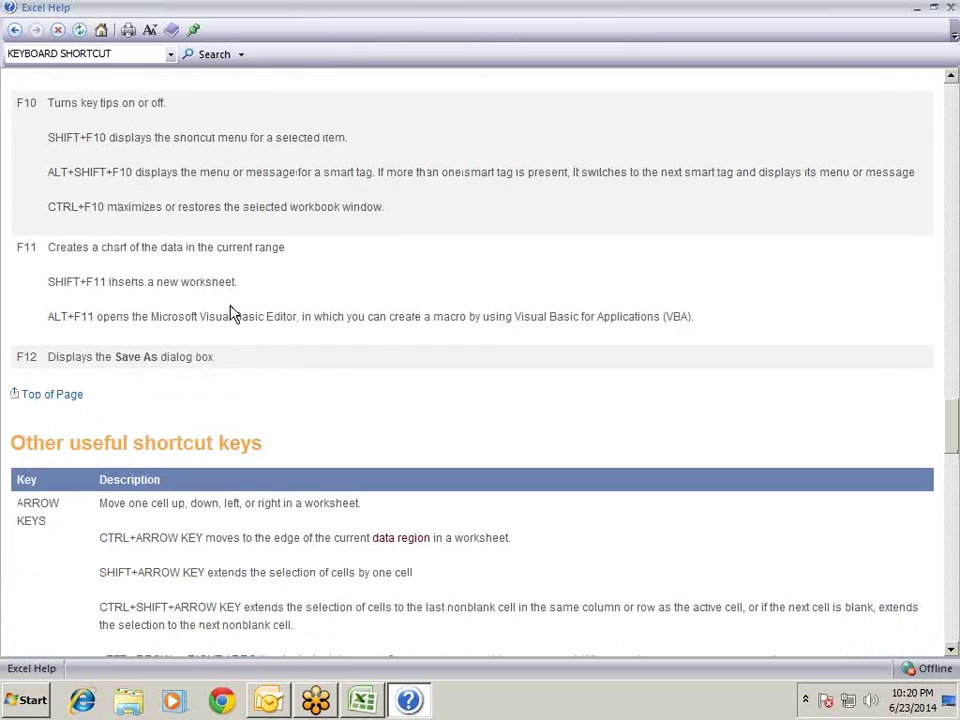
pyautogui.scroll(-5, 231, 310)
pyautogui.scroll(-2, 231, 310)
pyautogui.scroll(-1, 231, 305)
pyautogui.scroll(-5, 231, 305)
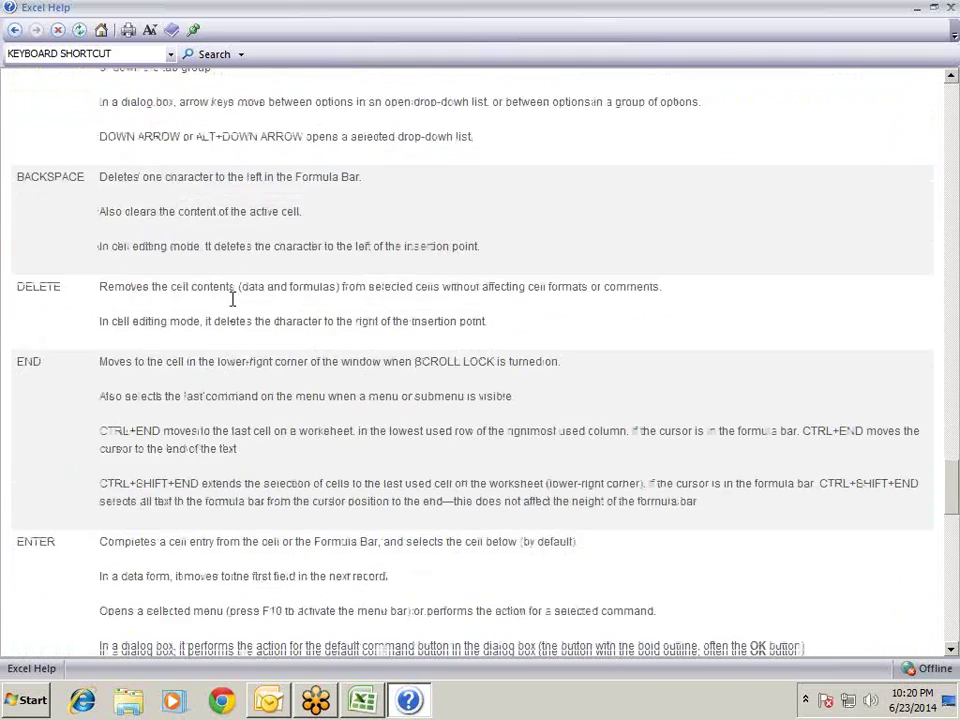
pyautogui.scroll(-4, 231, 304)
pyautogui.scroll(-5, 231, 302)
pyautogui.scroll(-4, 231, 302)
pyautogui.scroll(-3, 231, 304)
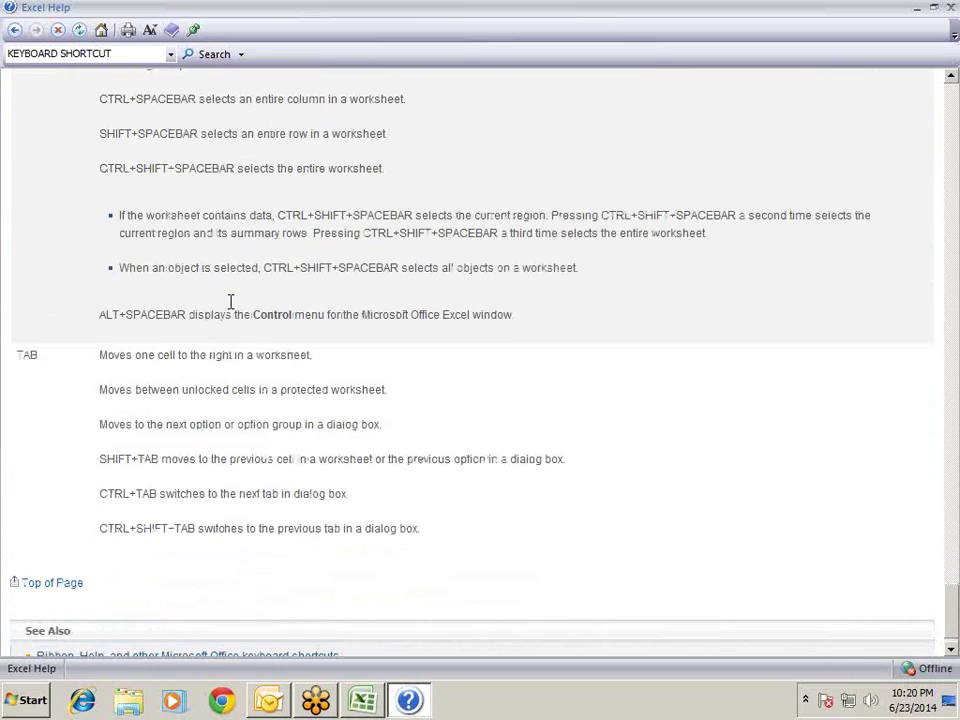
pyautogui.scroll(-1, 231, 302)
pyautogui.scroll(5, 400, 250)
pyautogui.scroll(1, 369, 281)
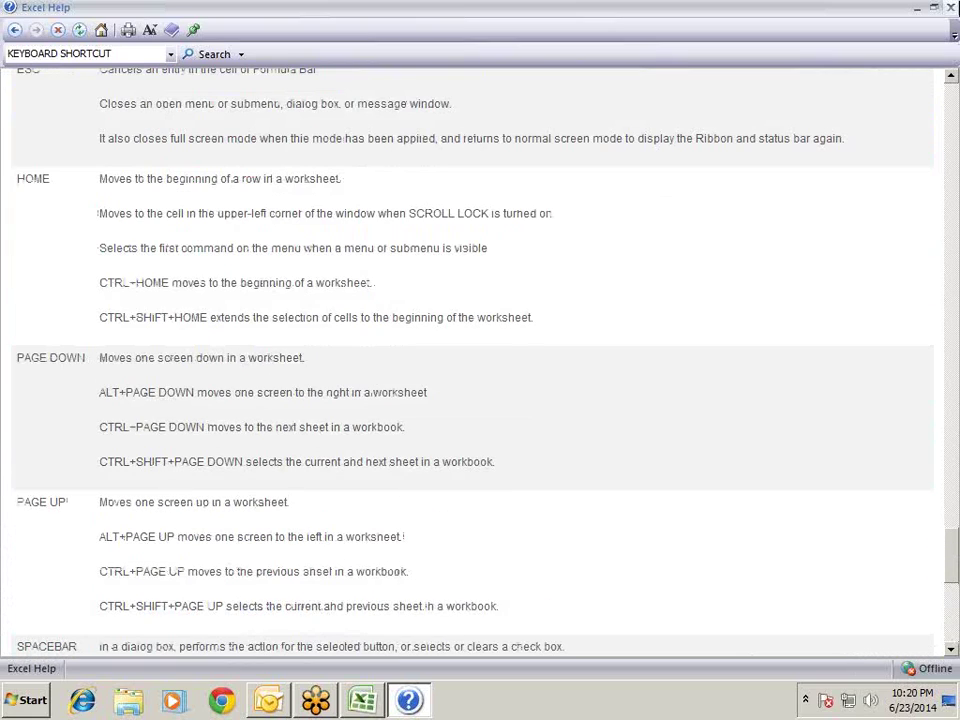
# Minimize Excel Help, show the desktop, and search Windows Help and Support for 'KEYBOARD SHORTCUTS'.
pyautogui.click(934, 8)
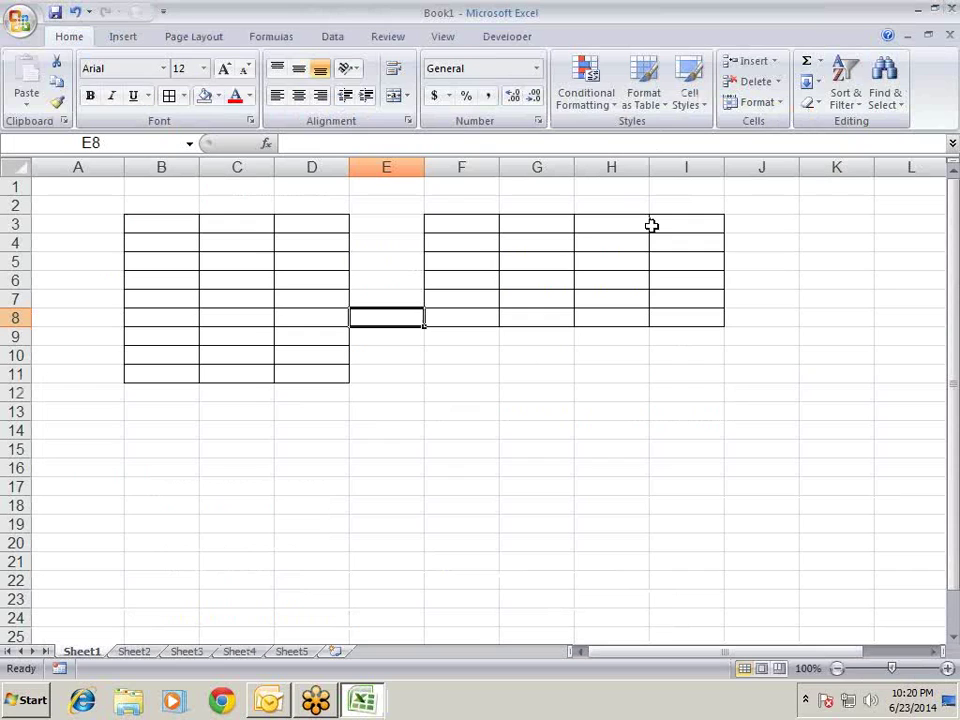
pyautogui.press('super+d')
pyautogui.rightClick(463, 240)
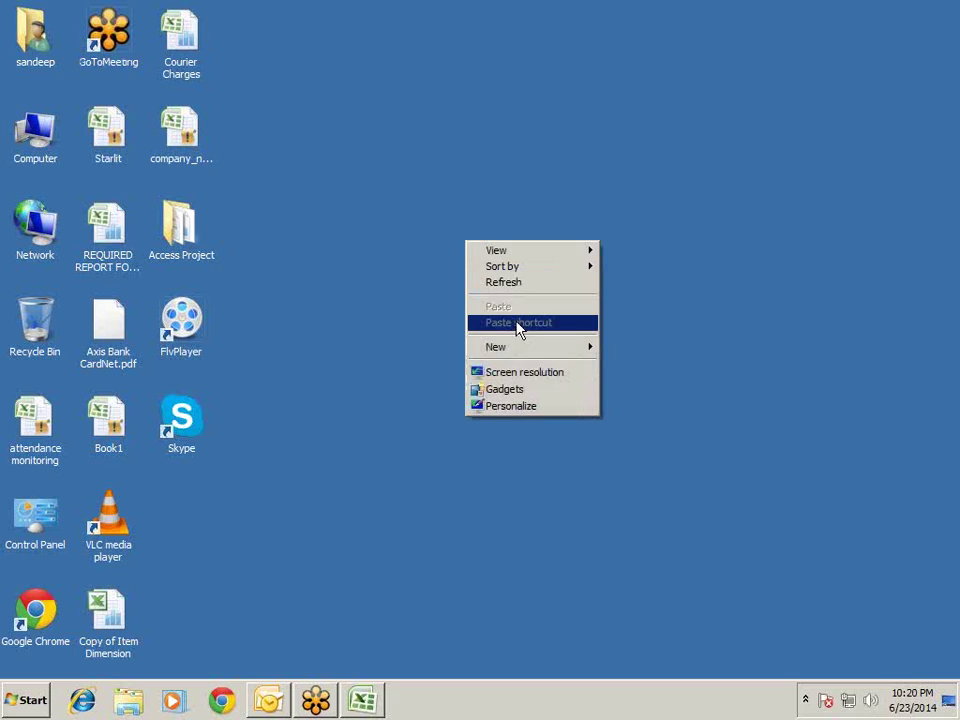
pyautogui.click(394, 301)
pyautogui.write('KEYBOARD')
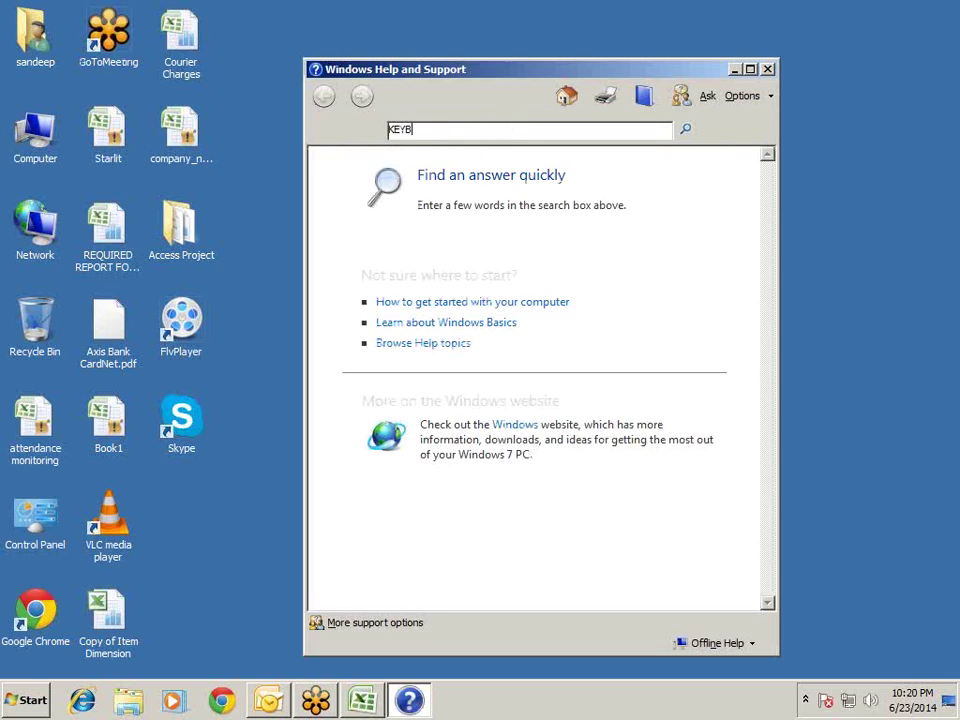
pyautogui.write(' SH')
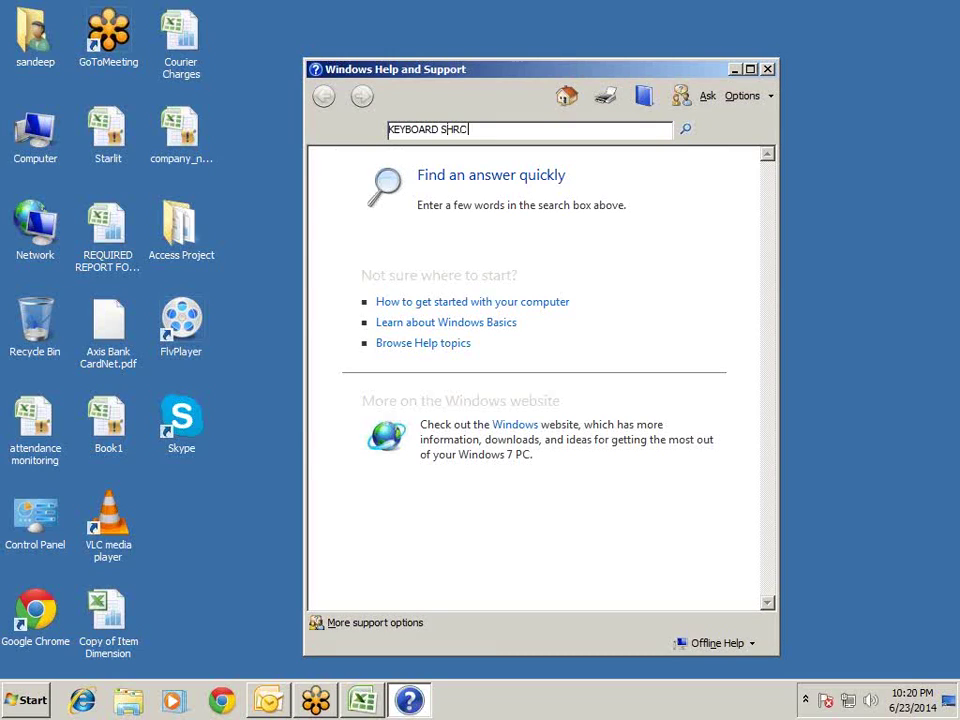
pyautogui.write('ORTCUTS')
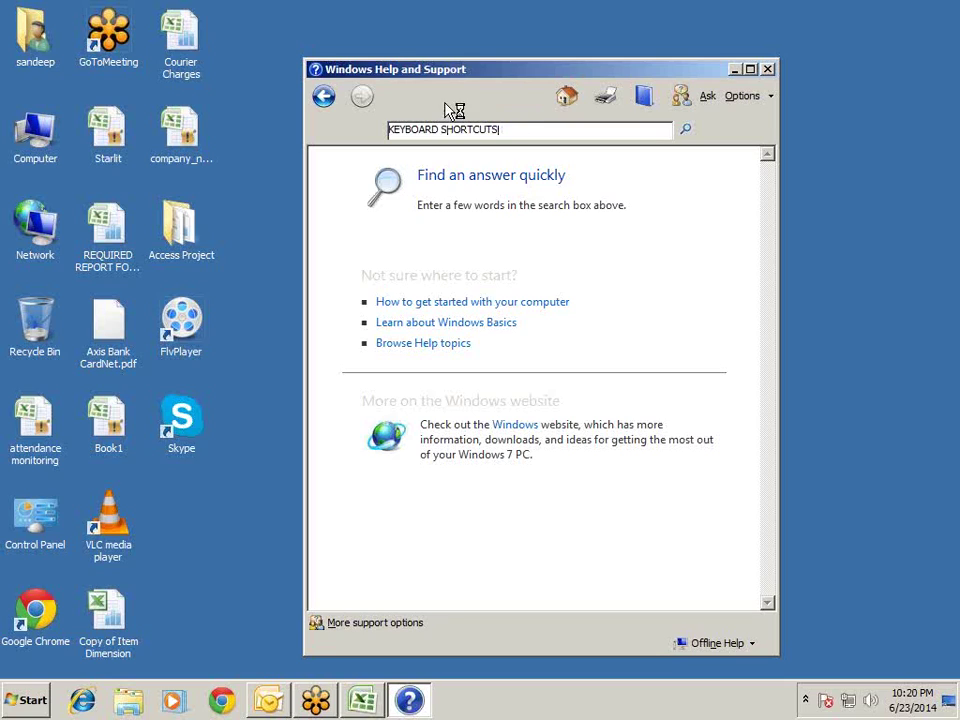
pyautogui.press('Return')
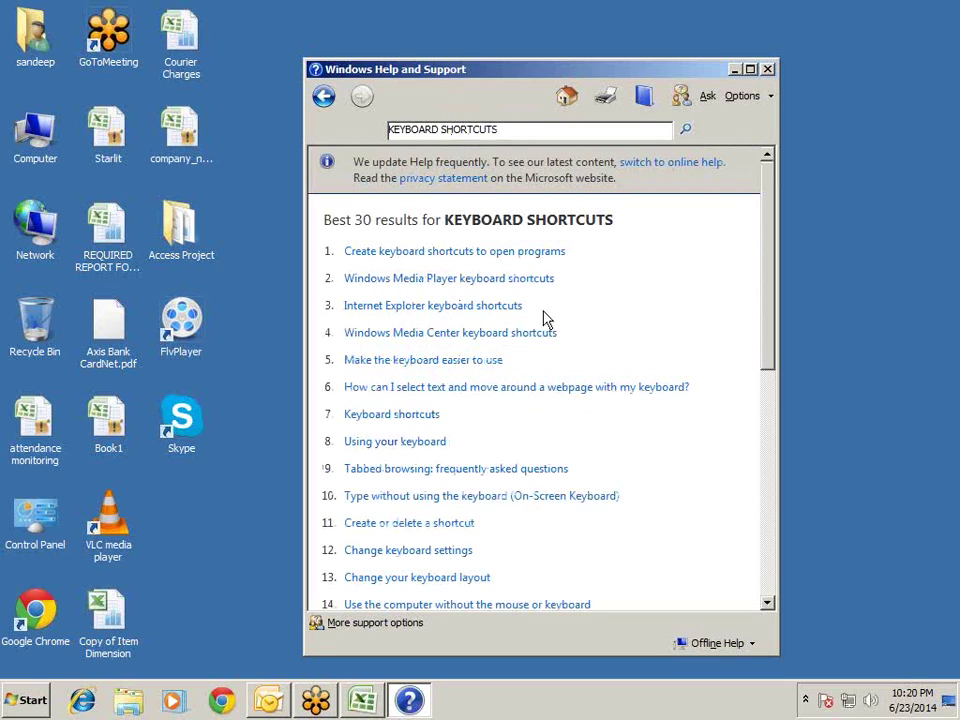
# Open the Keyboard shortcuts topic full screen and expand the Windows logo key table, highlighting Win+D.
pyautogui.click(418, 416)
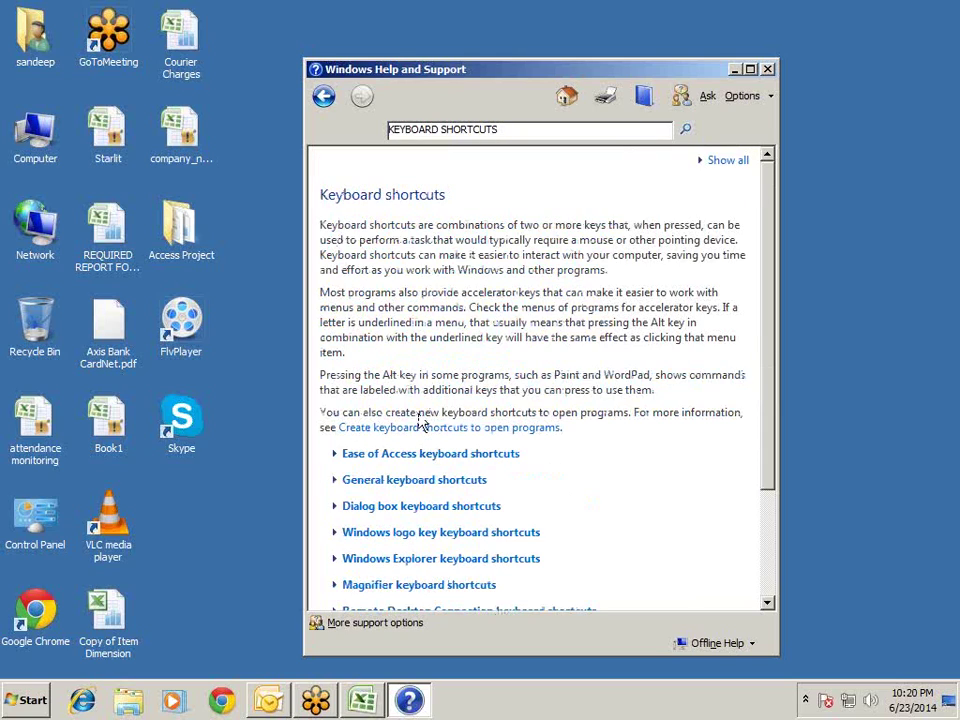
pyautogui.click(751, 69)
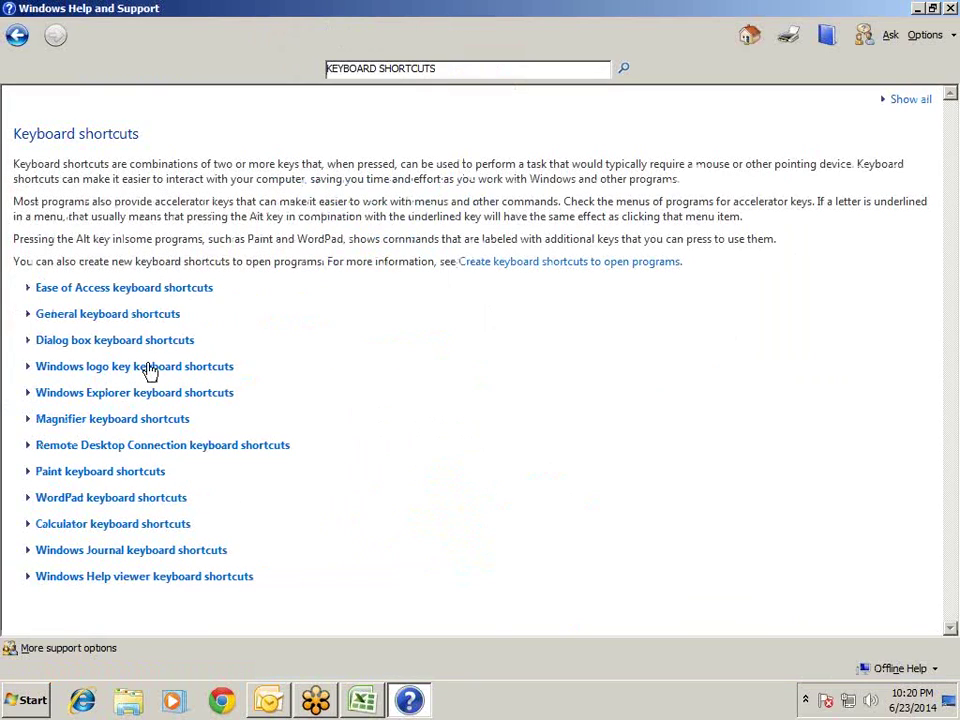
pyautogui.click(150, 368)
pyautogui.scroll(-3, 175, 371)
pyautogui.scroll(-3, 278, 357)
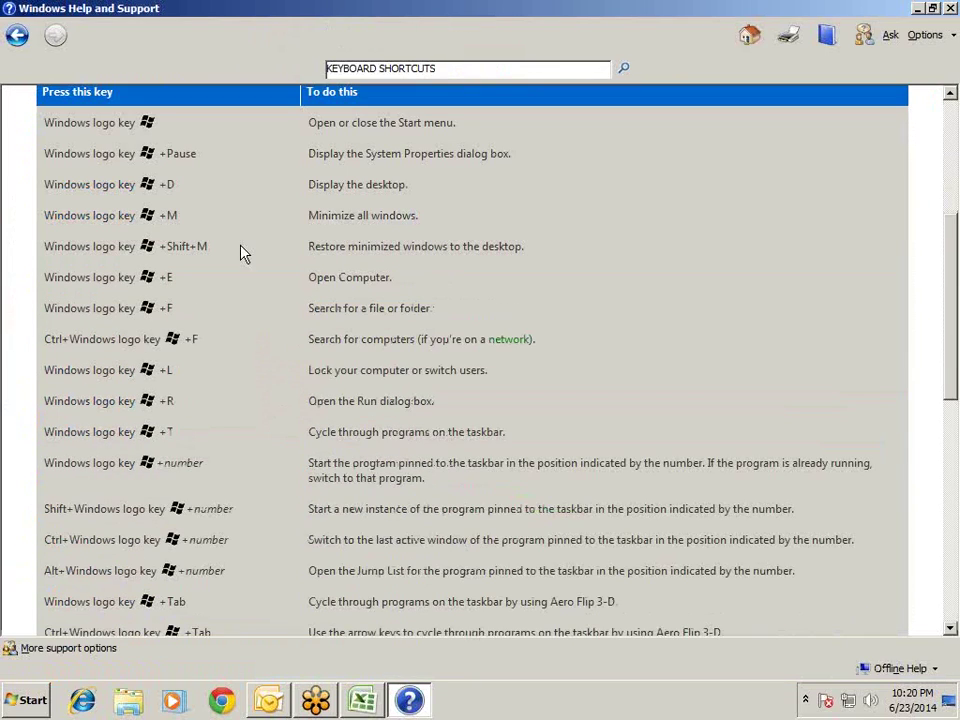
pyautogui.moveTo(43, 190); pyautogui.dragTo(472, 197)
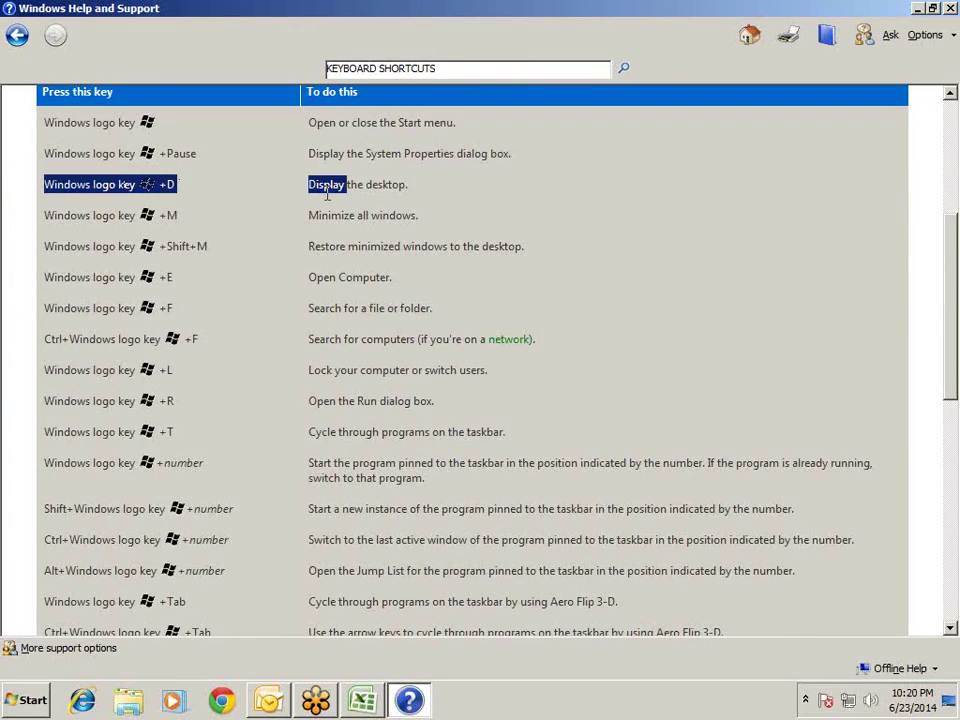
pyautogui.click(468, 200)
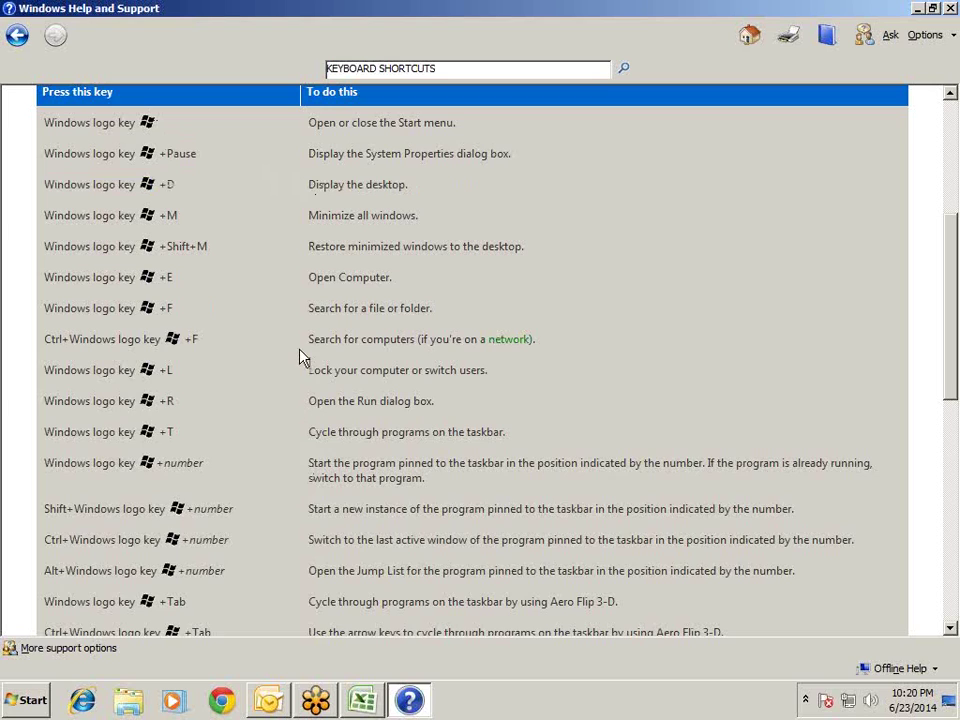
pyautogui.scroll(-3, 302, 357)
pyautogui.scroll(-2, 302, 357)
pyautogui.scroll(-2, 302, 357)
pyautogui.scroll(-3, 303, 358)
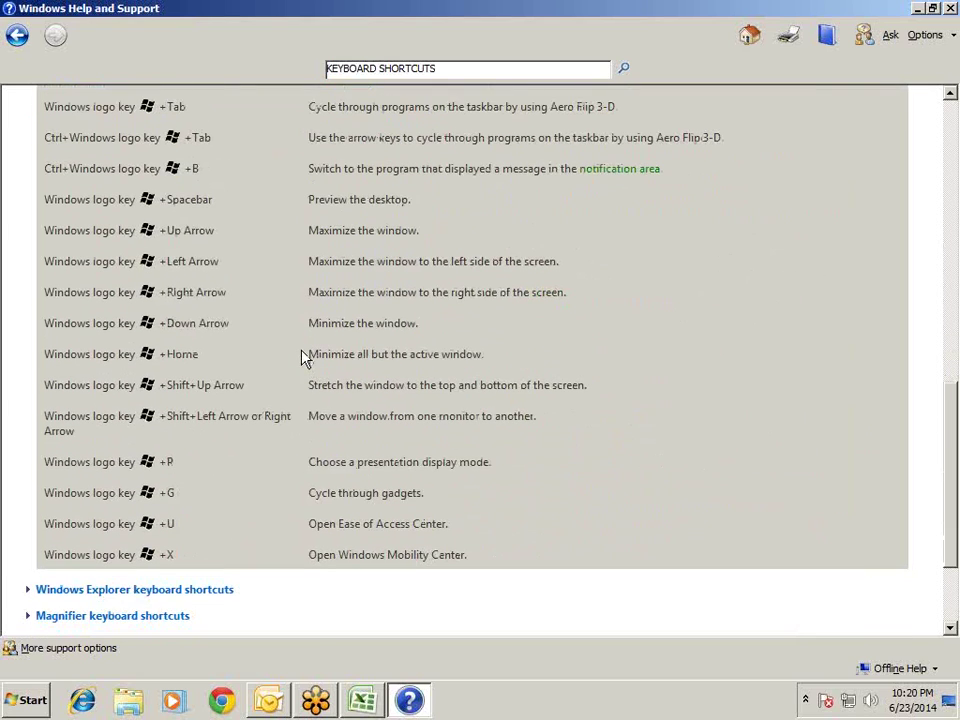
pyautogui.scroll(10, 303, 358)
pyautogui.scroll(5, 364, 364)
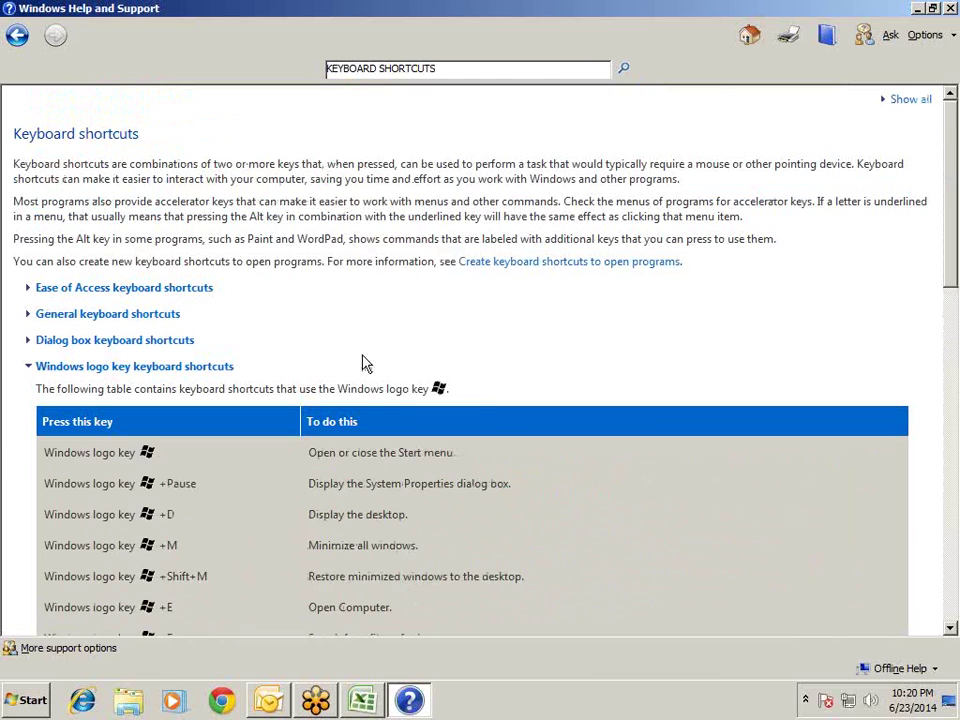
# Expand the Ease of Access and General keyboard shortcuts tables, highlighting rows to review them.
pyautogui.click(74, 289)
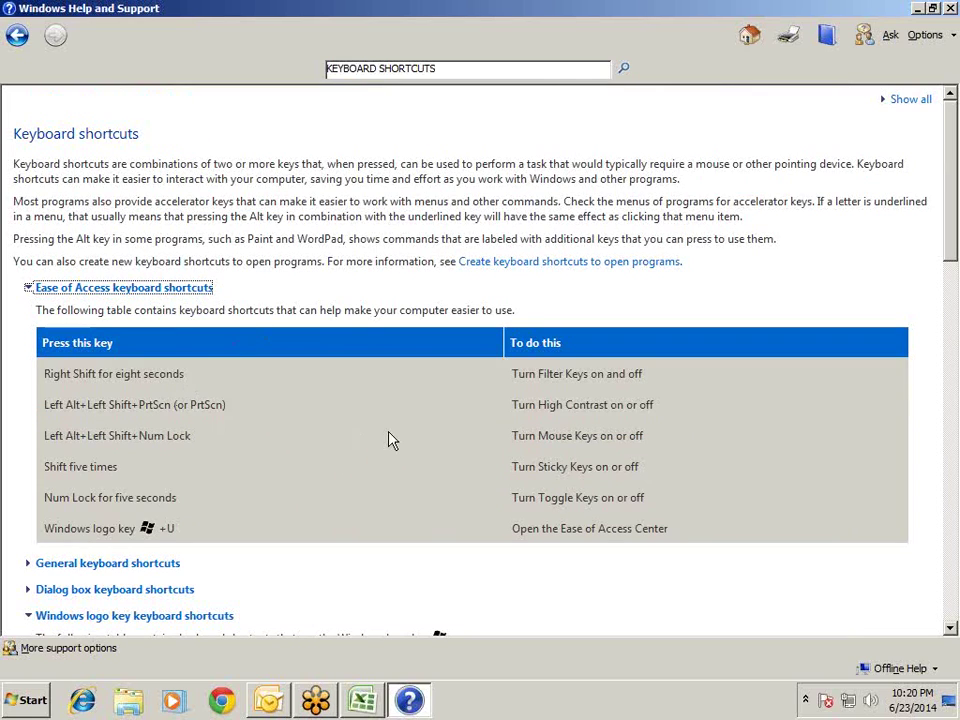
pyautogui.scroll(-3, 390, 439)
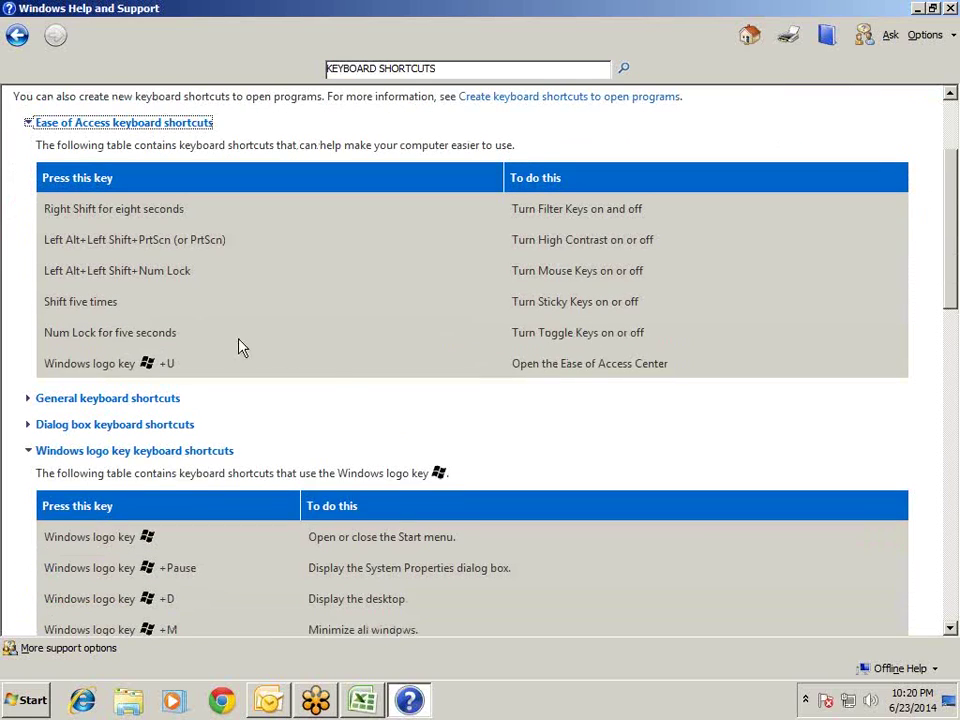
pyautogui.click(128, 399)
pyautogui.scroll(-5, 368, 300)
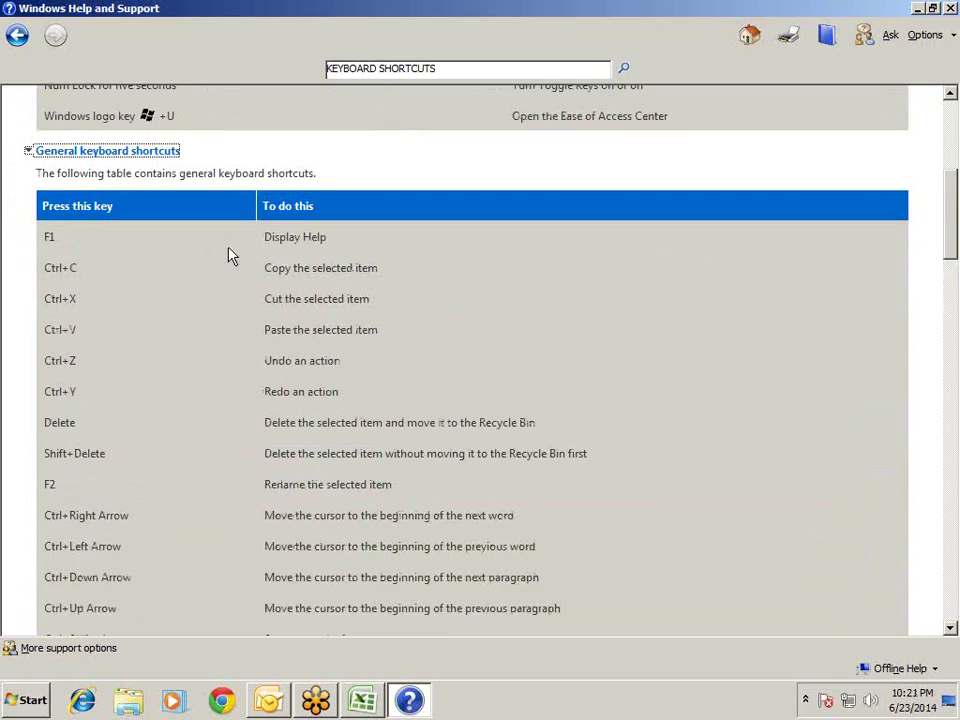
pyautogui.moveTo(224, 283); pyautogui.dragTo(388, 347)
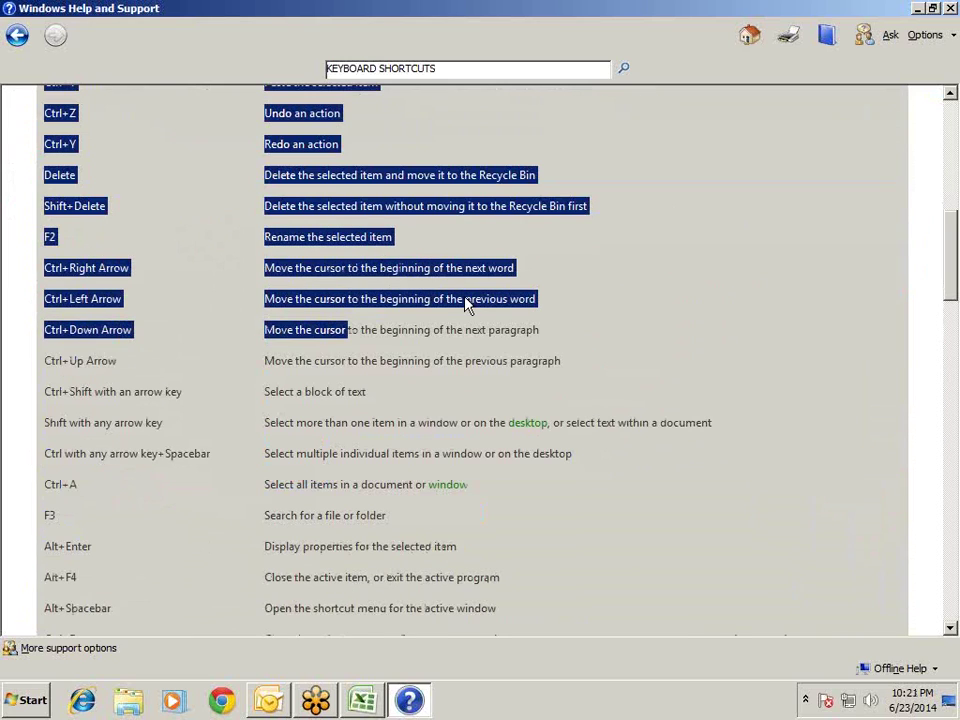
pyautogui.click(388, 347)
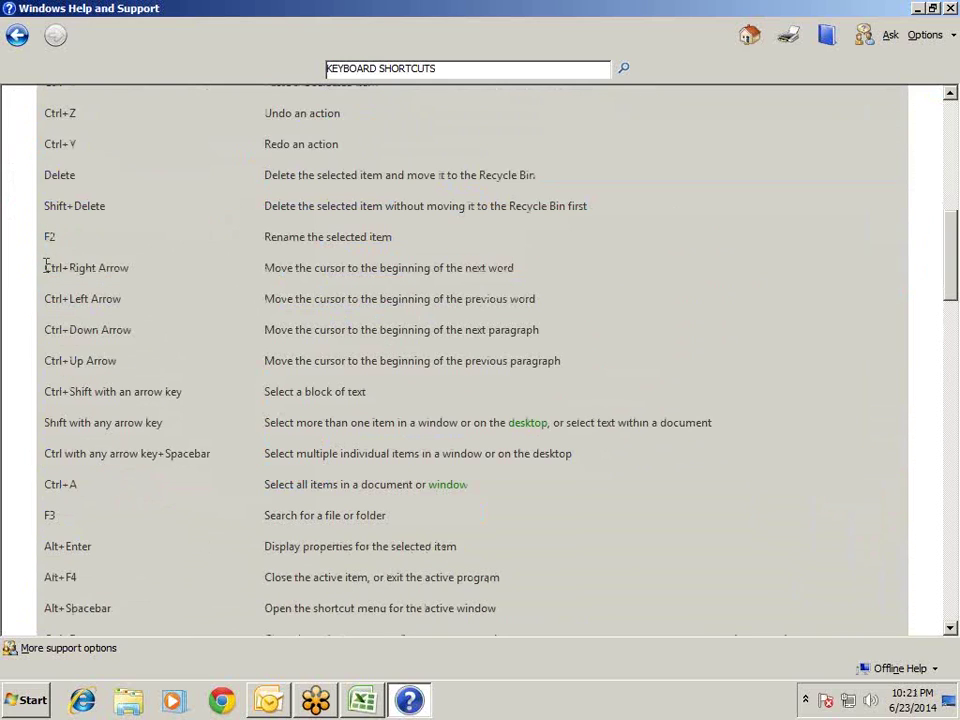
pyautogui.moveTo(45, 266); pyautogui.dragTo(364, 533)
pyautogui.scroll(-8, 531, 326)
pyautogui.moveTo(45, 256)
pyautogui.mouseDown()
pyautogui.moveTo(176, 264)
pyautogui.moveTo(239, 401)
pyautogui.mouseUp()
pyautogui.click(259, 469)
pyautogui.scroll(-5, 300, 396)
pyautogui.scroll(-2, 306, 401)
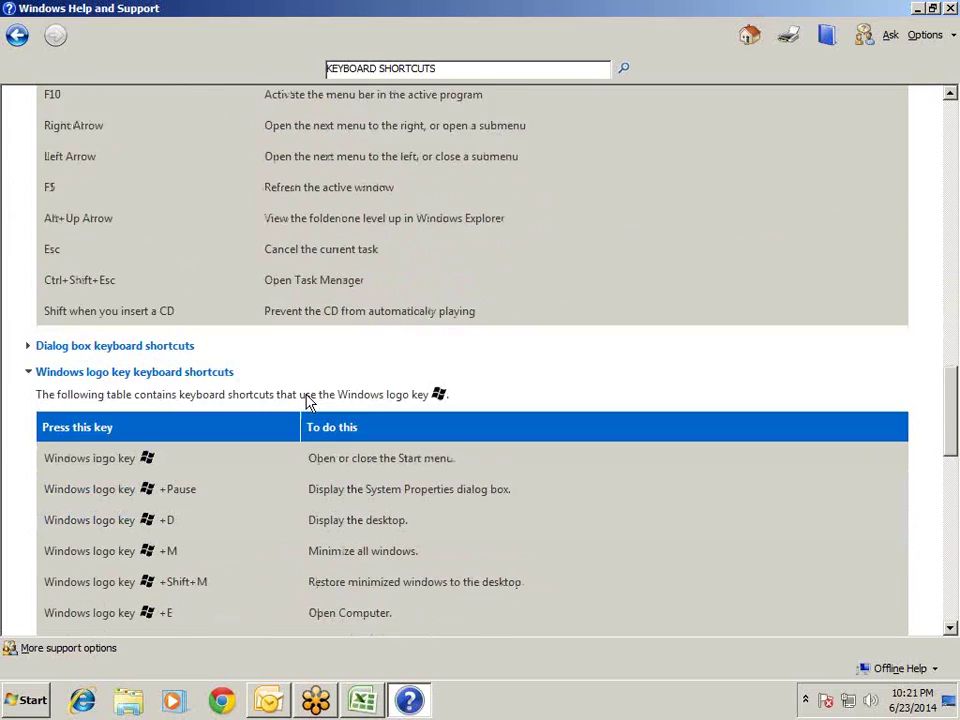
pyautogui.scroll(-3, 263, 318)
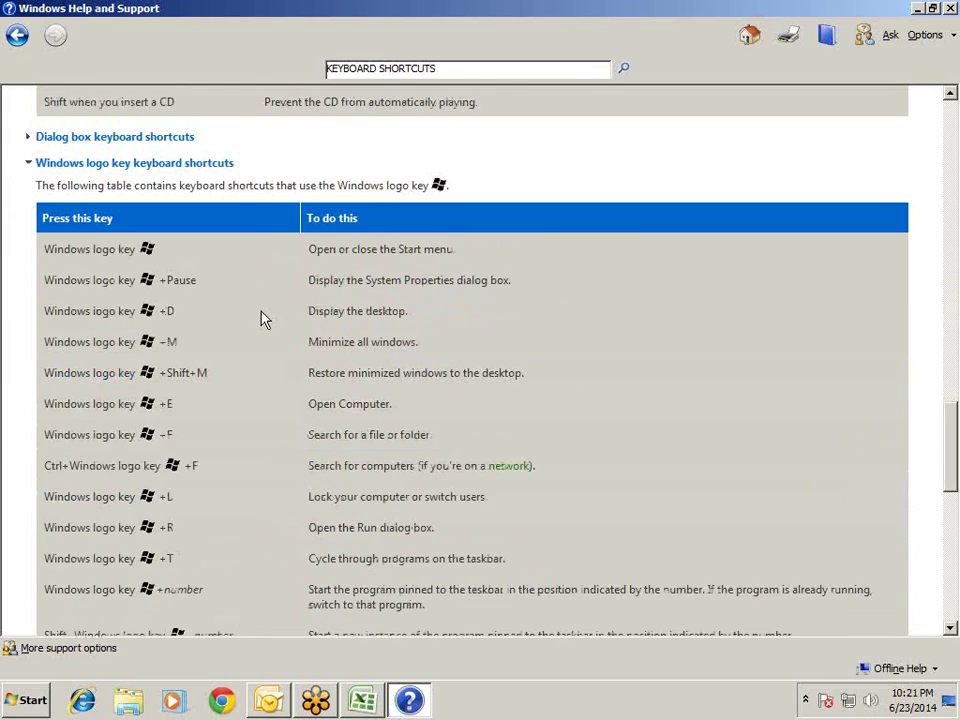
# Expand the Dialog box keyboard shortcuts table and highlight its Ctrl+Tab, Tab, Shift+Tab and Alt+underlined-letter rows.
pyautogui.click(112, 140)
pyautogui.moveTo(44, 222); pyautogui.dragTo(90, 222)
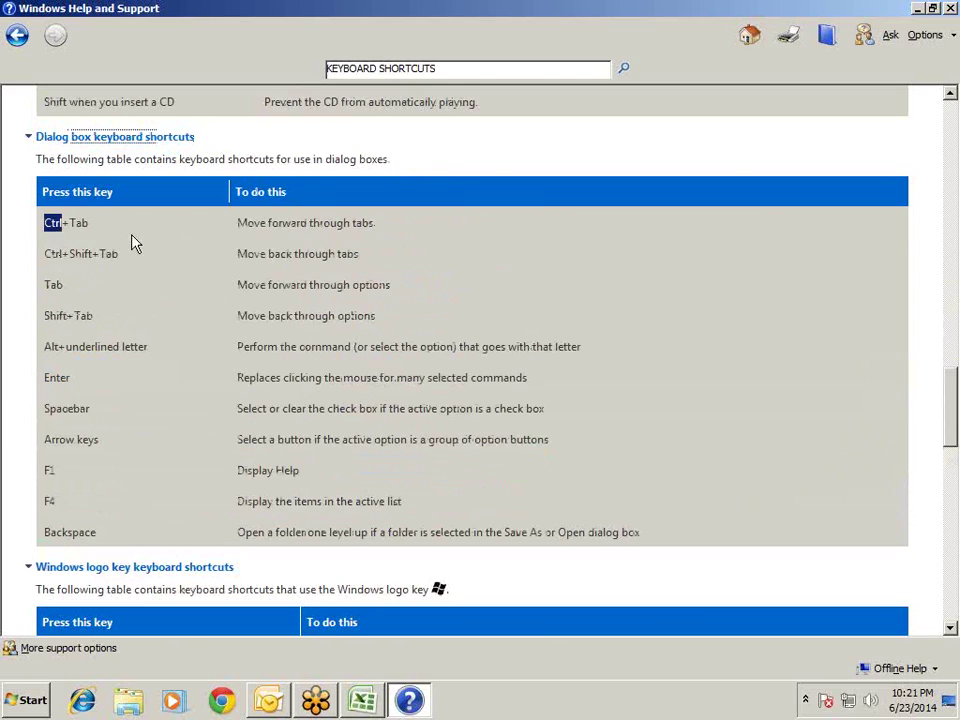
pyautogui.click(60, 253)
pyautogui.tripleClick(60, 253)
pyautogui.moveTo(43, 284); pyautogui.dragTo(144, 285)
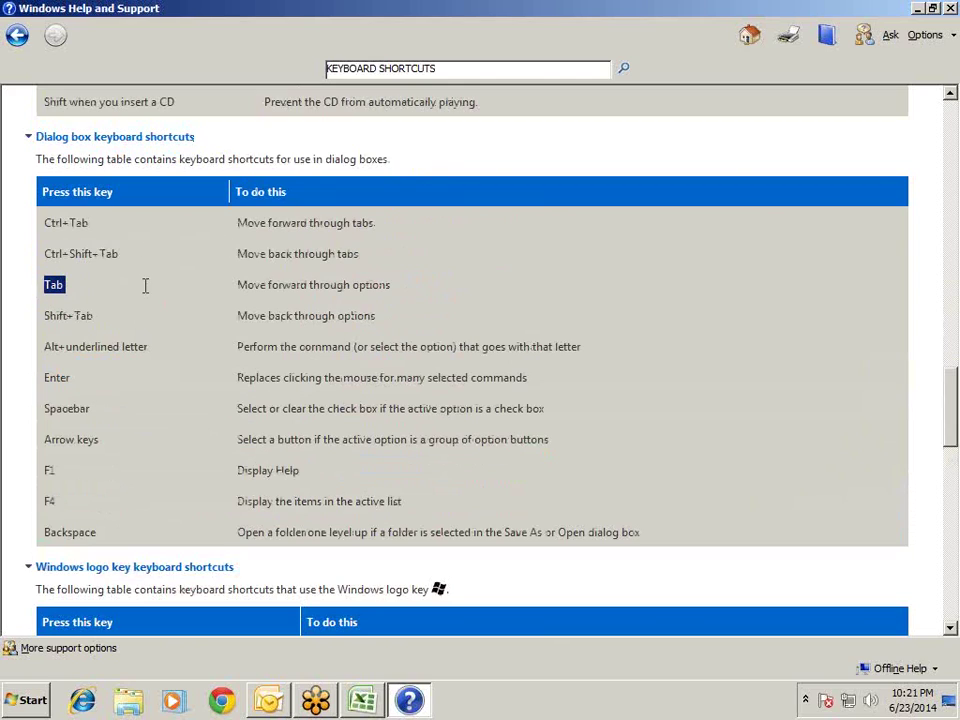
pyautogui.moveTo(44, 315); pyautogui.dragTo(135, 330)
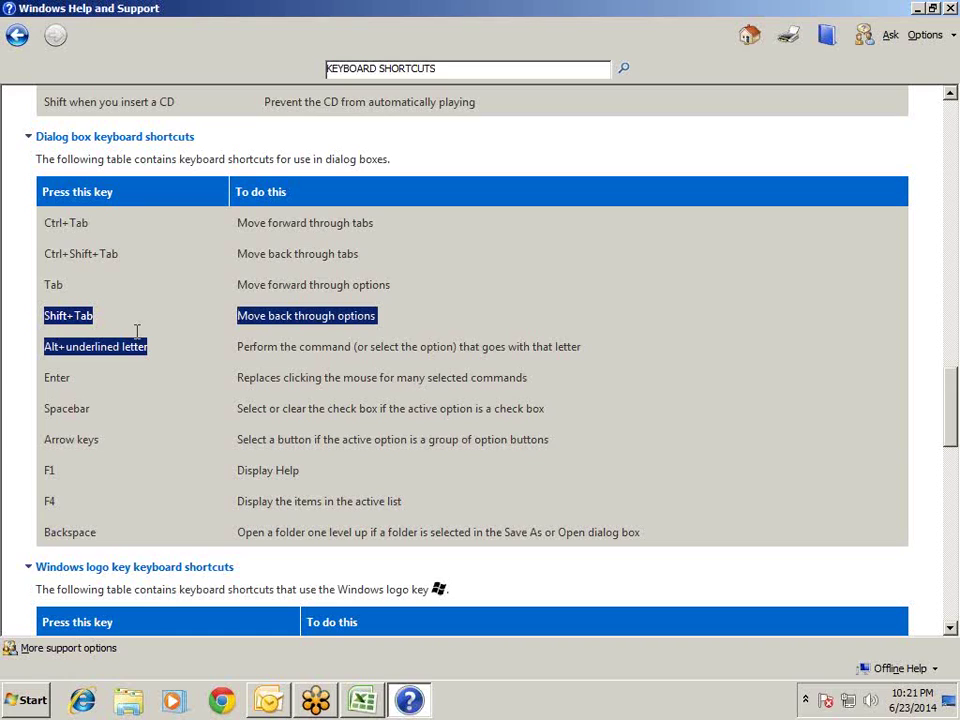
pyautogui.click(146, 400)
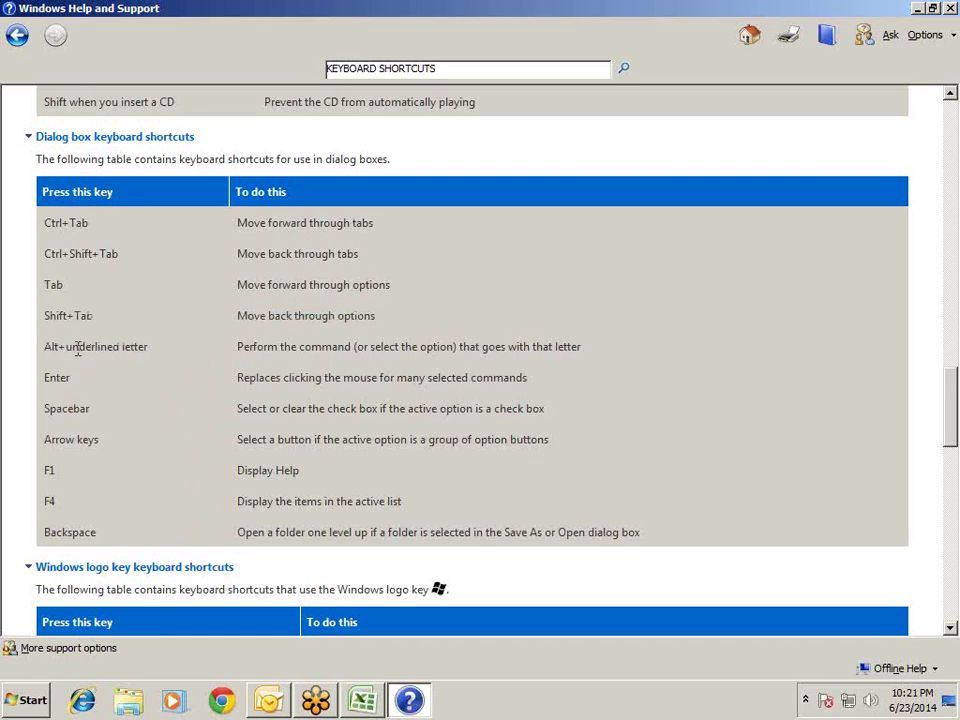
pyautogui.moveTo(77, 346); pyautogui.dragTo(128, 350)
pyautogui.click(150, 405)
# Expand the Calculator keyboard shortcuts table and scroll through its Alt+1 to Ctrl+R keys.
pyautogui.scroll(-1, 186, 364)
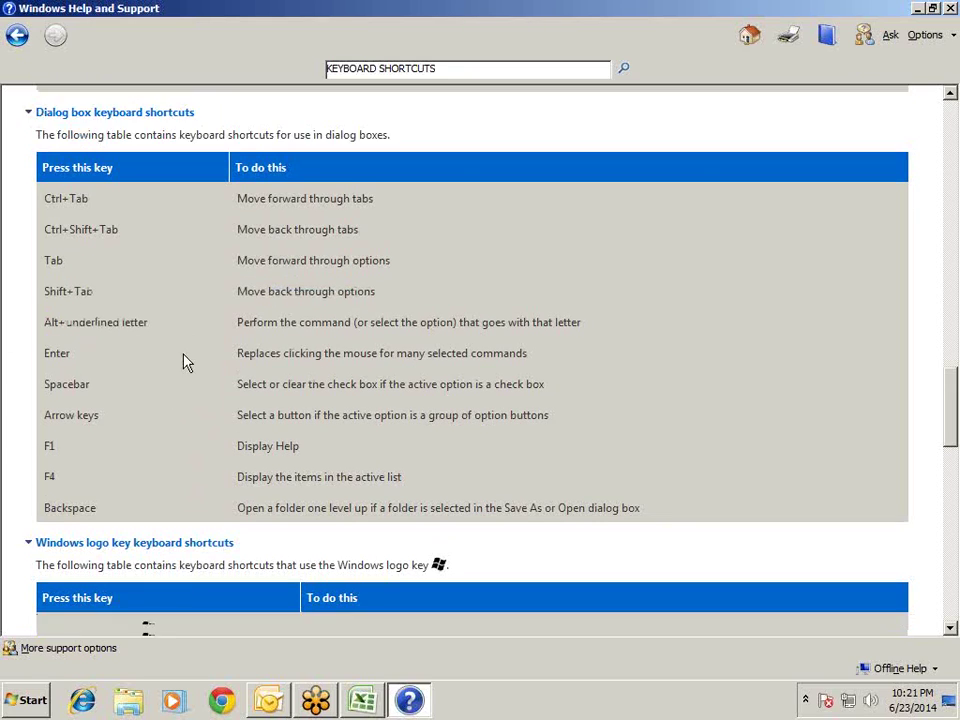
pyautogui.scroll(-4, 189, 352)
pyautogui.scroll(-5, 190, 350)
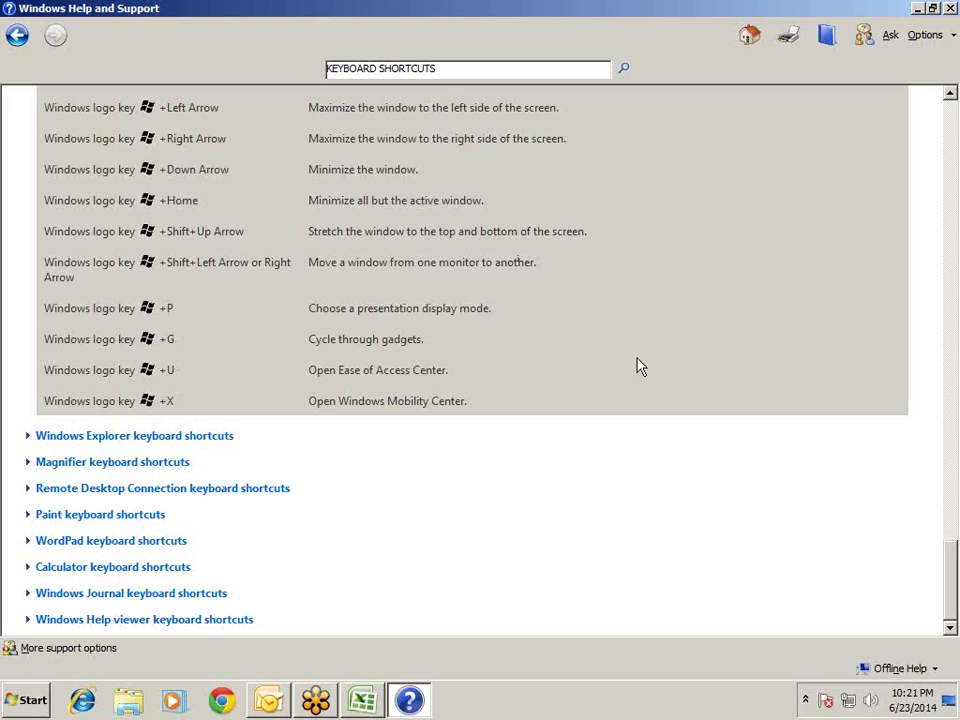
pyautogui.click(180, 567)
pyautogui.scroll(-5, 386, 424)
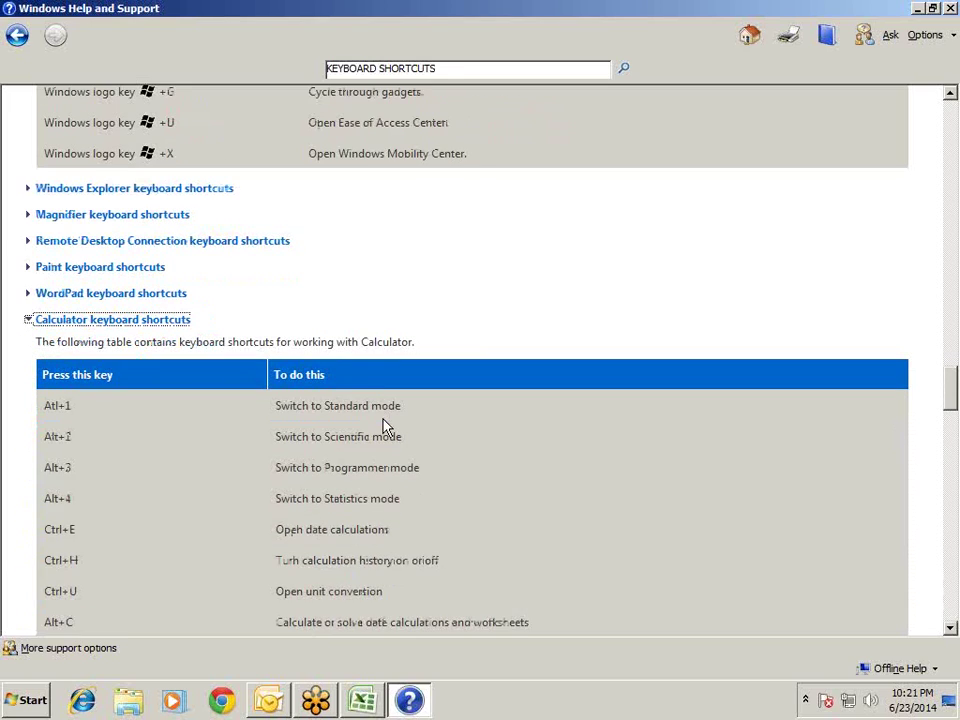
pyautogui.scroll(-4, 385, 425)
pyautogui.scroll(-3, 386, 424)
pyautogui.scroll(4, 390, 428)
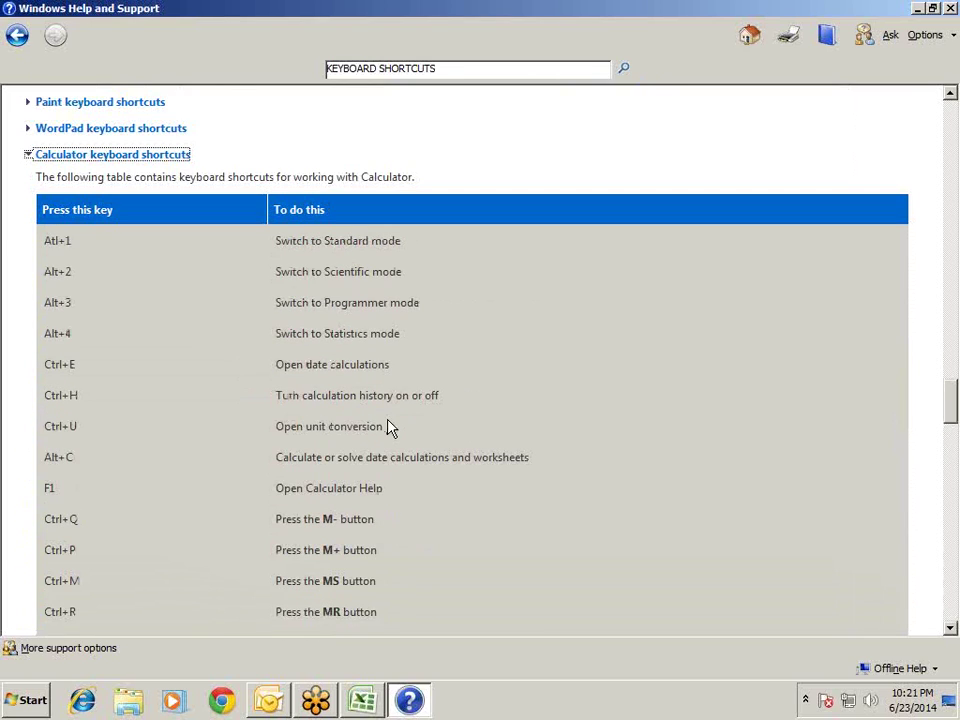
# Close Help and Support, restore Book1 from the taskbar, and select cells F13, E18 and G13.
pyautogui.click(951, 7)
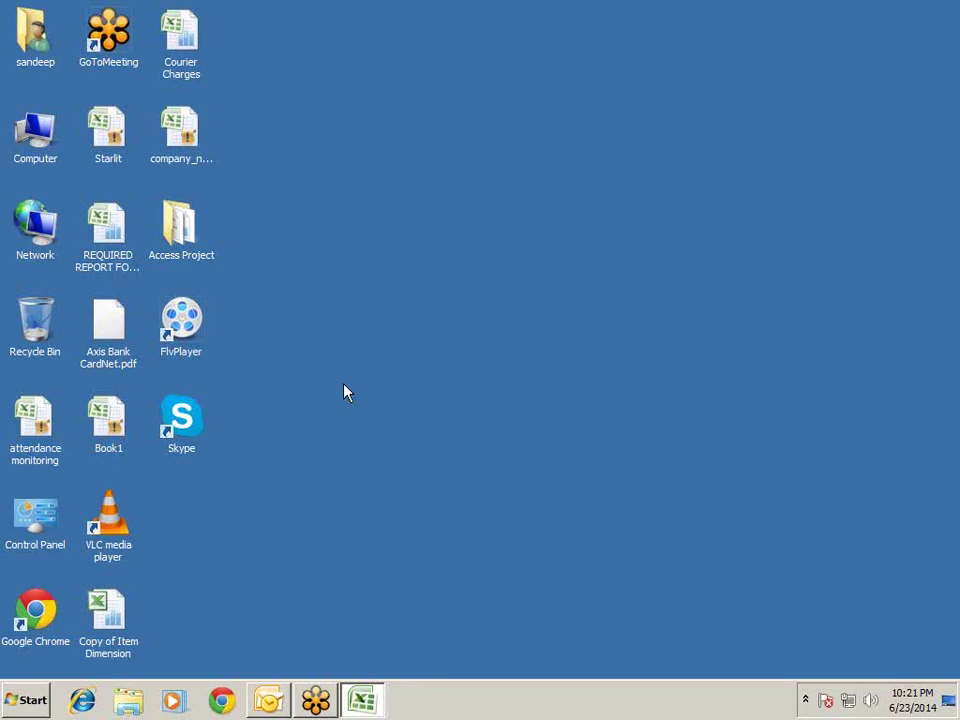
pyautogui.click(357, 700)
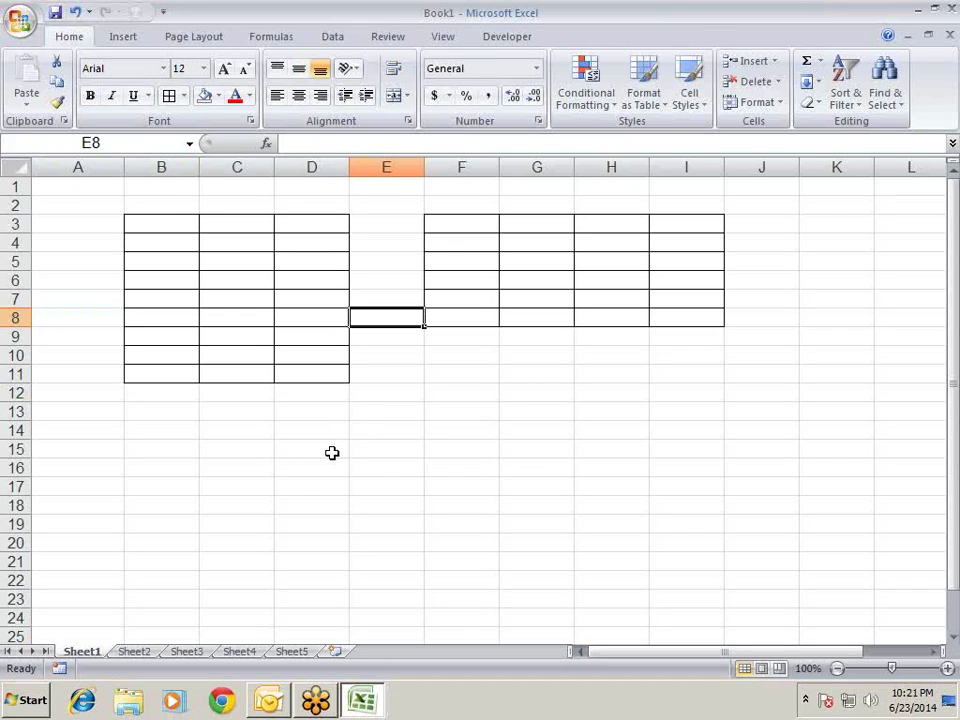
pyautogui.click(426, 411)
pyautogui.click(404, 506)
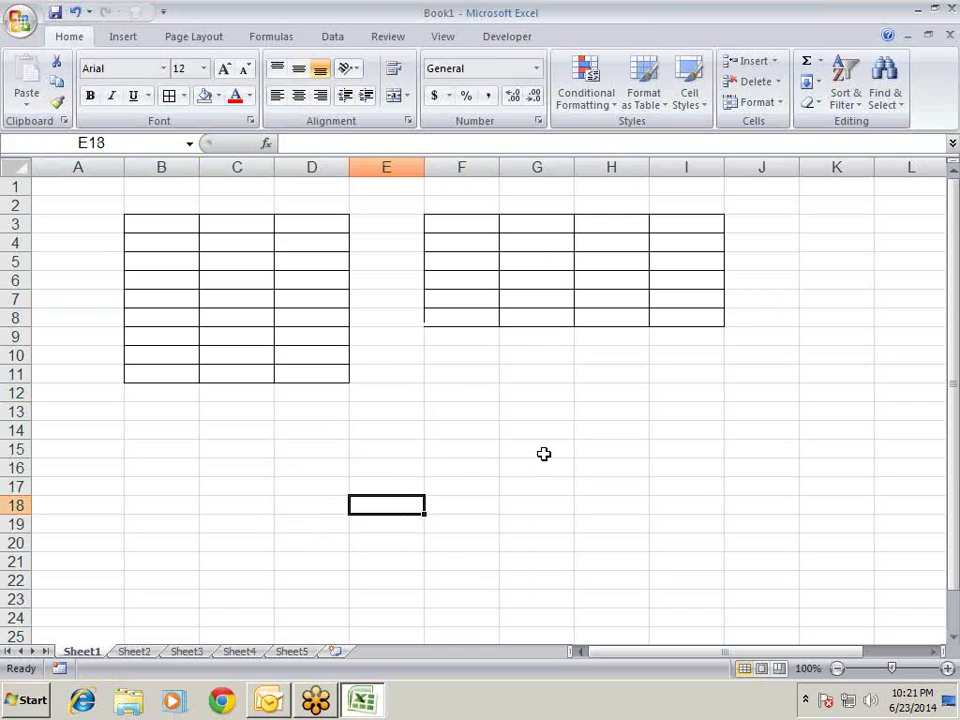
pyautogui.click(530, 410)
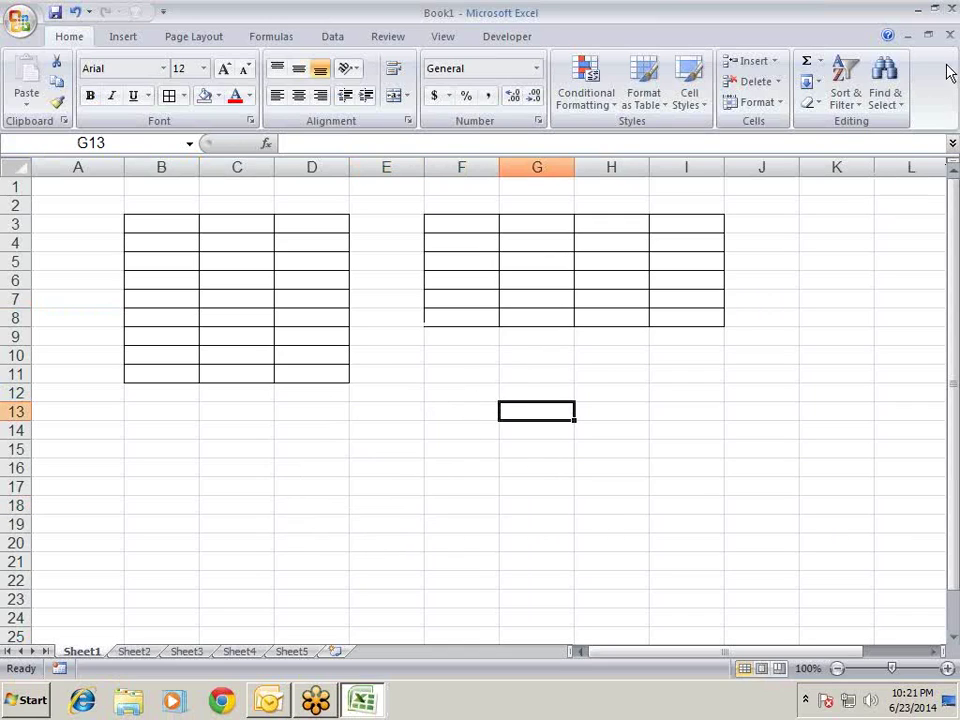